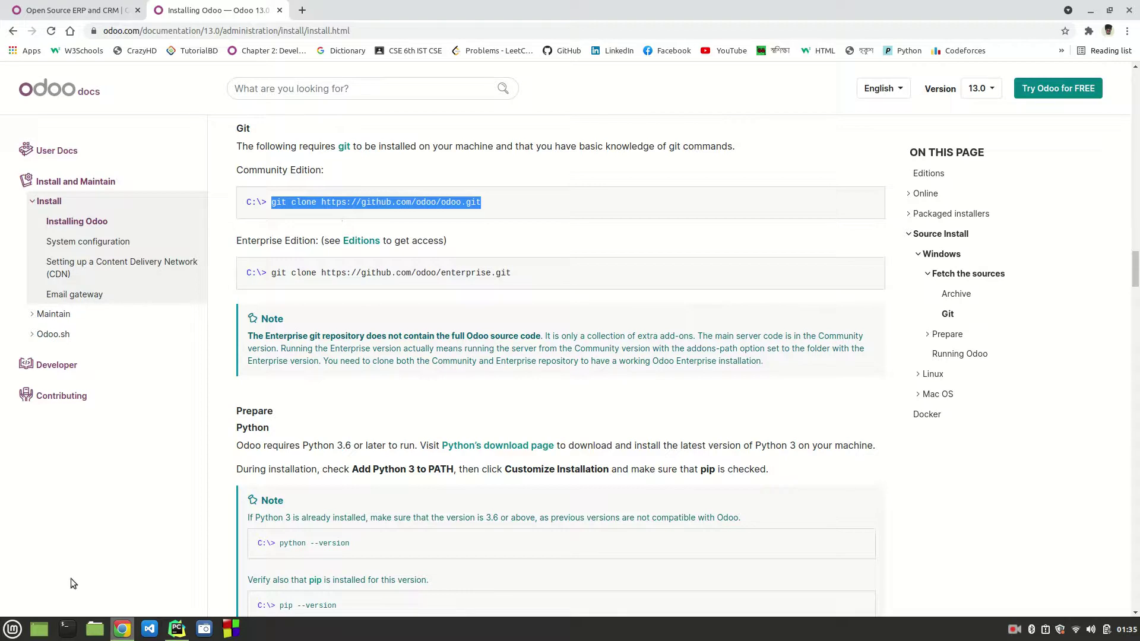
left_click(66, 629)
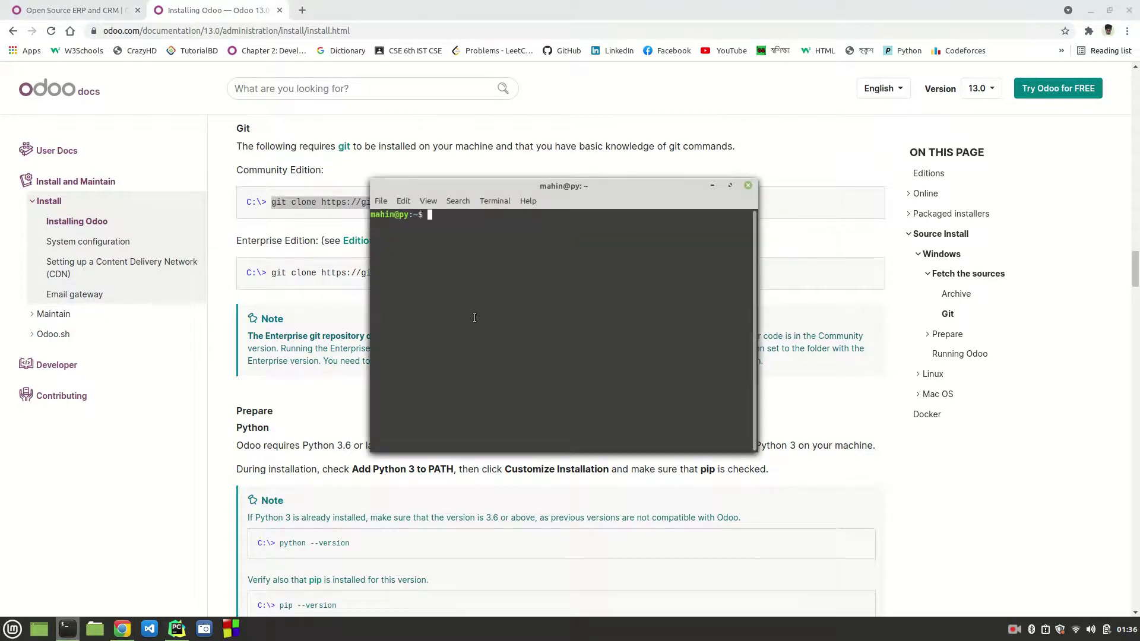
type("git clone https://github.com/odoo/odoo.git")
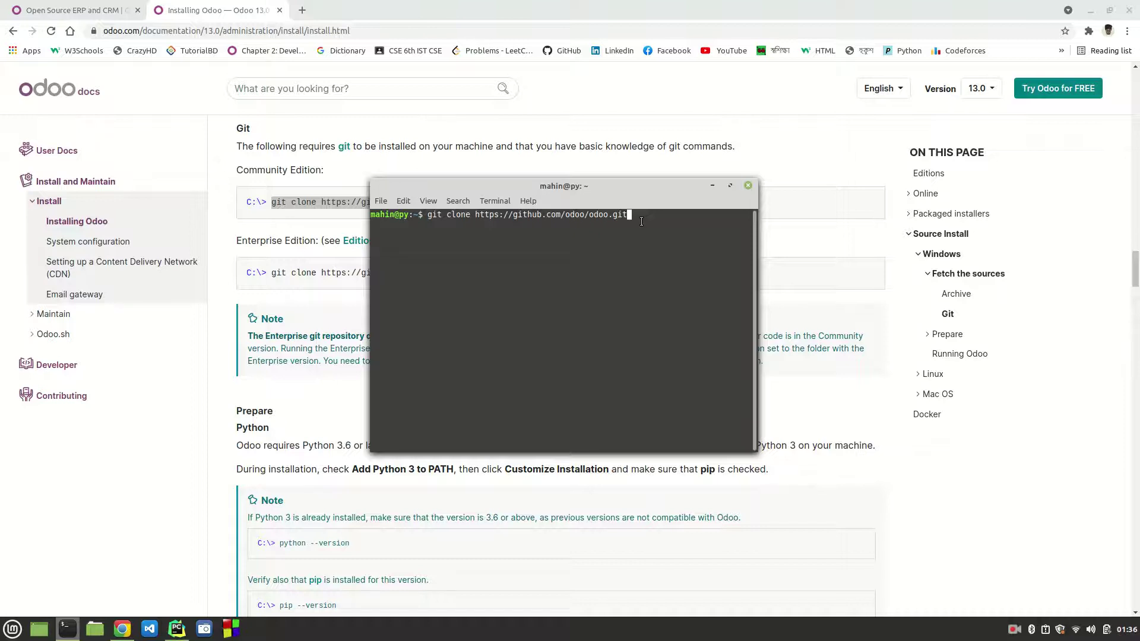
Step: Navigate in Files from Desktop to Odoo Tutorials and into the cloned odoo folder
left_click(97, 631)
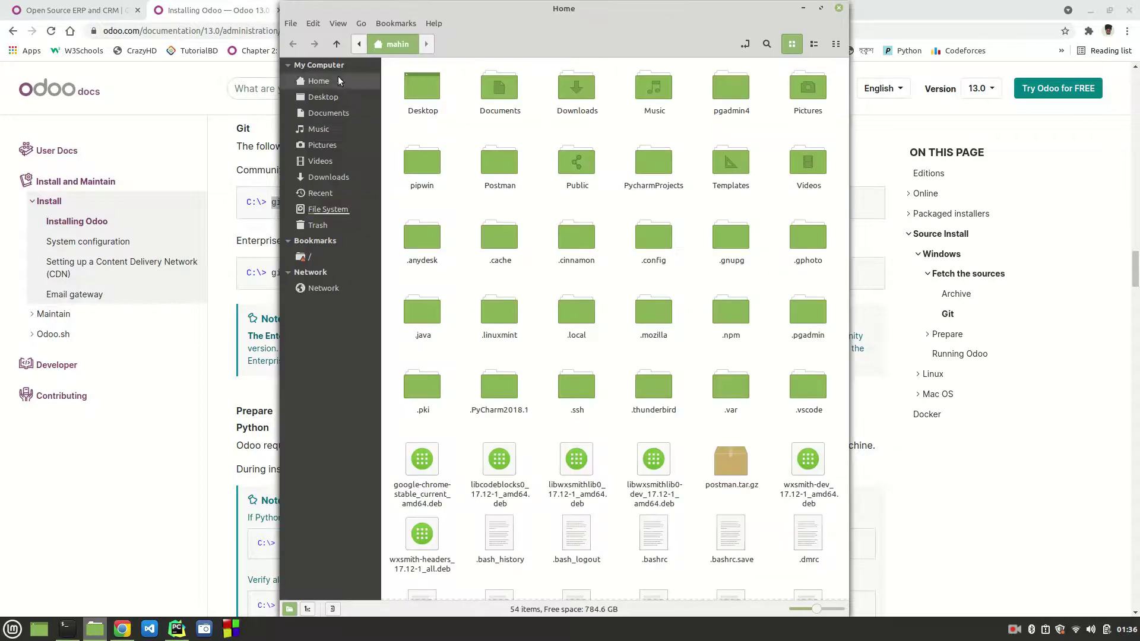
left_click(331, 96)
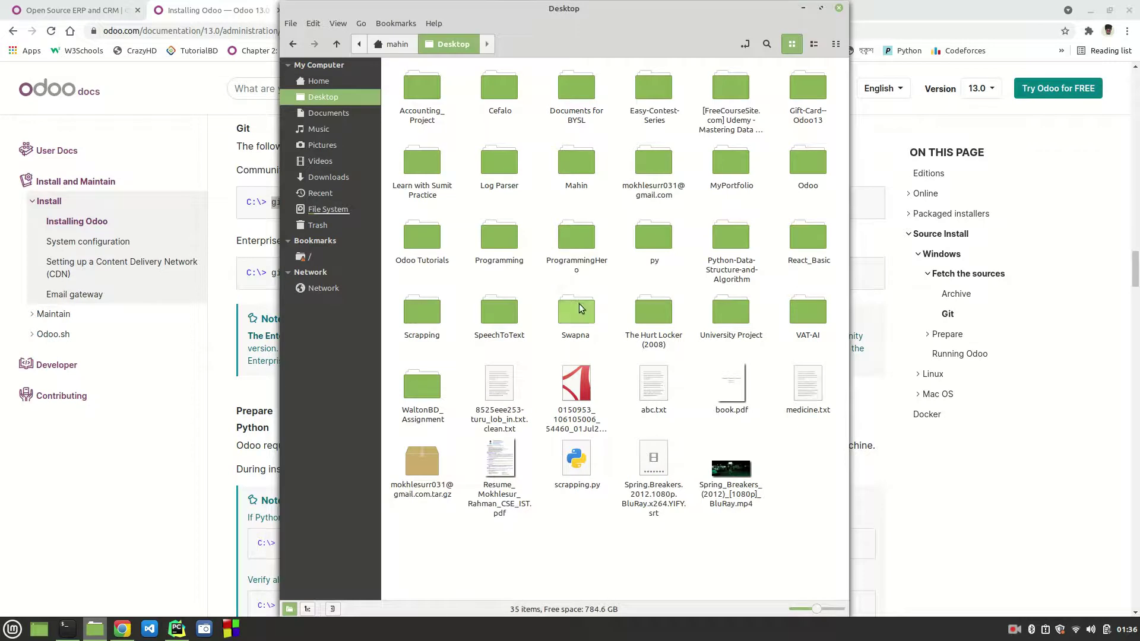
double_click(408, 233)
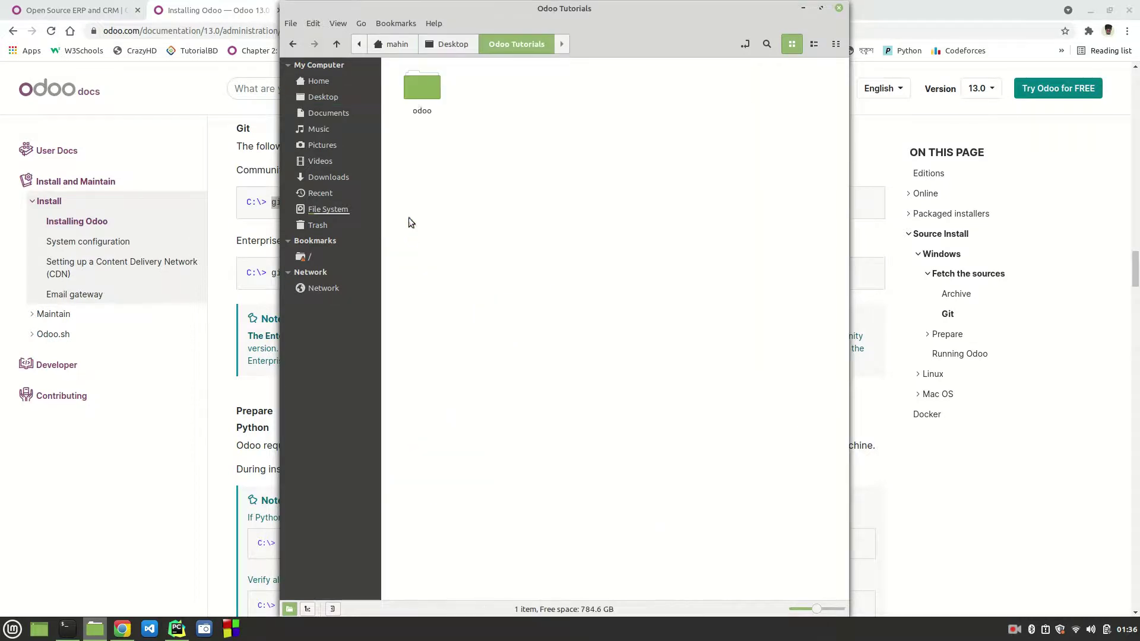
double_click(418, 95)
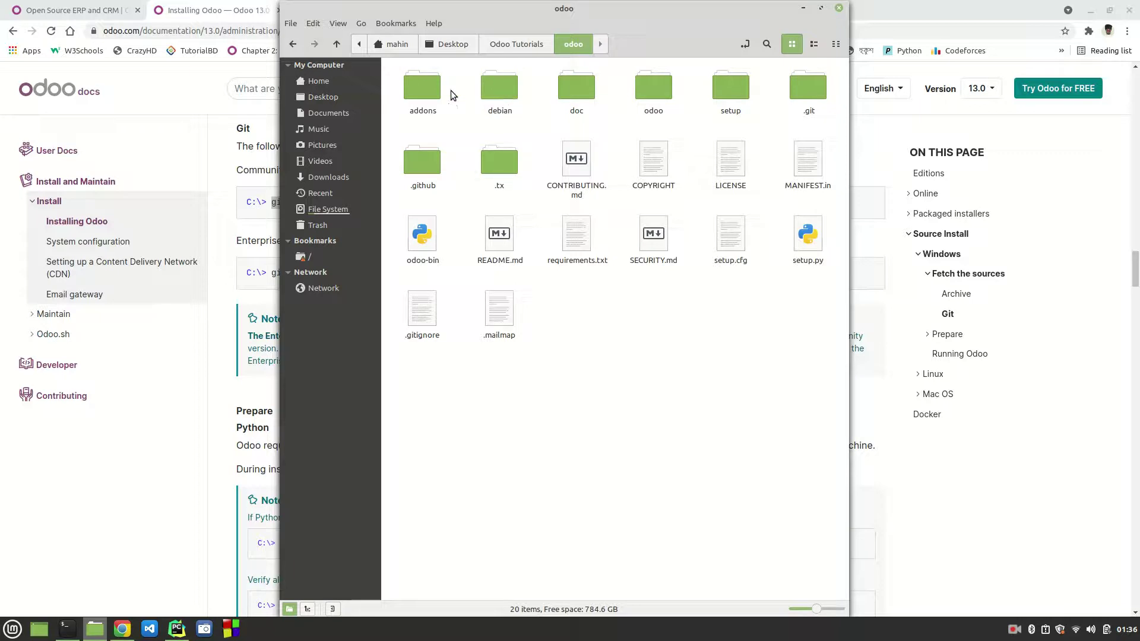
left_click(514, 50)
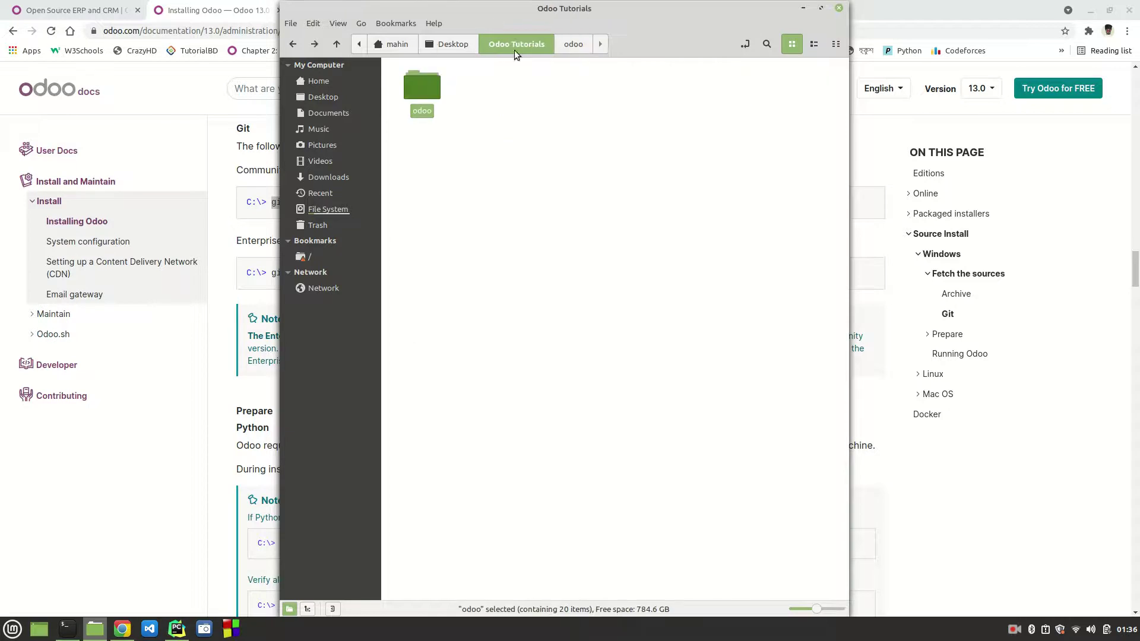
left_click(437, 143)
left_click(410, 95)
double_click(413, 89)
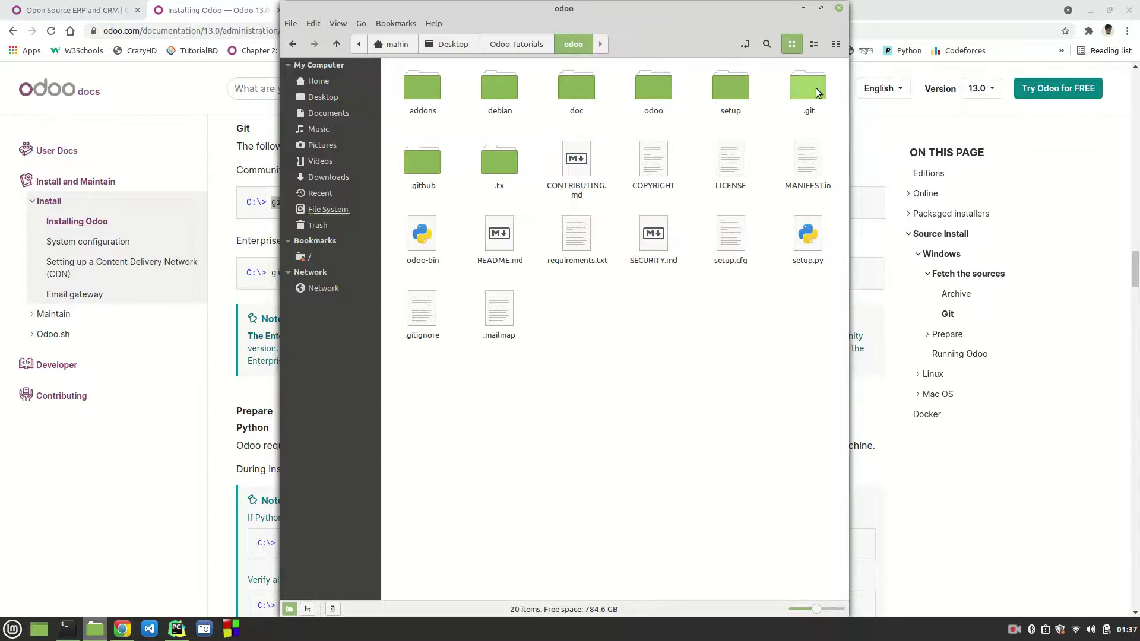
Step: Browse the addons and debian folders, glance at odoo.conf, then return to the odoo folder
left_click(747, 91)
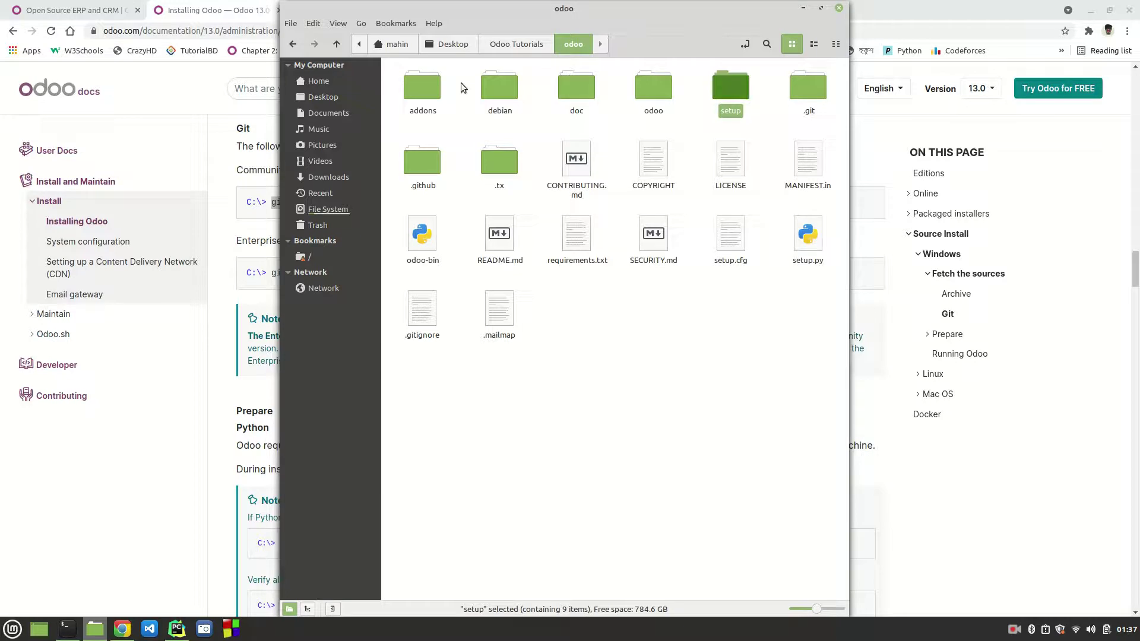
left_click(414, 92)
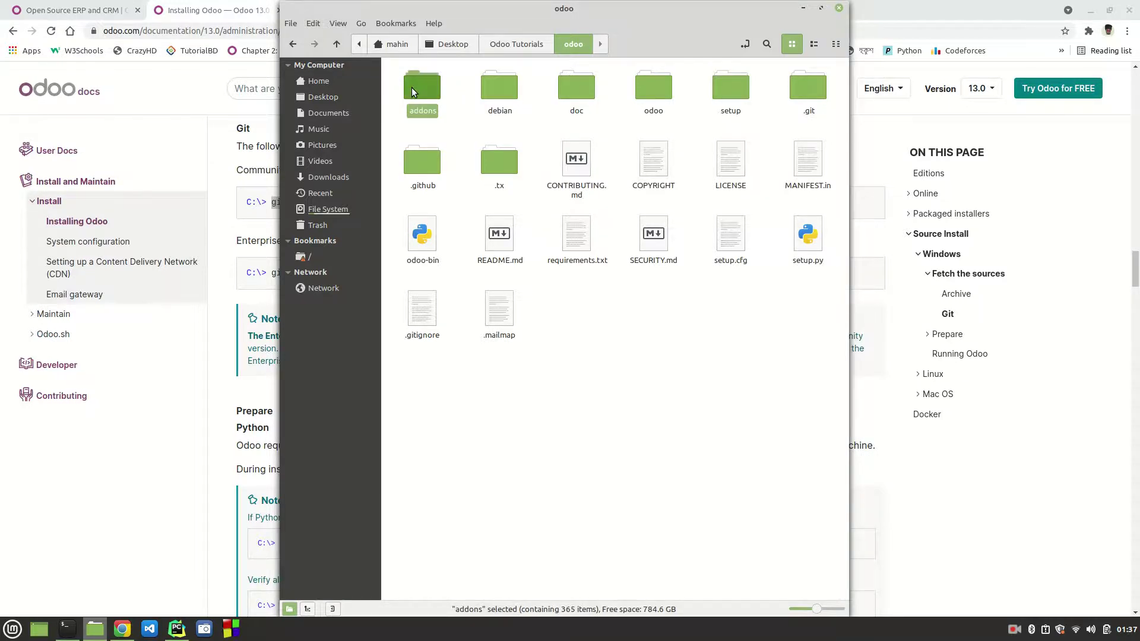
double_click(413, 92)
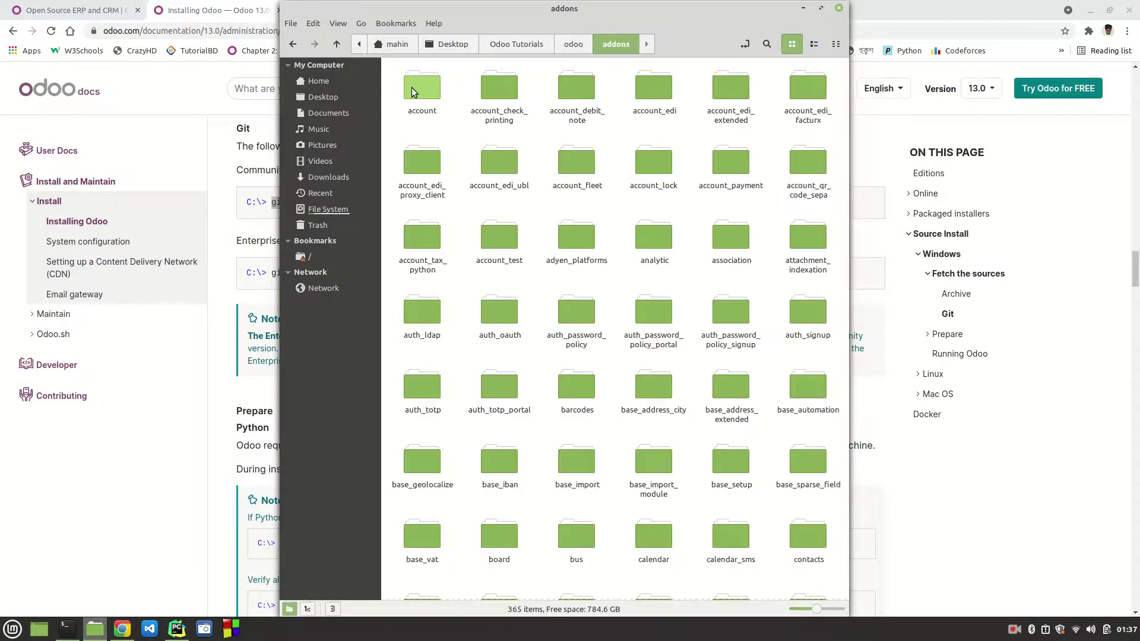
left_click(567, 44)
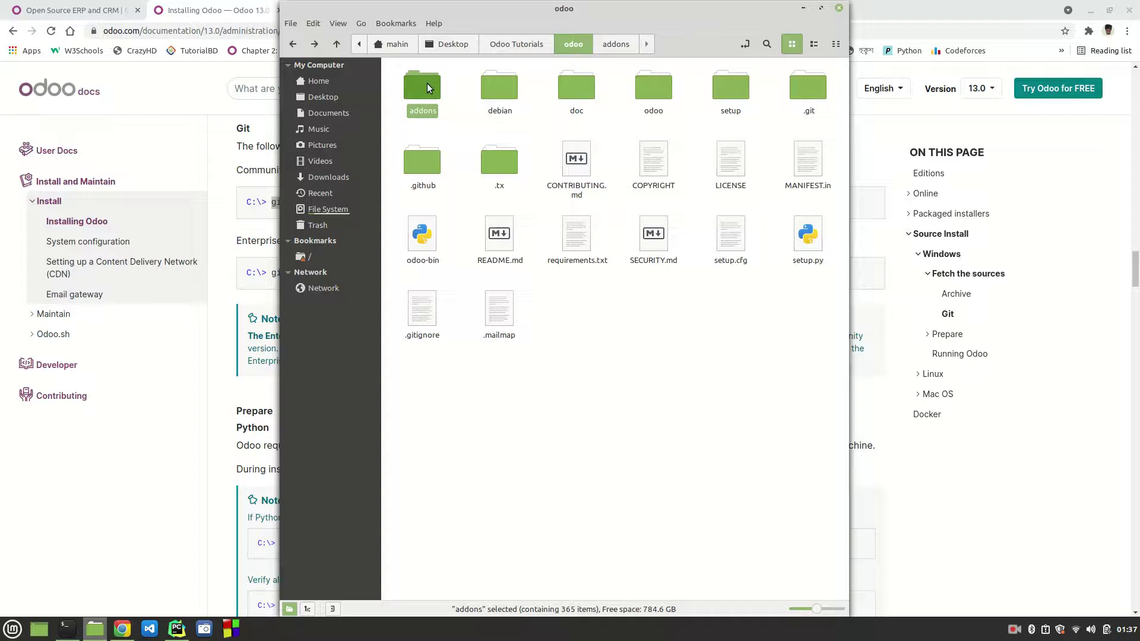
double_click(492, 89)
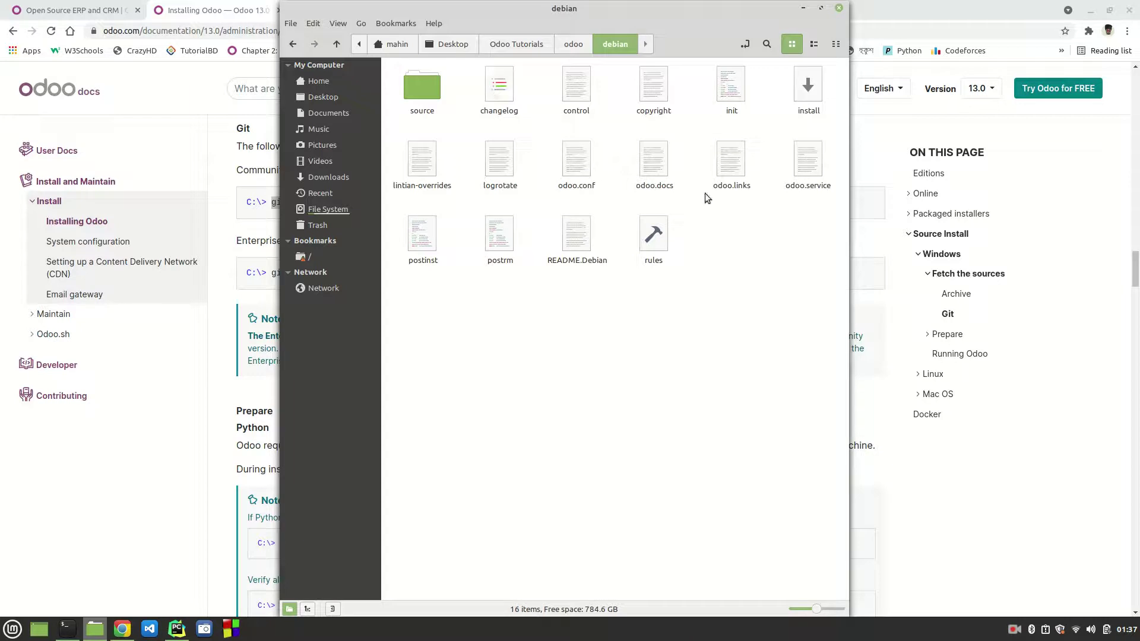
left_click(573, 172)
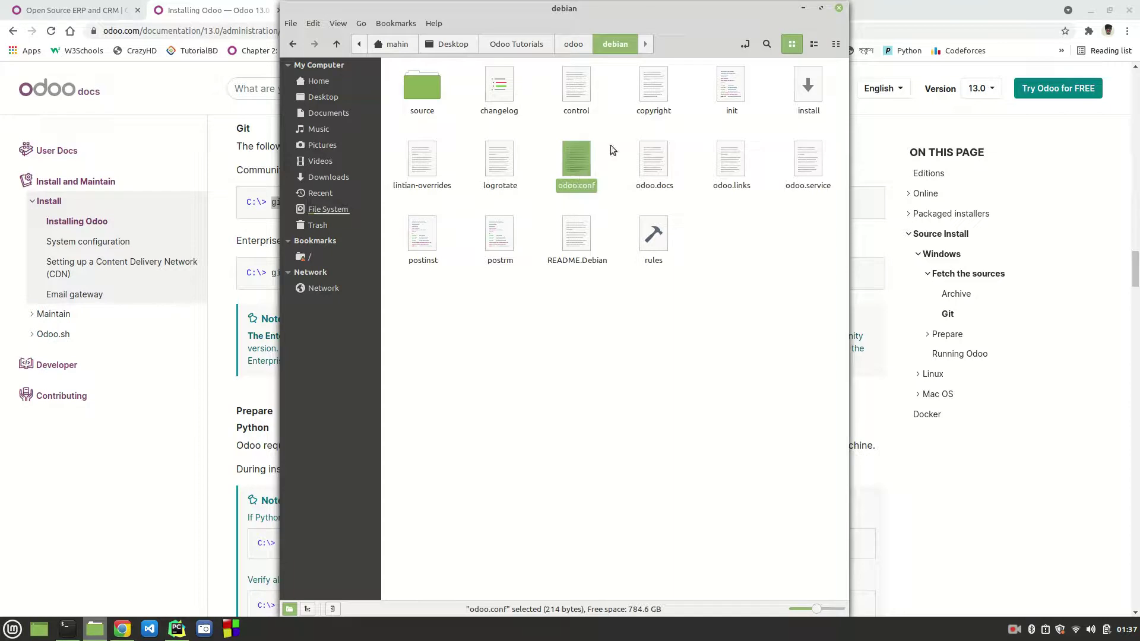
left_click_drag(608, 145, 557, 192)
left_click(590, 375)
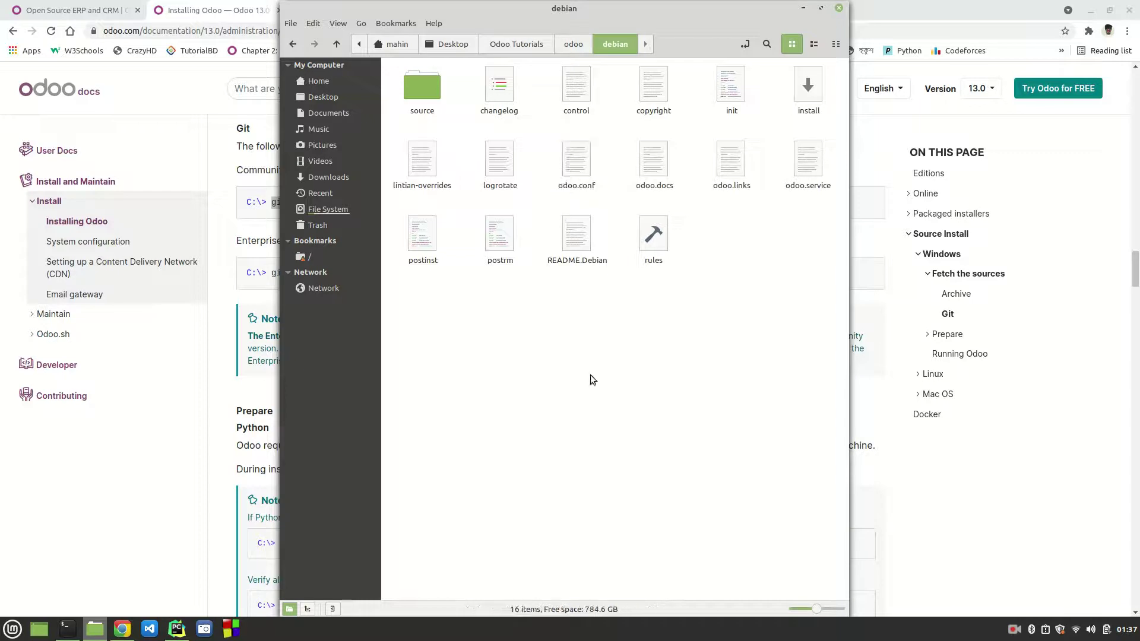
left_click(572, 43)
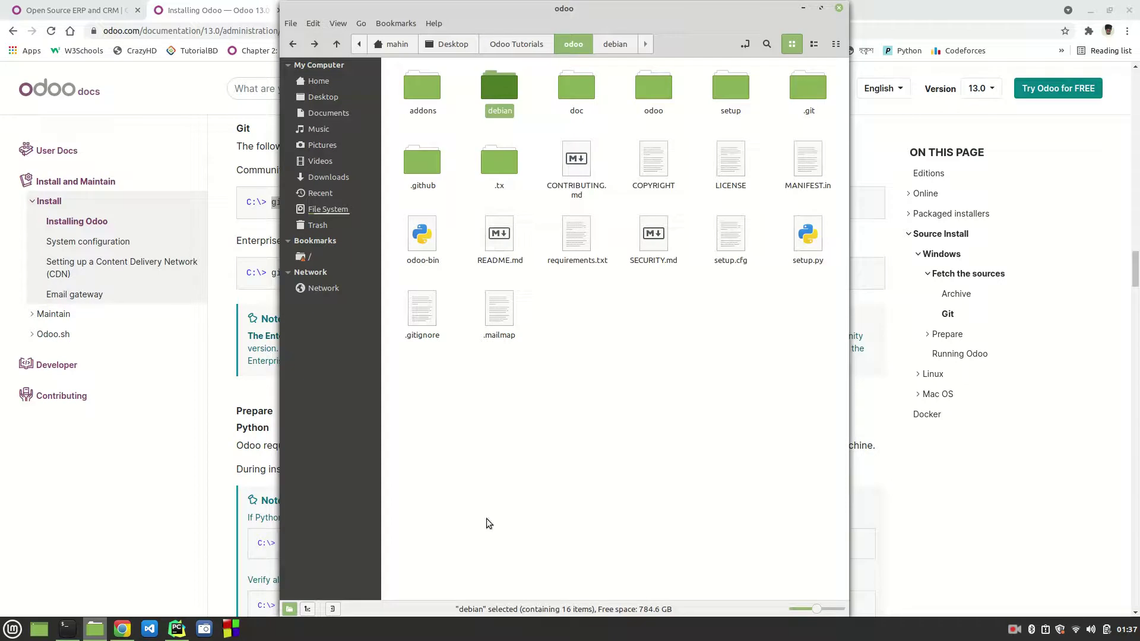
Step: In PyCharm's File > Open chooser, select Desktop/Odoo Tutorials/odoo
left_click(176, 634)
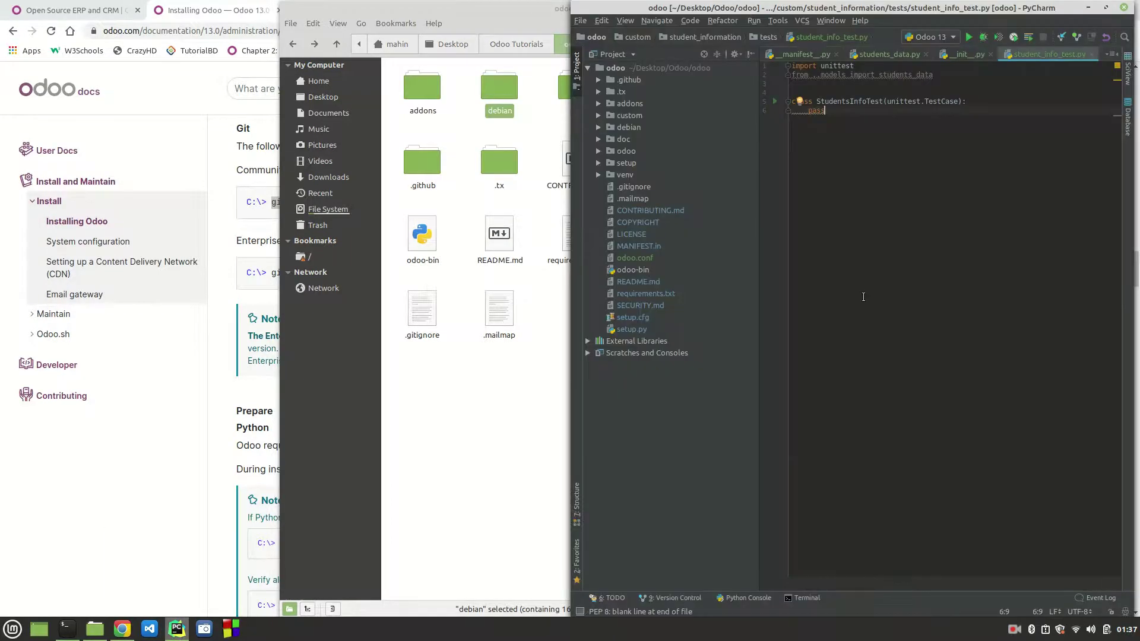
left_click(580, 21)
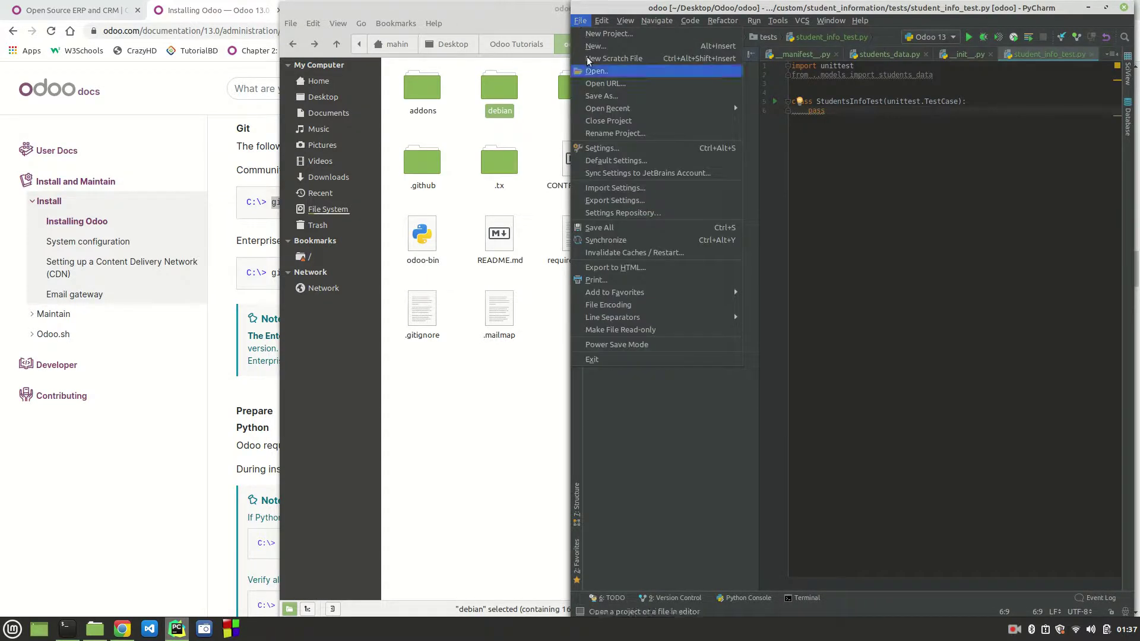
left_click(595, 71)
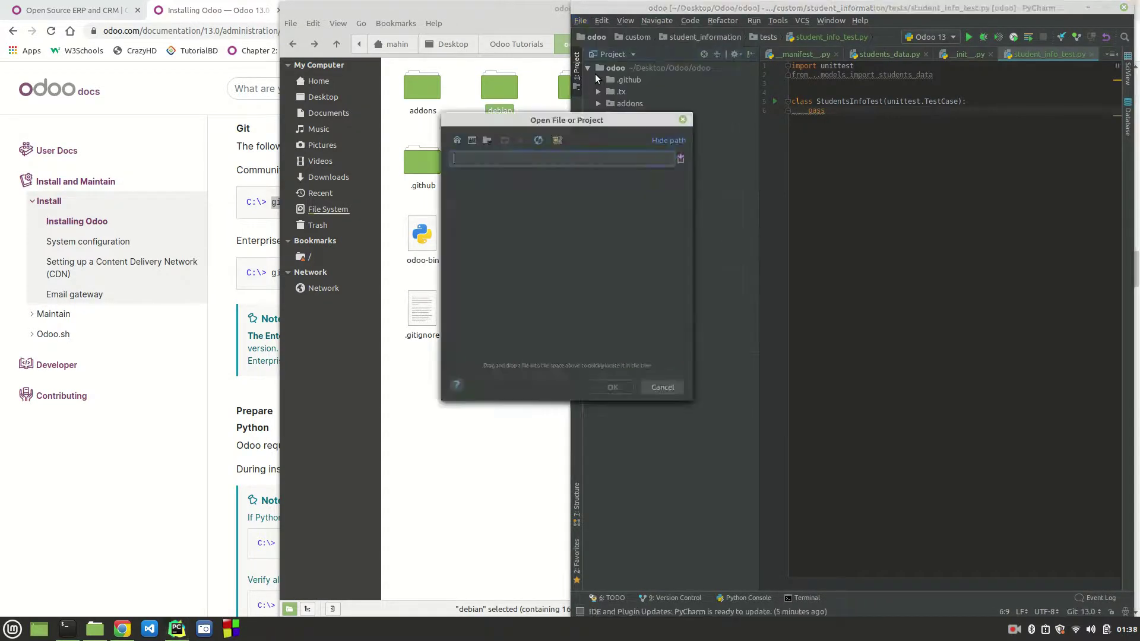
left_click(681, 120)
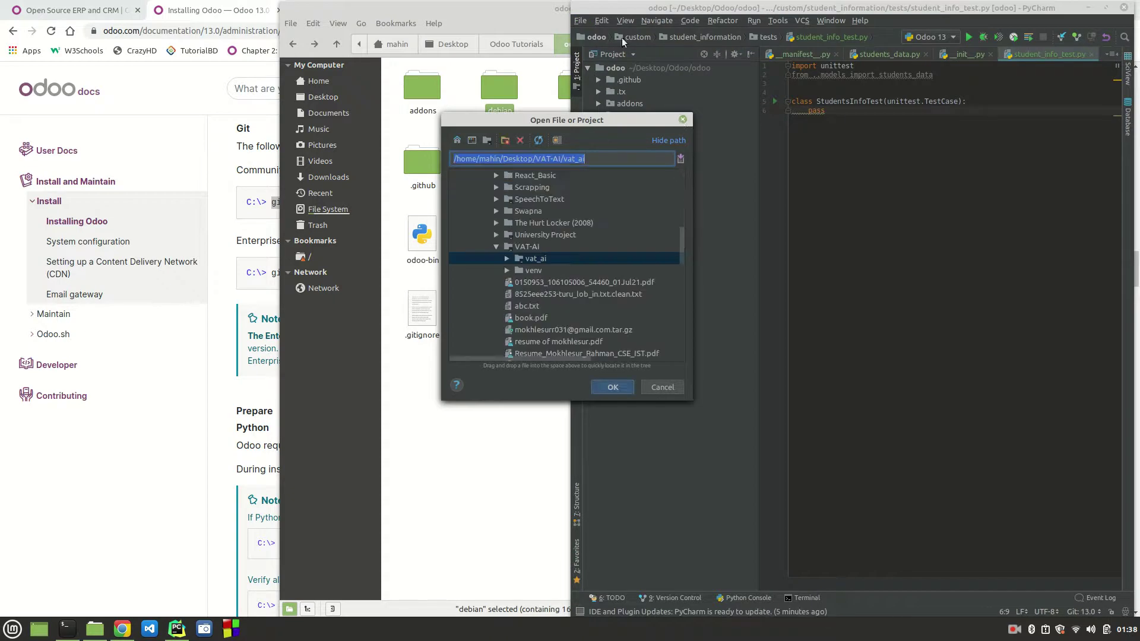
left_click(578, 22)
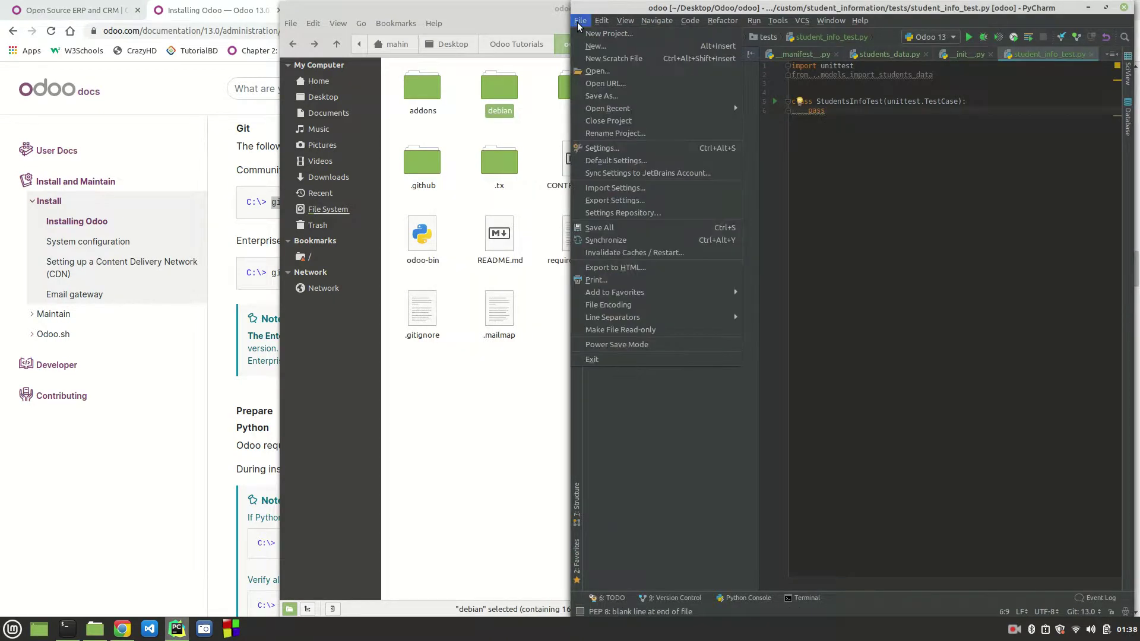
left_click(596, 72)
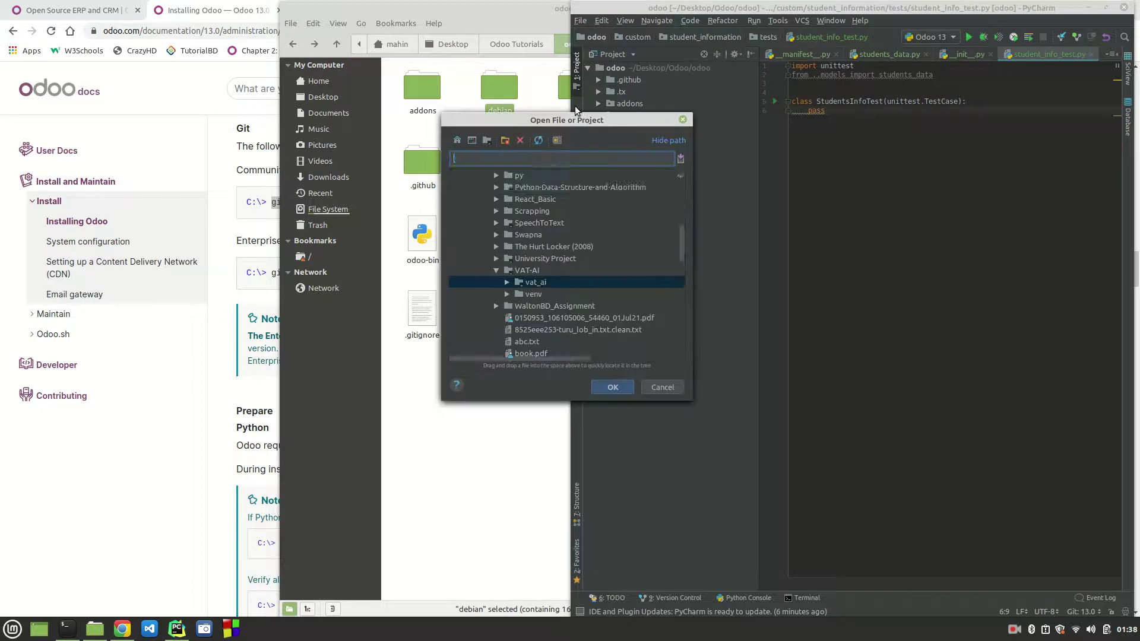
left_click(495, 244)
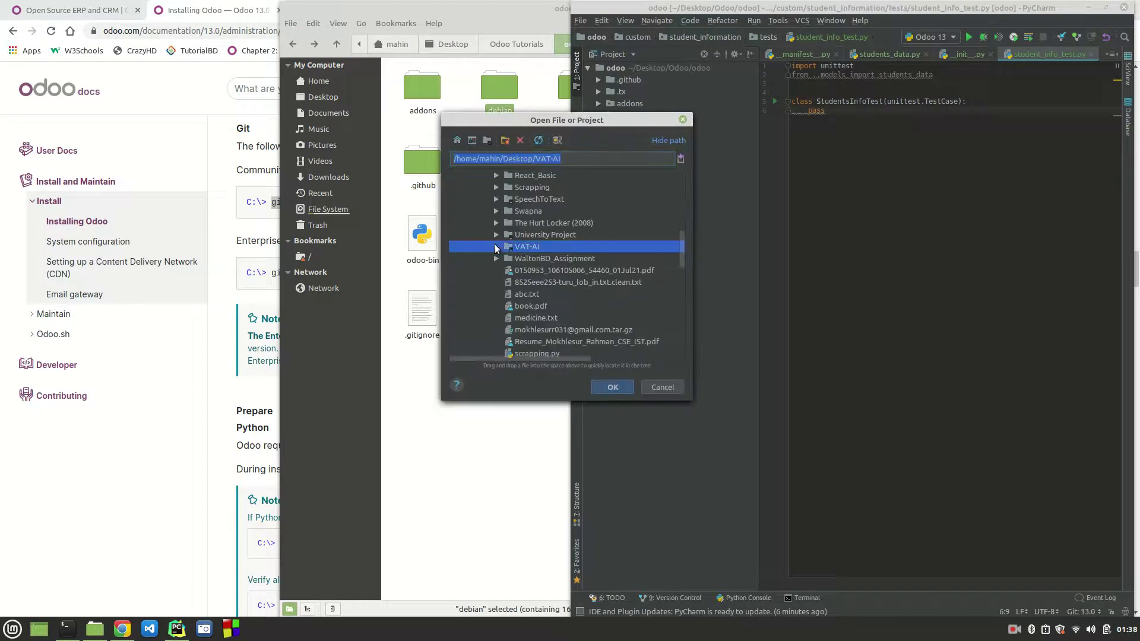
scroll(494, 244, "up", 3)
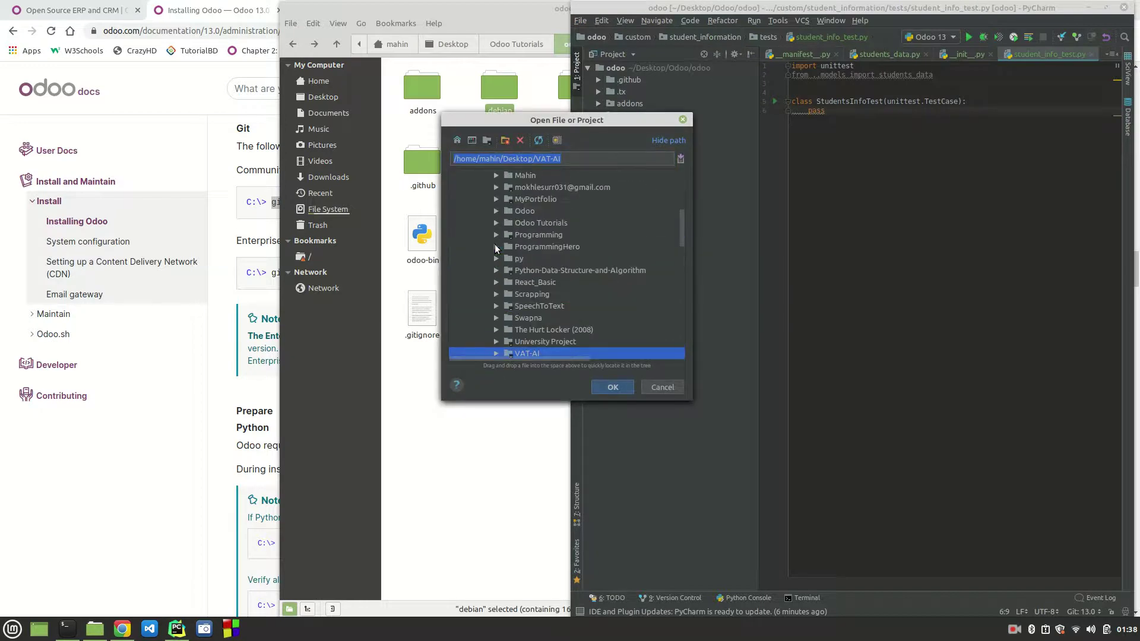
left_click(496, 223)
left_click(507, 235)
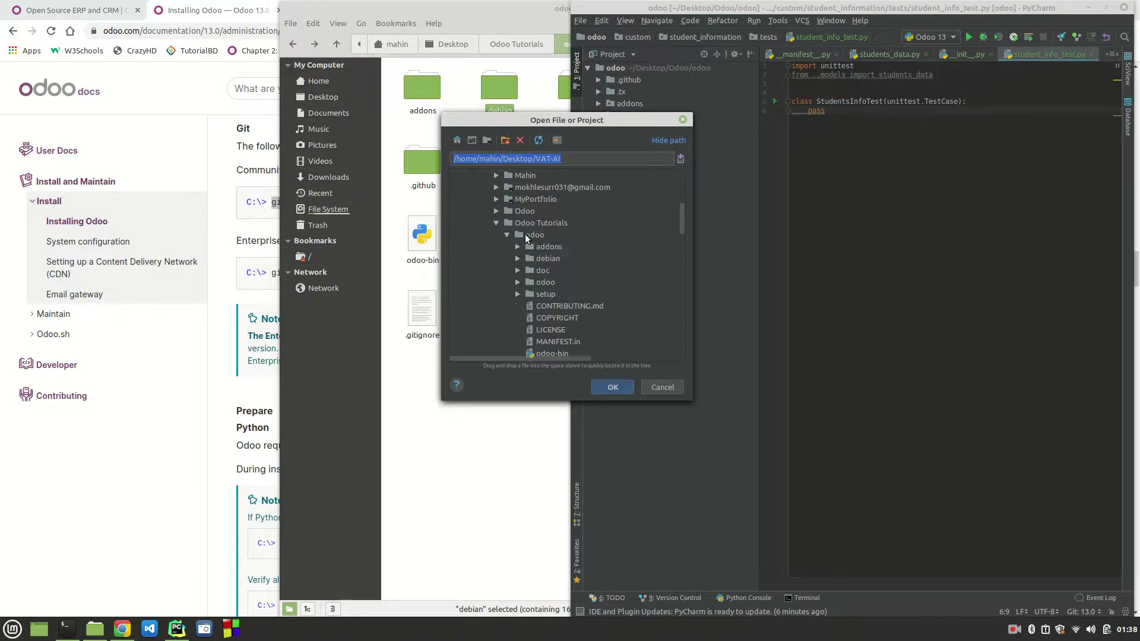
left_click(525, 235)
Step: Open odoo as a project in a new maximized window and expand its root node
left_click(598, 386)
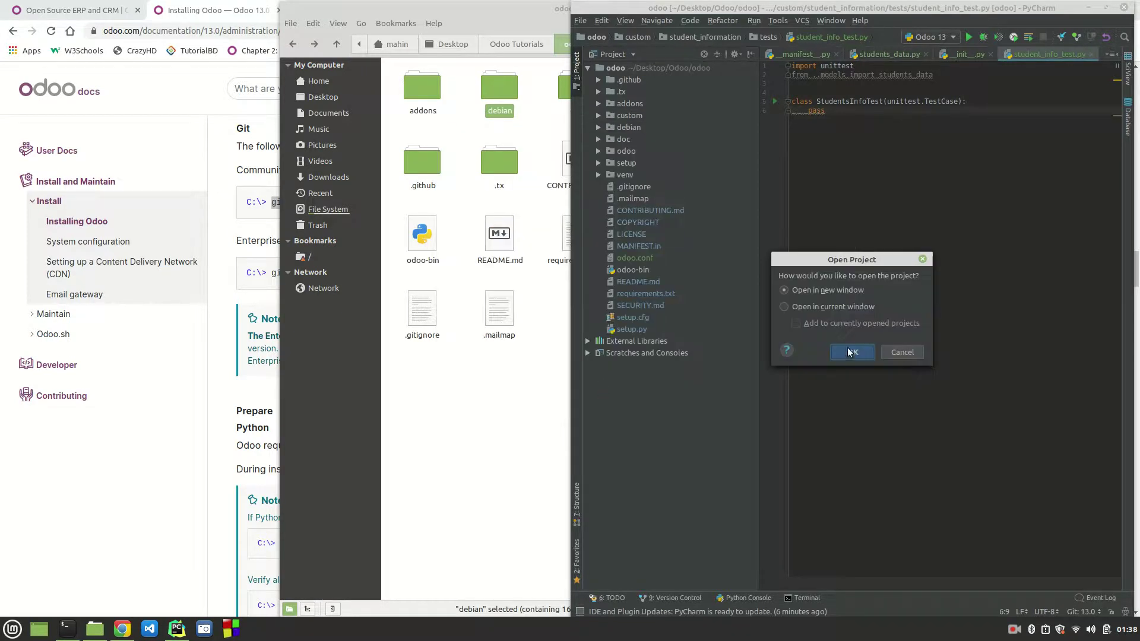
left_click(851, 353)
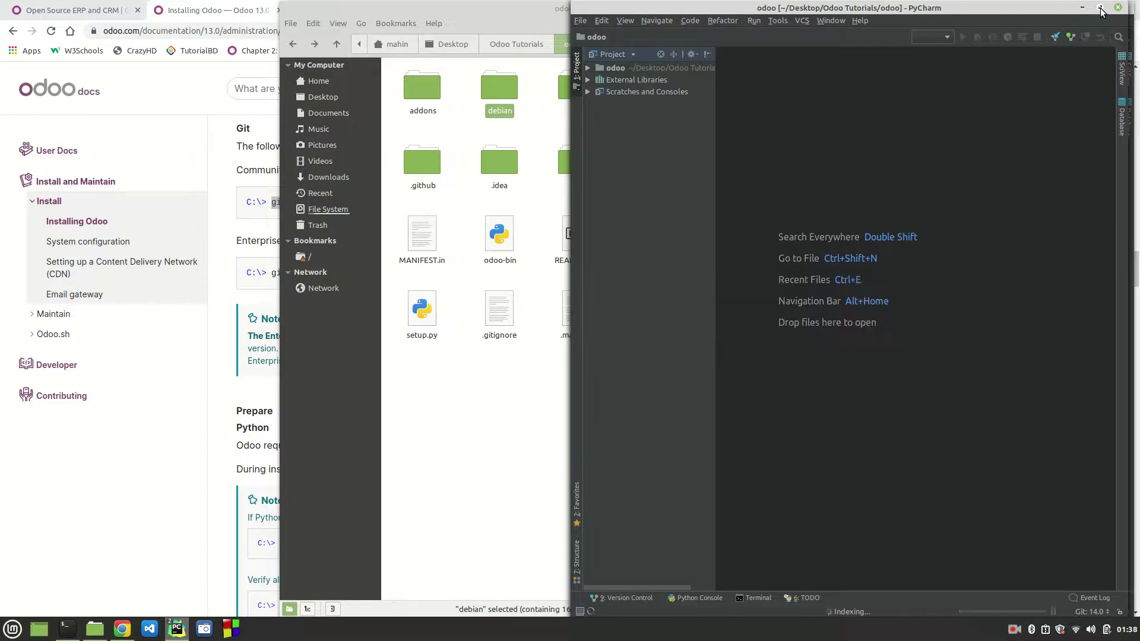
left_click(1100, 8)
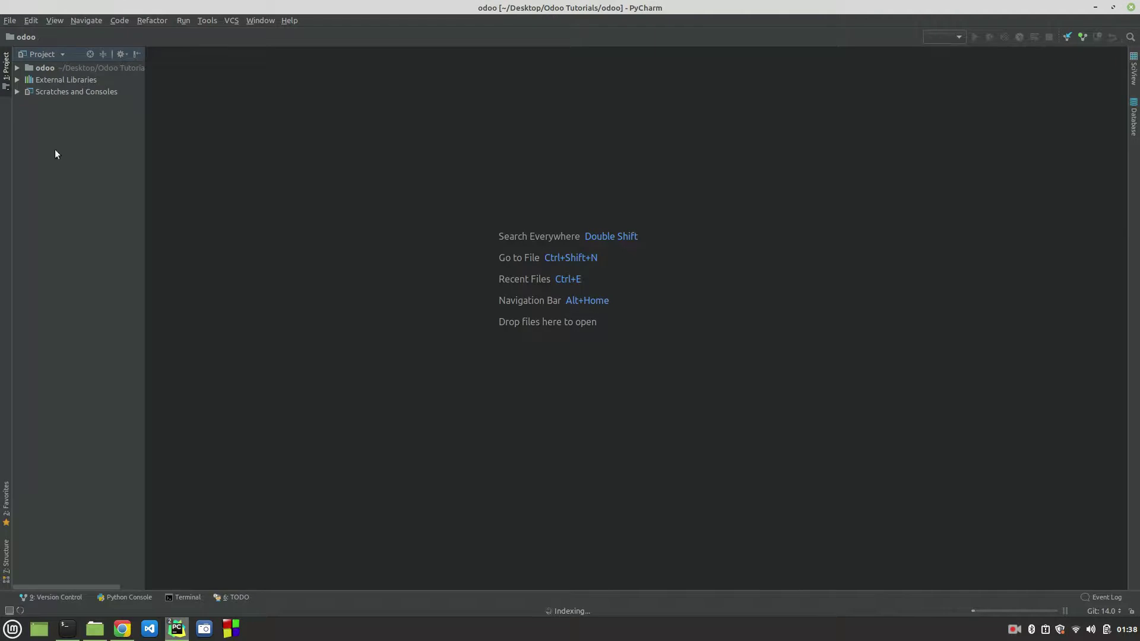
left_click(18, 69)
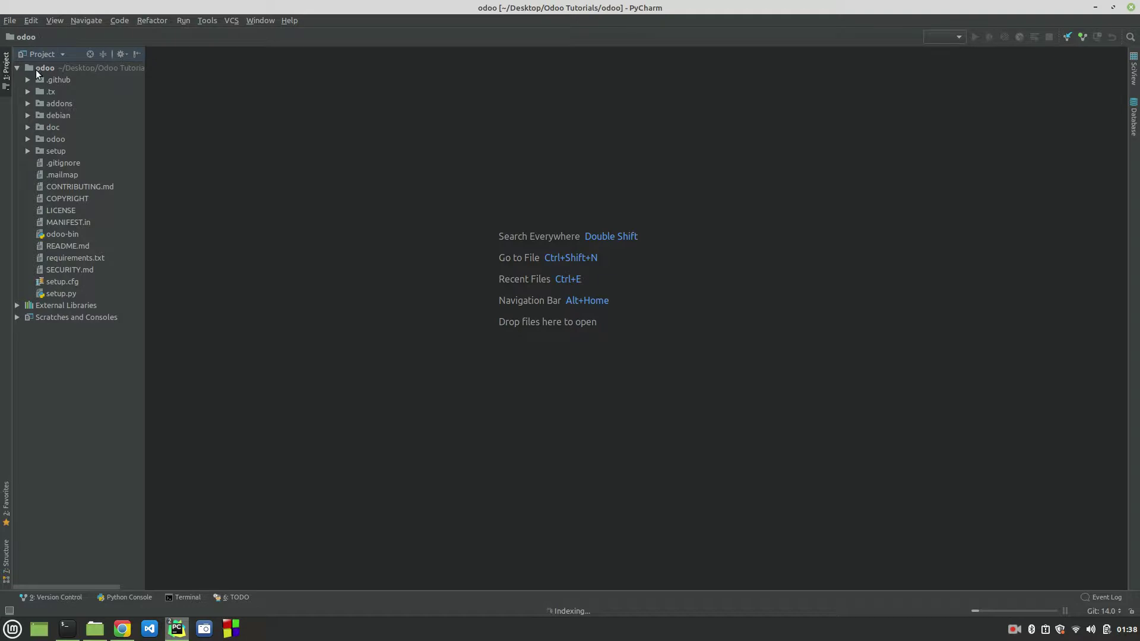
Step: Scroll the Odoo 13.0 install docs to the Linux step showing 'sudo apt install postgresql -y'
left_click(127, 632)
scroll(503, 297, "up", 20)
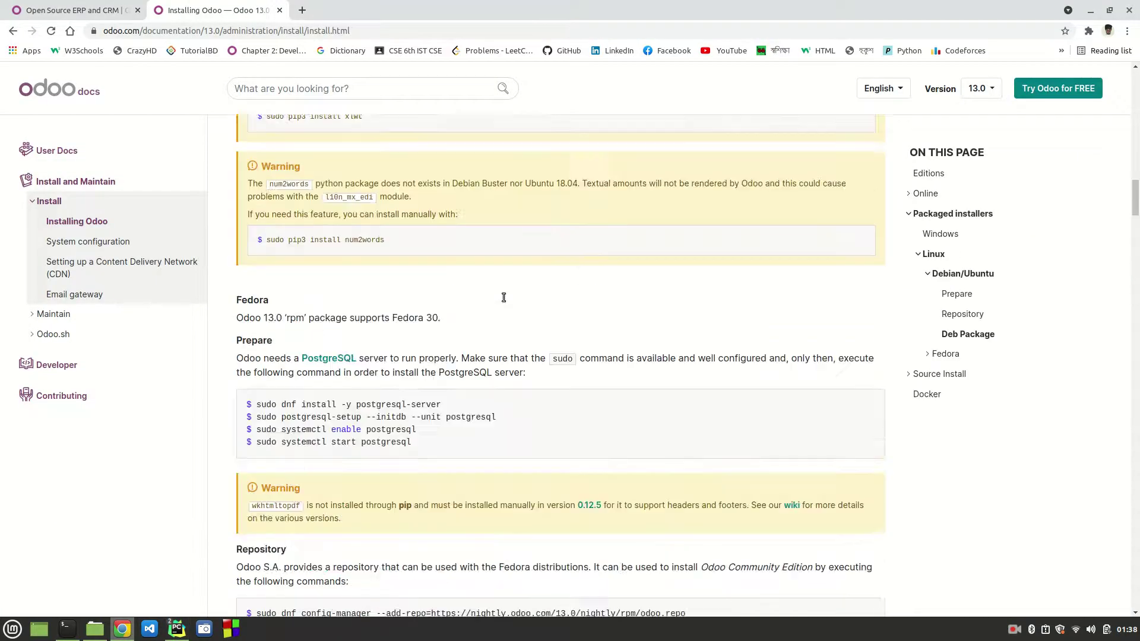
scroll(504, 296, "up", 5)
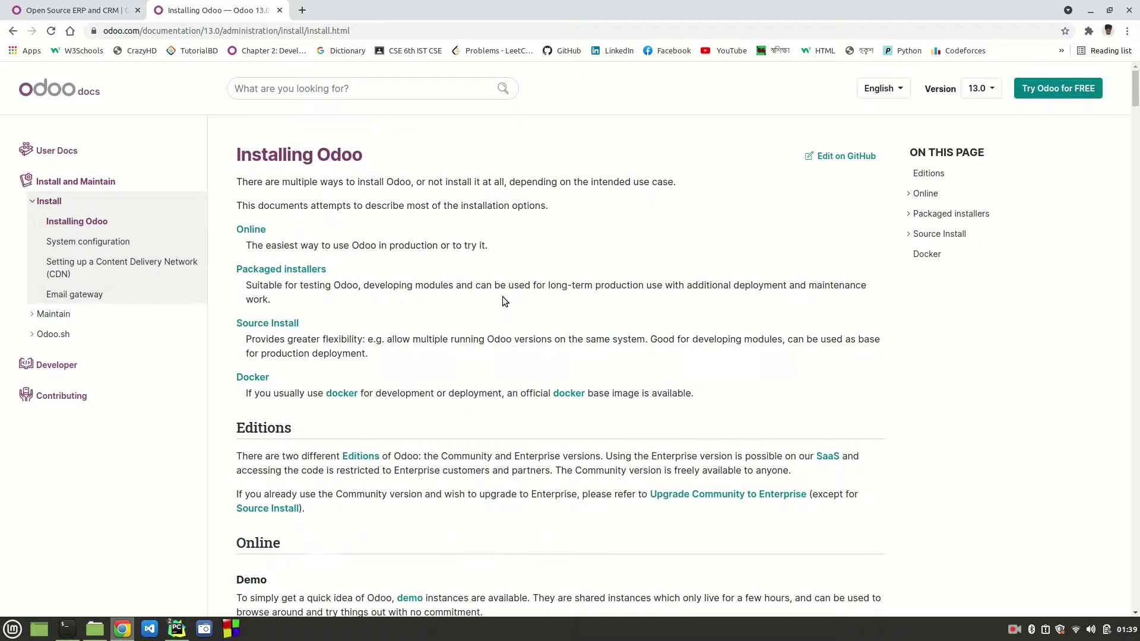
scroll(503, 297, "down", 11)
scroll(502, 297, "down", 8)
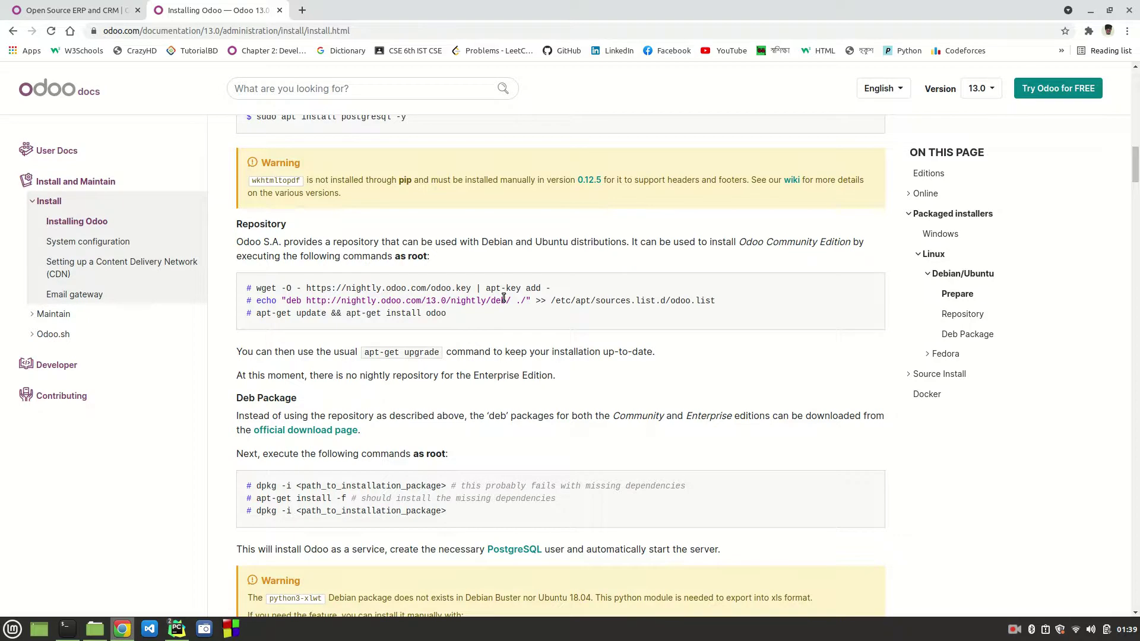
scroll(502, 297, "up", 3)
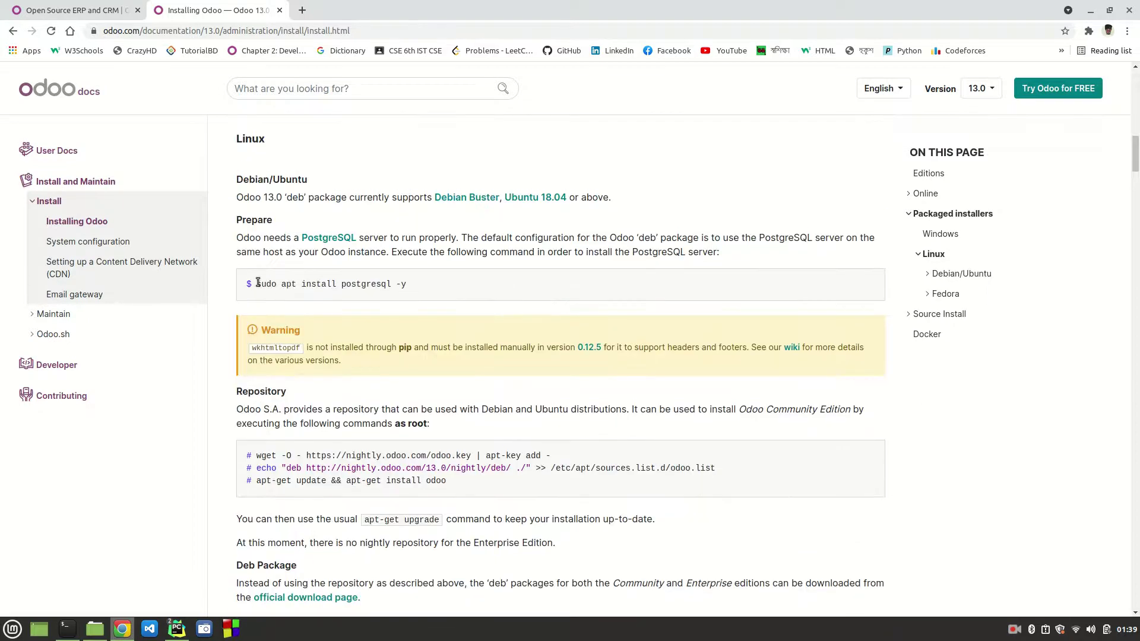
left_click_drag(258, 283, 390, 285)
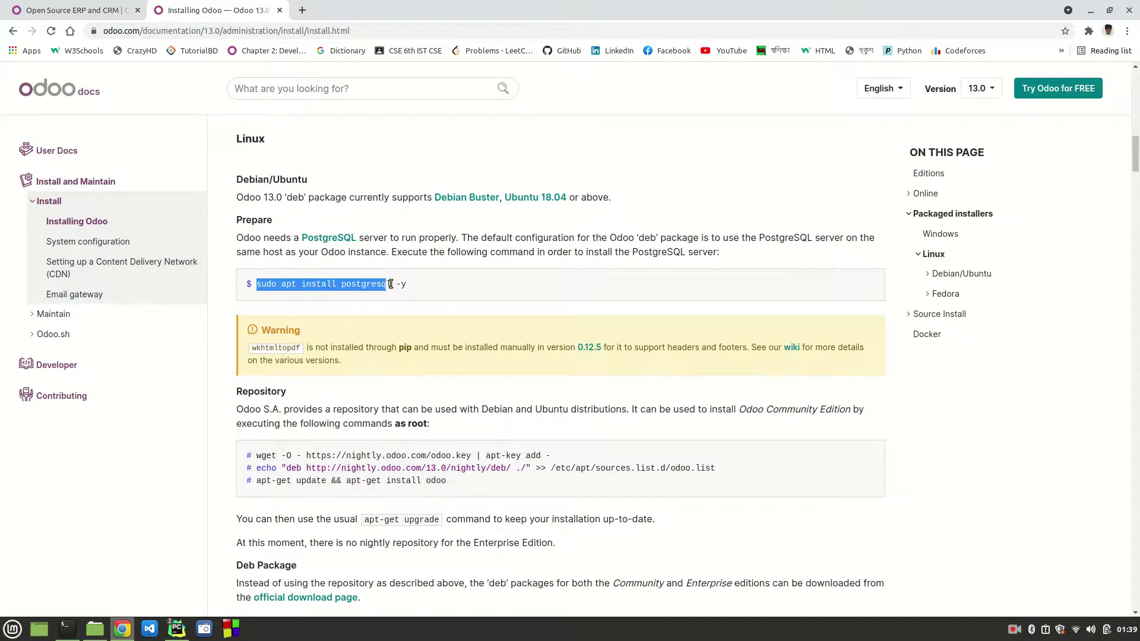
left_click(422, 283)
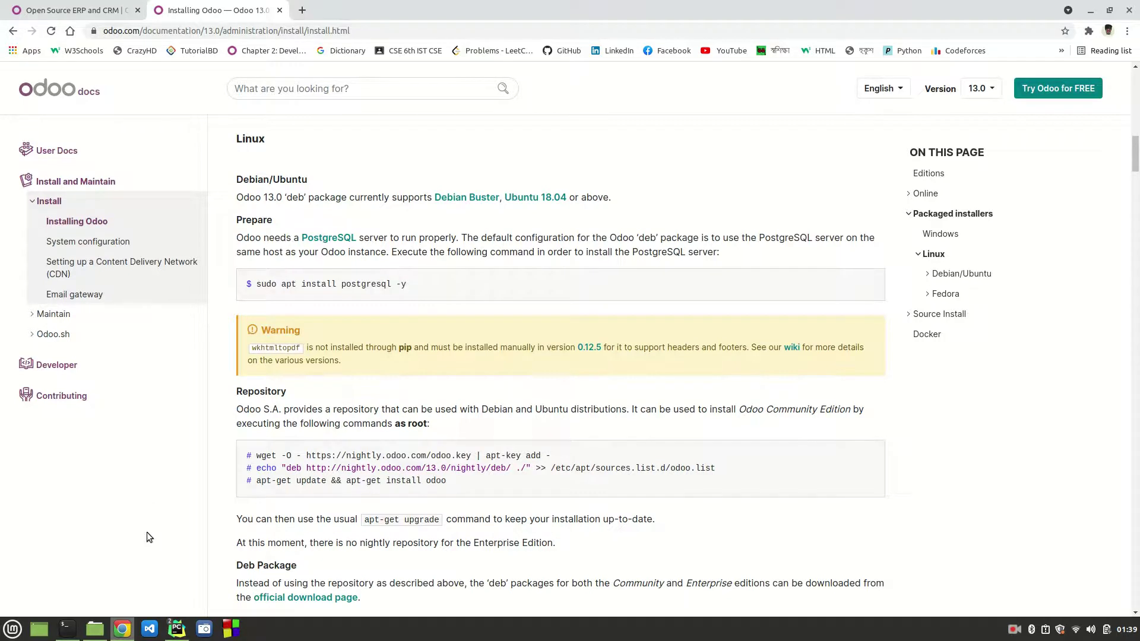
scroll(147, 532, "up", 3)
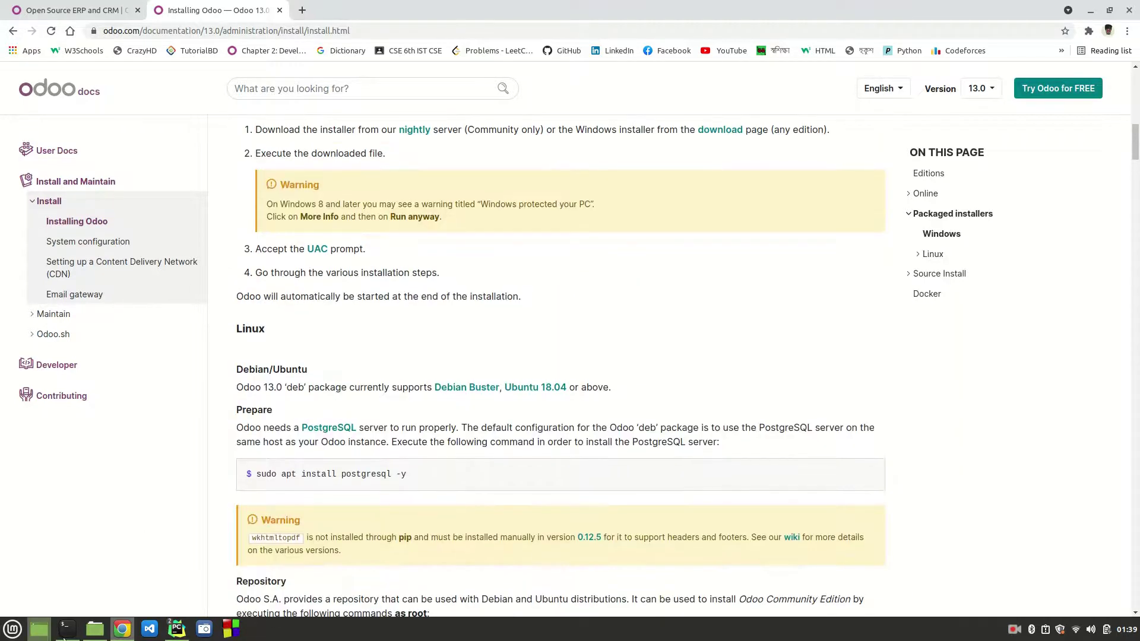
Step: Replace the clone command with 'sudo su postgres', enter the password, and launch psql
left_click(67, 629)
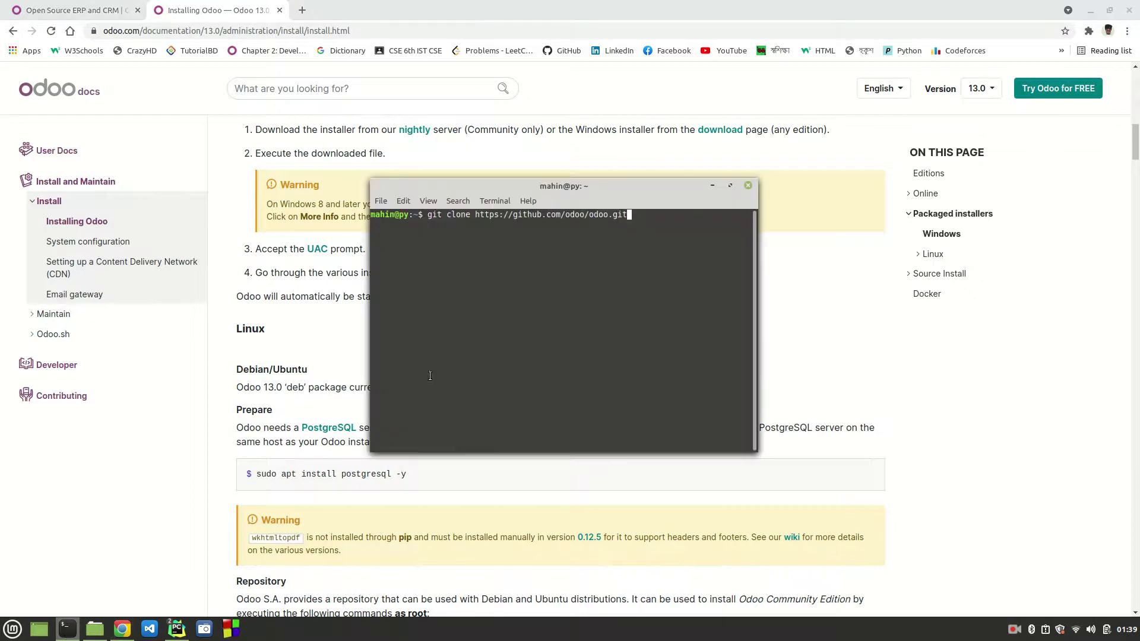
key("BackSpace")
key("BackSpace")
key("BackSpace")
key("BackSpace")
key("BackSpace")
key("BackSpace")
key("BackSpace")
key("BackSpace")
key("BackSpace")
key("BackSpace")
key("BackSpace")
key("BackSpace")
key("BackSpace")
key("BackSpace")
key("BackSpace")
key("BackSpace")
key("BackSpace")
key("BackSpace")
key("BackSpace")
key("BackSpace")
key("BackSpace")
key("BackSpace")
key("BackSpace")
key("BackSpace")
key("BackSpace")
key("BackSpace")
key("BackSpace")
key("BackSpace")
key("BackSpace")
type("sudo s")
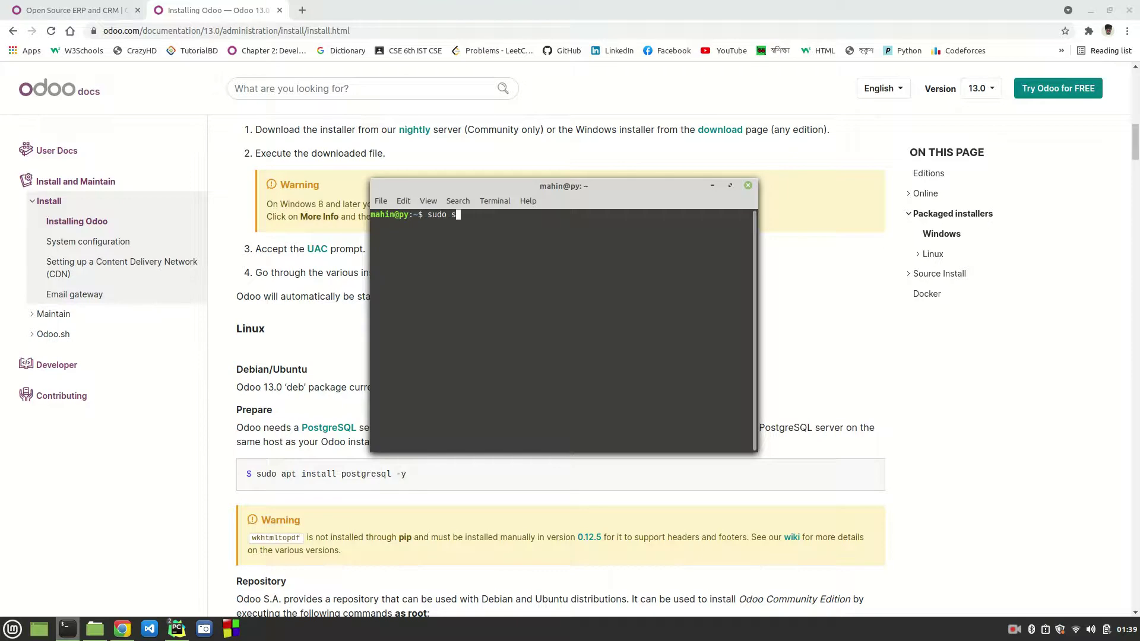
type("u postgres")
key("Return")
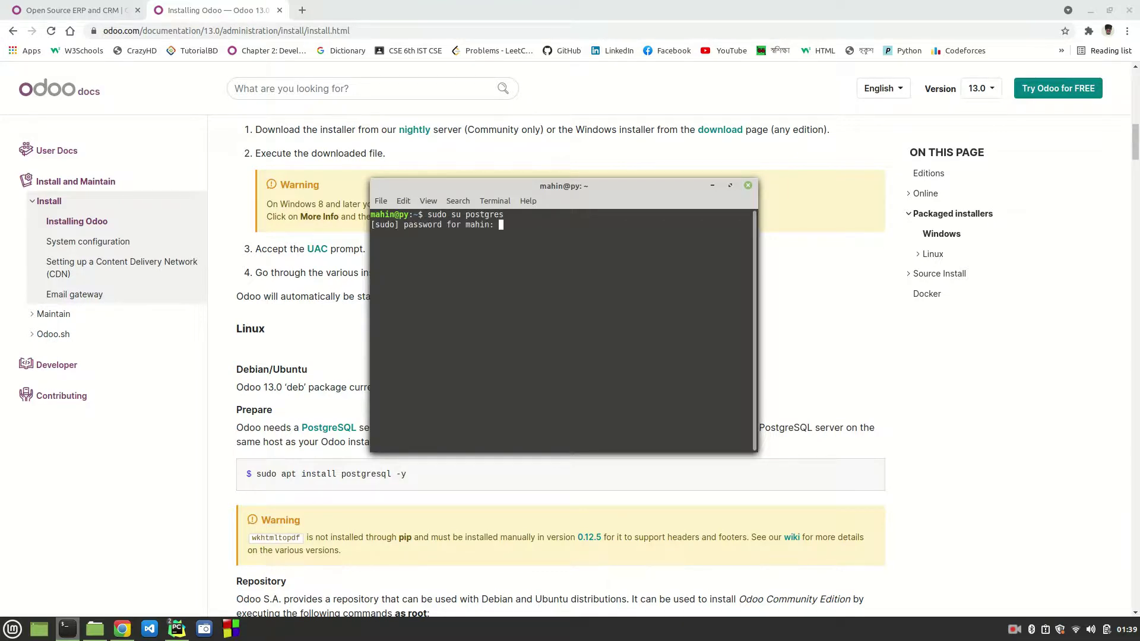
key("Return")
type("psql")
key("Return")
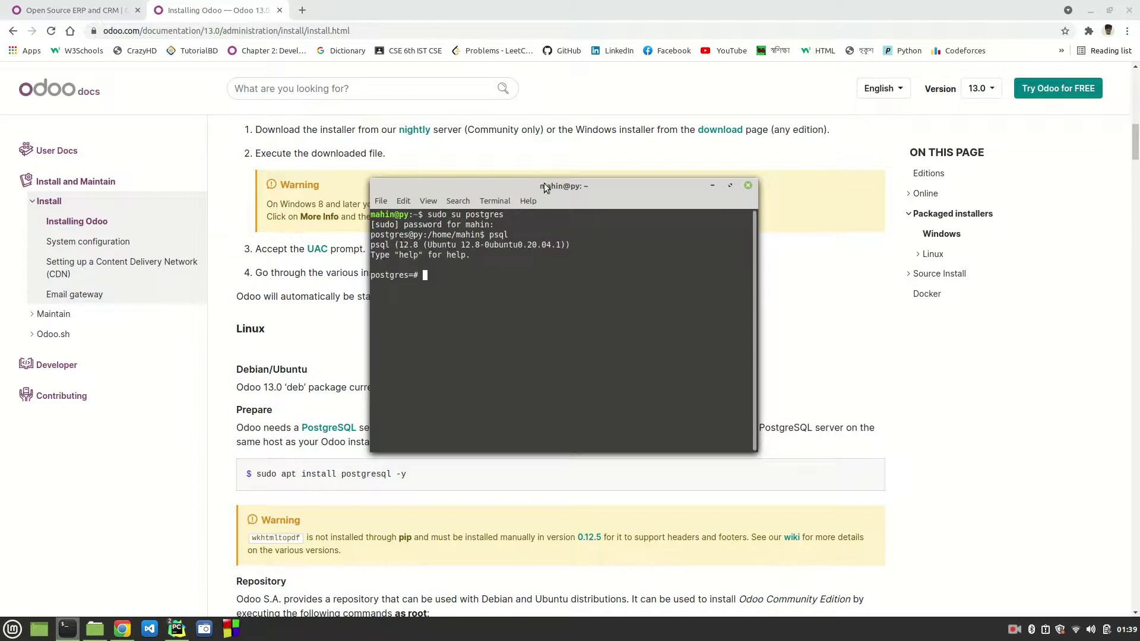
left_click_drag(538, 187, 869, 134)
Step: Set the psql terminal window to Always on Top
right_click(870, 134)
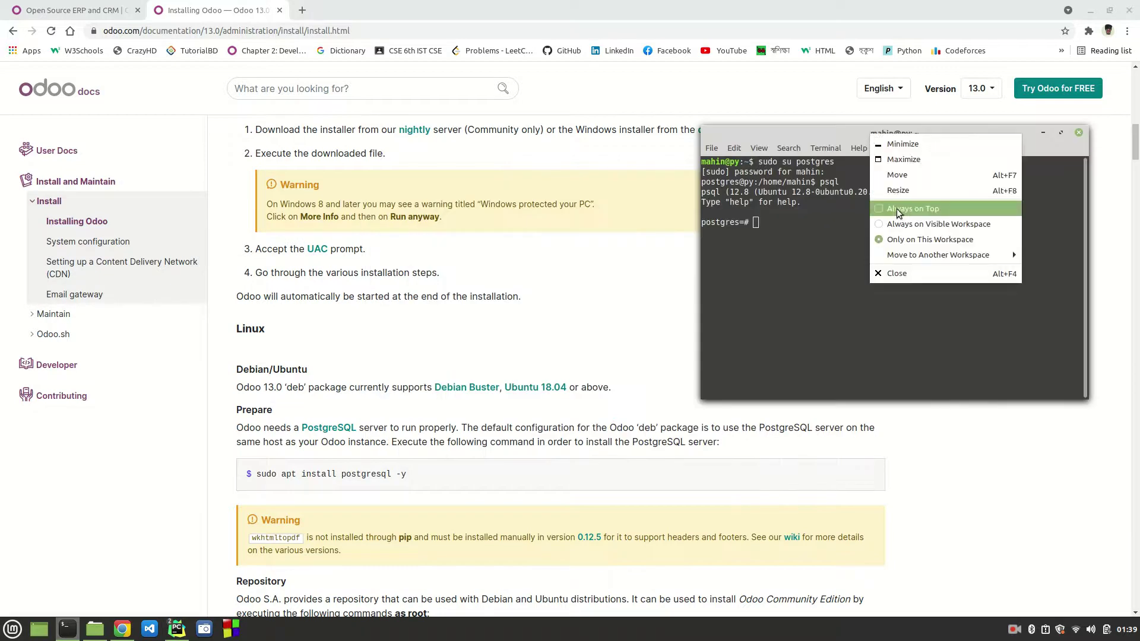
left_click(898, 209)
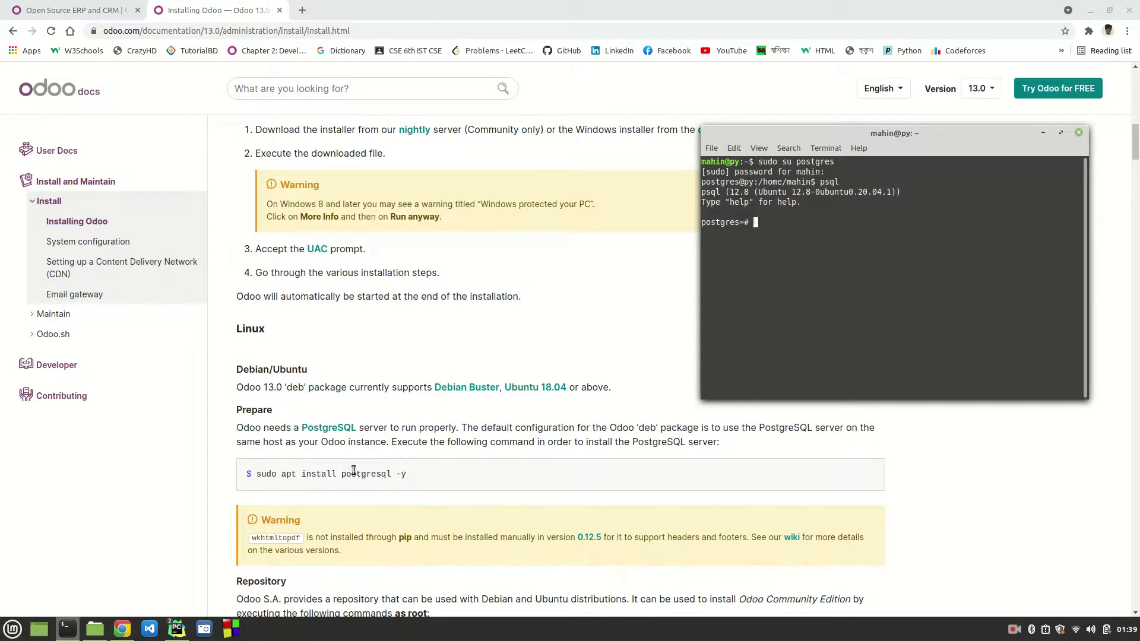
left_click_drag(409, 474, 256, 475)
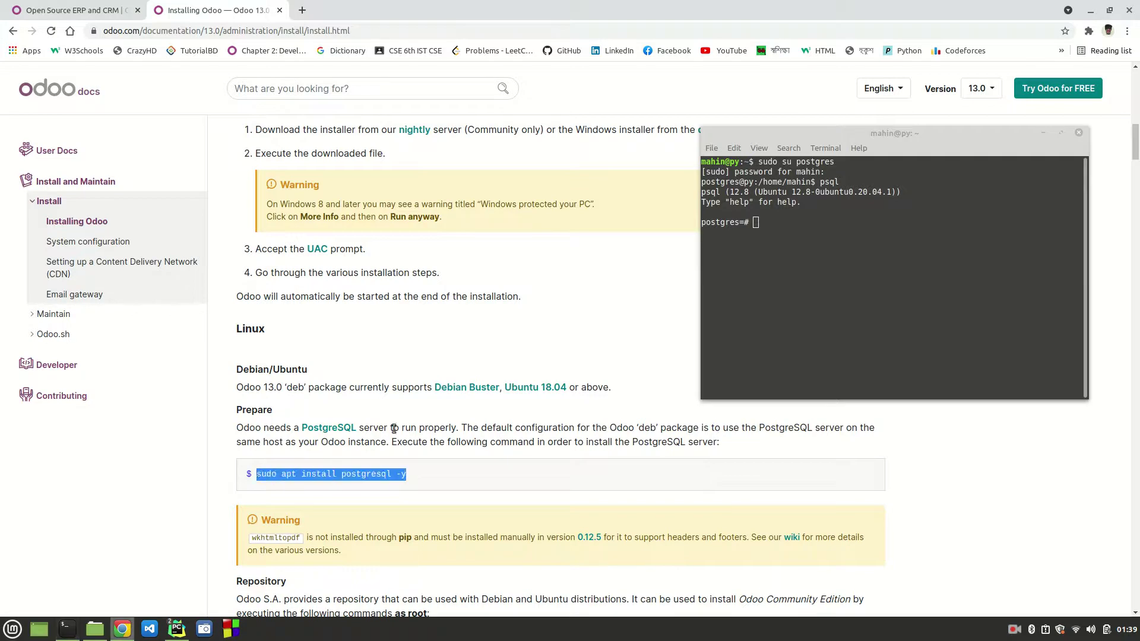
scroll(394, 429, "down", 7)
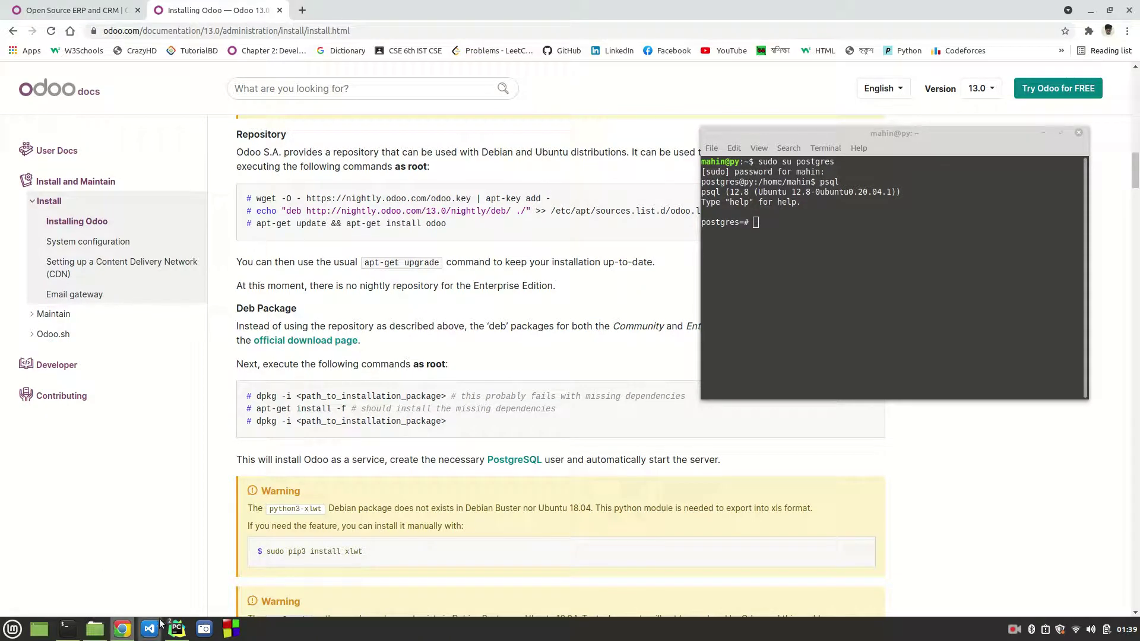
Step: Minimize the terminal and other PyCharm window, restoring the Odoo Tutorials odoo project window
mouse_move(176, 634)
mouse_move(130, 577)
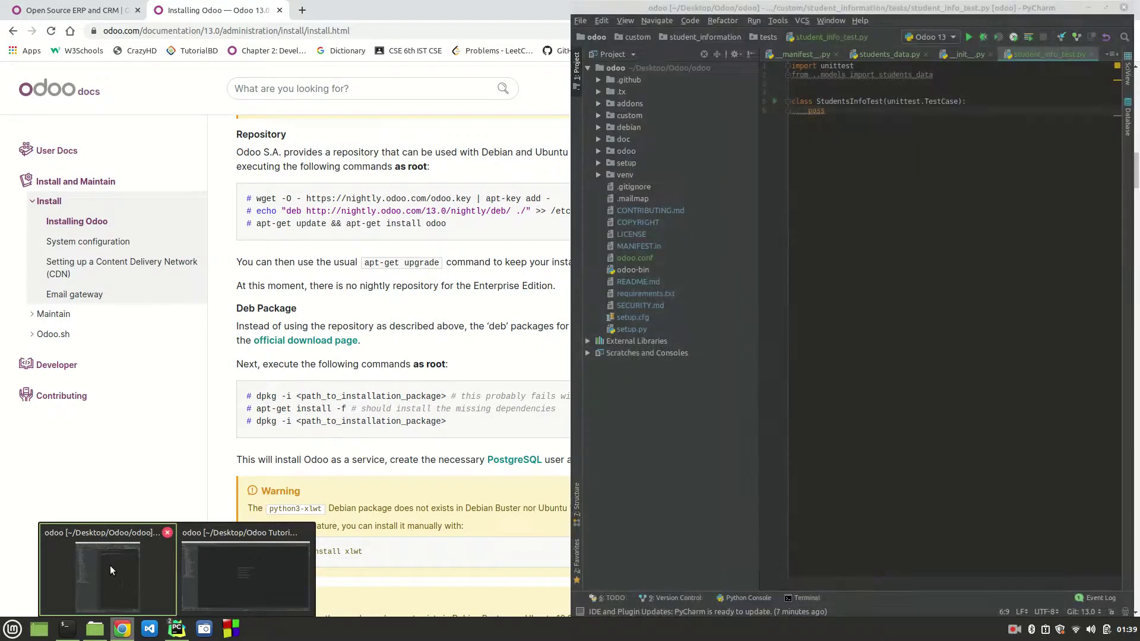
left_click(109, 565)
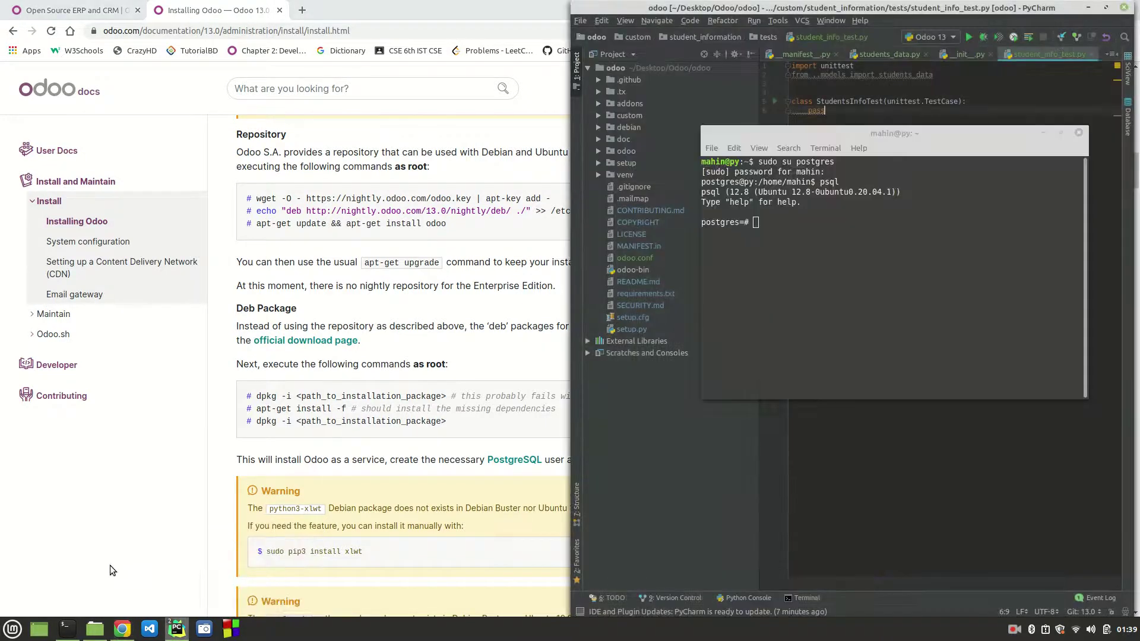
left_click(1043, 133)
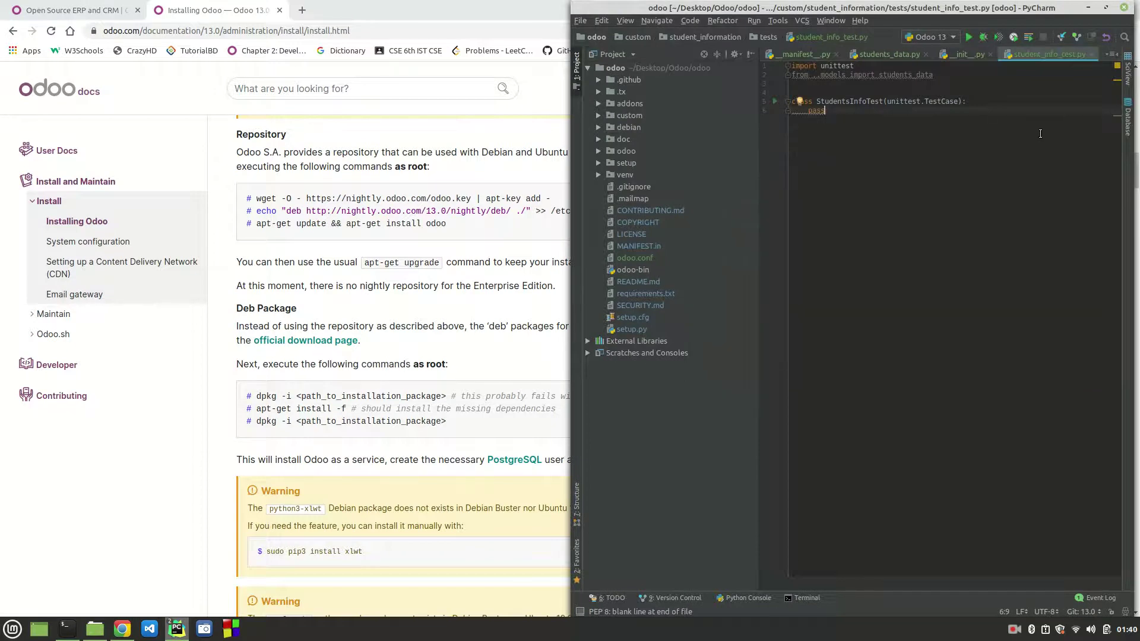
left_click(1089, 8)
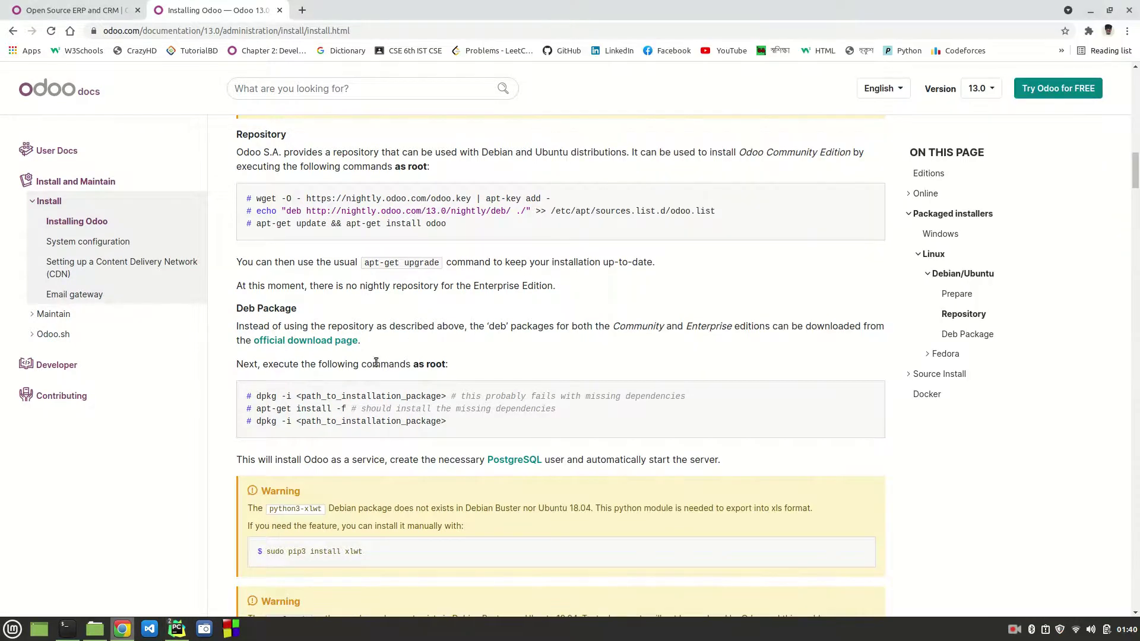
mouse_move(176, 628)
left_click(266, 568)
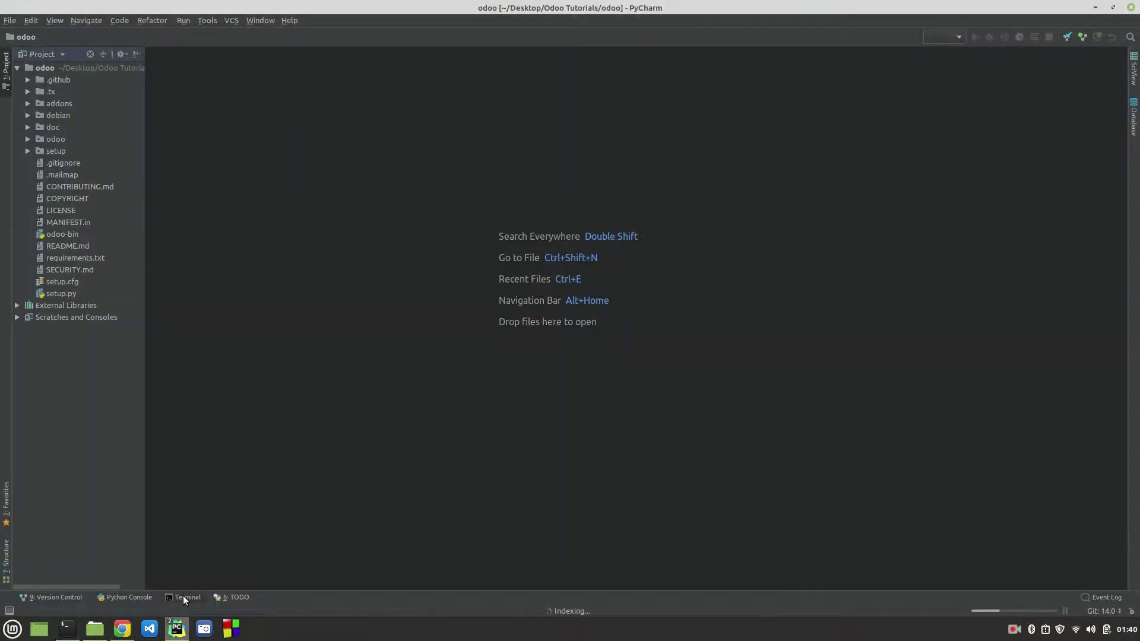
Step: Open PyCharm's Terminal panel and drag its top border up to make it taller
left_click(183, 596)
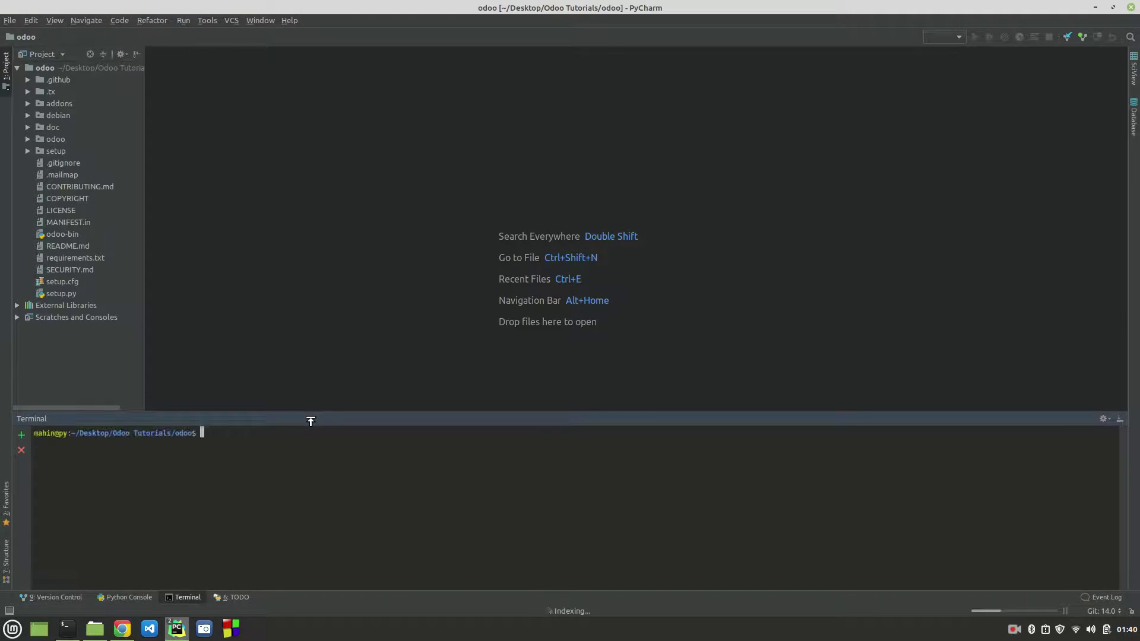
left_click_drag(311, 421, 326, 372)
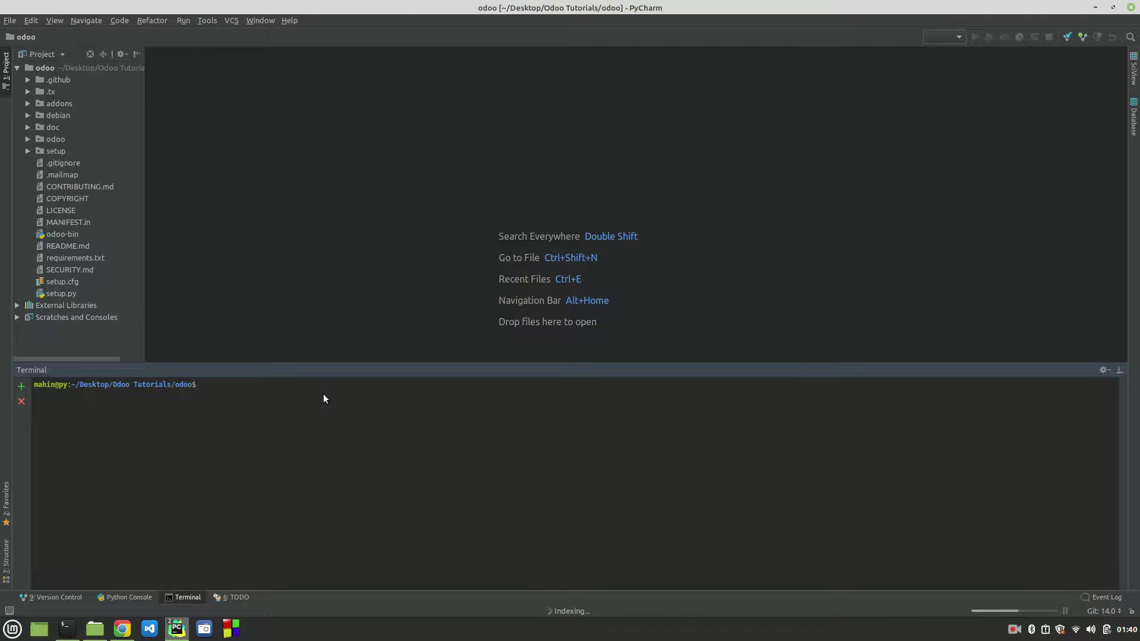
Step: From Odoo Tutorials, create a venv folder, falling back from virtualenv to 'python3 -m venv venv'
type("ls")
key("Return")
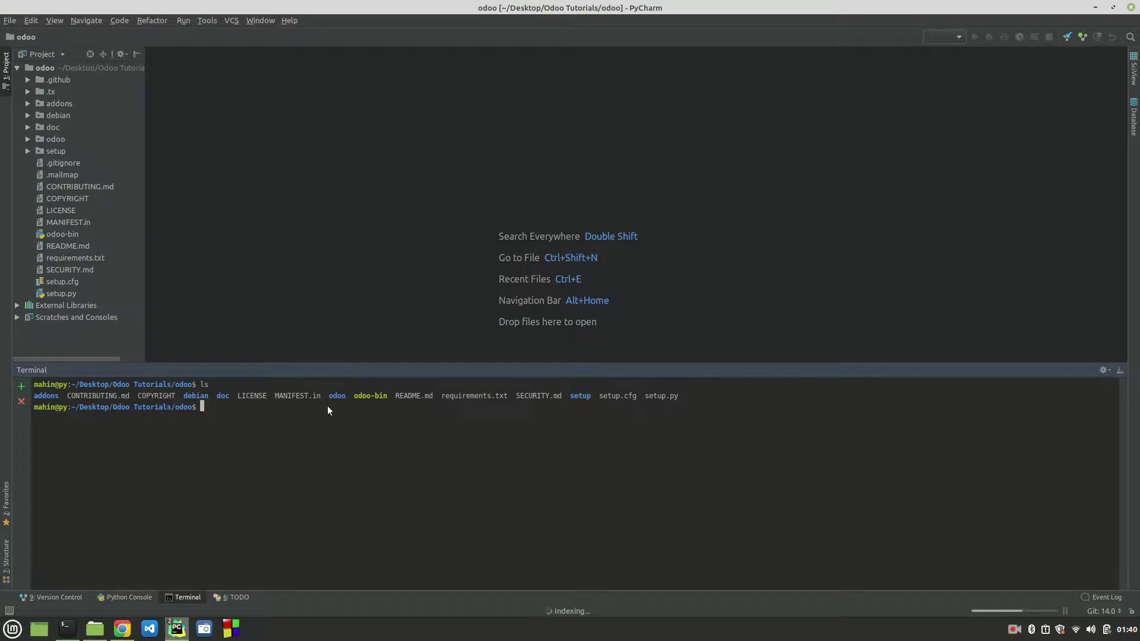
type("cd ..")
key("Return")
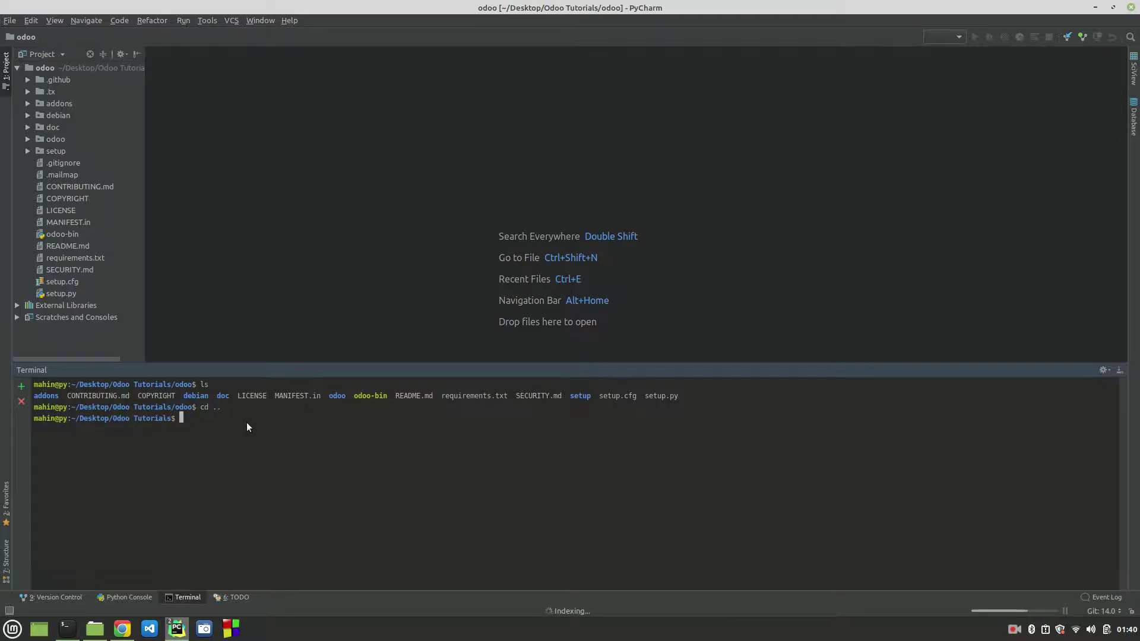
type("virtualenv venv")
key("Return")
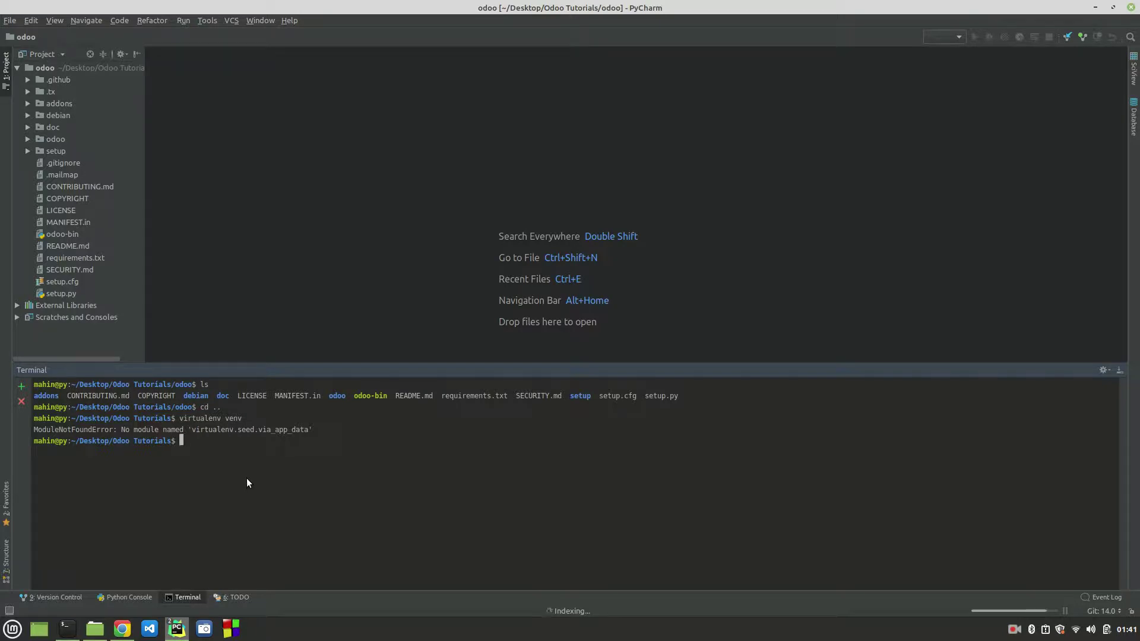
type("python3 -m venv venv")
key("Return")
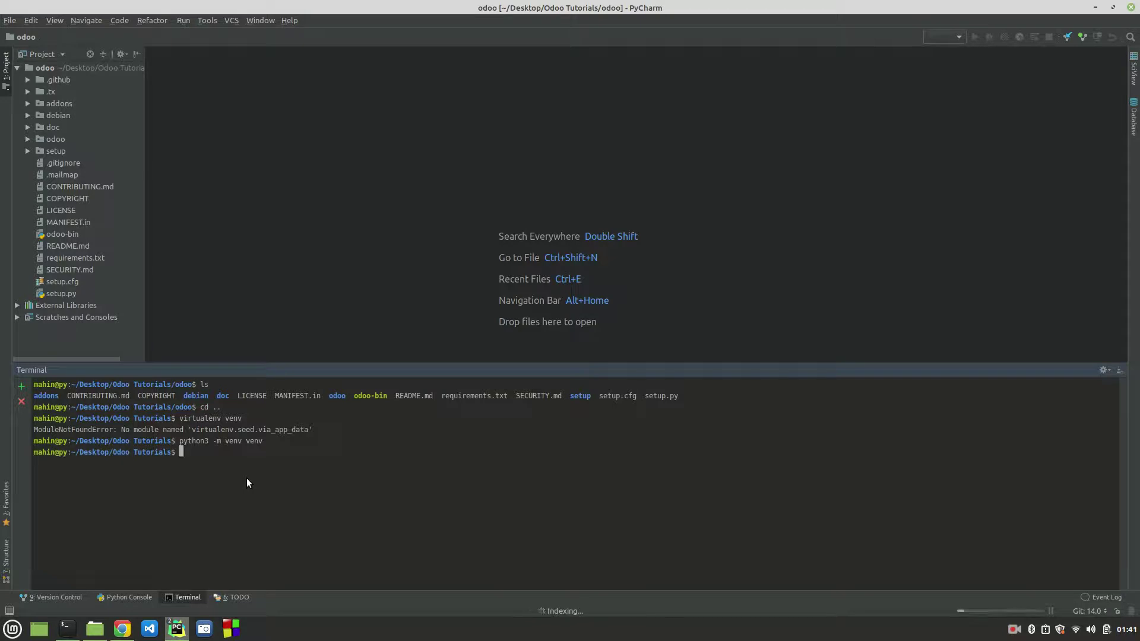
Step: Confirm the venv folder with ls and activate it with source venv/bin/activate
type("ls")
key("Return")
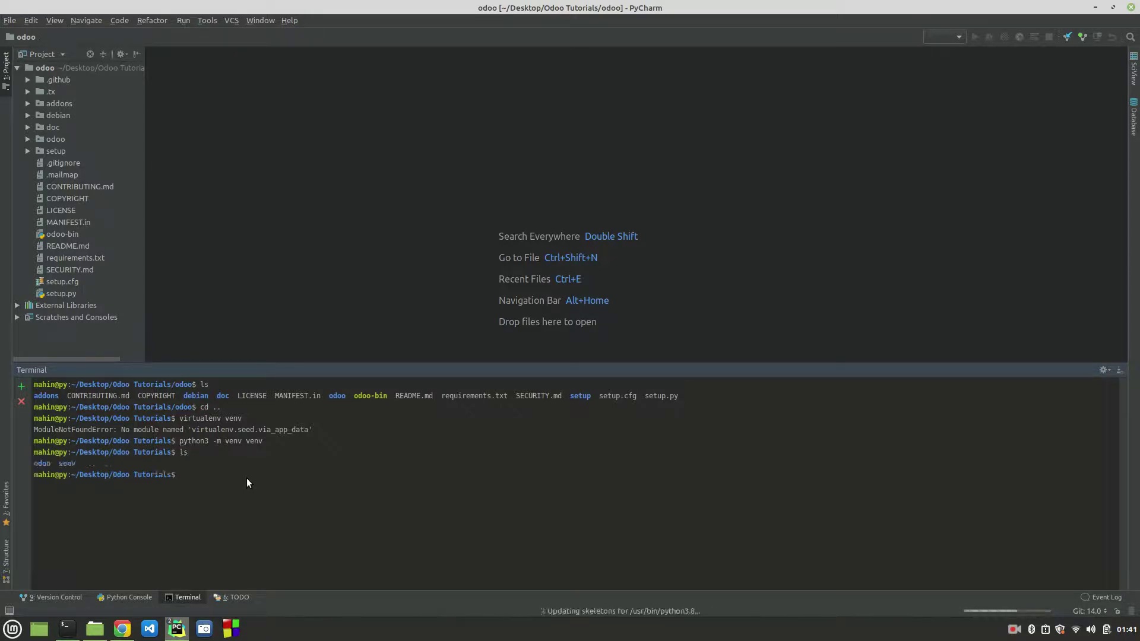
type("v")
key("BackSpace")
type("source venv/bin/activate")
key("Return")
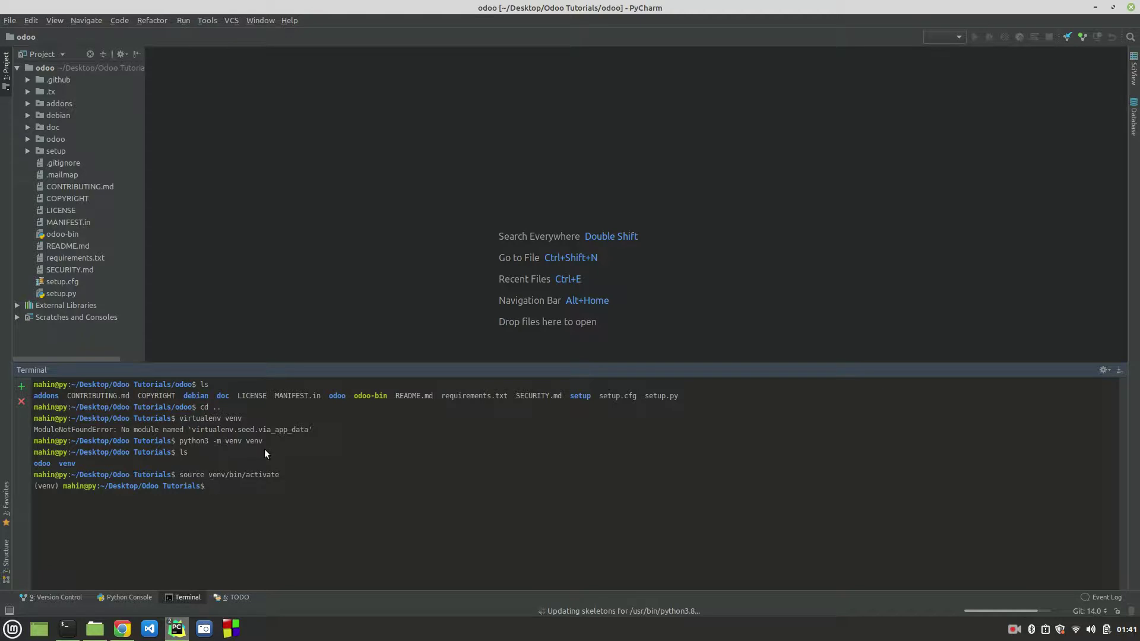
Step: Highlight the earlier virtualenv and python3 -m venv commands in the terminal output
left_click_drag(265, 443, 180, 437)
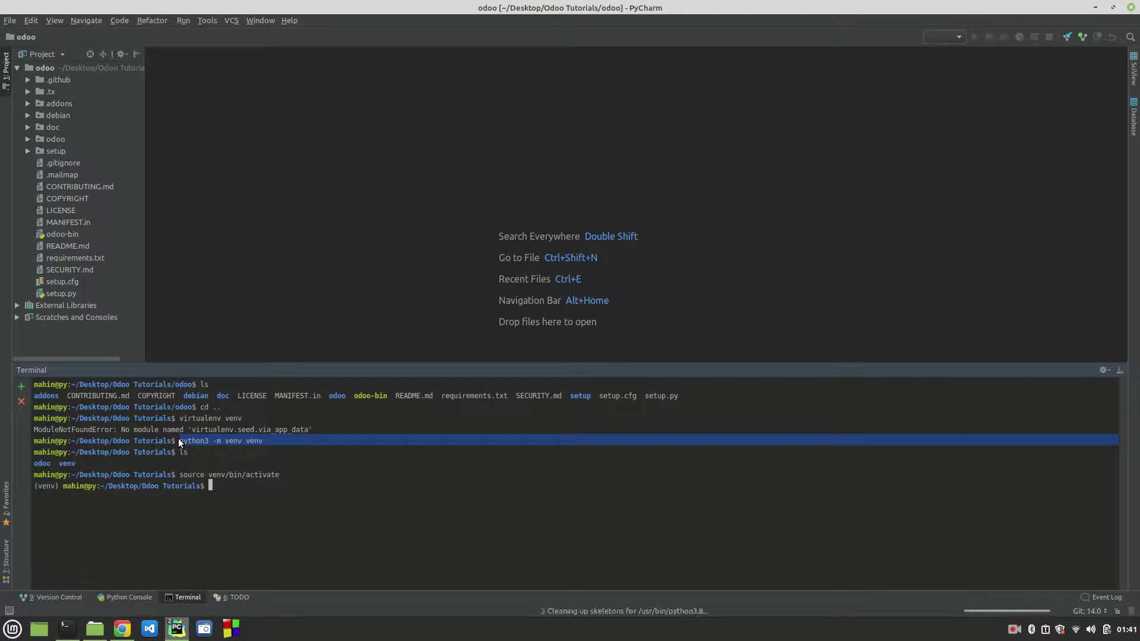
mouse_move(187, 416)
left_mouse_down()
mouse_move(250, 418)
mouse_move(179, 418)
left_mouse_up()
left_click(250, 418)
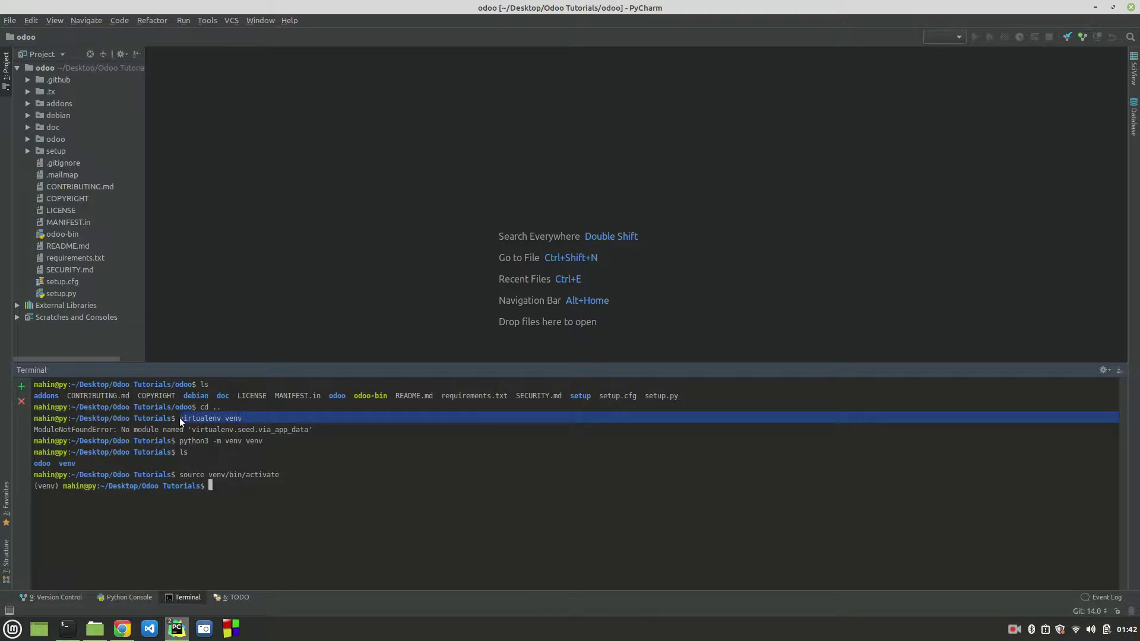
left_click(240, 490)
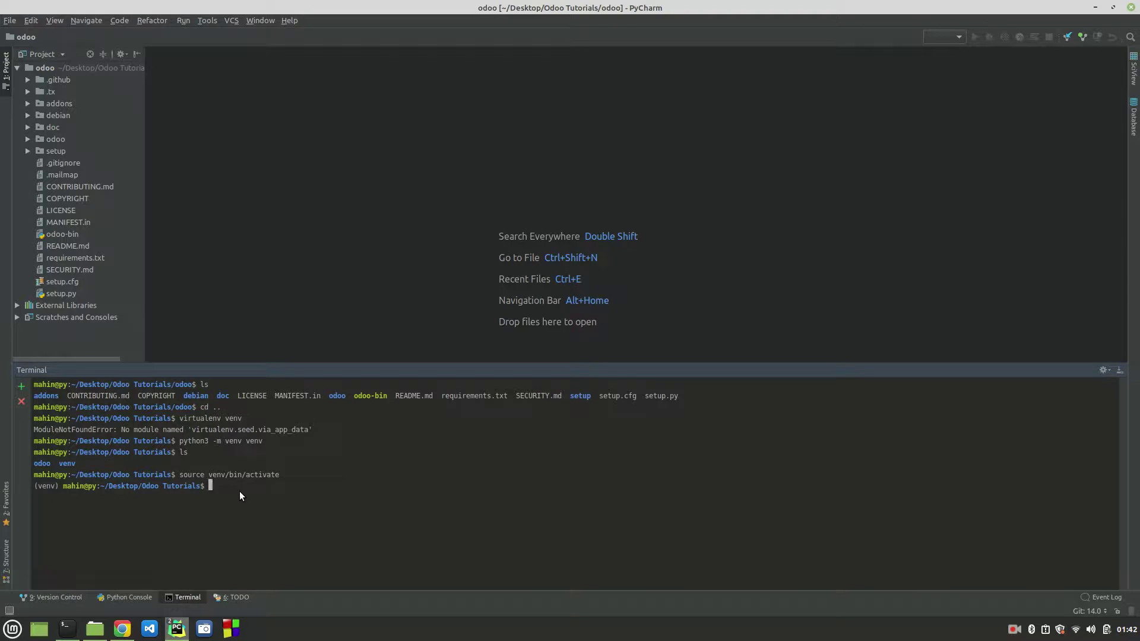
double_click(42, 486)
Step: Change the terminal into odoo/ and select requirements.txt in the project tree
type("cd odoo/")
key("Return")
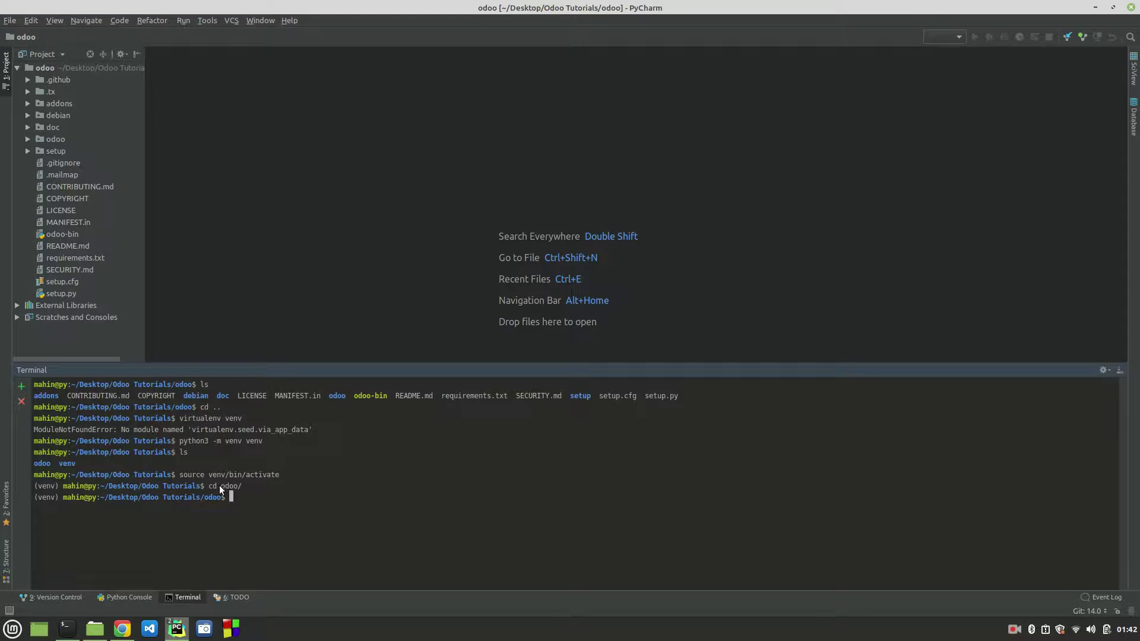
left_click(47, 67)
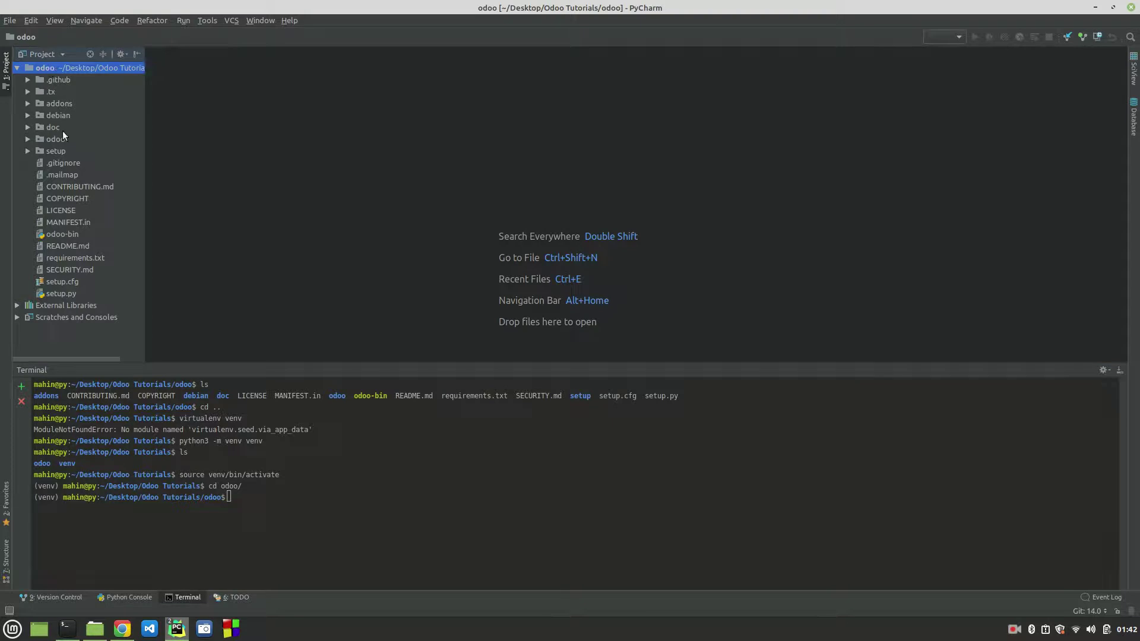
left_click(76, 257)
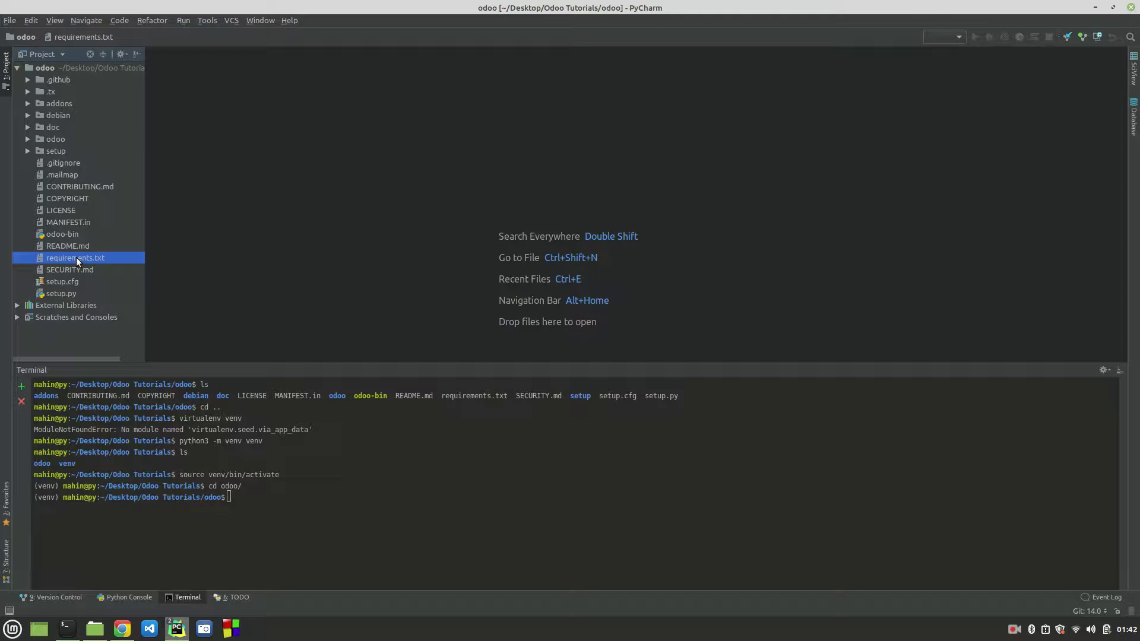
Step: Open requirements.txt in the editor to view its pinned packages like Babel==2.6.0
double_click(76, 258)
scroll(486, 241, "down", 10)
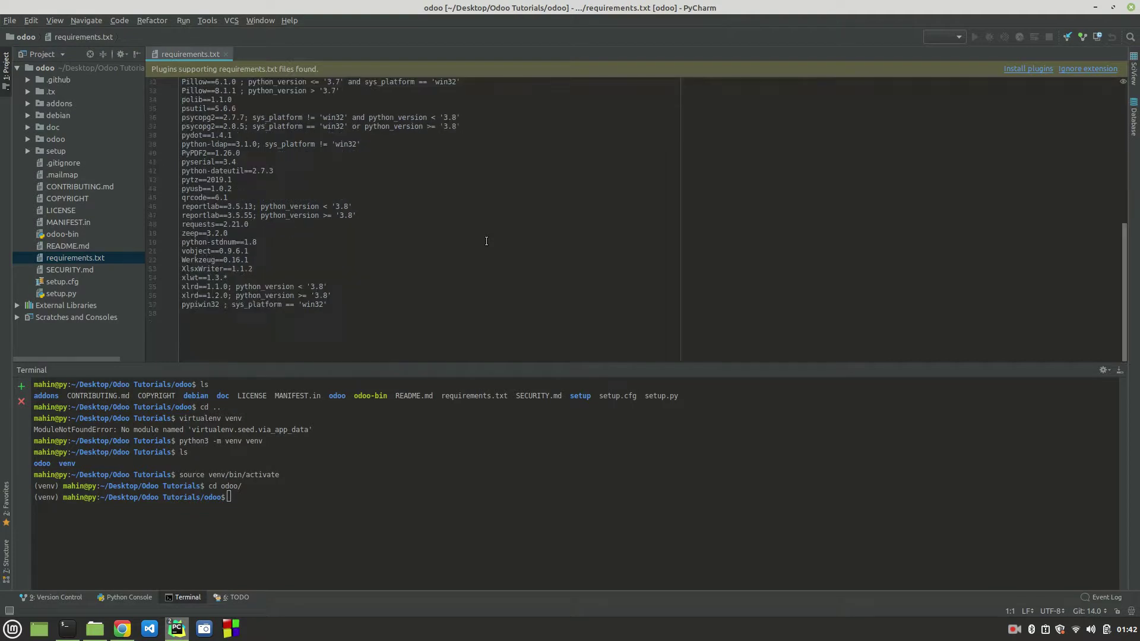
scroll(487, 241, "up", 10)
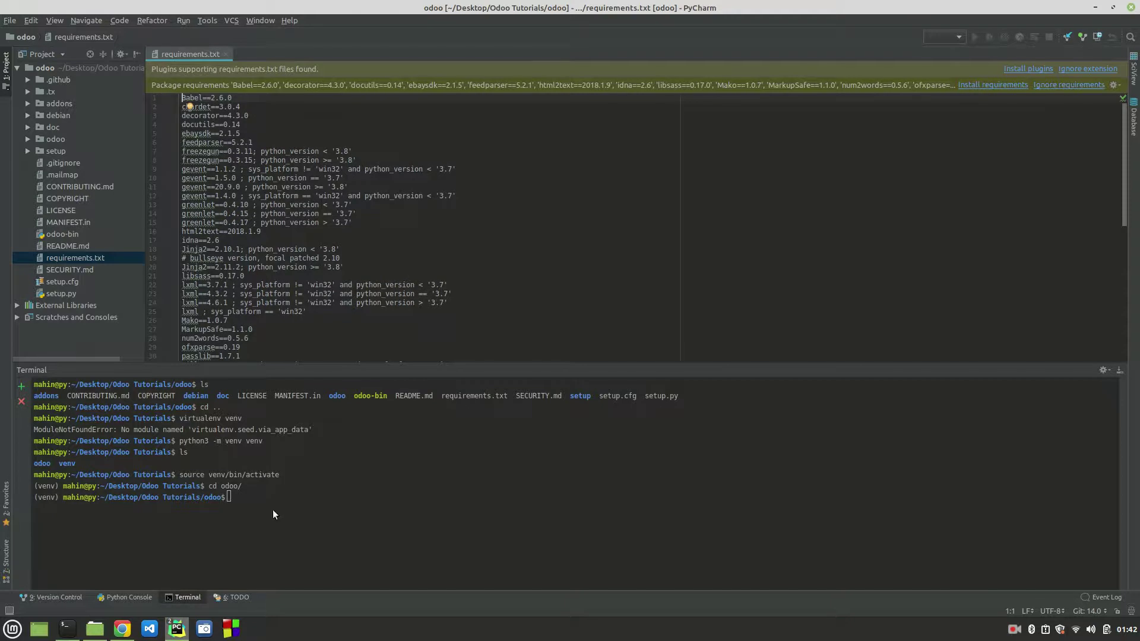
Step: Run pip list in the venv terminal, review the packages, then clear it with Ctrl+L
left_click(255, 501)
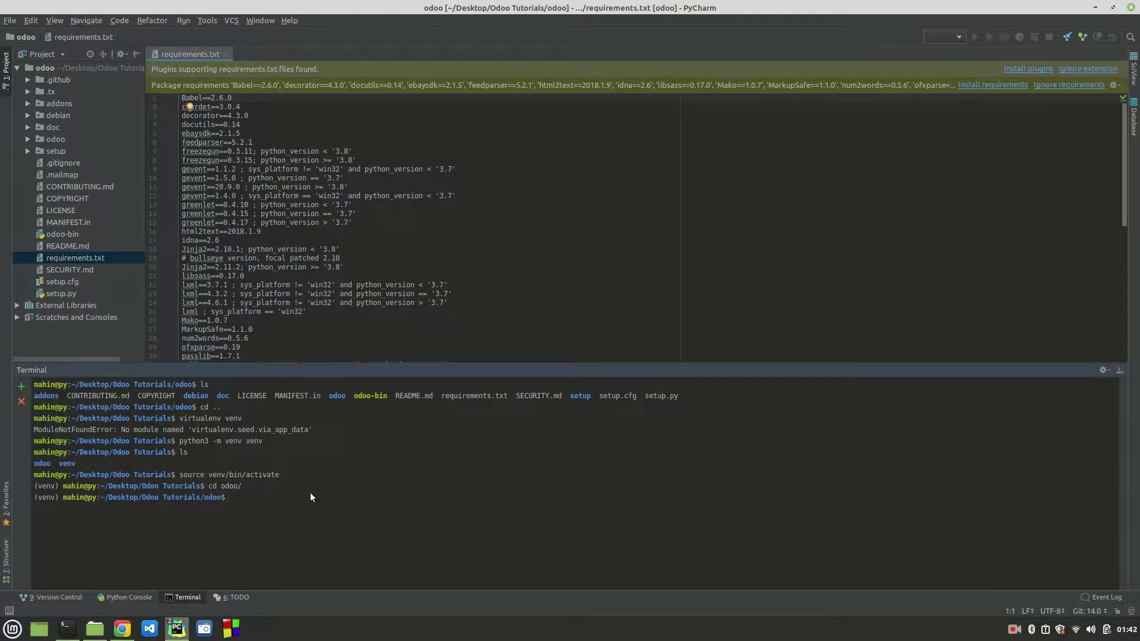
type("pip list")
key("Return")
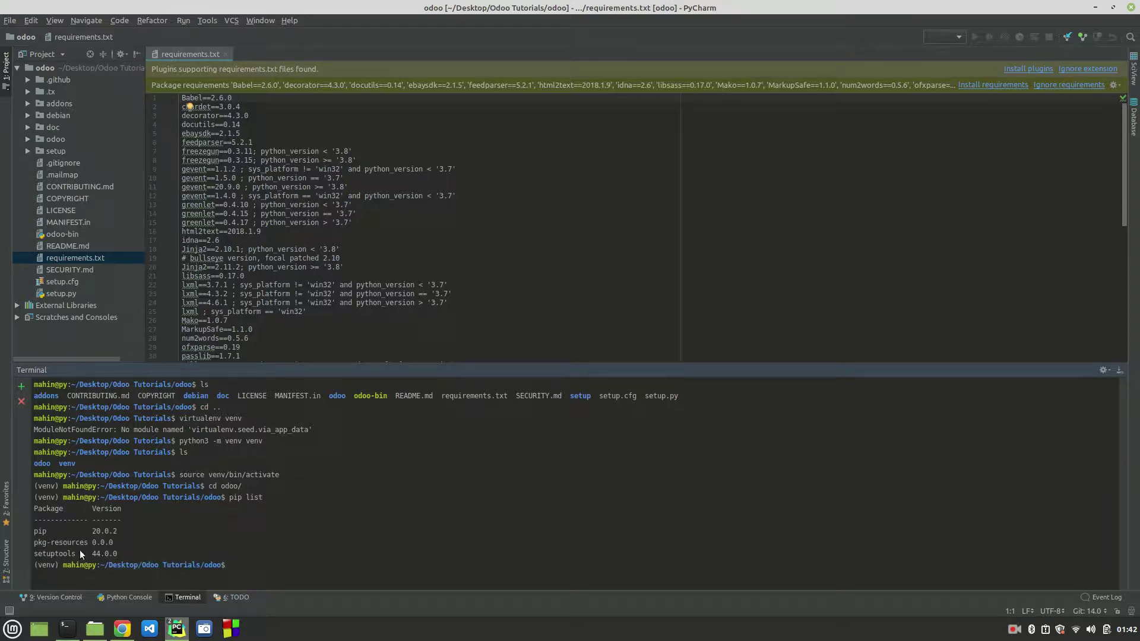
double_click(45, 499)
left_click_drag(123, 554, 27, 530)
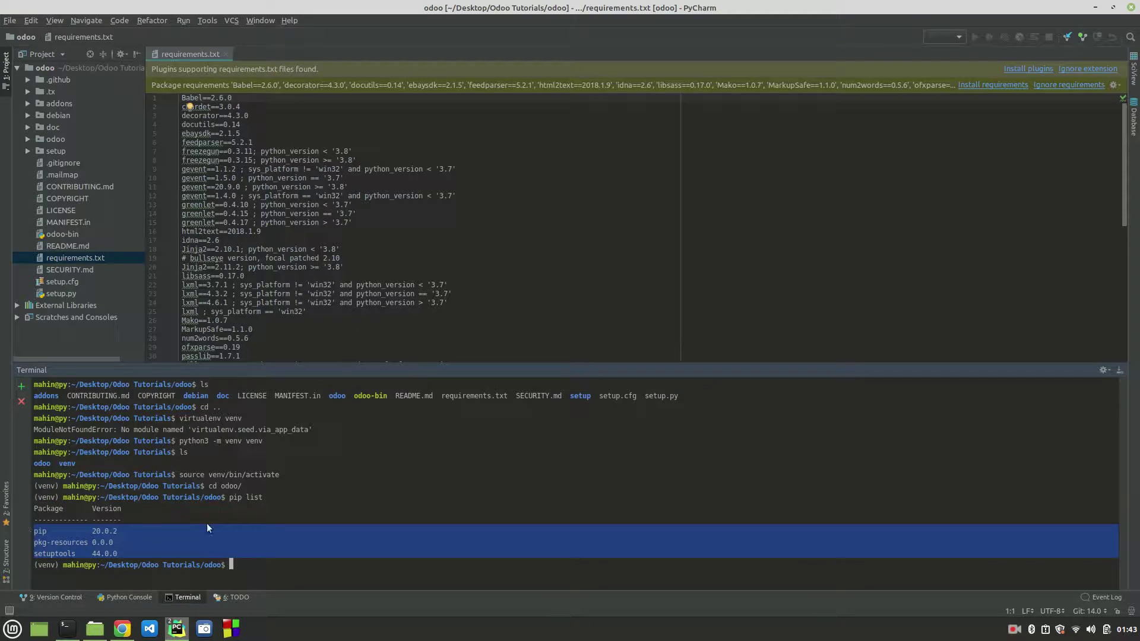
scroll(306, 220, "down", 11)
scroll(306, 220, "up", 11)
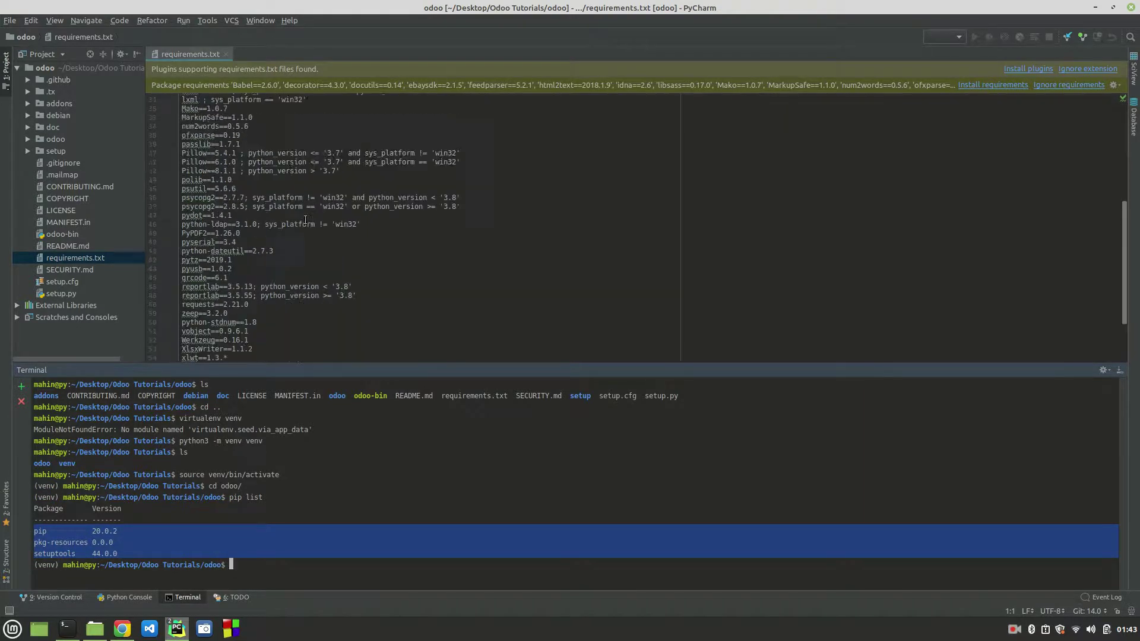
left_click(381, 524)
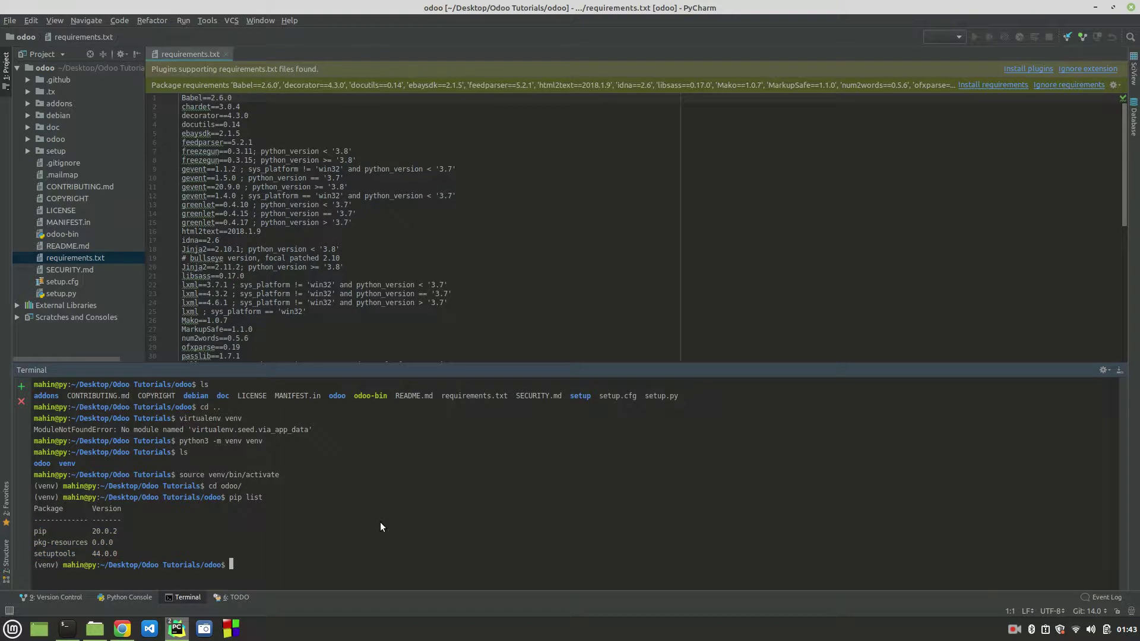
key("ctrl+l")
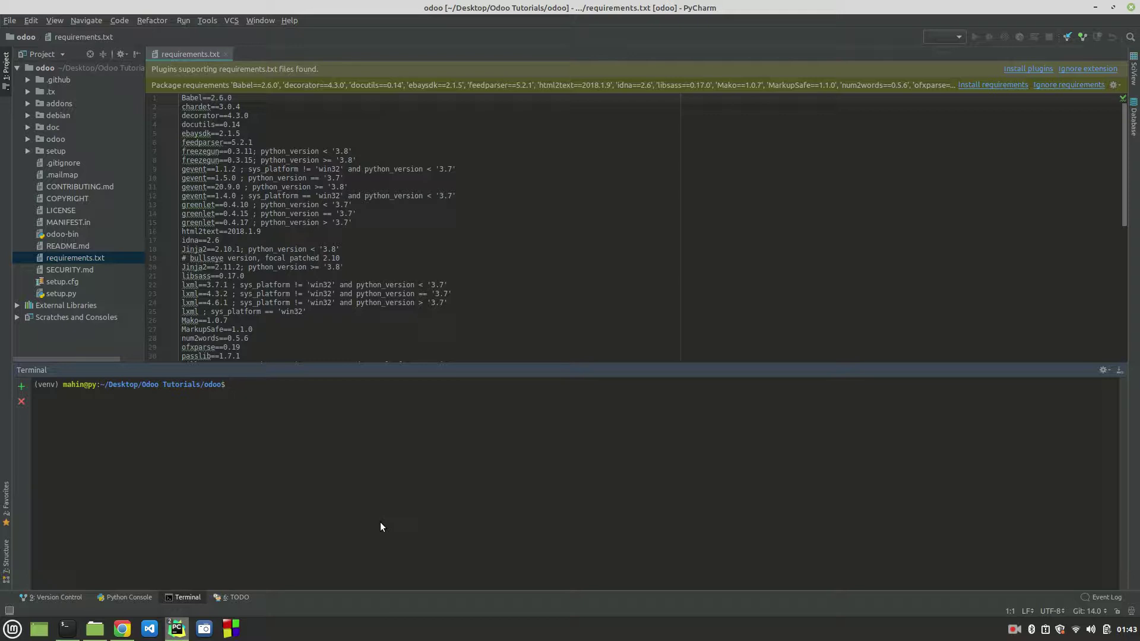
Step: Run pip install -r requirements.txt in the terminal to install the project's packages
type("pip install -r")
type("req")
key("Tab")
key("Return")
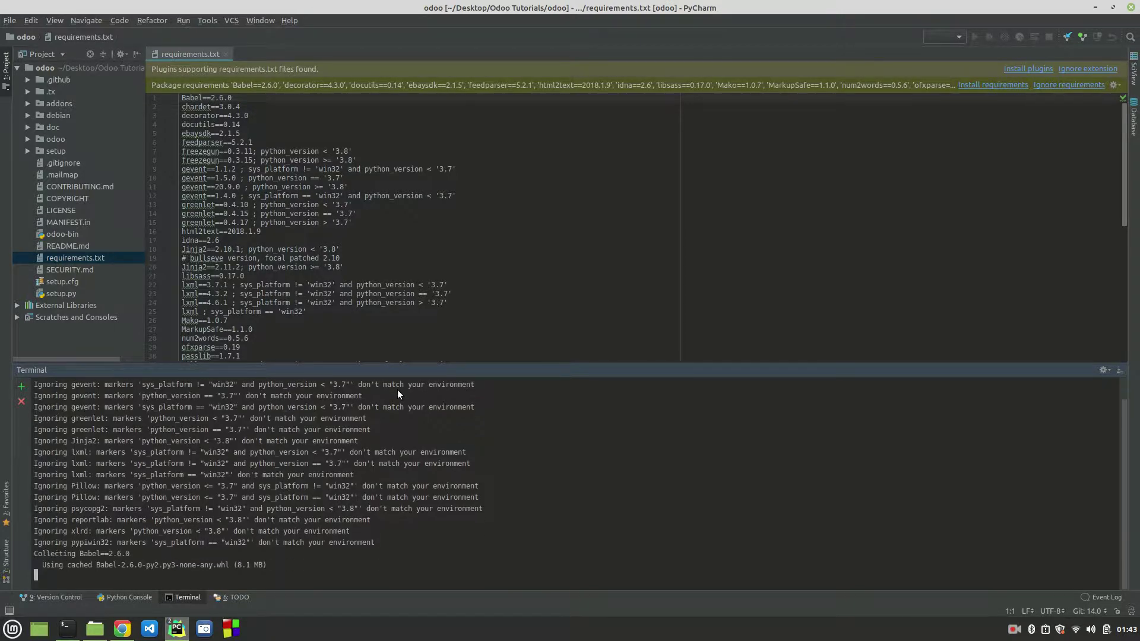
Step: Give the editor more room than the terminal and expand the debian folder
scroll(266, 236, "down", 10)
scroll(266, 236, "up", 10)
scroll(266, 235, "down", 10)
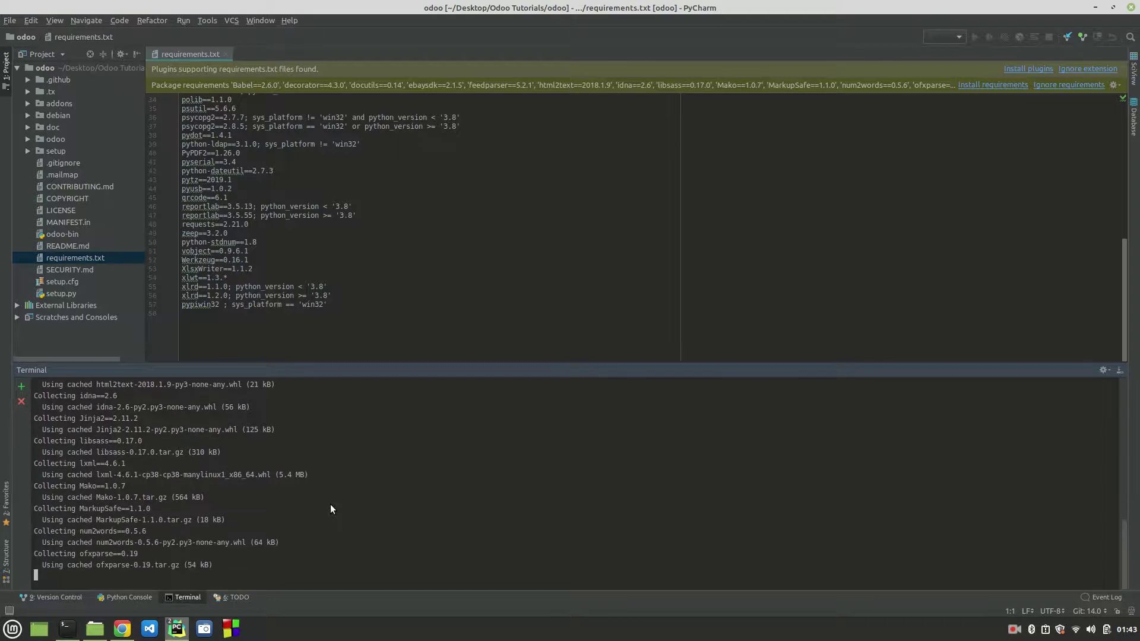
left_click_drag(366, 372, 369, 407)
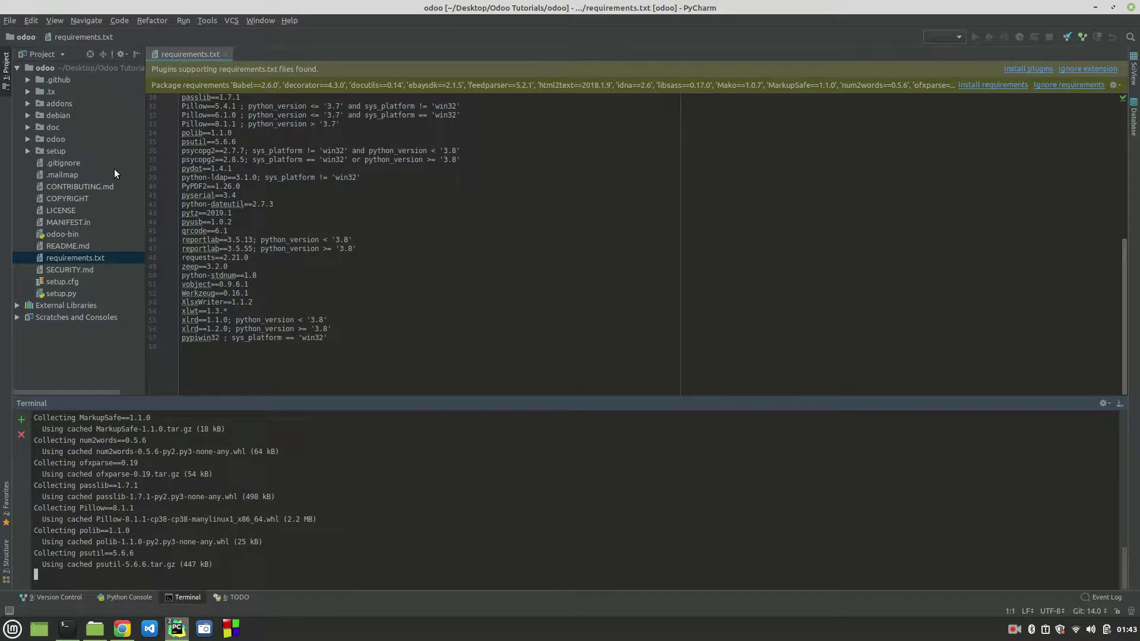
left_click(28, 115)
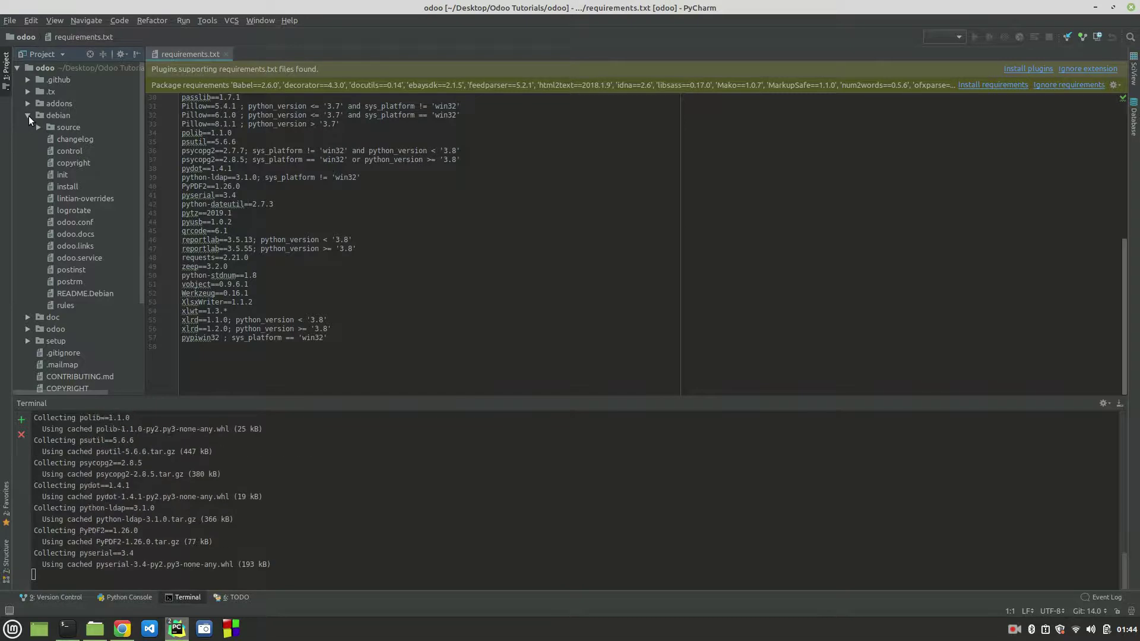
Step: Open debian/odoo.conf in the editor
left_click(73, 222)
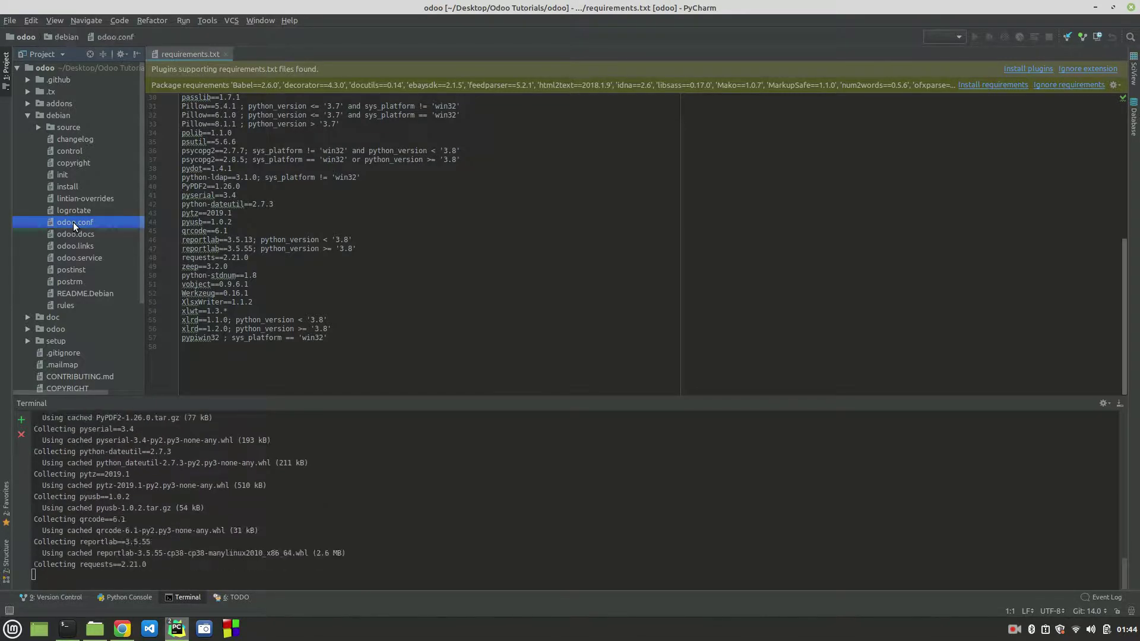
double_click(73, 222)
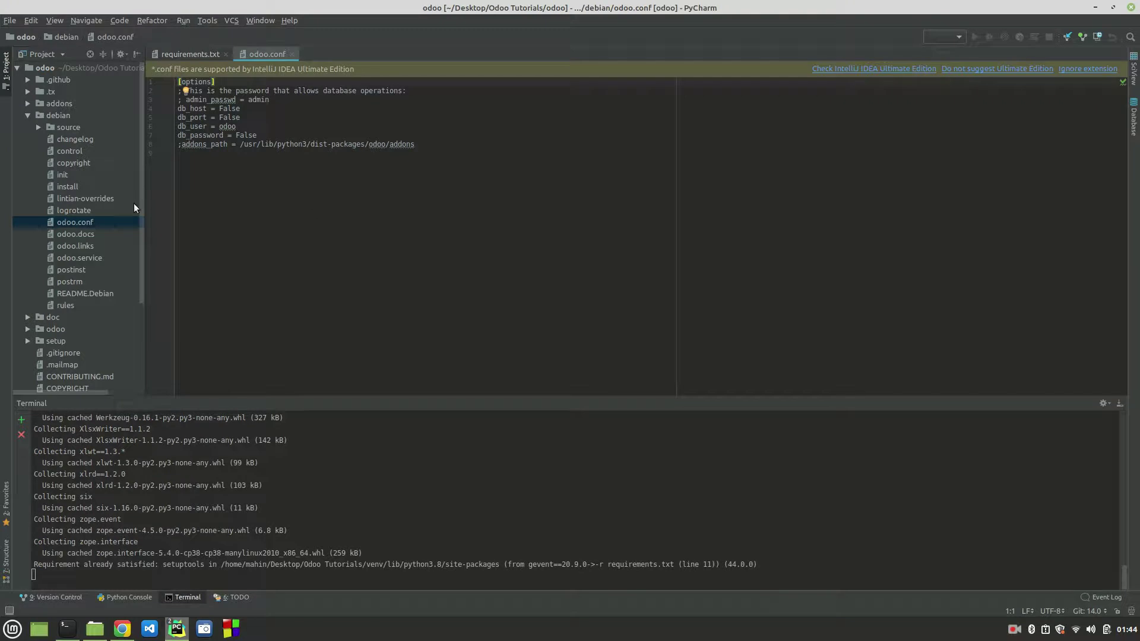
left_click(231, 268)
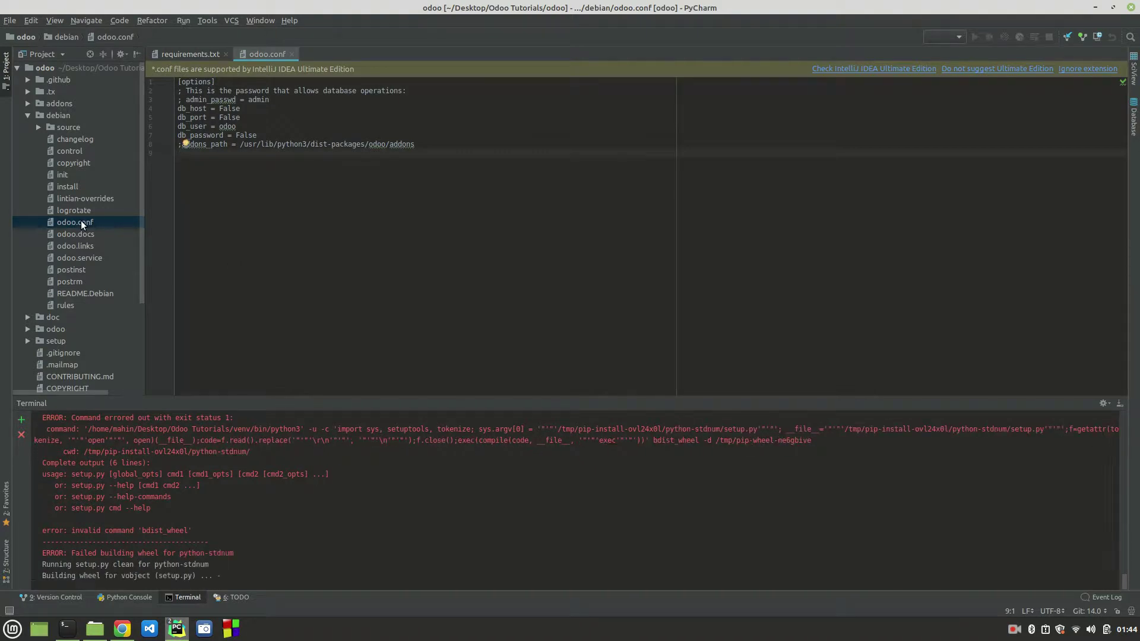
Step: Copy the odoo.conf file, collapse debian, and bring up actions for the odoo root folder
right_click(81, 223)
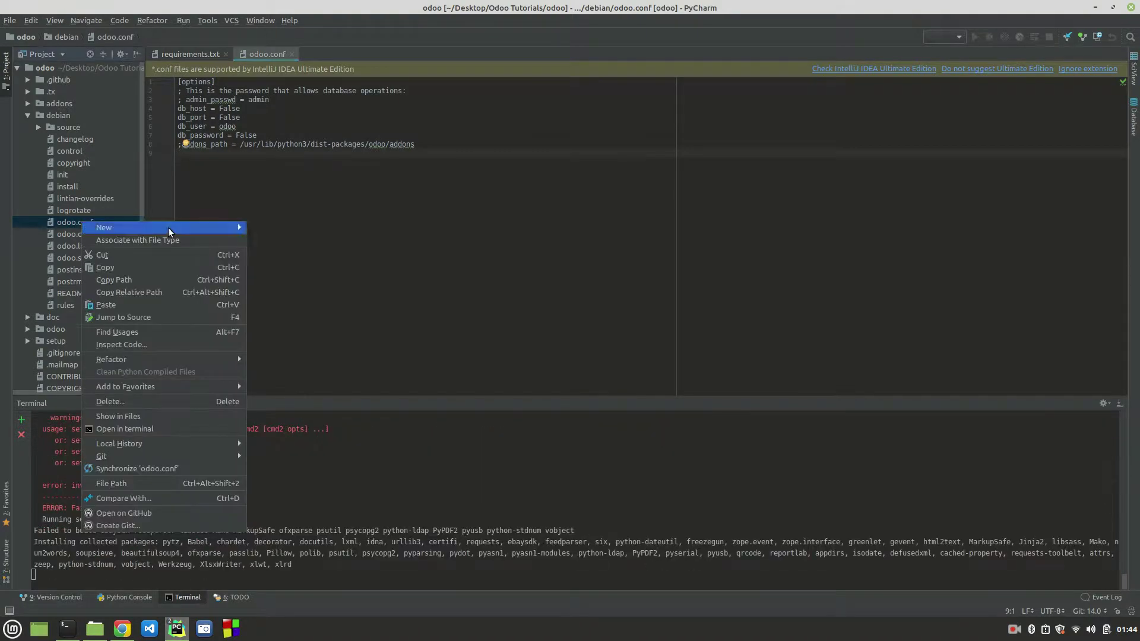
mouse_move(169, 228)
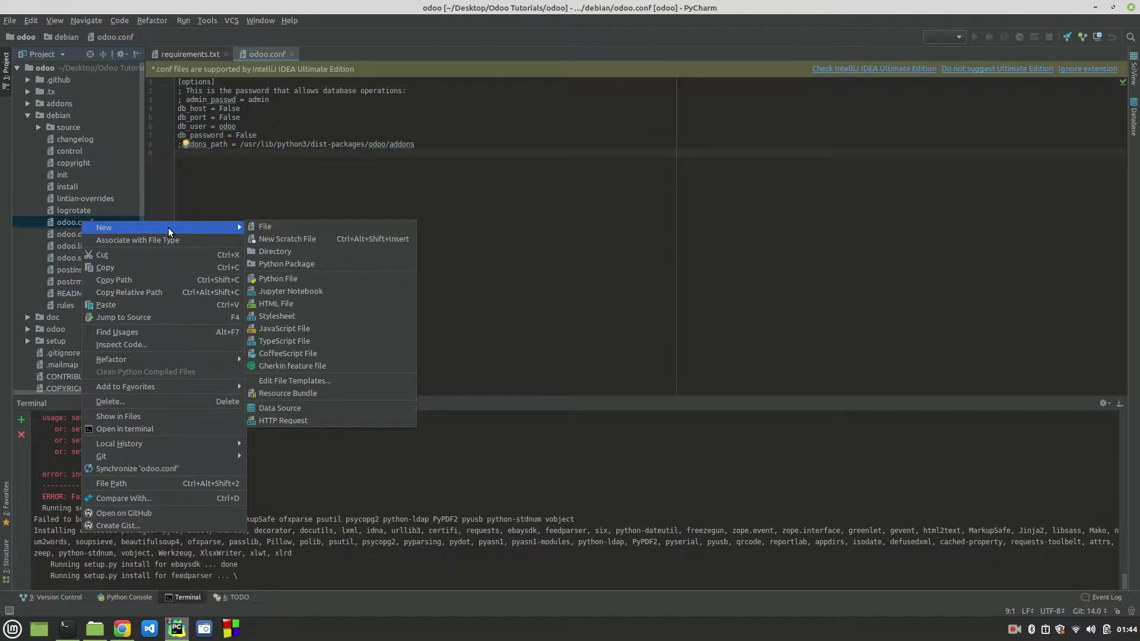
left_click(132, 269)
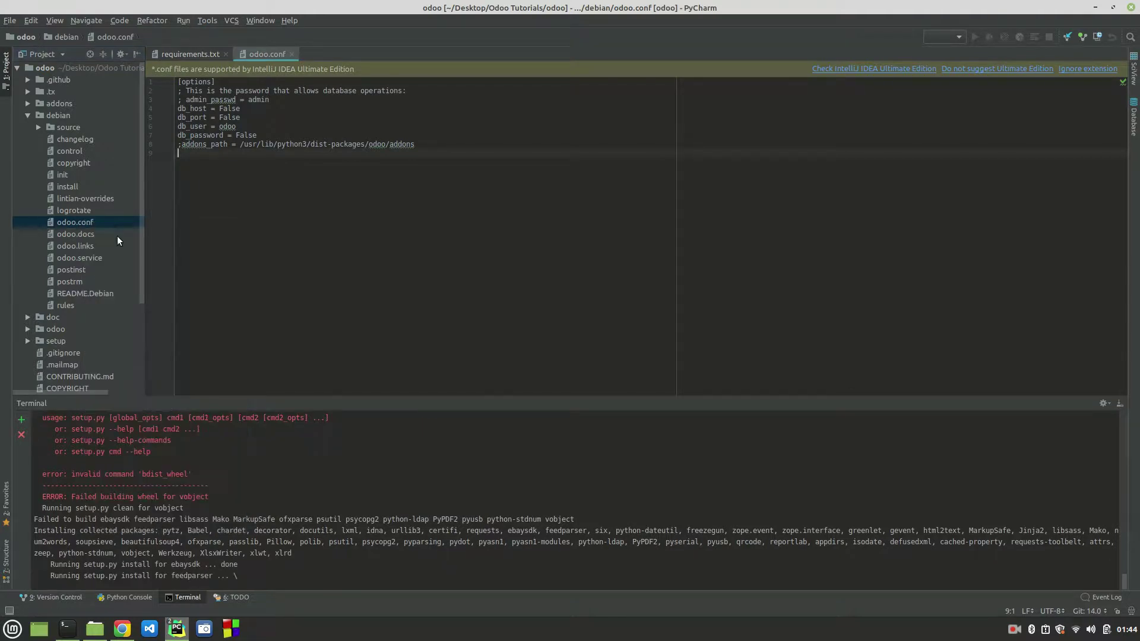
left_click(27, 115)
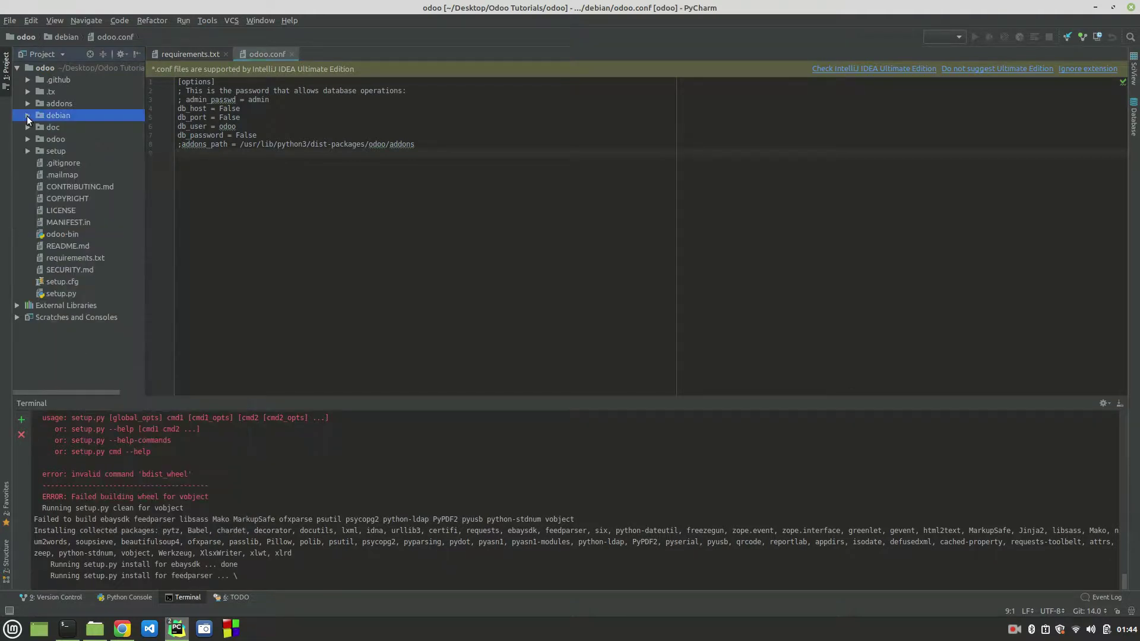
left_click(44, 67)
right_click(44, 67)
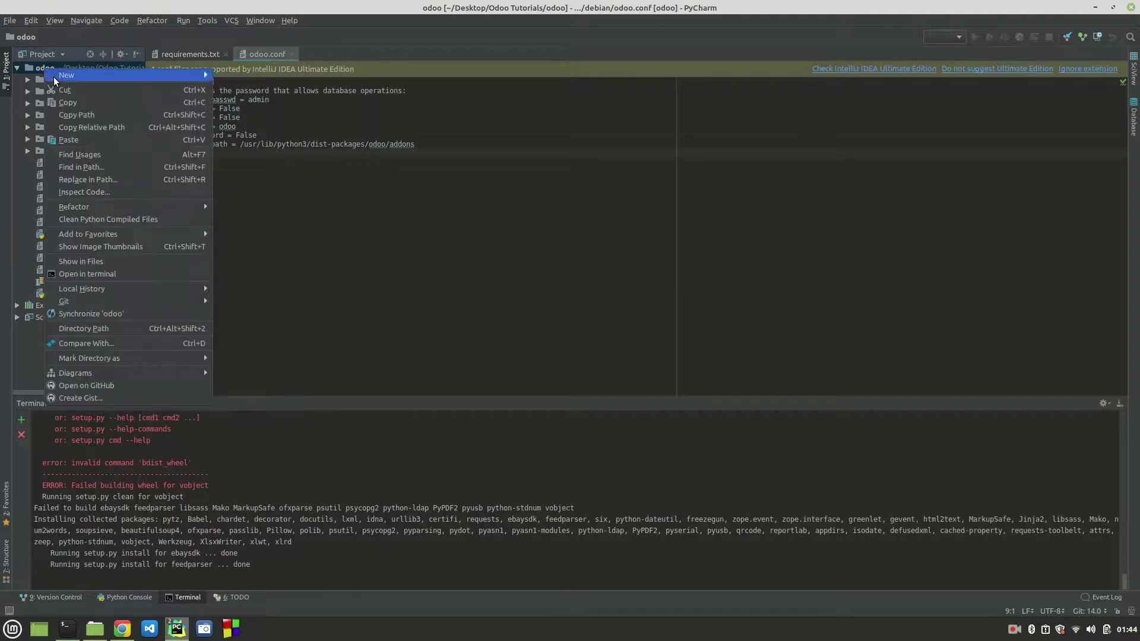
Step: Paste odoo.conf into the project root, add it to Git, and edit it instead of debian's copy
left_click(85, 138)
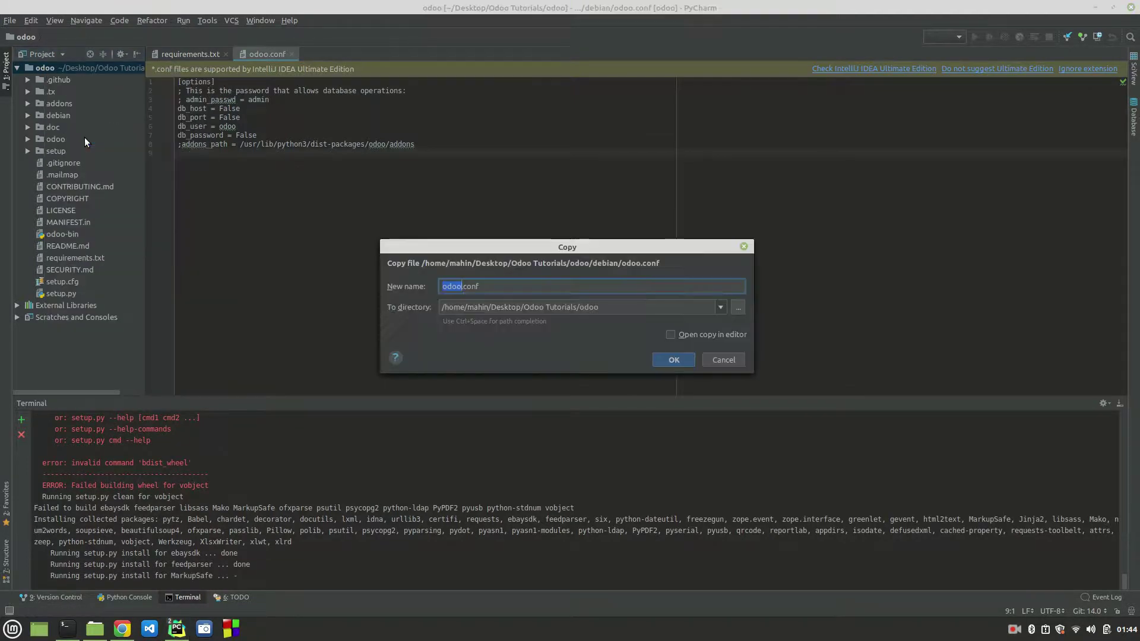
left_click(674, 361)
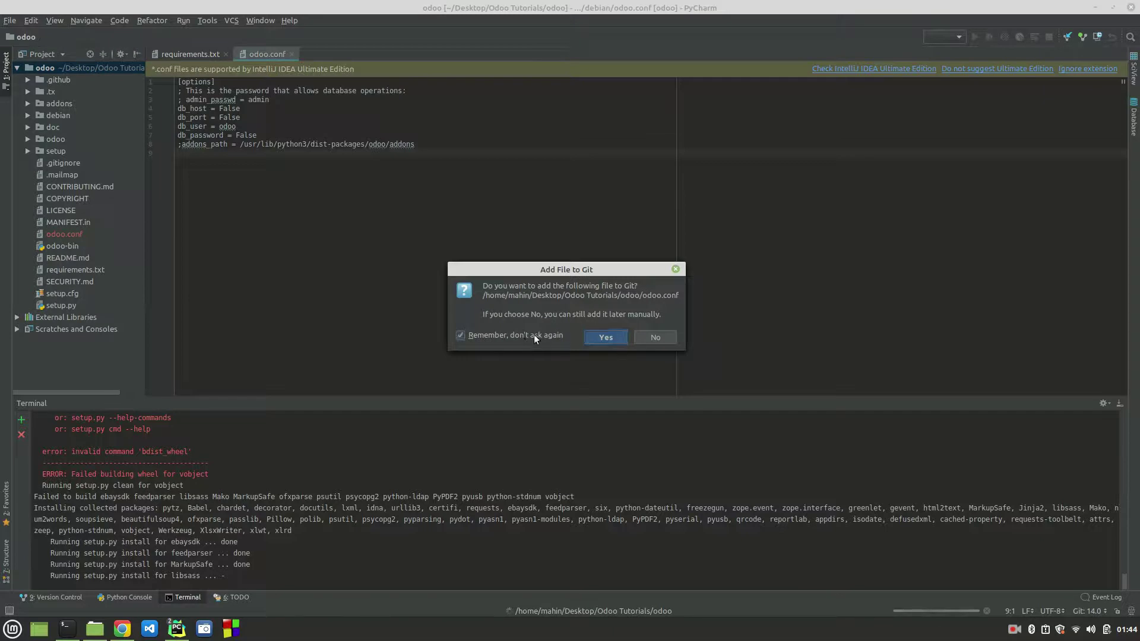
left_click(608, 337)
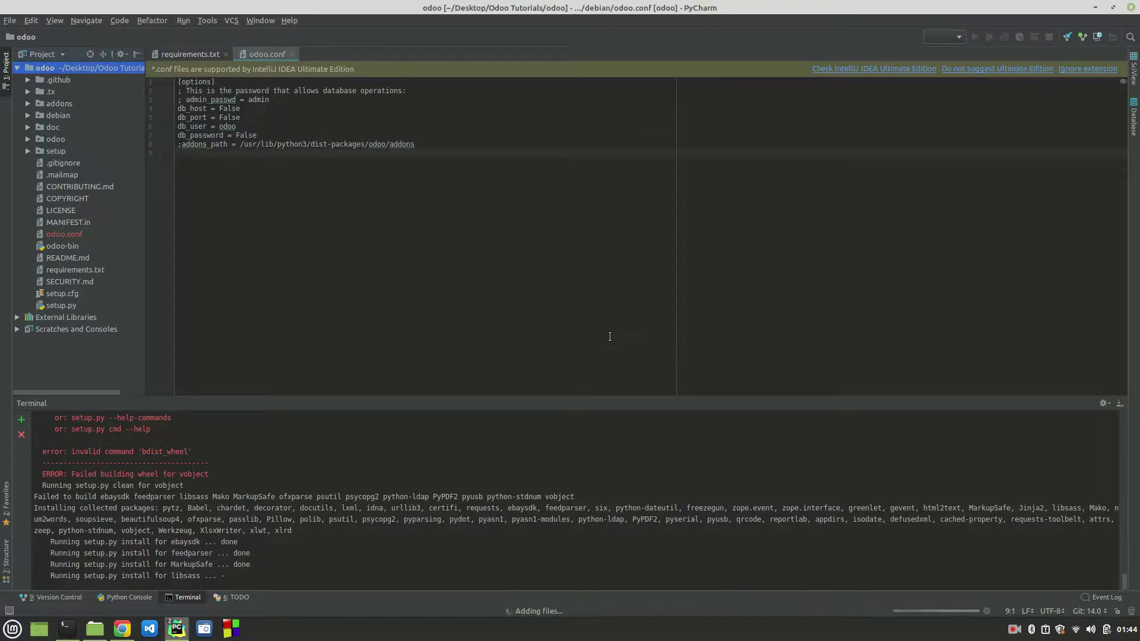
double_click(69, 233)
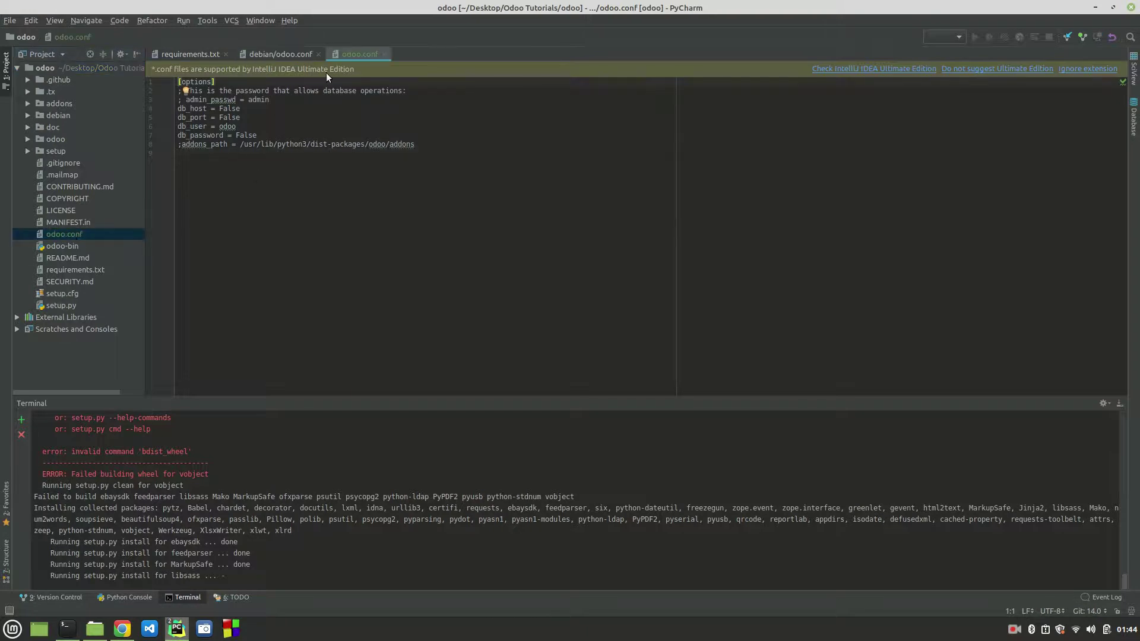
left_click(316, 55)
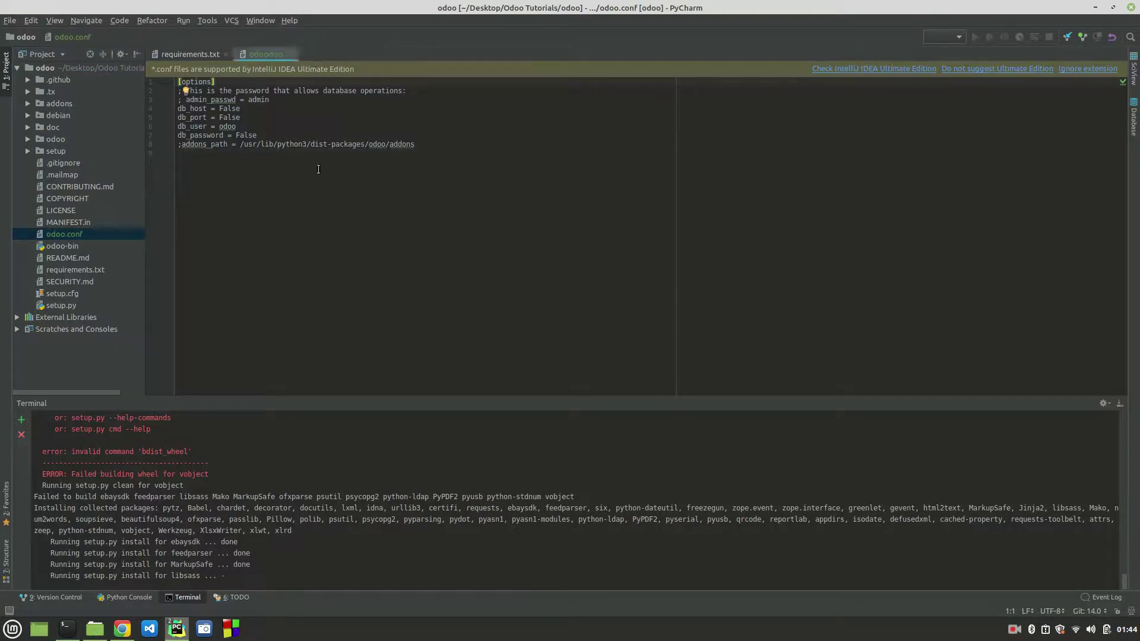
Step: Enlarge the terminal to read the pip wheel-build errors, then go to the Odoo docs in Chrome
left_click_drag(449, 407, 470, 268)
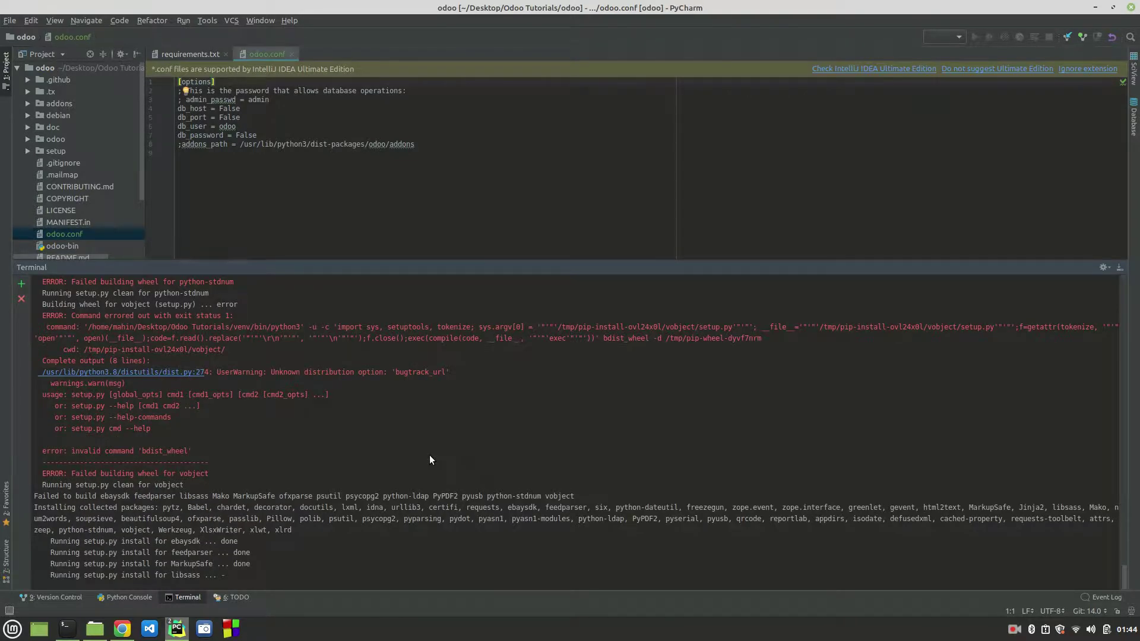
scroll(430, 460, "up", 5)
scroll(431, 460, "up", 1)
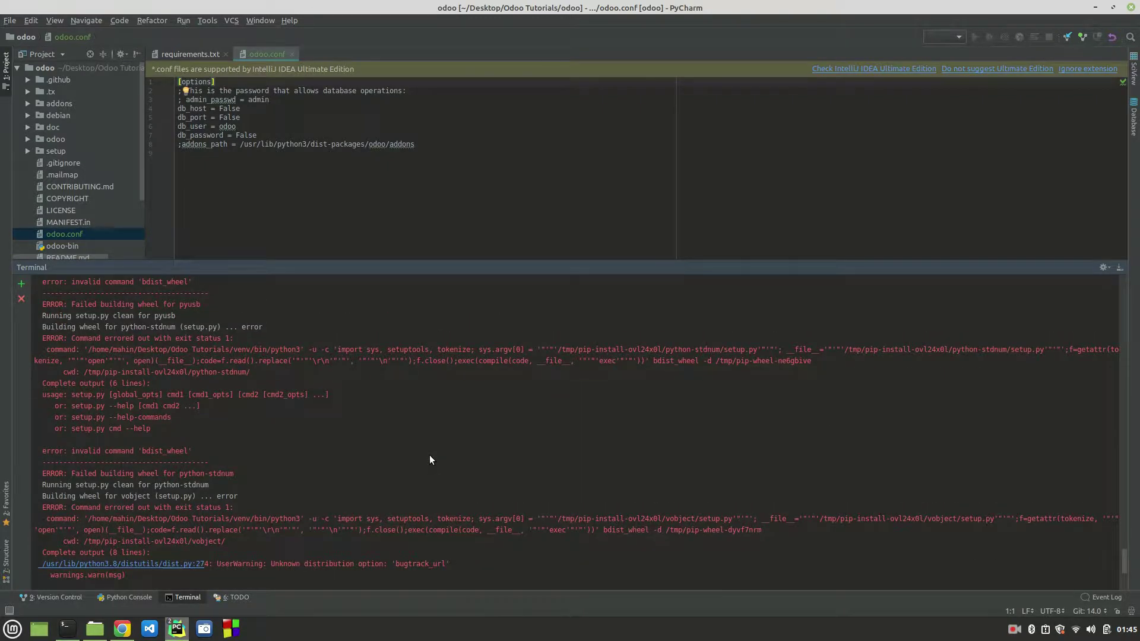
scroll(430, 460, "up", 1)
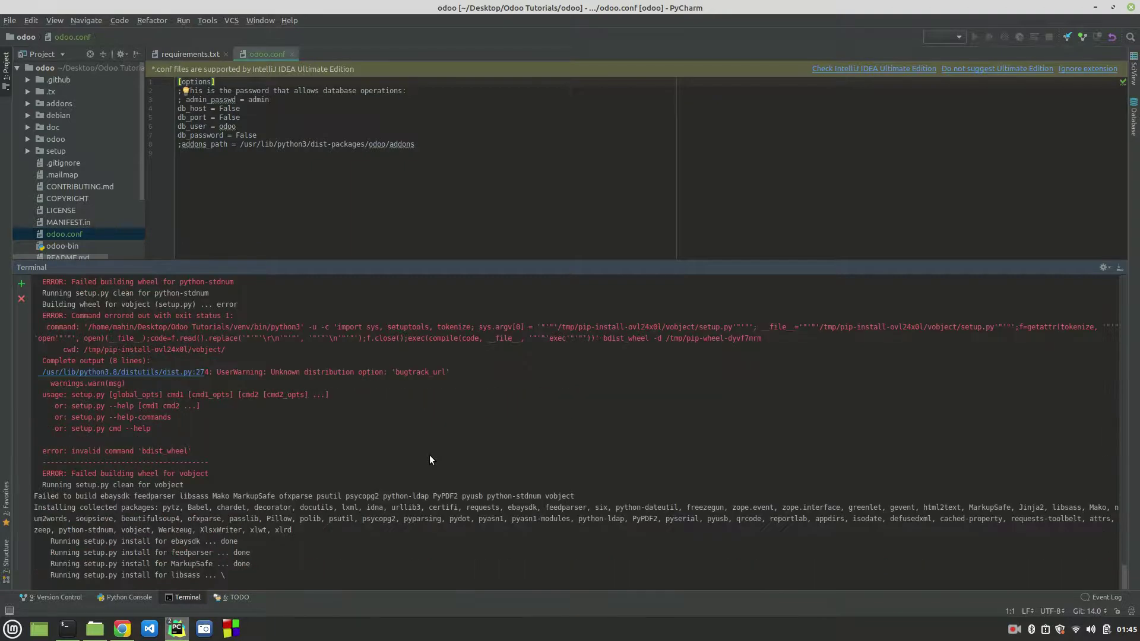
left_click(122, 628)
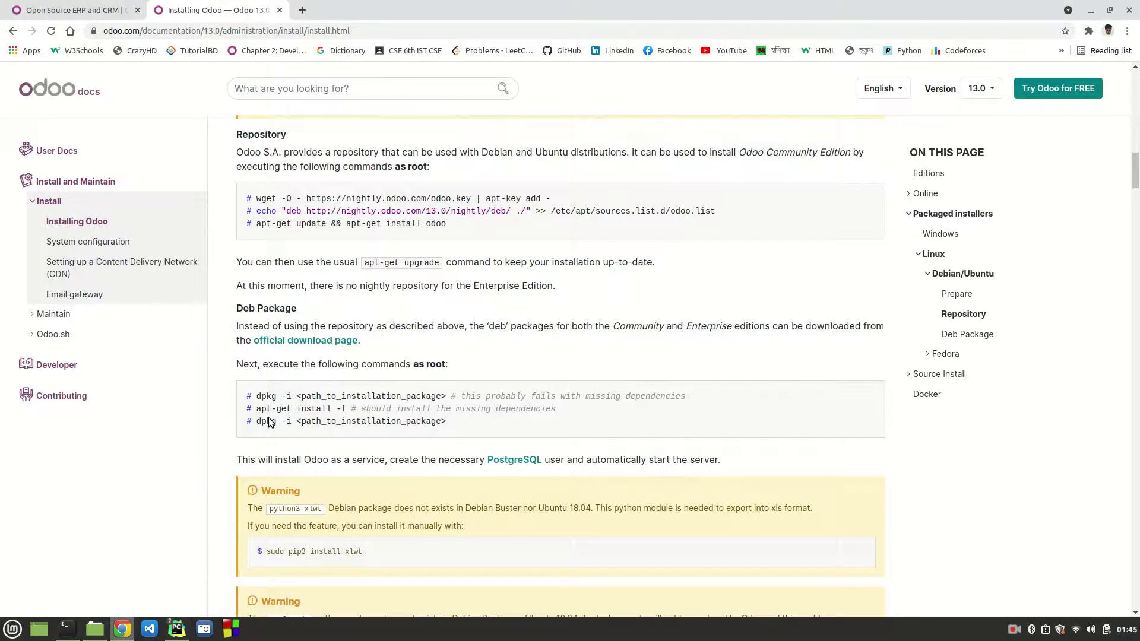
Step: Copy the Debian/Ubuntu 'sudo apt install python3-dev …' dependency command from the Odoo install docs
scroll(482, 292, "up", 12)
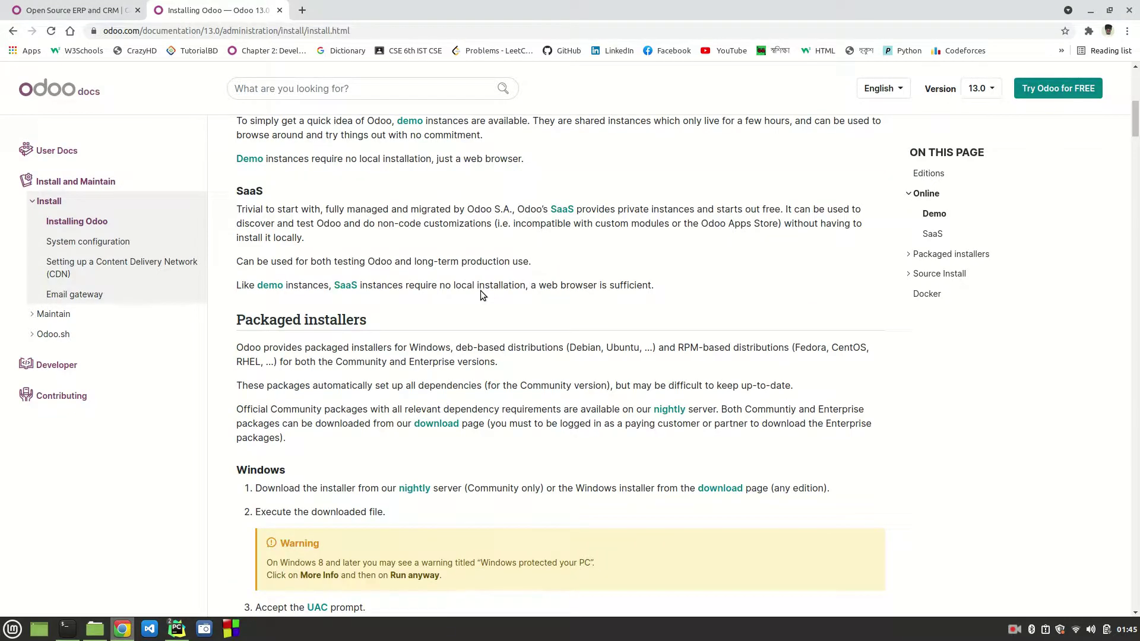
scroll(481, 293, "up", 8)
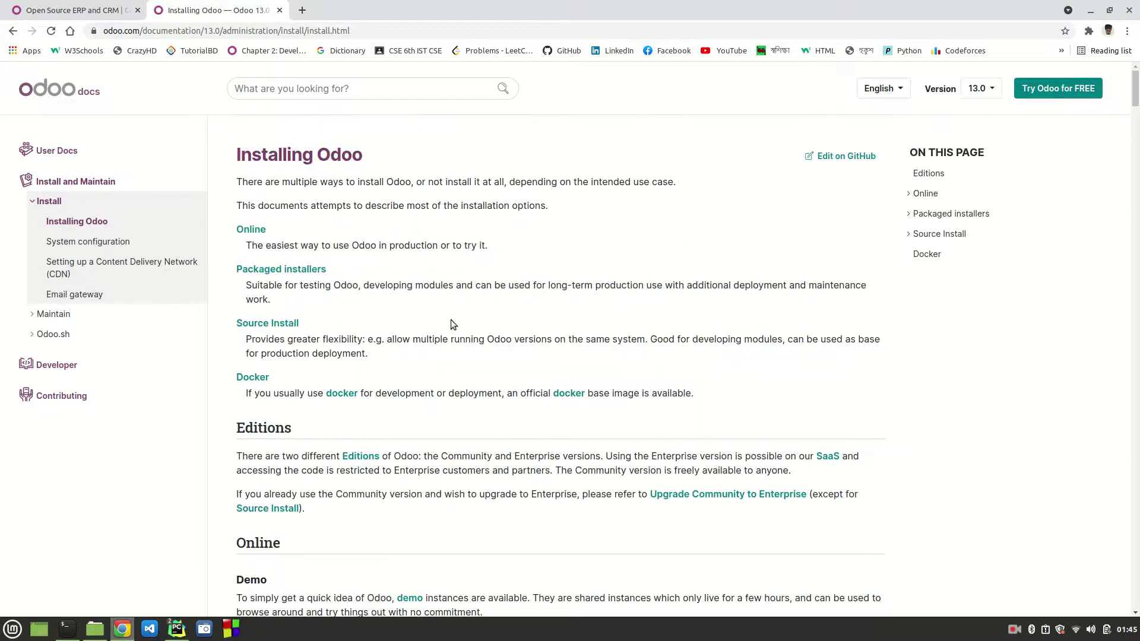
scroll(449, 325, "down", 8)
scroll(449, 326, "down", 20)
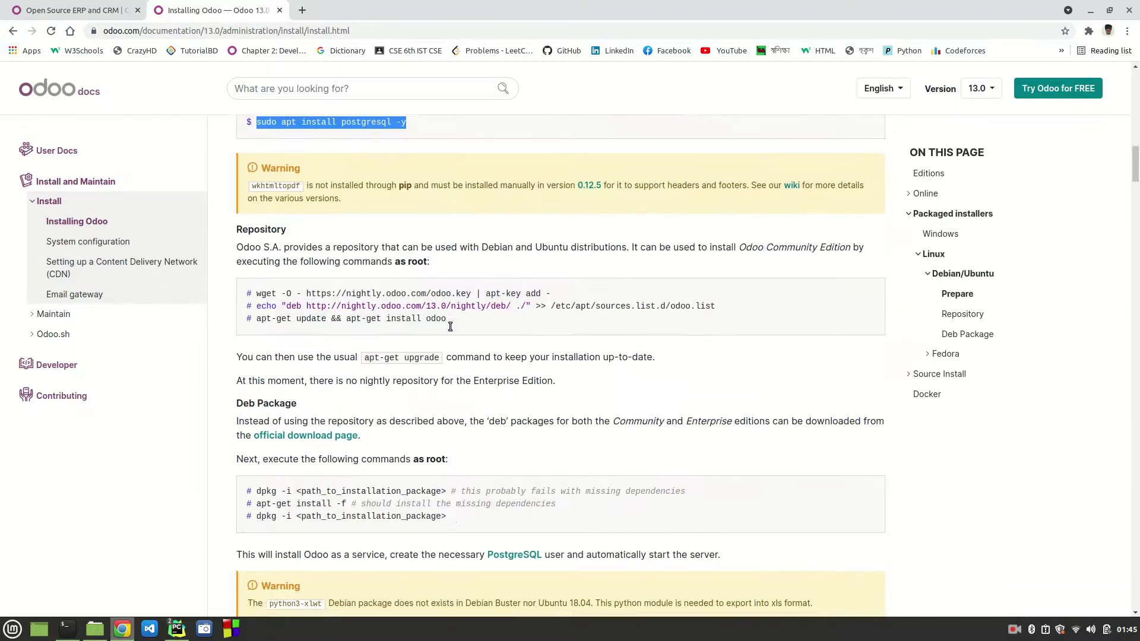
scroll(449, 326, "down", 10)
scroll(449, 326, "up", 4)
scroll(450, 326, "down", 15)
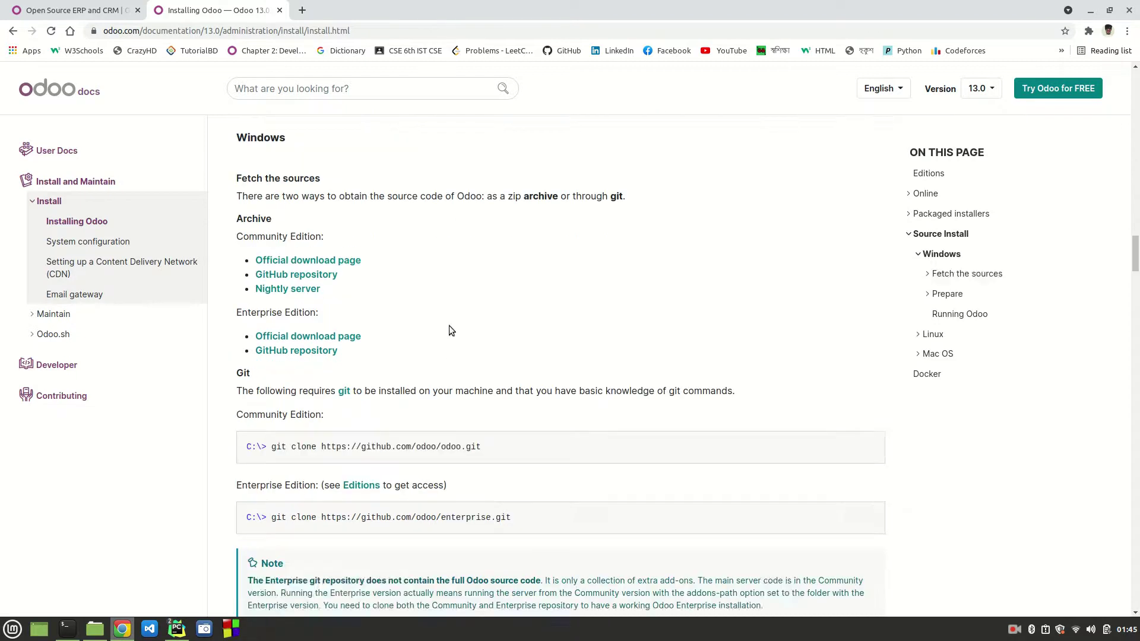
scroll(450, 329, "down", 15)
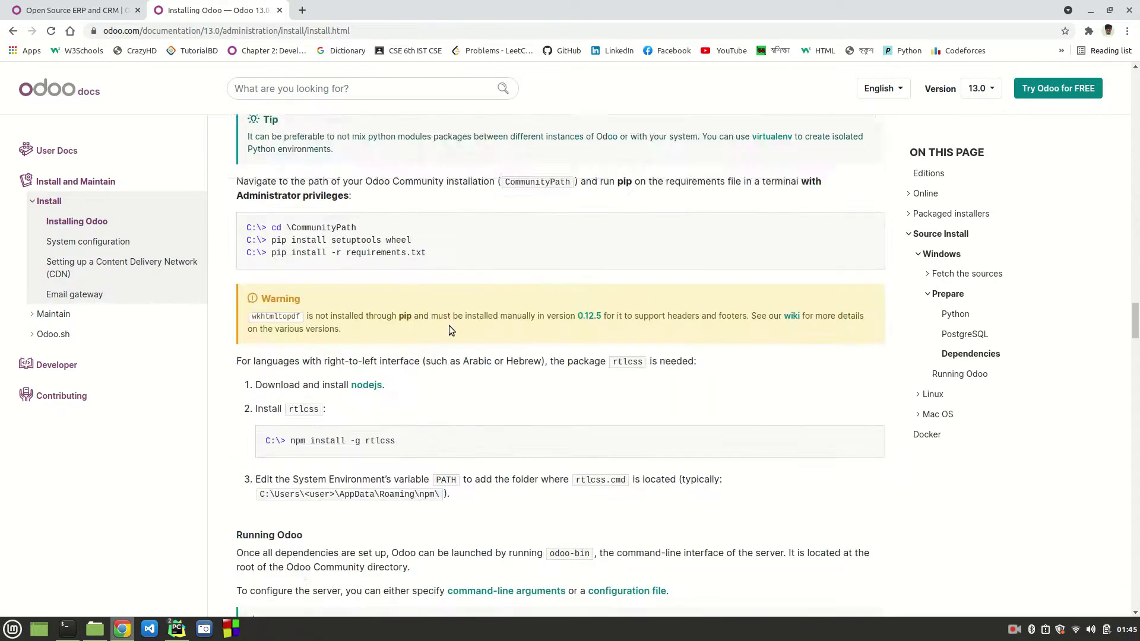
scroll(450, 330, "down", 5)
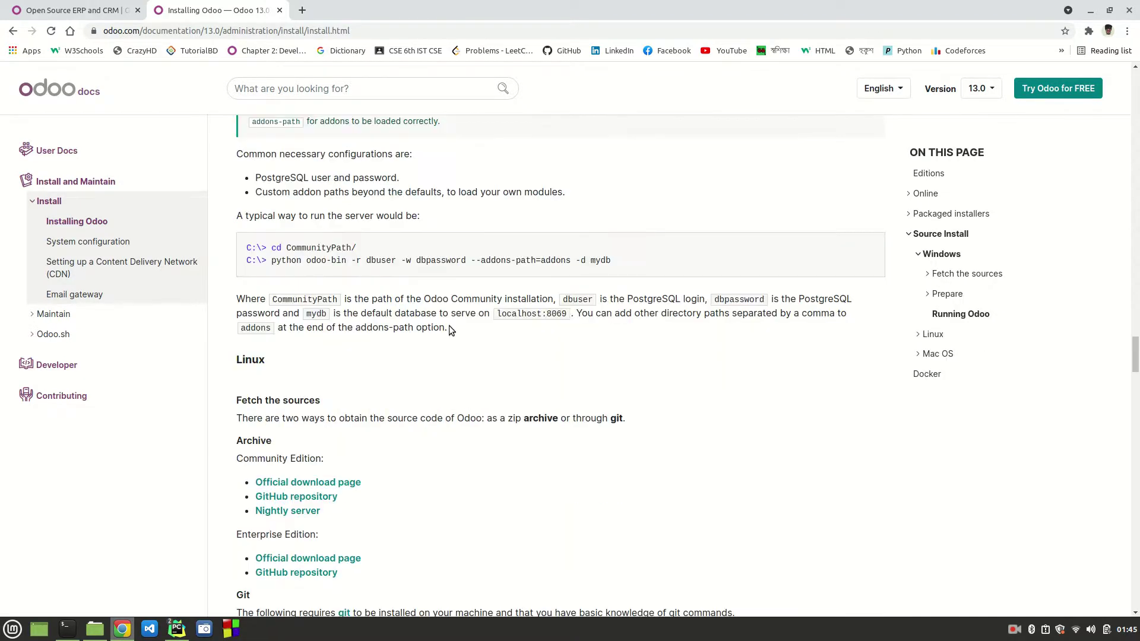
scroll(449, 330, "down", 6)
scroll(449, 330, "down", 11)
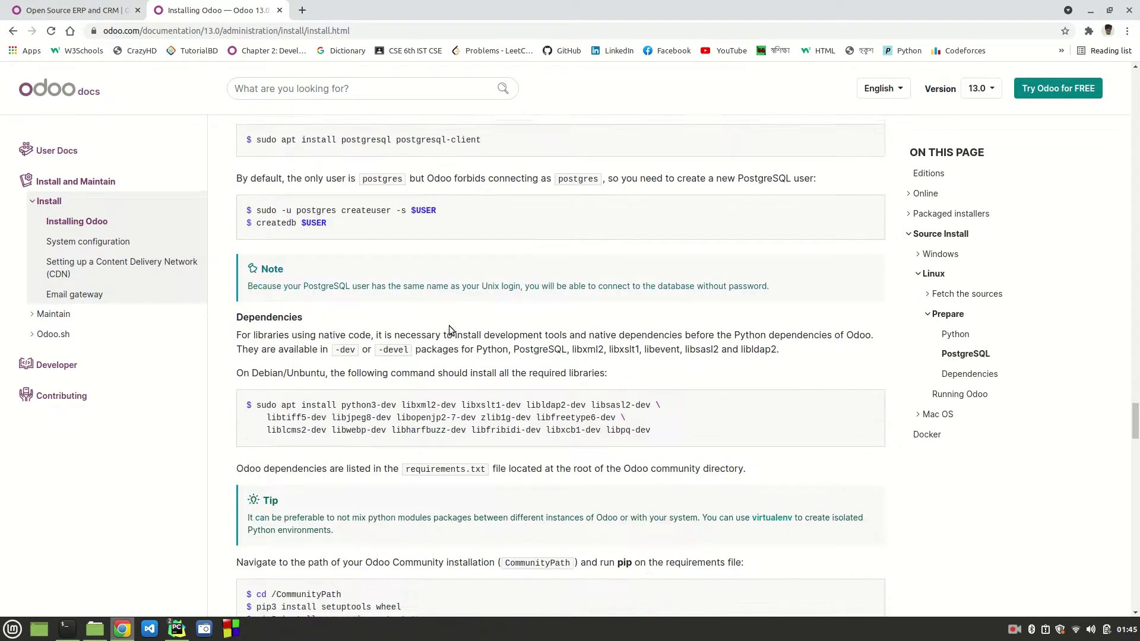
scroll(450, 331, "down", 1)
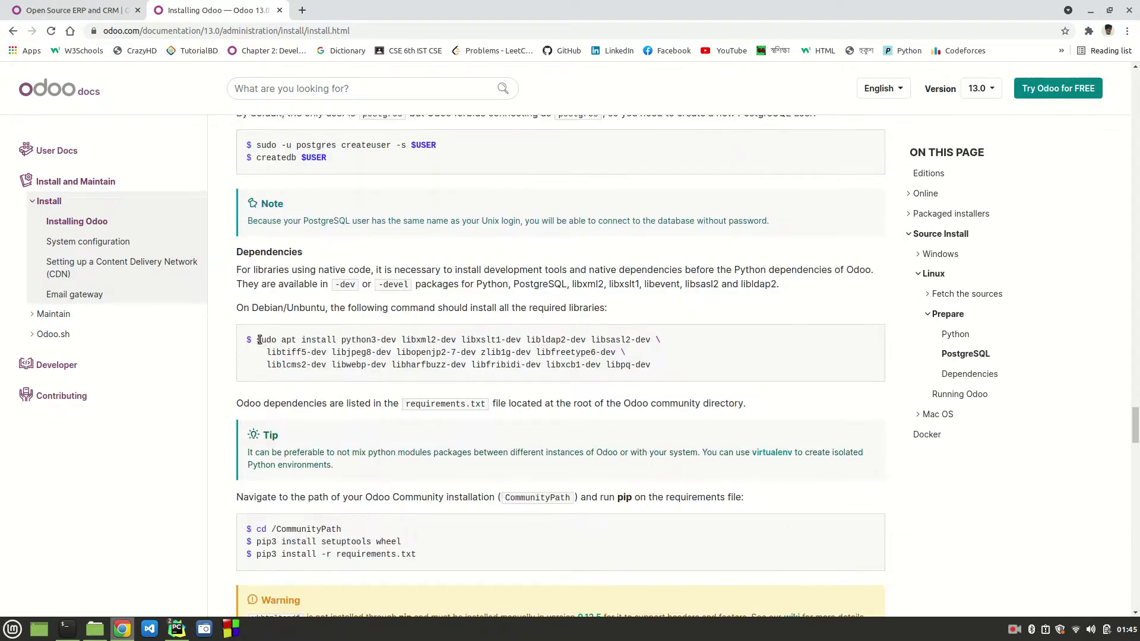
left_click_drag(255, 340, 650, 366)
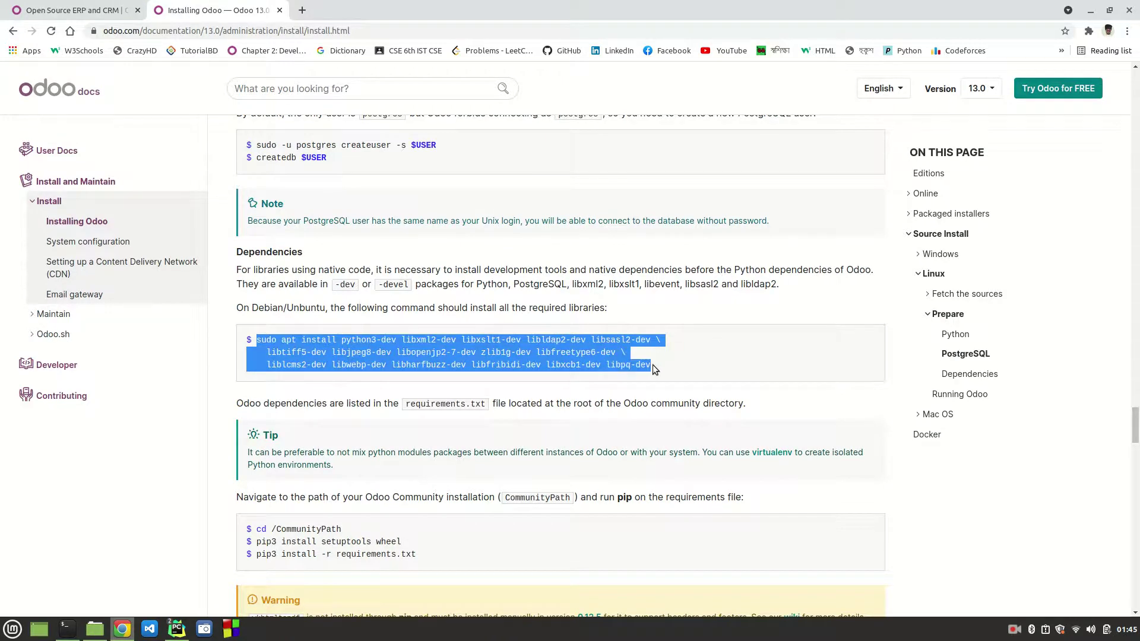
right_click(546, 354)
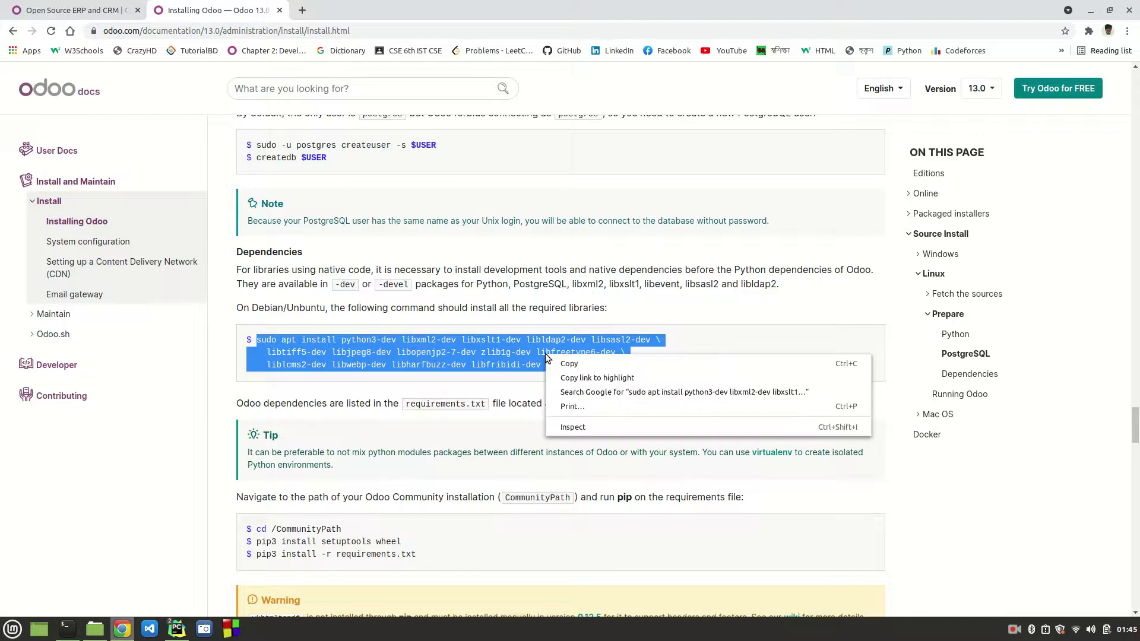
left_click(590, 364)
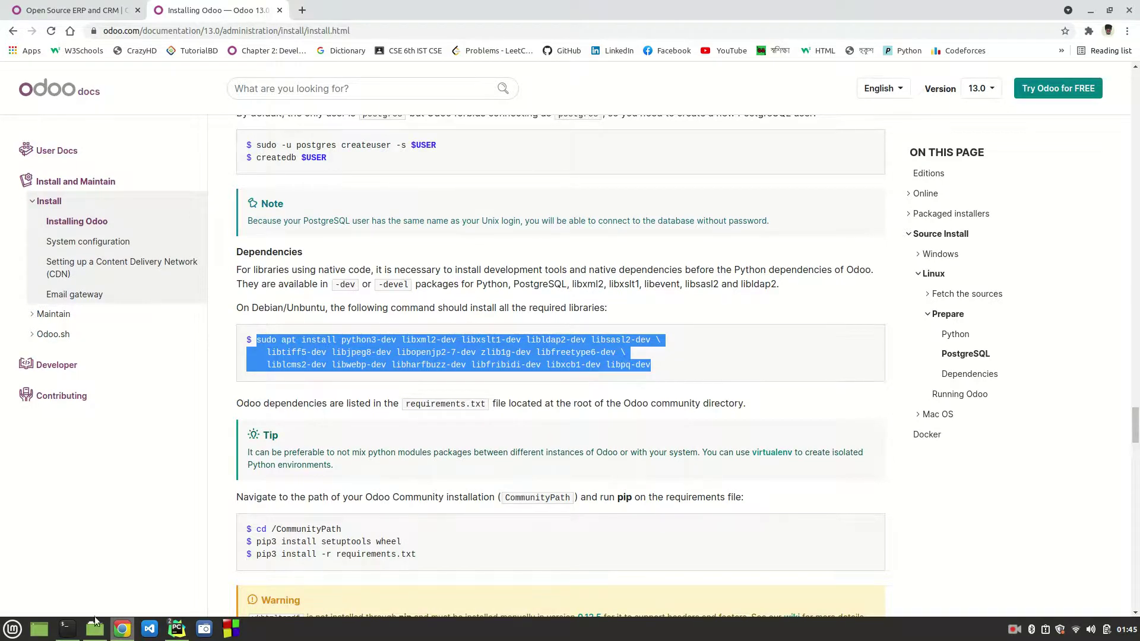
mouse_move(126, 635)
mouse_move(177, 632)
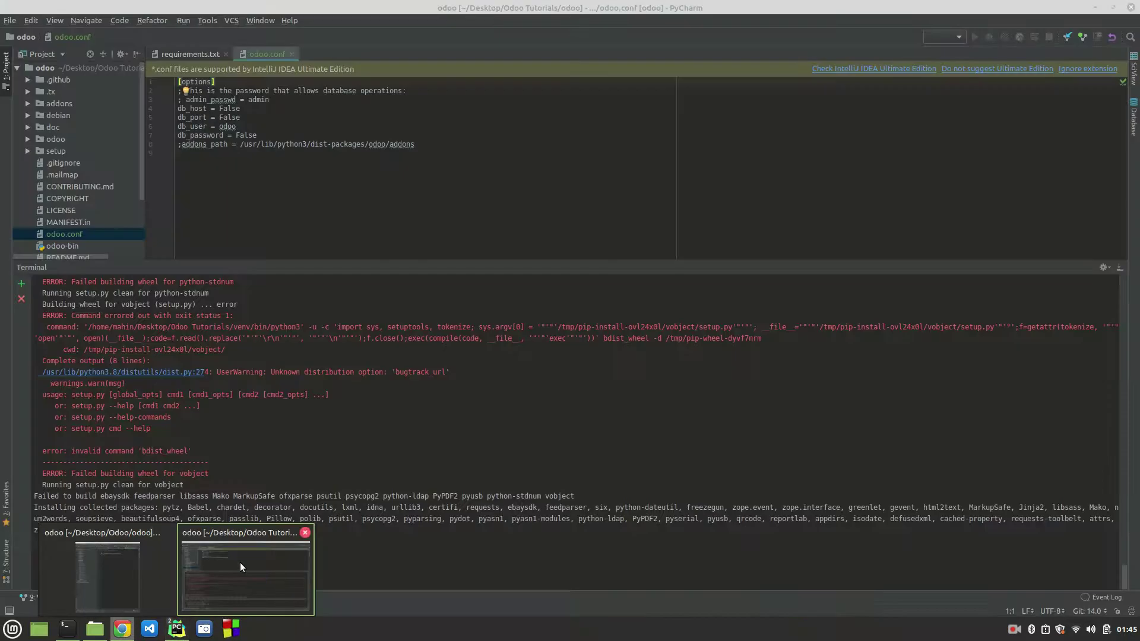
Step: Cancel the running pip install and copy the apt dependency command from the docs again
left_click(240, 562)
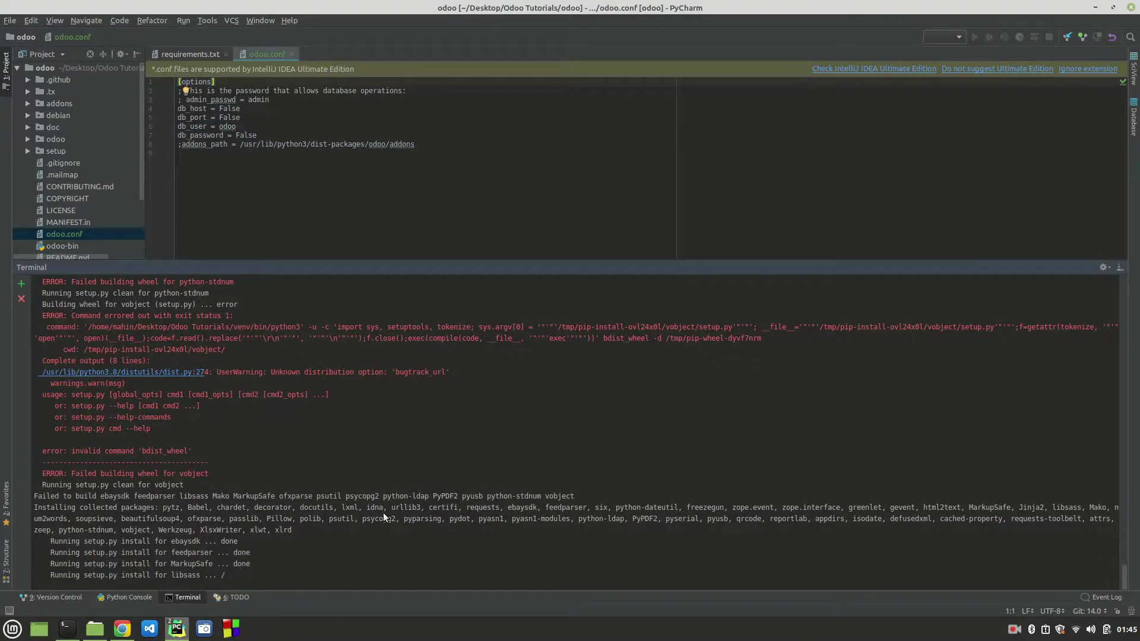
key("ctrl+c")
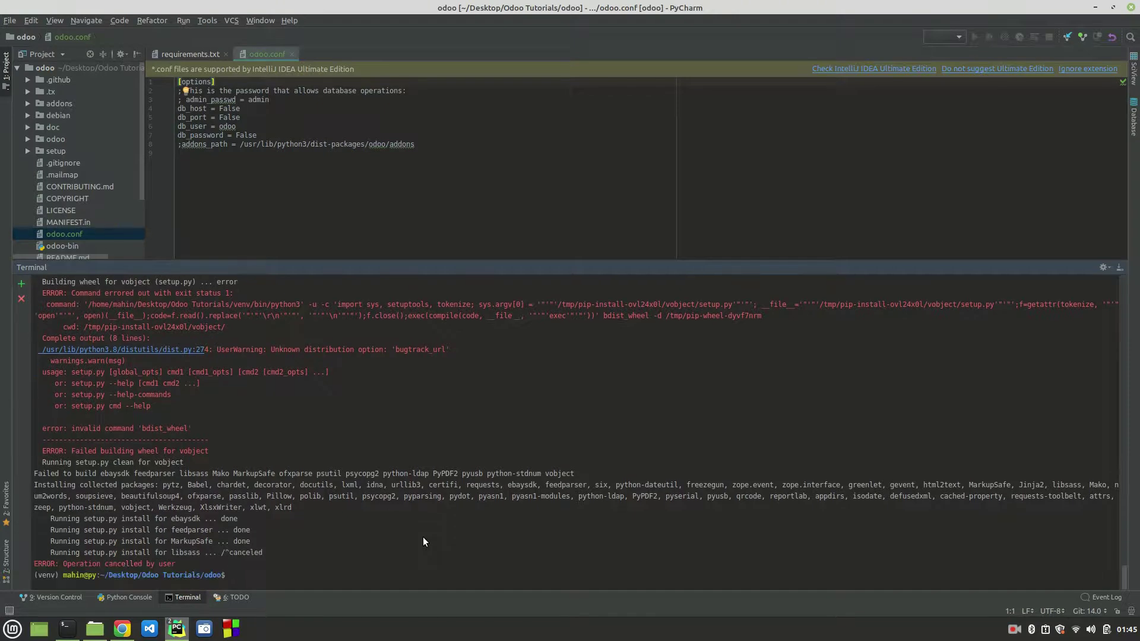
left_click(122, 629)
right_click(482, 362)
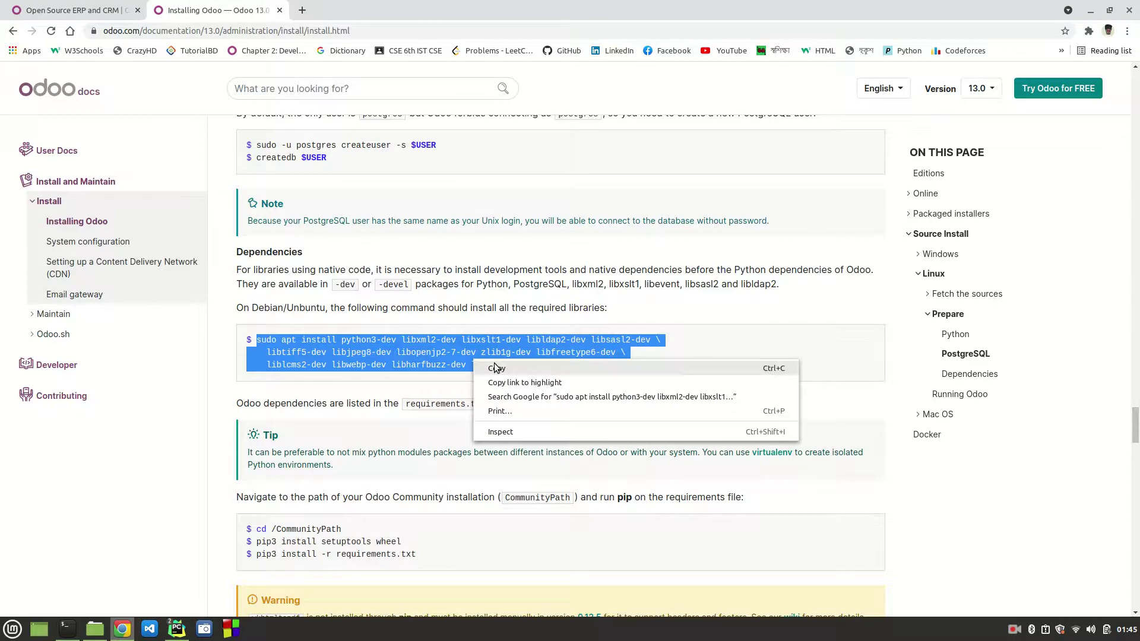
left_click(496, 366)
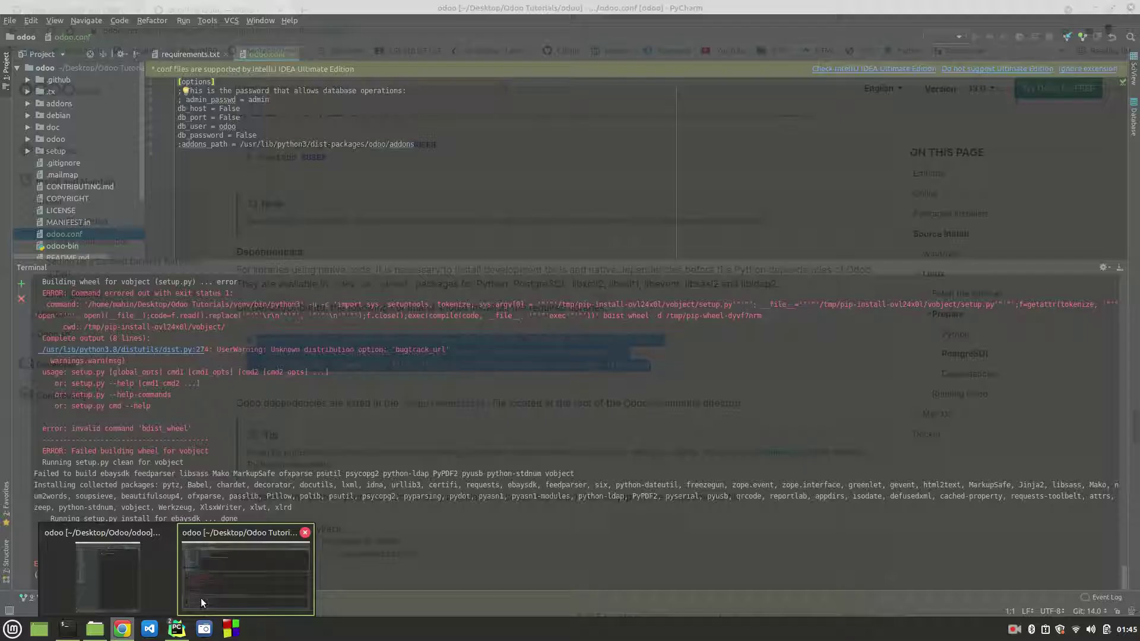
Step: Run the pasted sudo apt install command in the terminal, entering the sudo password and confirming with Y
left_click(201, 597)
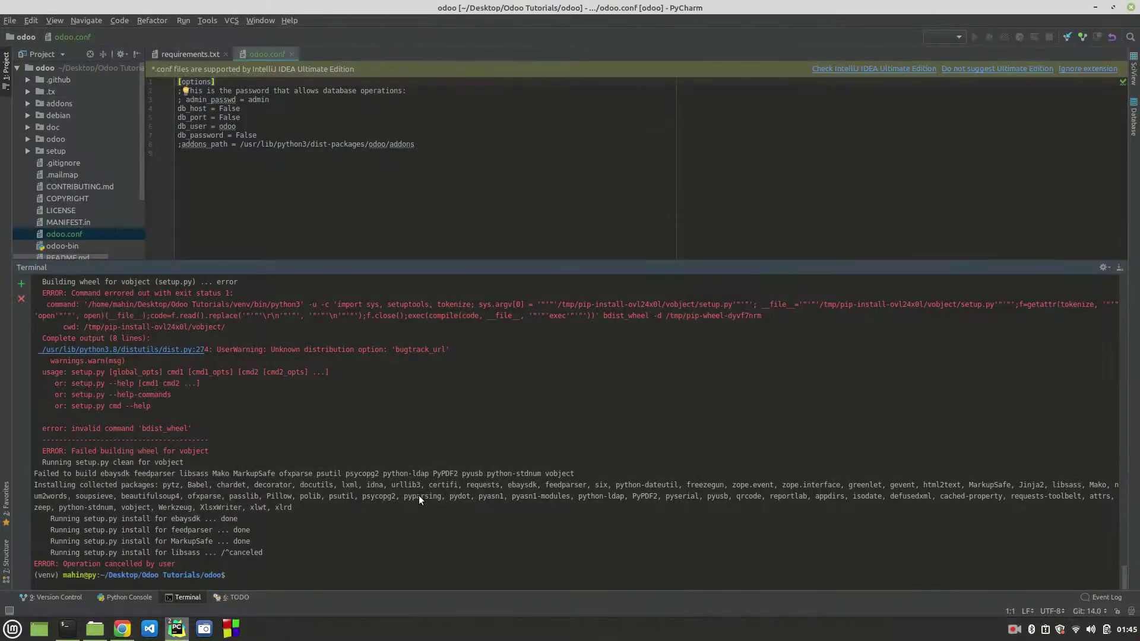
key("ctrl+shift+v")
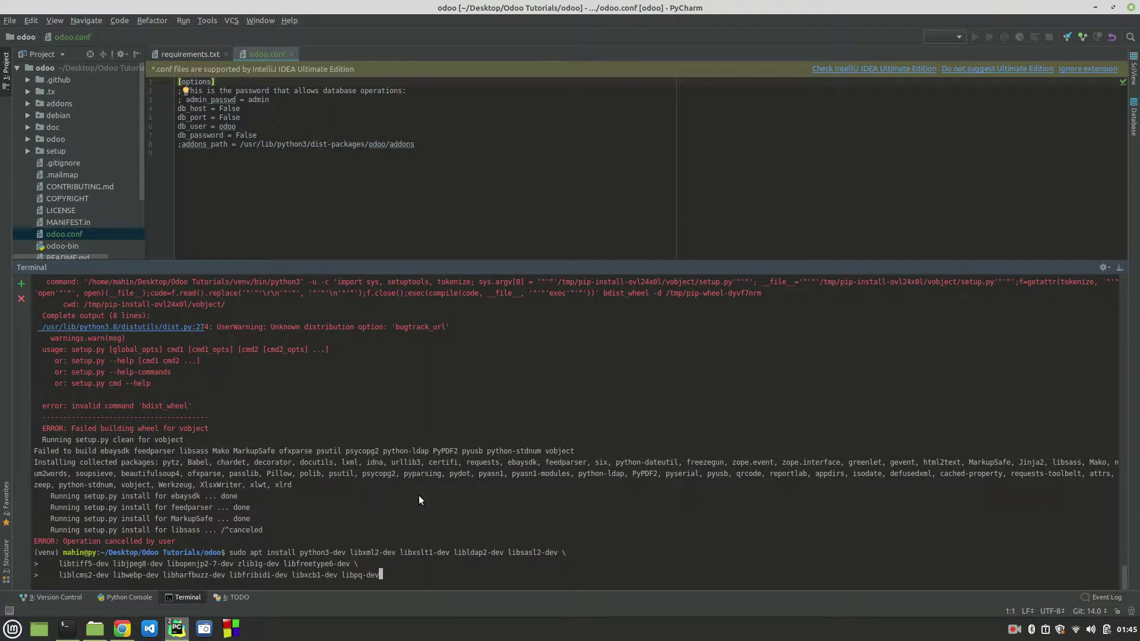
key("Return")
key("Return")
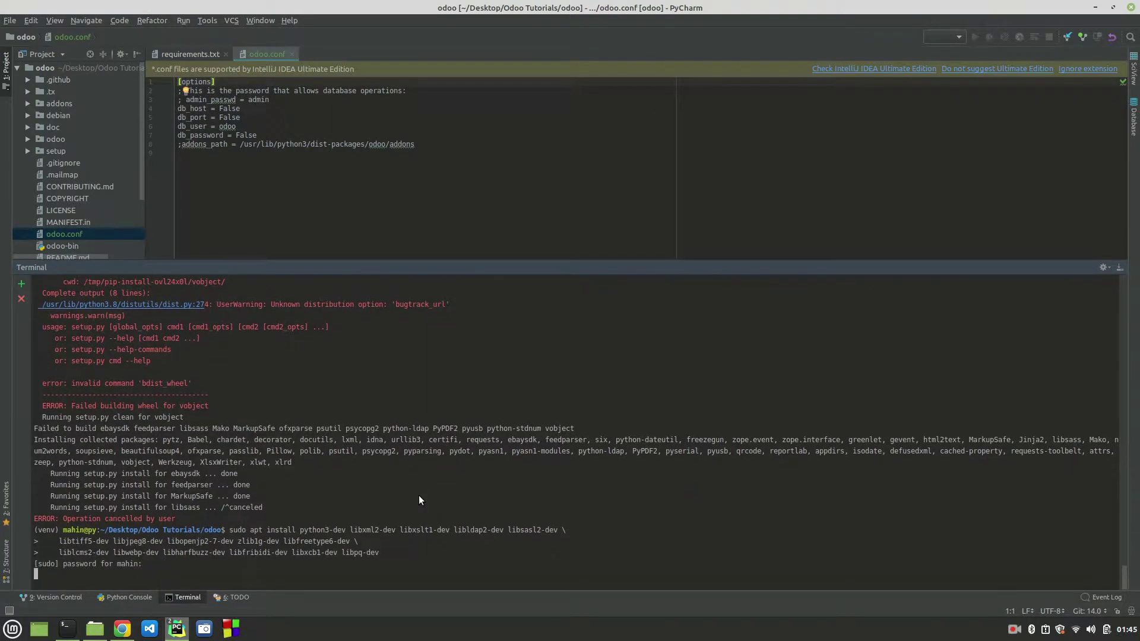
key("Return")
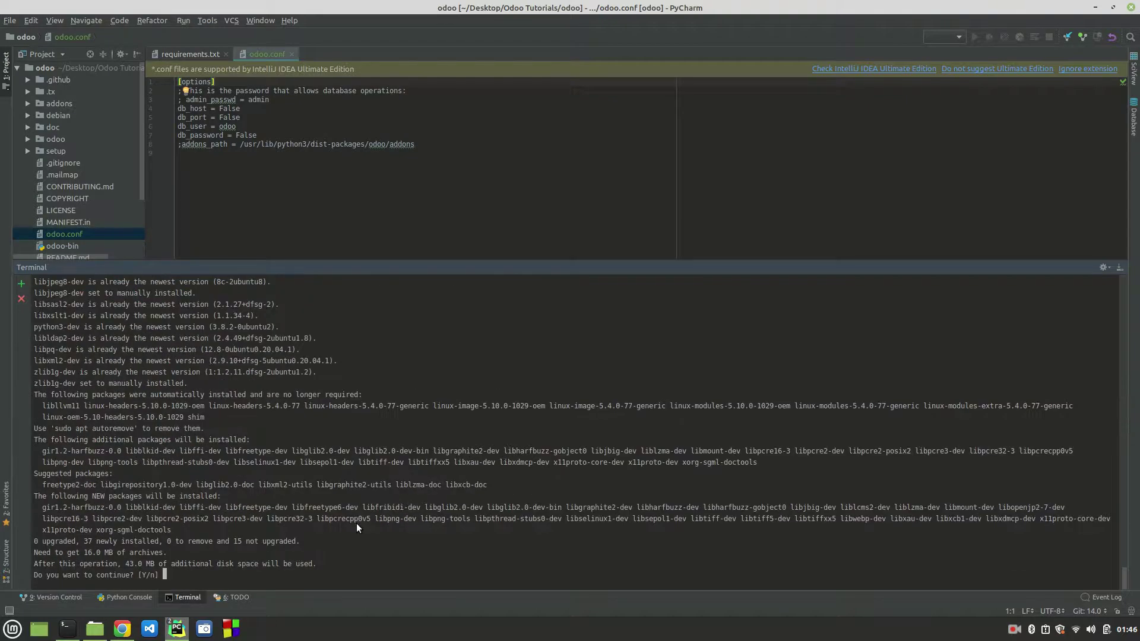
type("Y")
key("Return")
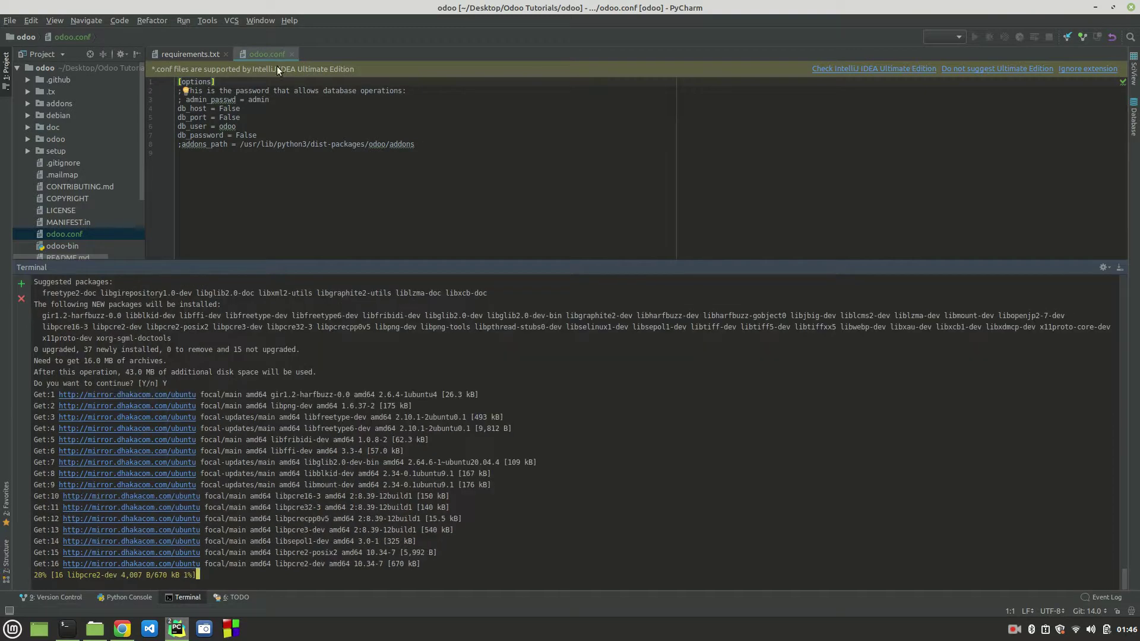
Step: Select the db_host, db_port, db_user, db_password and addons_path values in odoo.conf
left_click(272, 106)
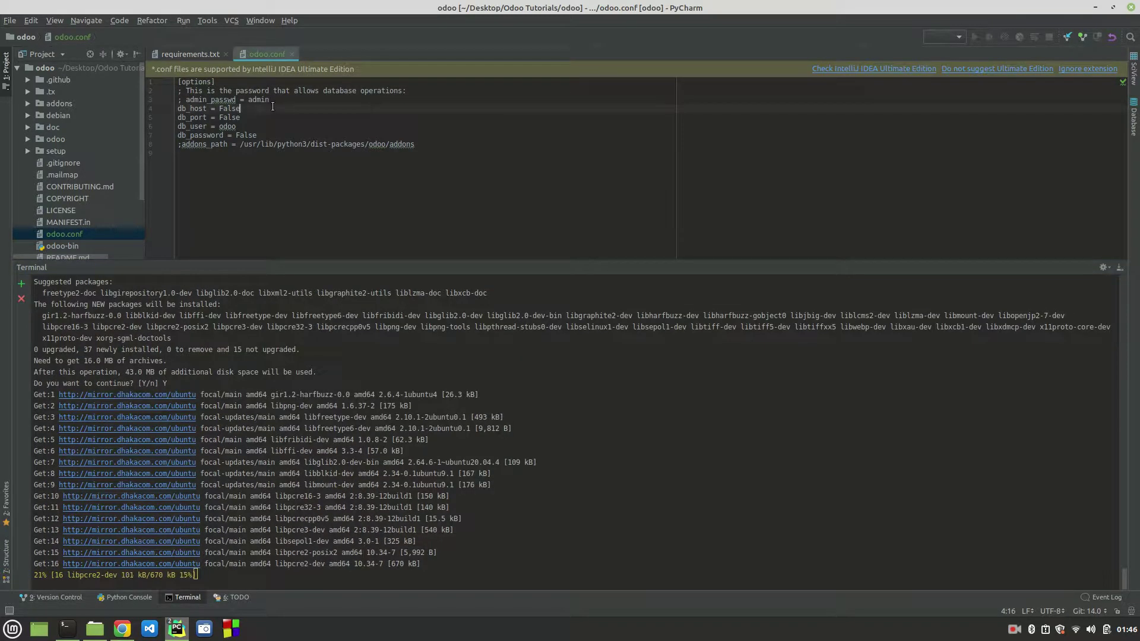
double_click(226, 108)
double_click(229, 117)
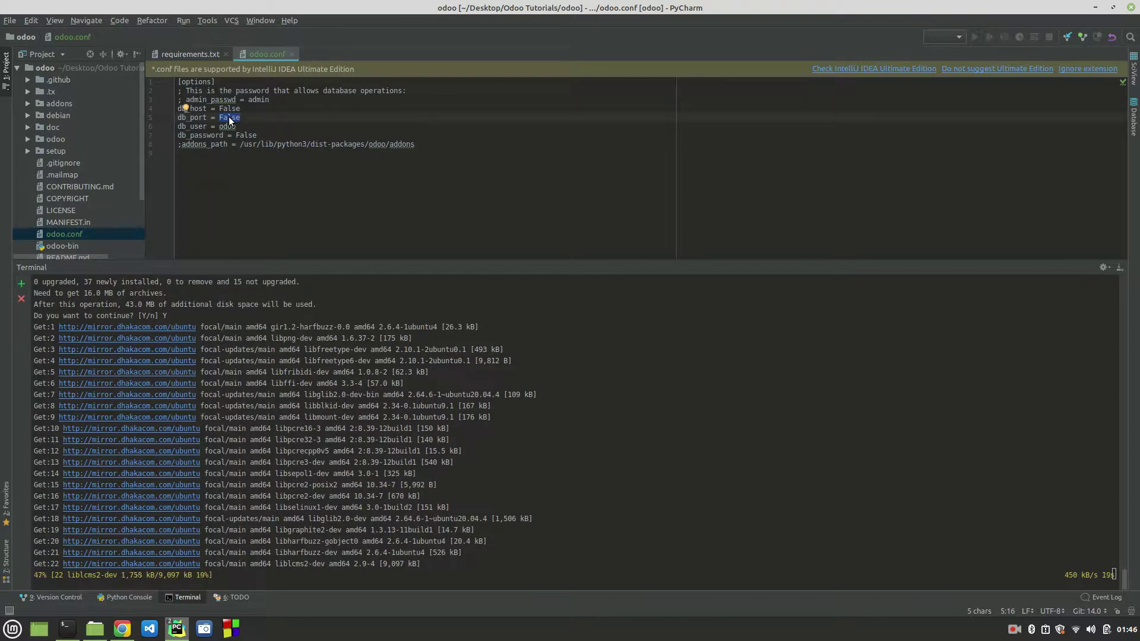
double_click(227, 126)
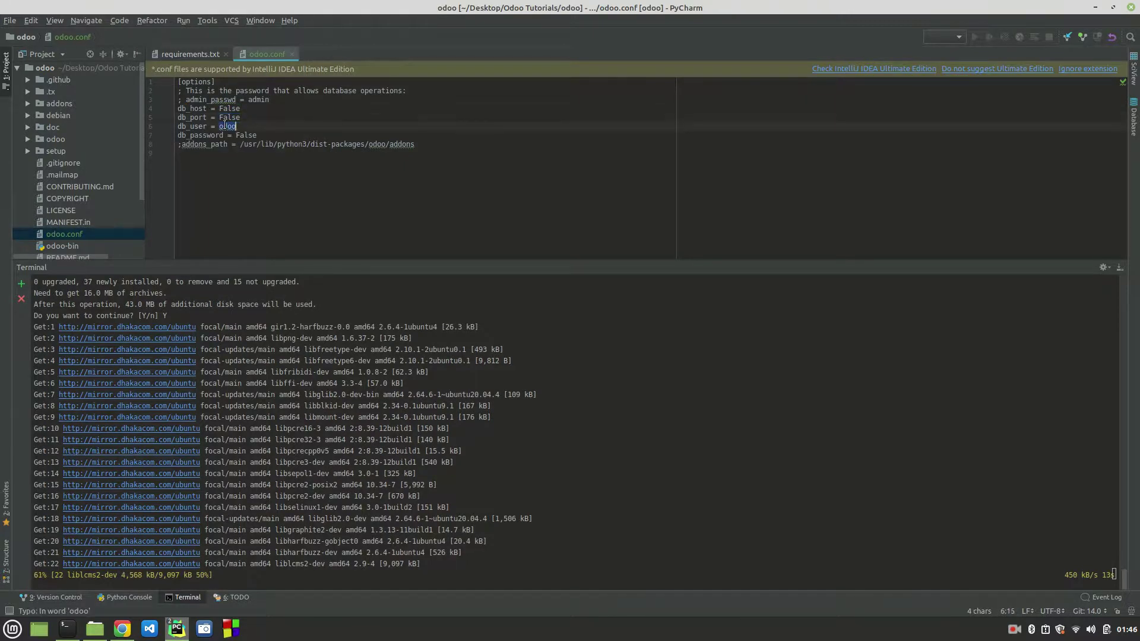
double_click(243, 135)
left_click_drag(241, 145, 436, 148)
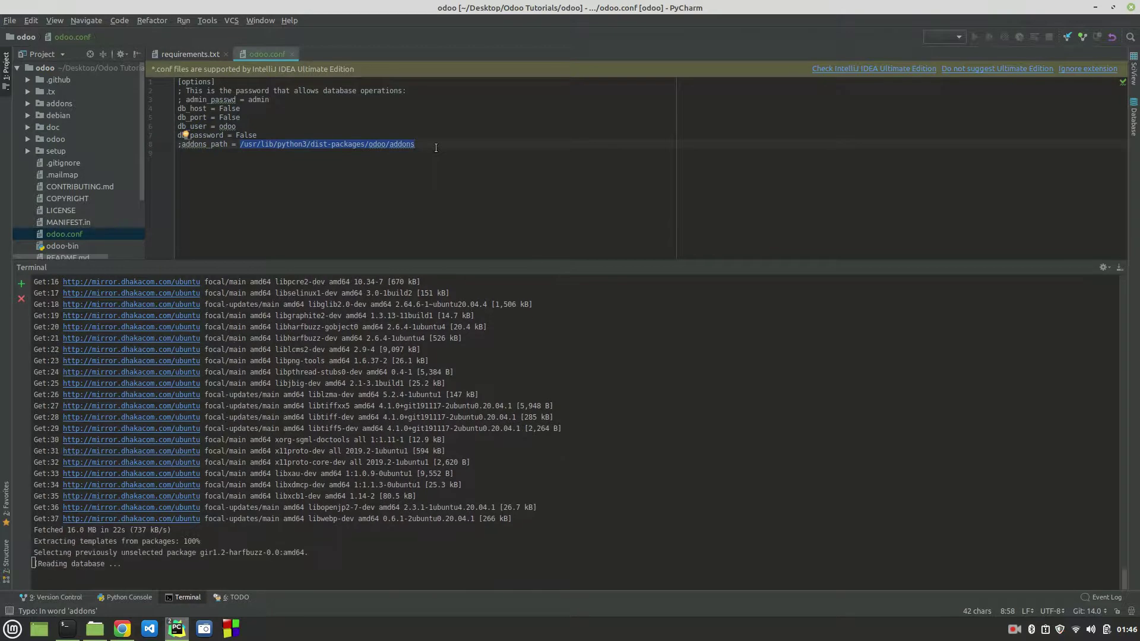
Step: Shorten the terminal panel and widen the project file tree
left_click_drag(383, 263, 388, 337)
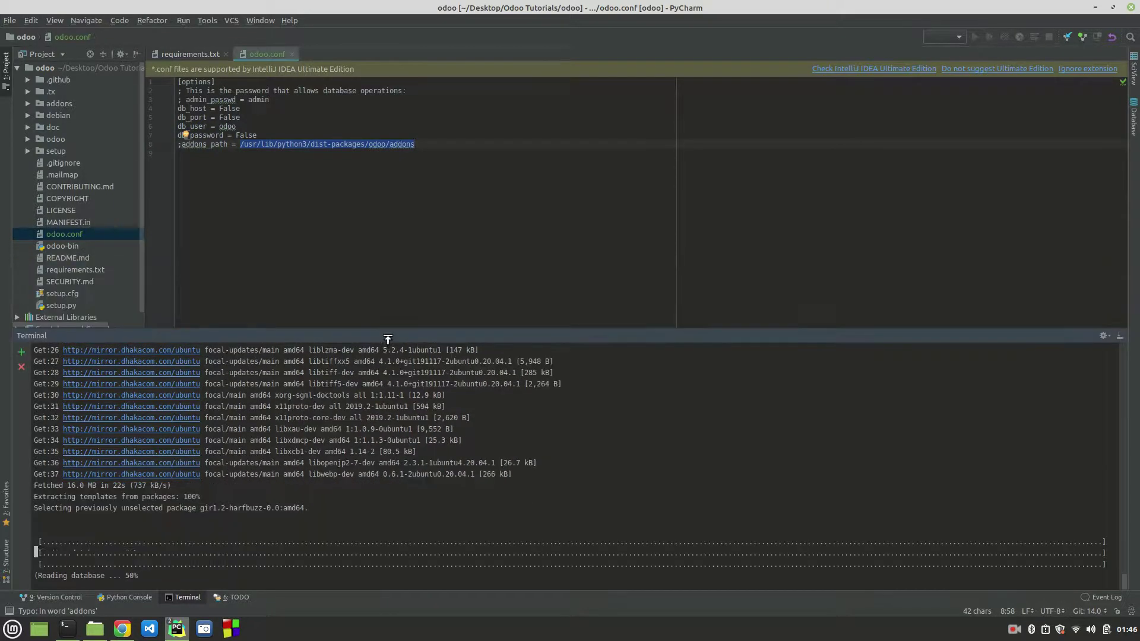
double_click(195, 146)
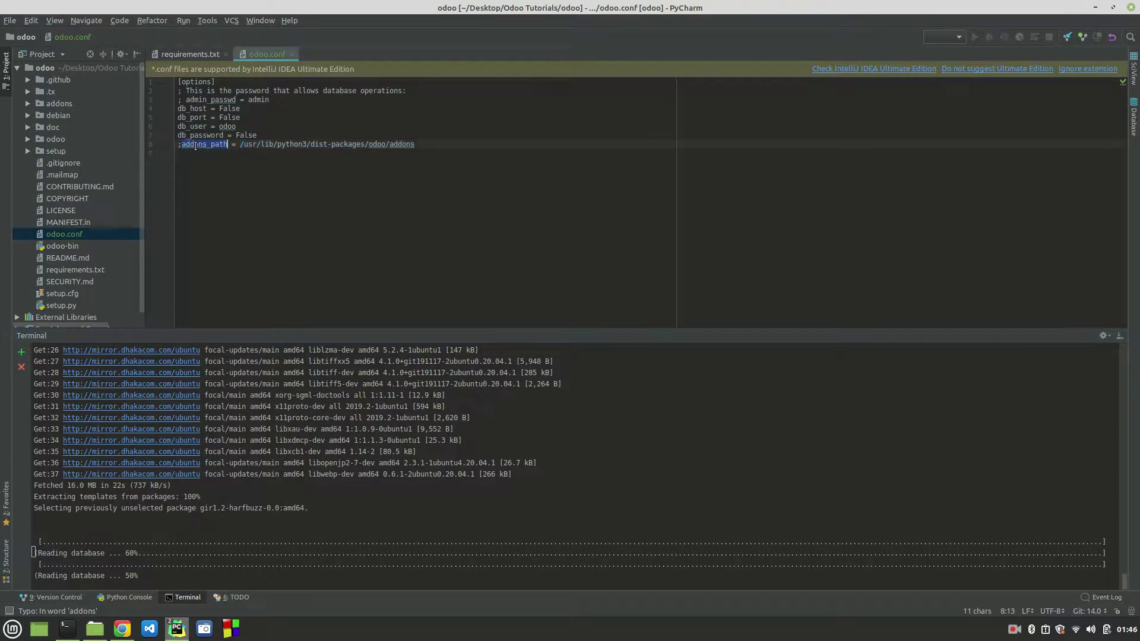
left_click_drag(374, 340, 385, 379)
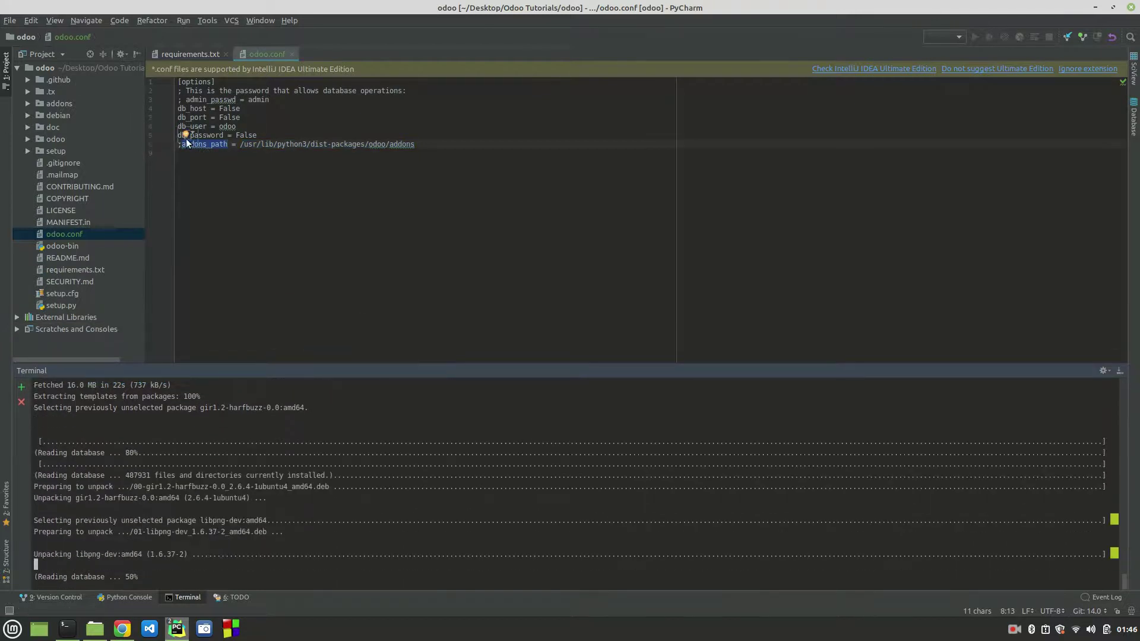
left_click_drag(147, 132, 171, 131)
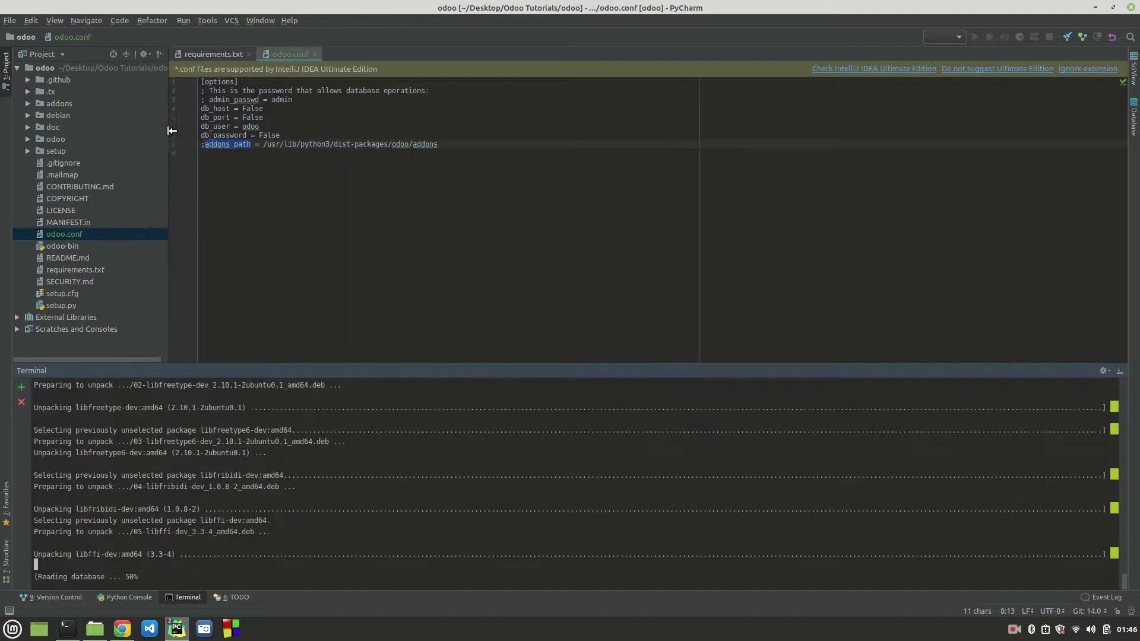
left_click(27, 103)
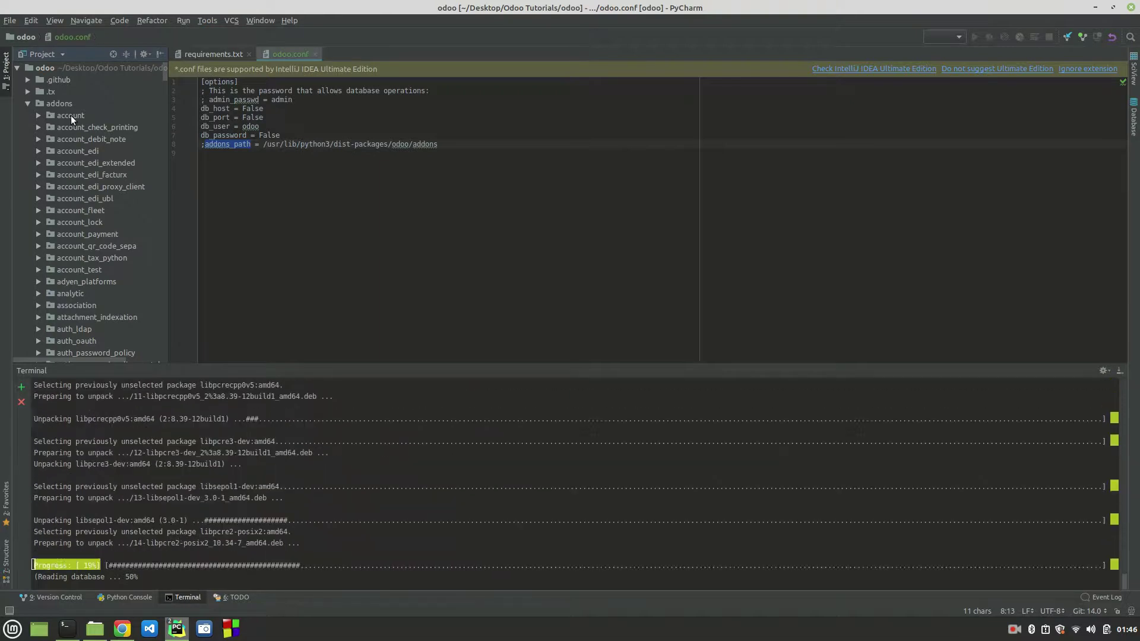
left_click(67, 115)
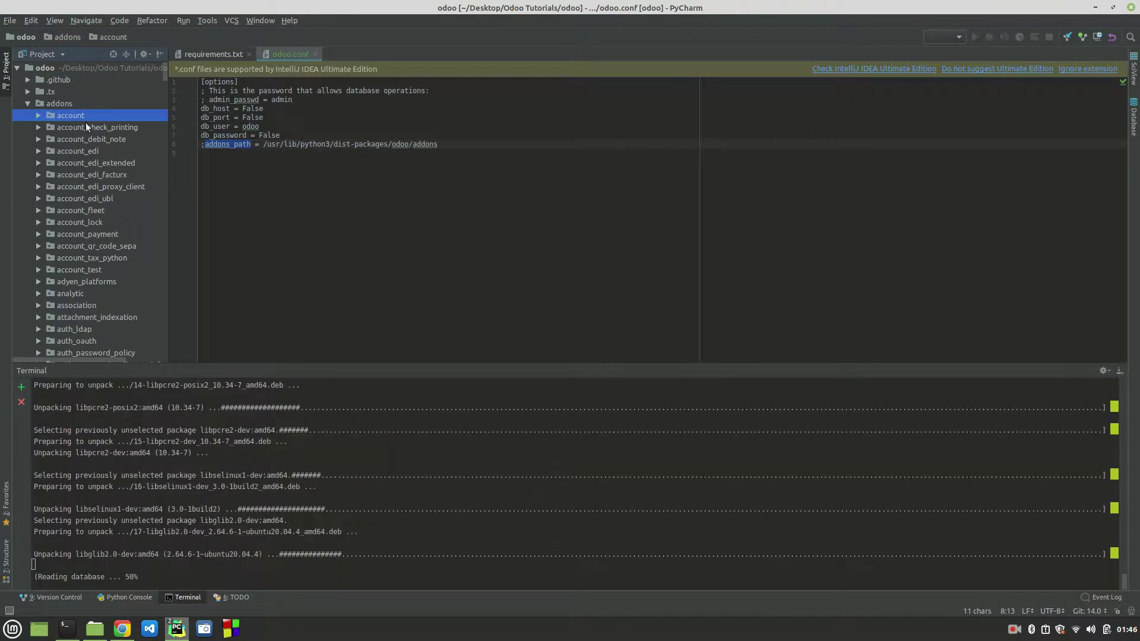
left_click(85, 125)
scroll(79, 241, "down", 20)
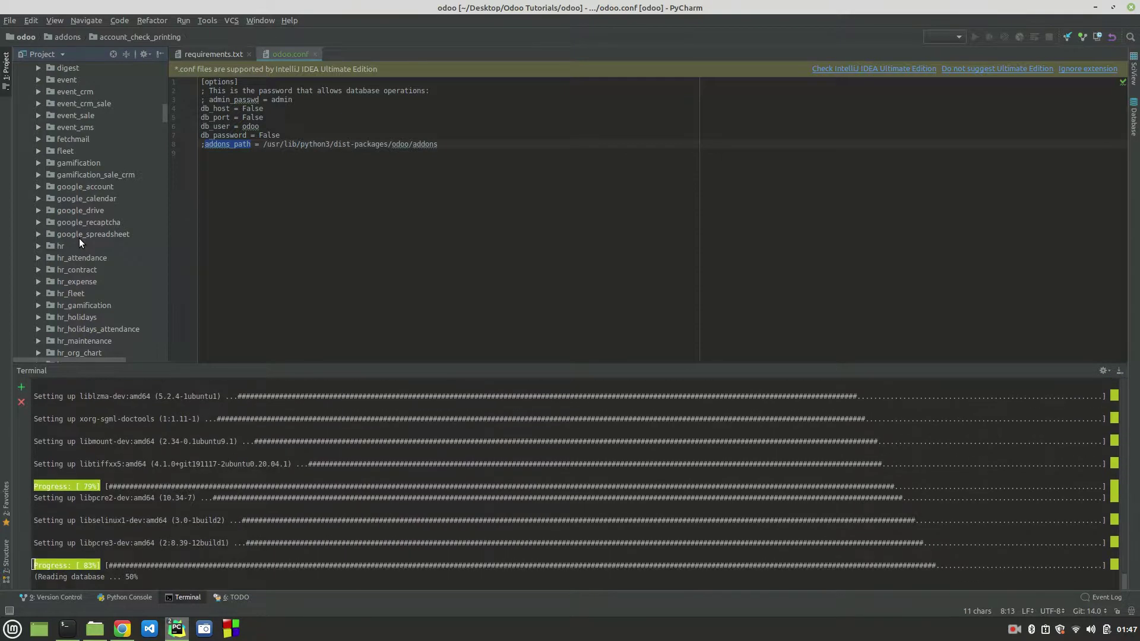
scroll(79, 241, "down", 3)
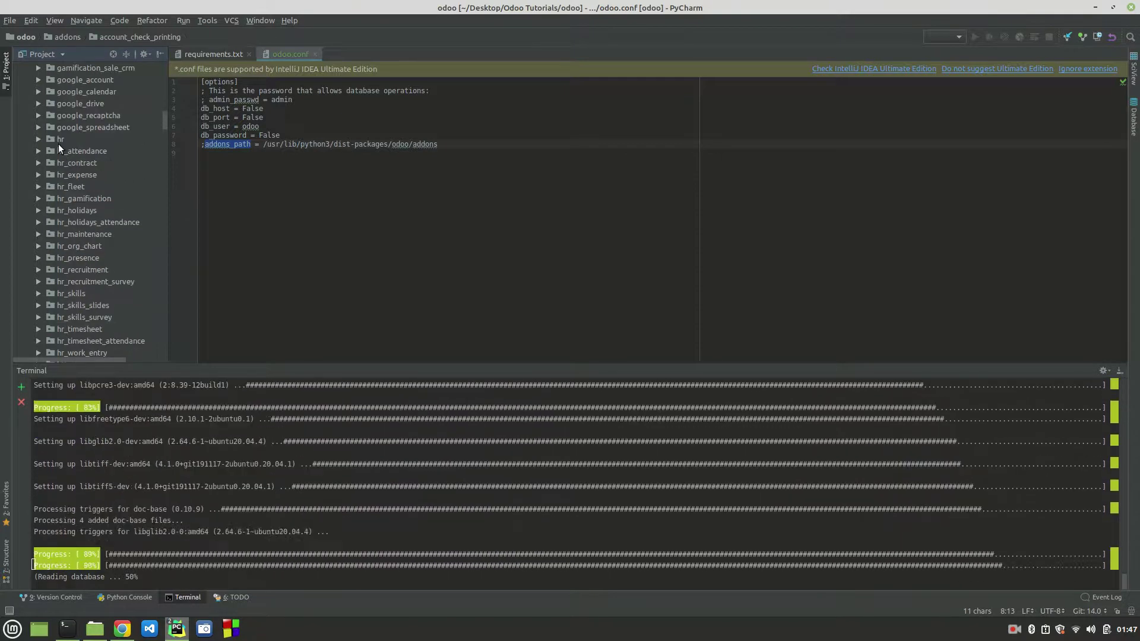
scroll(60, 144, "down", 20)
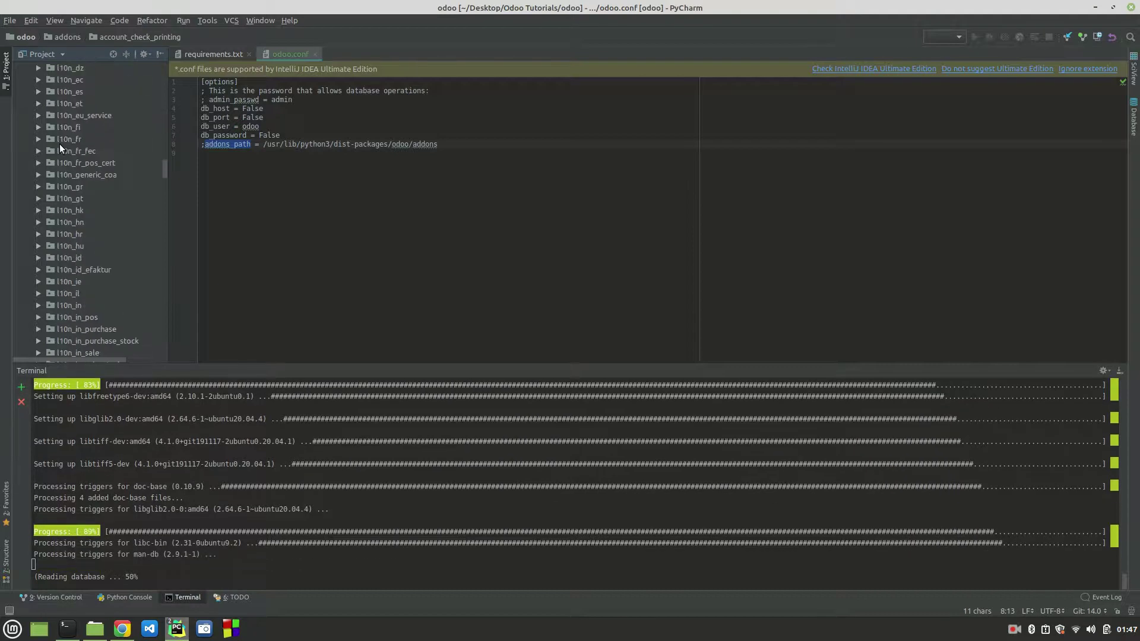
scroll(60, 143, "down", 20)
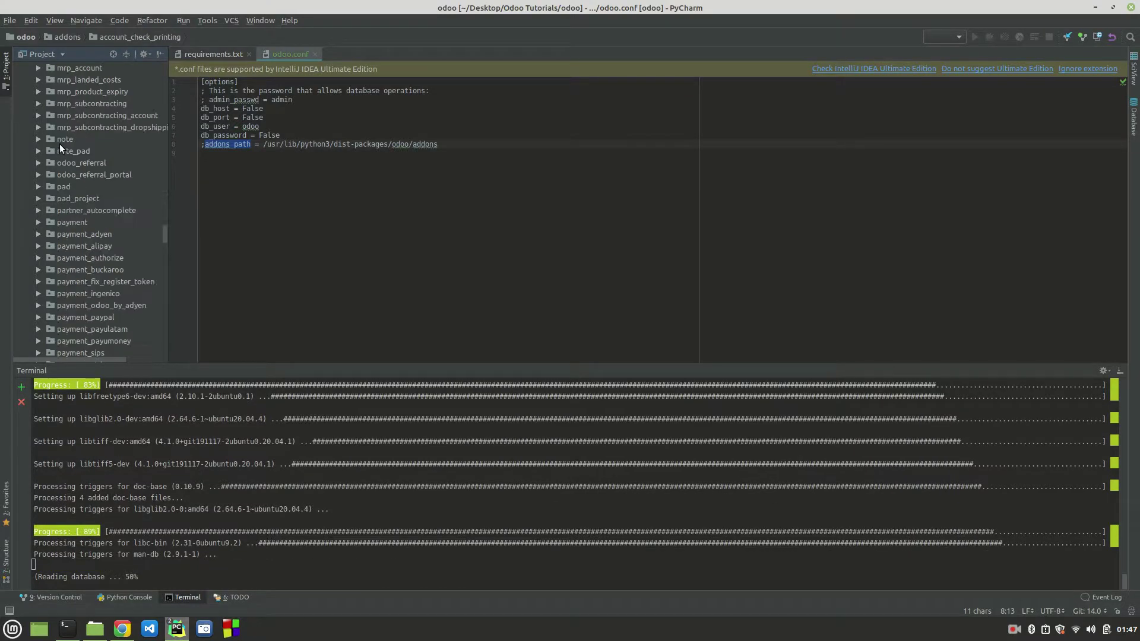
scroll(80, 247, "down", 15)
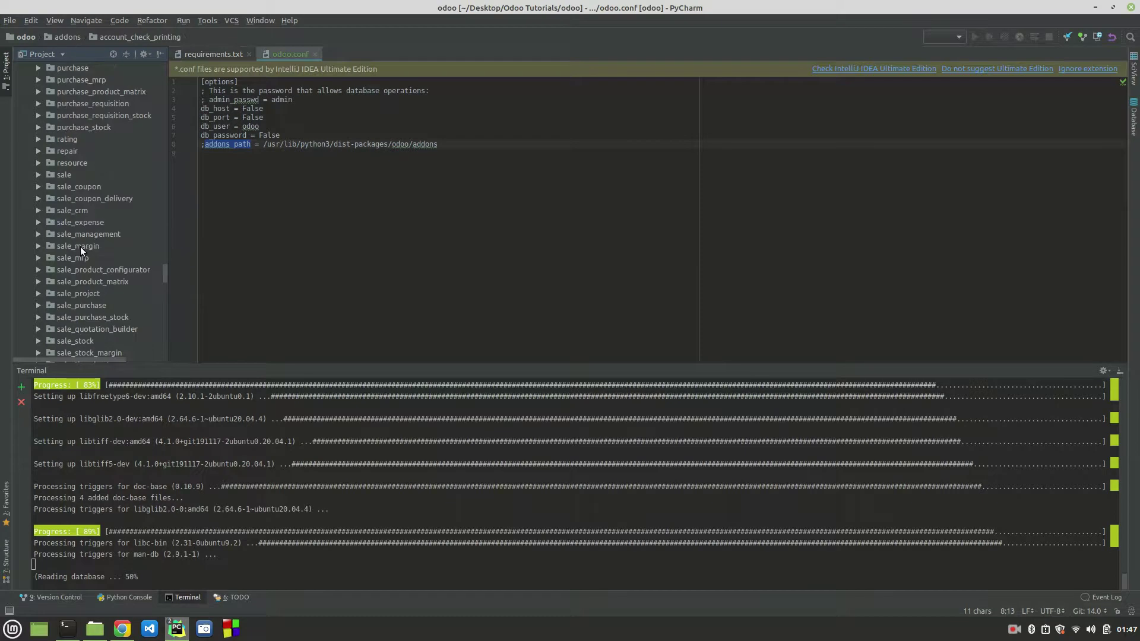
scroll(81, 247, "up", 20)
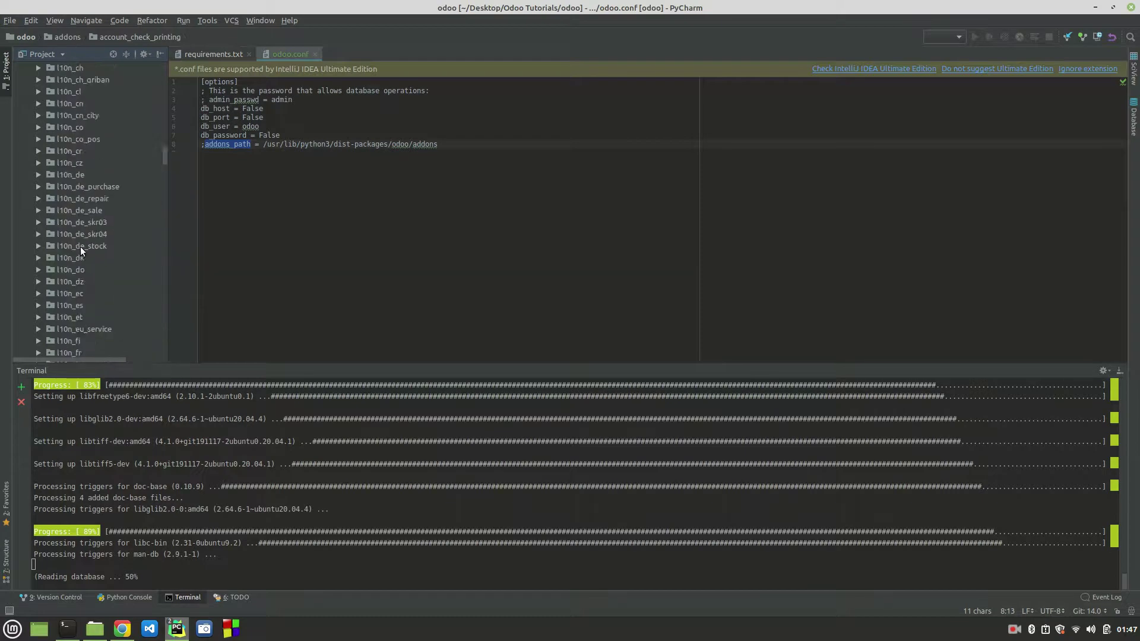
scroll(80, 247, "up", 20)
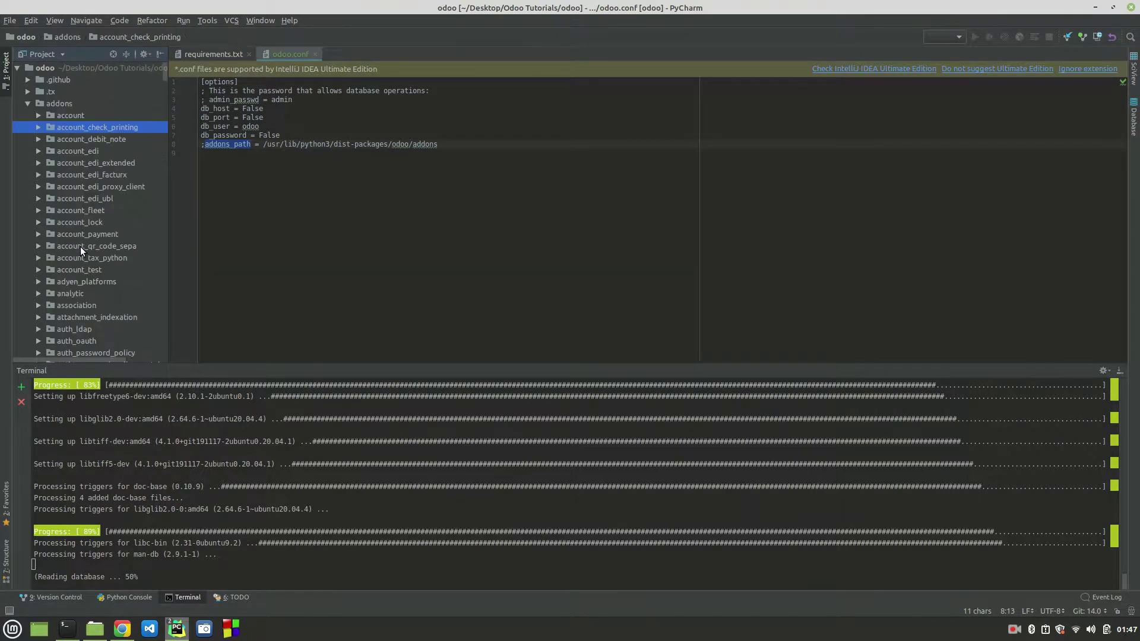
left_click(54, 115)
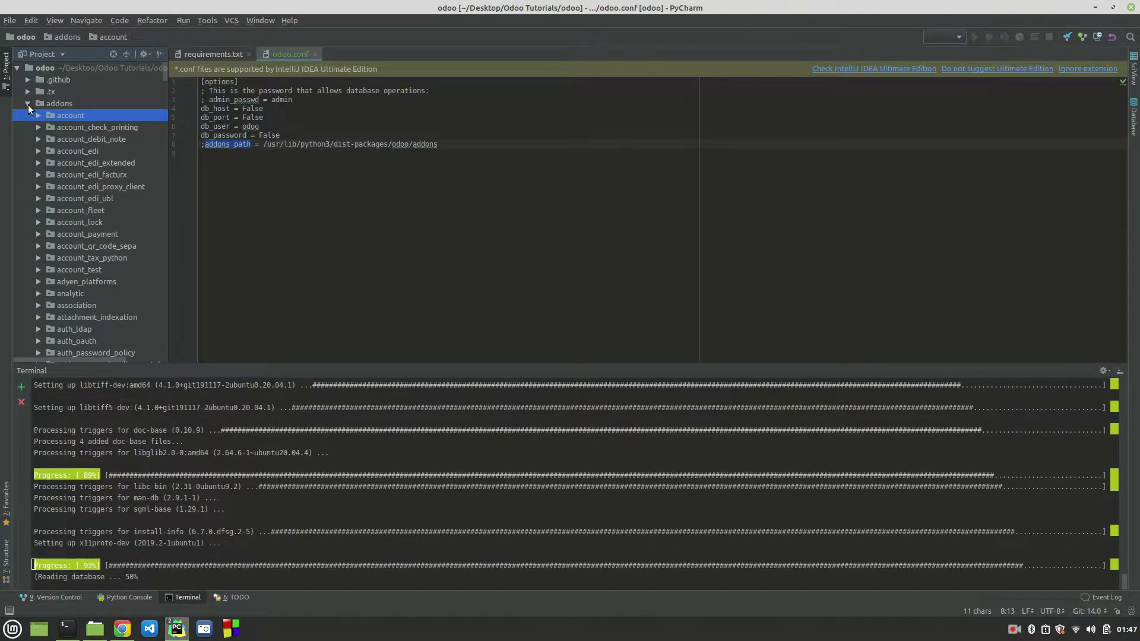
left_click(28, 104)
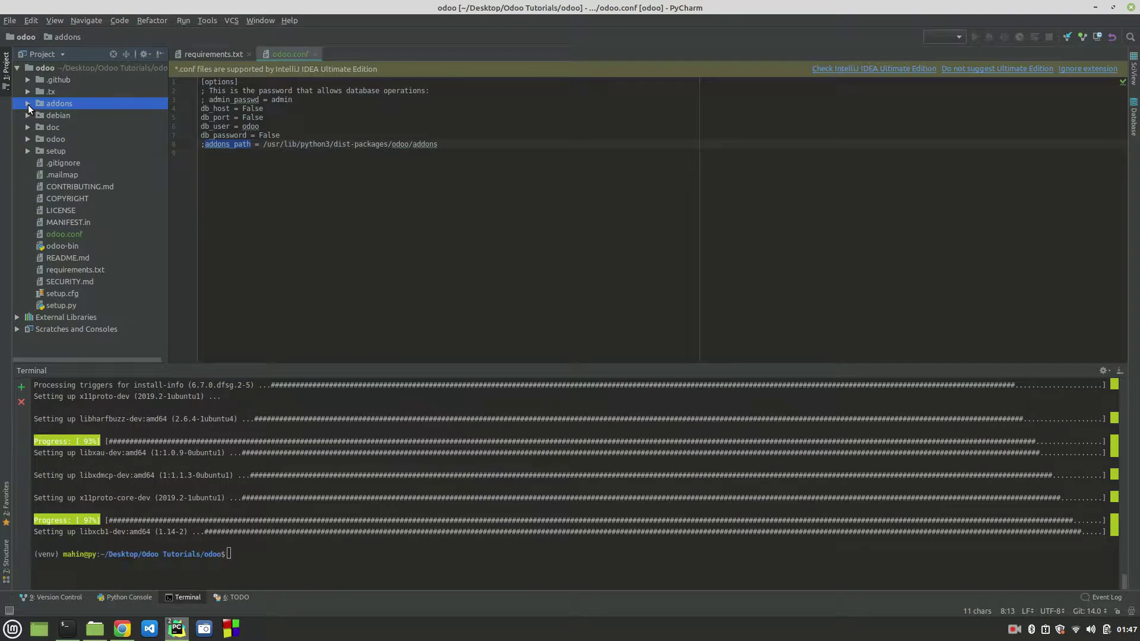
left_click(28, 104)
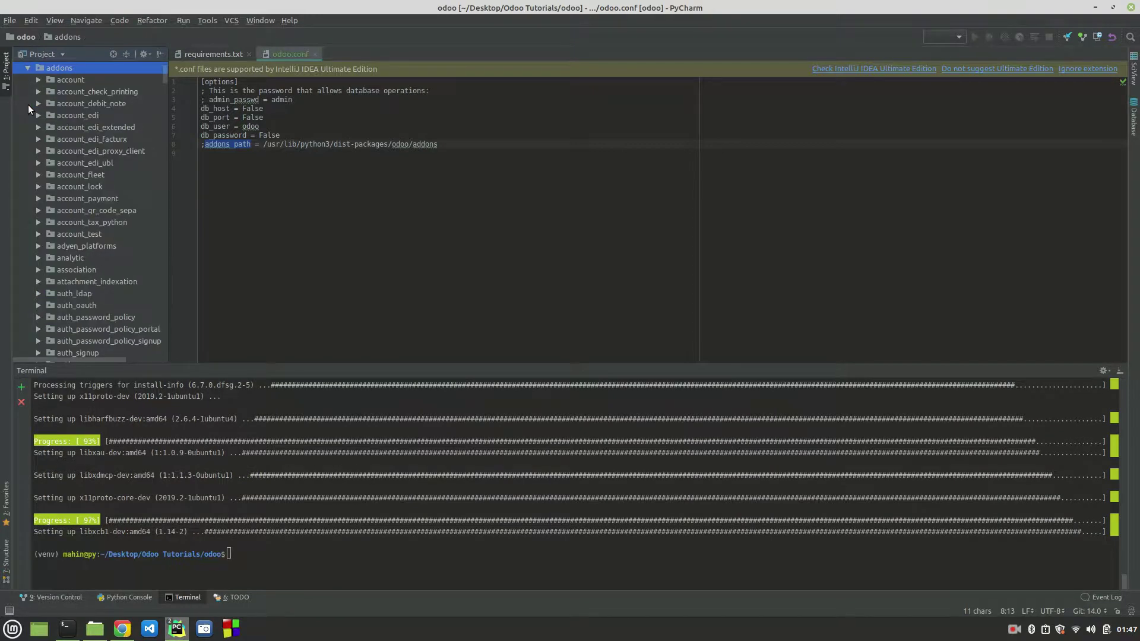
left_click(72, 78)
left_click(83, 91)
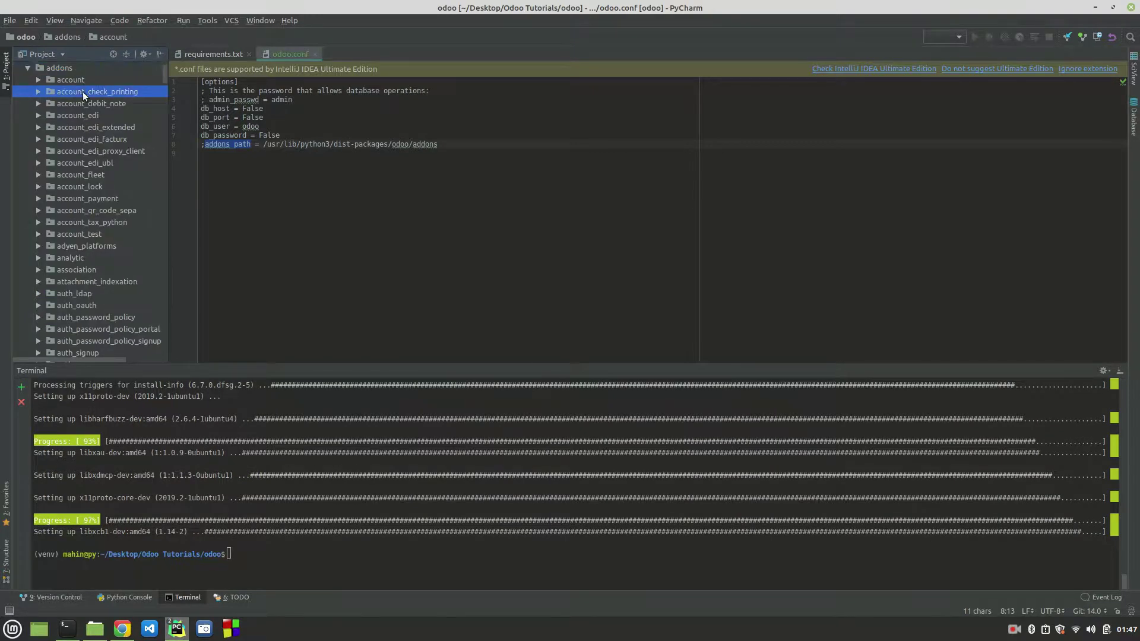
left_click(27, 68)
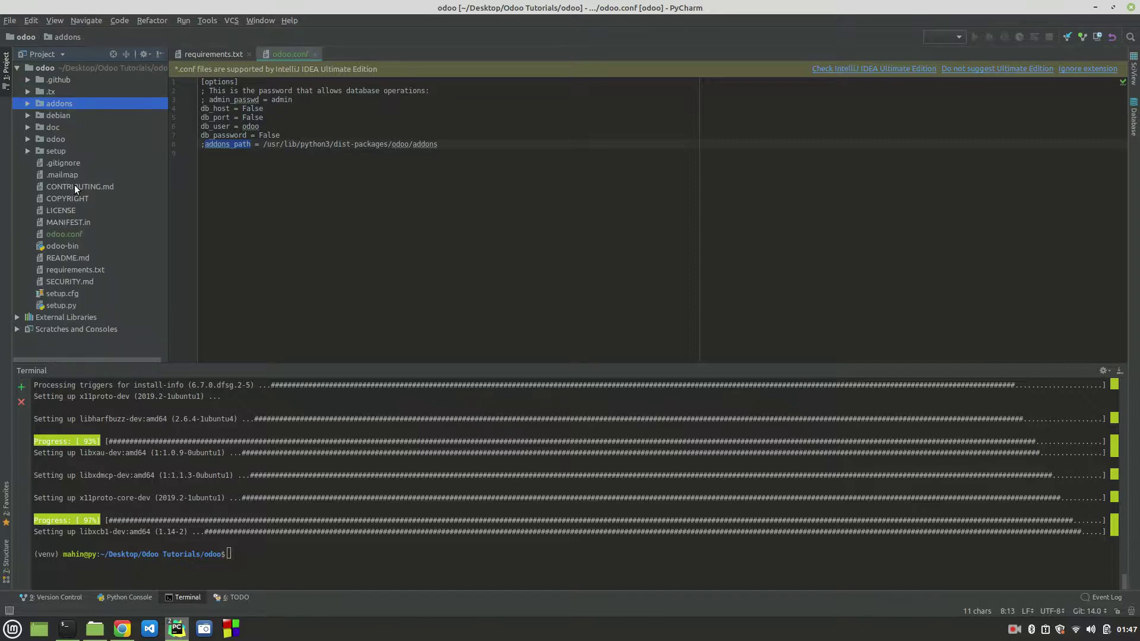
left_click(27, 104)
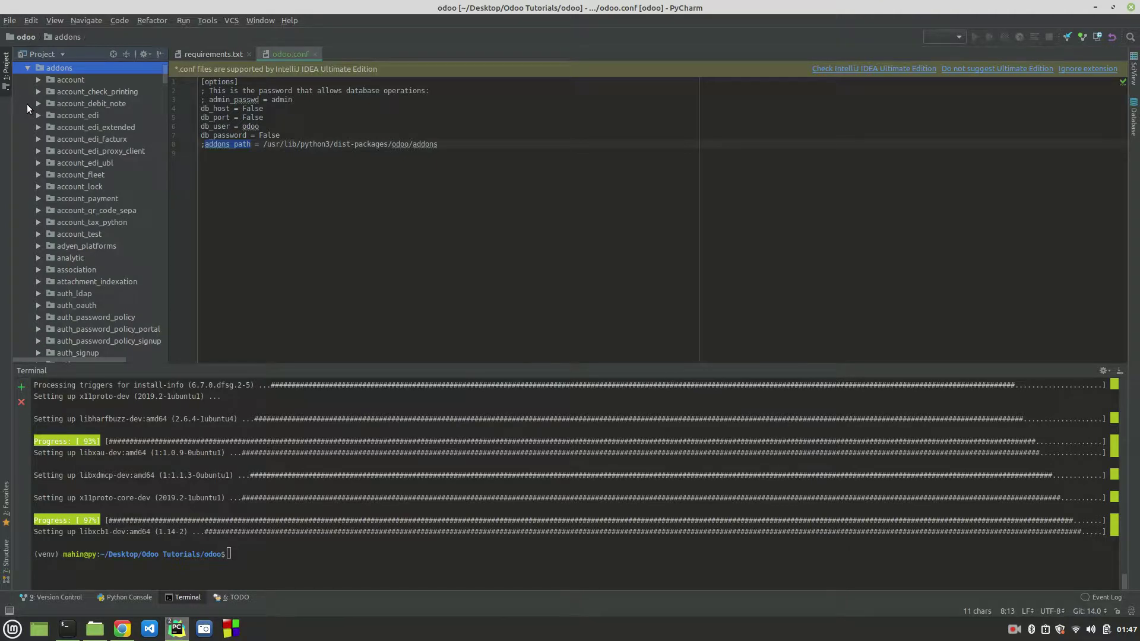
scroll(98, 217, "down", 20)
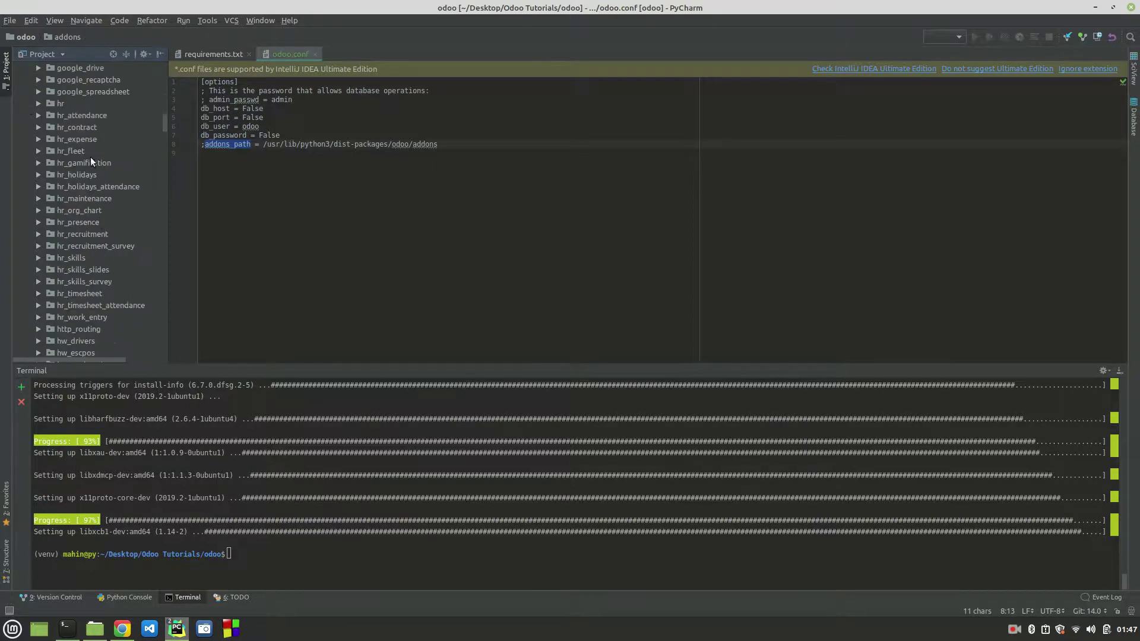
left_click(58, 105)
left_click(72, 116)
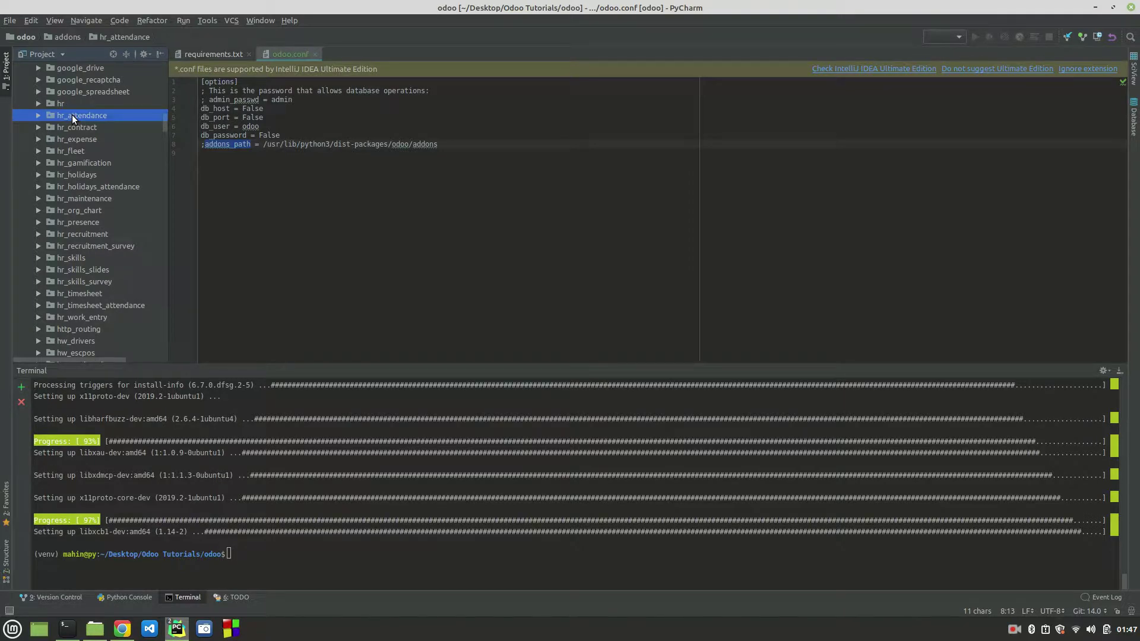
left_click(79, 154)
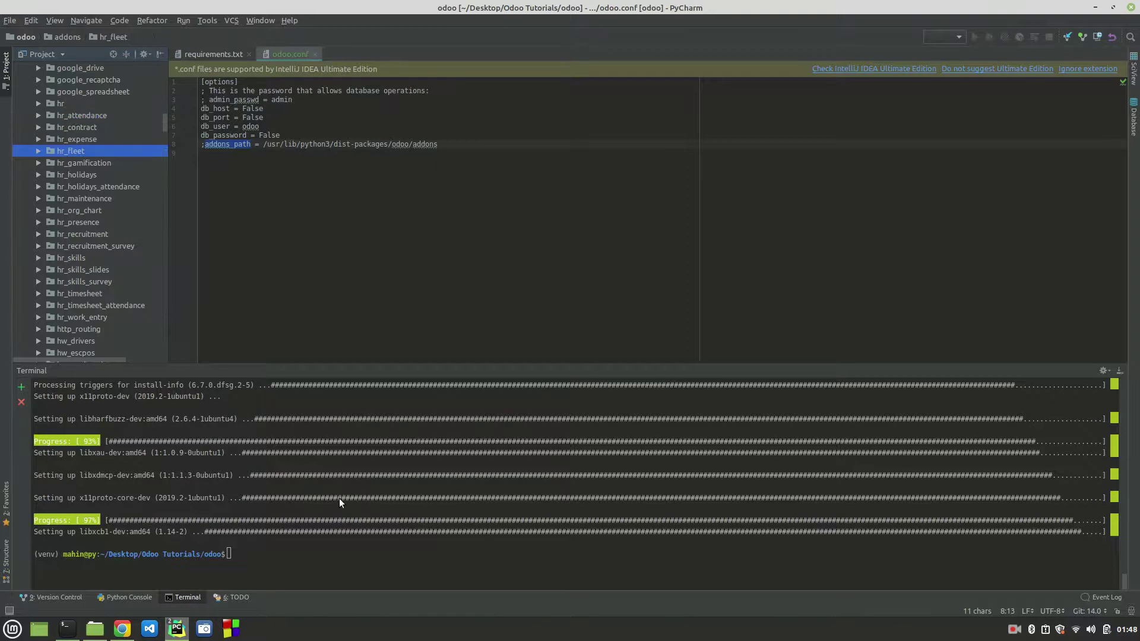
left_click(357, 553)
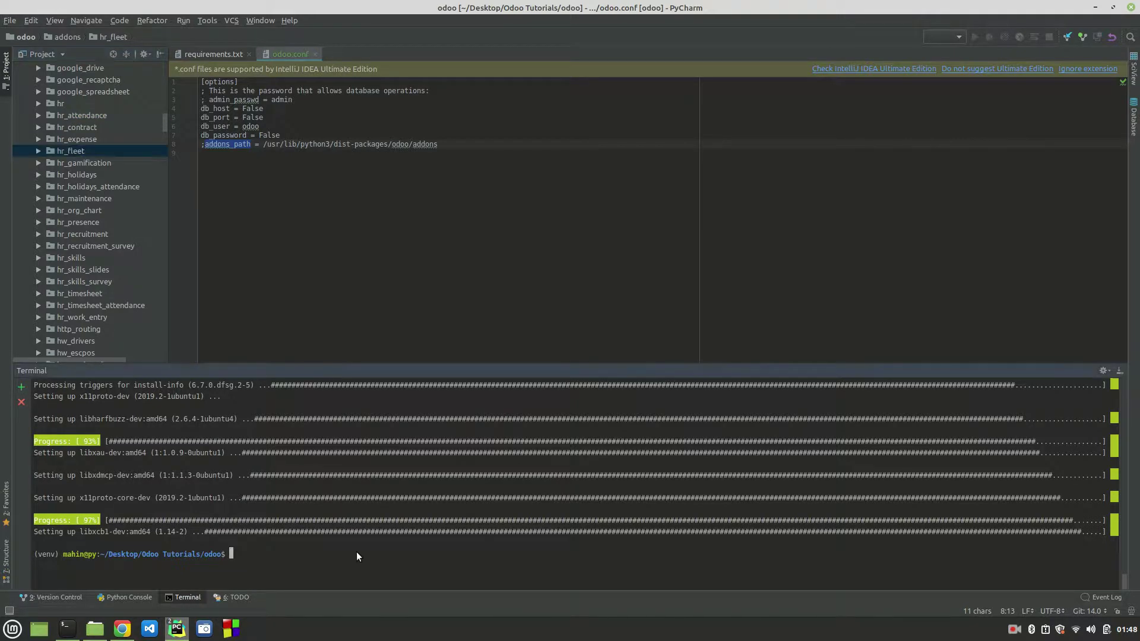
Step: Rerun pip install -r requirements.txt in the project terminal
type("pip install -r requirements.txt")
key("Return")
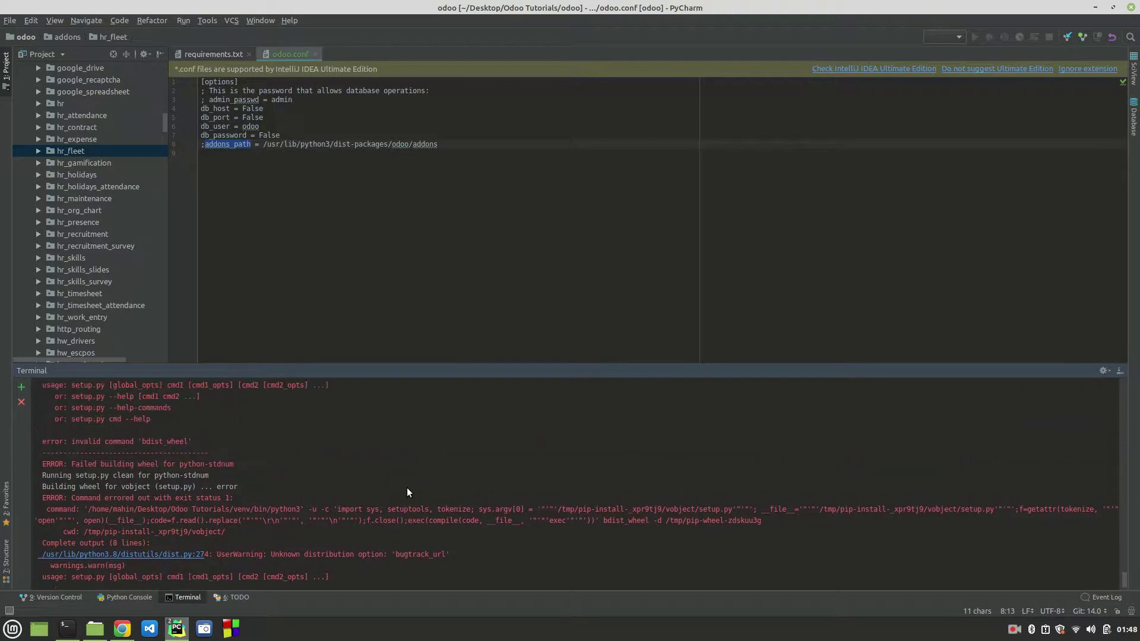
Step: Copy the bdist_wheel error and select the 'pip3 install setuptools wheel' line in the Odoo docs
right_click(156, 440)
left_click(327, 463)
left_click(123, 630)
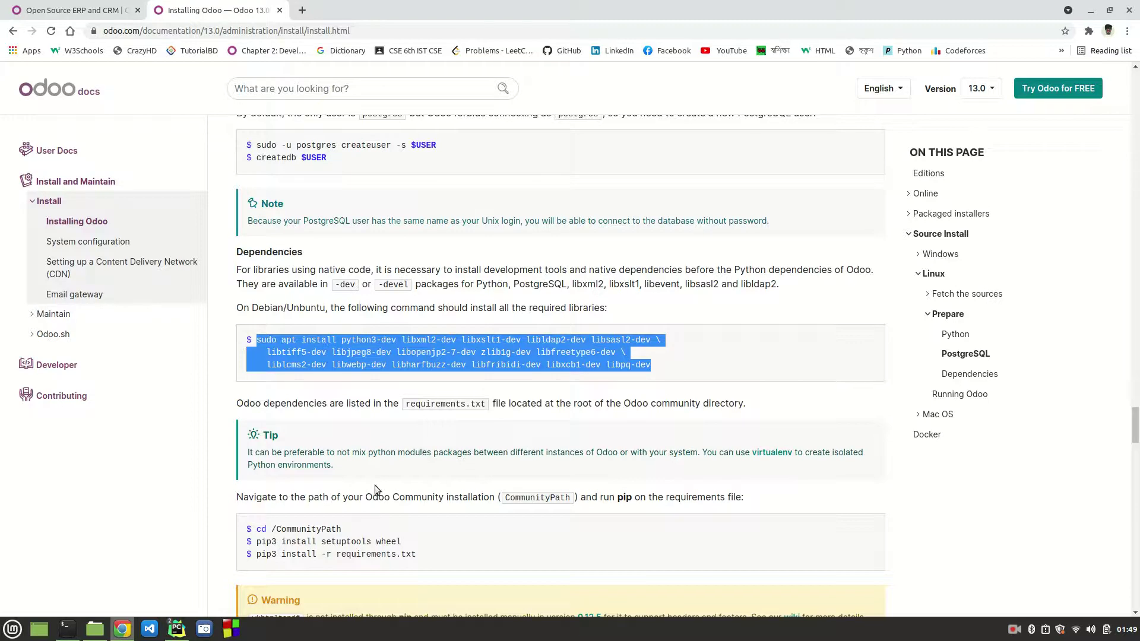
left_click_drag(256, 543, 421, 542)
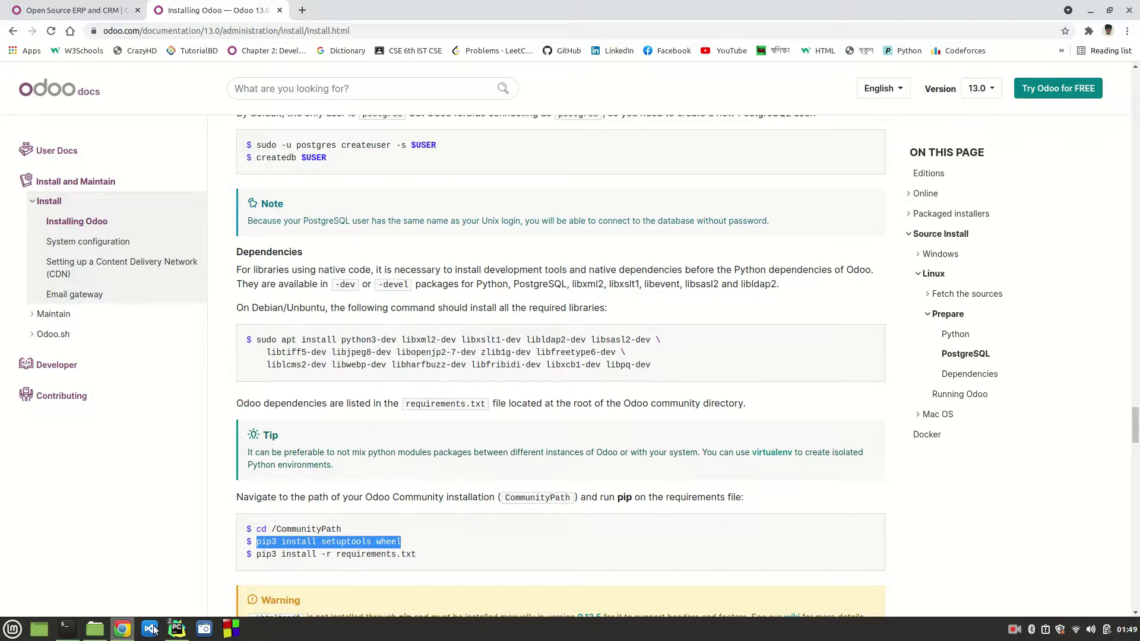
left_click(175, 629)
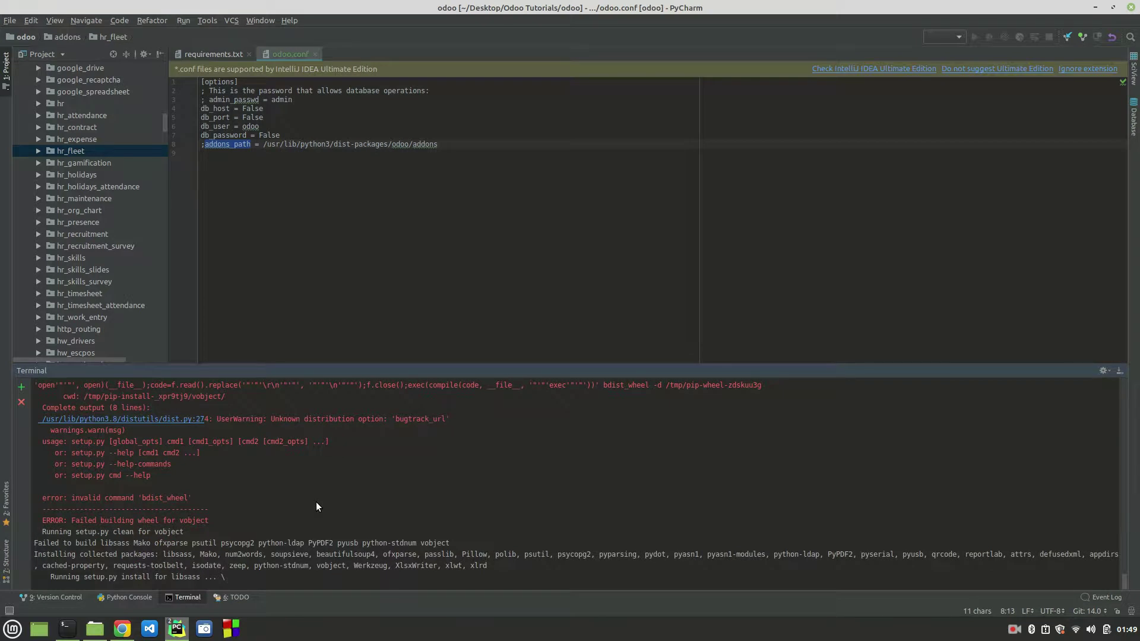
Step: Cancel the failing install and run 'pip3 install setuptools wheel'
key("ctrl+c")
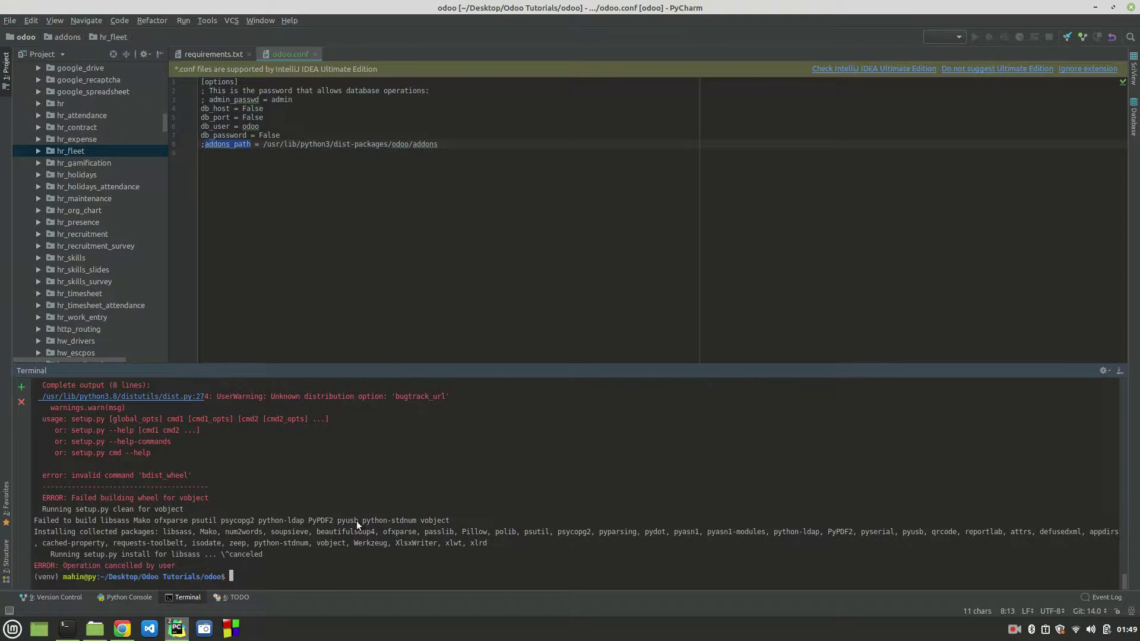
type("pip3 install setuptools wheel")
key("Return")
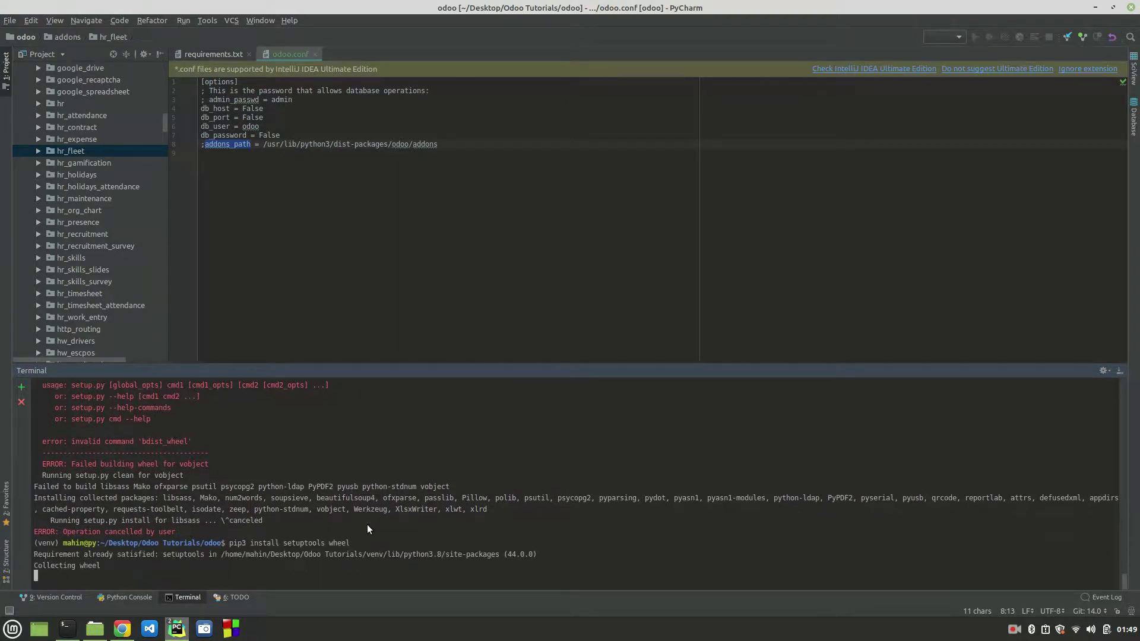
Step: Rerun pip install -r requirements.txt and follow the libsass wheel build
key("Up")
key("Up")
key("Return")
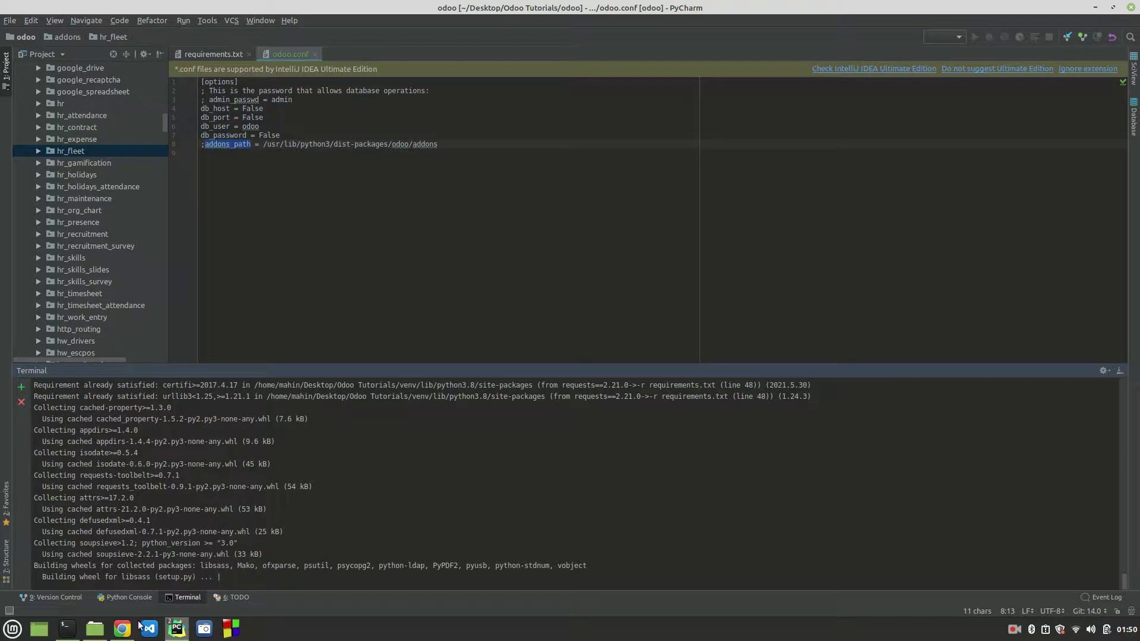
scroll(330, 515, "up", 1)
scroll(330, 515, "down", 1)
left_click(122, 629)
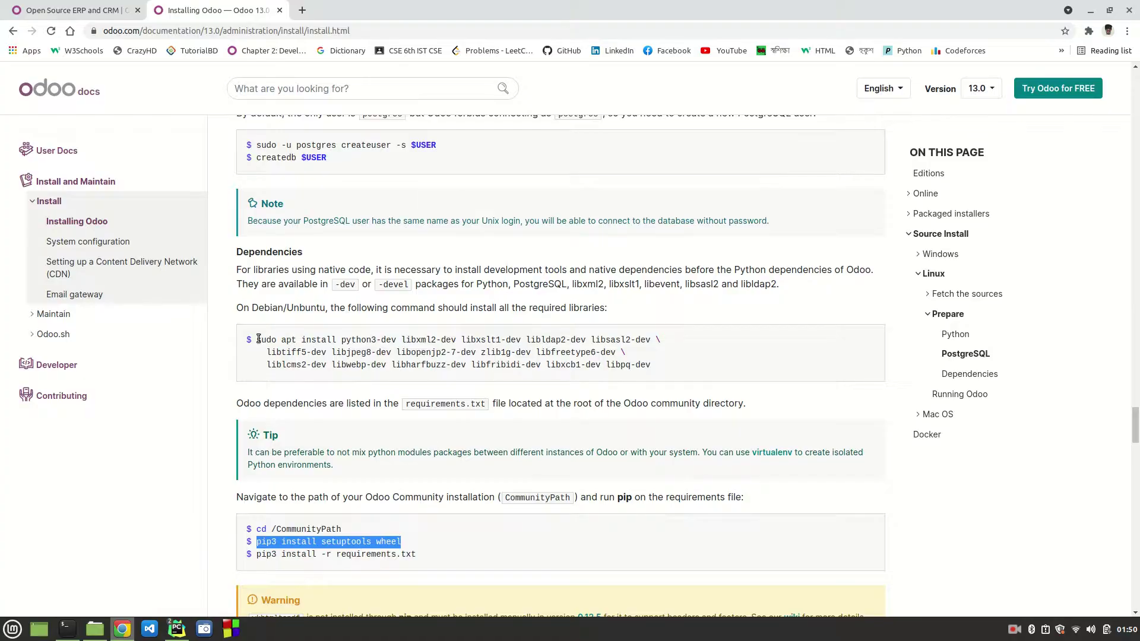
left_click_drag(258, 340, 667, 368)
left_click(667, 371)
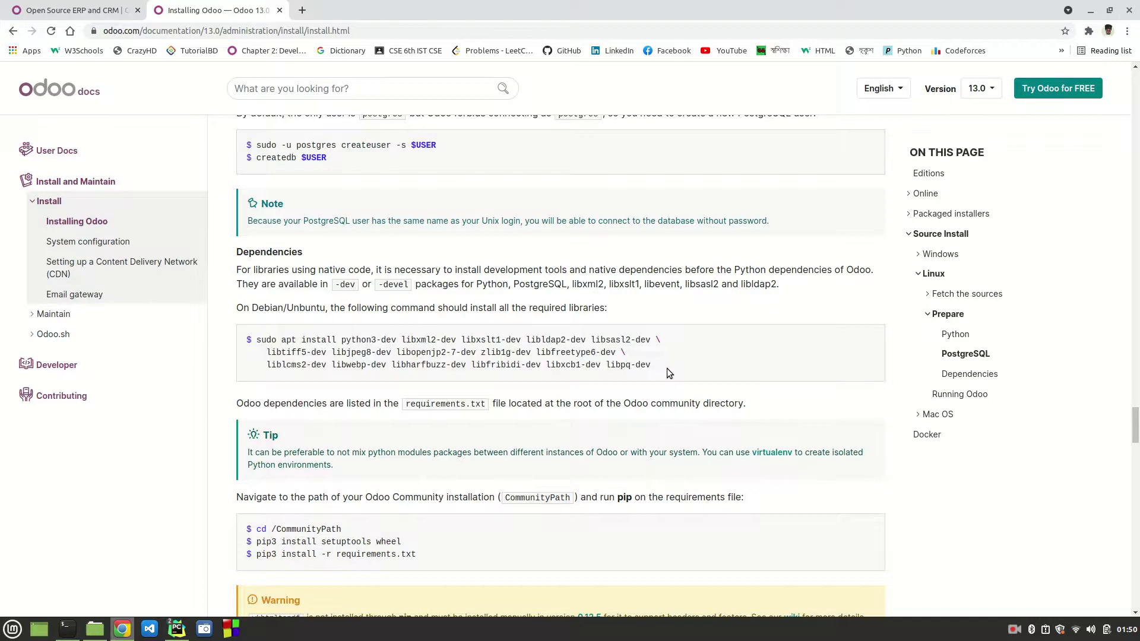
left_click_drag(667, 371, 258, 342)
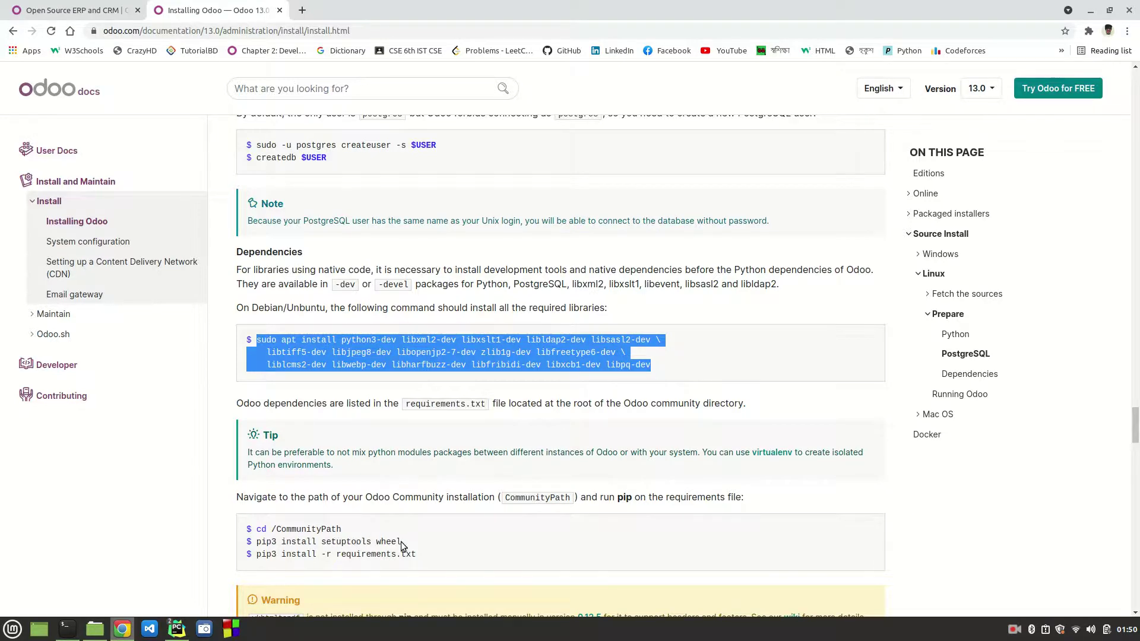
left_click_drag(402, 541, 258, 542)
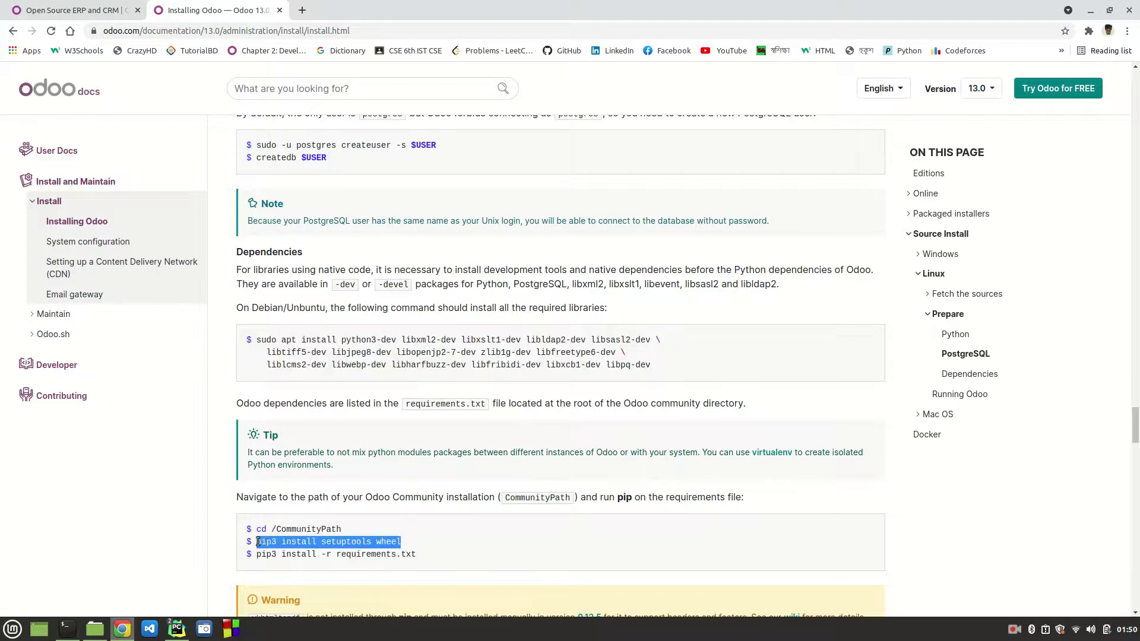
mouse_move(177, 629)
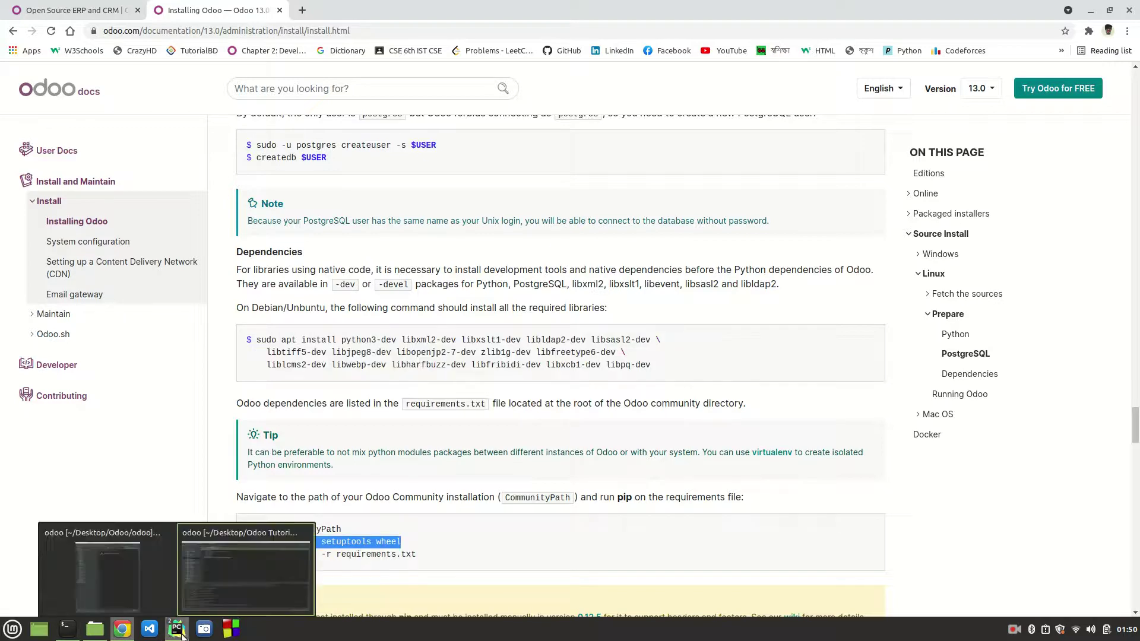
left_click(222, 593)
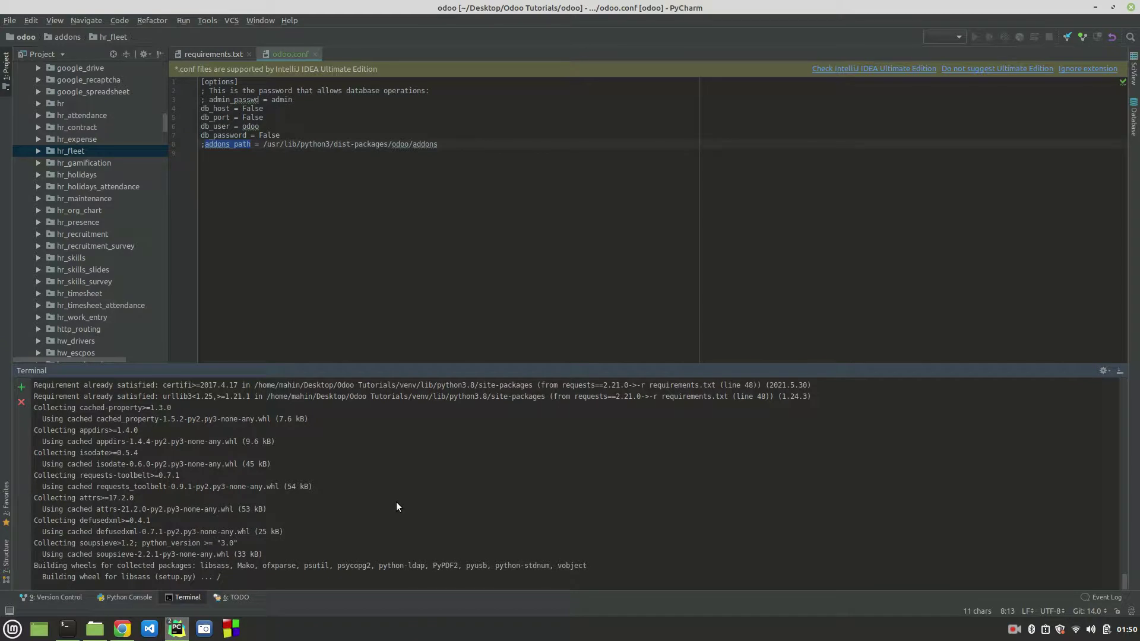
Step: Review the rtlcss and Running Odoo sections of the Odoo install docs, then return to the PyCharm odoo project
left_click(122, 570)
scroll(487, 414, "up", 6)
scroll(487, 416, "up", 15)
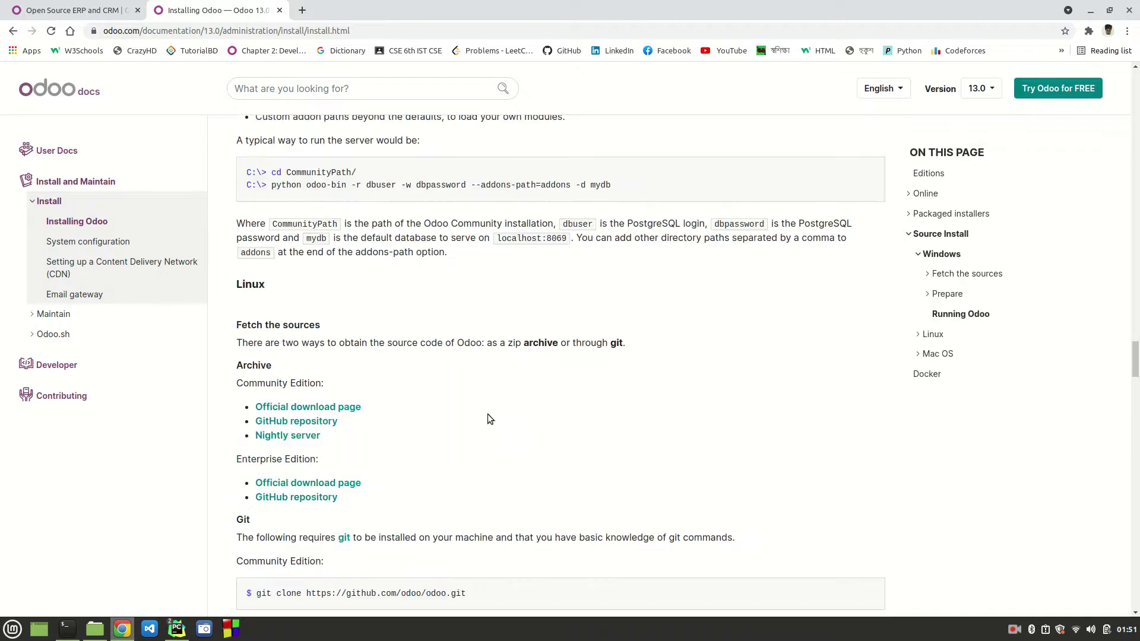
scroll(487, 414, "up", 5)
scroll(487, 414, "down", 20)
scroll(487, 415, "down", 8)
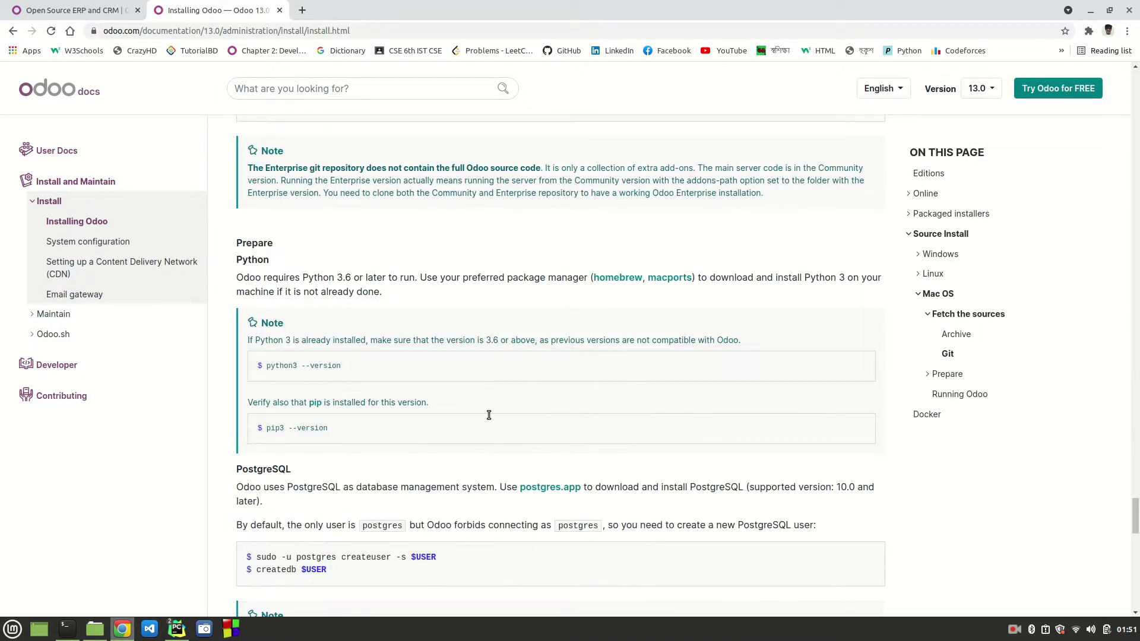
scroll(489, 415, "down", 10)
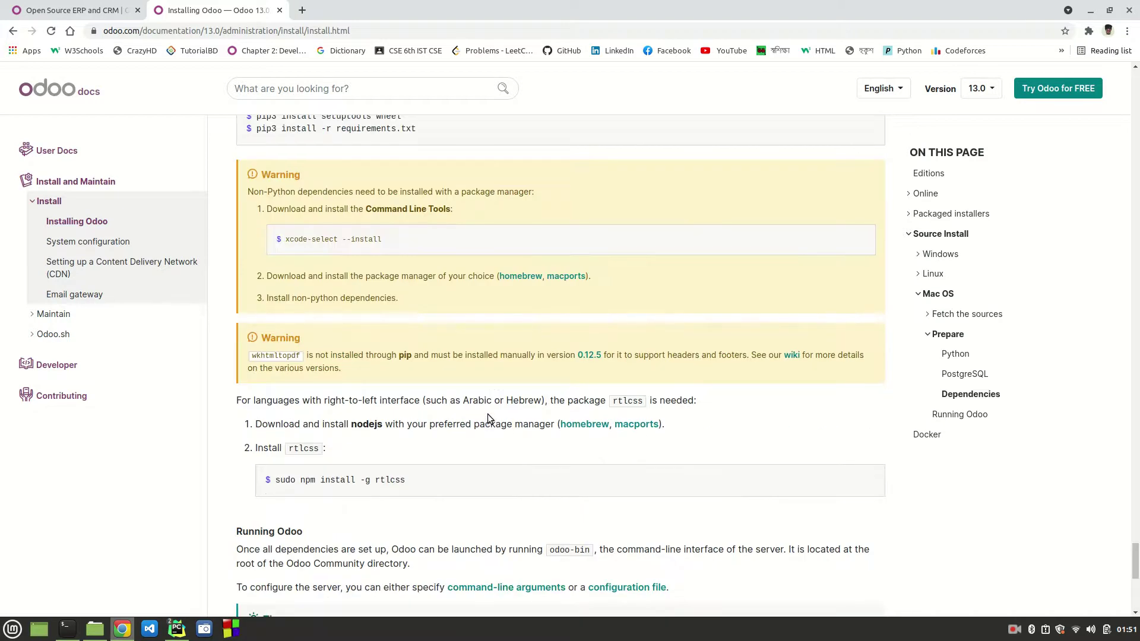
scroll(487, 415, "down", 6)
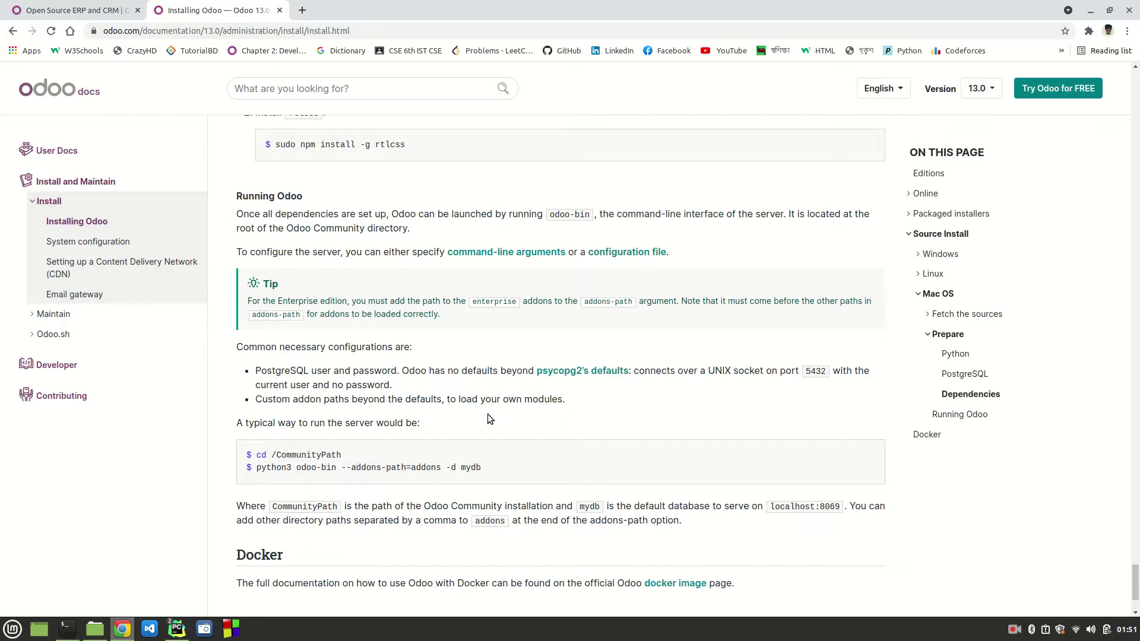
scroll(487, 414, "up", 6)
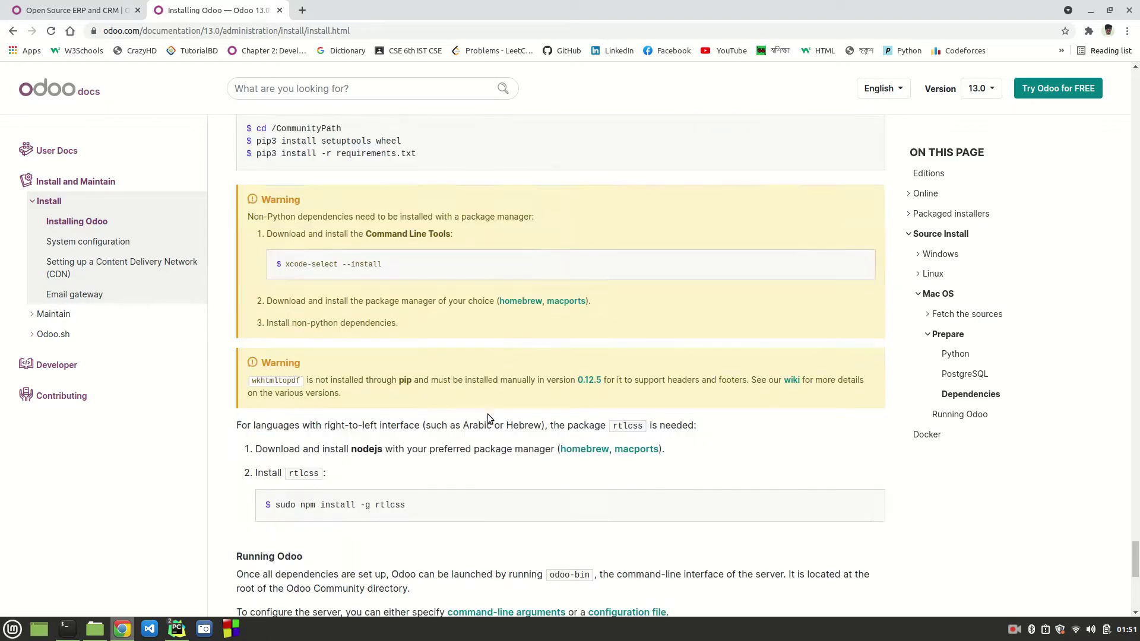
scroll(487, 414, "down", 6)
mouse_move(176, 629)
left_click(220, 571)
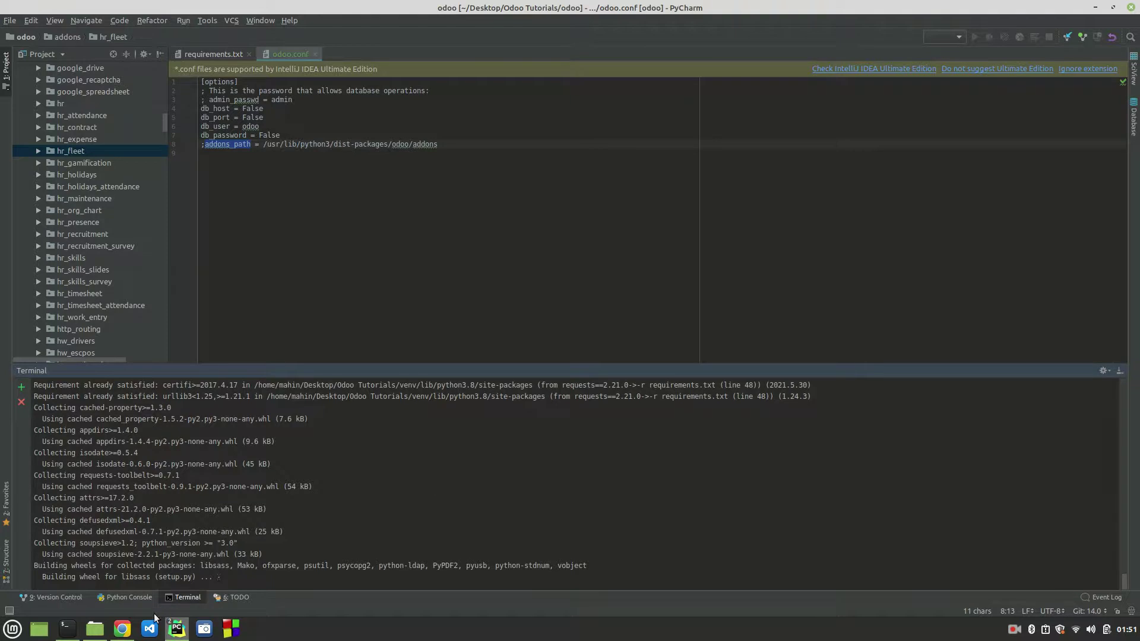
Step: Quit psql with \q, exit the postgres user shell, and clear the terminal screen
left_click(68, 637)
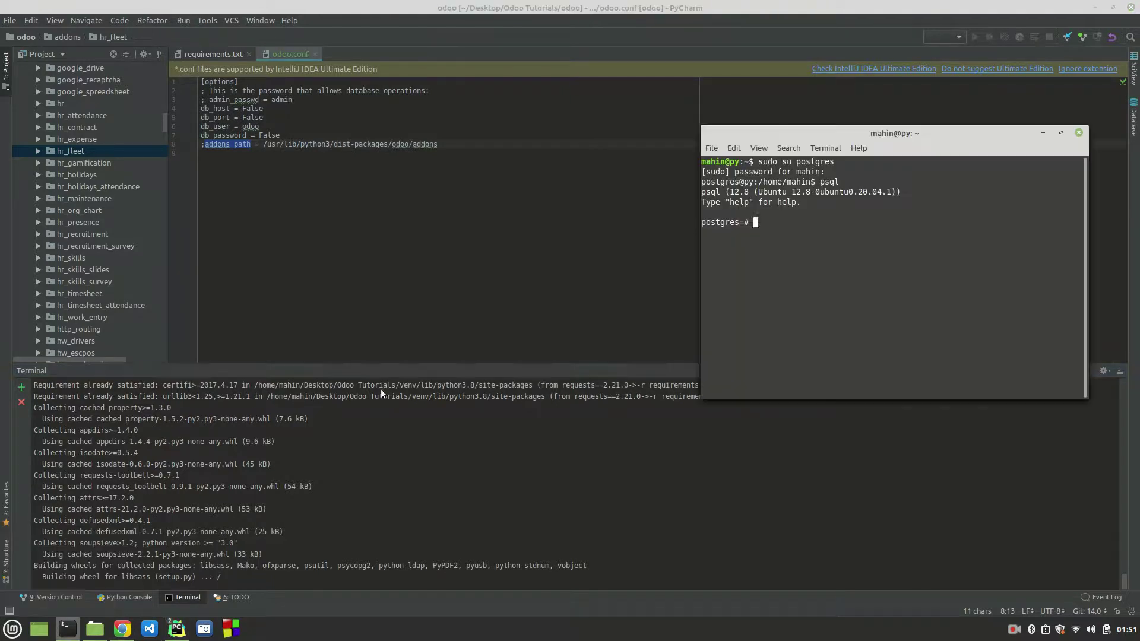
type("\\q")
key("Return")
type("exit")
key("Return")
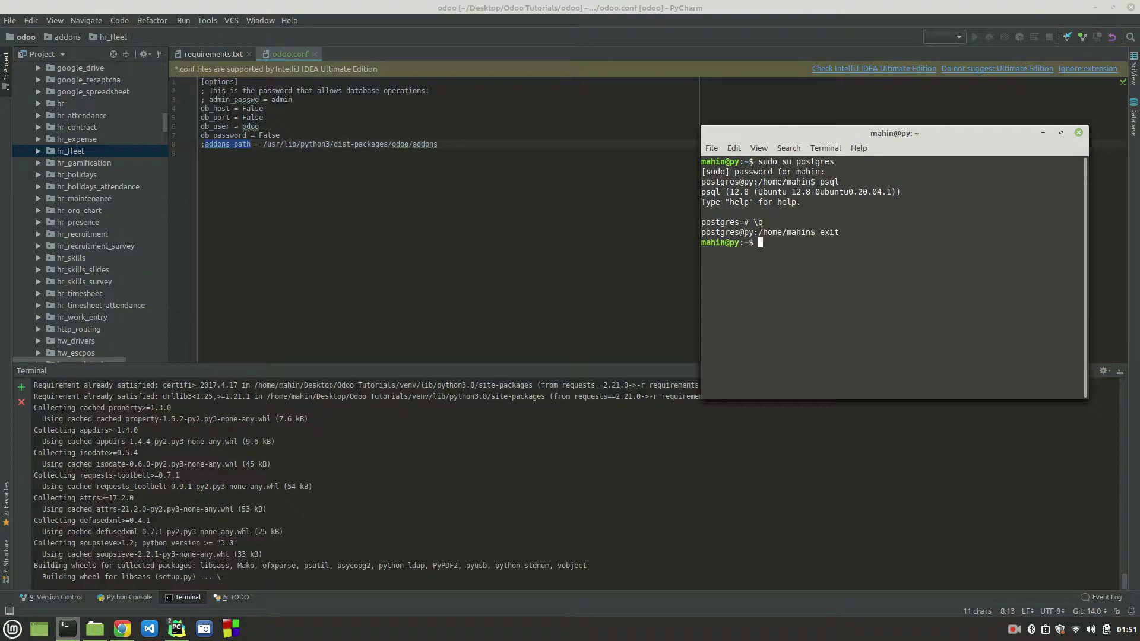
key("ctrl+l")
Step: Start then erase pip and 'sudo apt install nodejs' commands, and minimize the standalone terminal
type("pip i")
key("BackSpace")
key("BackSpace")
key("BackSpace")
key("BackSpace")
key("BackSpace")
type("sudo apt install nodejs")
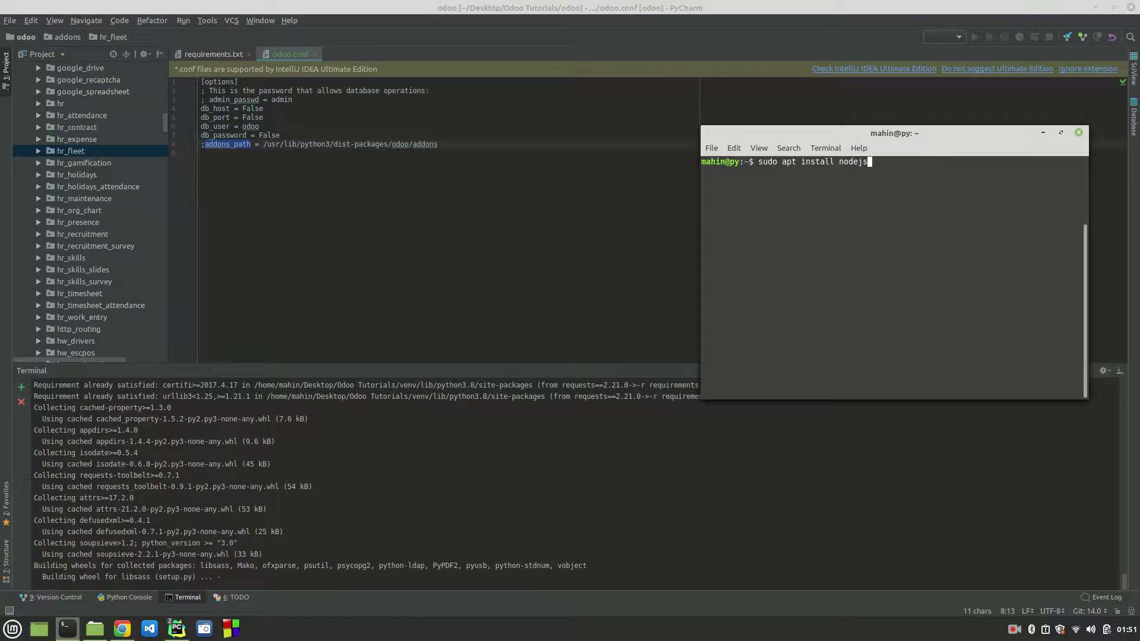
key("BackSpace")
key("BackSpace")
key("BackSpace")
key("BackSpace")
key("BackSpace")
key("BackSpace")
key("BackSpace")
key("BackSpace")
key("BackSpace")
key("BackSpace")
key("BackSpace")
key("BackSpace")
key("BackSpace")
key("BackSpace")
key("BackSpace")
key("BackSpace")
key("BackSpace")
key("BackSpace")
key("BackSpace")
key("BackSpace")
left_click(1040, 134)
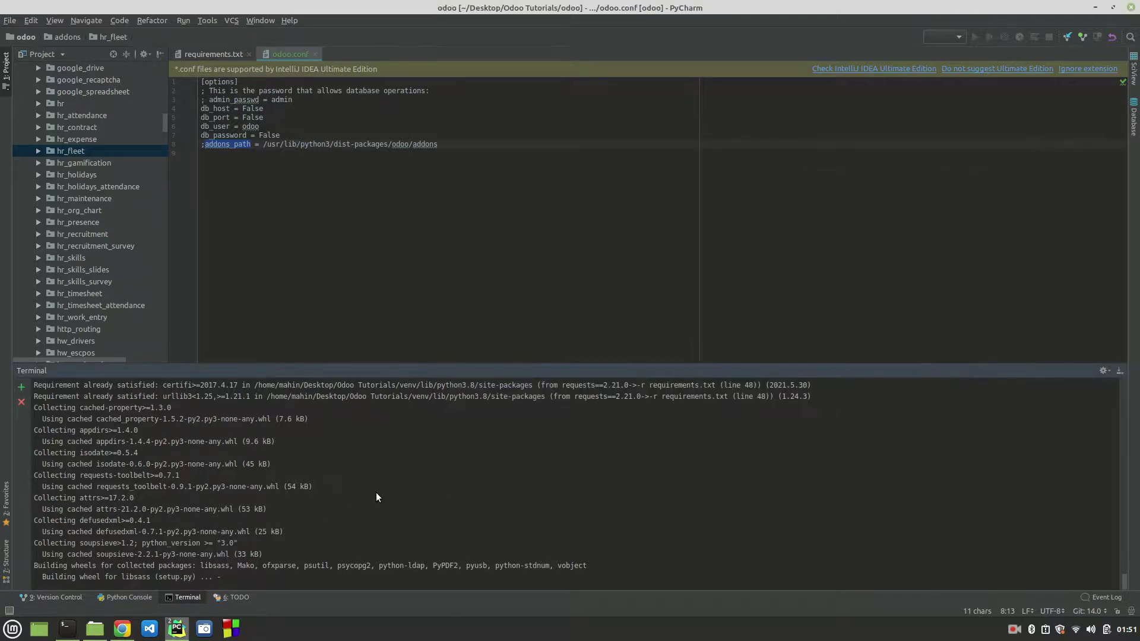
Step: Scroll back up through the Odoo install docs toward the Dependencies section
left_click(116, 637)
scroll(355, 222, "up", 3)
scroll(354, 222, "up", 15)
scroll(356, 223, "up", 10)
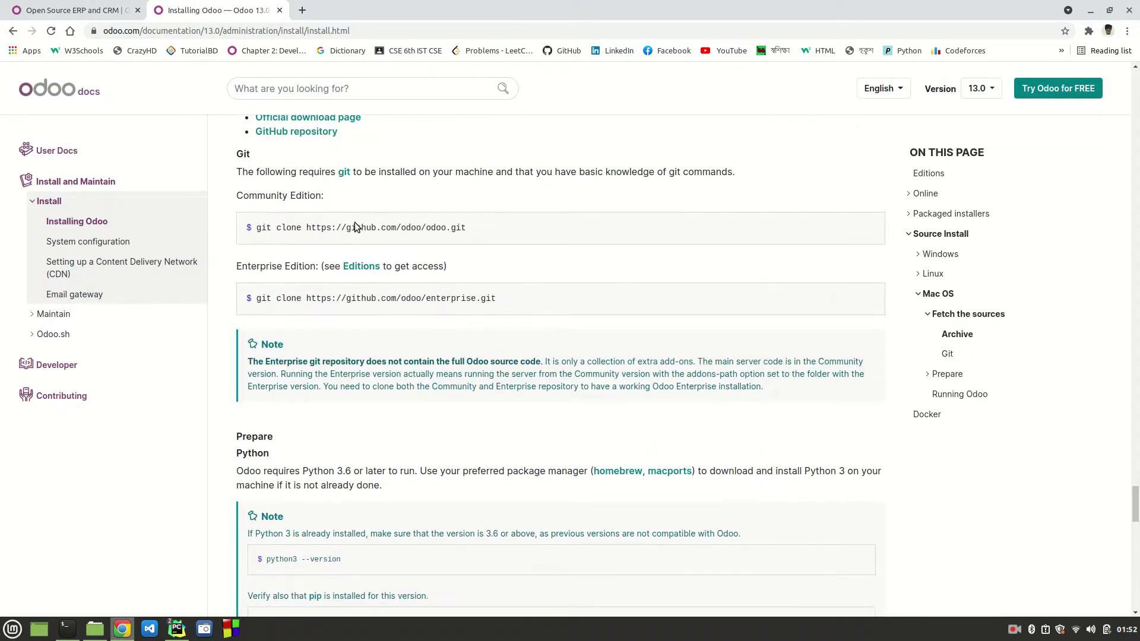
scroll(356, 224, "up", 15)
scroll(355, 223, "up", 10)
scroll(355, 223, "up", 3)
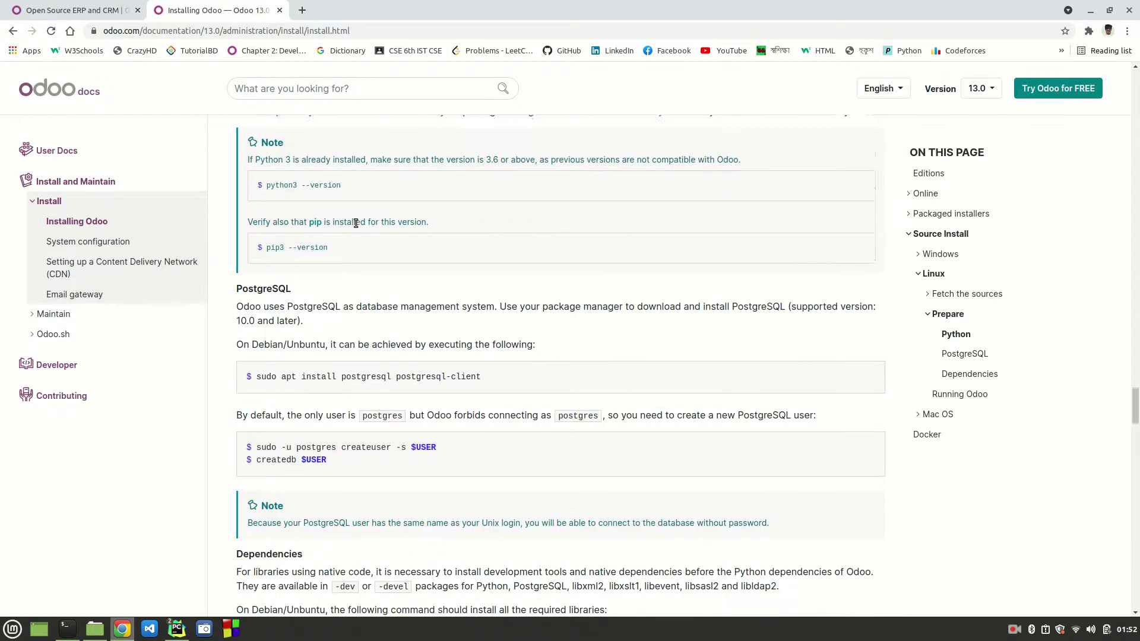
scroll(355, 223, "up", 8)
scroll(355, 223, "up", 10)
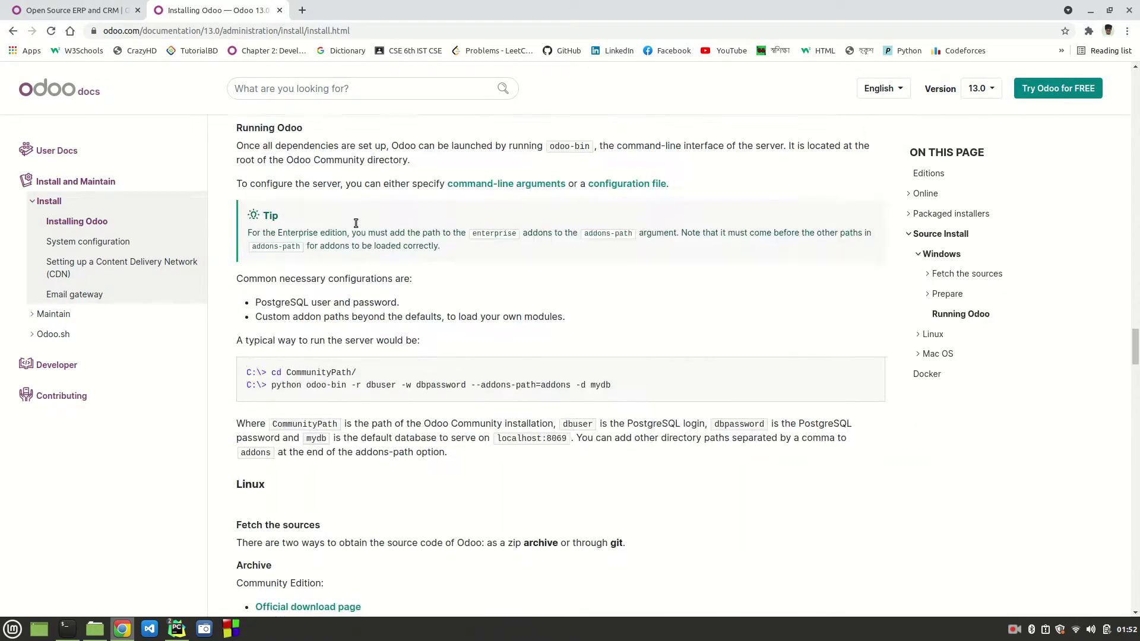
scroll(355, 223, "up", 15)
scroll(356, 228, "up", 15)
scroll(354, 226, "up", 10)
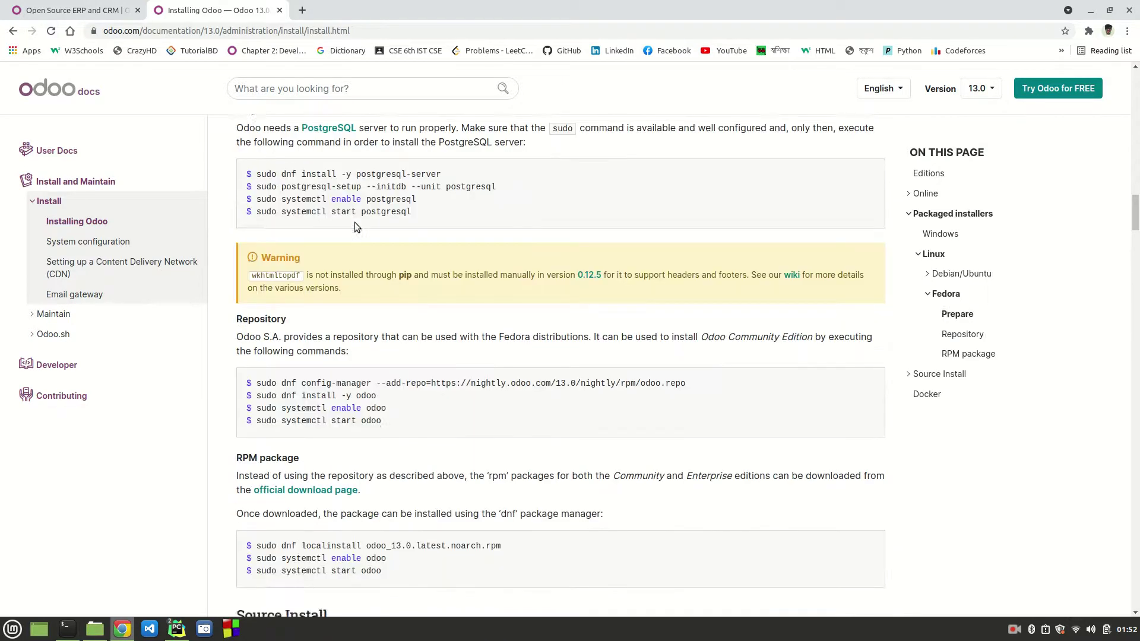
scroll(458, 325, "up", 10)
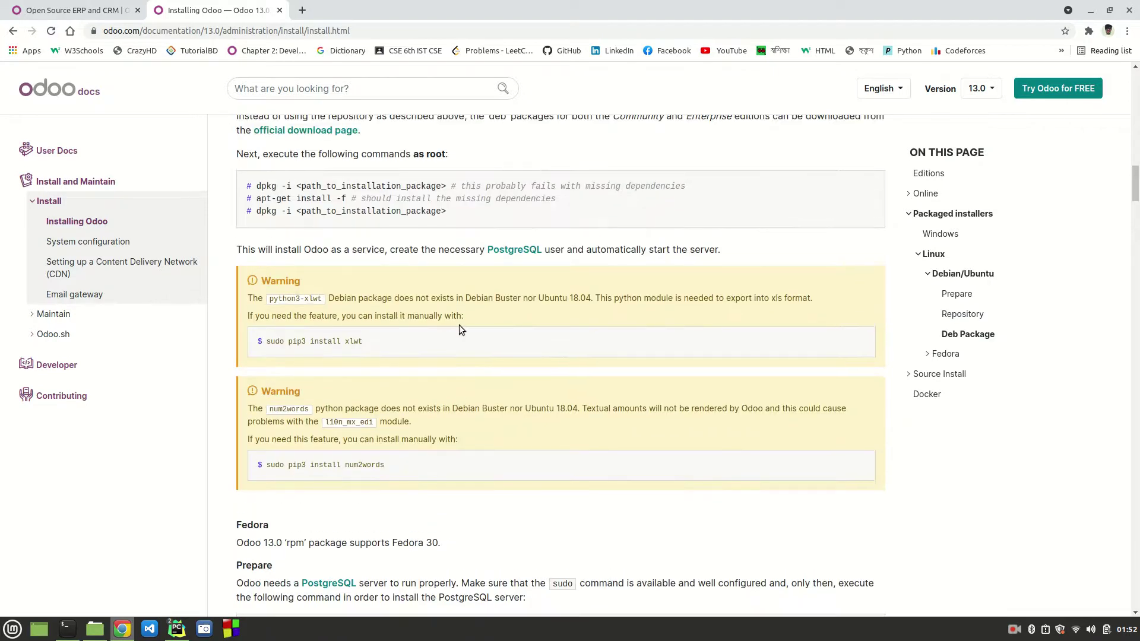
Step: Search the page for 'node' to find the Windows rtlcss nodejs step
key("ctrl+f")
type("node")
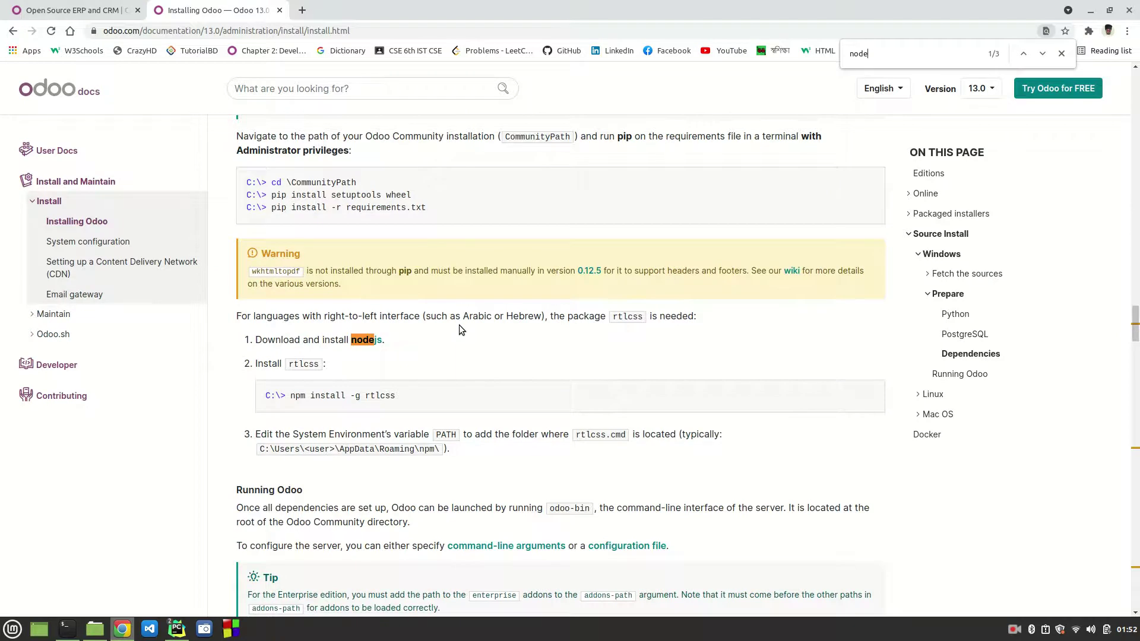
key("Escape")
left_click(482, 338)
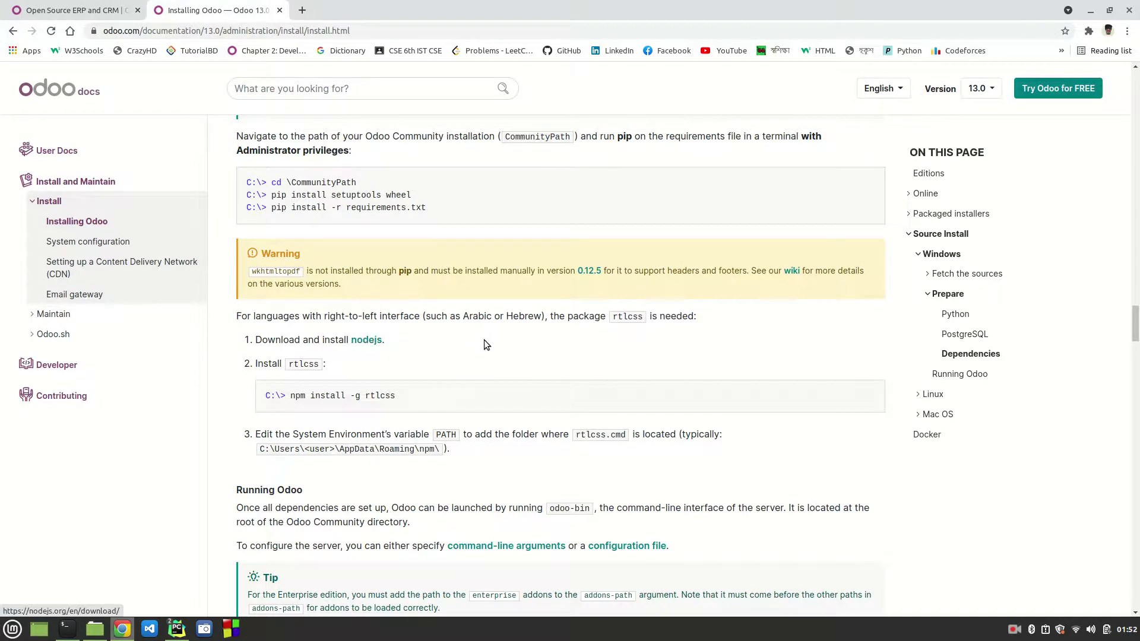
Step: Search Google in a new tab for 'install npm ubuntu'
left_click(302, 10)
type("install ")
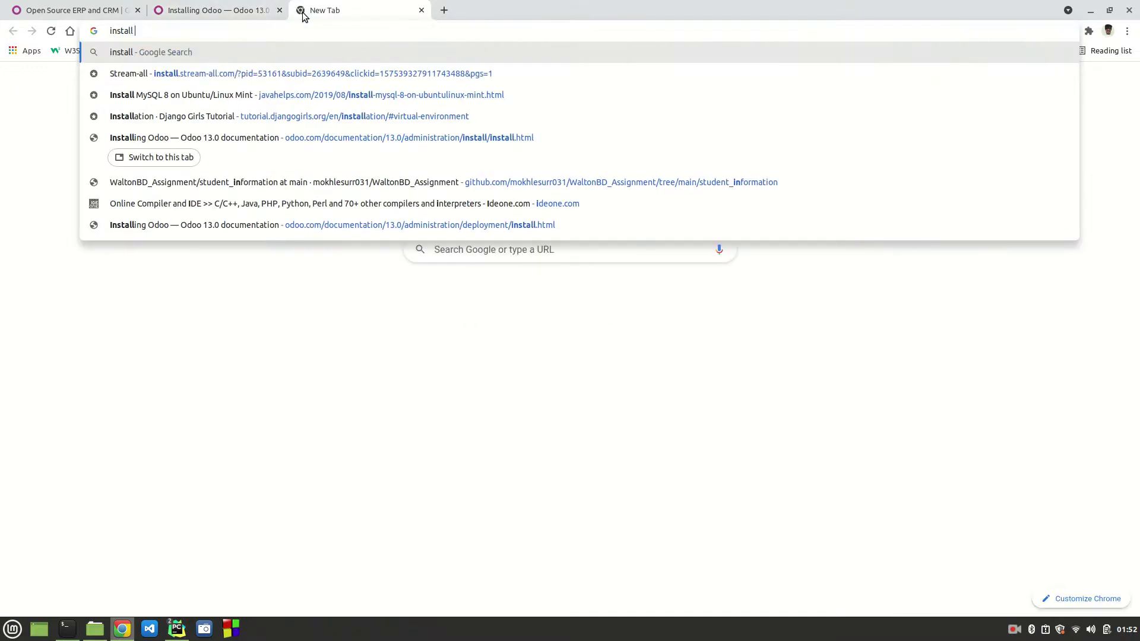
type("npm")
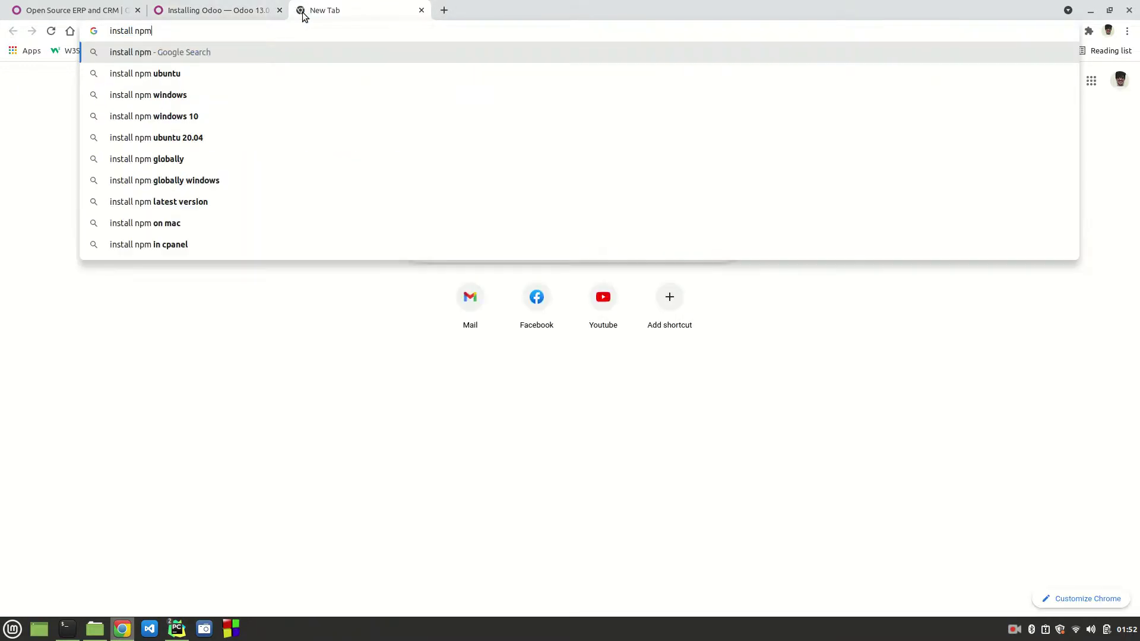
key("Down")
key("Return")
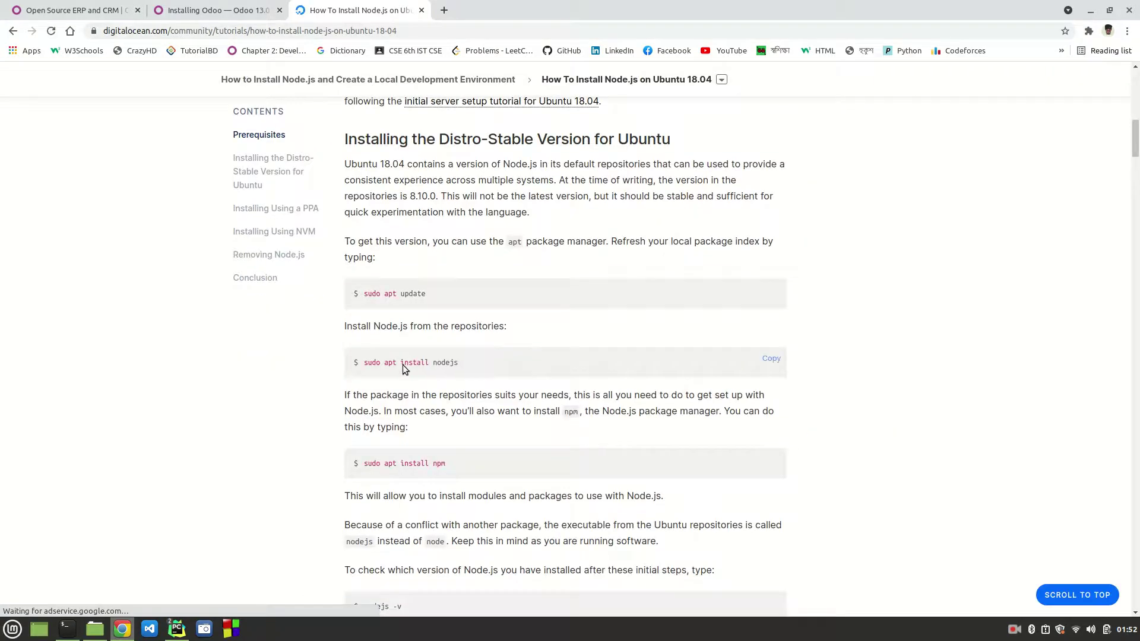
Step: Pick out the sudo apt install npm command in DigitalOcean's Ubuntu 18.04 guide
left_click_drag(451, 468, 367, 465)
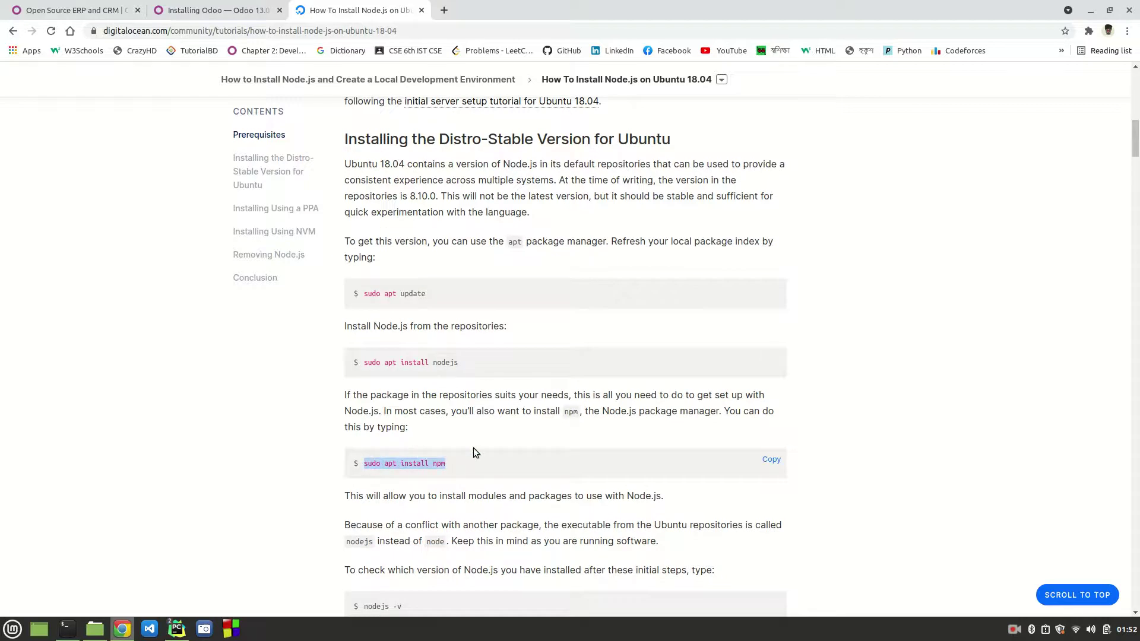
left_click(451, 469)
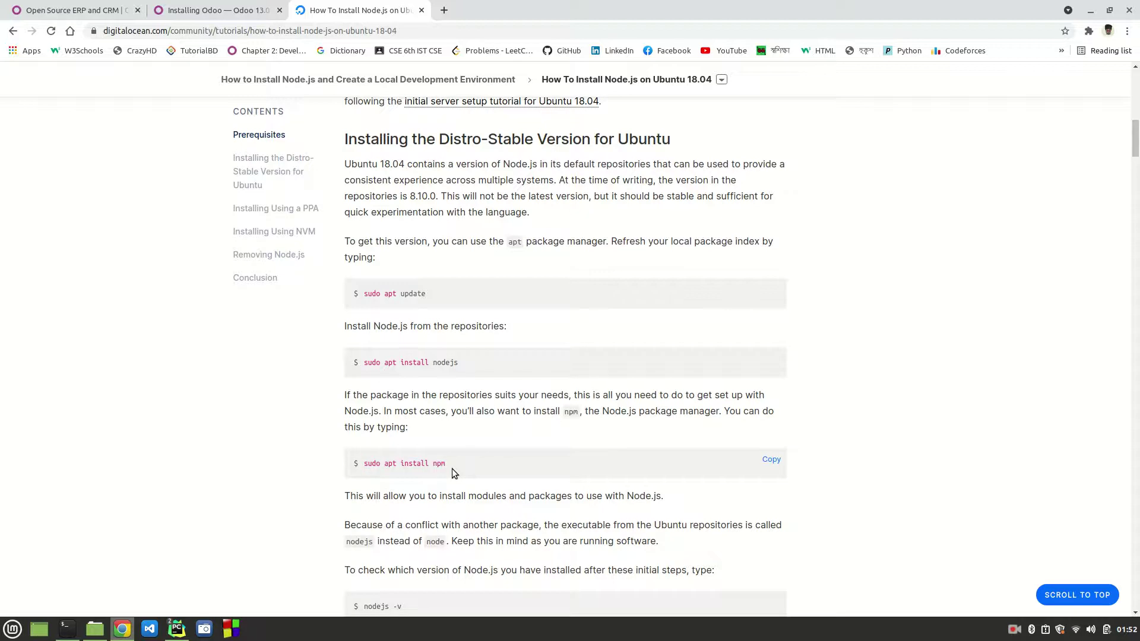
double_click(437, 464)
mouse_move(176, 629)
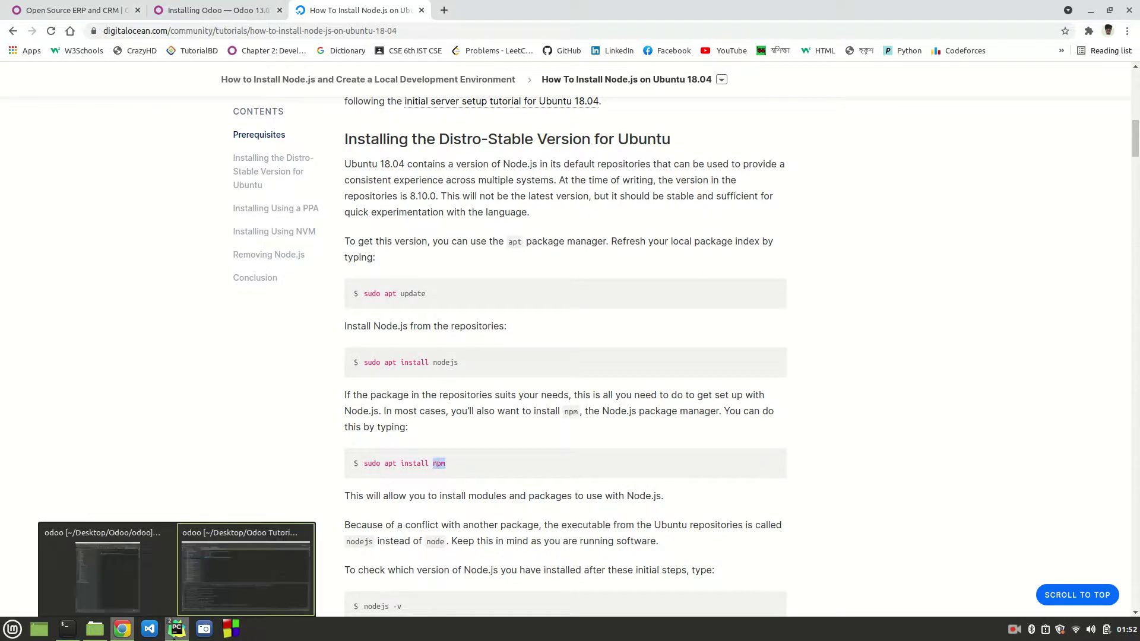
left_click(223, 581)
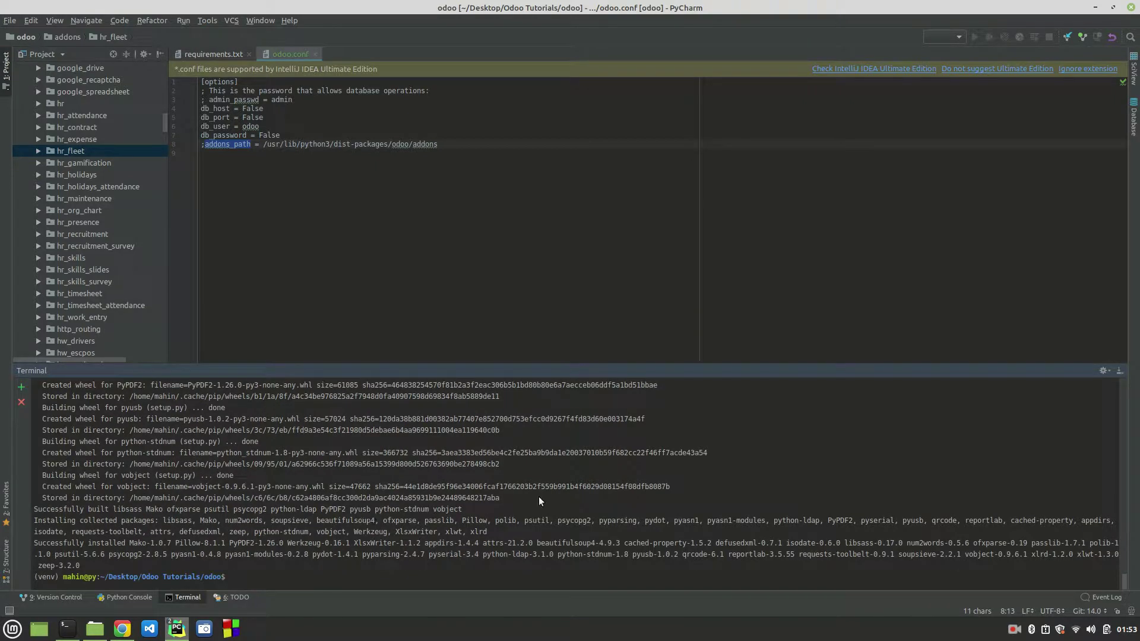
Step: Run 'sudo apt install nodejs' and 'sudo apt install npm'; both report already newest
type("sudo apt install nodejs")
key("Return")
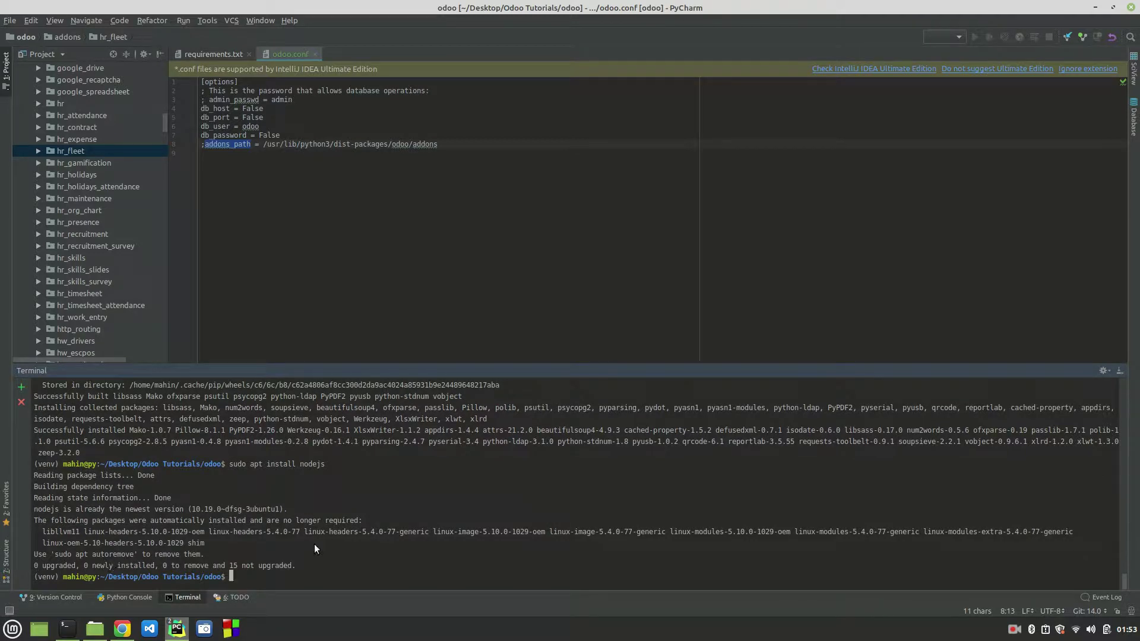
type("sudo apt install npm")
key("Return")
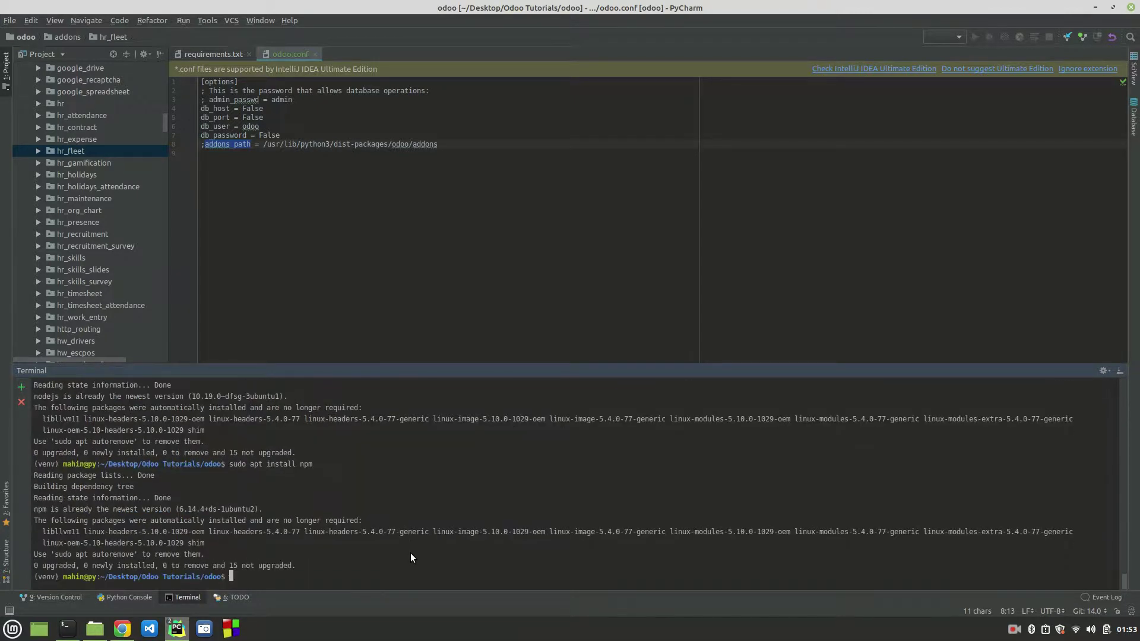
left_click(121, 630)
Step: Select the 'npm install -g rtlcss' command on the Installing Odoo docs tab
scroll(540, 327, "down", 15)
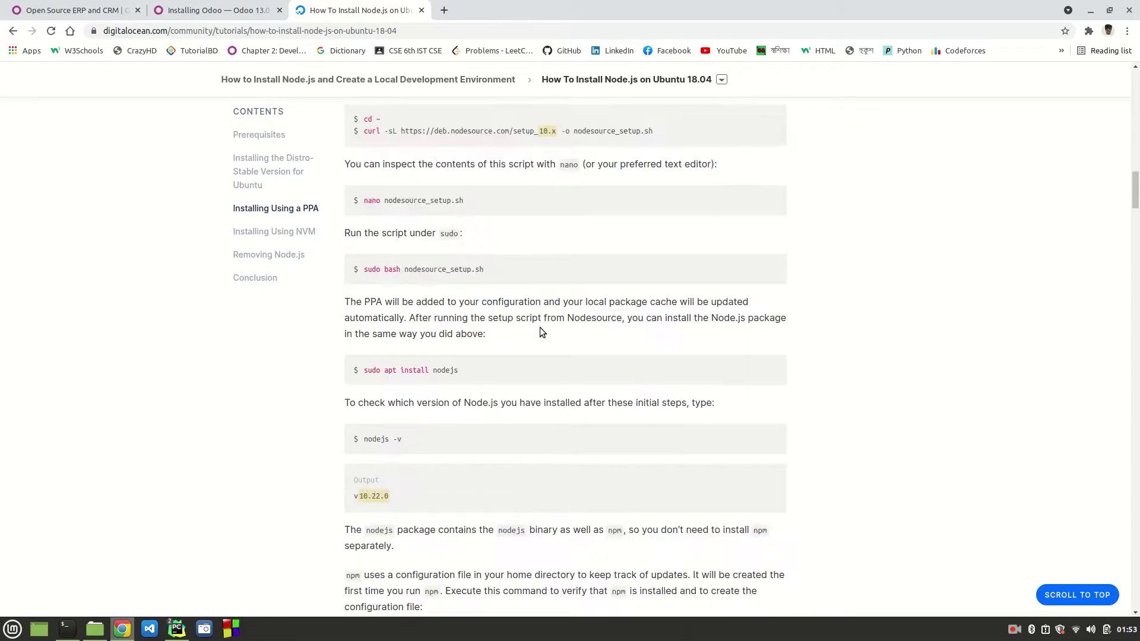
left_click(230, 7)
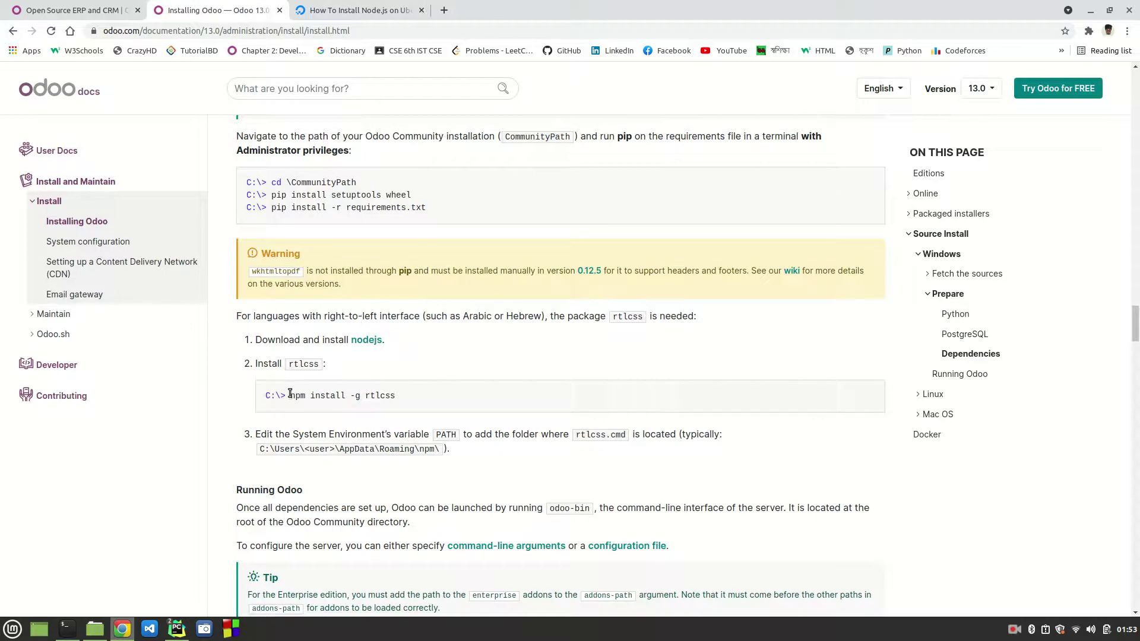
left_click_drag(290, 395, 409, 402)
key("ctrl+c")
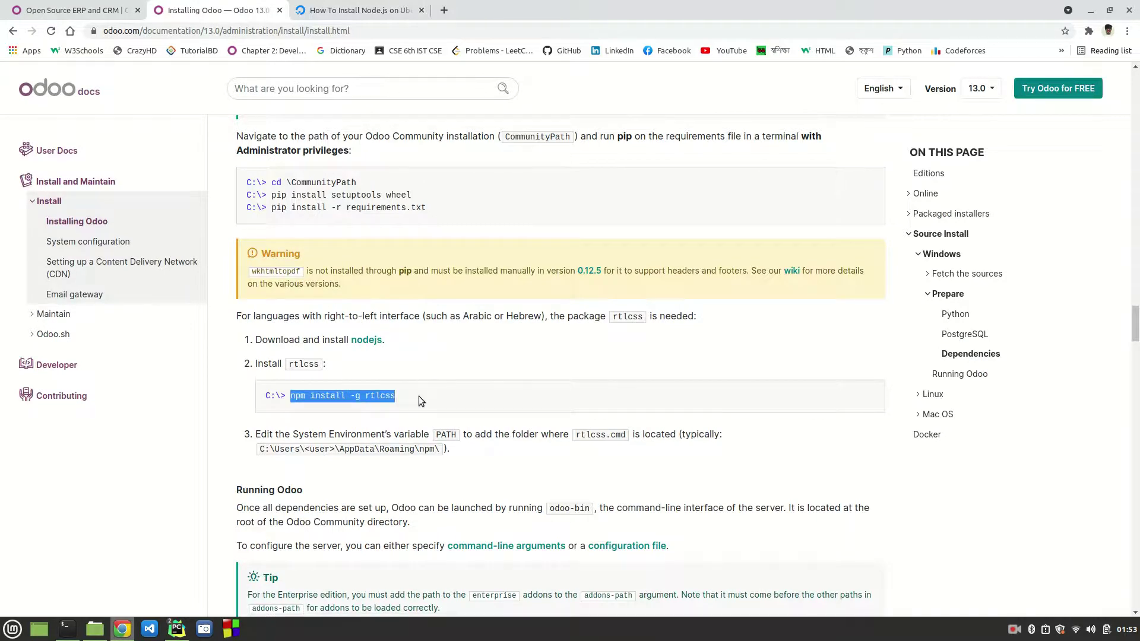
mouse_move(178, 629)
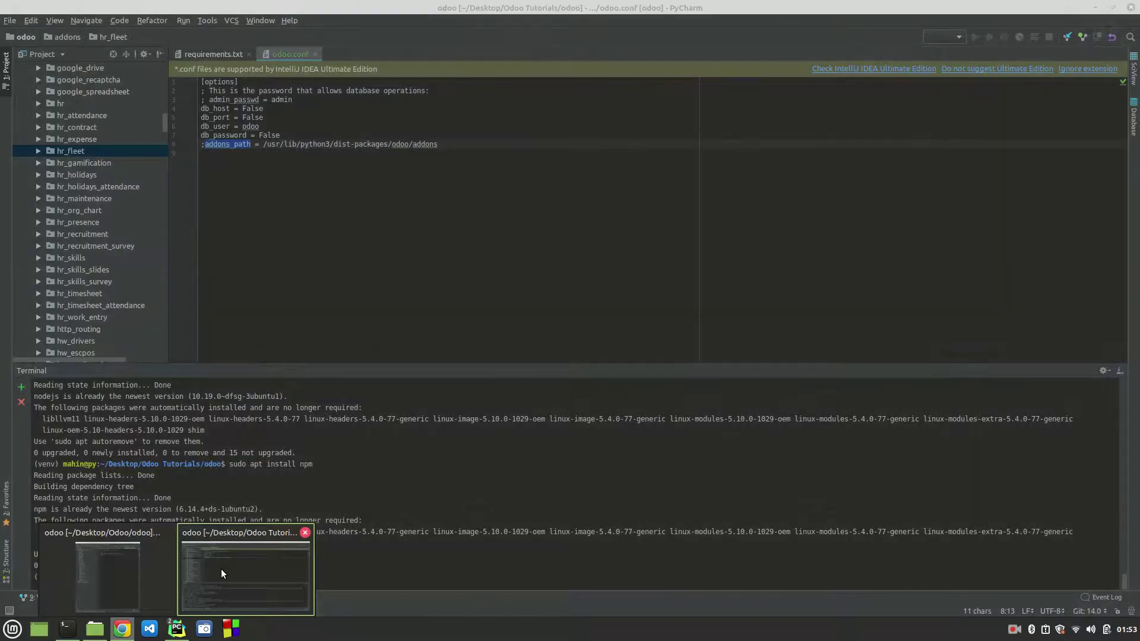
left_click(221, 569)
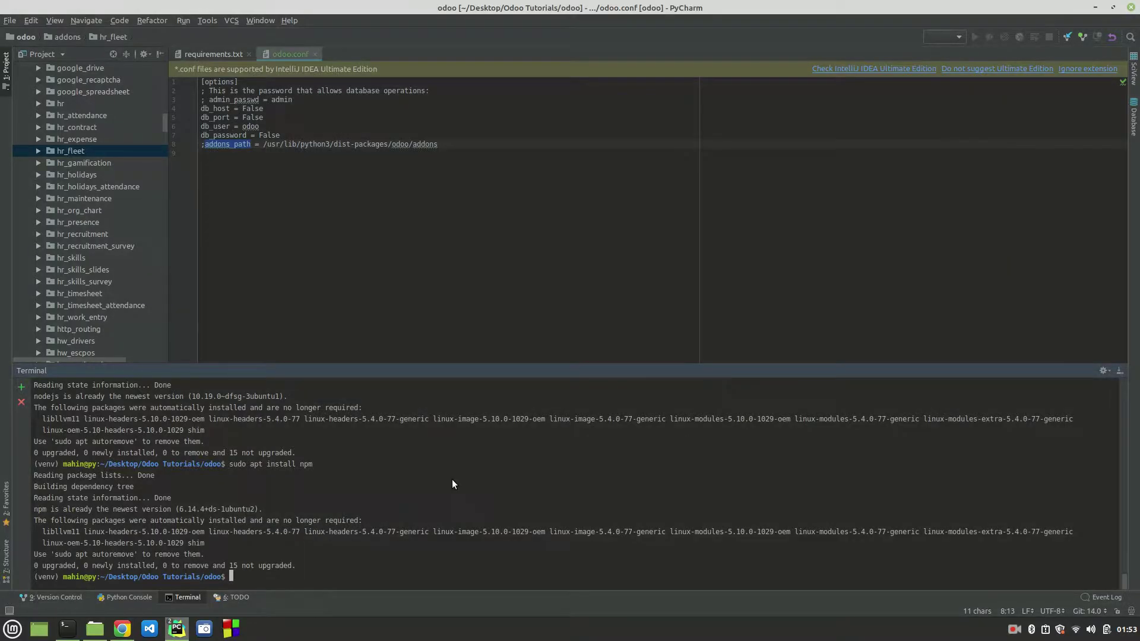
Step: Run 'npm install -g rtlcss', review its EACCES permission error, and clear the terminal
key("ctrl+shift+v")
key("Return")
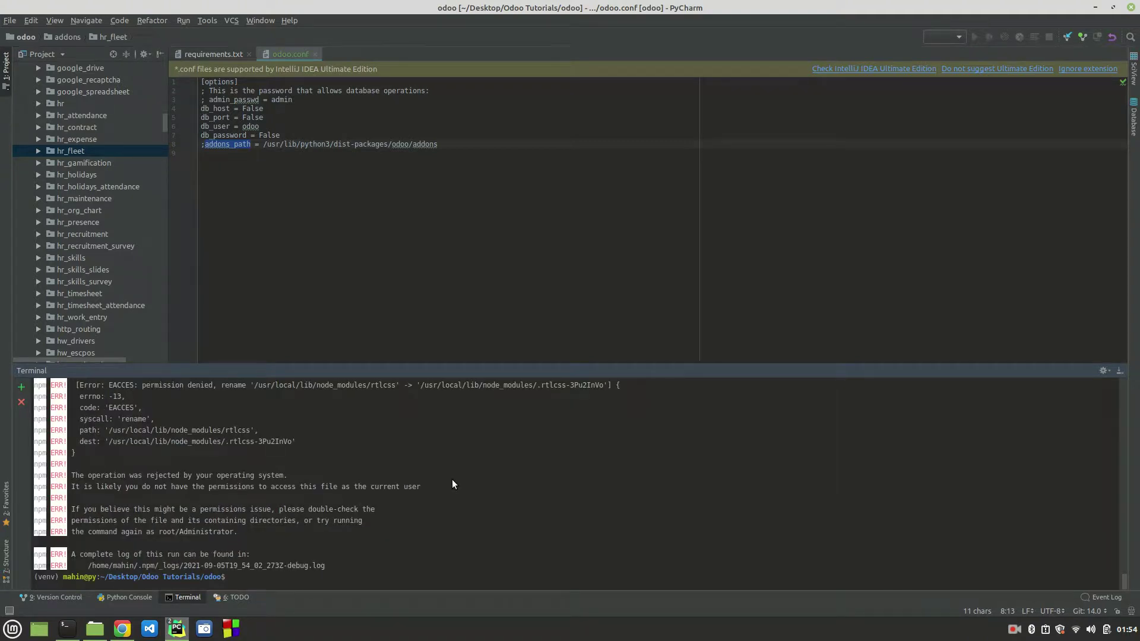
scroll(452, 481, "up", 5)
scroll(451, 479, "down", 5)
key("ctrl+l")
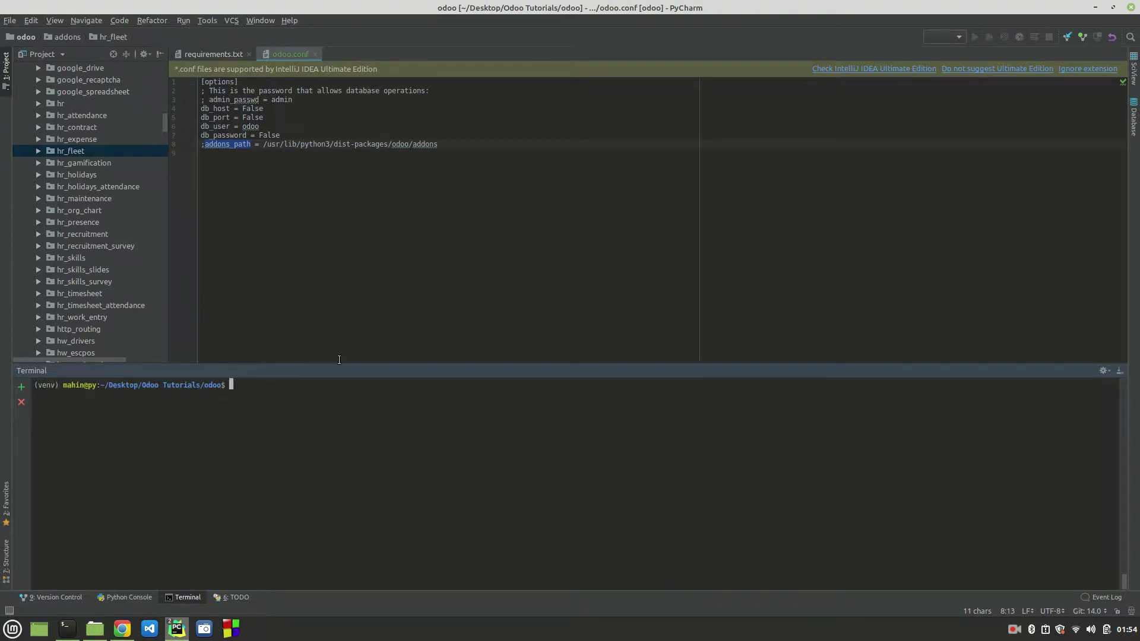
left_click_drag(342, 374, 356, 437)
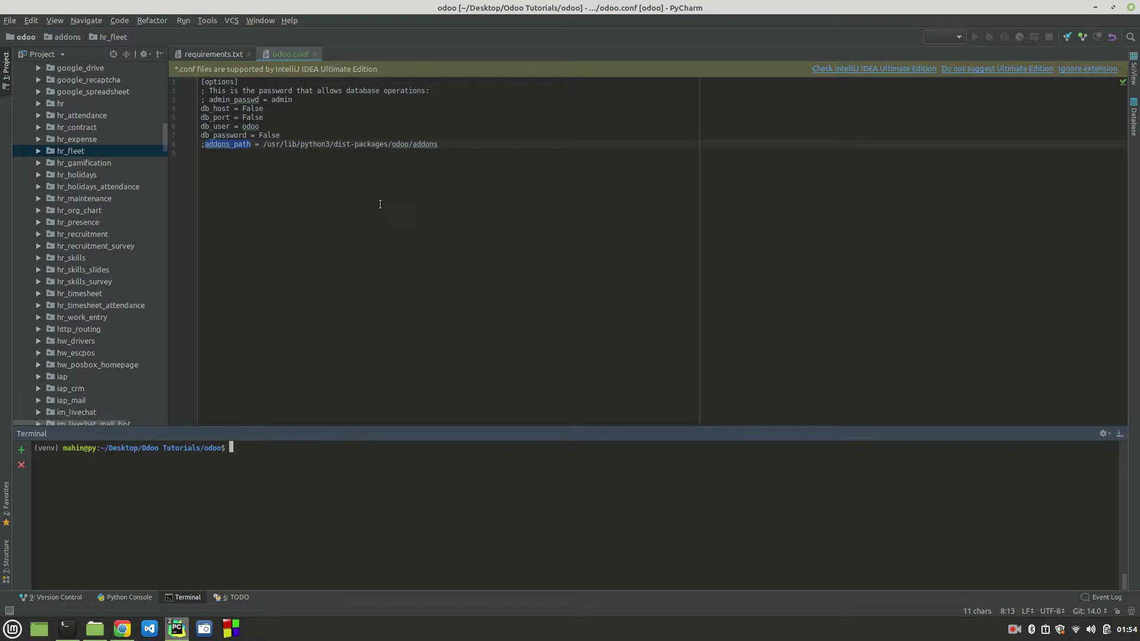
Step: Paste the top-level addons folder's path over the old addons_path value on line 8
scroll(133, 179, "up", 20)
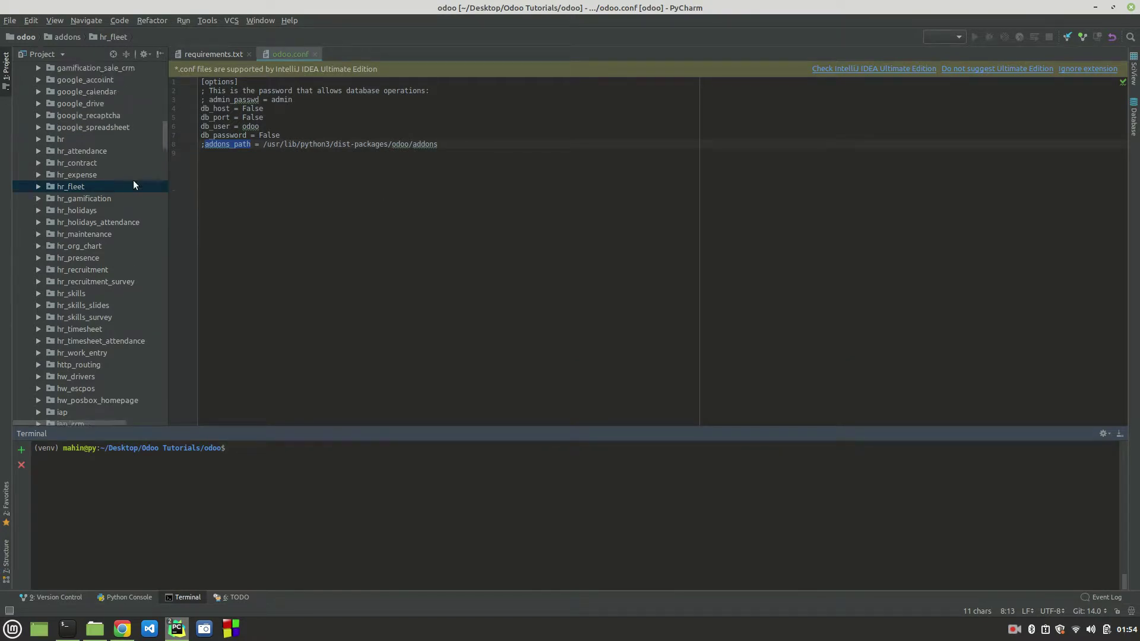
double_click(231, 143)
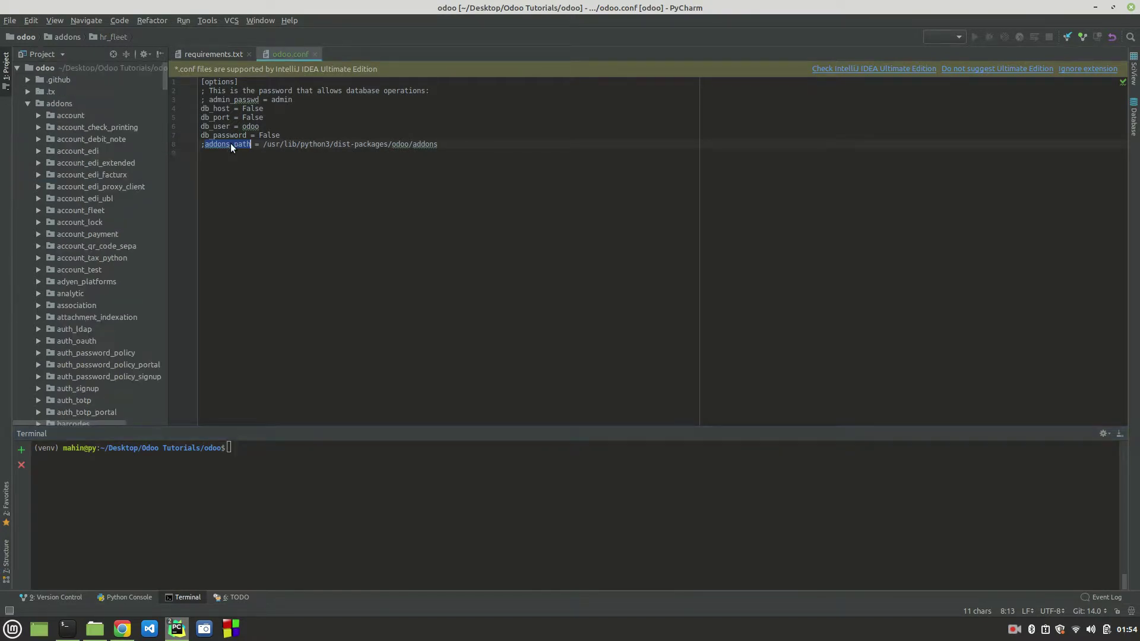
left_click(26, 103)
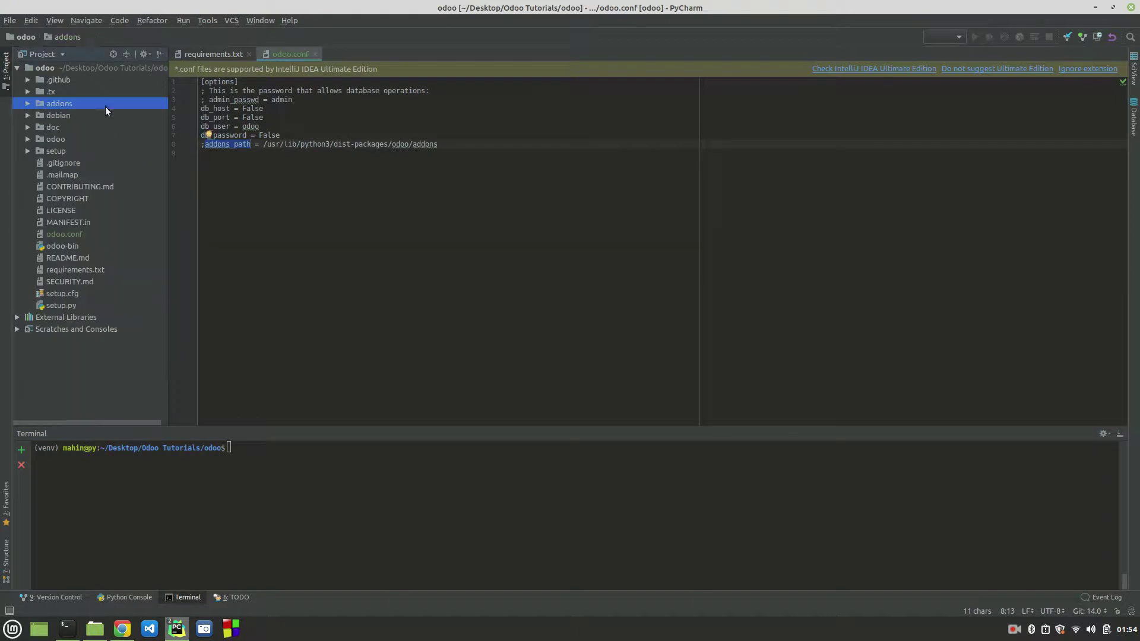
left_click(339, 145)
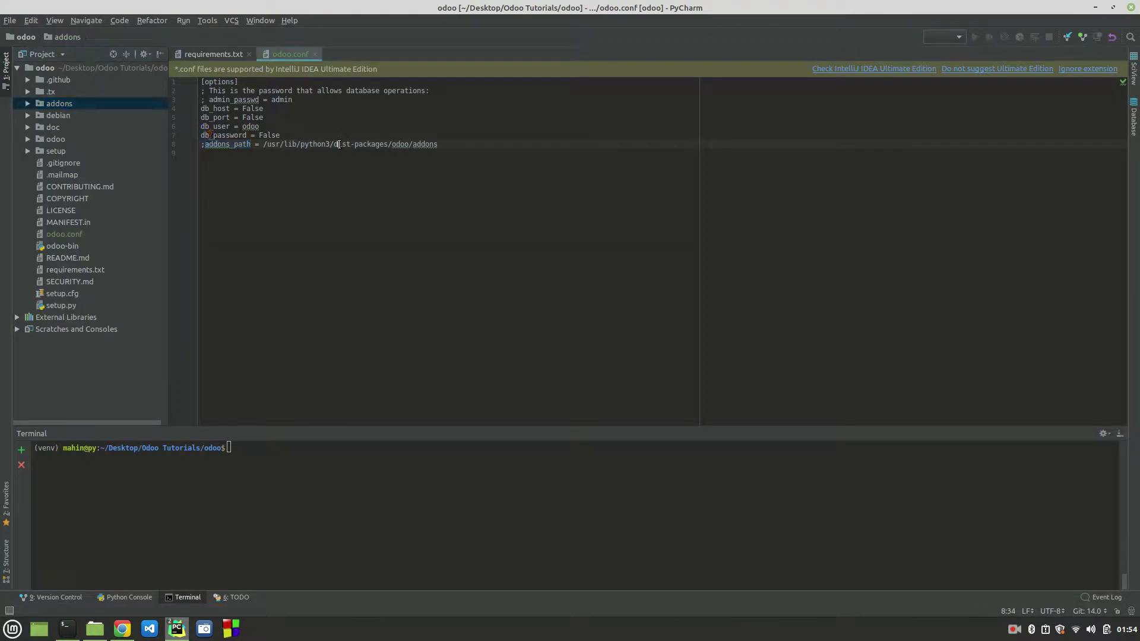
right_click(59, 103)
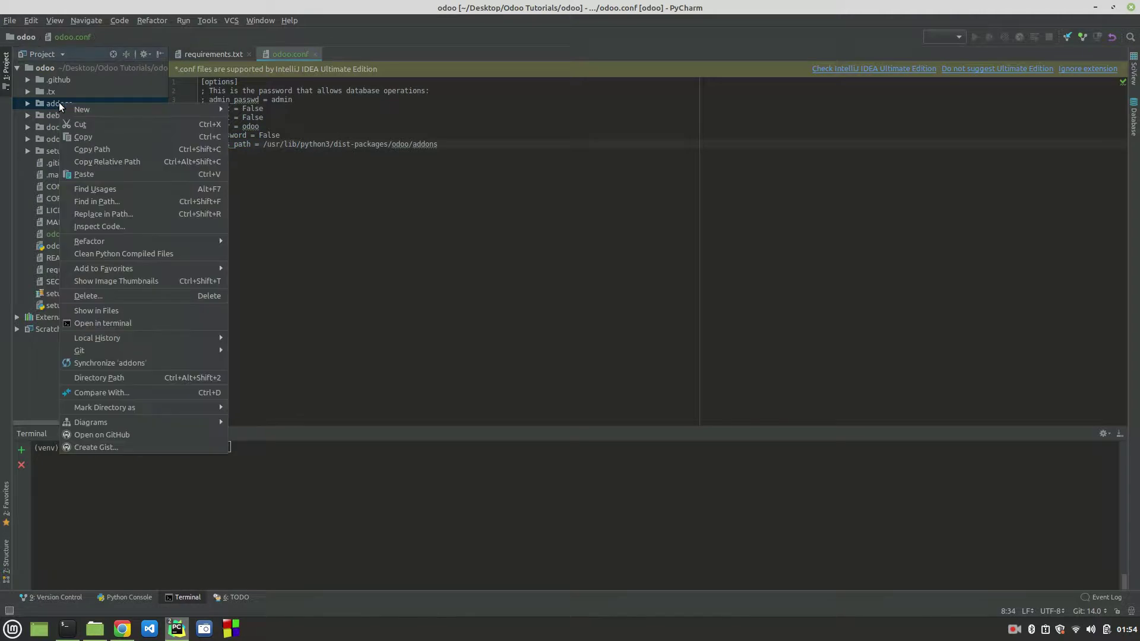
left_click(84, 151)
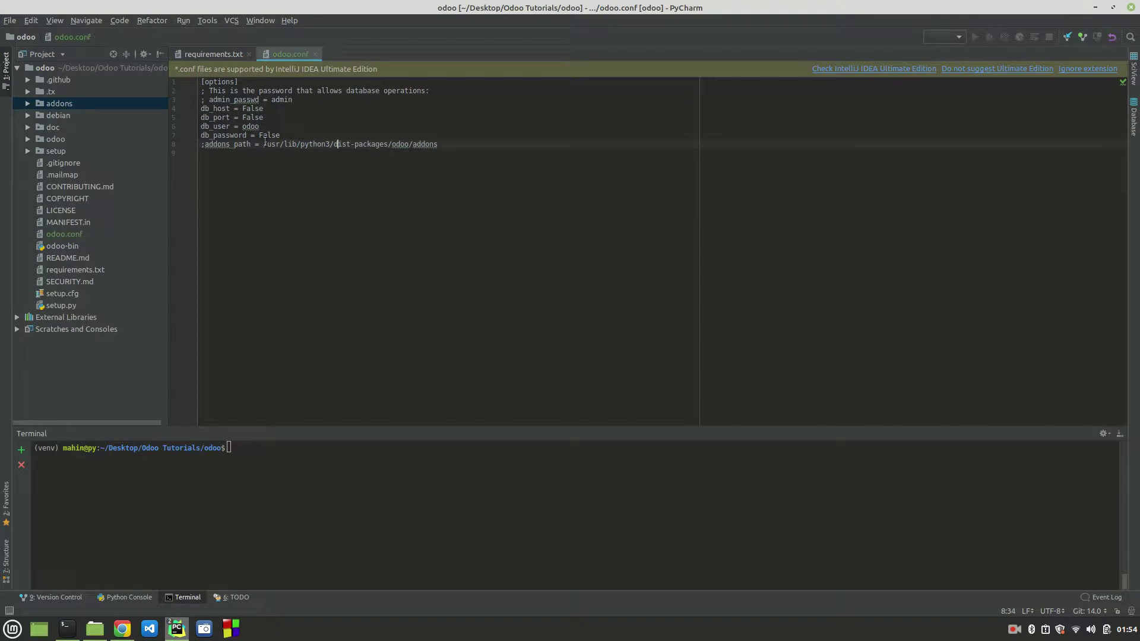
left_click_drag(263, 143, 468, 145)
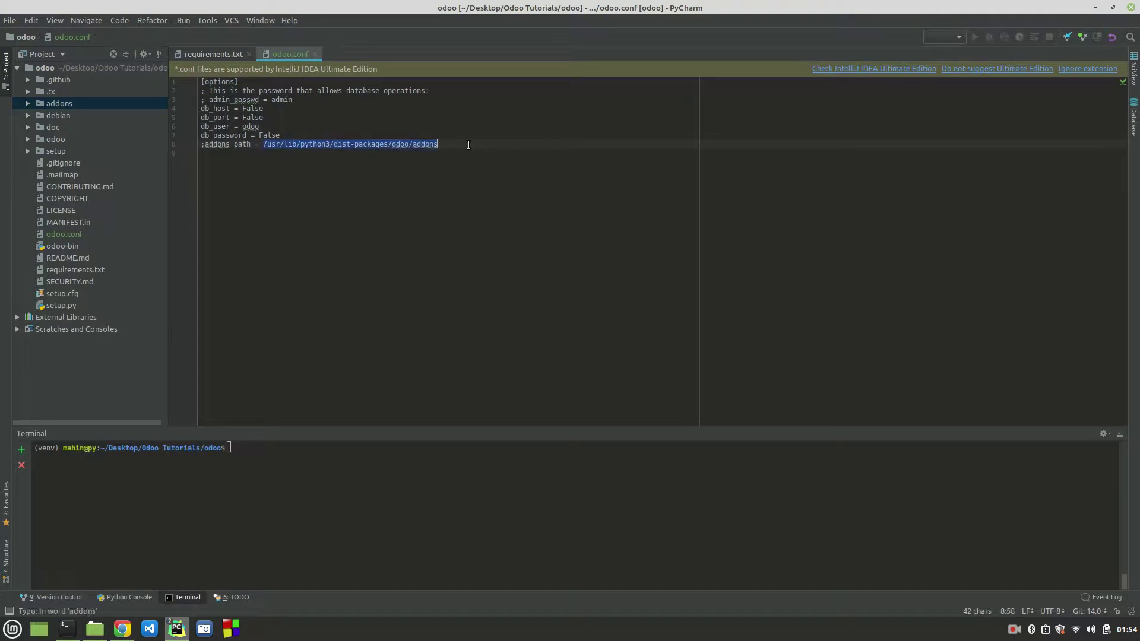
key("ctrl+v")
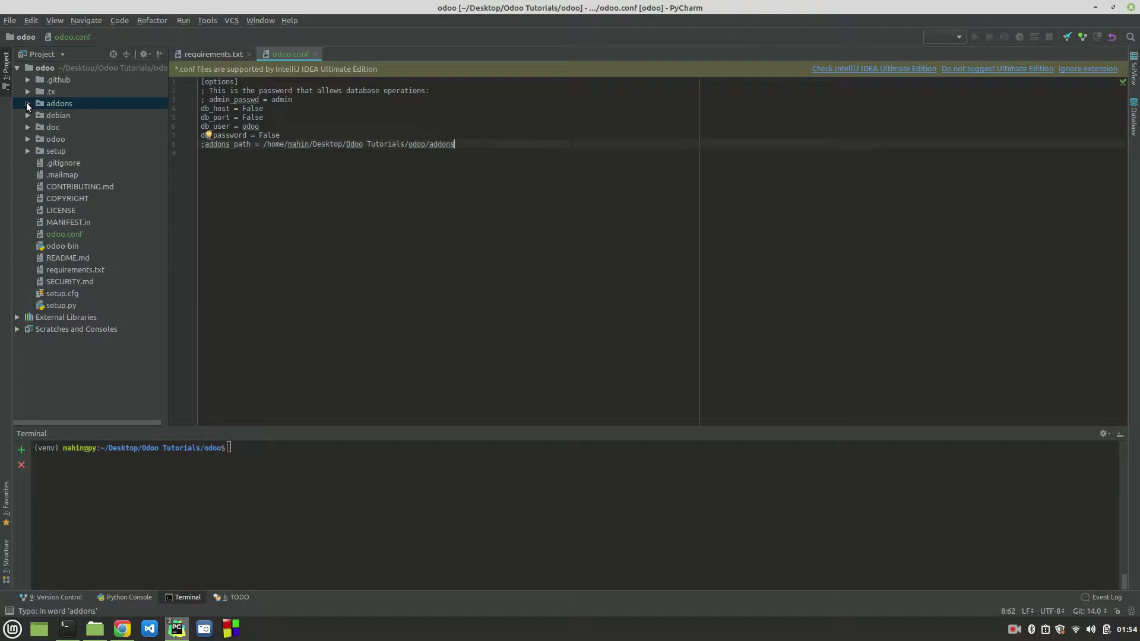
Step: Compare against the odoo package tree, recopy the addons folder path, and recheck line 8
left_click(28, 139)
left_click(40, 151)
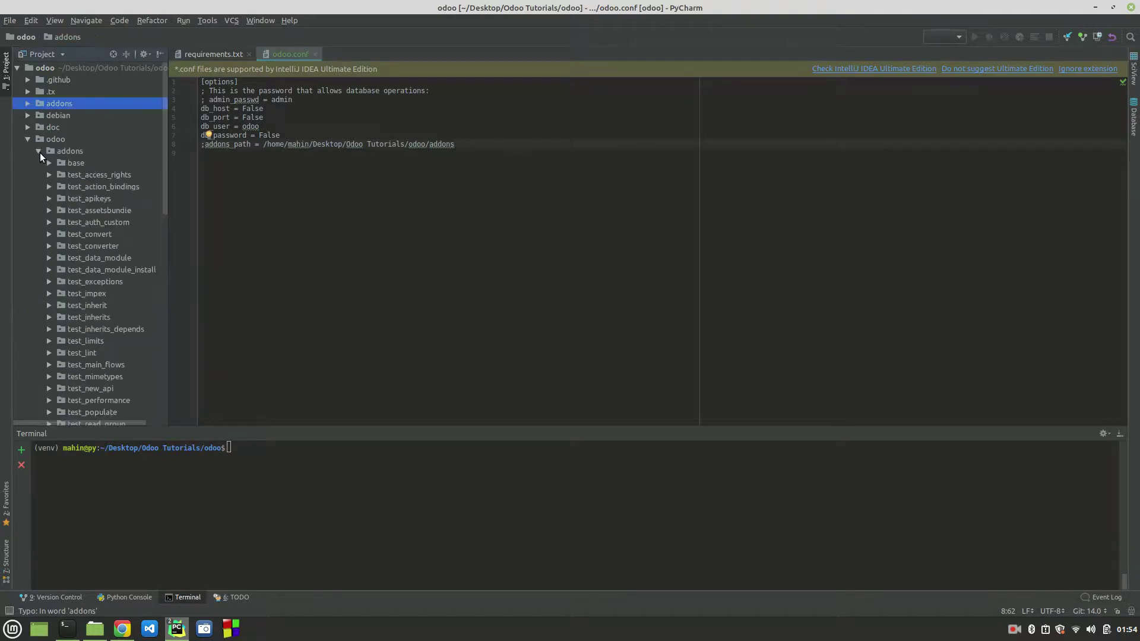
left_click(39, 151)
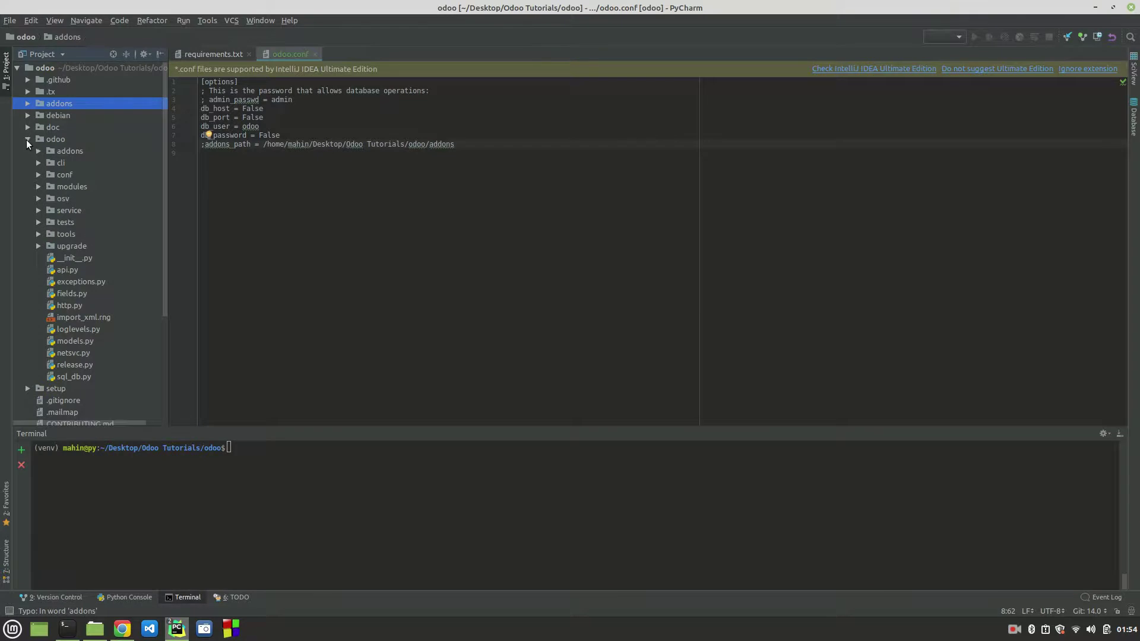
left_click(27, 139)
left_click(44, 67)
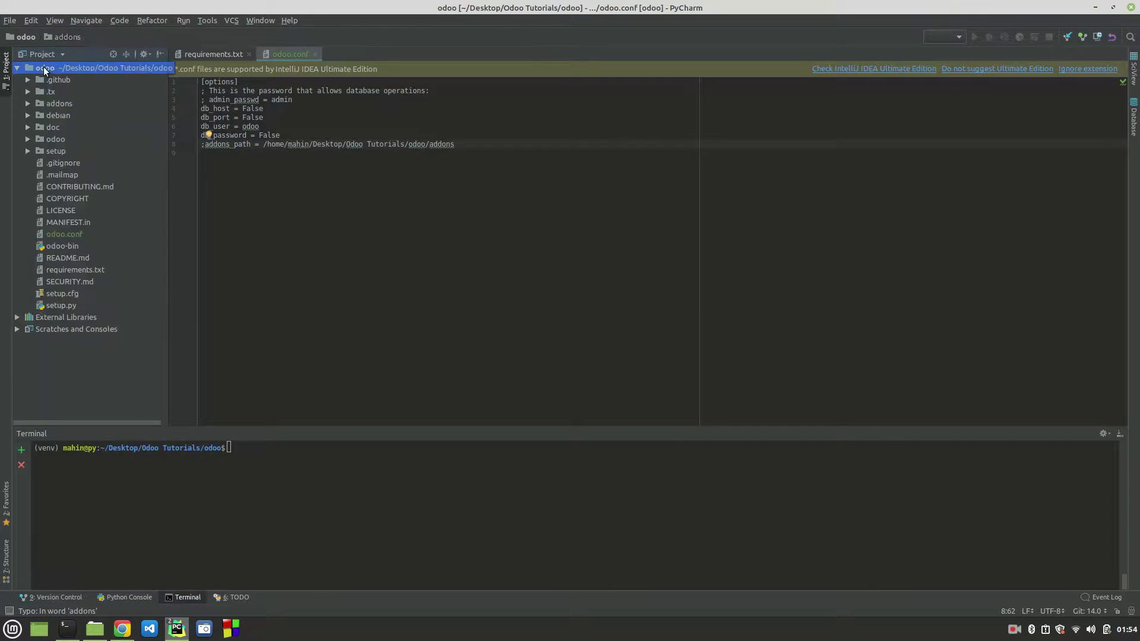
left_click(44, 103)
right_click(44, 103)
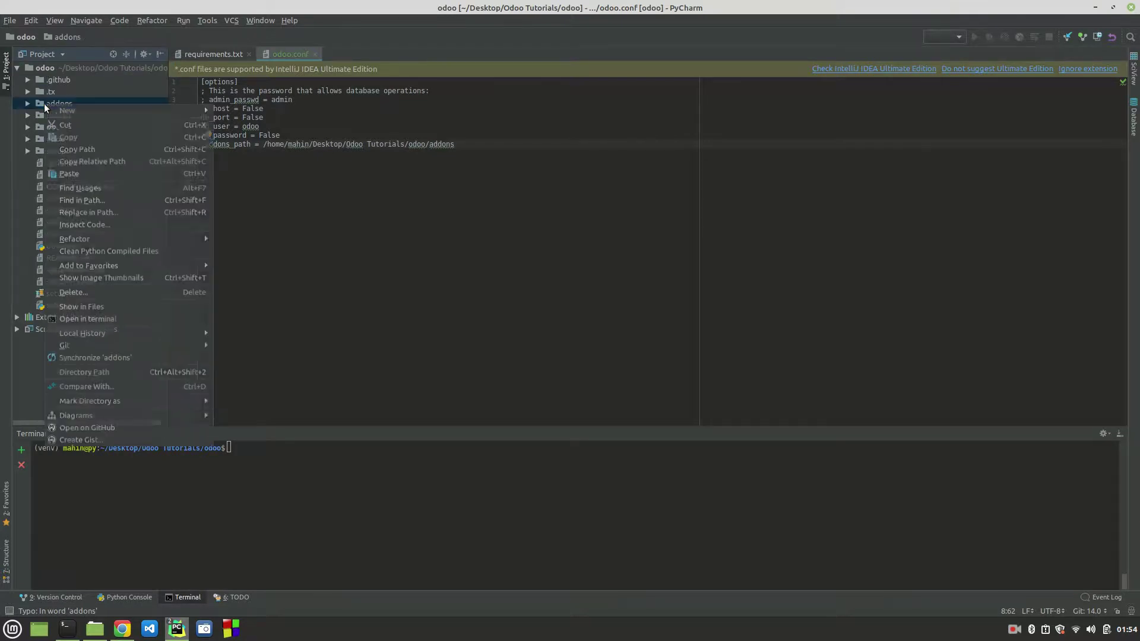
left_click(89, 151)
left_click_drag(265, 147, 464, 143)
left_click(464, 143)
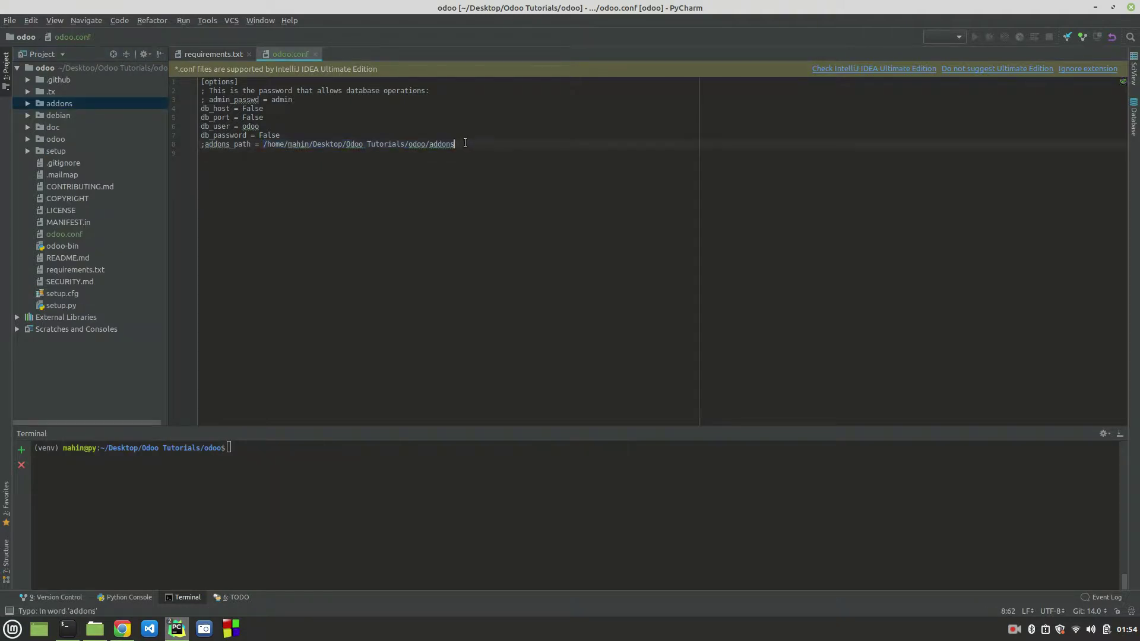
left_click(204, 144)
Step: Uncomment addons_path and set db_host to localhost and db_port to 5432
key("BackSpace")
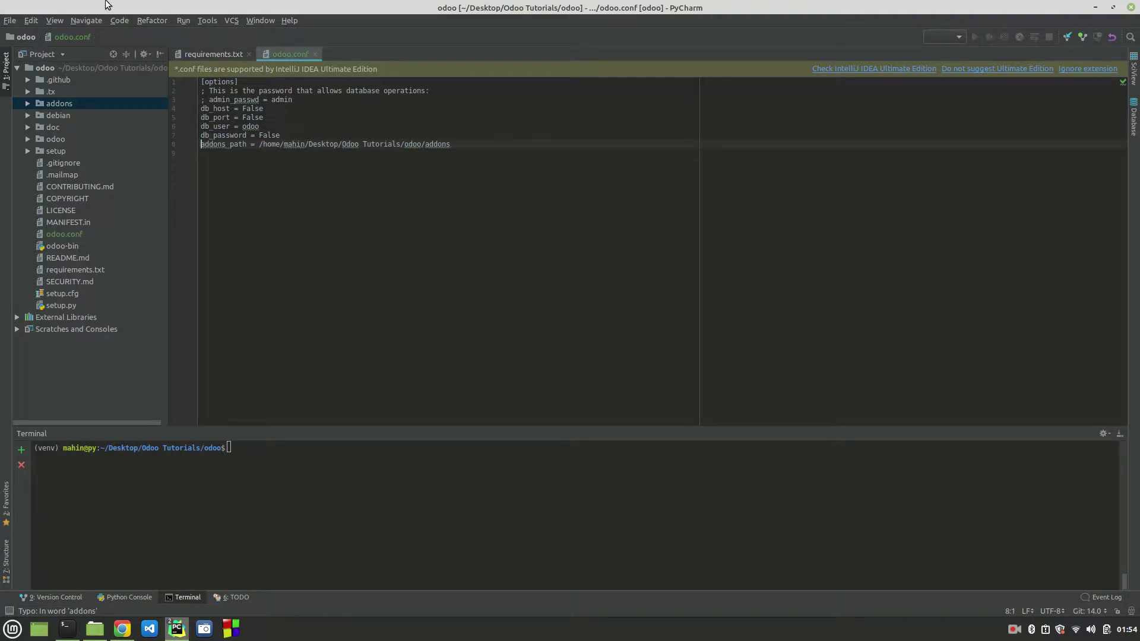
double_click(247, 100)
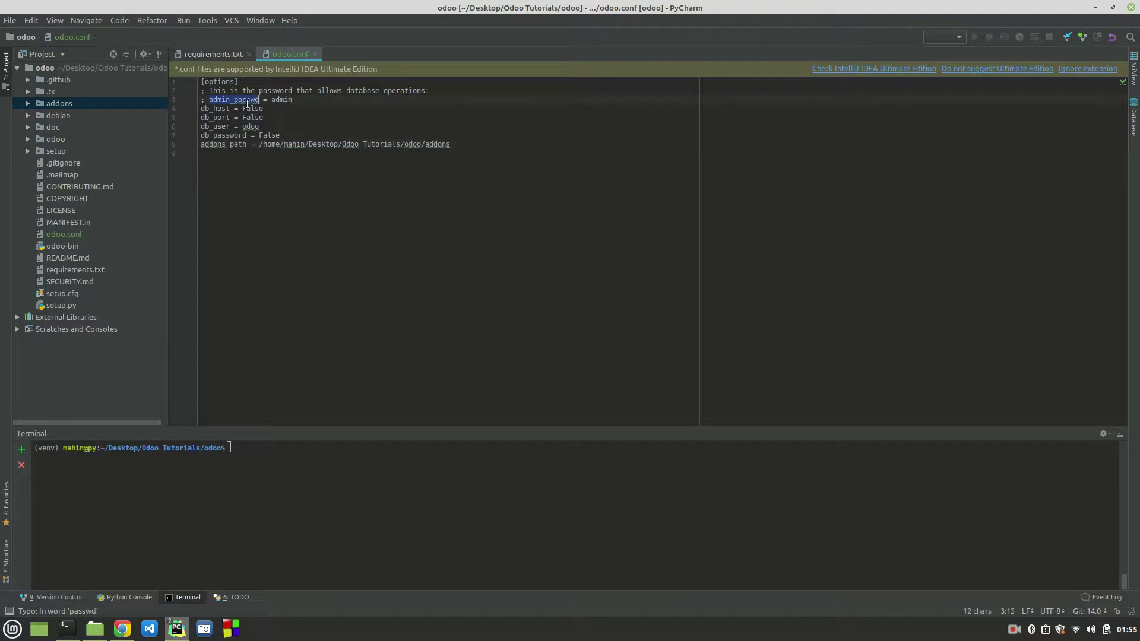
double_click(256, 109)
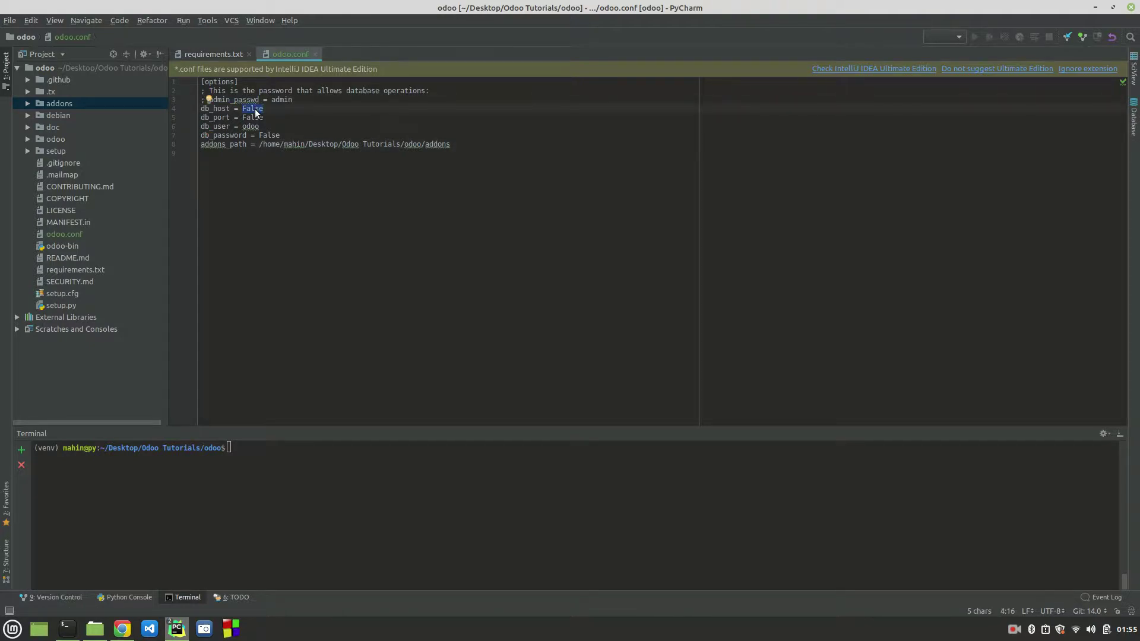
type("localhost")
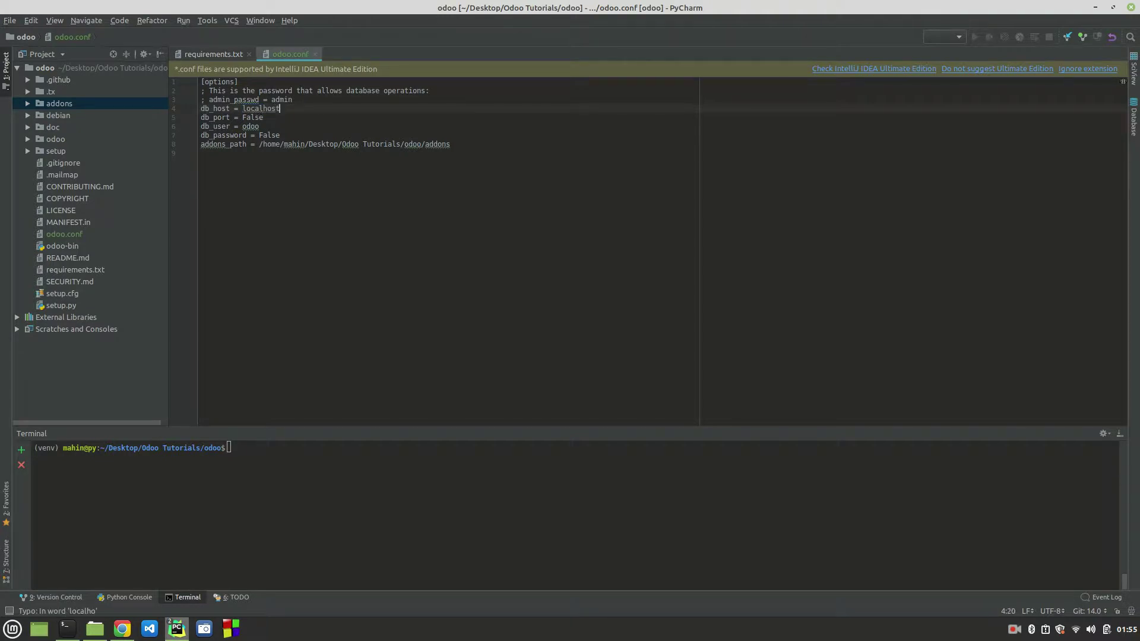
double_click(255, 119)
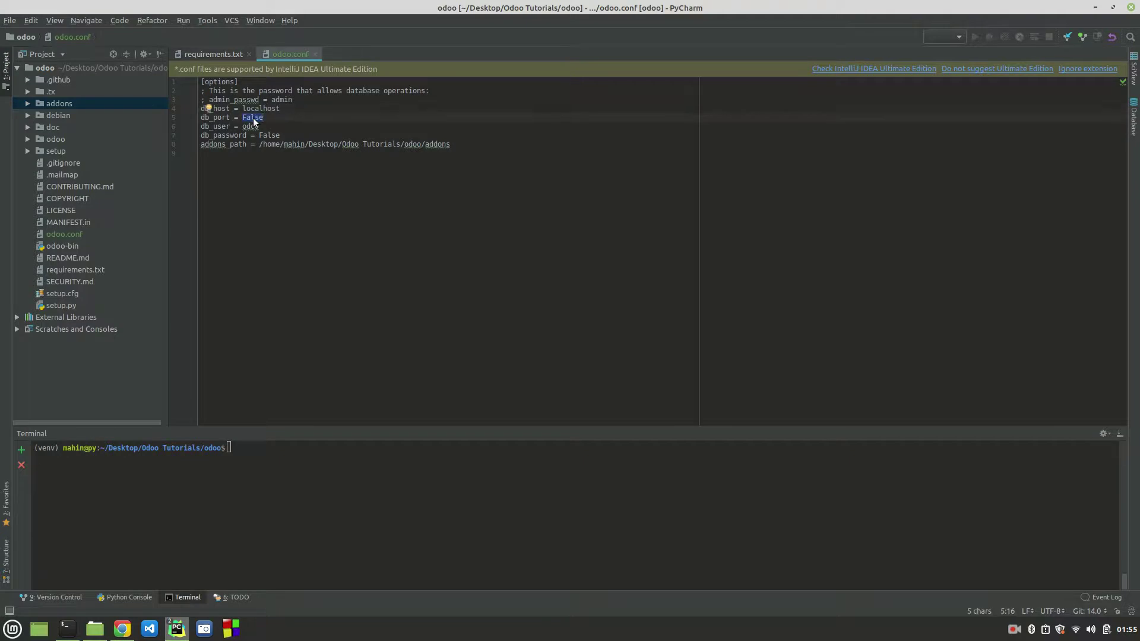
type("5432")
Step: Set db_user to odoo13 and fill in the database password, checking the other project's odoo.conf
left_click(250, 126)
double_click(249, 126)
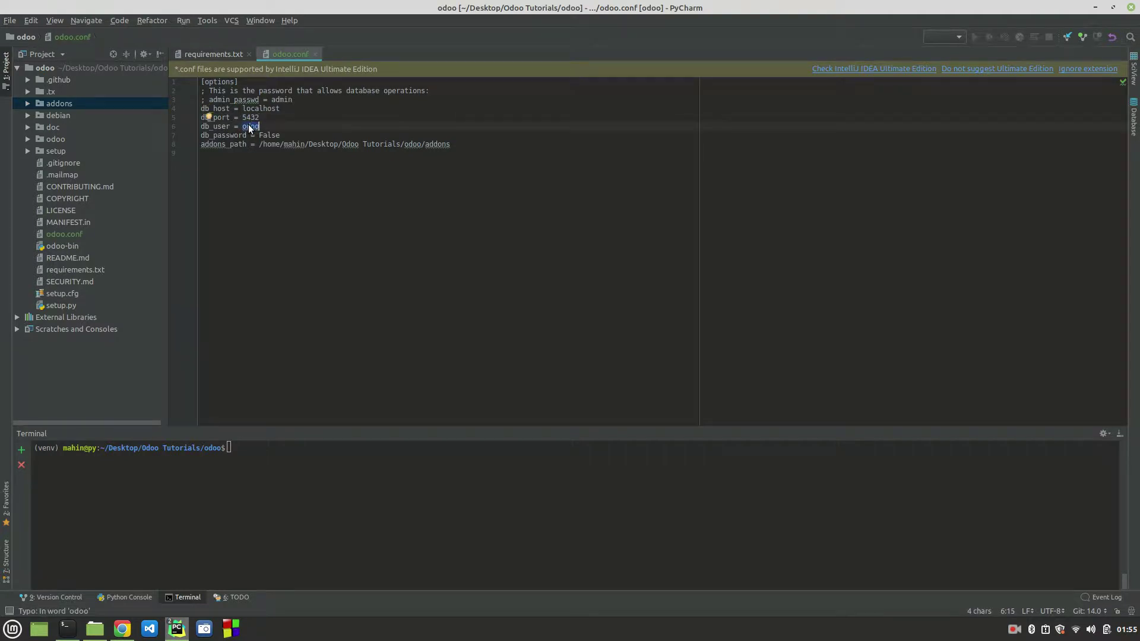
key("super+Left")
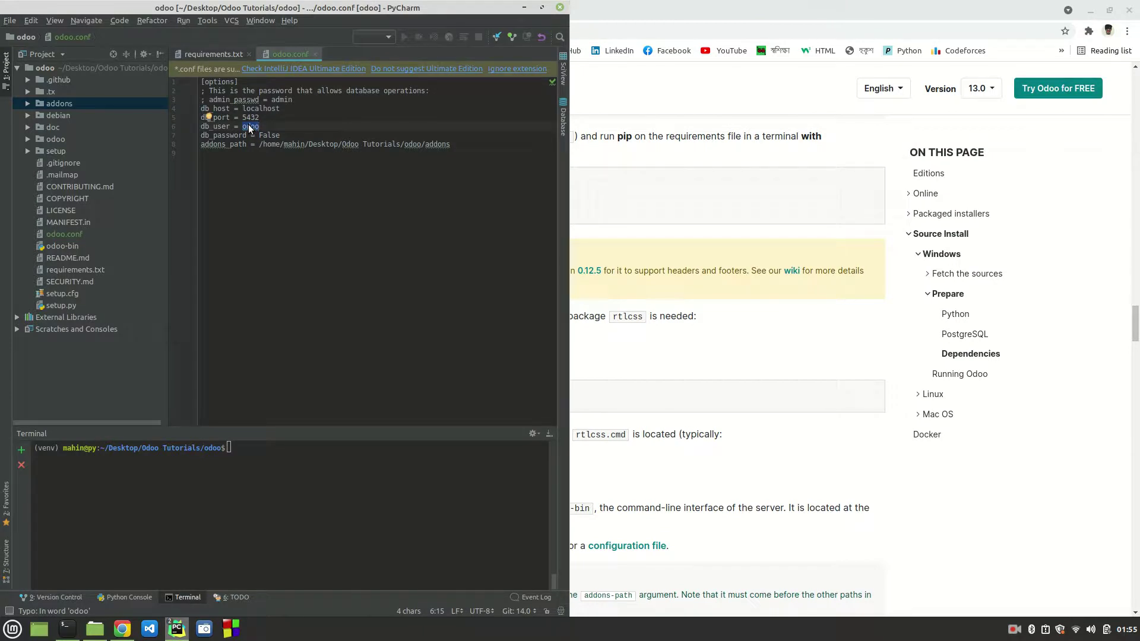
mouse_move(177, 628)
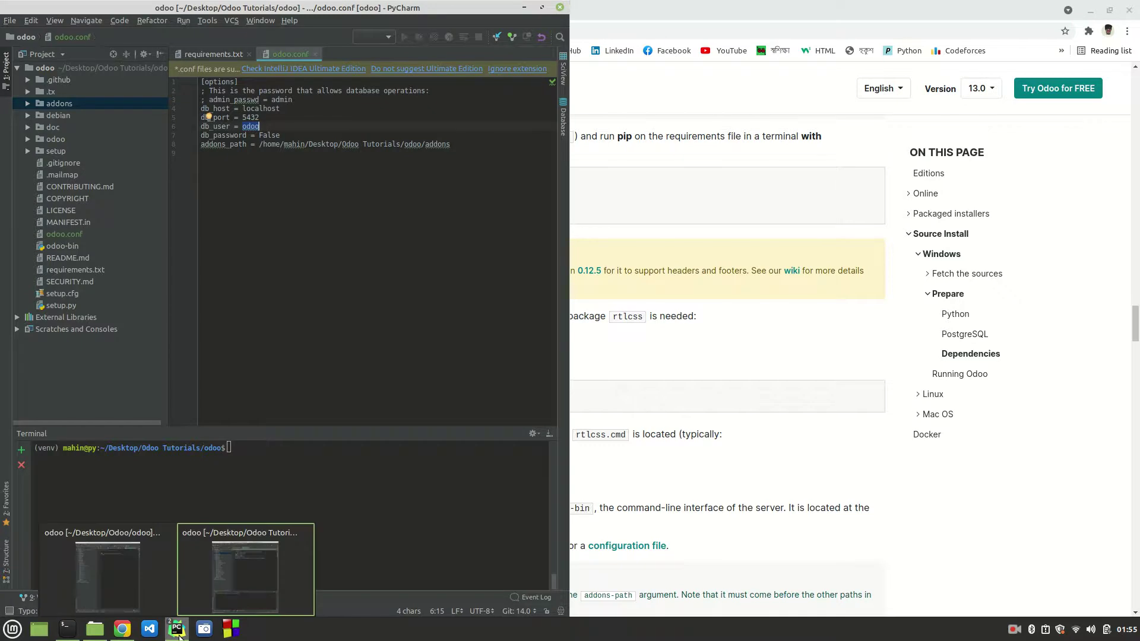
left_click(98, 544)
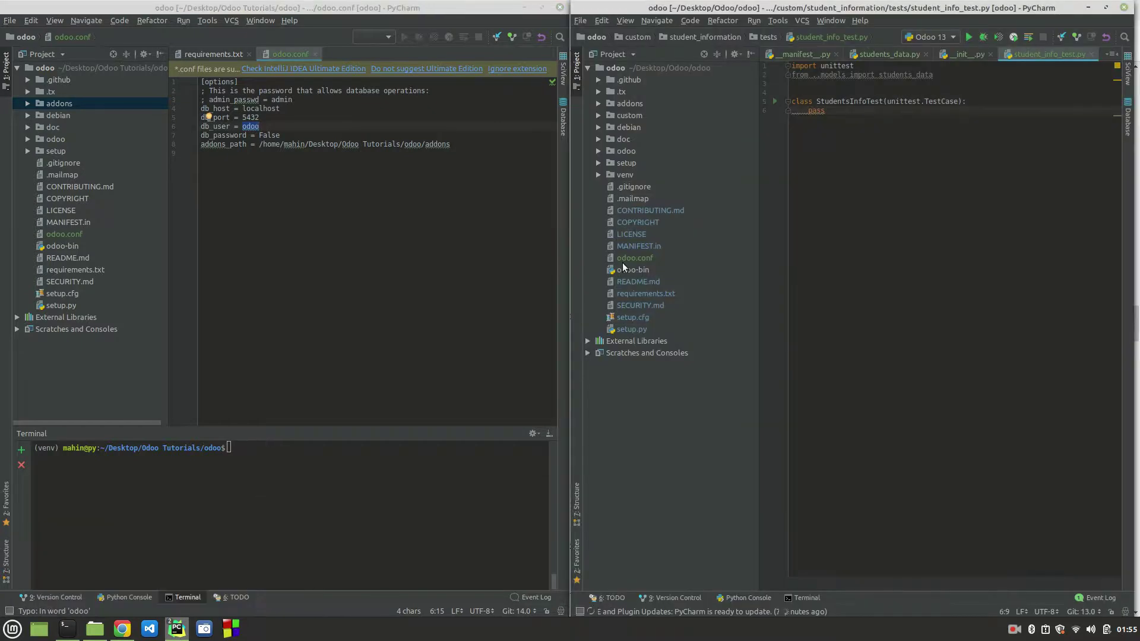
double_click(643, 255)
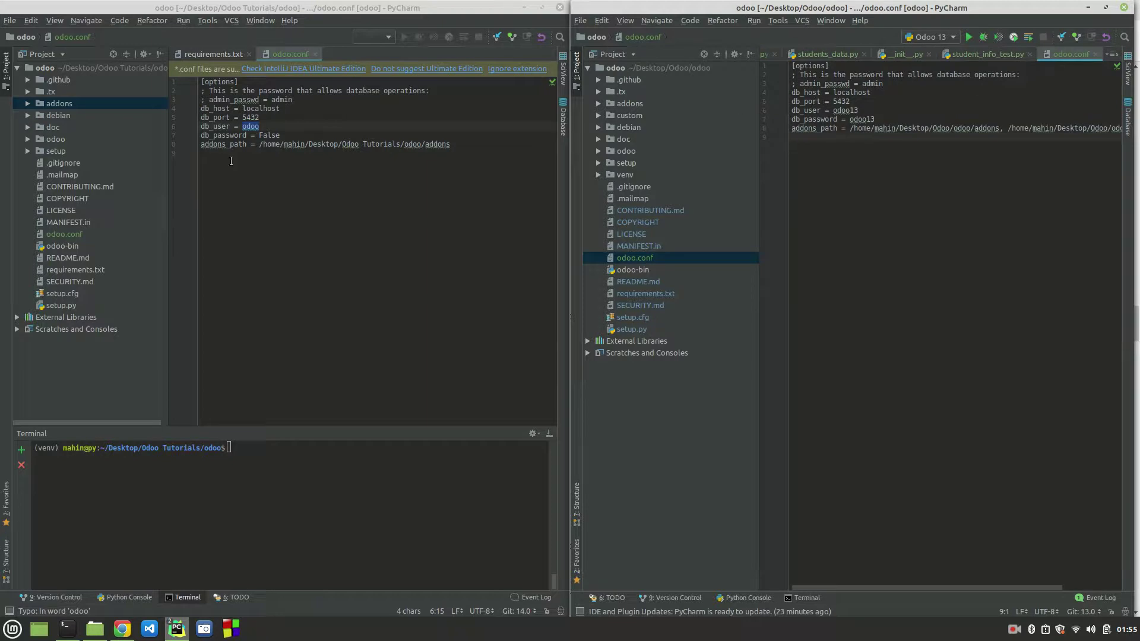
left_click(253, 126)
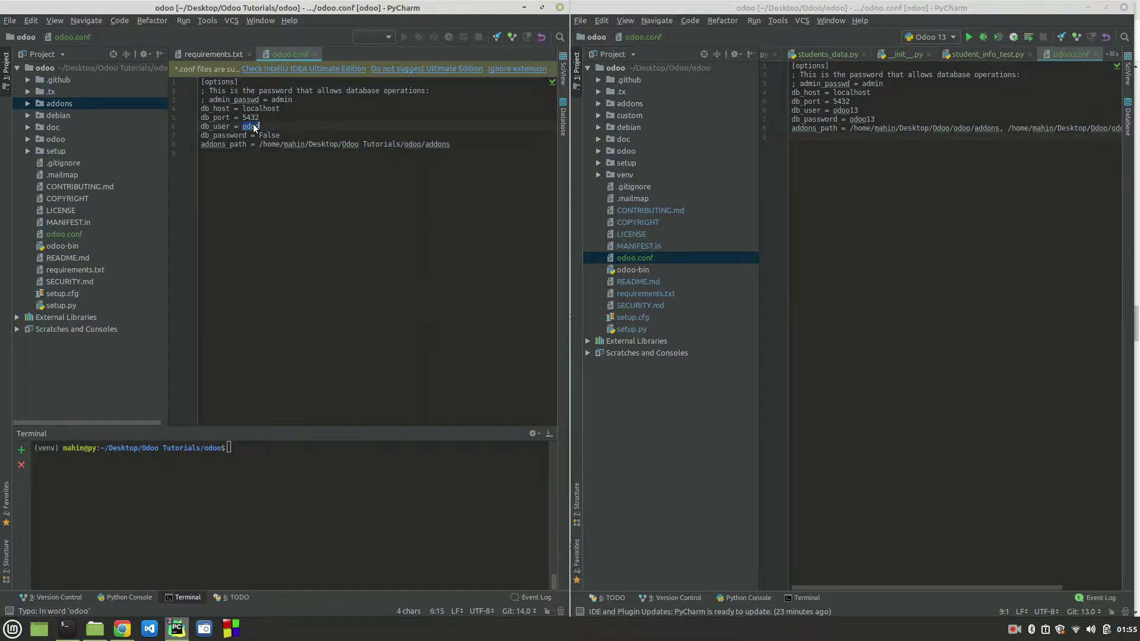
type("odoo13")
double_click(271, 135)
type("odoo13")
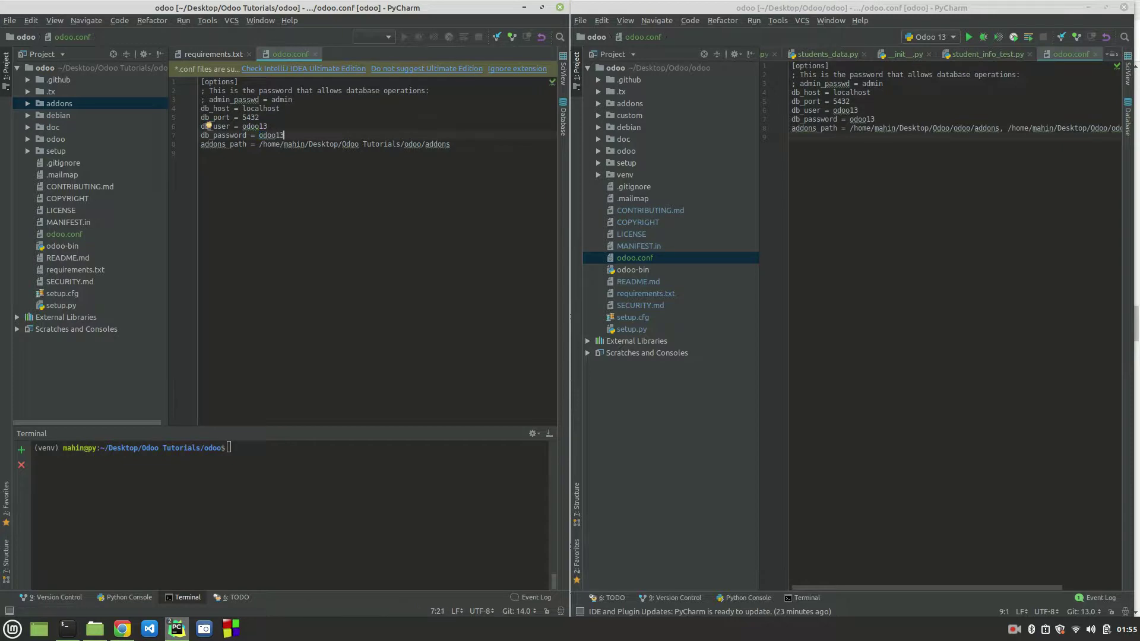
left_click(351, 168)
left_click(1087, 7)
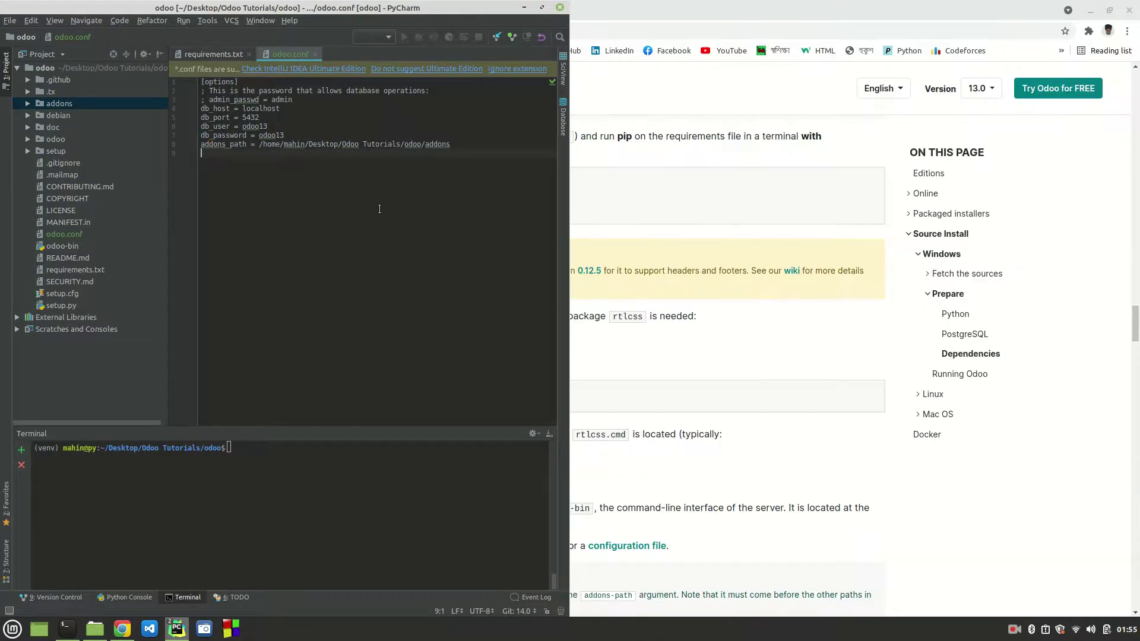
left_click(544, 12)
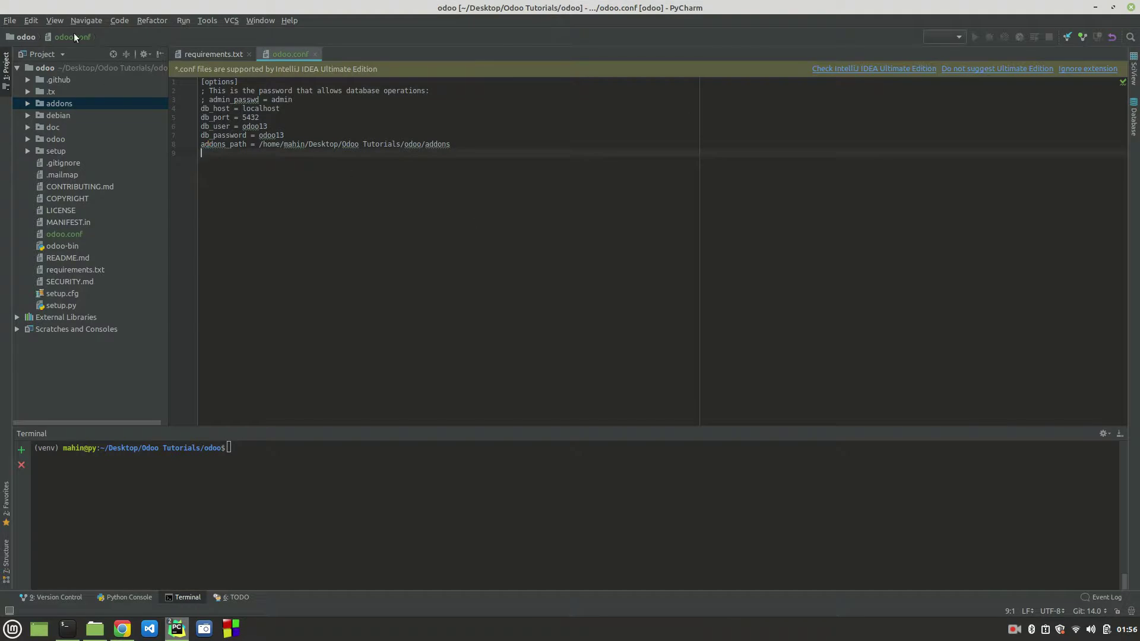
Step: Open Run/Debug Configurations, start adding one, then cancel without saving
left_click(960, 37)
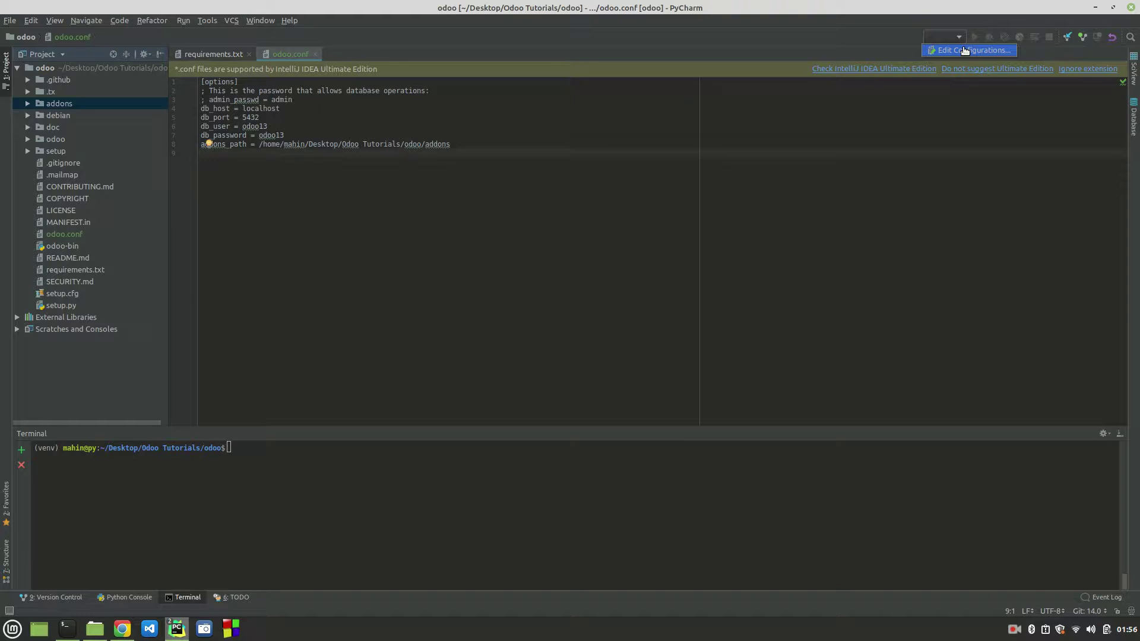
left_click(965, 50)
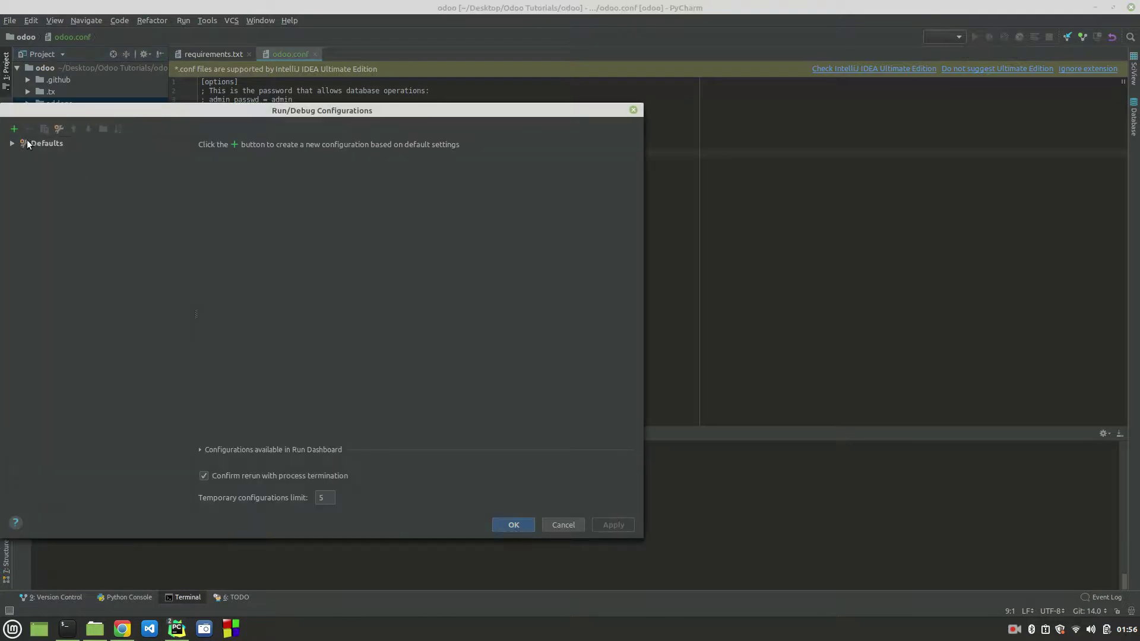
left_click(14, 129)
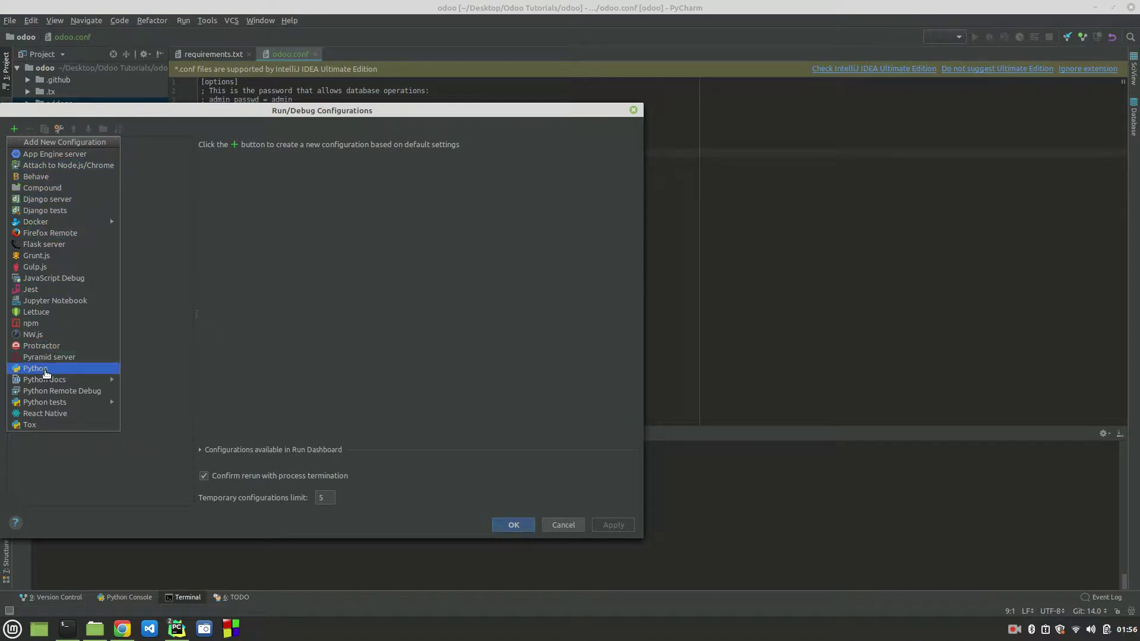
key("Escape")
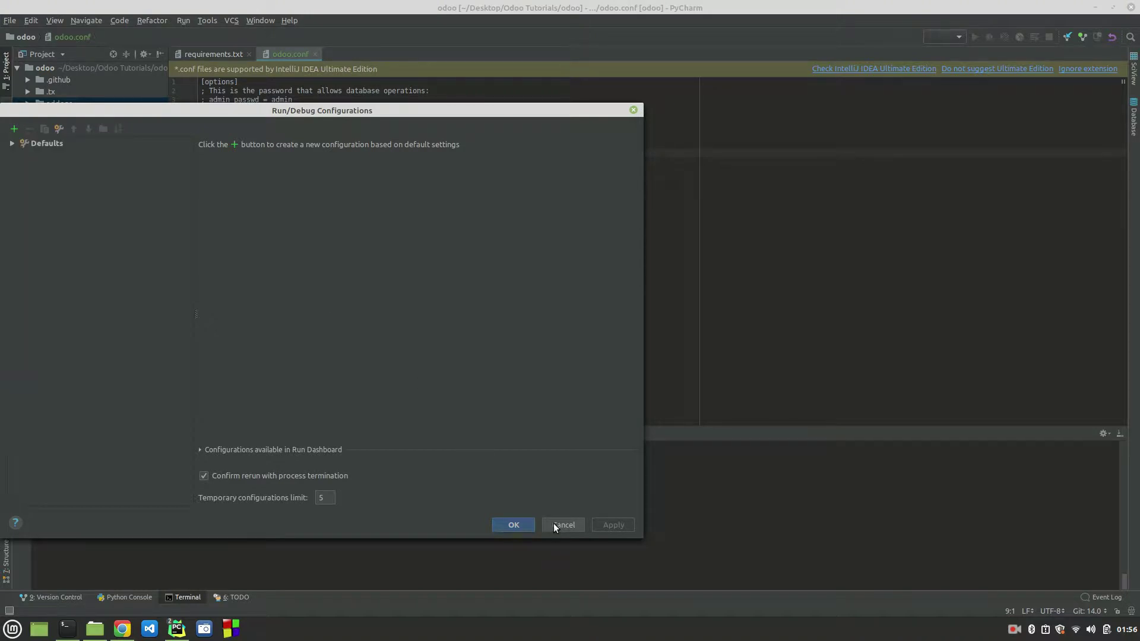
left_click(553, 523)
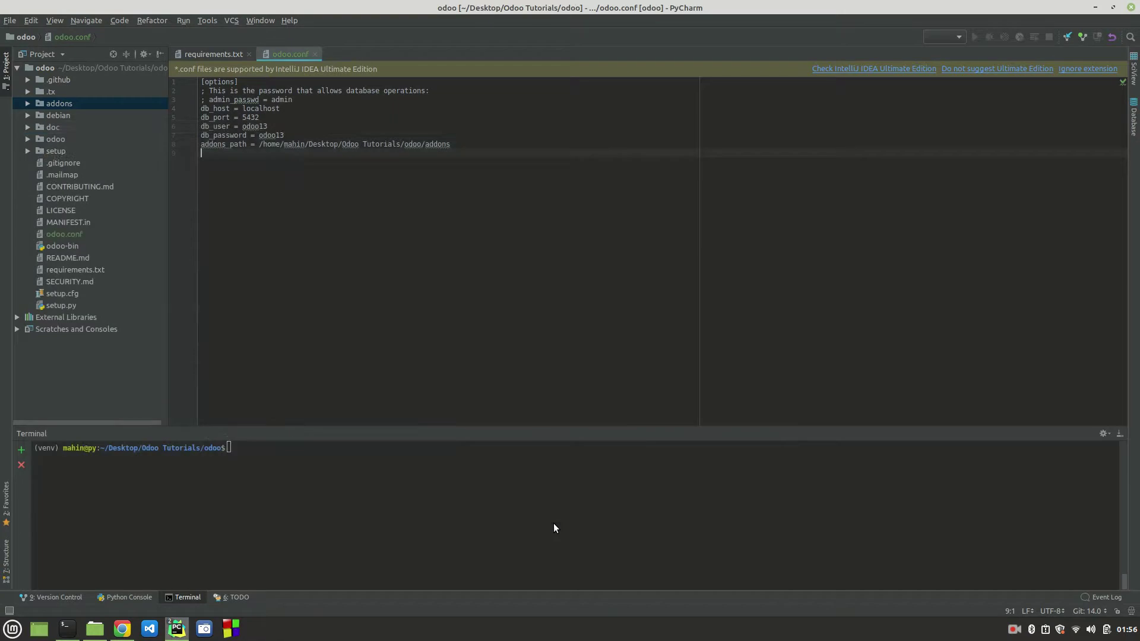
Step: Add a new Python run configuration named 'Odoo Tuts'
left_click(957, 37)
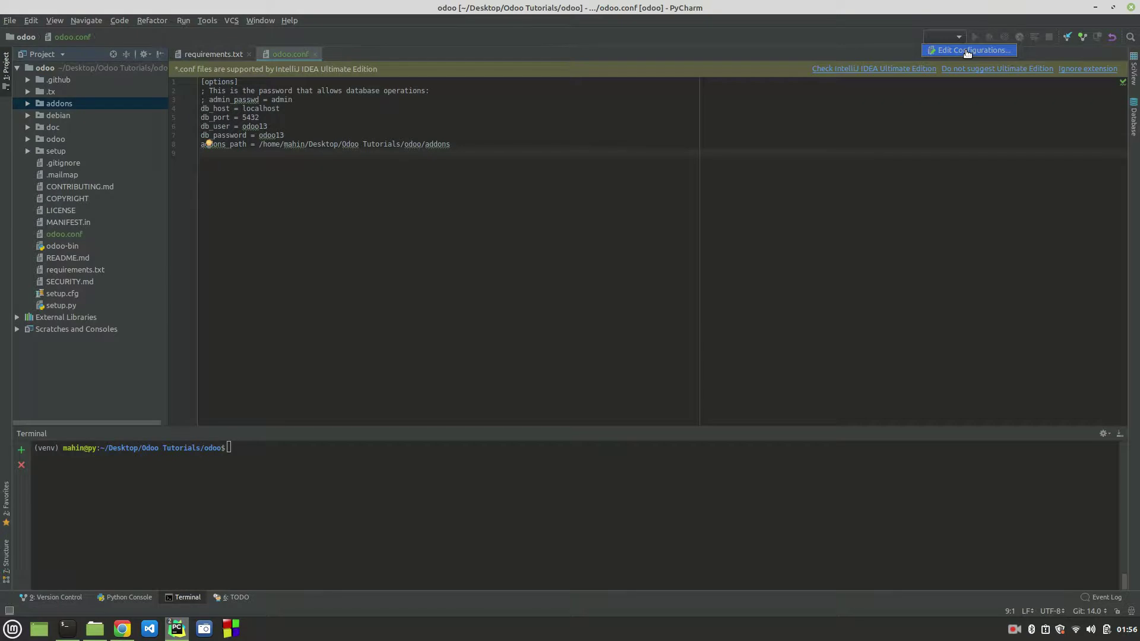
left_click(967, 51)
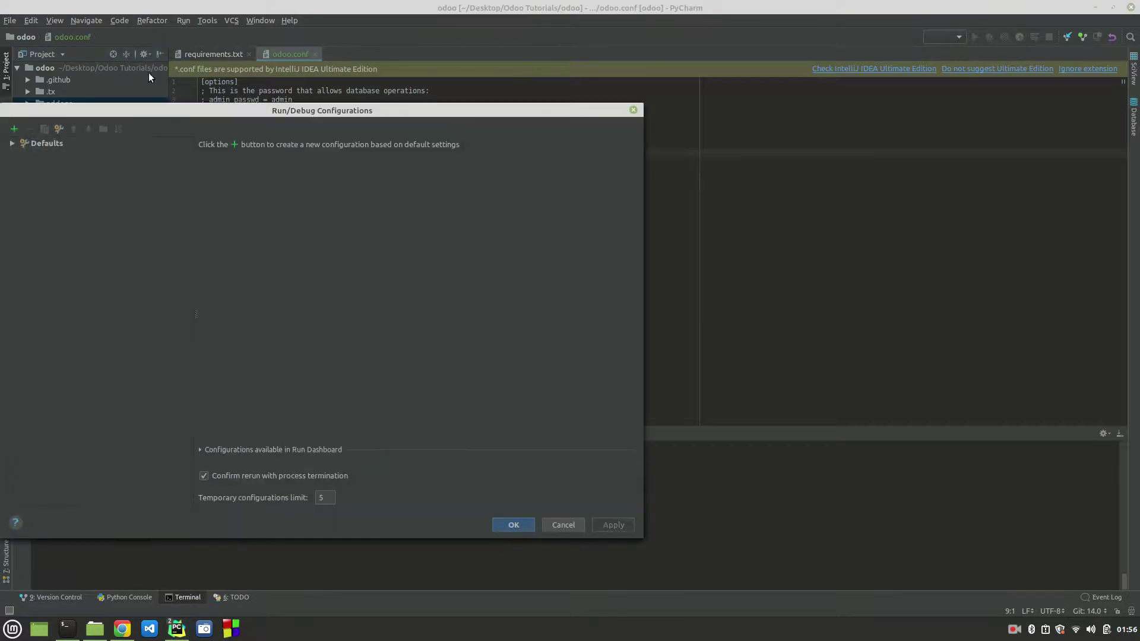
left_click(14, 128)
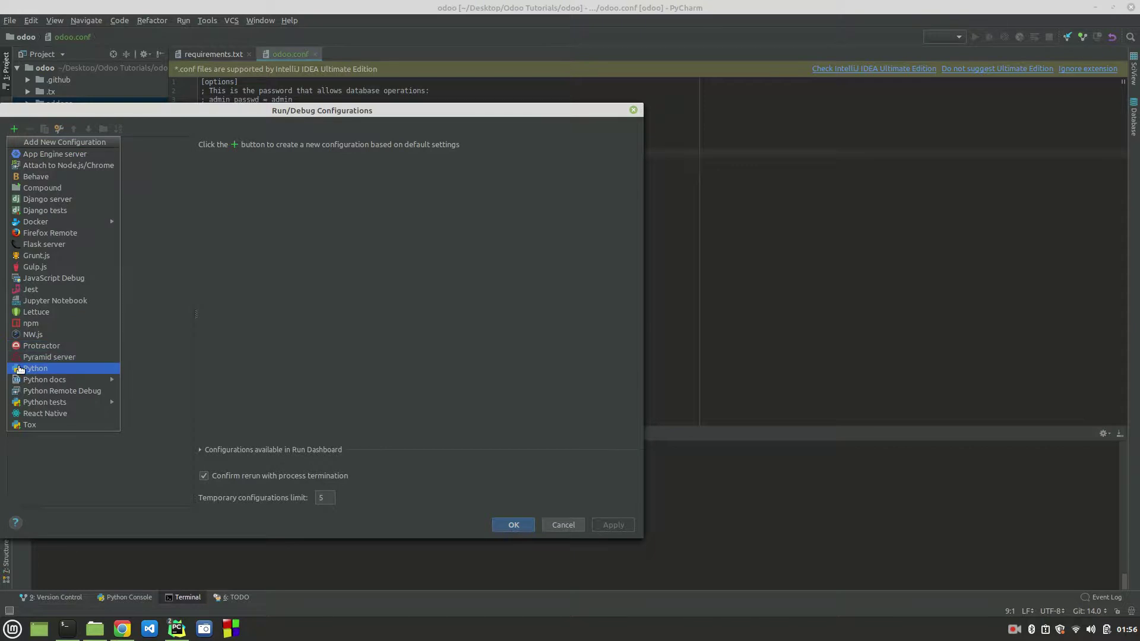
left_click(19, 369)
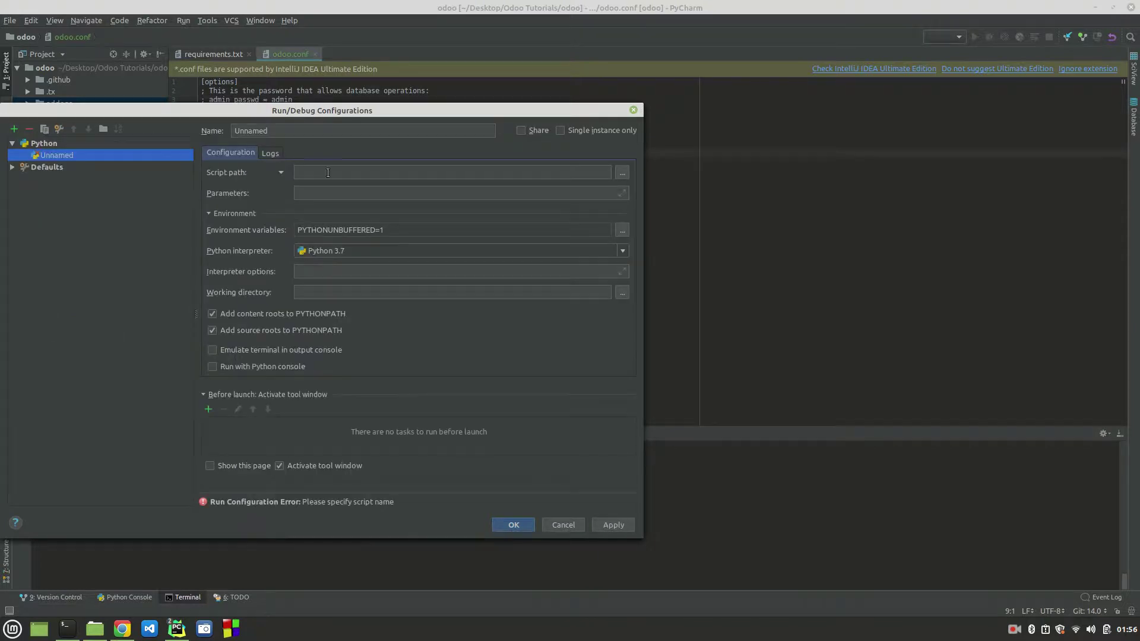
left_click_drag(280, 129, 212, 132)
type("Odoo Tuts")
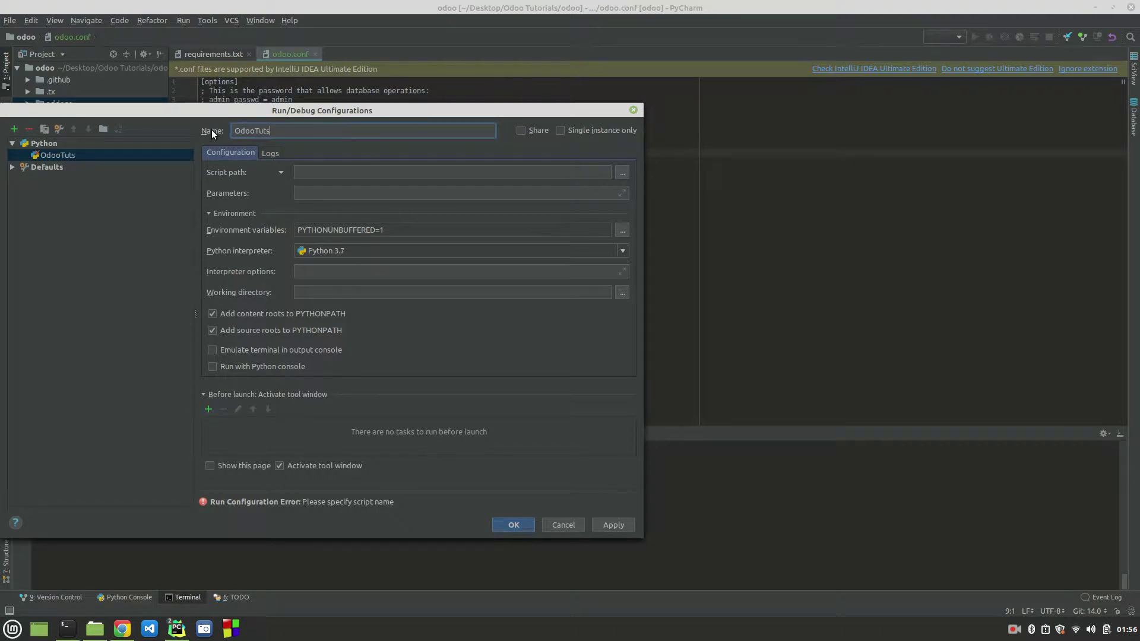
left_click(342, 174)
left_click_drag(308, 115, 562, 82)
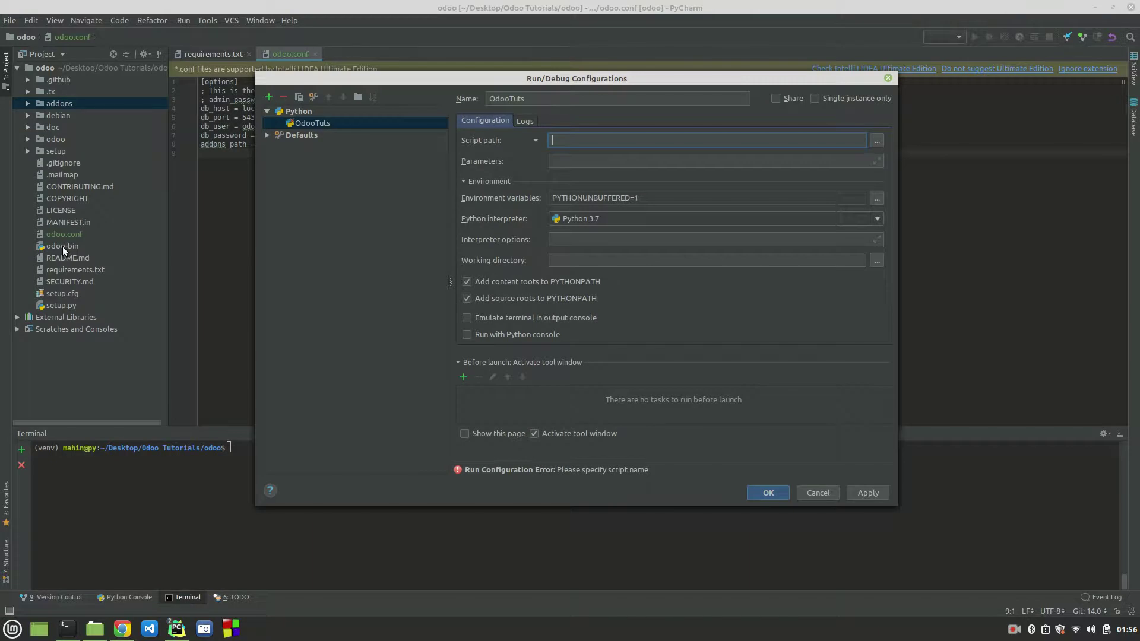
left_click_drag(486, 82, 263, 74)
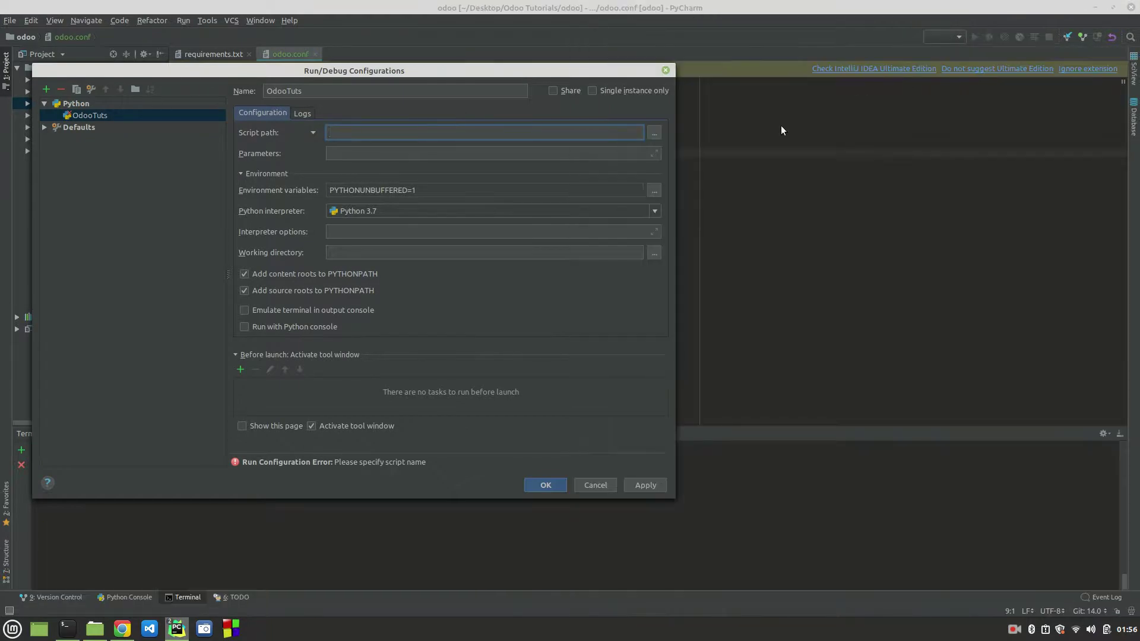
mouse_move(216, 579)
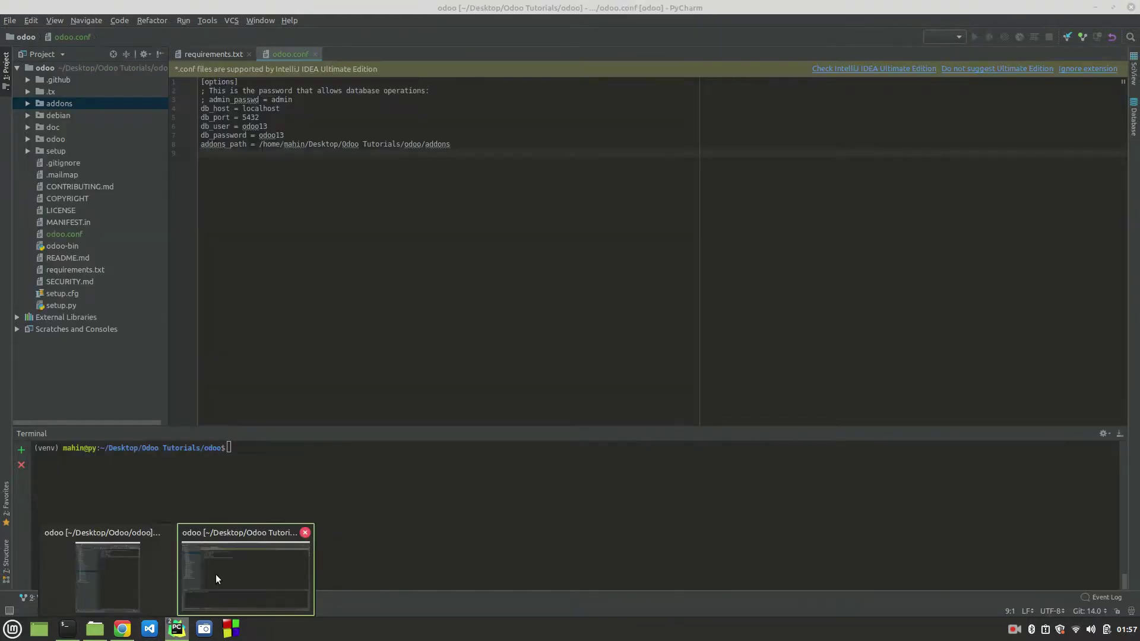
left_click(136, 561)
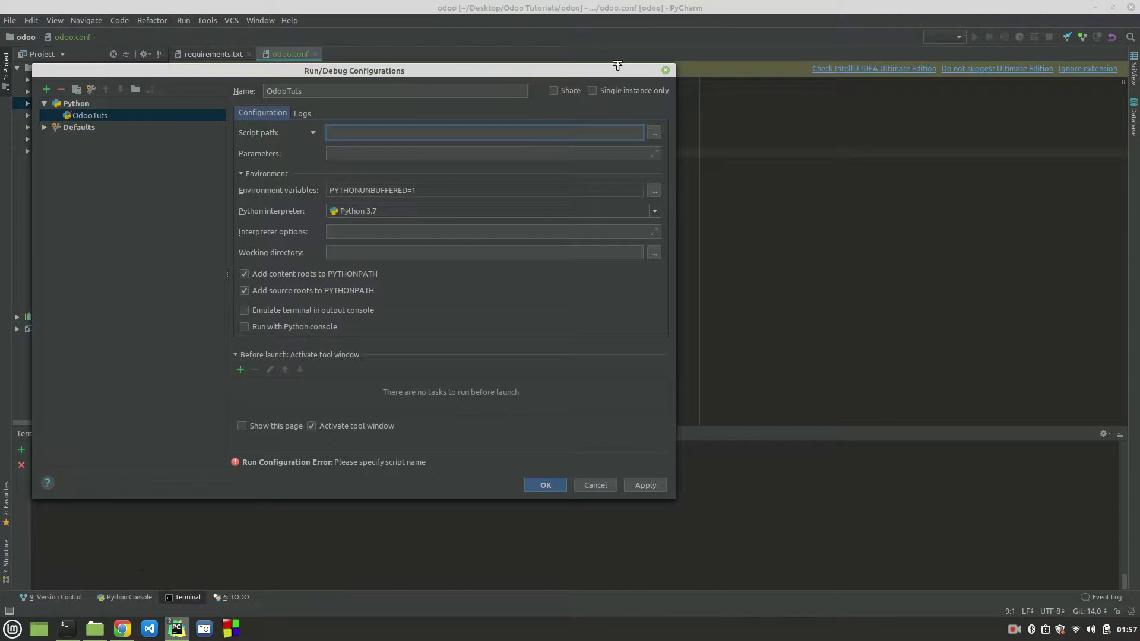
Step: Discard the unfinished configuration, snap this window left, and review Odoo 13's existing run configuration
left_click(595, 485)
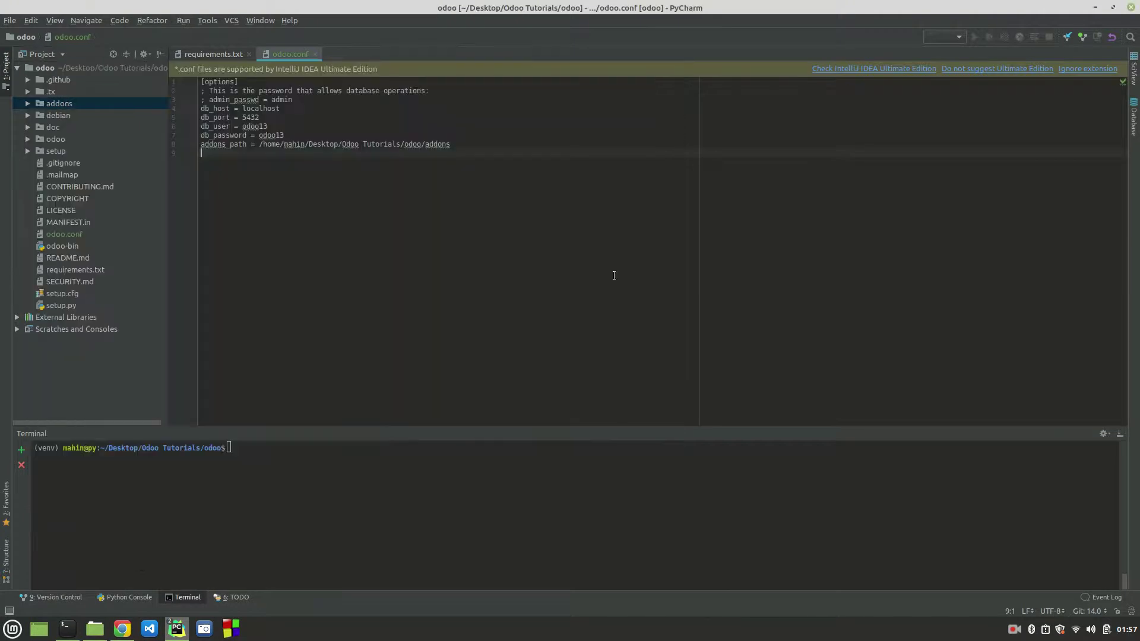
key("super+Left")
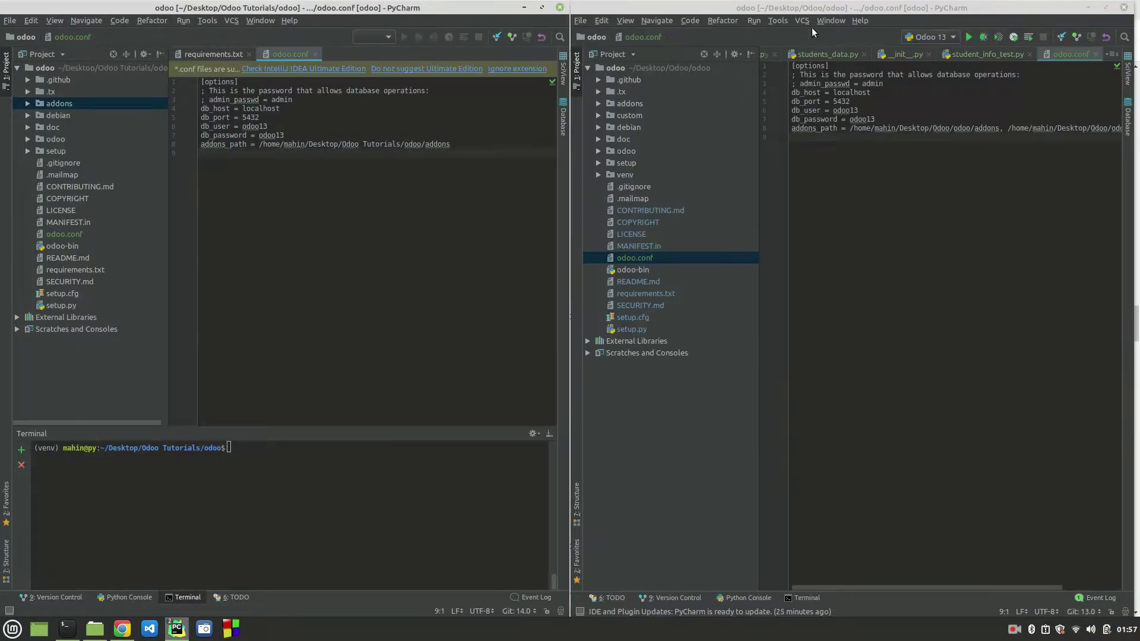
left_click(946, 37)
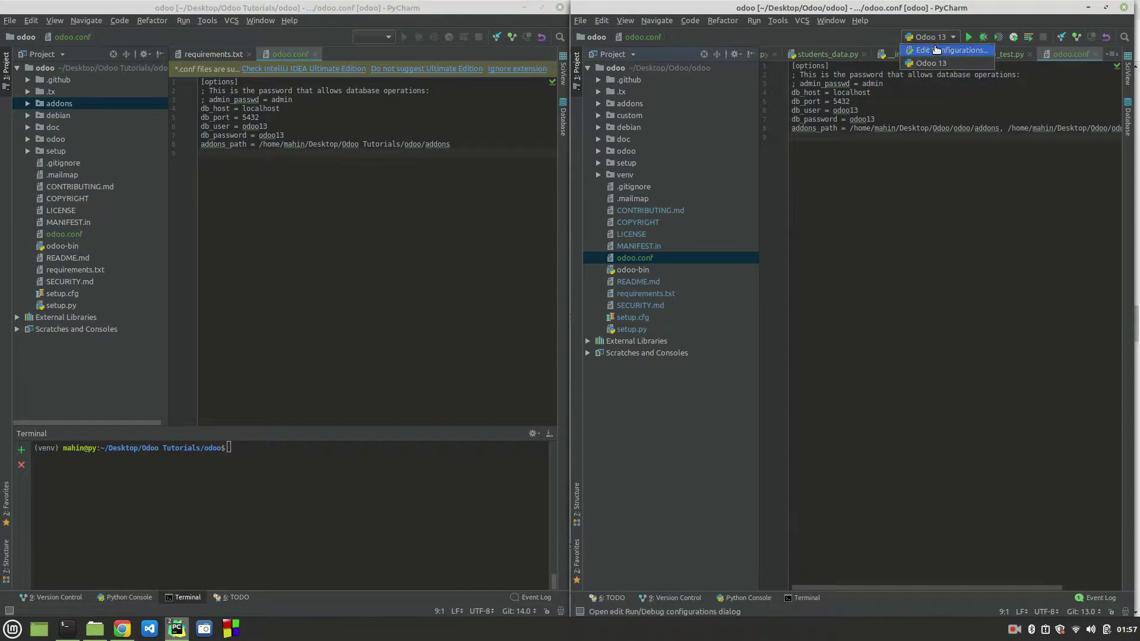
left_click(937, 49)
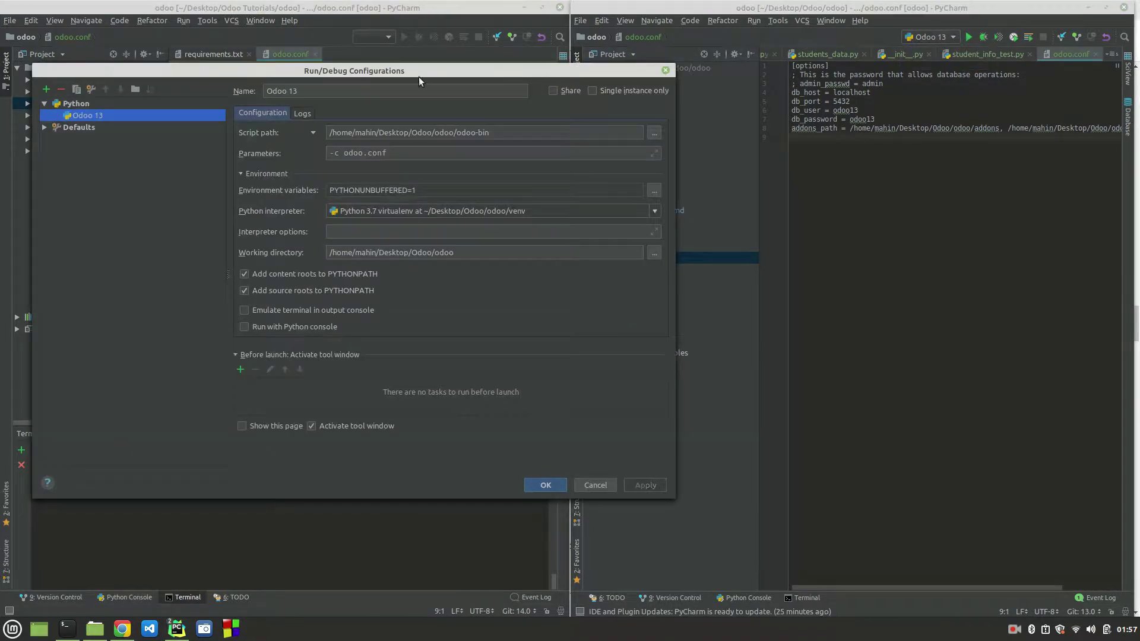
left_click_drag(364, 65, 686, 63)
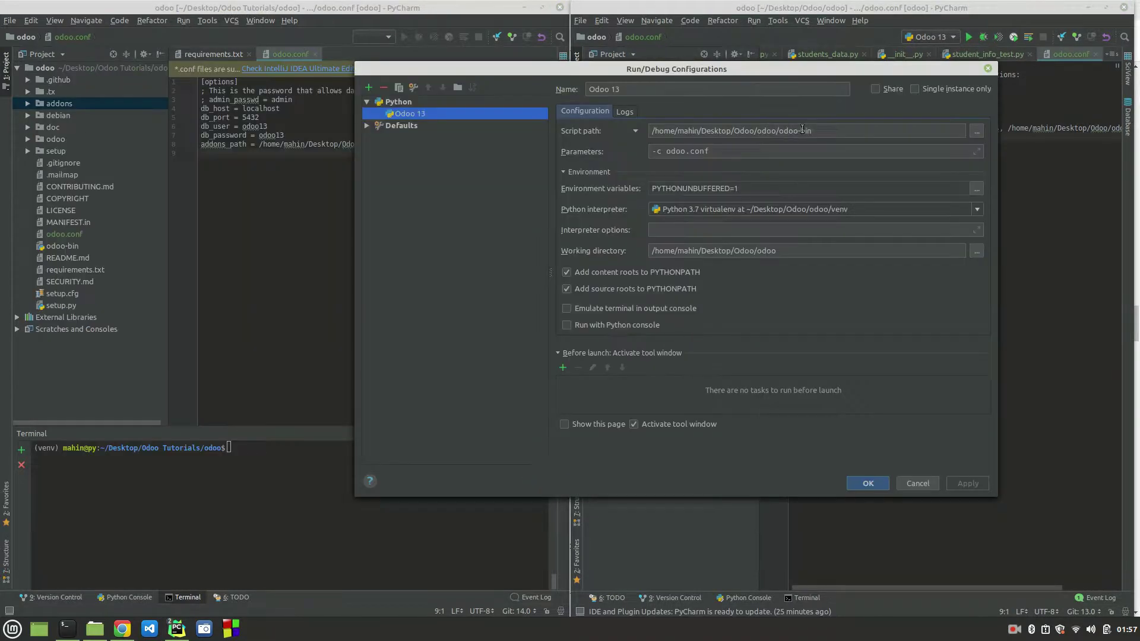
left_click(917, 483)
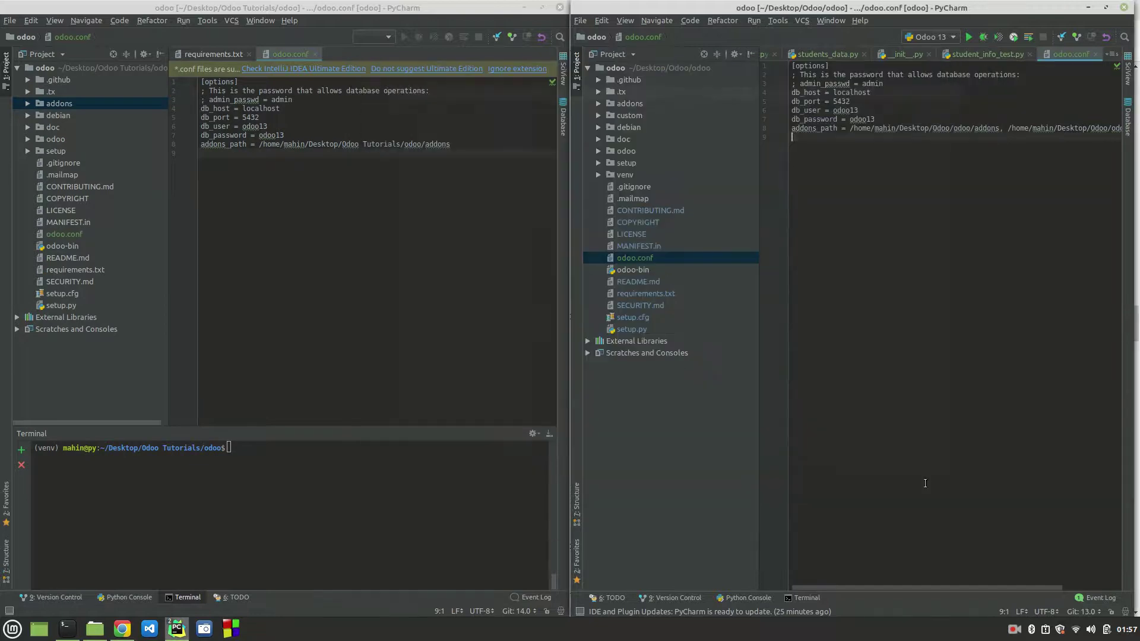
Step: Copy odoo-bin's full path from the project tree and reopen the run configuration choices
left_click(61, 245)
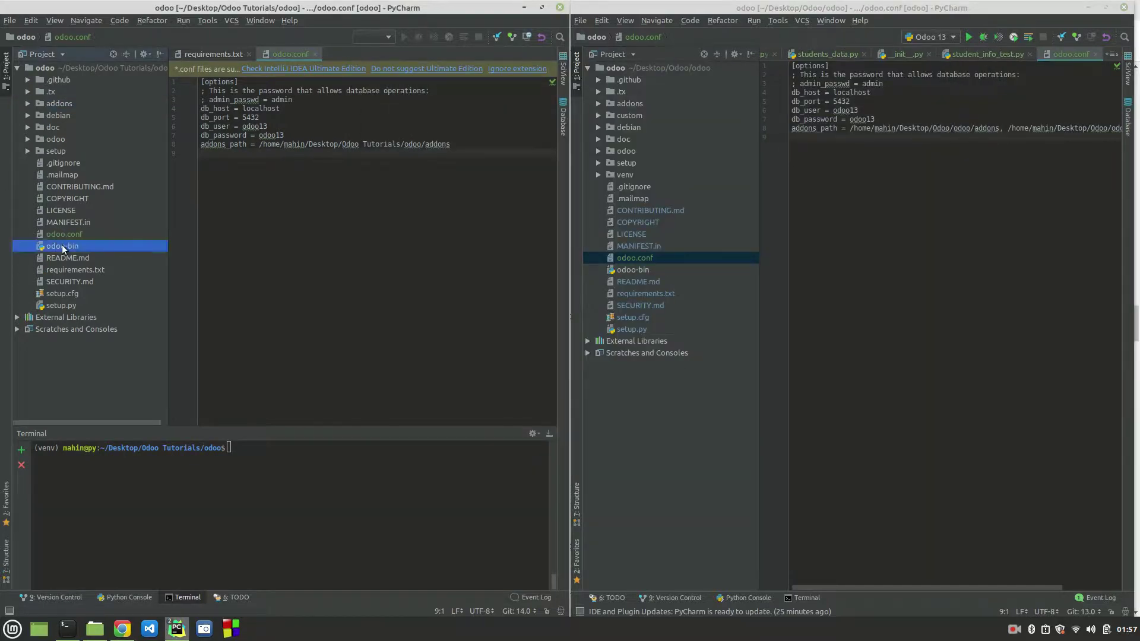
right_click(62, 245)
left_click(117, 284)
left_click(312, 191)
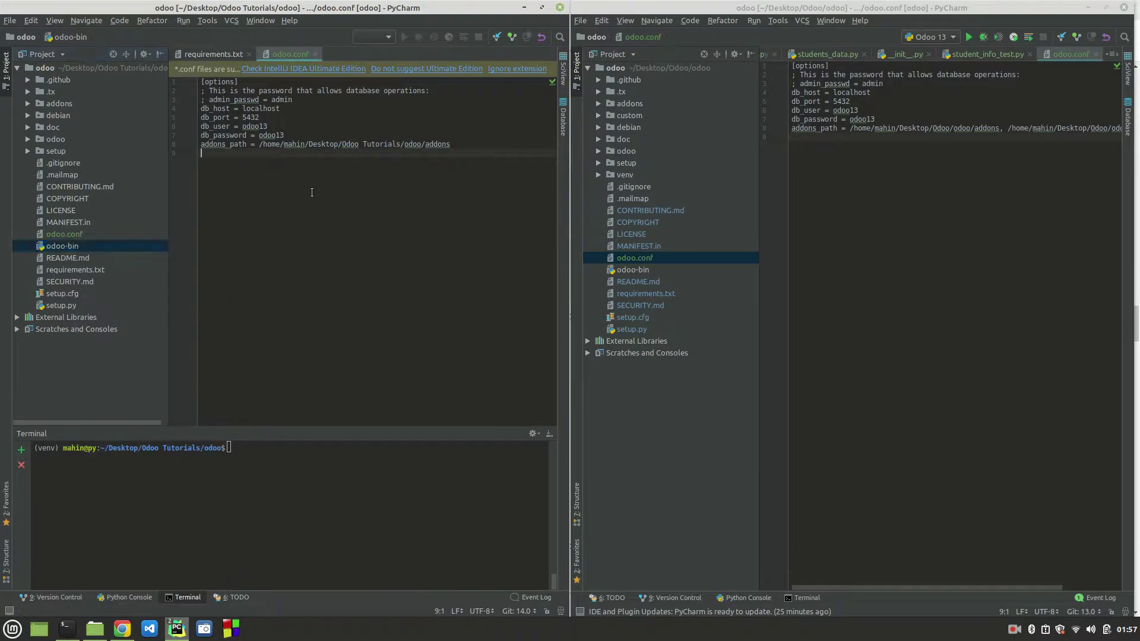
left_click(380, 41)
Step: Add a new Python run configuration named OdooTuts
left_click(390, 48)
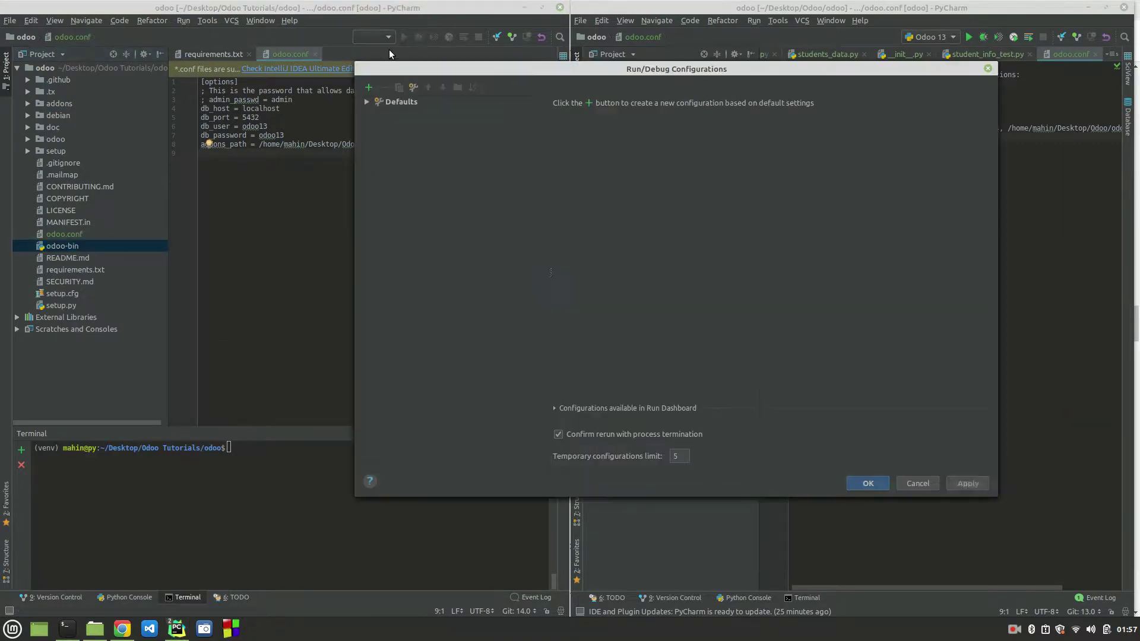
left_click_drag(507, 70, 353, 178)
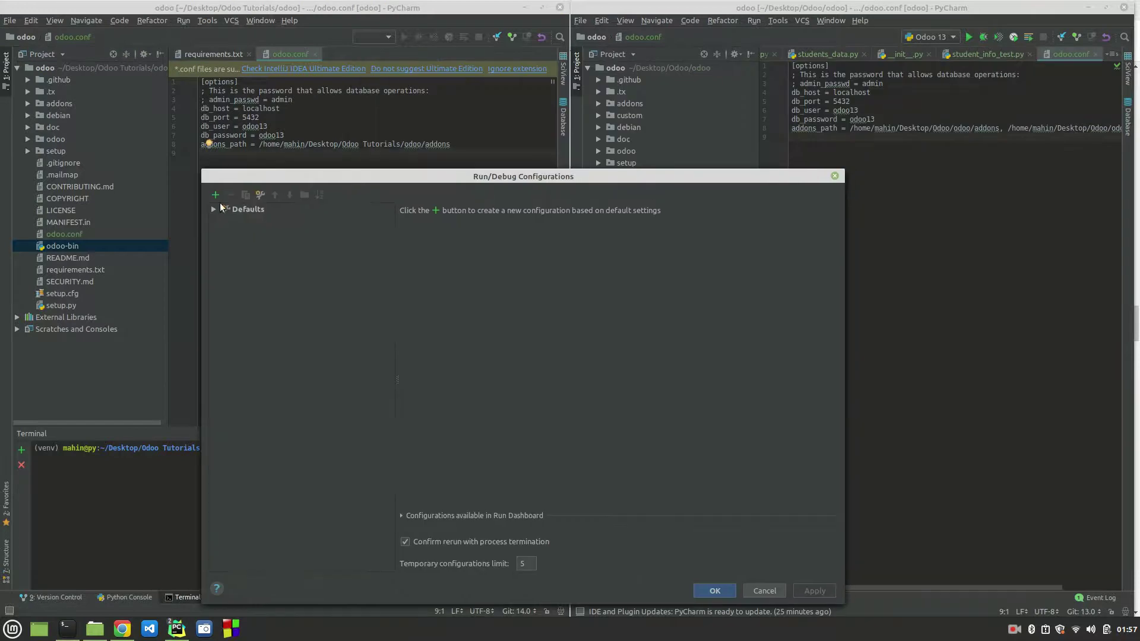
left_click(215, 195)
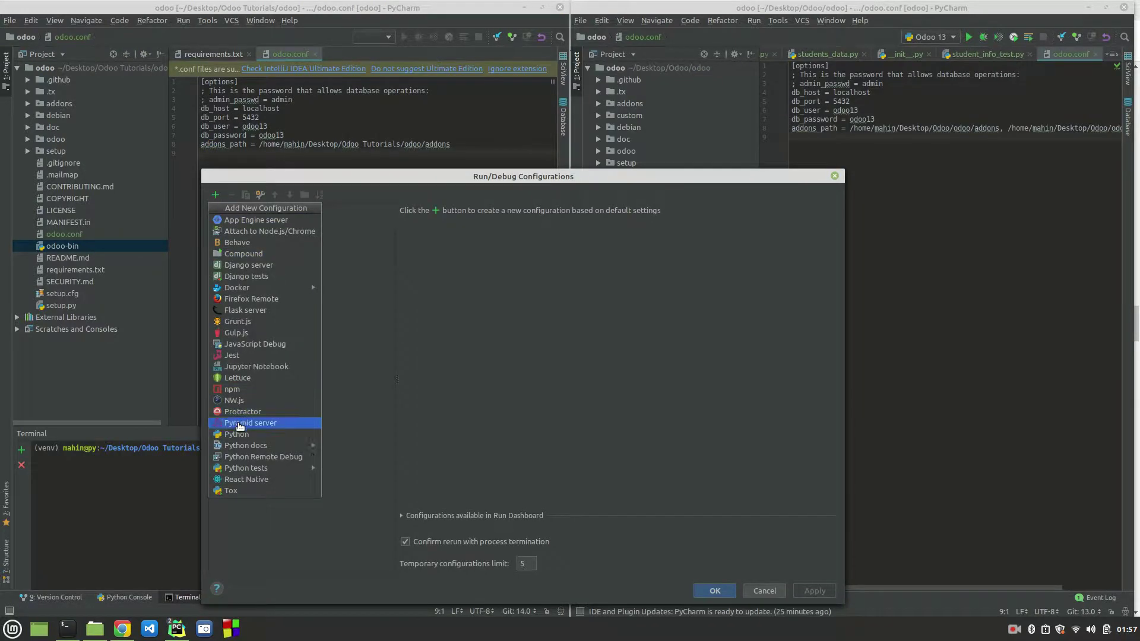
left_click(238, 434)
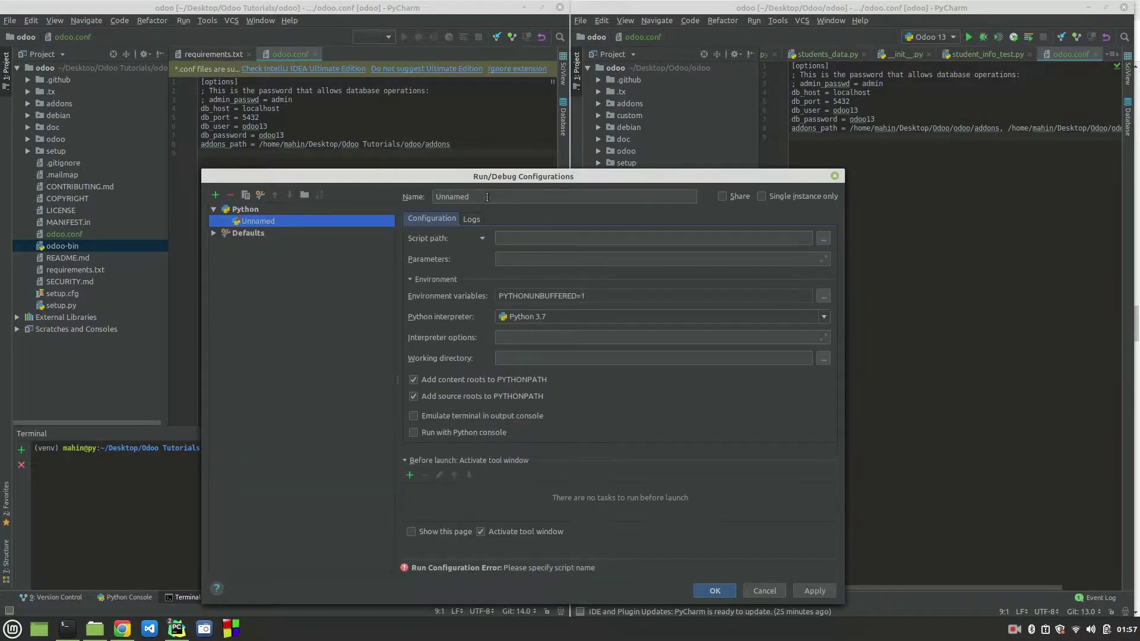
left_click_drag(488, 197, 420, 197)
type("Odoo")
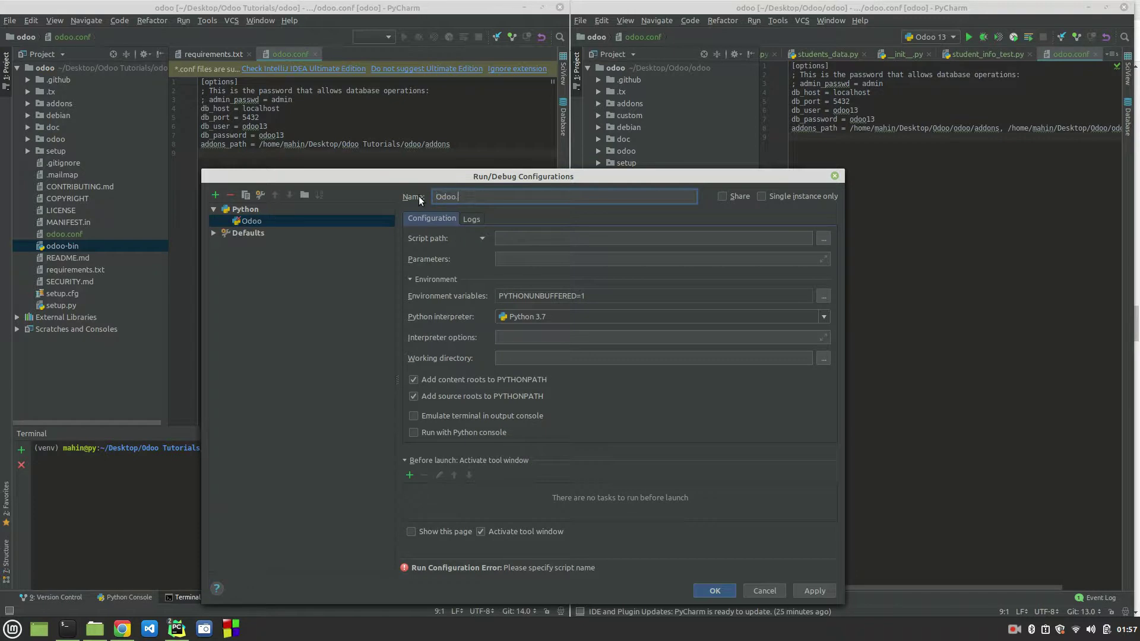
type("Tuts")
Step: Set the script path to the project's odoo-bin file
left_click(527, 242)
key("ctrl+v")
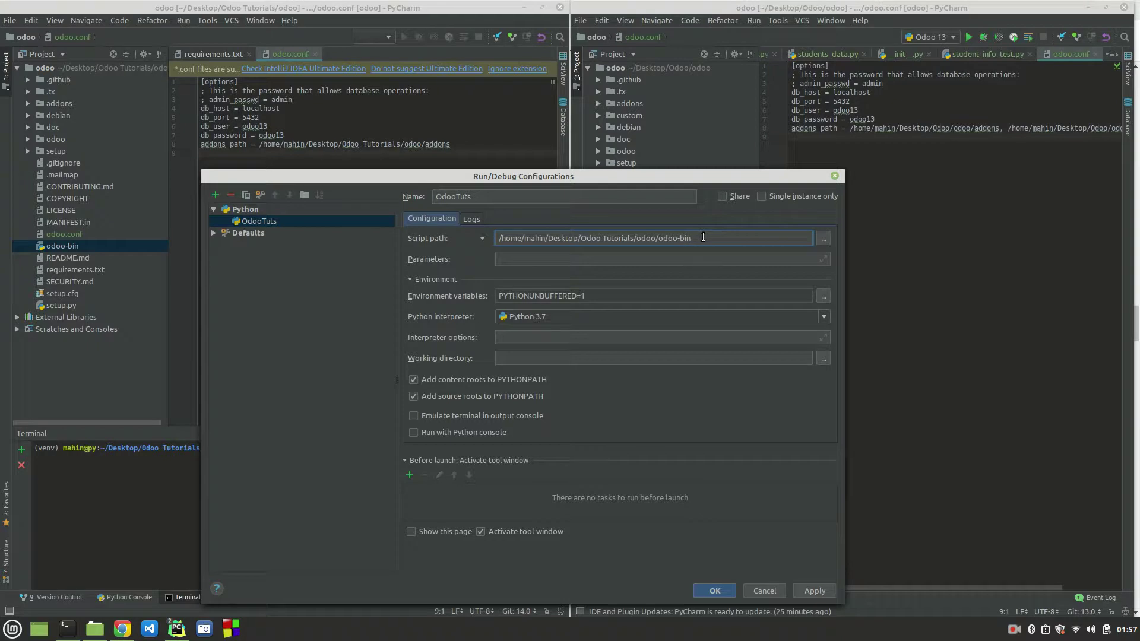
left_click(823, 239)
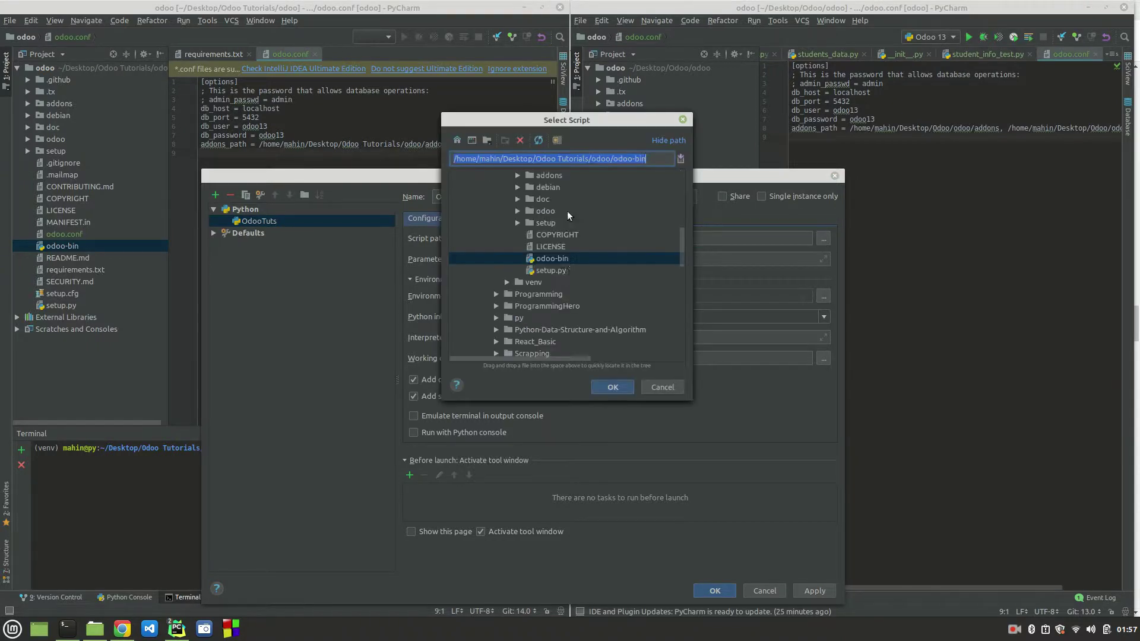
double_click(555, 257)
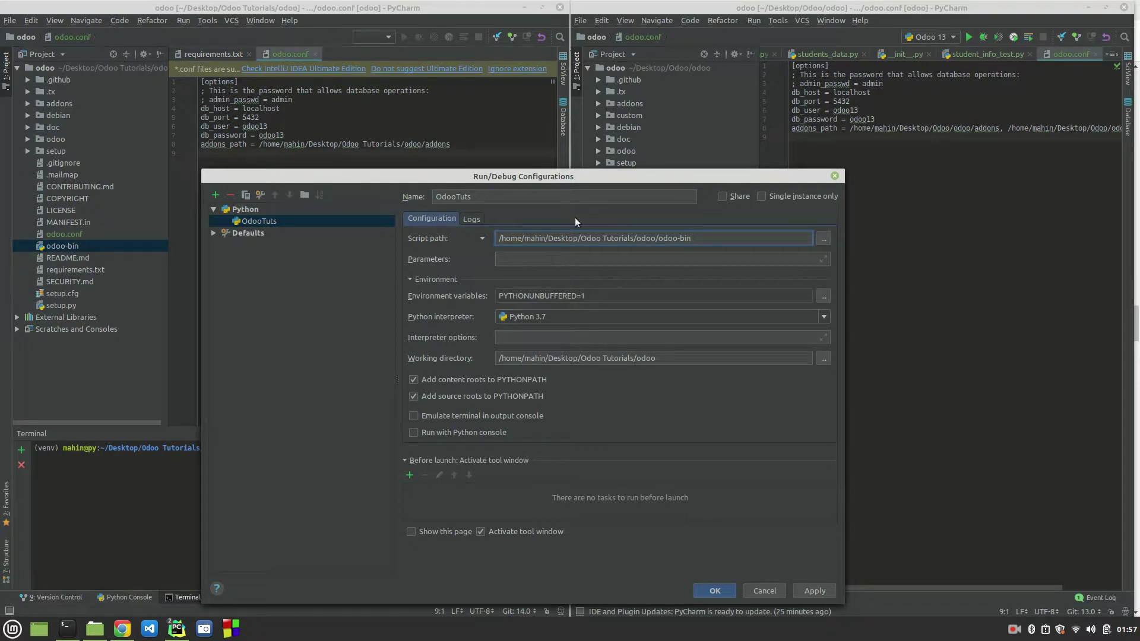
Step: Enter -c odoo.conf as the script parameters
left_click(532, 259)
type("-c")
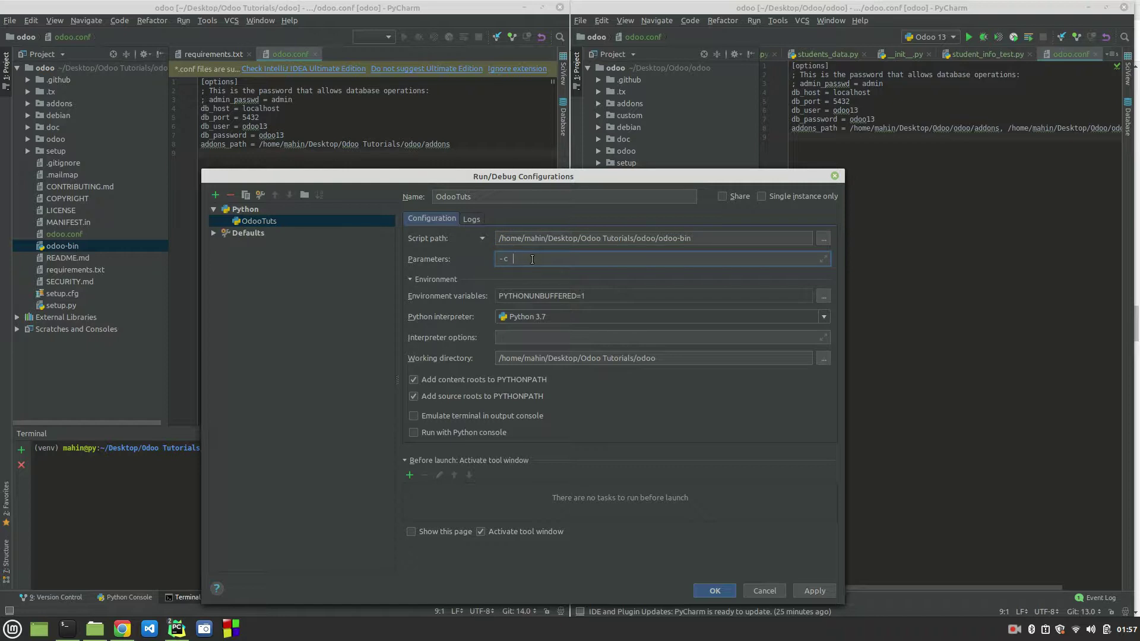
type(" odoo.cong")
key("BackSpace")
type("f")
left_click_drag(557, 259, 513, 260)
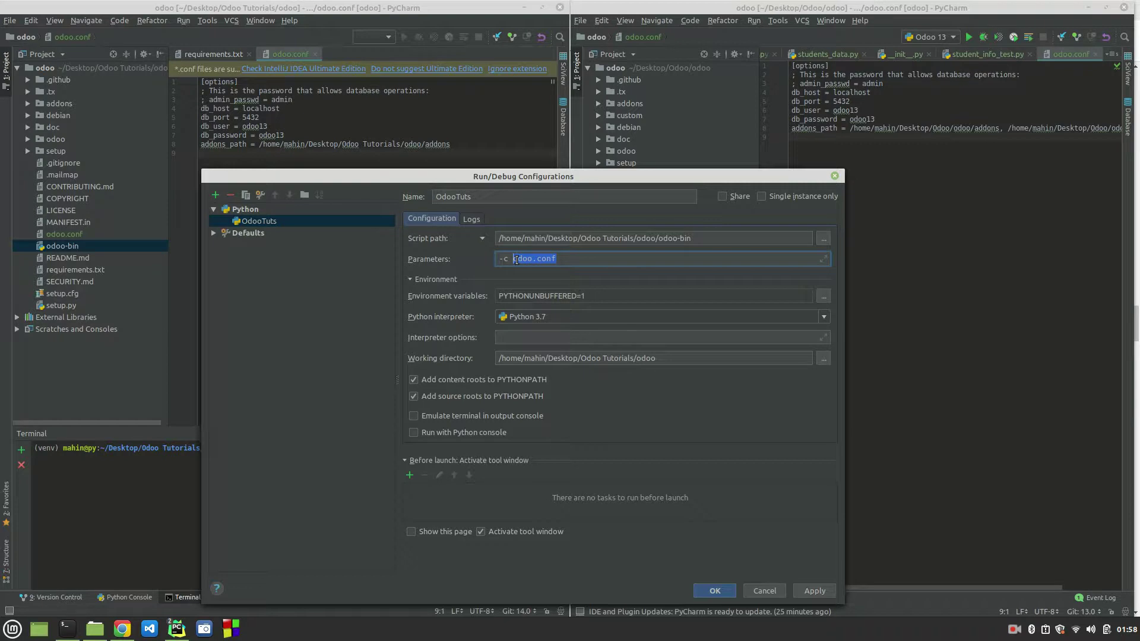
Step: Keep Python 3.7 as the OdooTuts interpreter, then apply and save the configuration
left_click(604, 318)
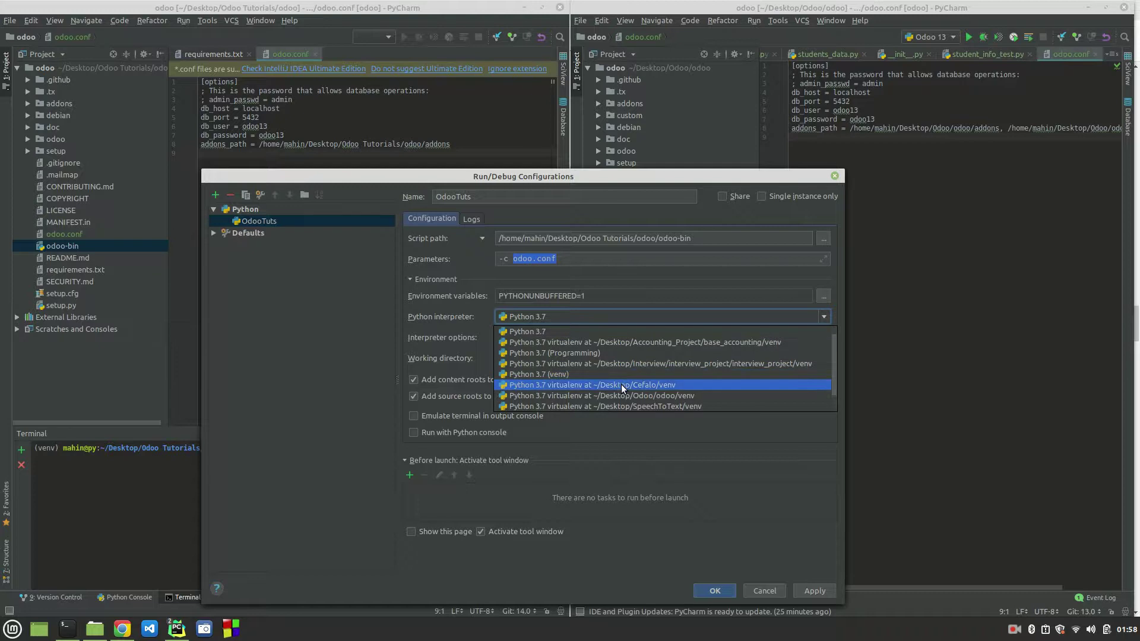
scroll(621, 384, "down", 1)
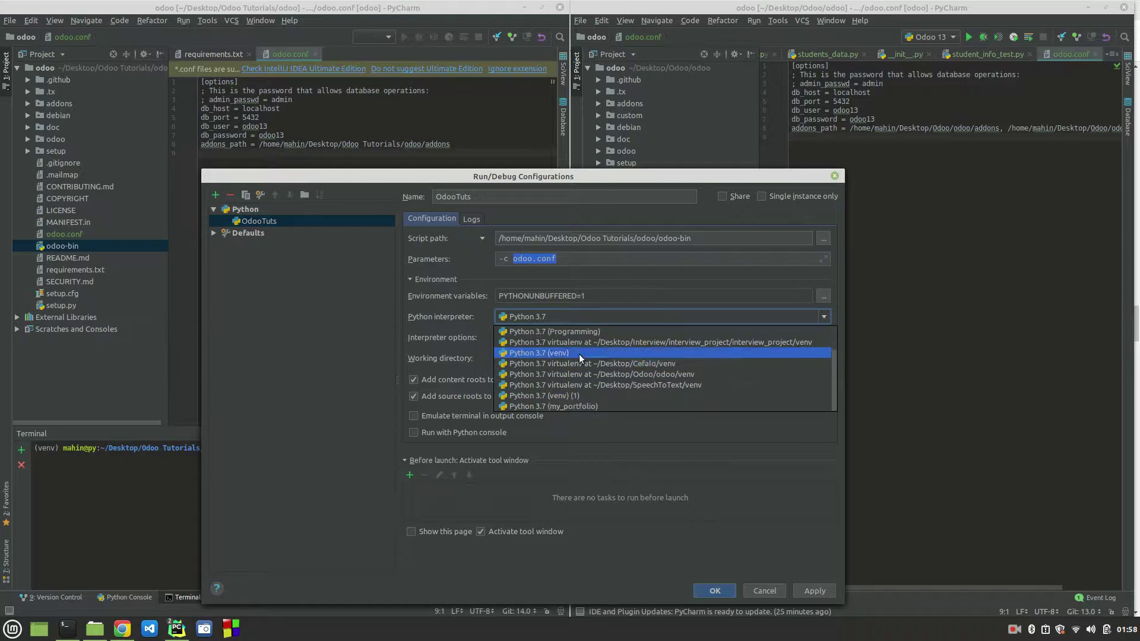
scroll(579, 354, "up", 2)
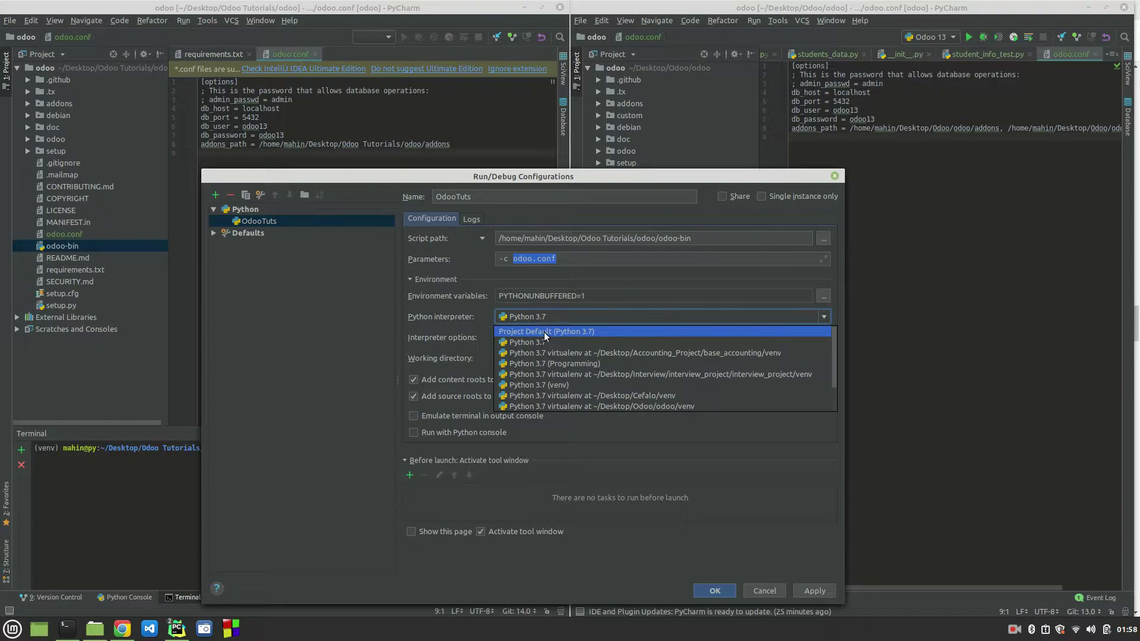
left_click(824, 318)
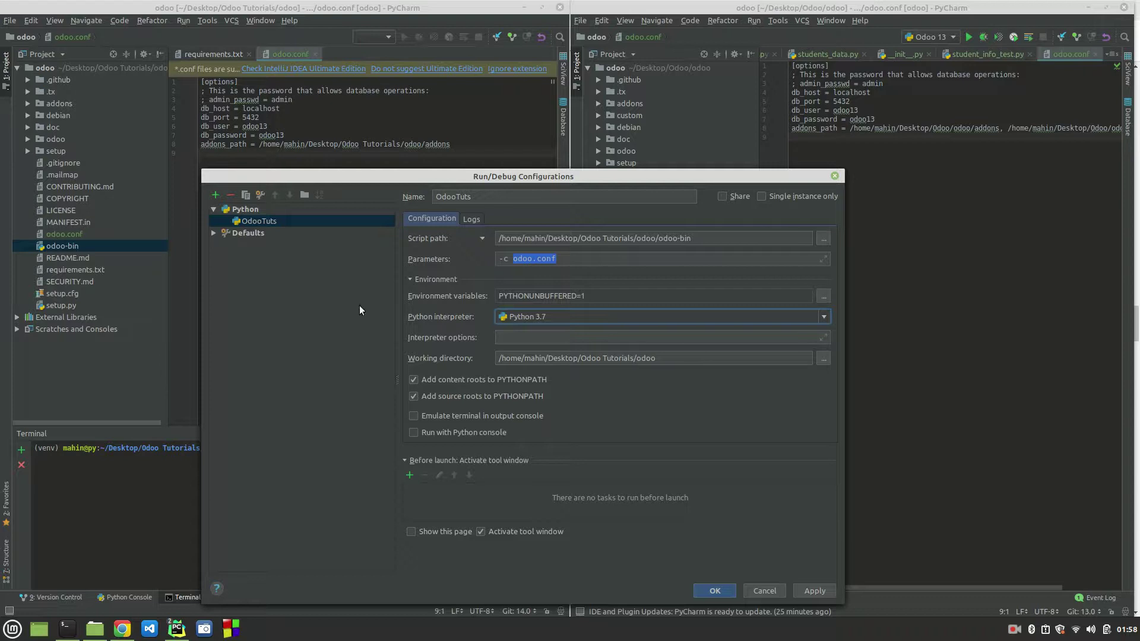
left_click(600, 336)
left_click(813, 586)
left_click(710, 592)
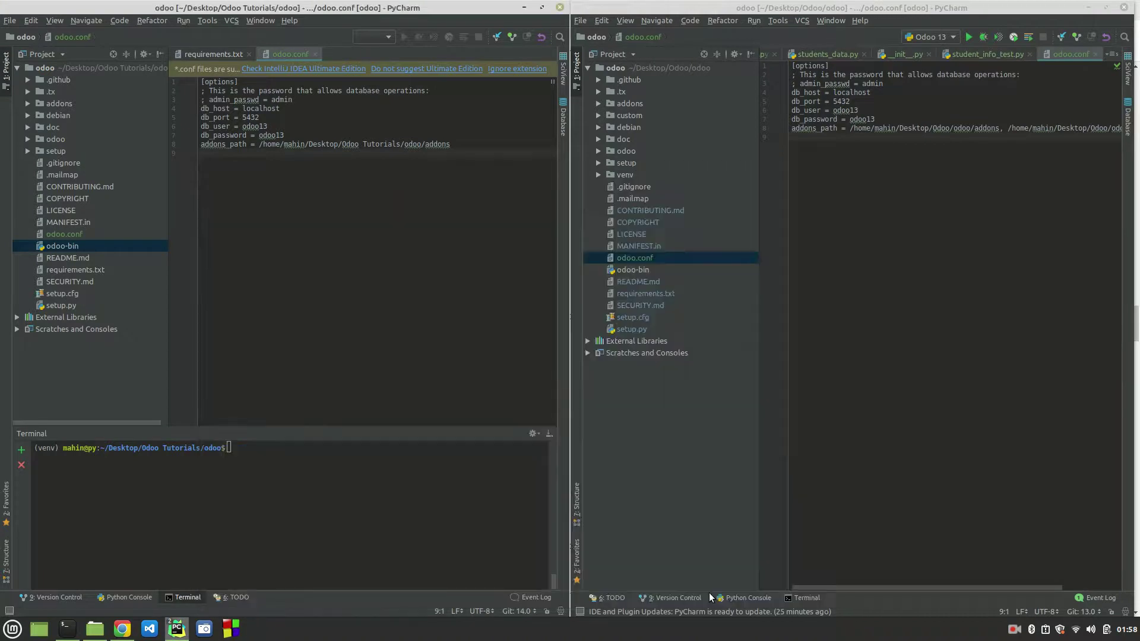
Step: Check the Odoo 13 run configuration without changes, then minimize that window and maximize OdooTuts
left_click(951, 38)
left_click(950, 51)
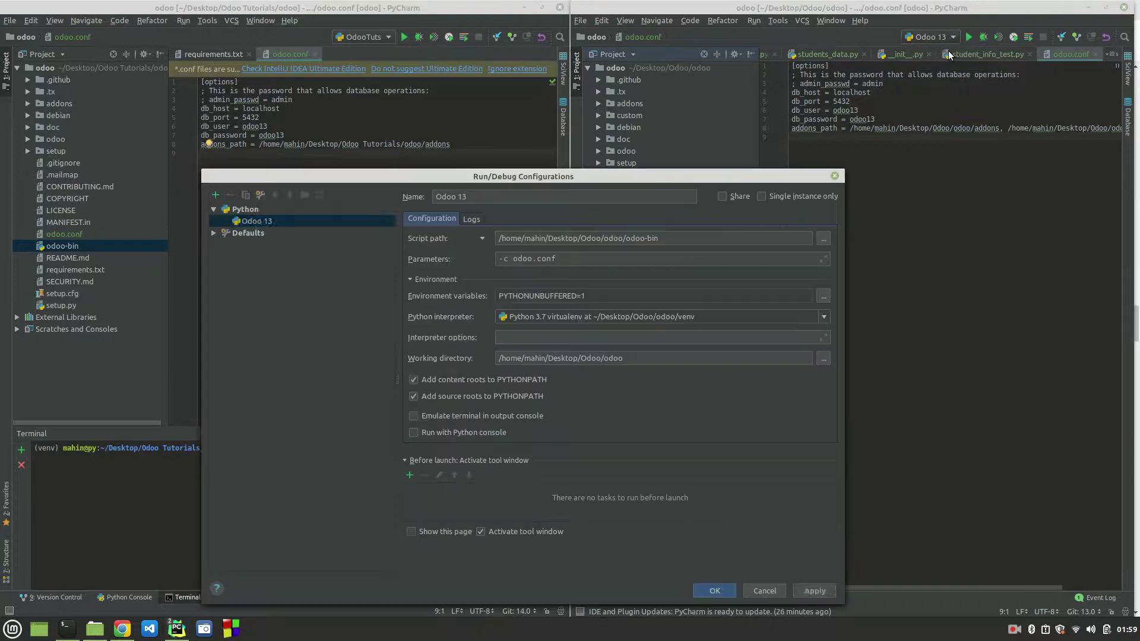
left_click(756, 590)
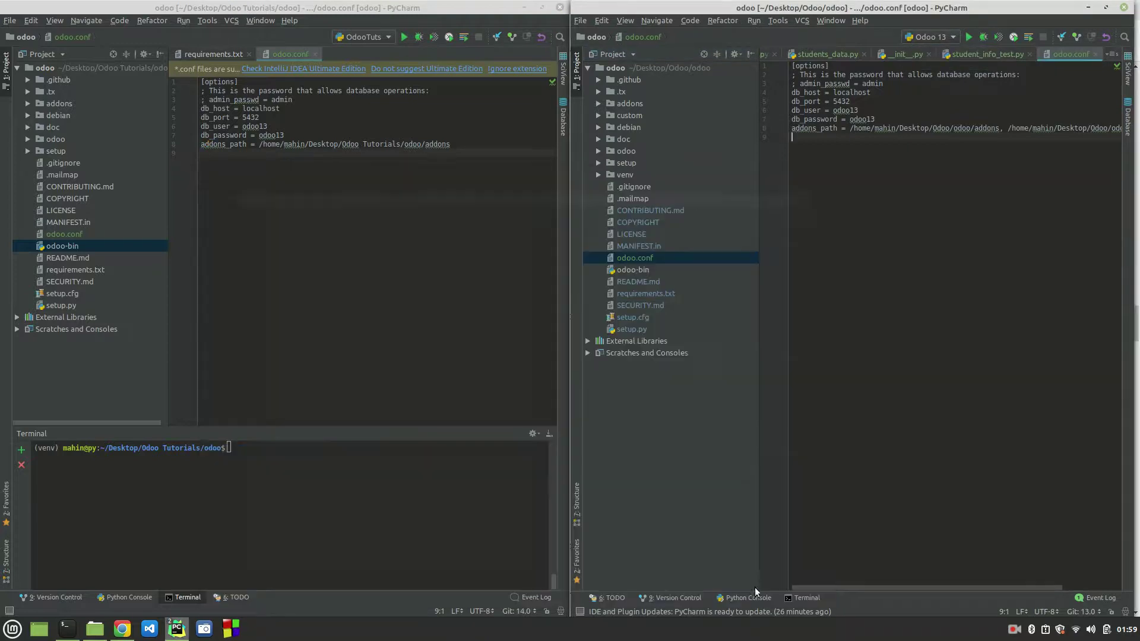
left_click(1089, 7)
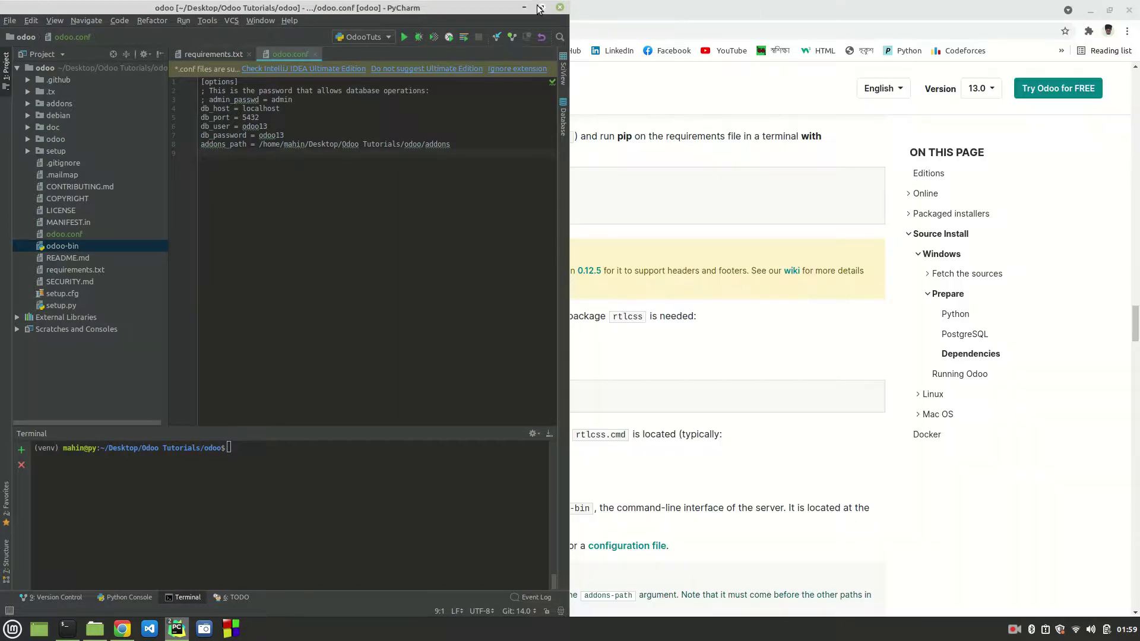
left_click(541, 7)
Step: Review the OdooTuts configuration's name, odoo-bin script path and Python 3.7 interpreter without saving
left_click(922, 37)
left_click(951, 50)
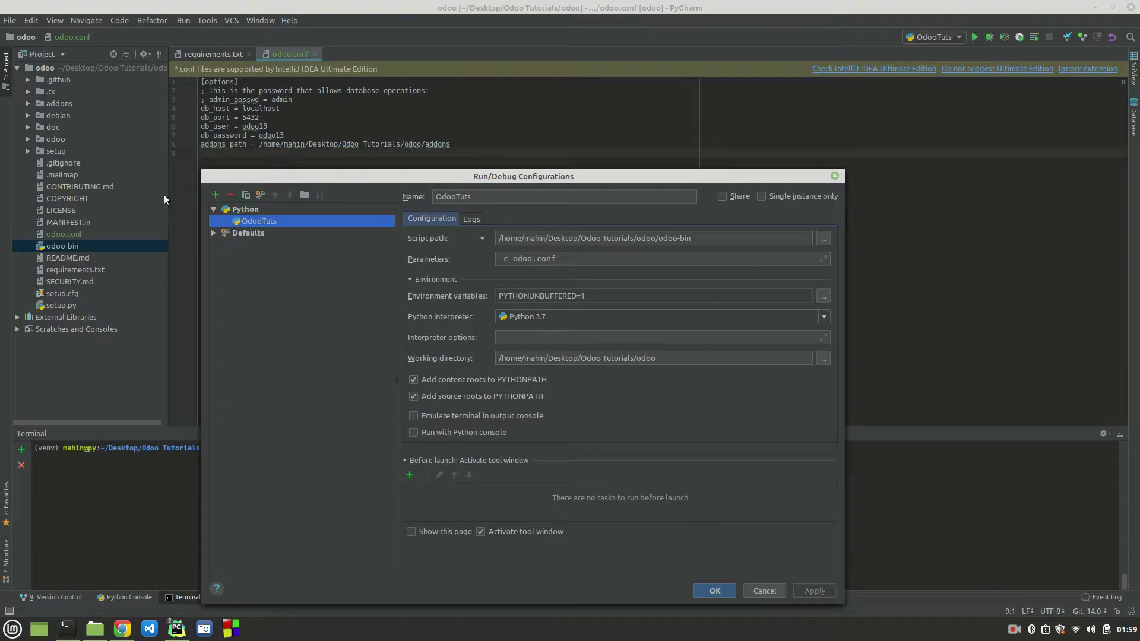
left_click_drag(473, 196, 435, 196)
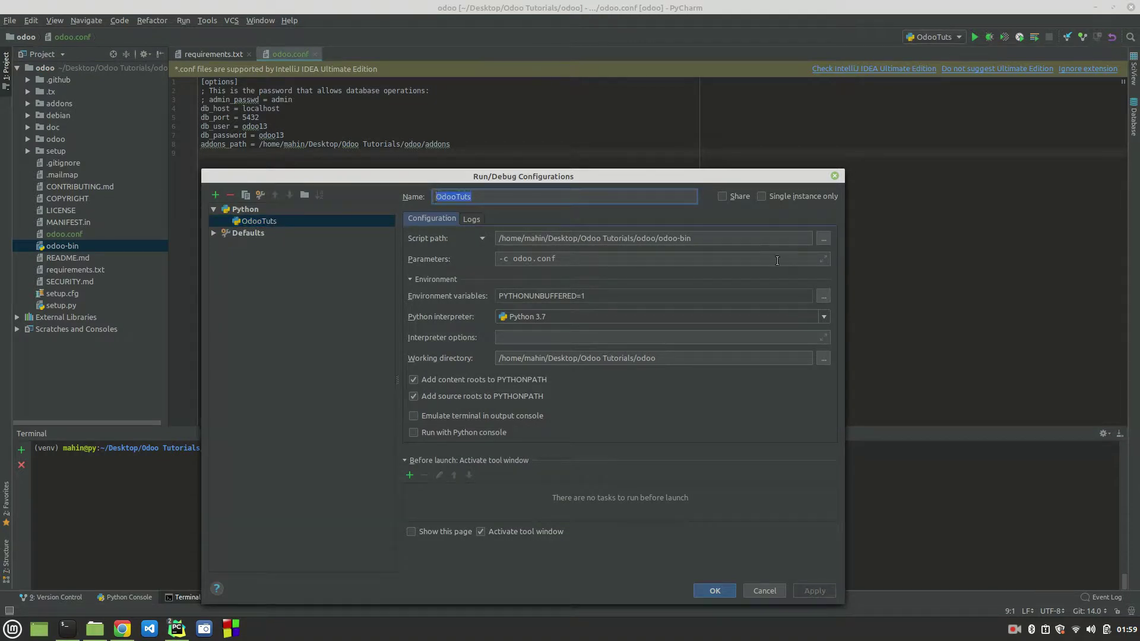
left_click(706, 239)
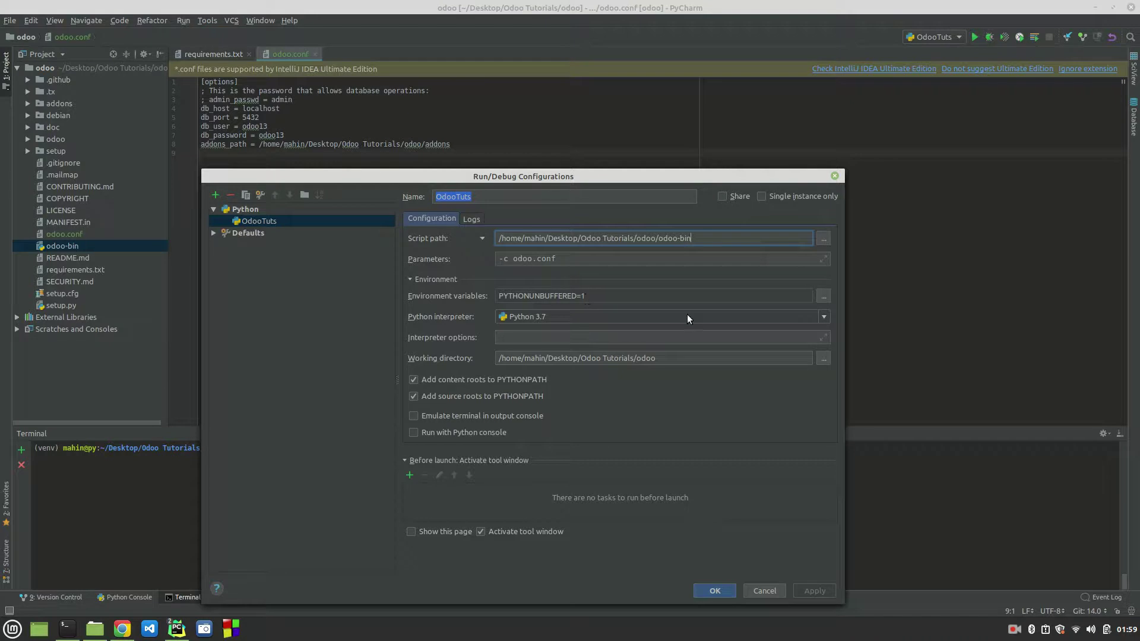
left_click(607, 316)
scroll(623, 374, "down", 1)
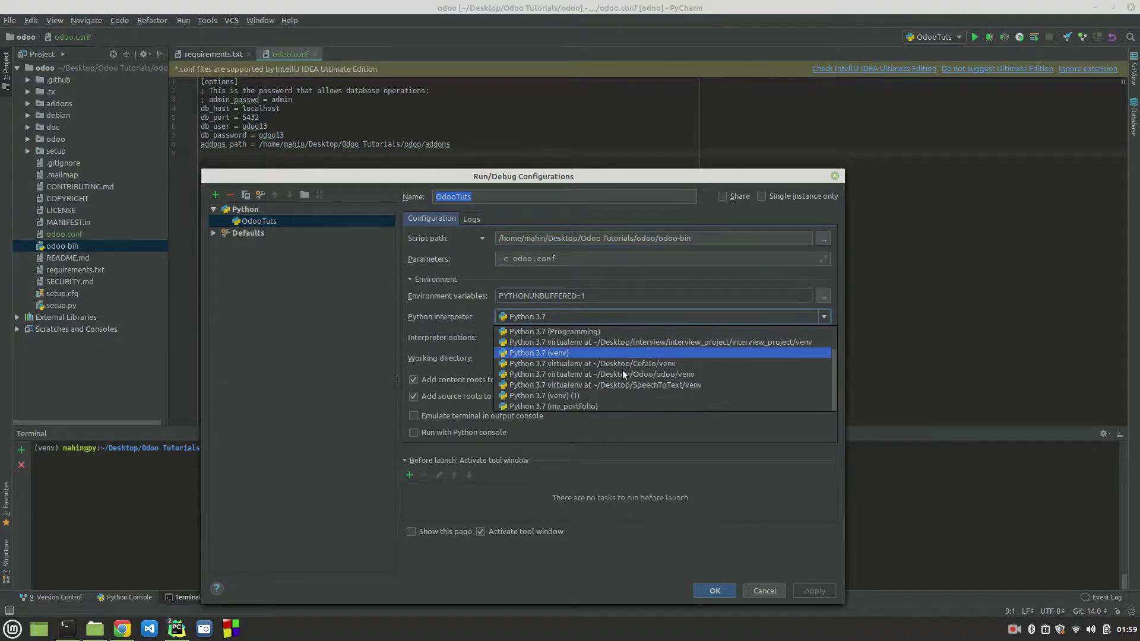
scroll(624, 374, "up", 2)
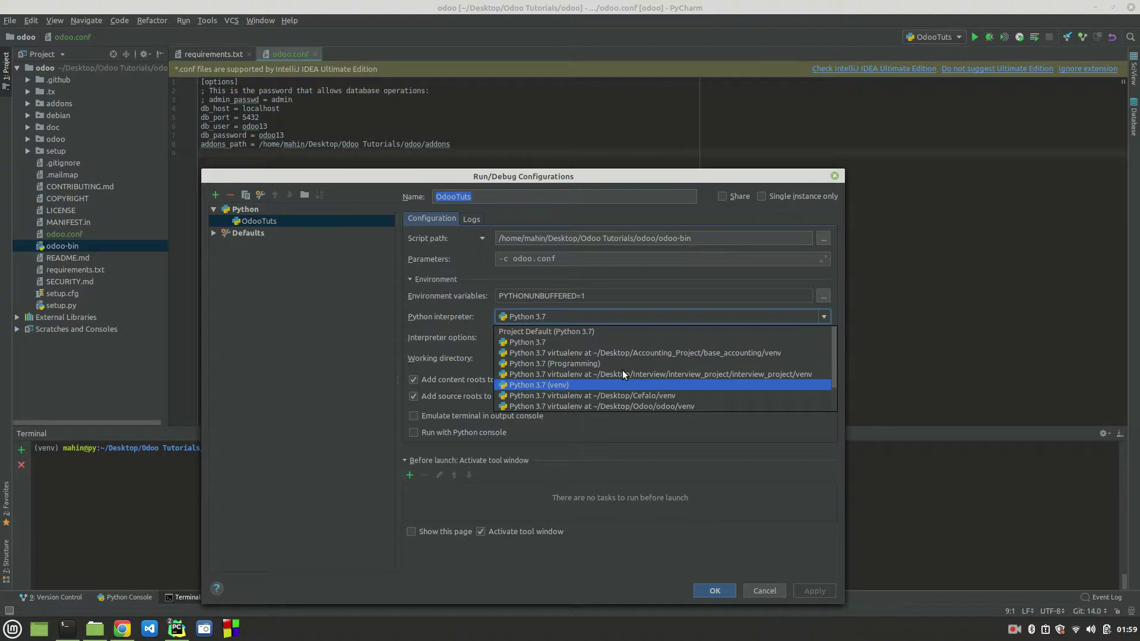
left_click(626, 280)
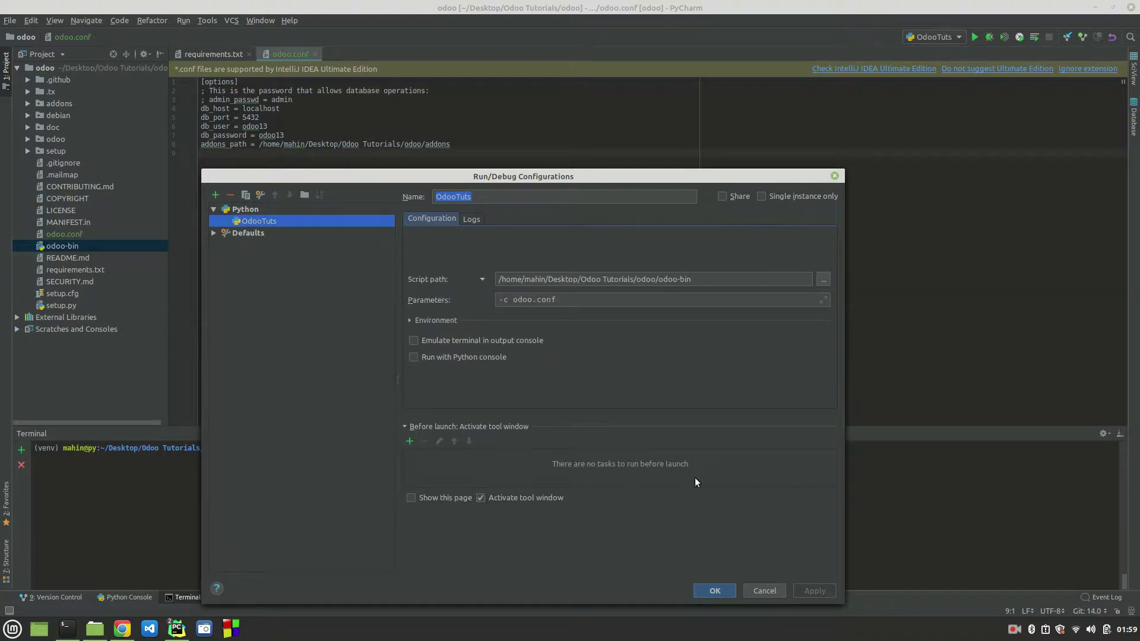
left_click(772, 590)
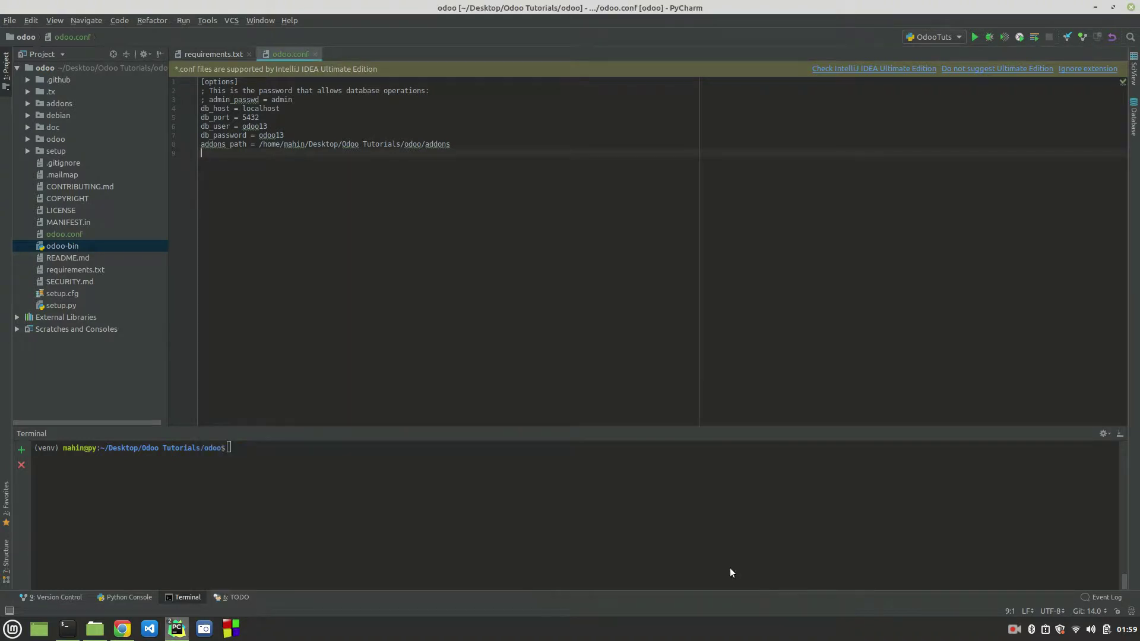
Step: Show the odoo project's Project Interpreter page in Settings and shift the window left
left_click(11, 21)
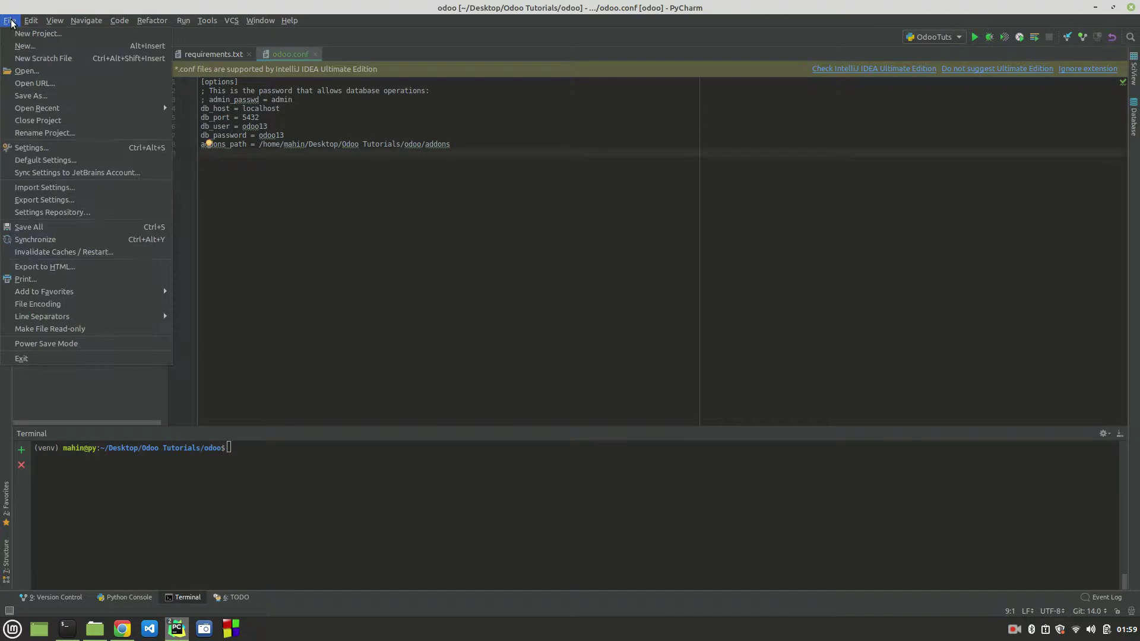
left_click(45, 147)
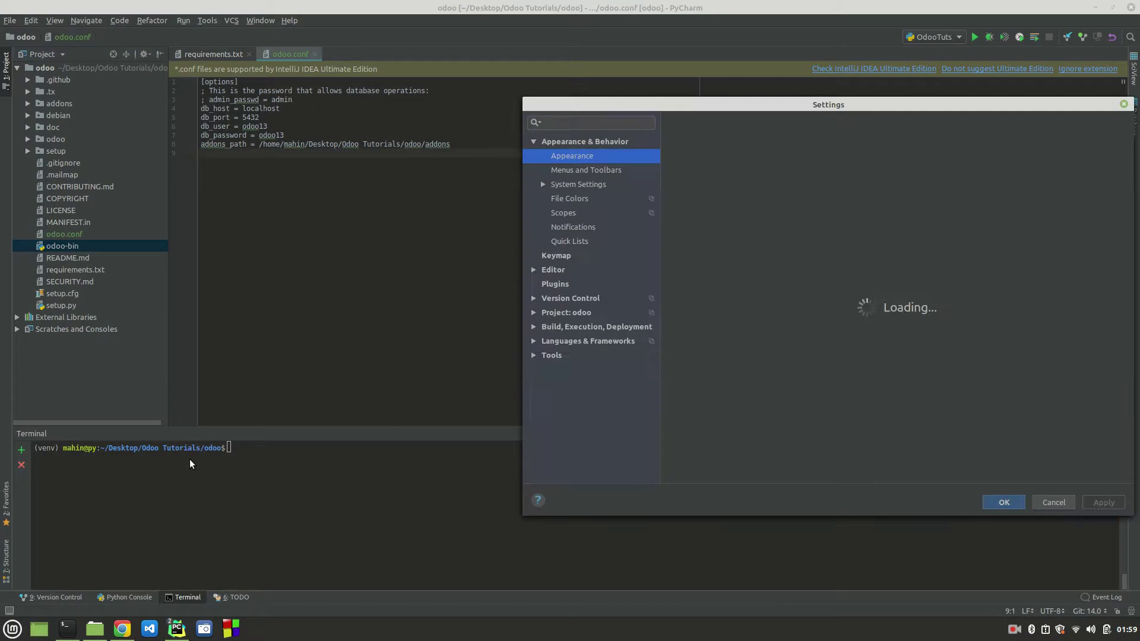
left_click(534, 313)
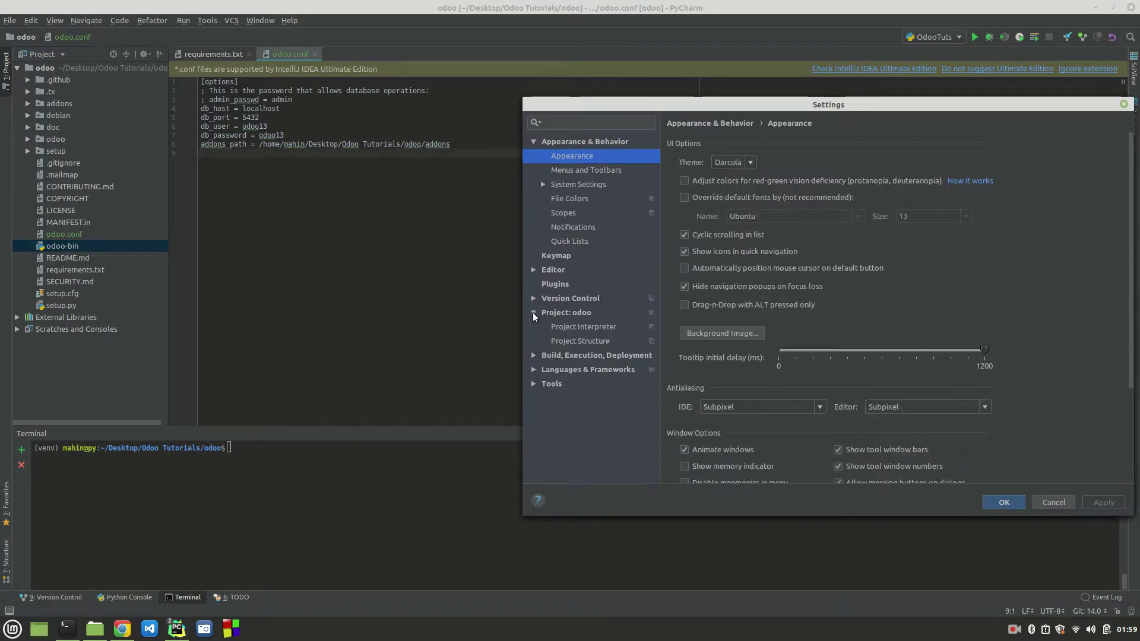
left_click(573, 327)
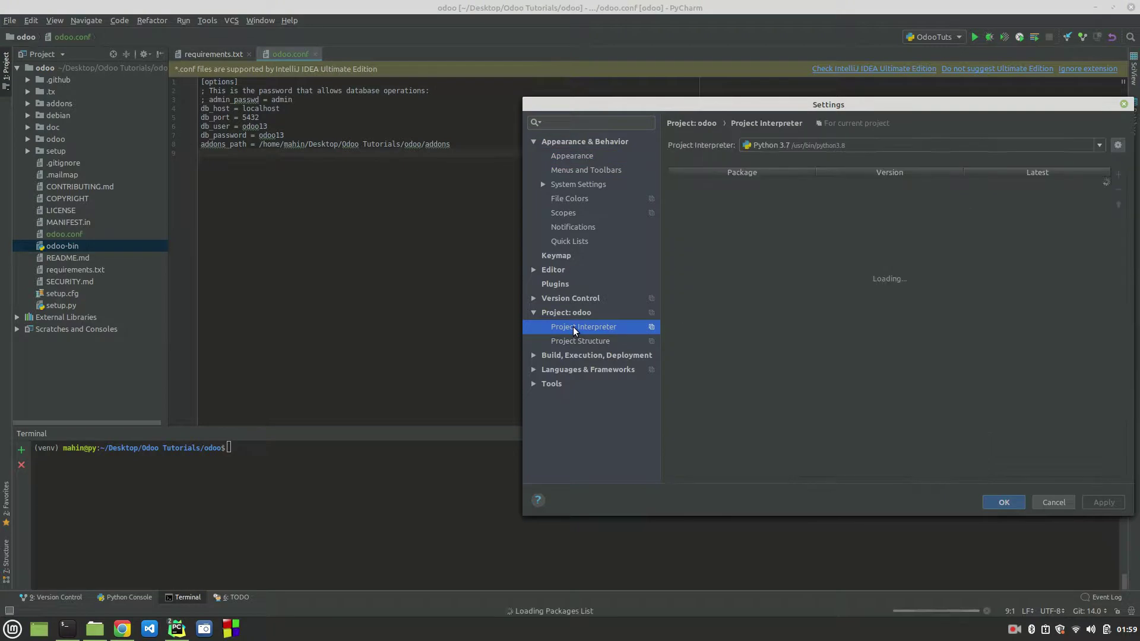
left_click_drag(822, 104, 525, 103)
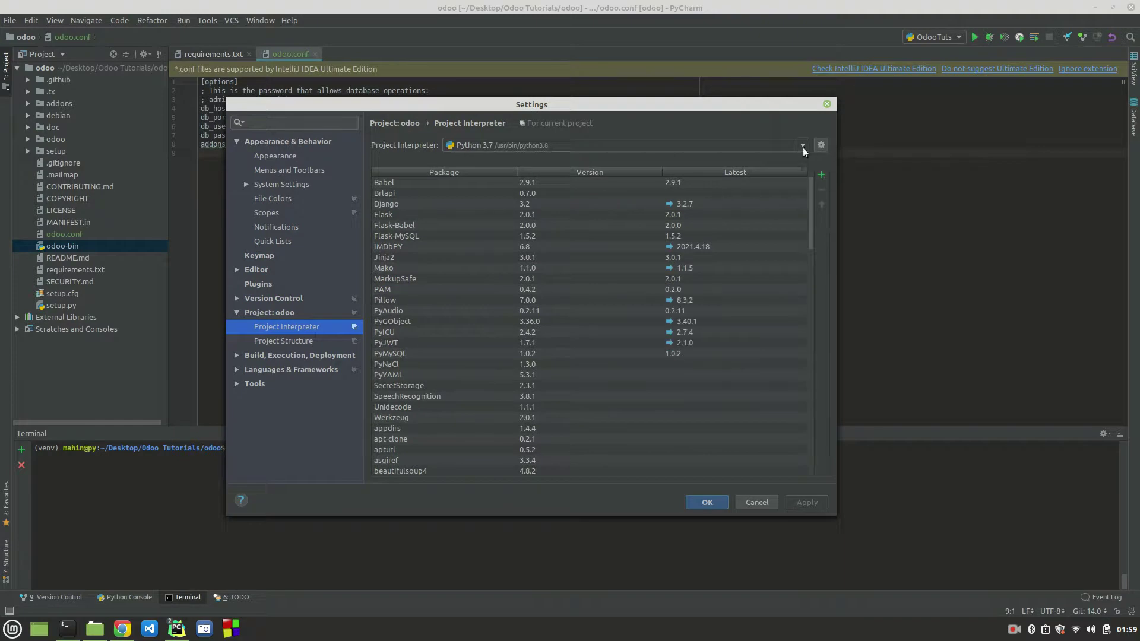
Step: Glance at the installable packages list, then choose to add a new interpreter
left_click(822, 175)
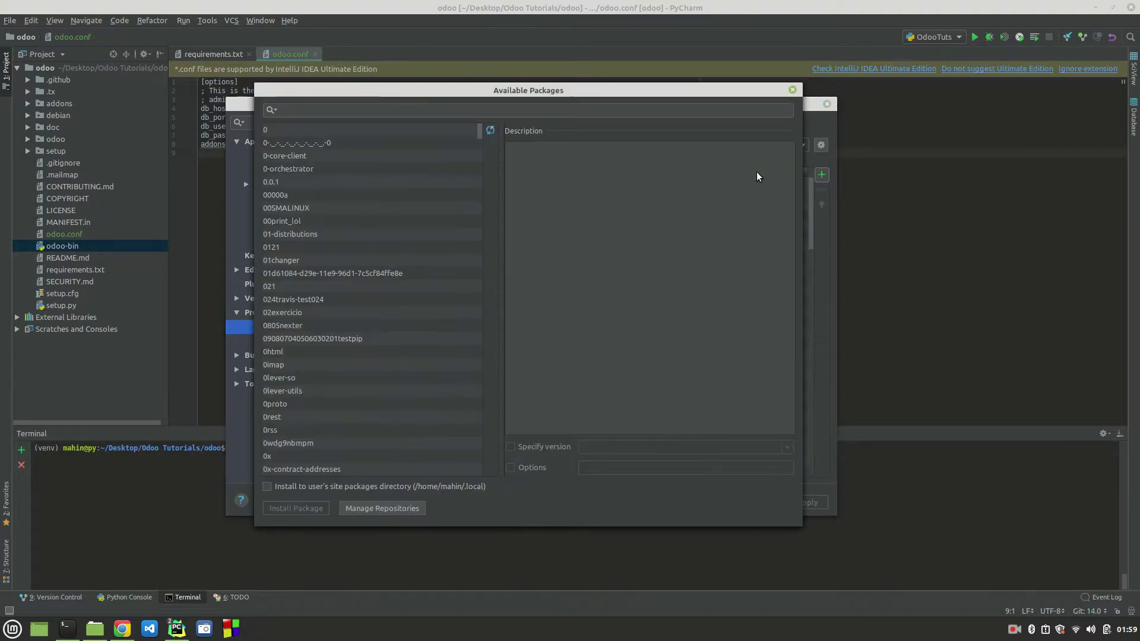
left_click(792, 92)
left_click(822, 146)
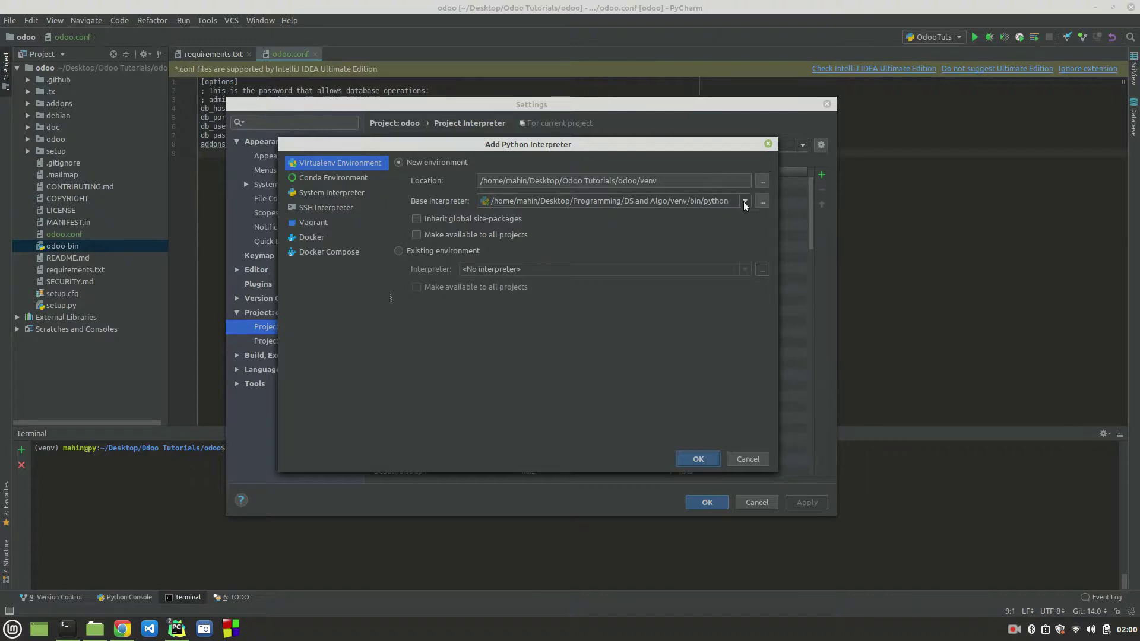
Step: Use an existing environment, choosing Desktop/Odoo Tutorials/venv/bin/python as the interpreter
left_click(395, 251)
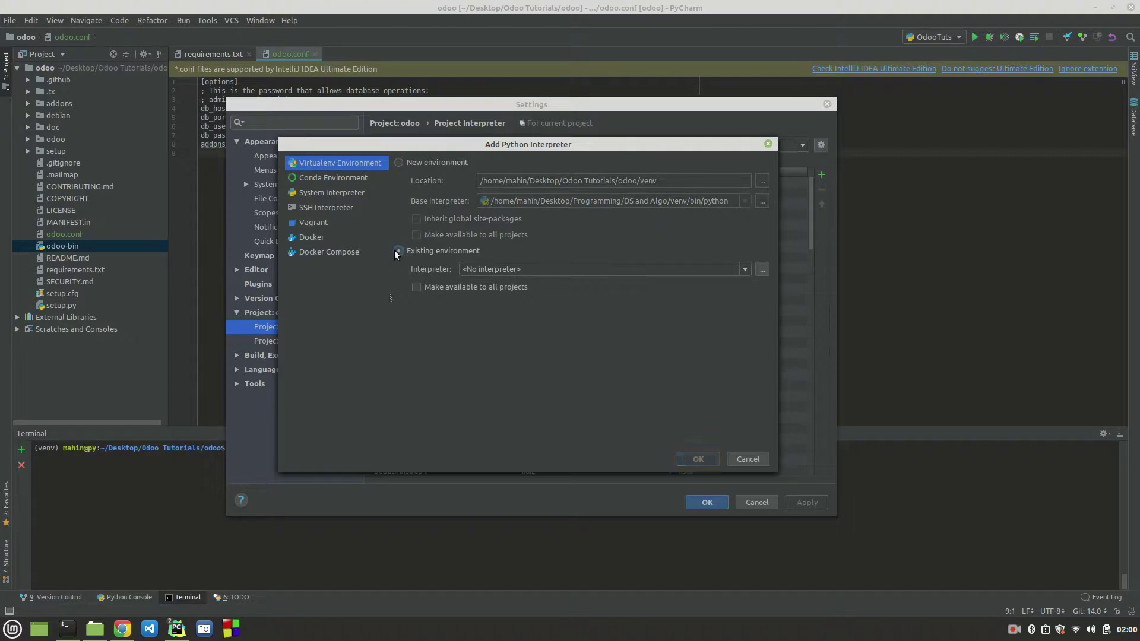
left_click(762, 269)
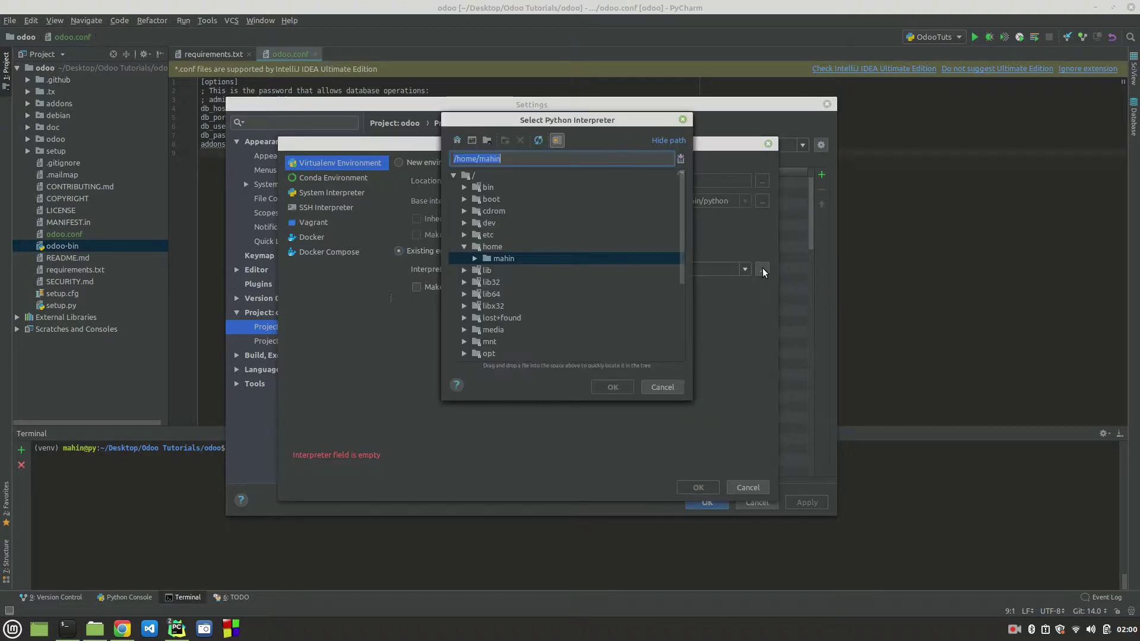
left_click(475, 259)
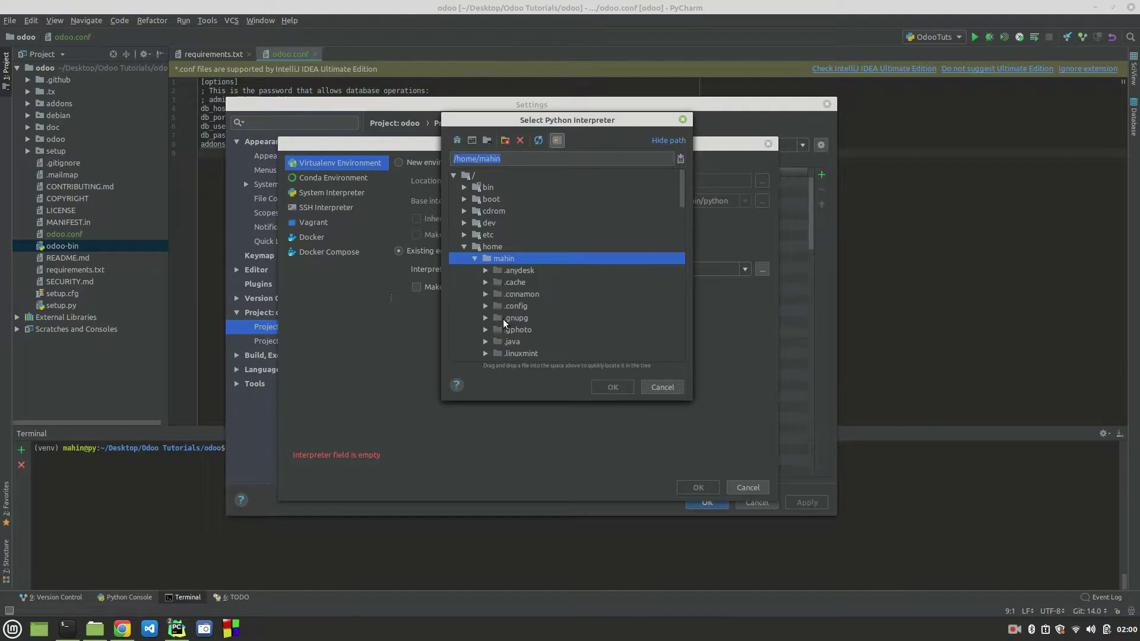
scroll(503, 321, "down", 8)
left_click(487, 200)
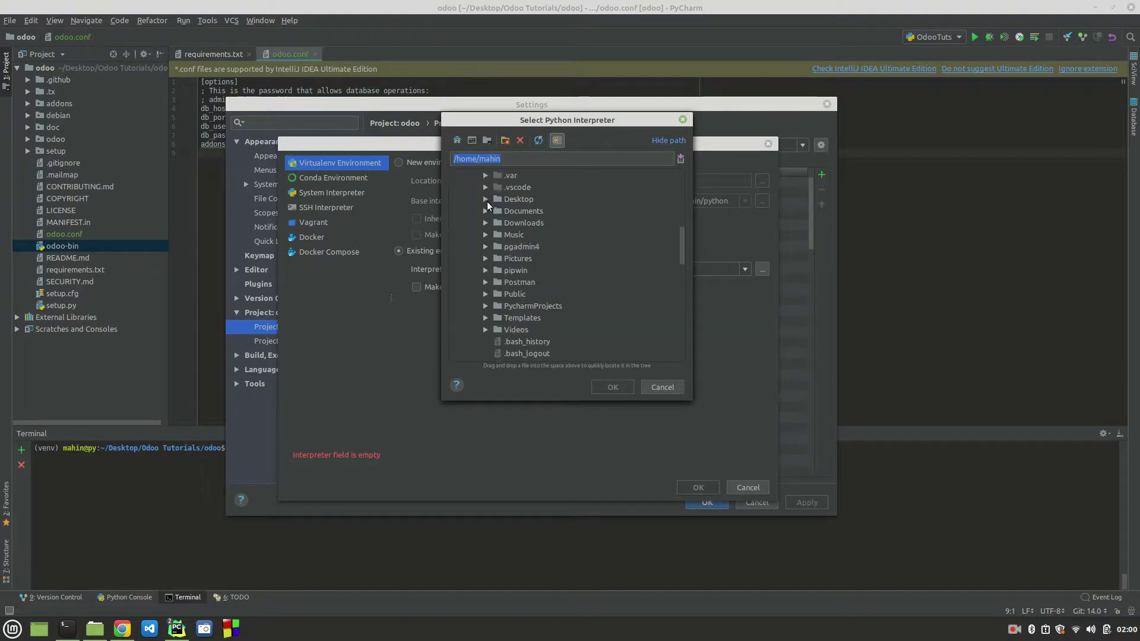
scroll(528, 266, "down", 1)
left_click(496, 318)
scroll(494, 315, "down", 3)
left_click(506, 233)
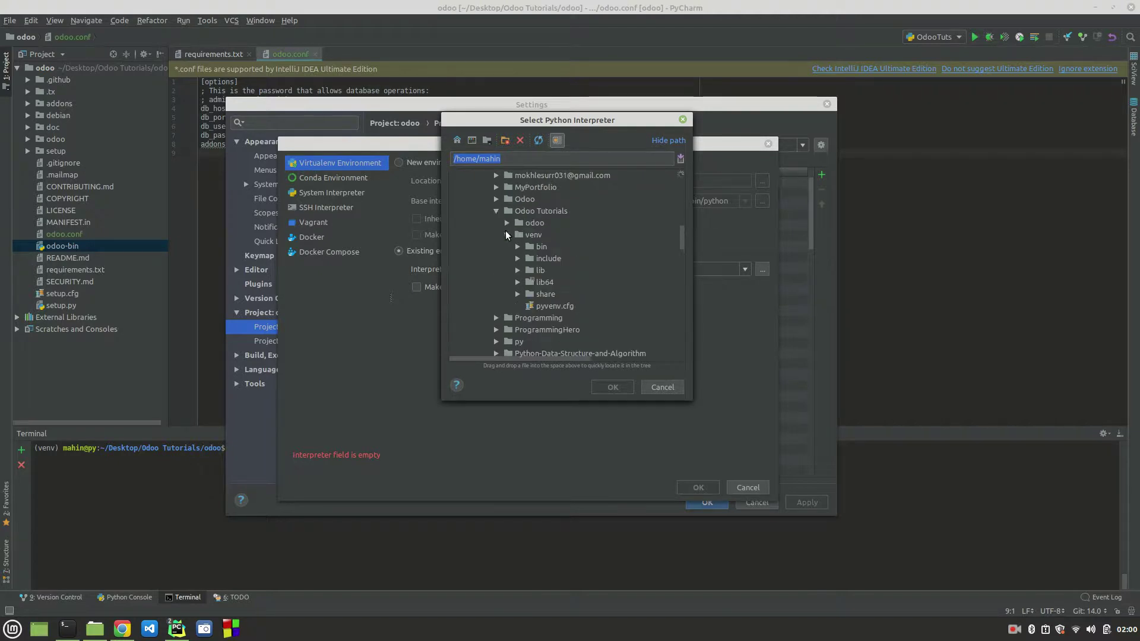
left_click(517, 247)
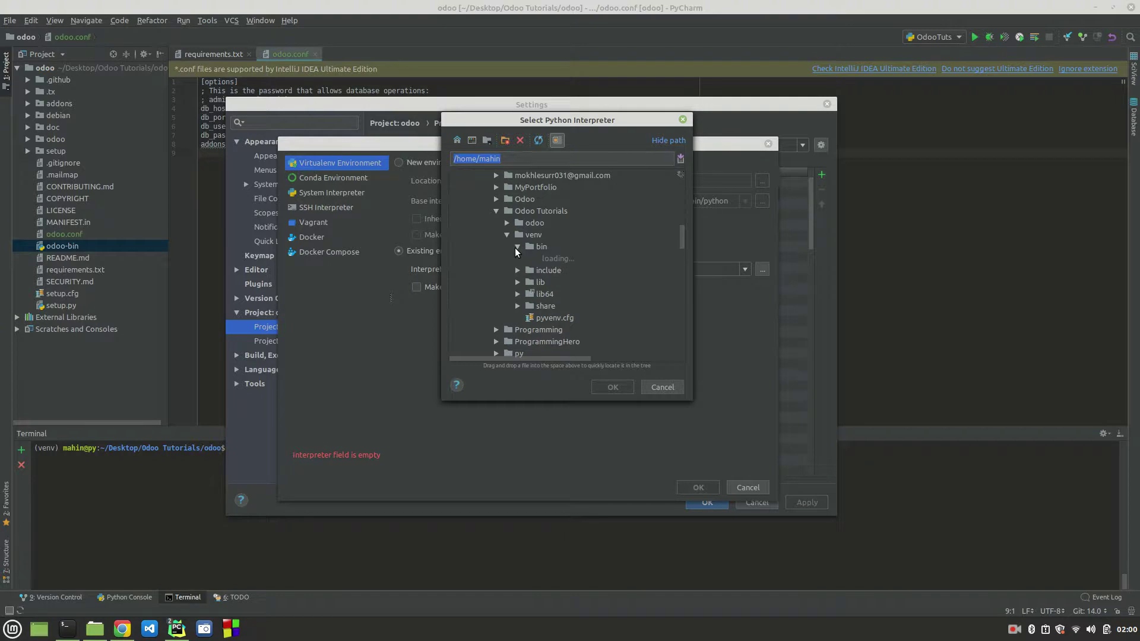
scroll(611, 295, "down", 5)
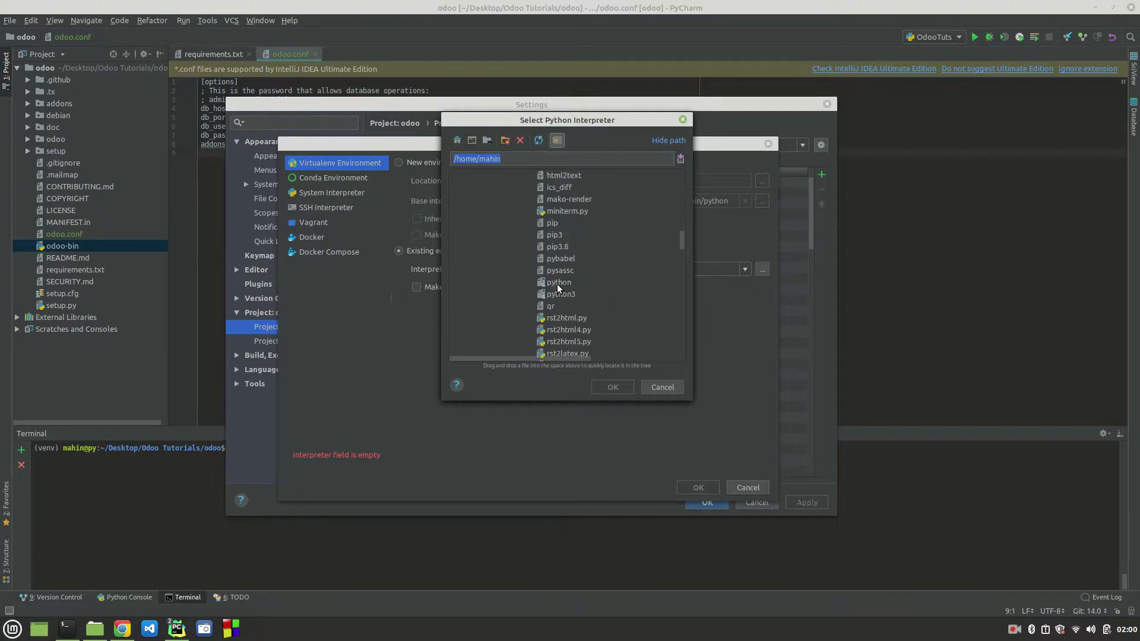
left_click(557, 283)
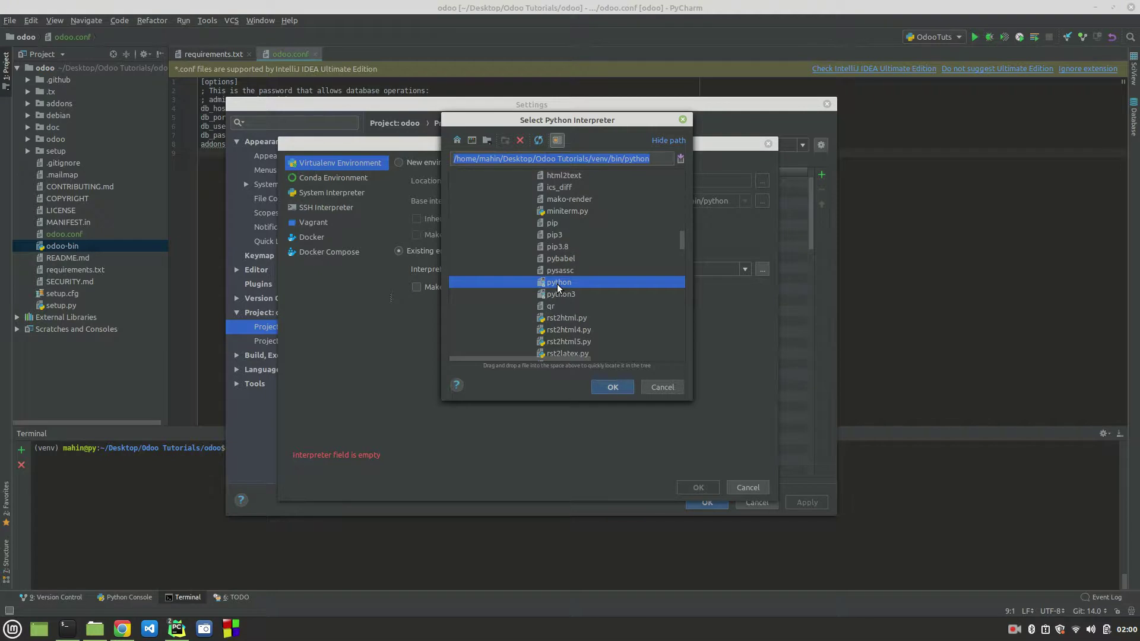
double_click(557, 284)
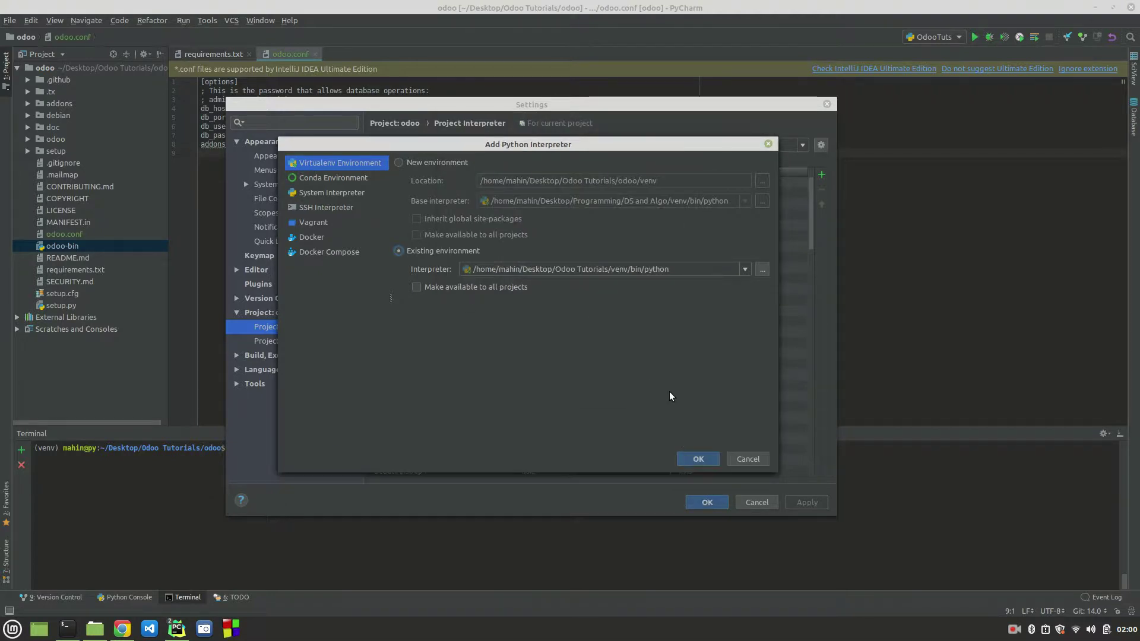
Step: Confirm the venv interpreter and apply it as the project interpreter
left_click(699, 458)
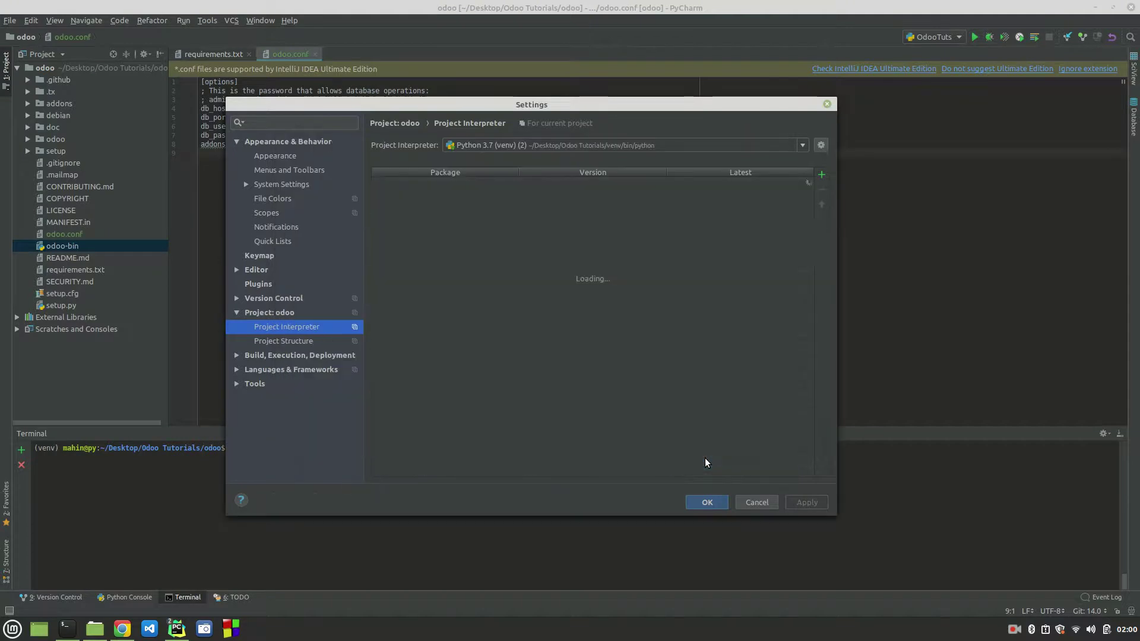
scroll(550, 334, "down", 10)
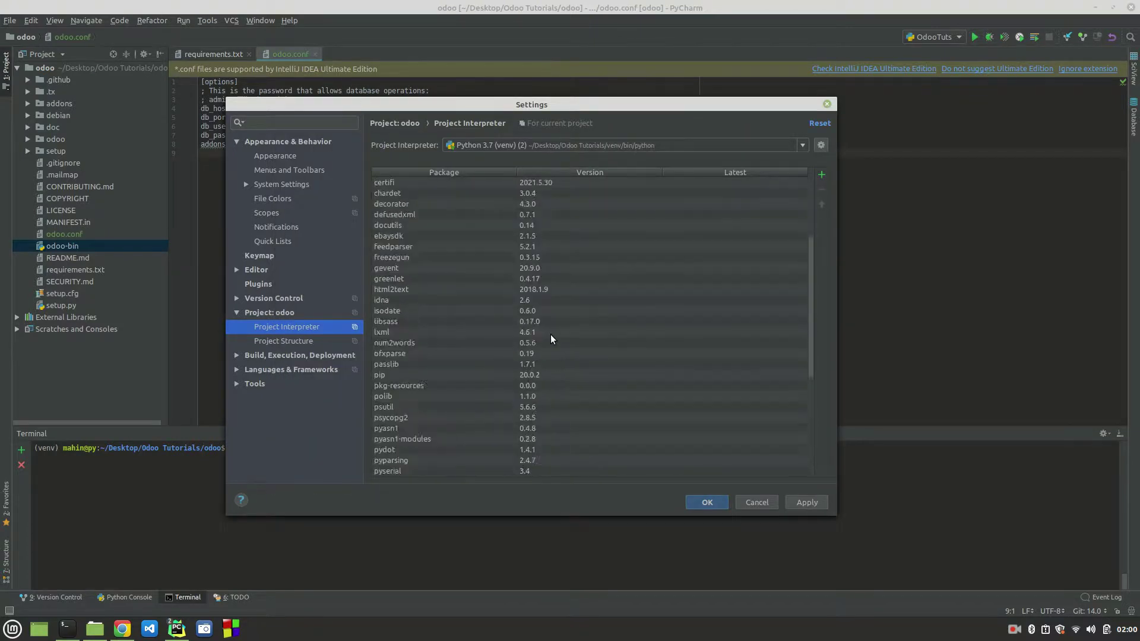
scroll(550, 334, "up", 10)
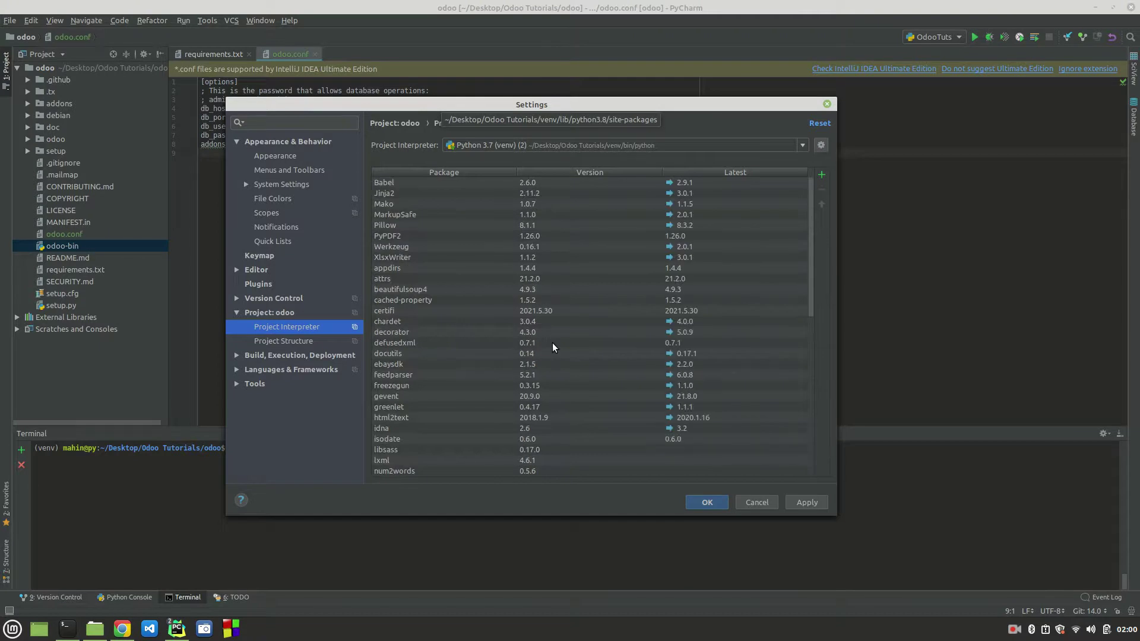
scroll(552, 343, "down", 10)
scroll(552, 343, "up", 10)
scroll(552, 343, "down", 10)
left_click(808, 503)
Step: Close Settings with the new interpreter and look over the run configuration list
left_click(718, 502)
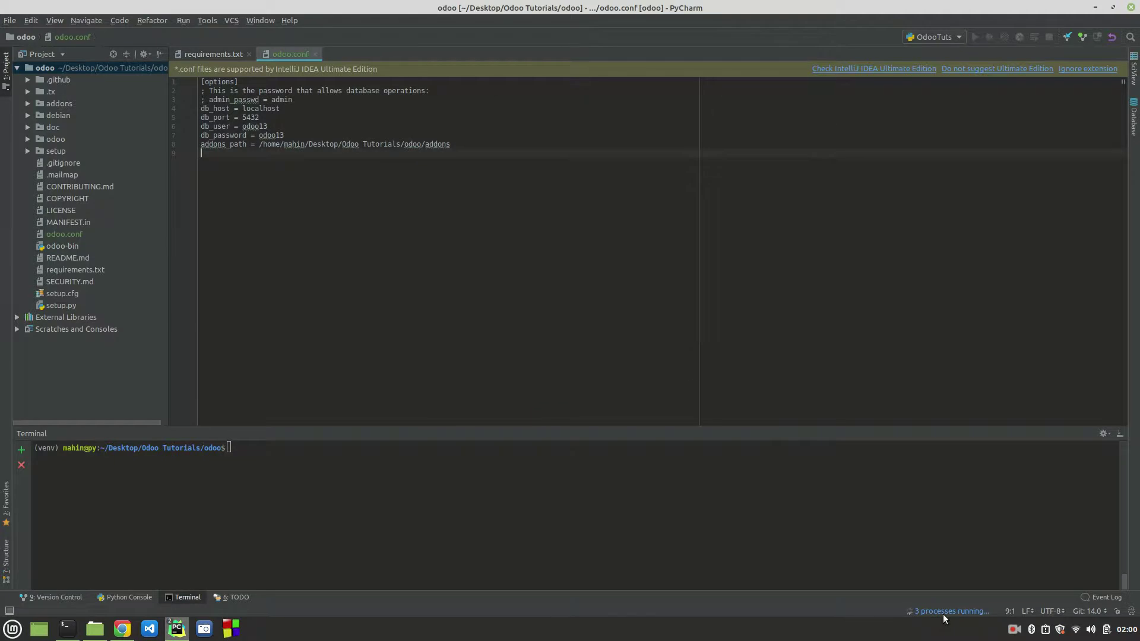
left_click(942, 37)
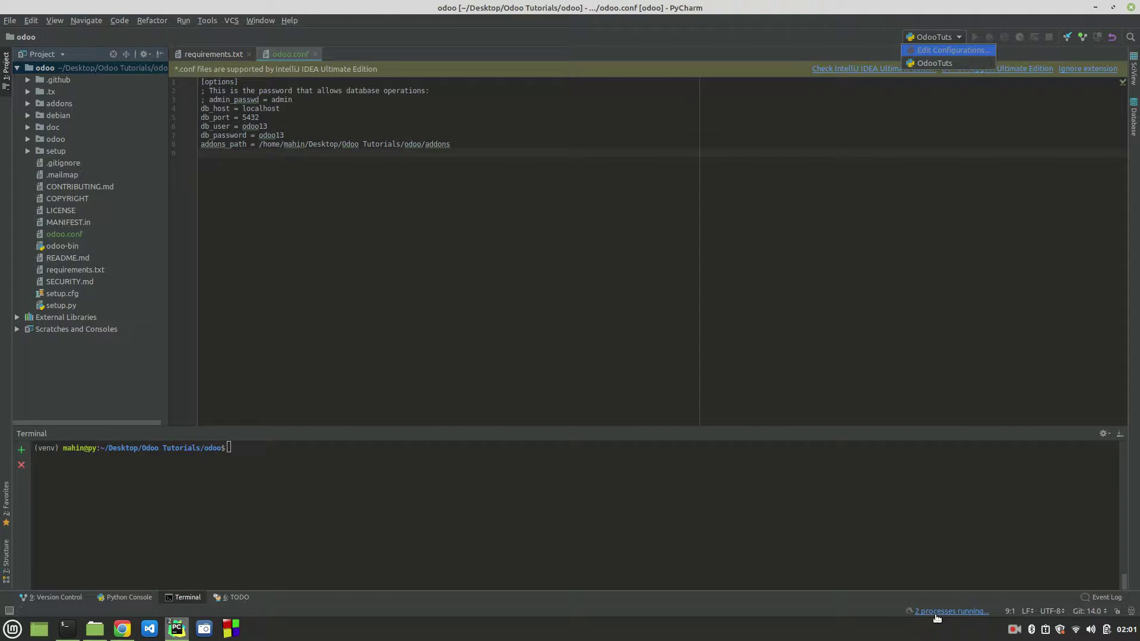
left_click(816, 149)
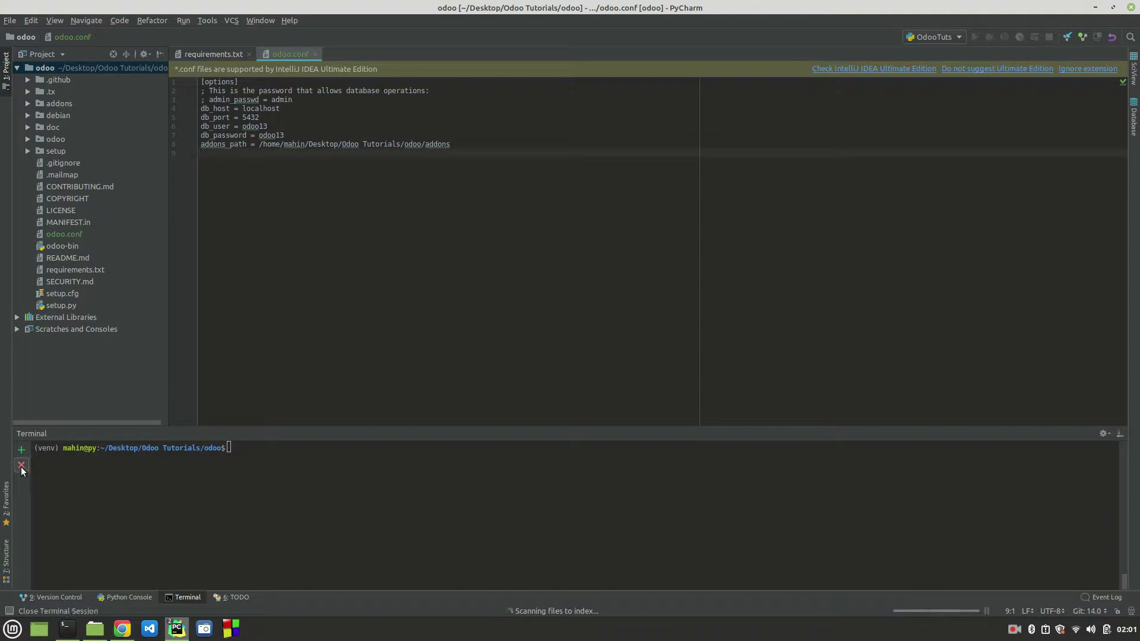
Step: Shrink the terminal panel and select OdooTuts as the run configuration
left_click_drag(275, 431, 288, 521)
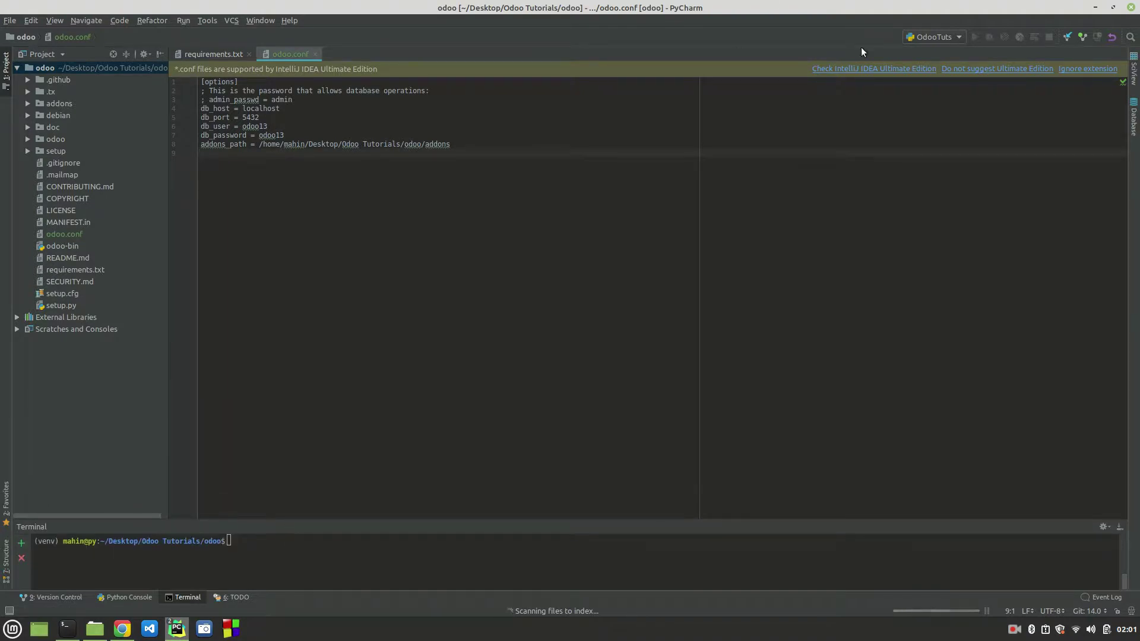
left_click(949, 40)
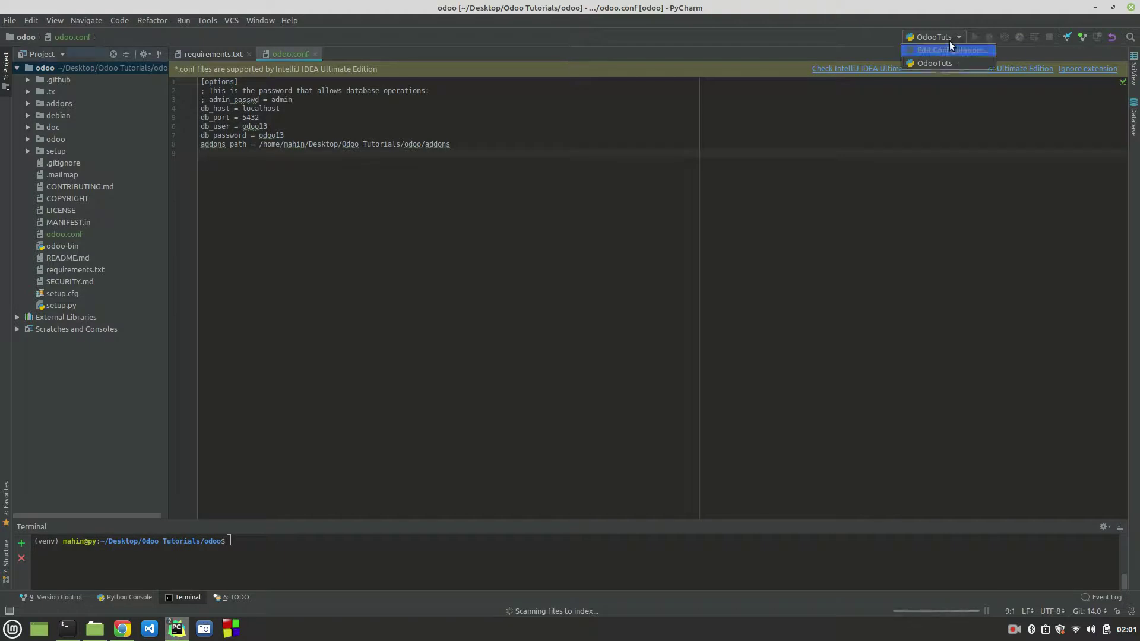
left_click(928, 64)
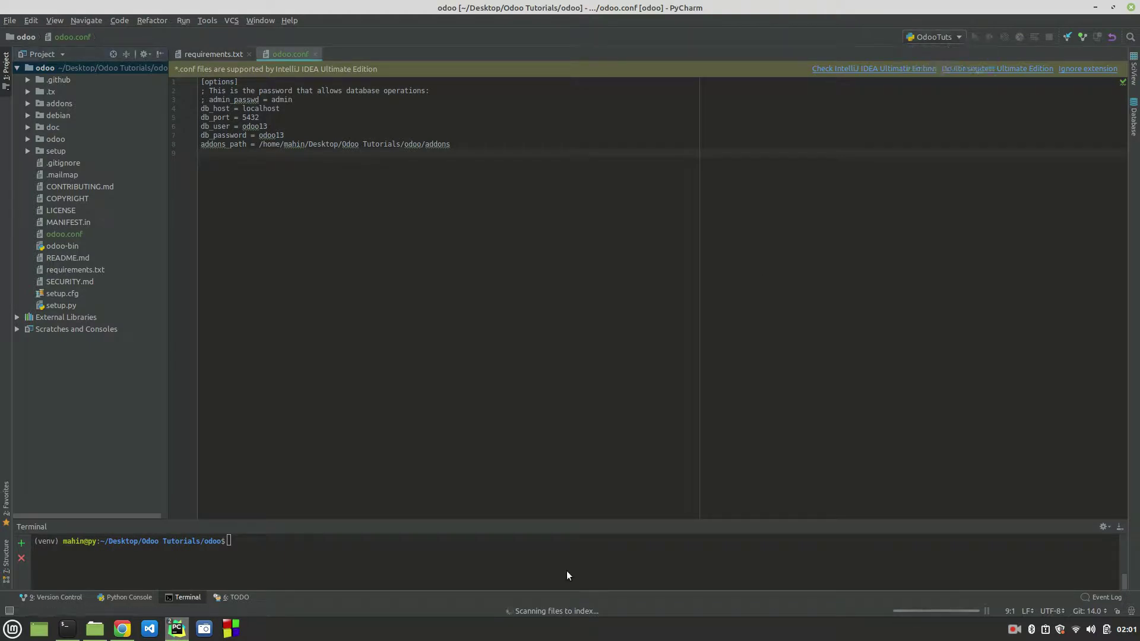
Step: Check the background indexing progress in the Background Tasks window
left_click(944, 608)
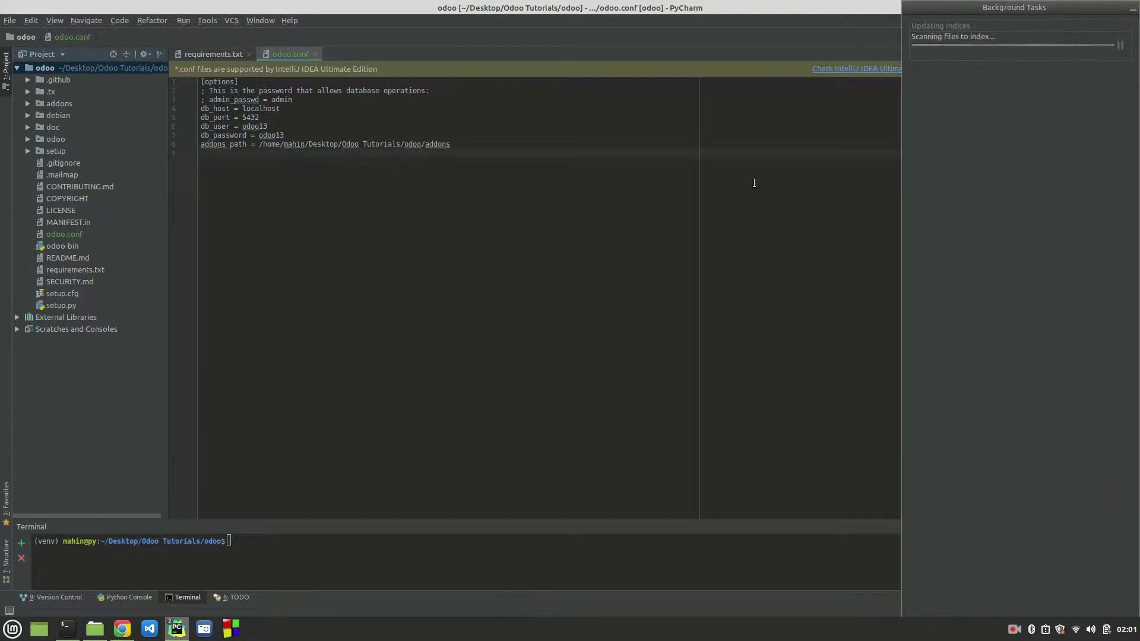
left_click(1132, 12)
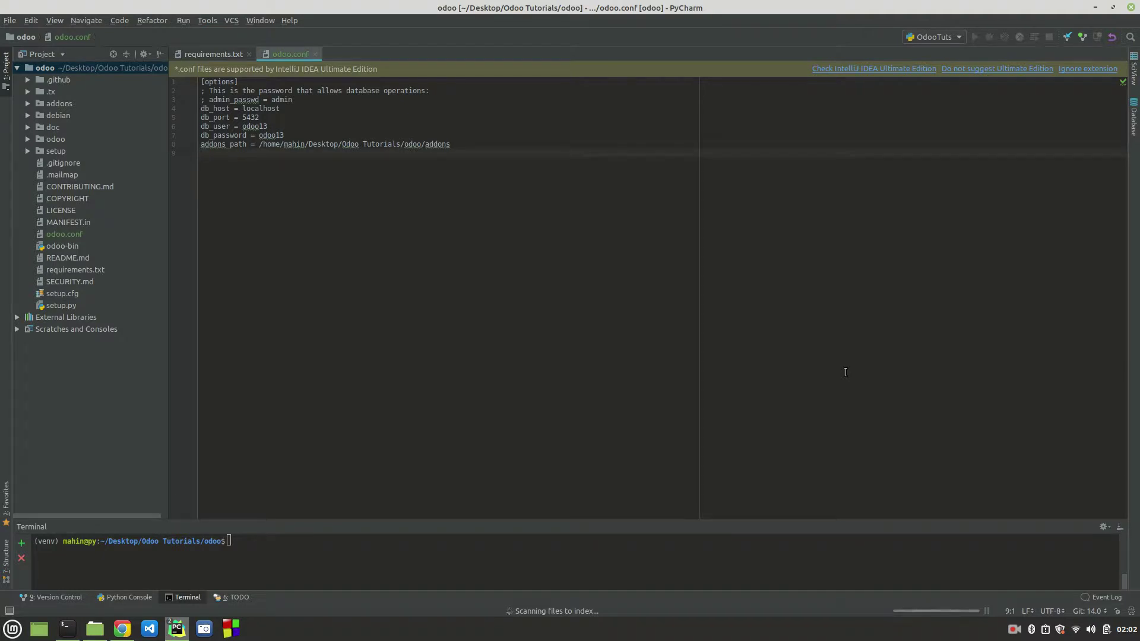
left_click(963, 611)
left_click(860, 401)
Step: Dismiss the 'Indexing Stopped' notification for odoo
right_click(972, 610)
left_click(950, 474)
left_click(1014, 631)
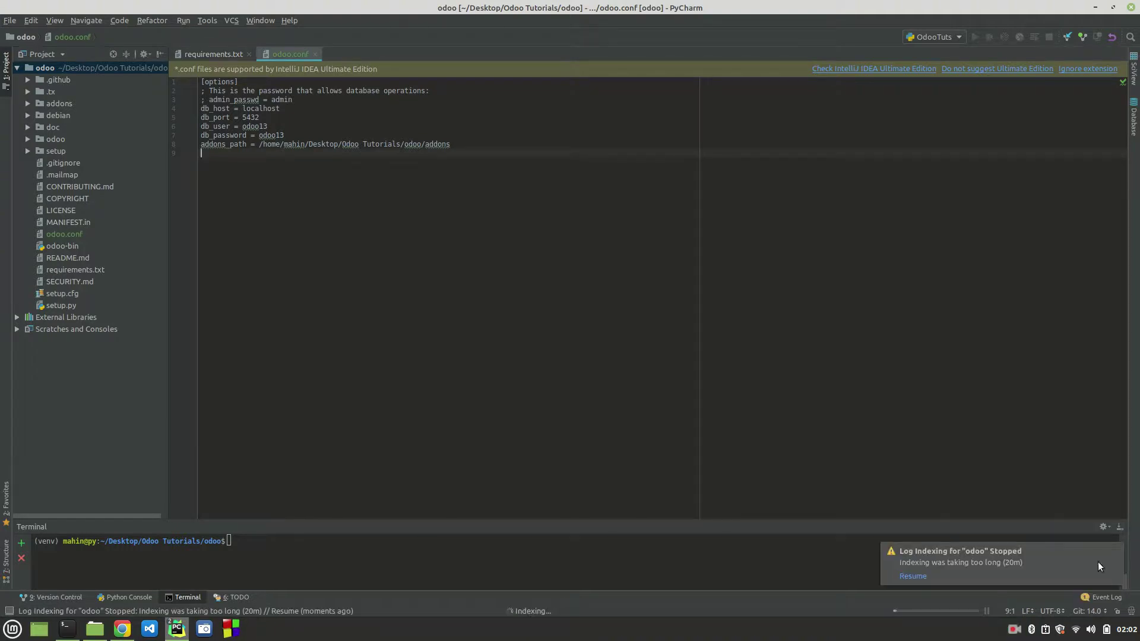
left_click(989, 416)
left_click(1114, 552)
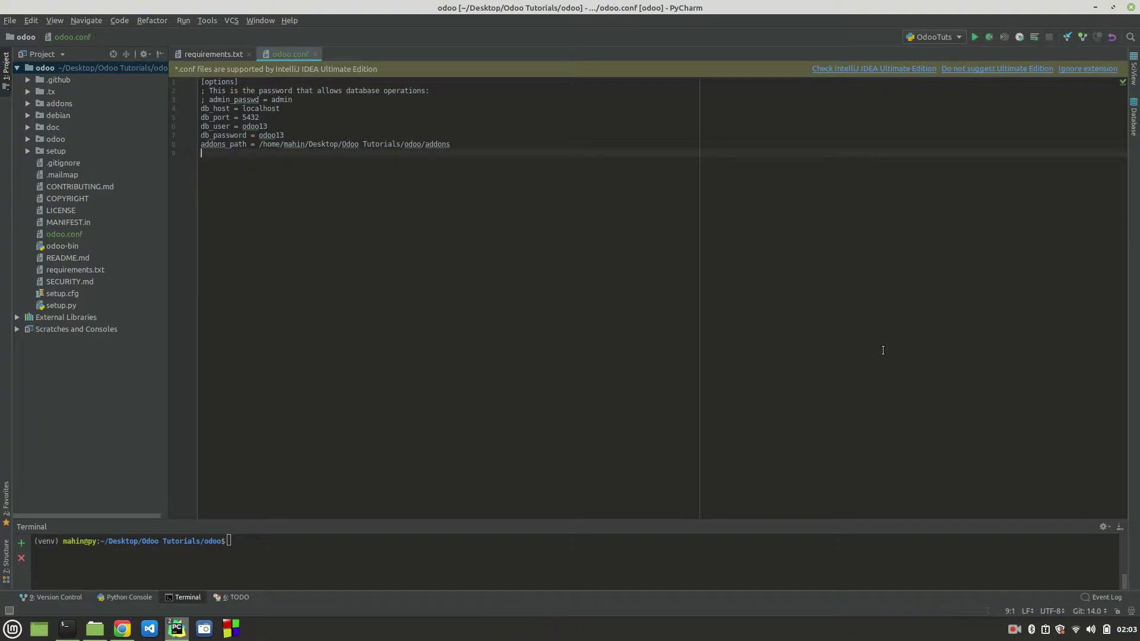
left_click(940, 37)
left_click(938, 51)
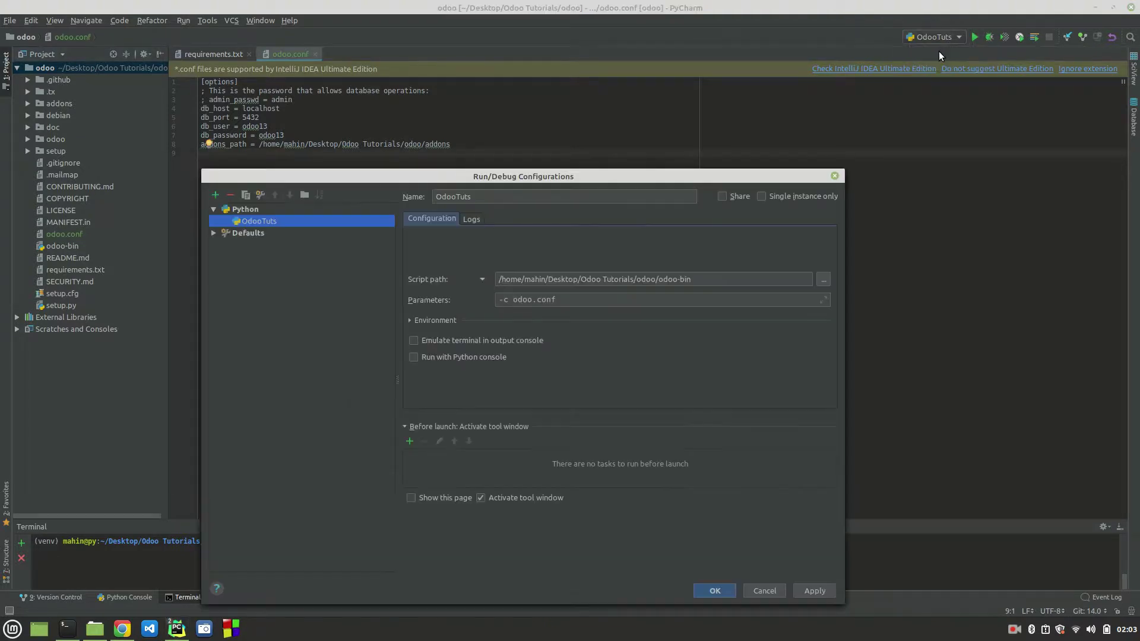
left_click(471, 219)
left_click(442, 220)
left_click(411, 320)
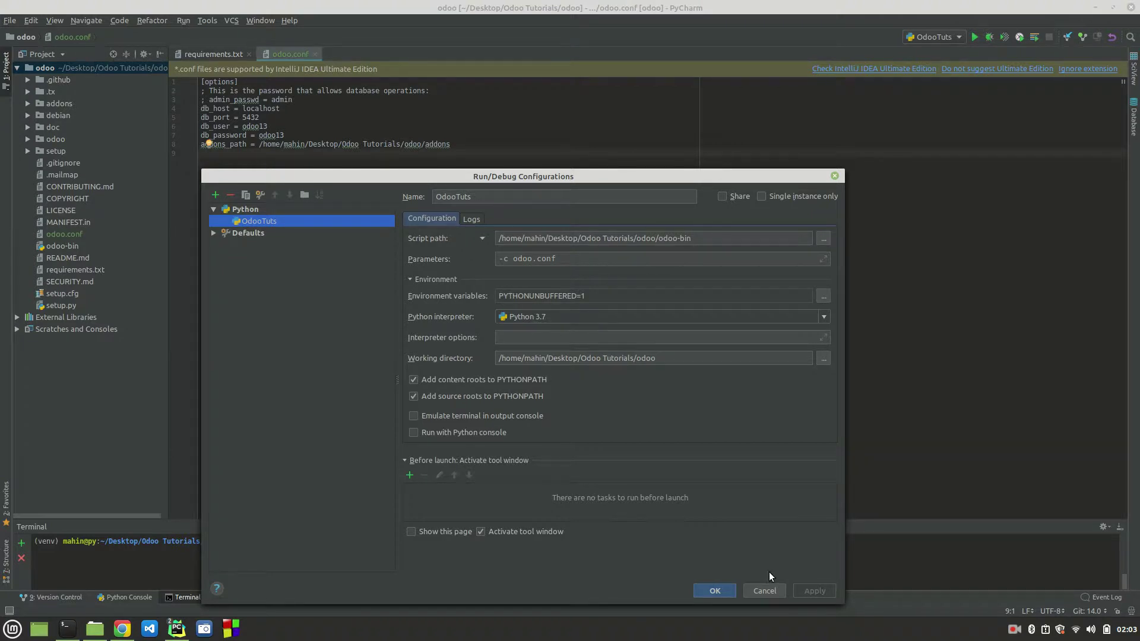
left_click(771, 593)
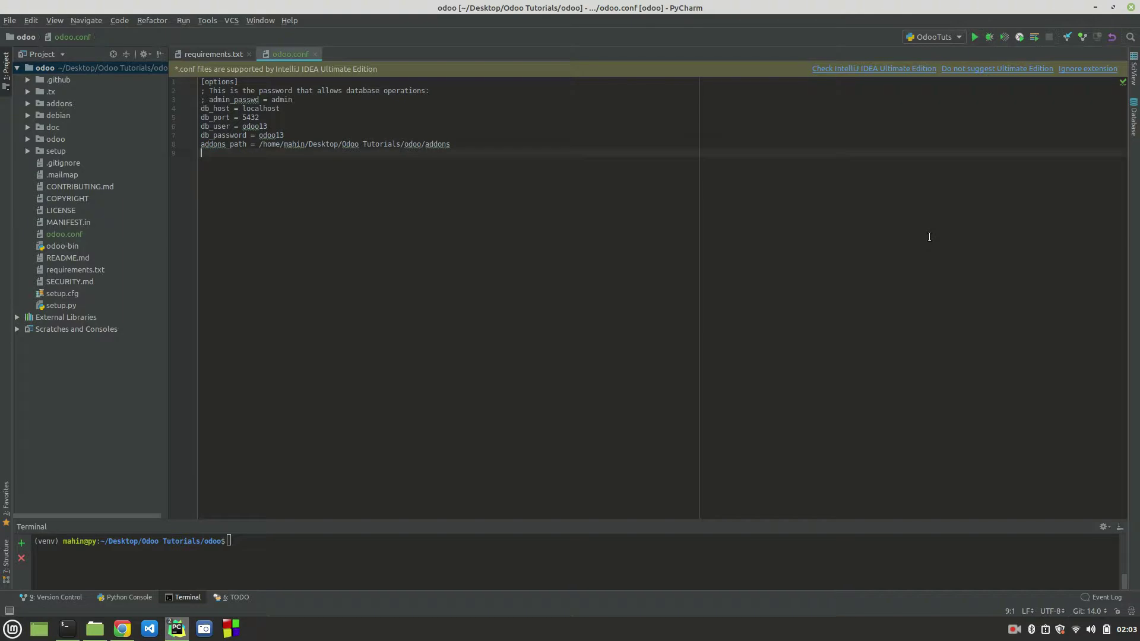
Step: Run the OdooTuts server and copy the missing module name PyPDF2 from its traceback
left_click(974, 36)
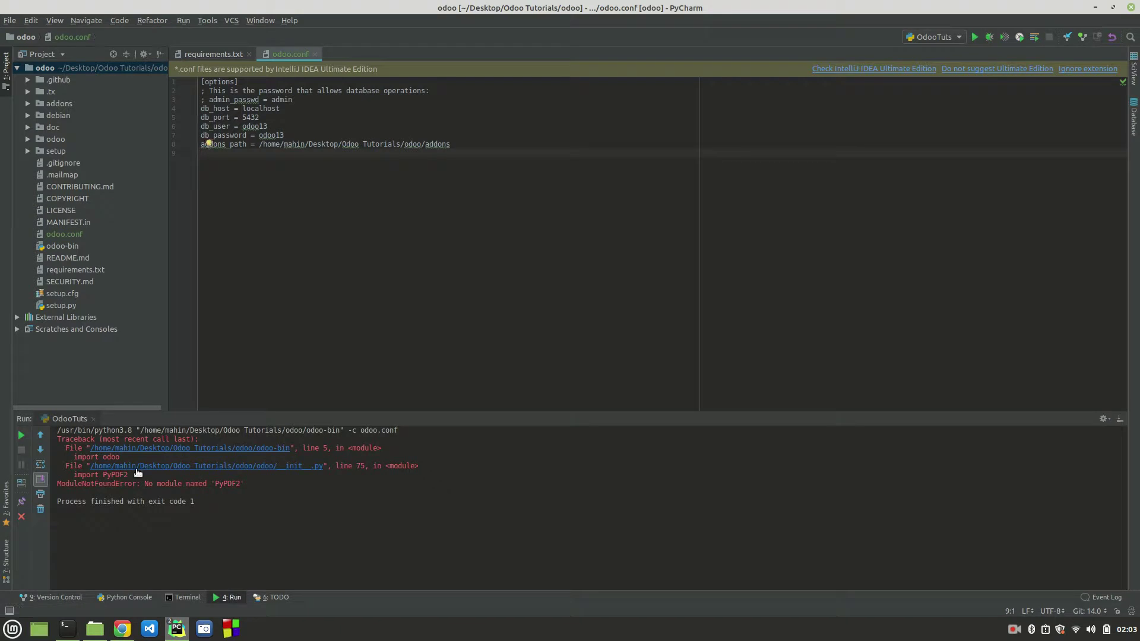
double_click(117, 475)
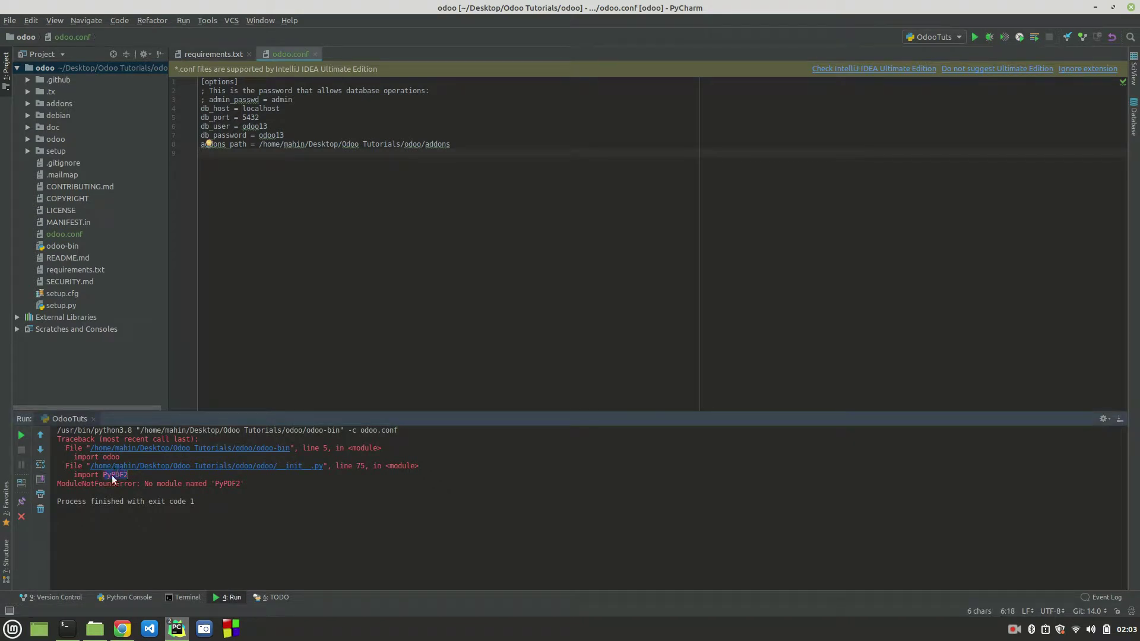
right_click(112, 473)
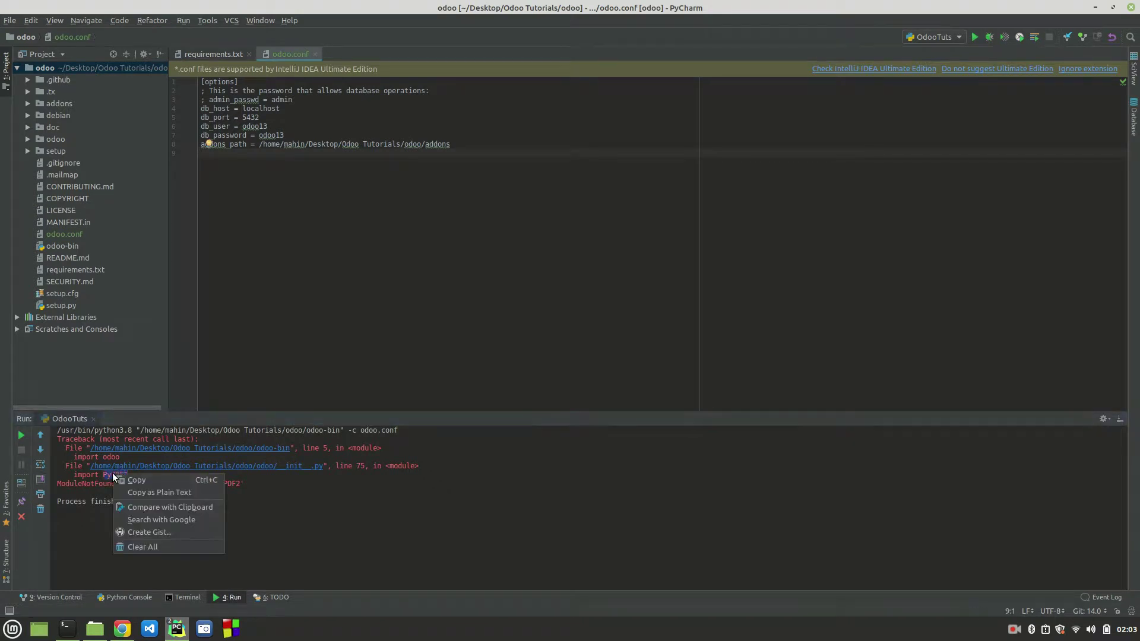
left_click(143, 480)
Step: In an enlarged, cleared terminal, run pip install PyPDF2
left_click(180, 599)
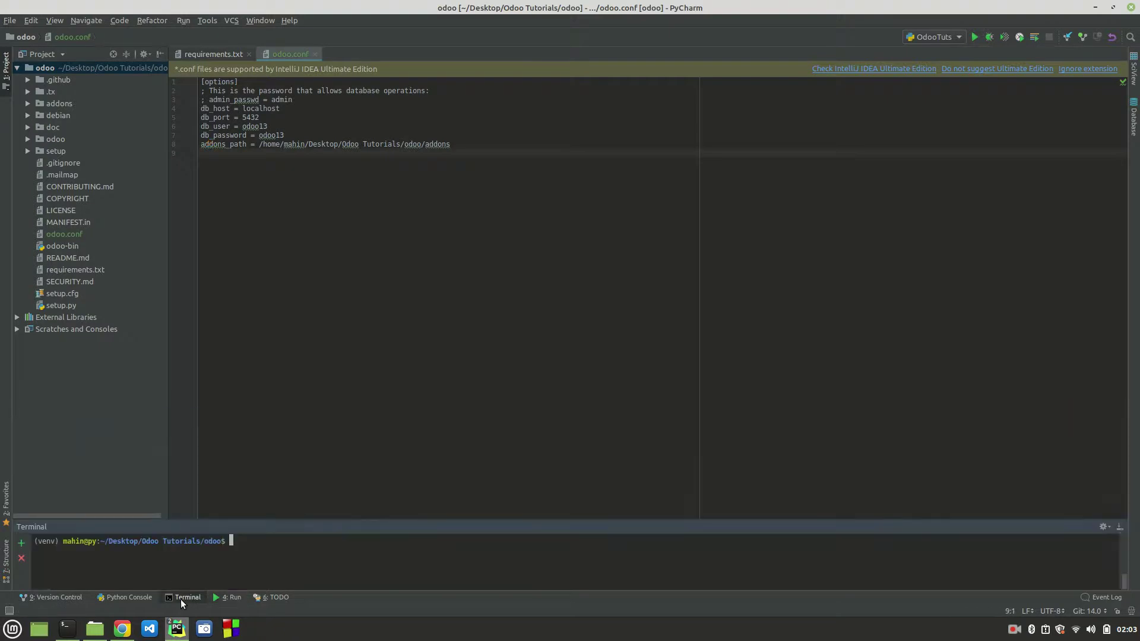
left_click_drag(376, 529, 380, 421)
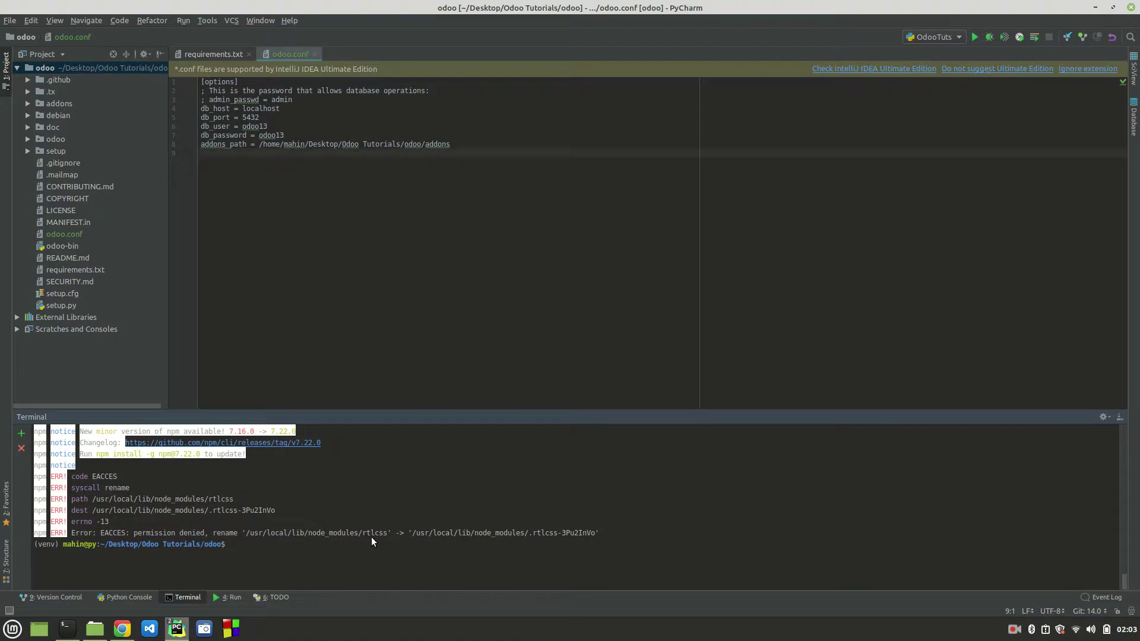
key("ctrl+l")
type("pip ins")
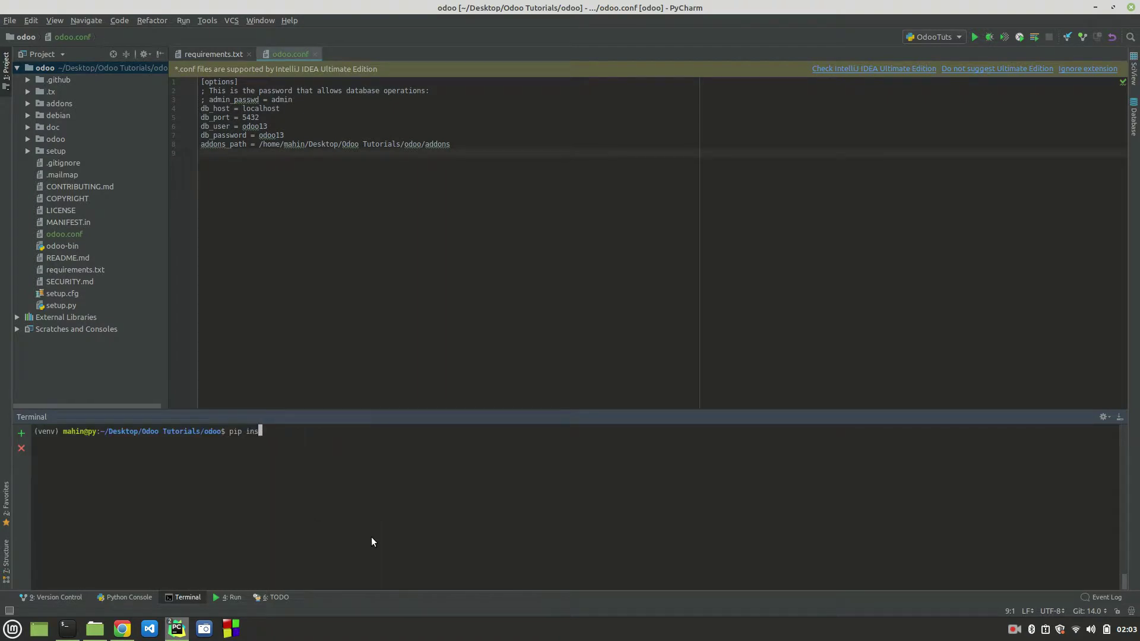
type("tall PyPDF2")
key("Return")
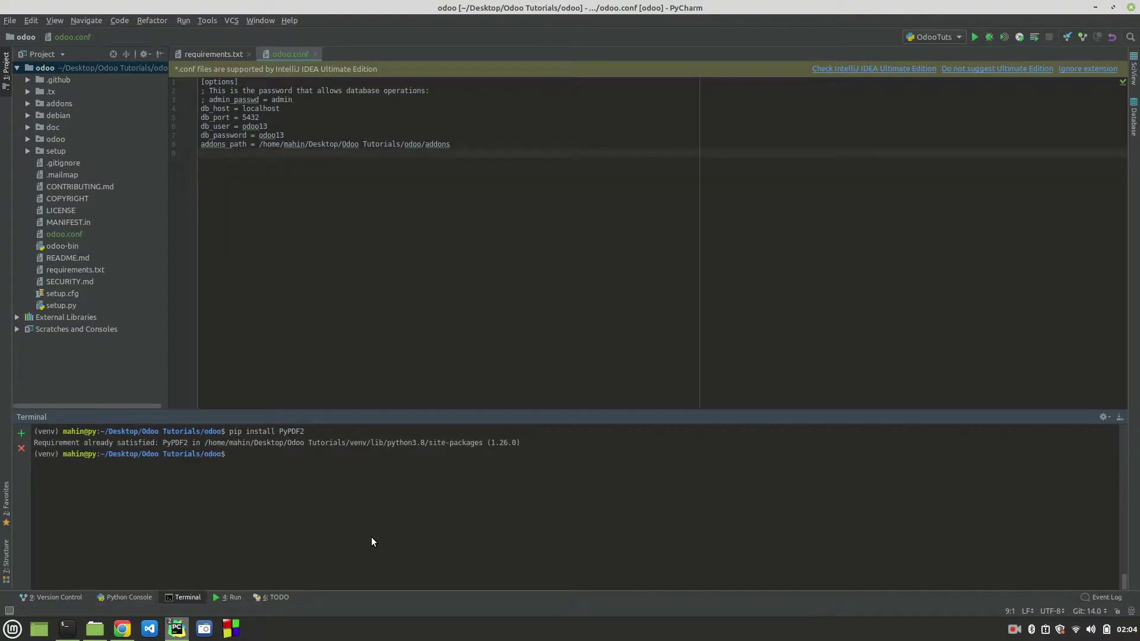
Step: Rerun OdooTuts and follow the PyPDF2 import error into odoo-bin and odoo's init file
left_click(225, 598)
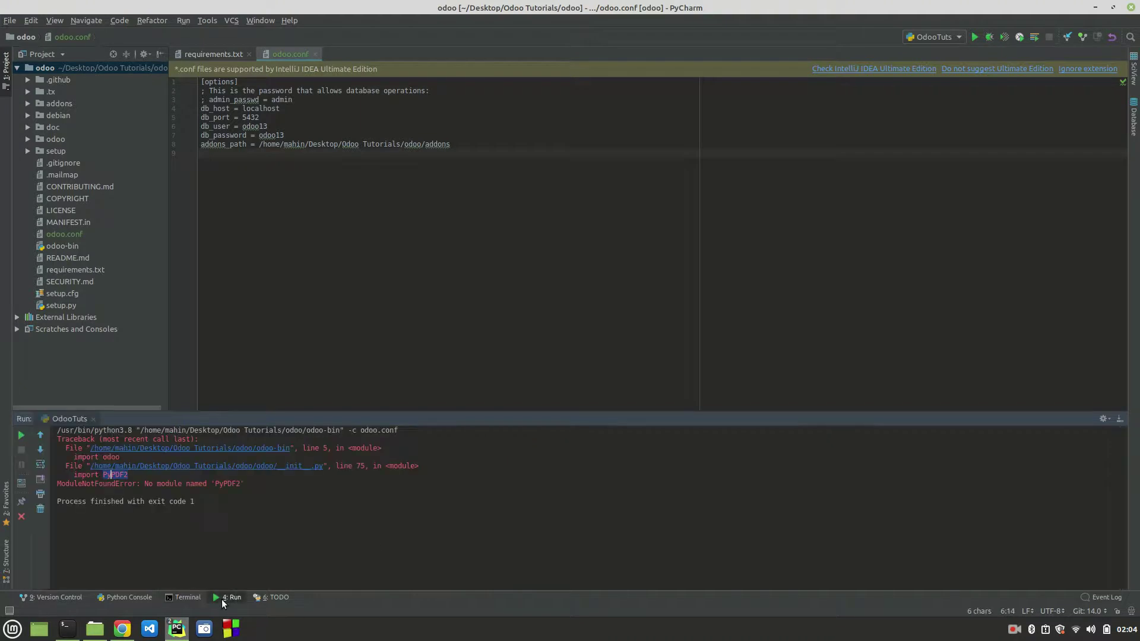
left_click(21, 436)
left_click(248, 451)
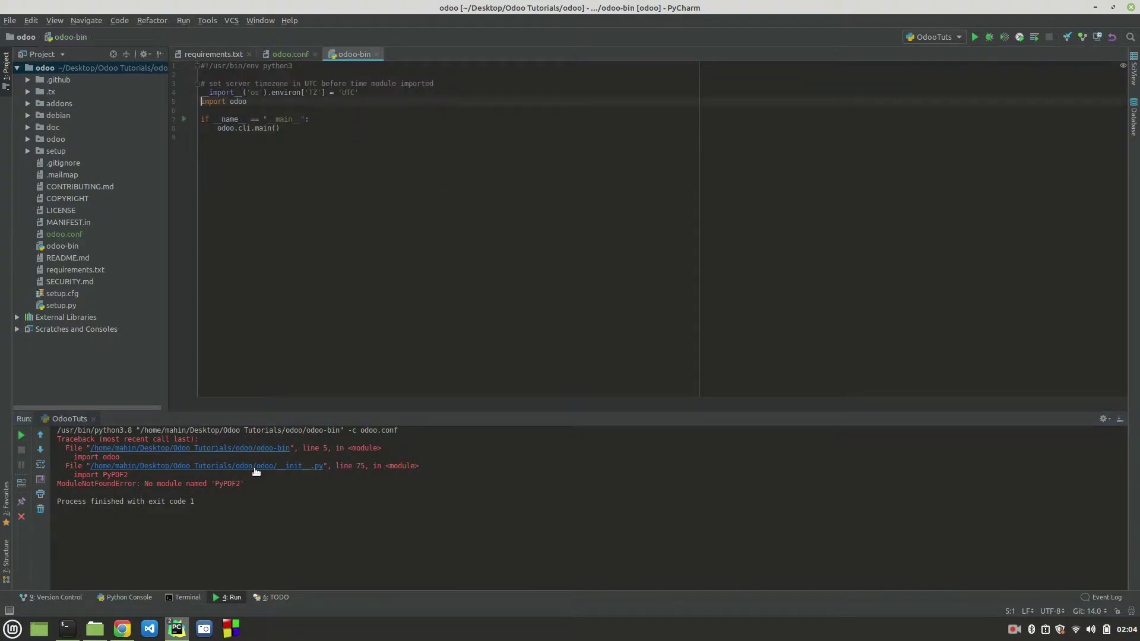
left_click(255, 467)
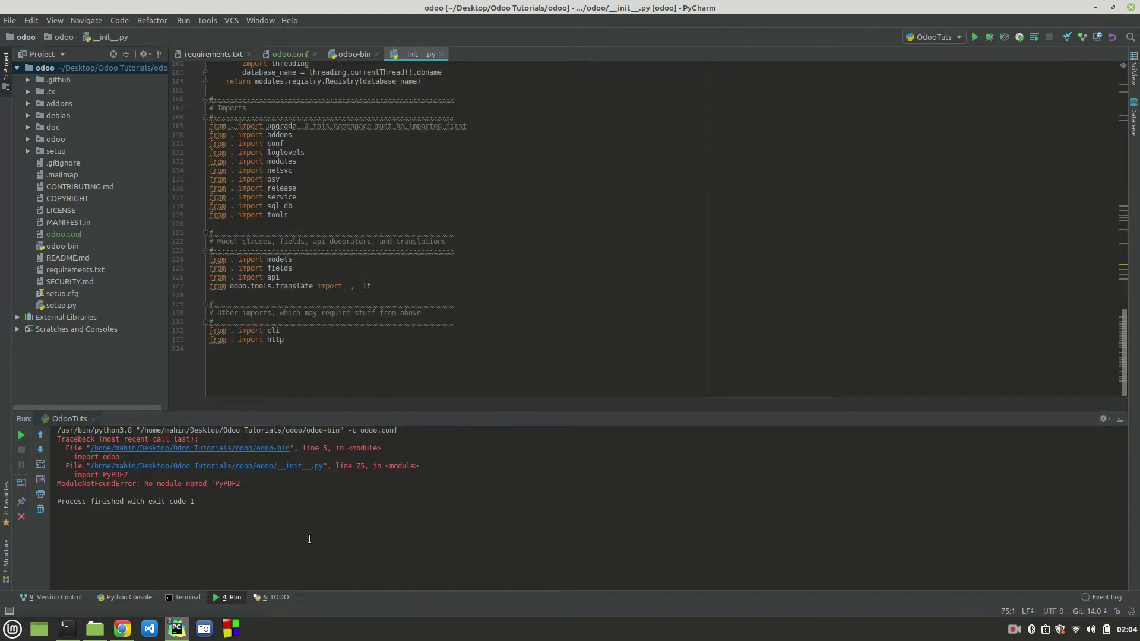
Step: Run OdooTuts again and open requirements.txt
left_click(92, 418)
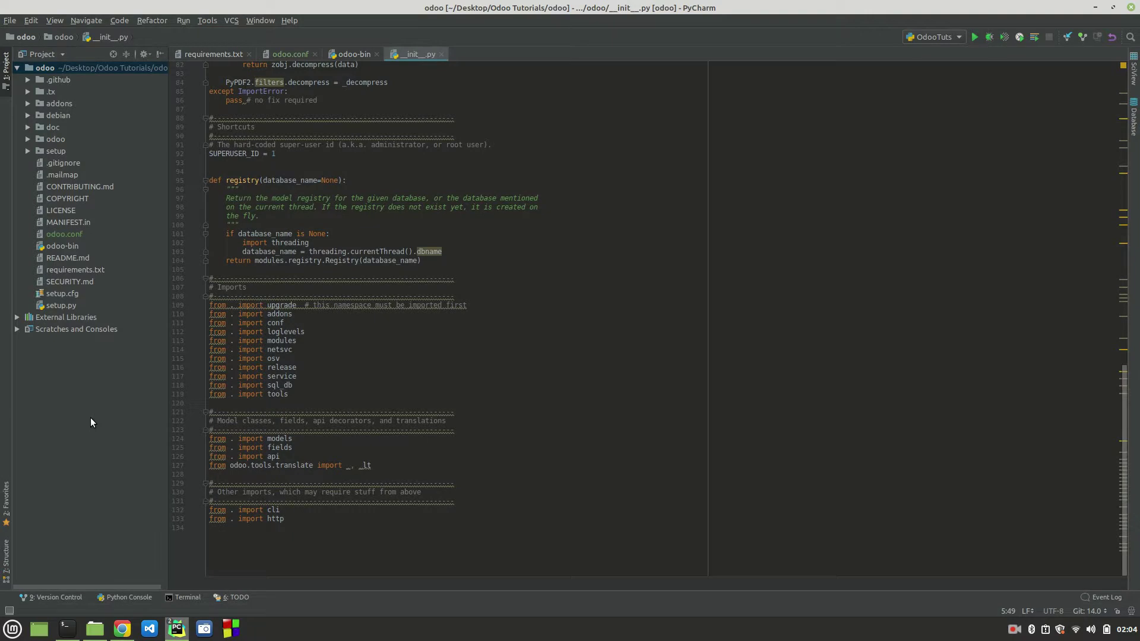
left_click(974, 38)
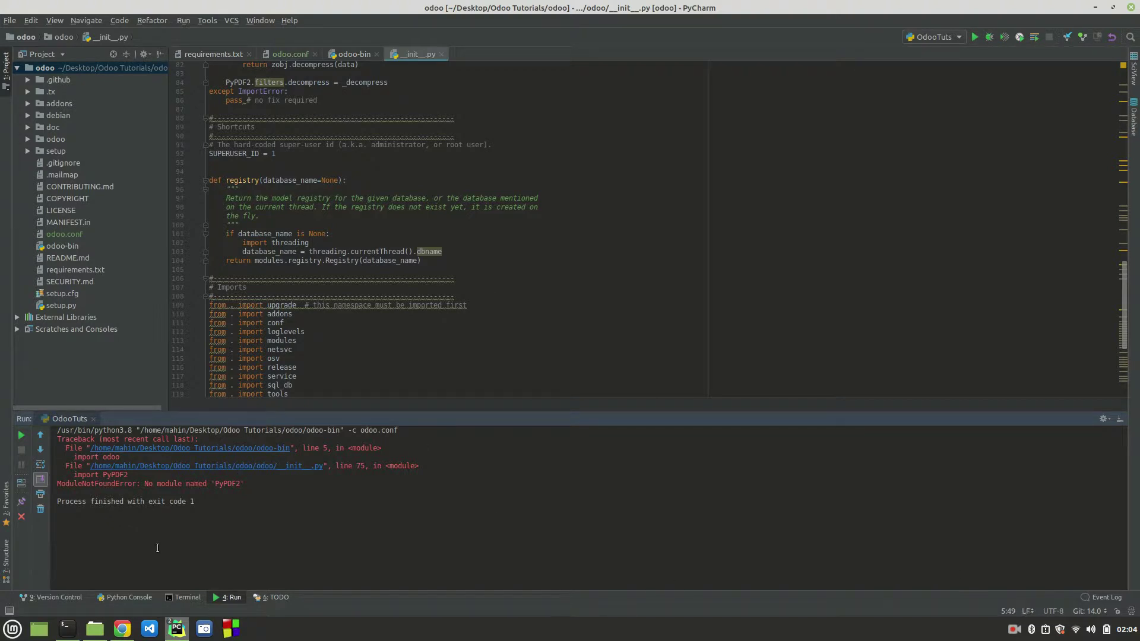
double_click(79, 270)
Step: Find 'pypdf' in requirements.txt and select the PyPDF2==1.26.0 line
left_click(436, 246)
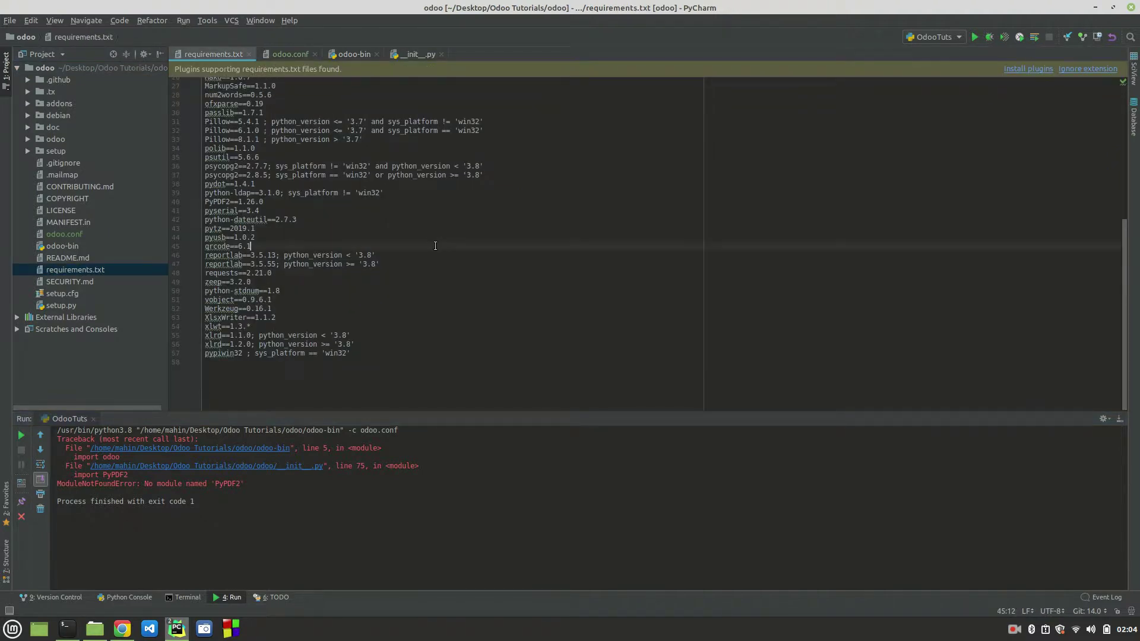
key("ctrl+f")
type("pypdf")
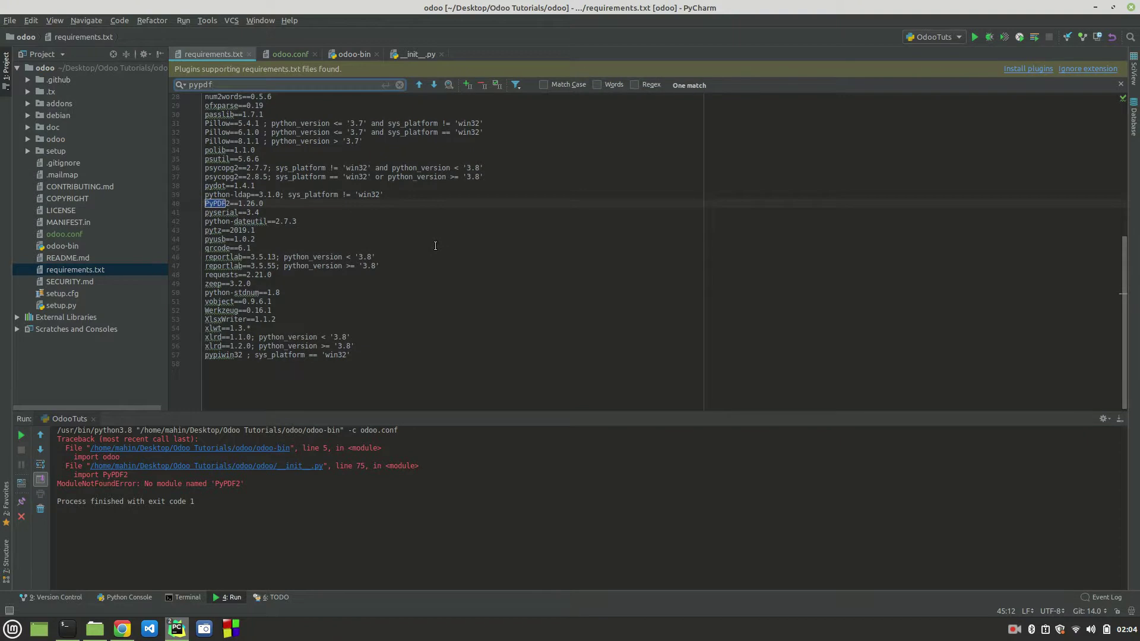
key("Escape")
left_click_drag(263, 203, 206, 204)
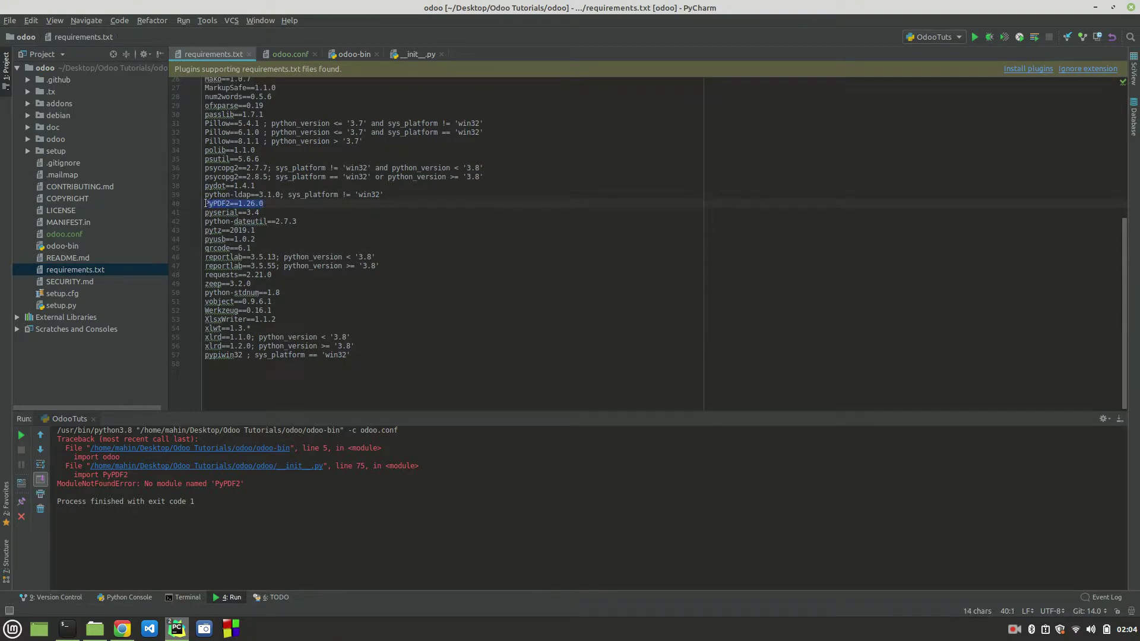
Step: Run pip install PyPDF2==1.26.0 in the terminal, then rerun OdooTuts
left_click(182, 595)
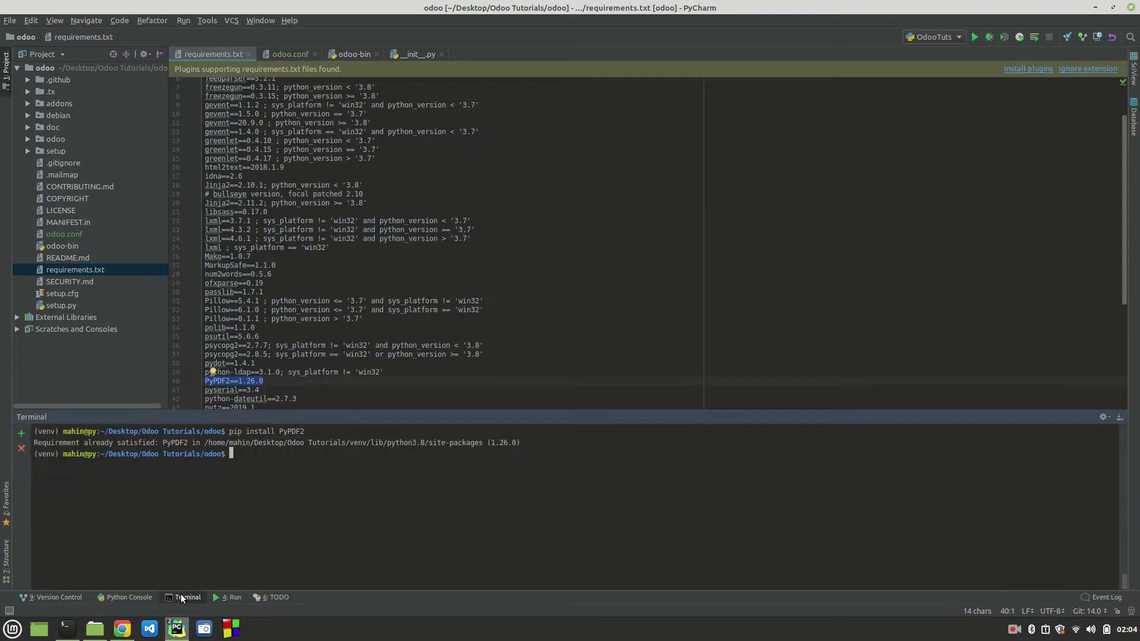
type("pip install")
key("ctrl+shift+v")
key("Return")
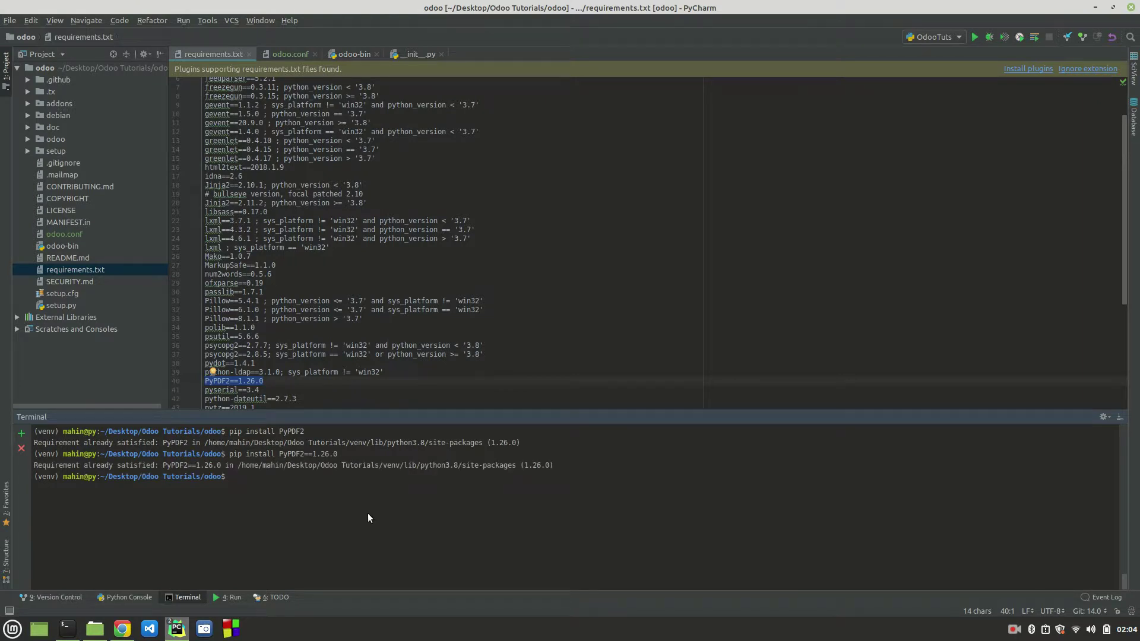
left_click(231, 598)
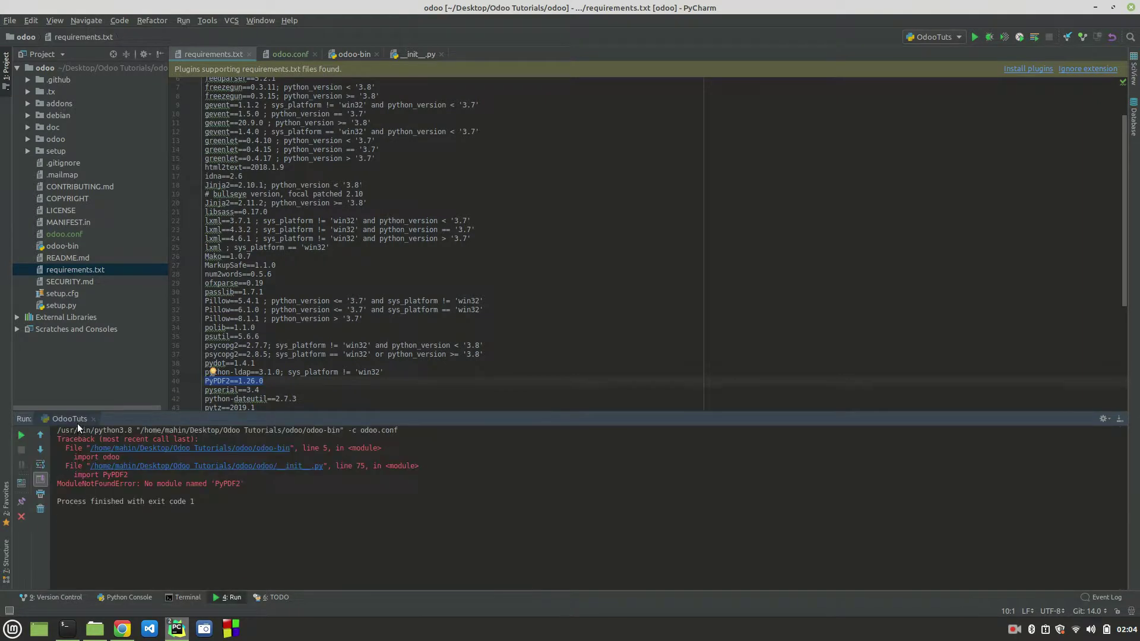
left_click(22, 435)
left_click(932, 36)
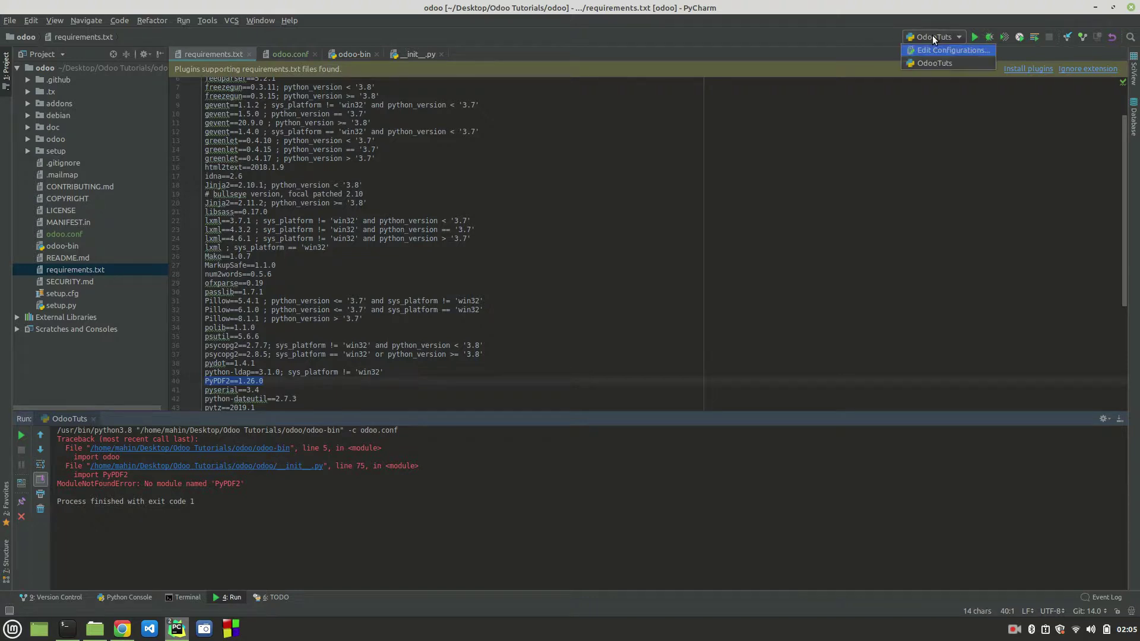
left_click(932, 45)
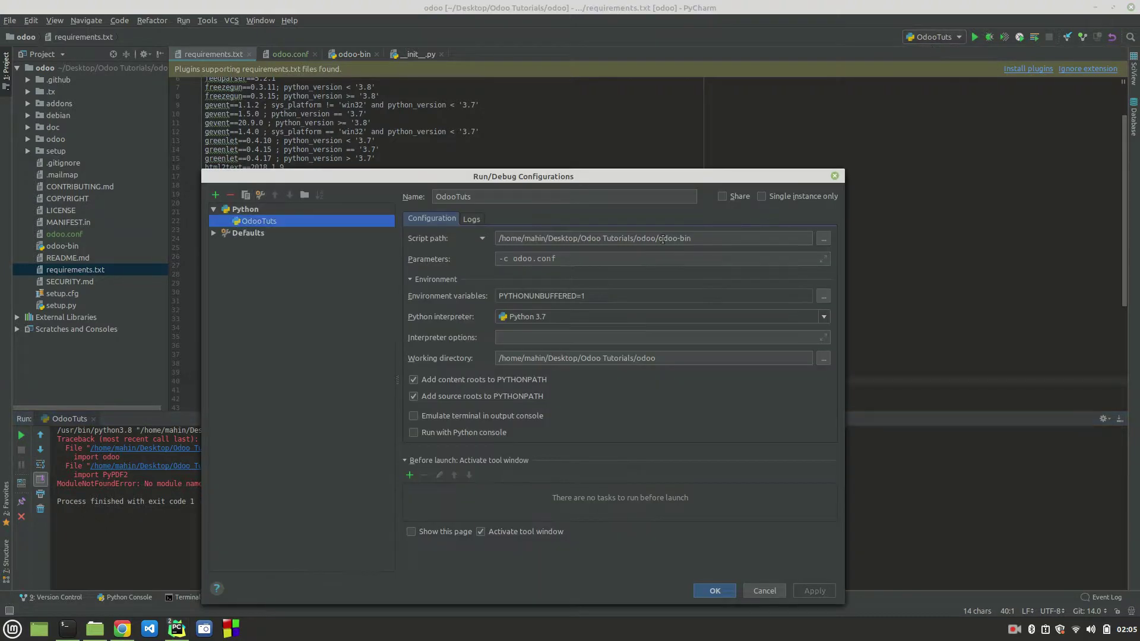
left_click(697, 237)
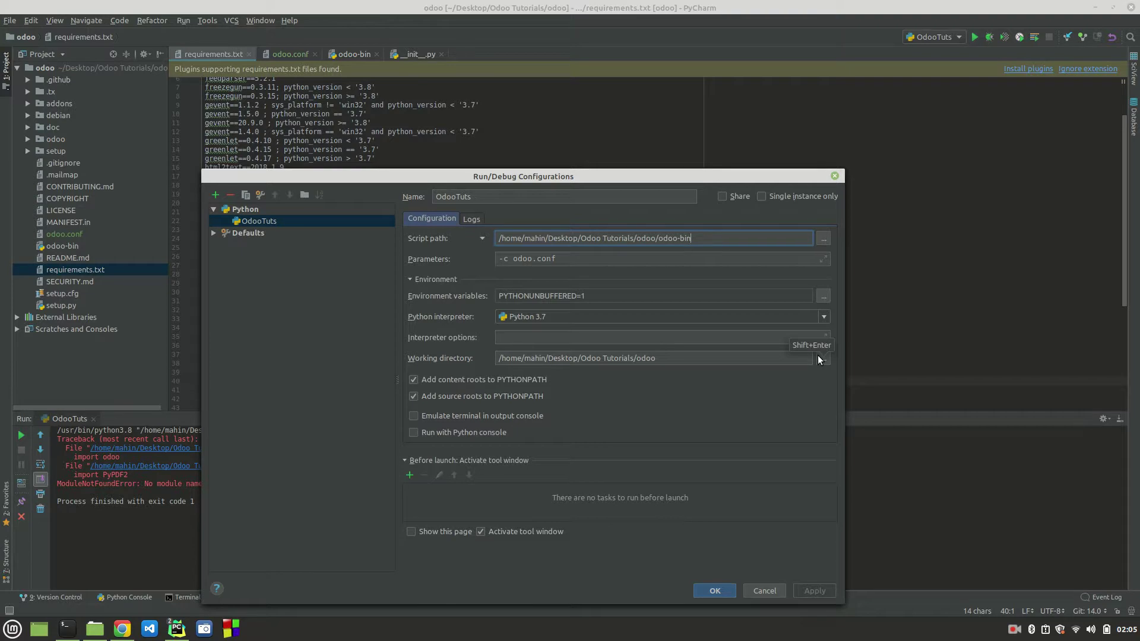
left_click(677, 360)
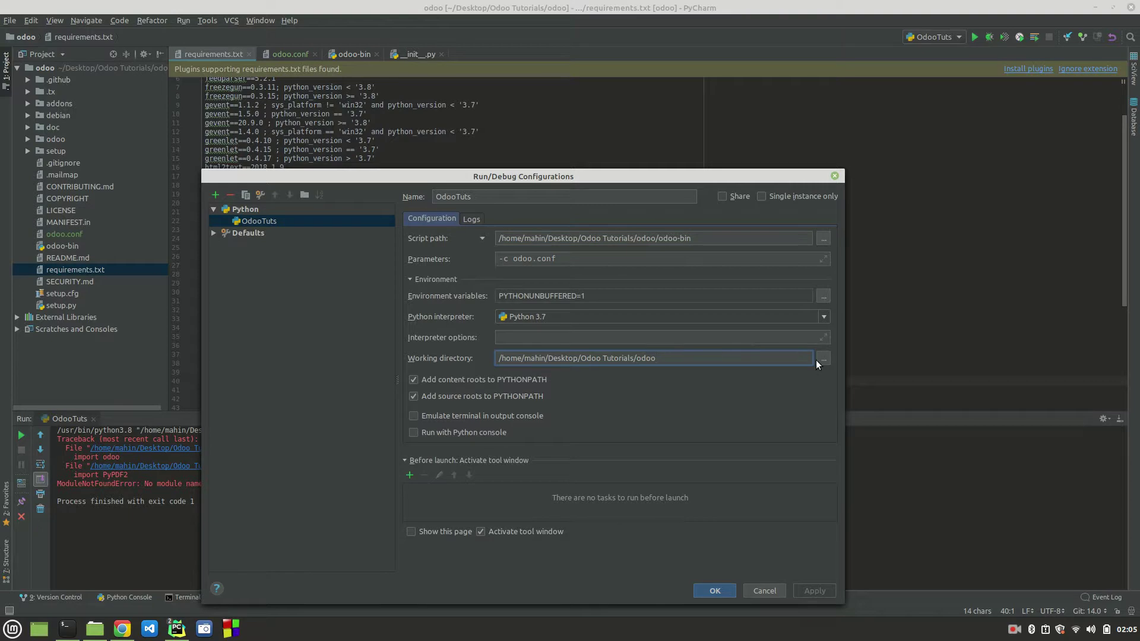
left_click(824, 316)
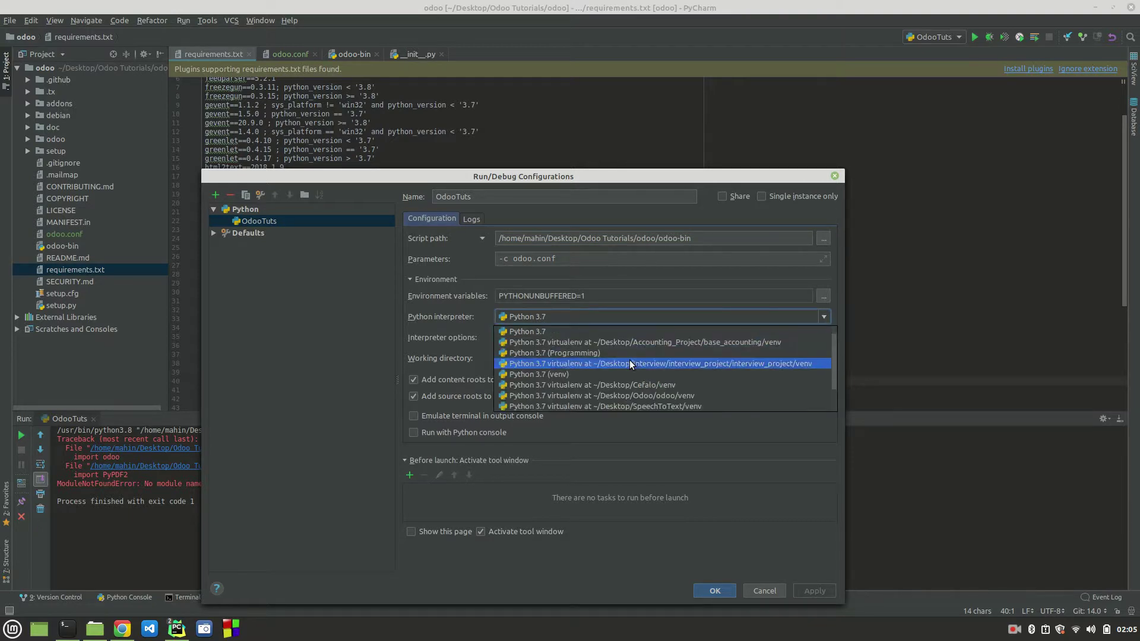
scroll(629, 360, "down", 1)
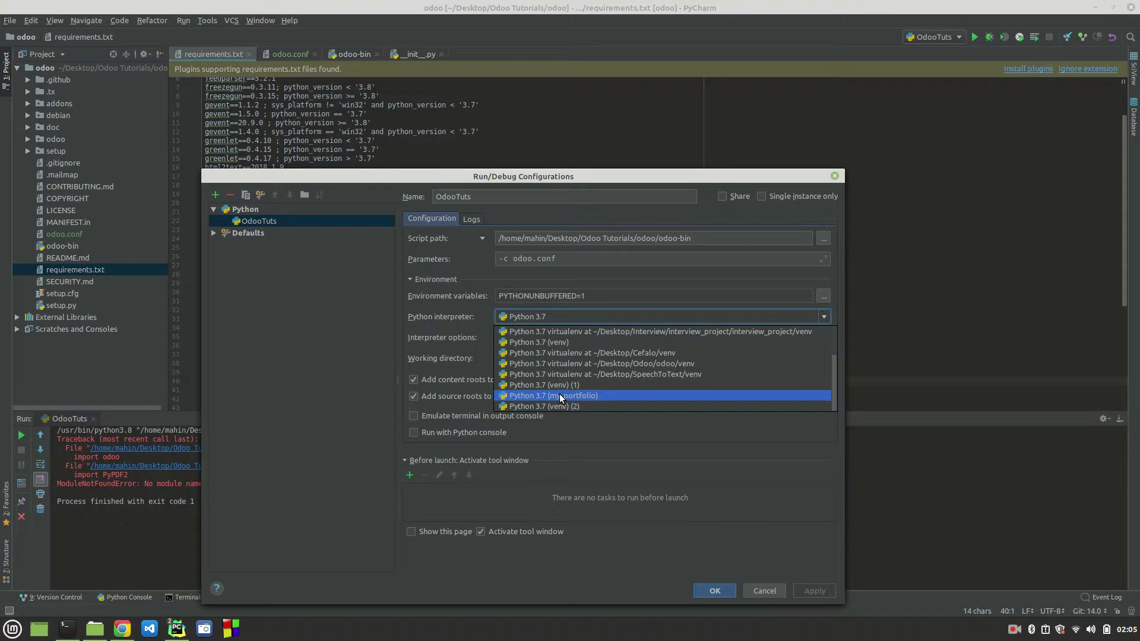
scroll(559, 393, "up", 3)
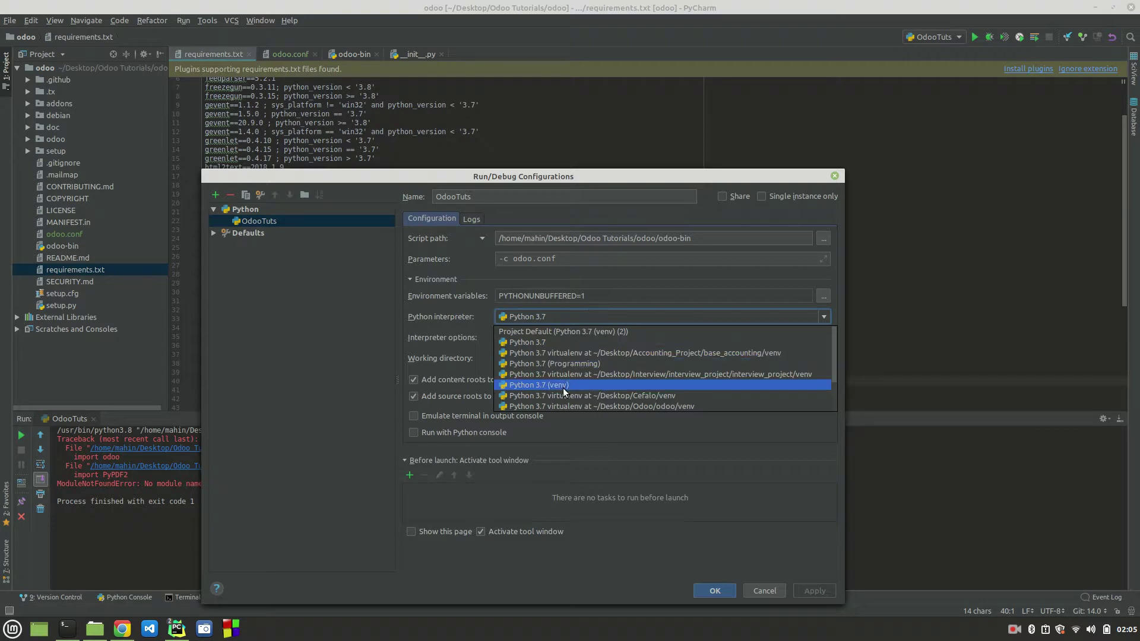
left_click(764, 594)
left_click(764, 590)
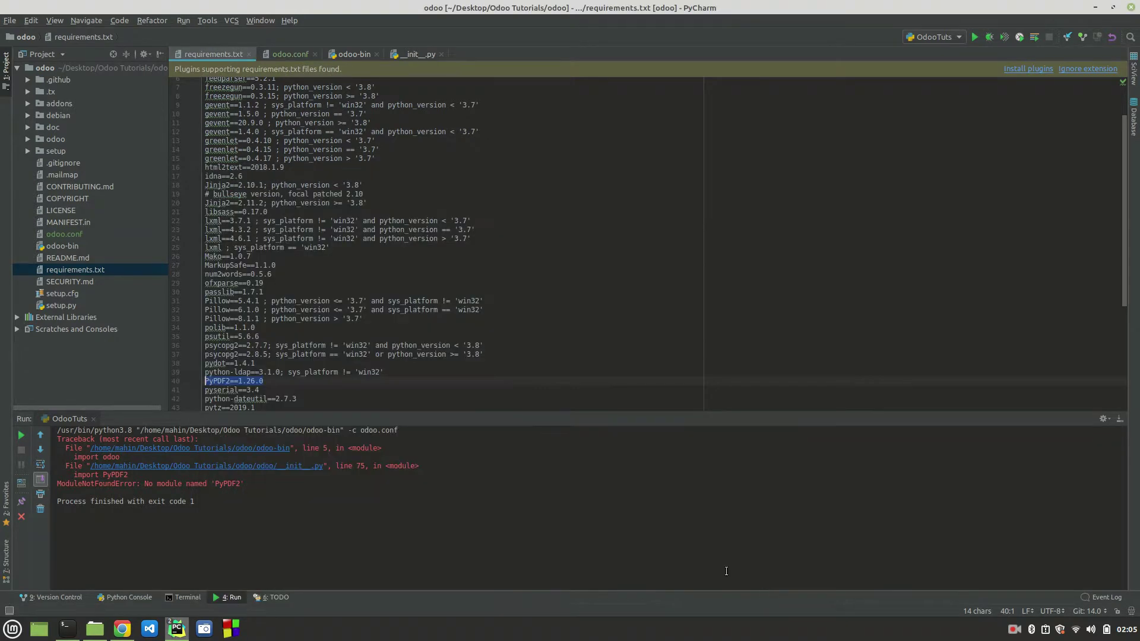
Step: Open Settings at the project interpreter page
left_click(3, 22)
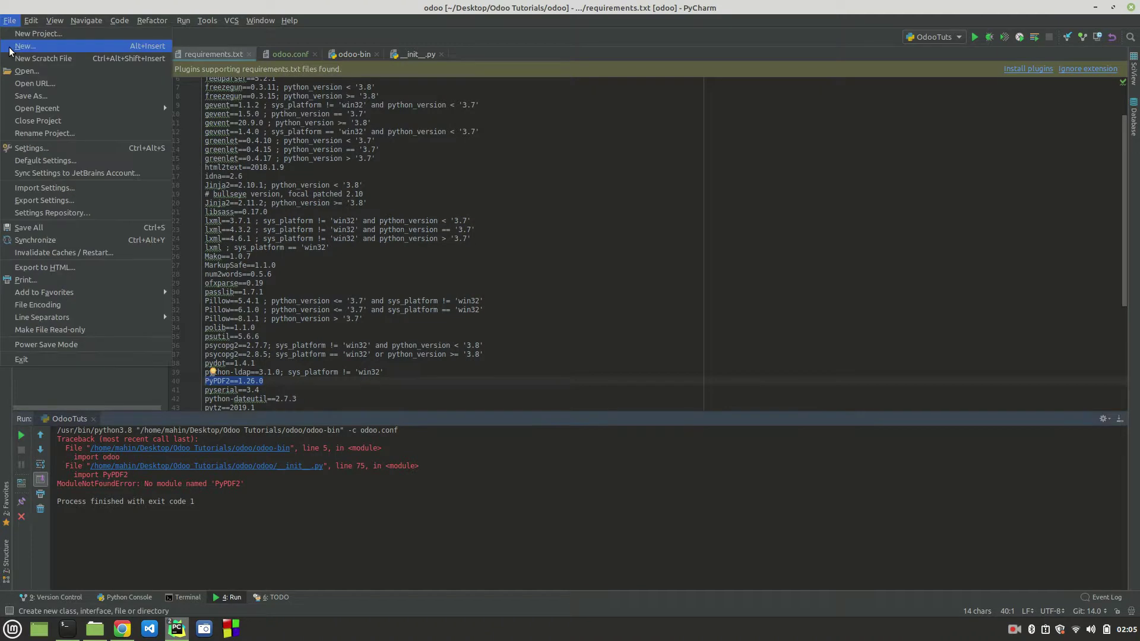
left_click(23, 150)
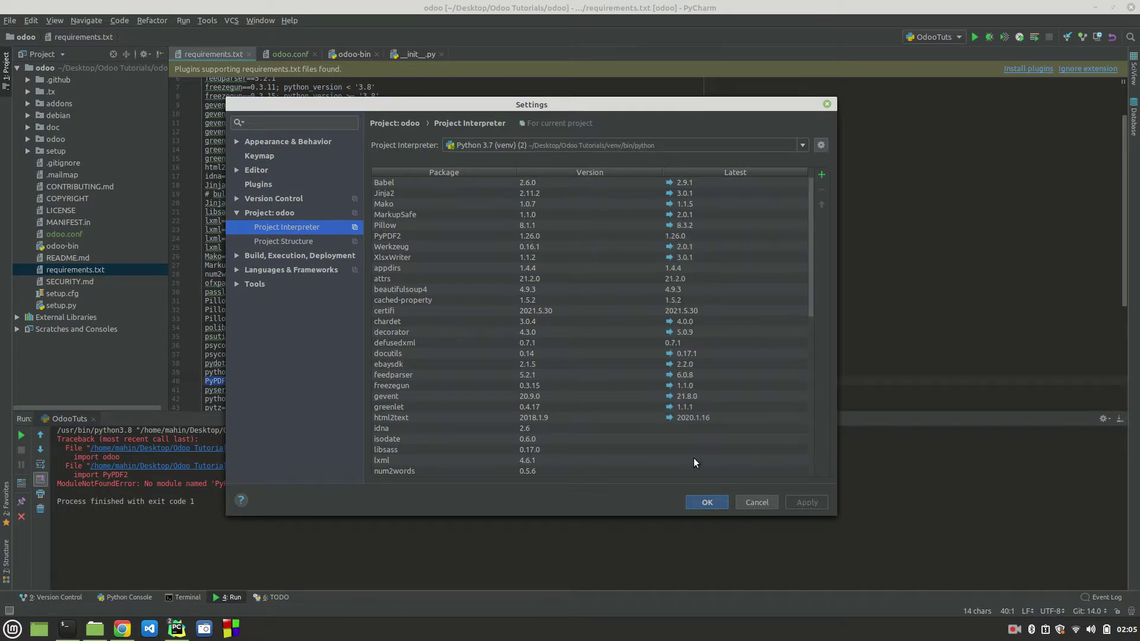
scroll(556, 375, "down", 10)
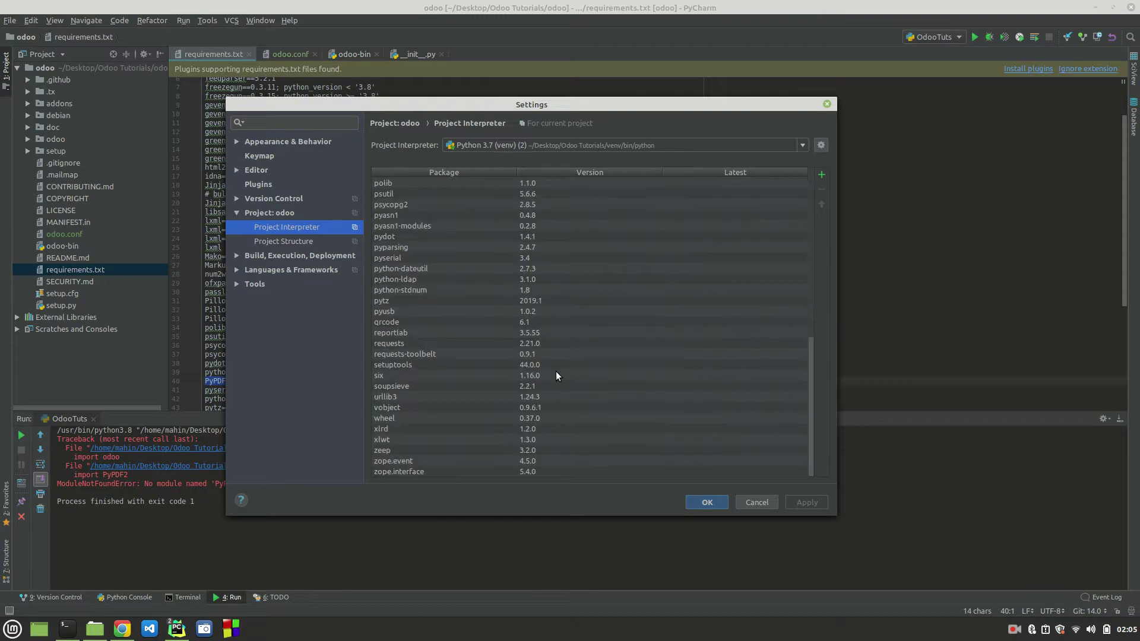
Step: Search 'pypdf' in Available Packages and install PyPDF2
left_click(822, 174)
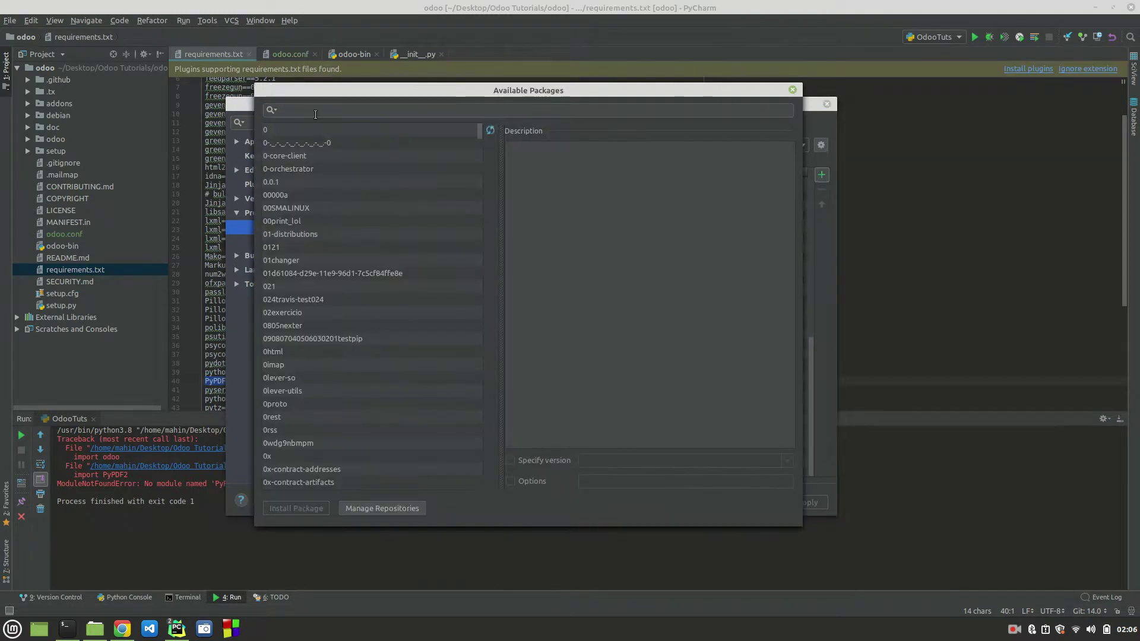
left_click(316, 111)
type("pypdf")
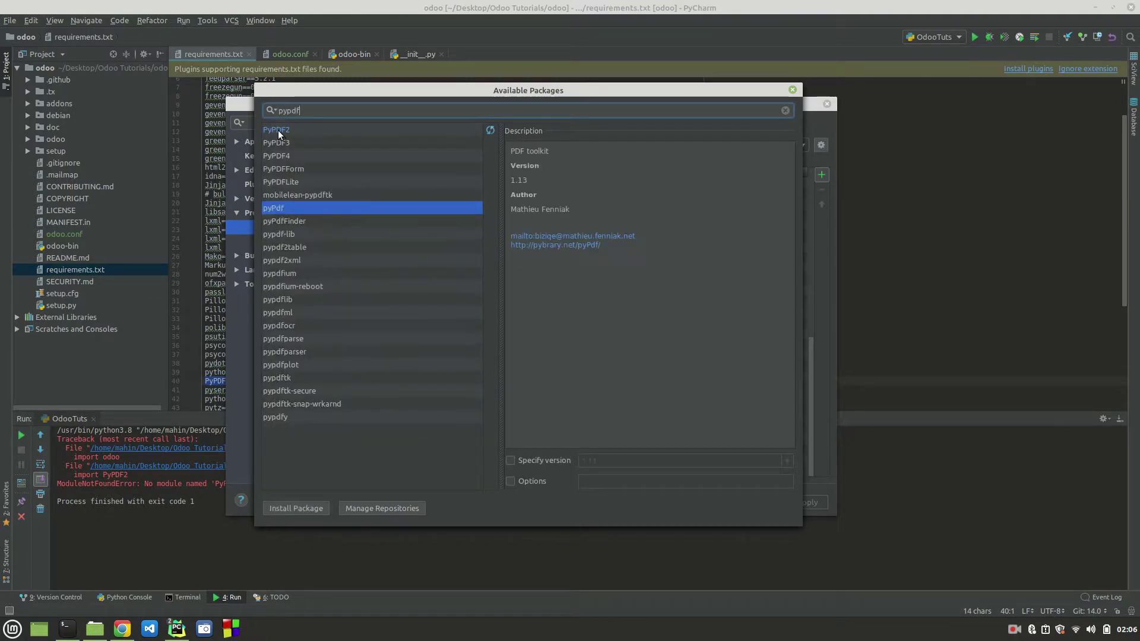
left_click(277, 130)
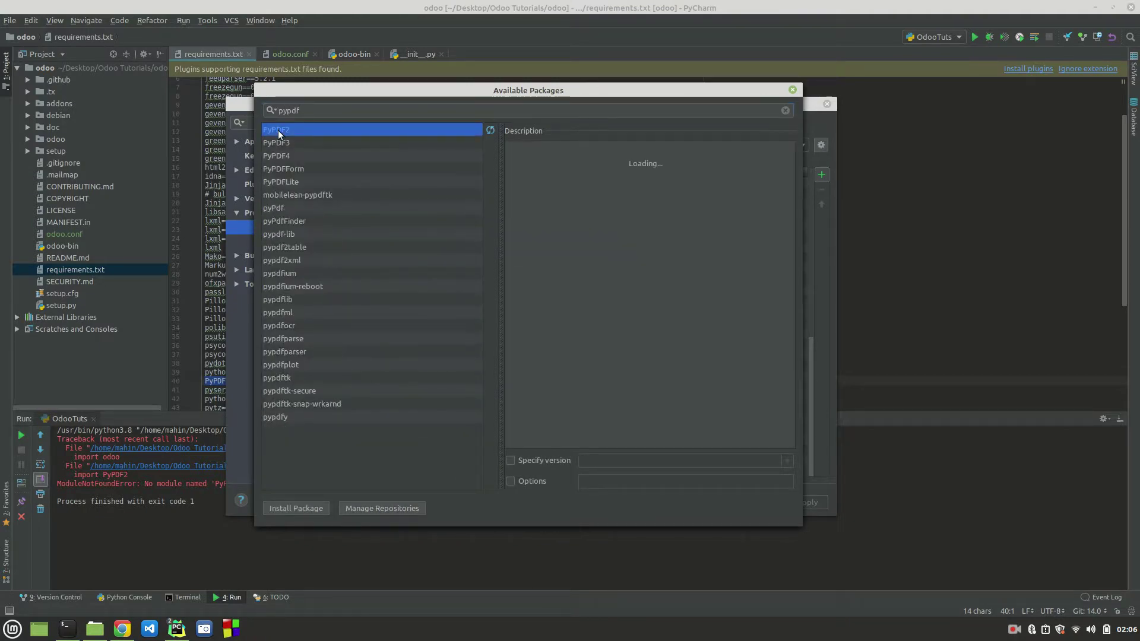
left_click(302, 508)
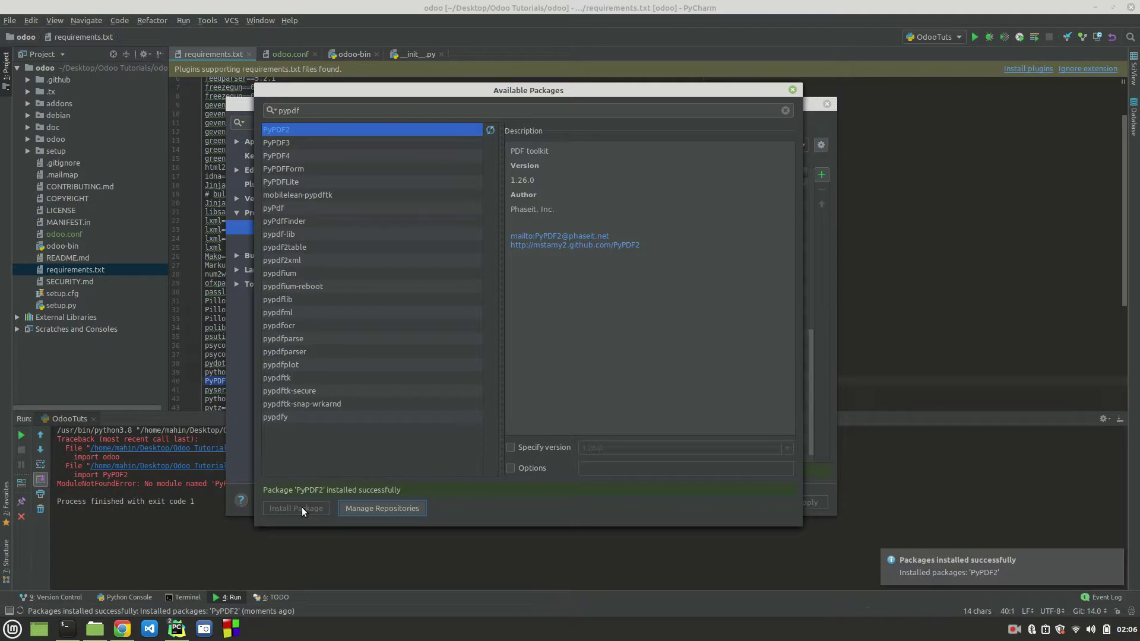
left_click(794, 91)
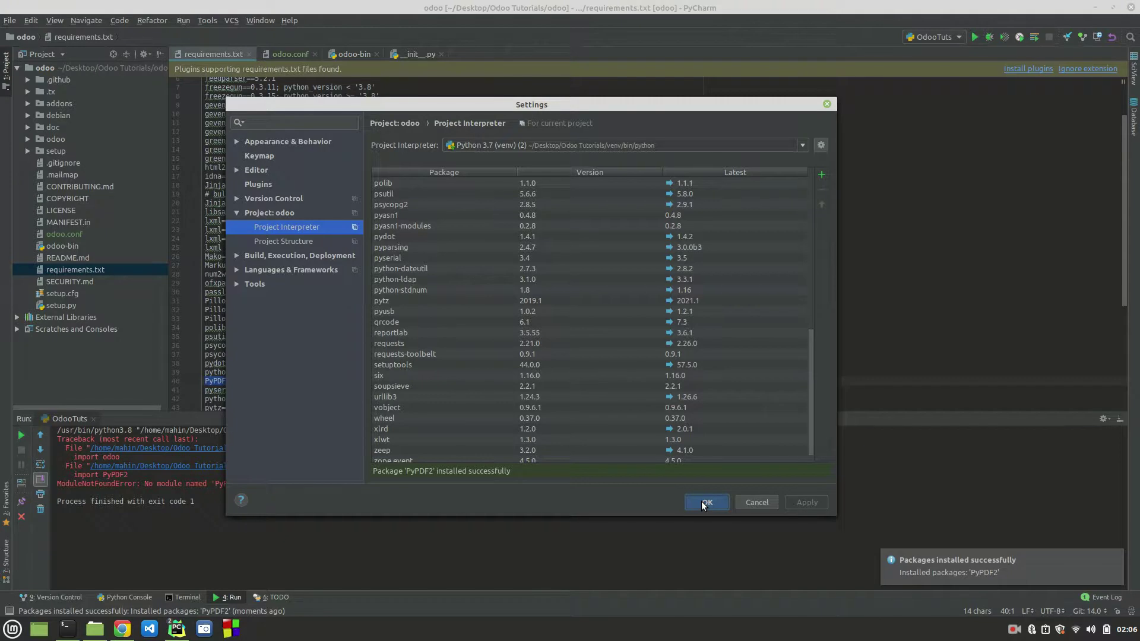
Step: Close the settings, rerun the Odoo server and highlight the PyPDF2 error in its output
left_click(705, 503)
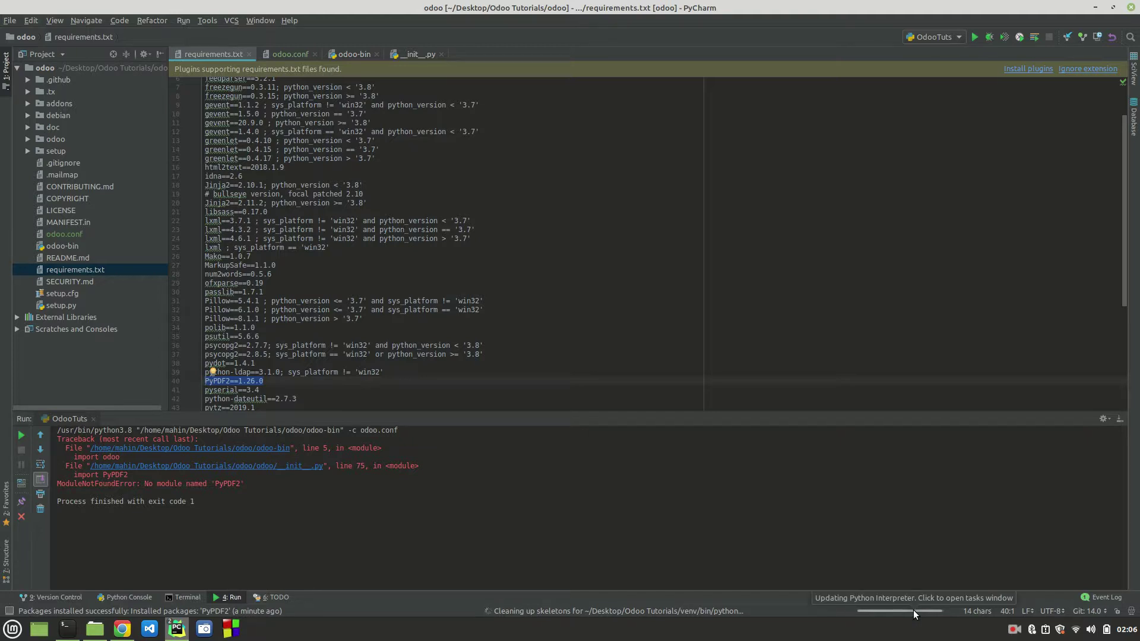
left_click(914, 611)
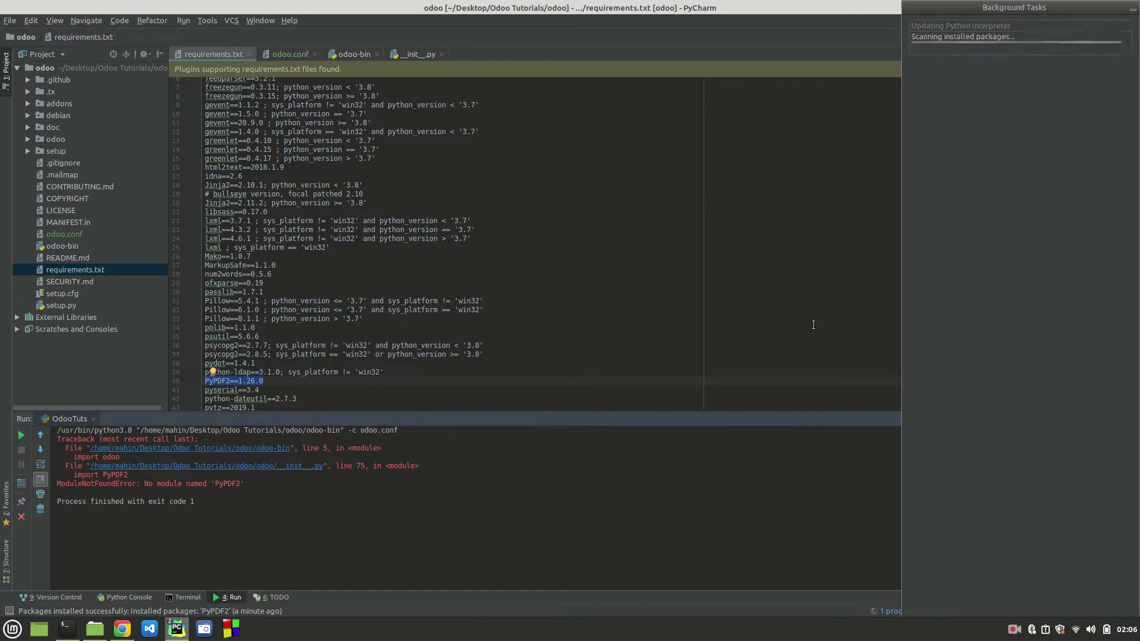
left_click(813, 324)
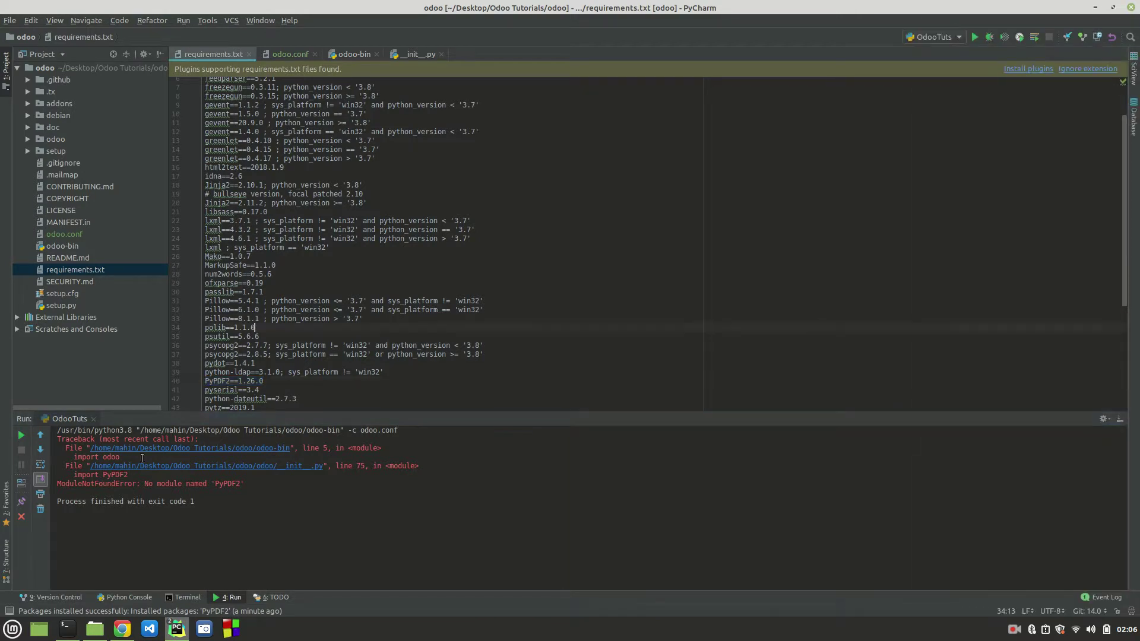
left_click(22, 437)
left_click_drag(244, 484, 56, 485)
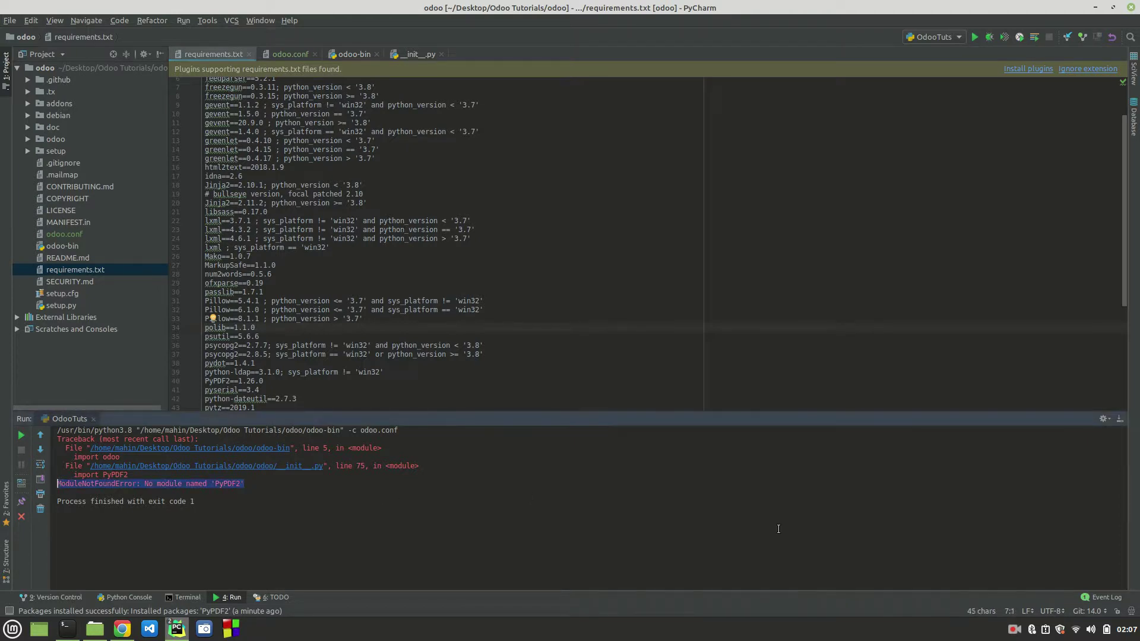
Step: Bring up the Terminal showing the venv's packages, including requests 2.21.0, xlrd 1.2.0 and zeep 3.2.0
left_click(1014, 628)
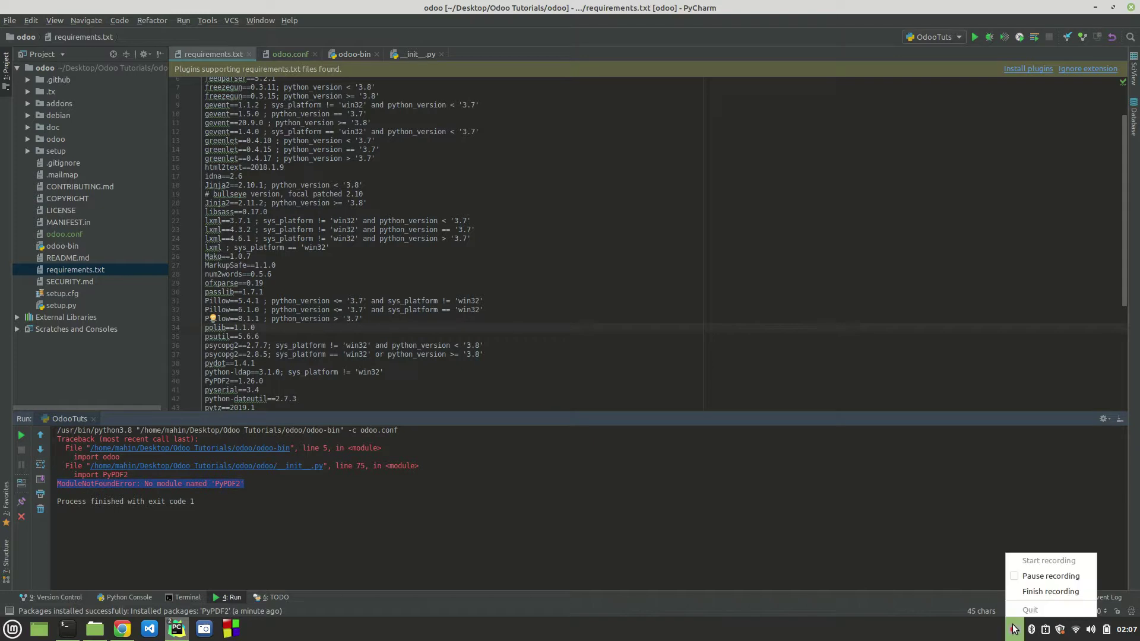
left_click(1039, 578)
left_click(1012, 628)
left_click(1015, 573)
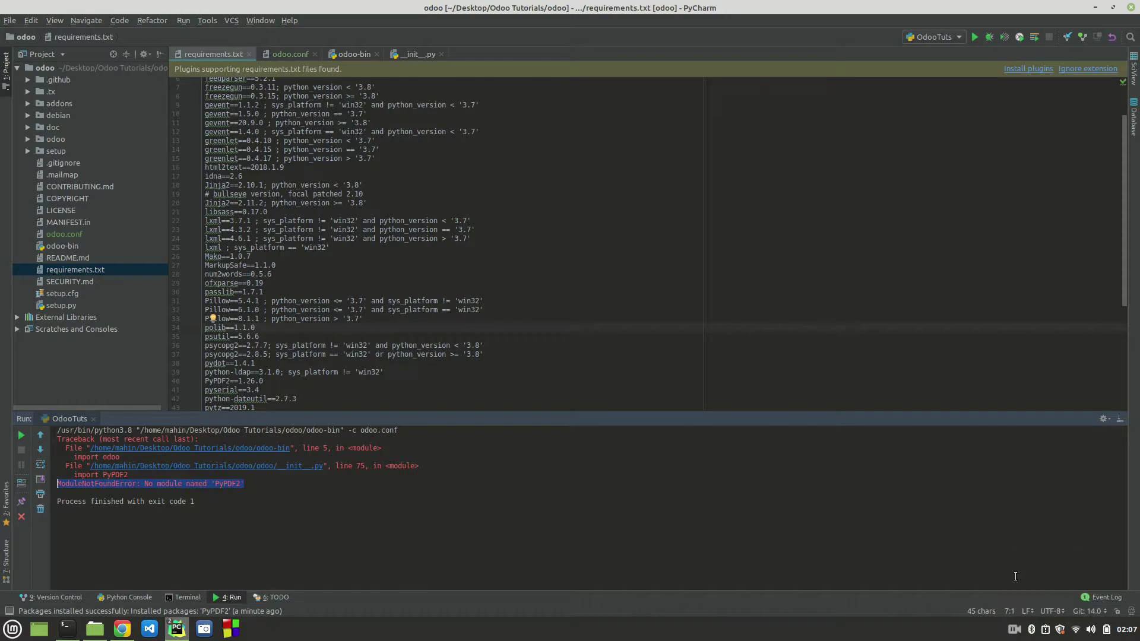
left_click(1010, 636)
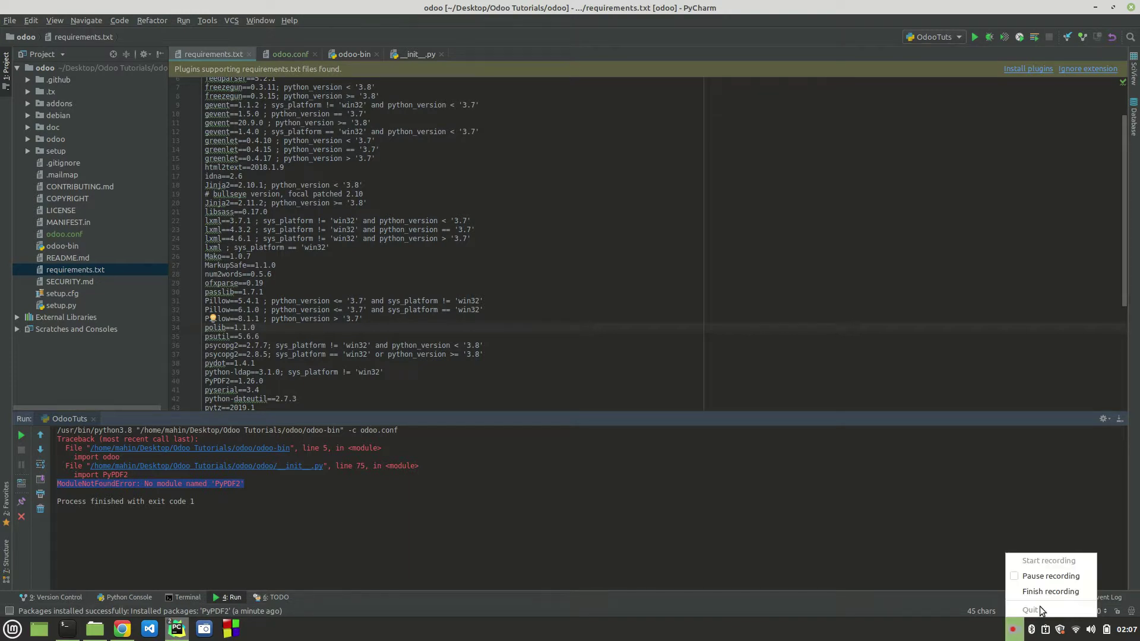
left_click(1027, 577)
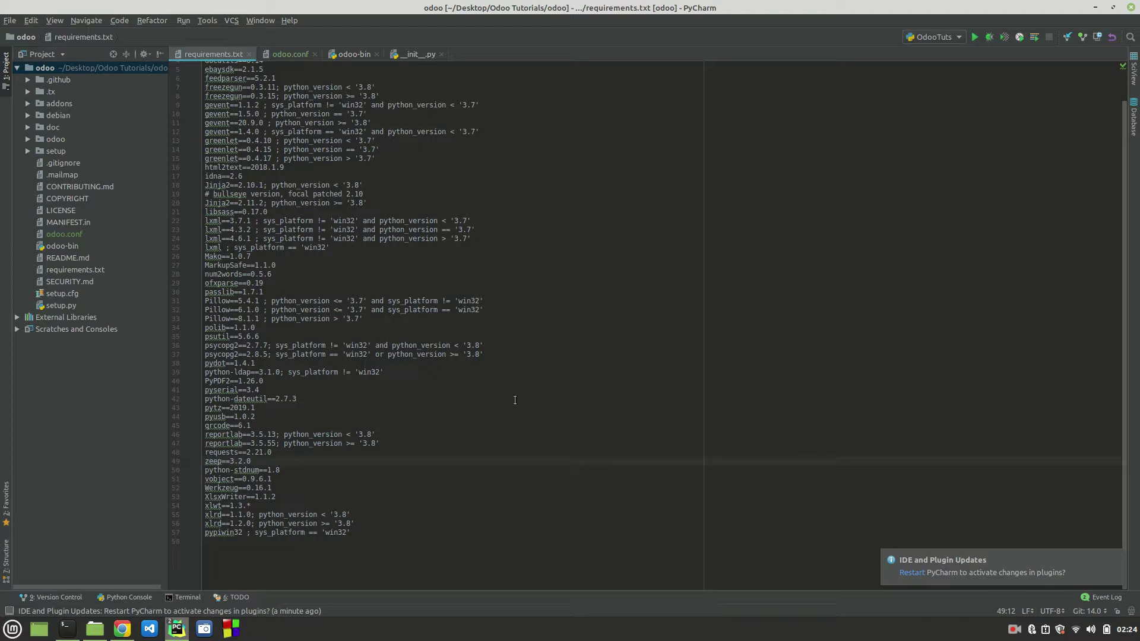
left_click(176, 599)
Step: Run history in the terminal and scroll back to the PyPDF2, passlib and lxml pip installs
scroll(475, 488, "up", 3)
scroll(412, 396, "down", 1)
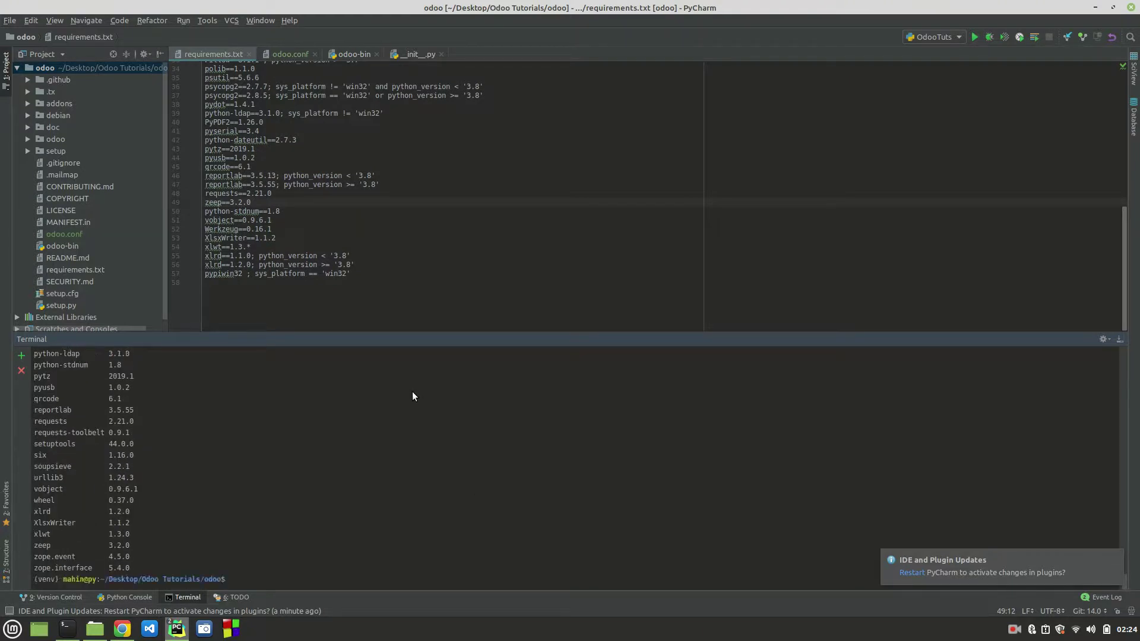
type("history")
key("Return")
scroll(253, 462, "up", 2)
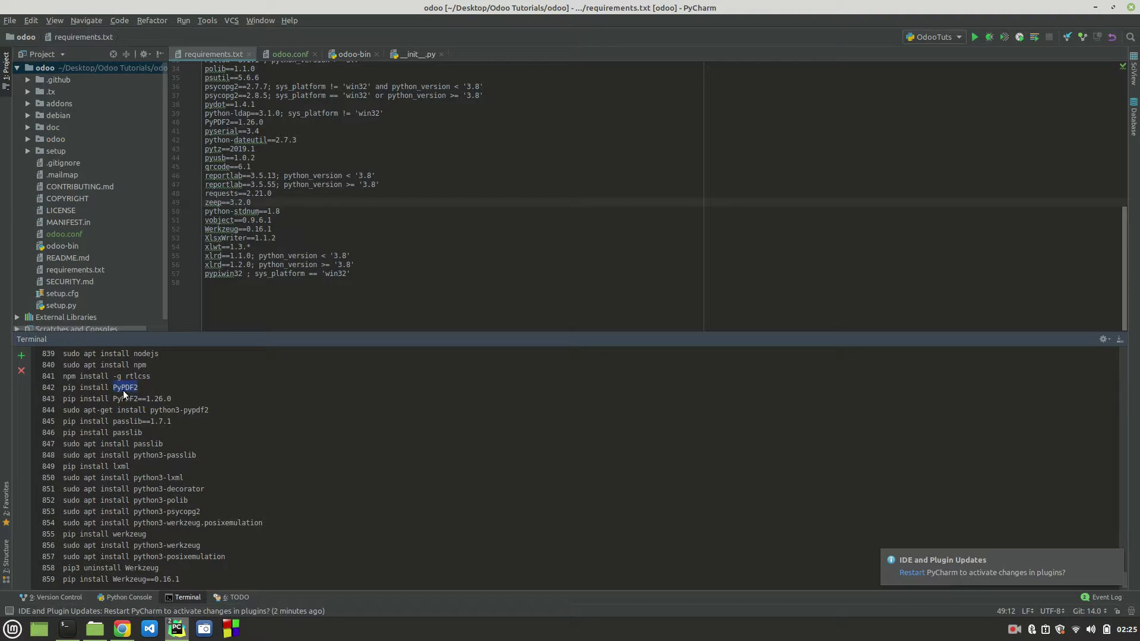
left_click_drag(62, 411, 208, 410)
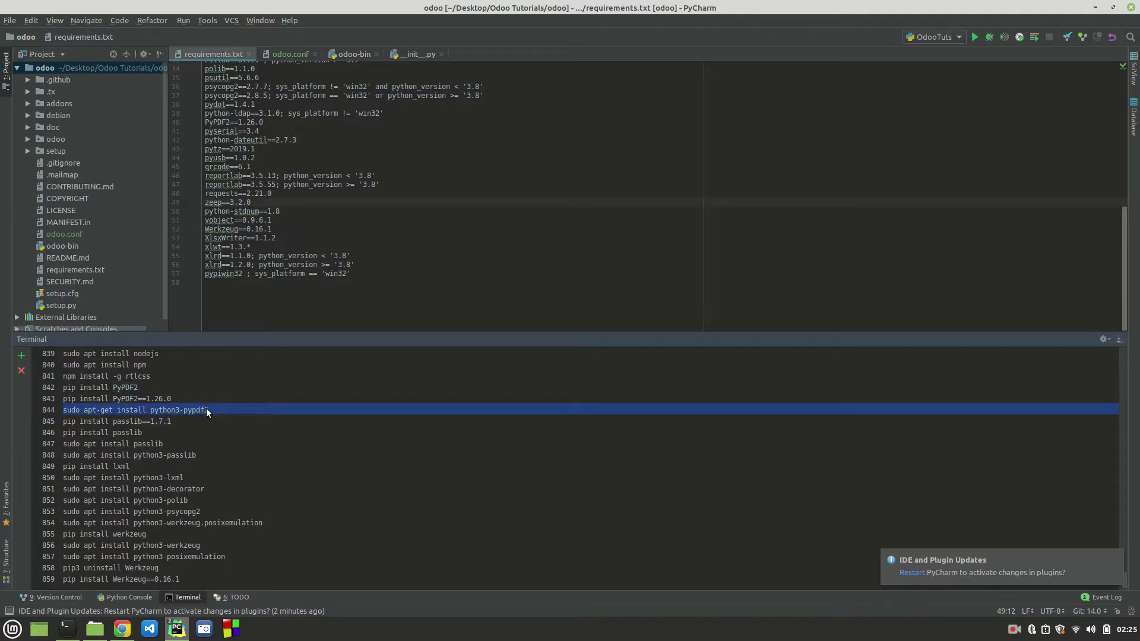
double_click(123, 423)
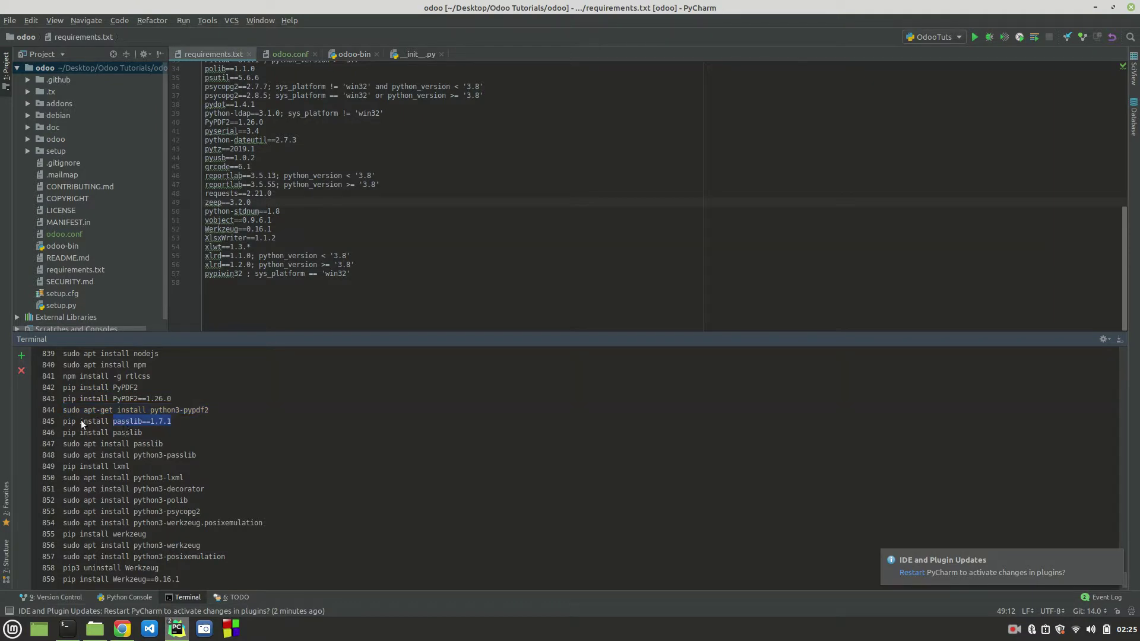
scroll(267, 236, "up", 3)
scroll(266, 235, "down", 3)
left_click(125, 433)
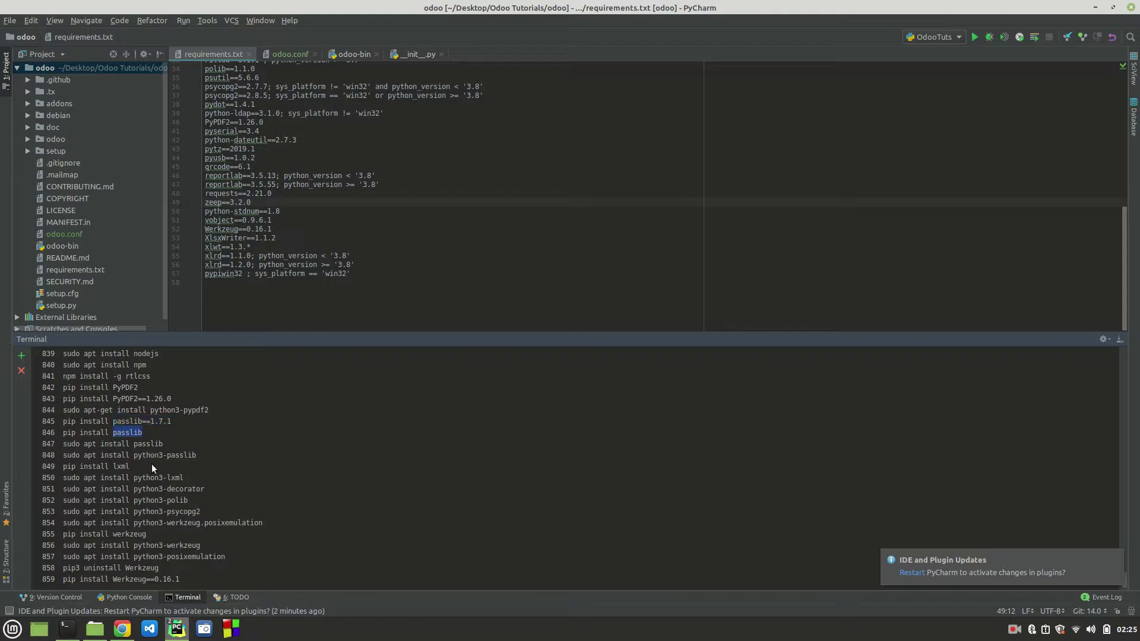
left_click_drag(166, 444, 126, 443)
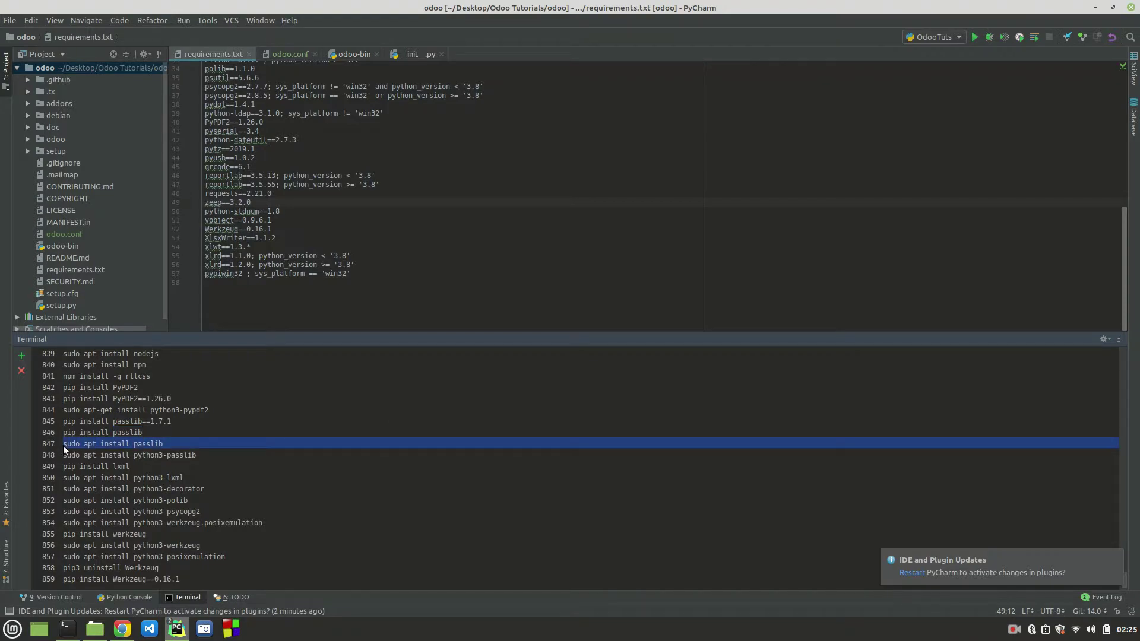
left_click(152, 455)
left_click_drag(65, 456, 206, 455)
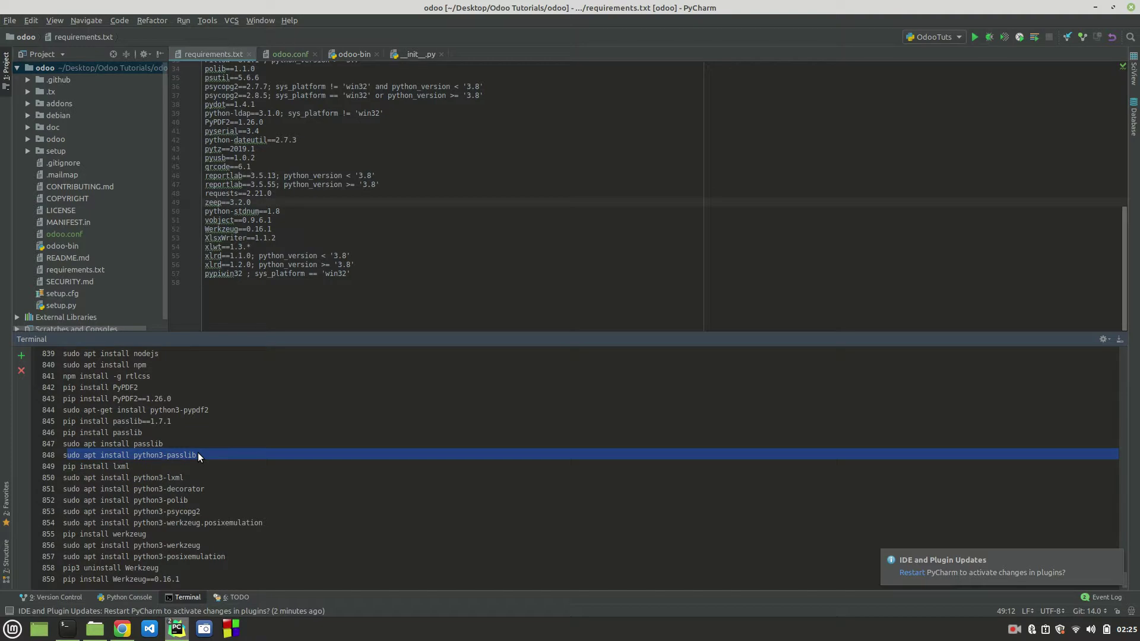
double_click(118, 467)
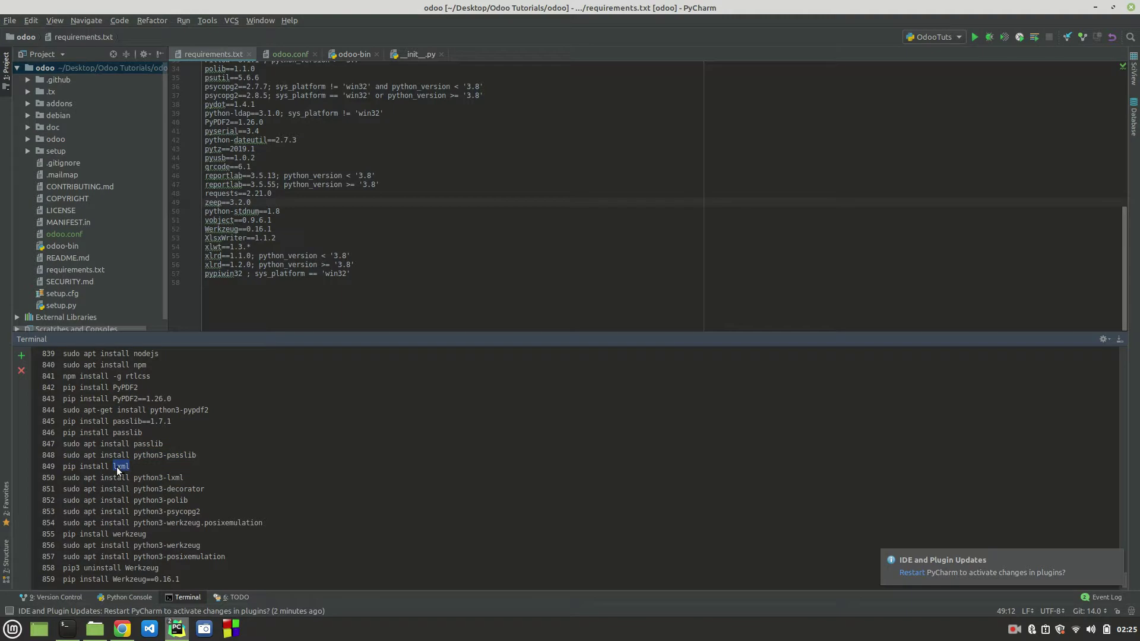
double_click(175, 477)
Step: Highlight python3-decorator, python3-psycopg2 and Werkzeug in the history, closing the IDE and Plugin Updates notice
scroll(294, 483, "down", 2)
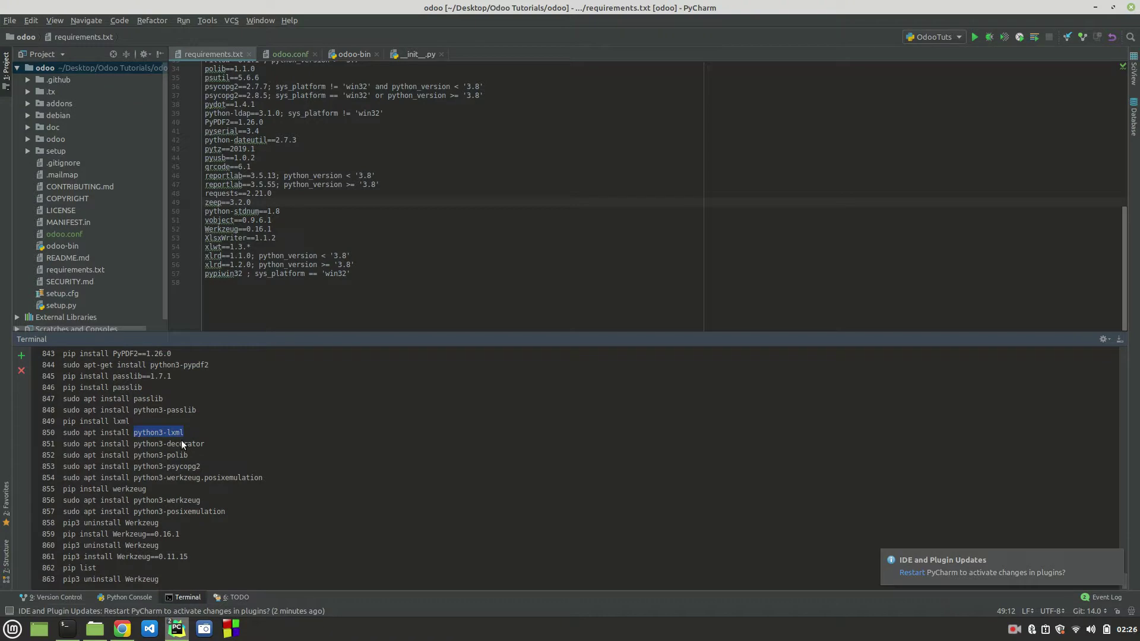
double_click(151, 444)
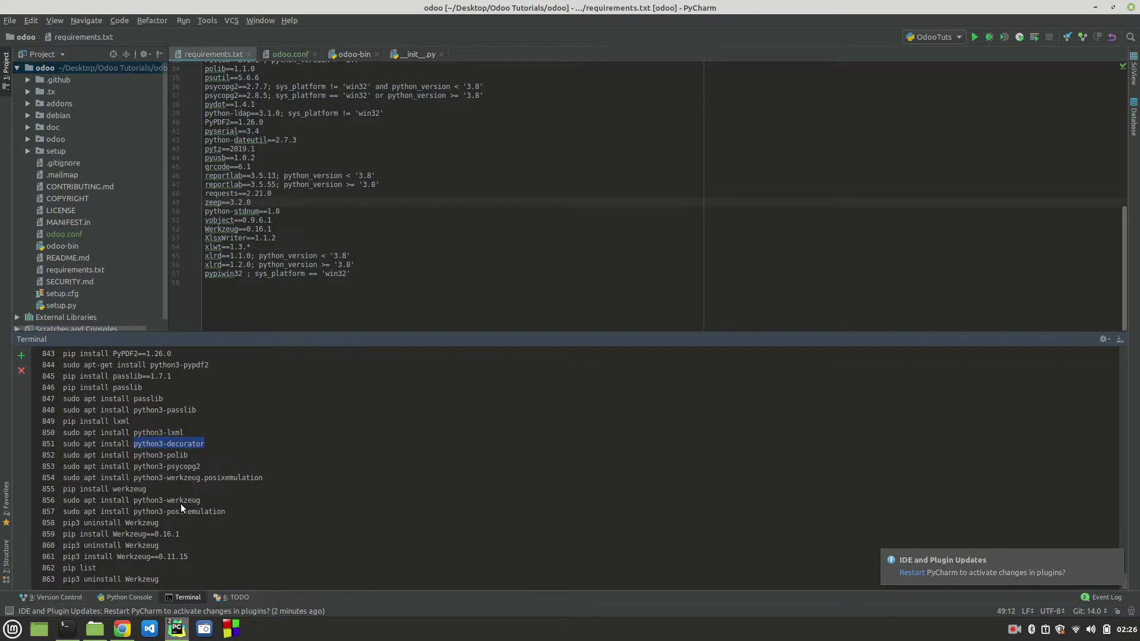
scroll(181, 503, "down", 1)
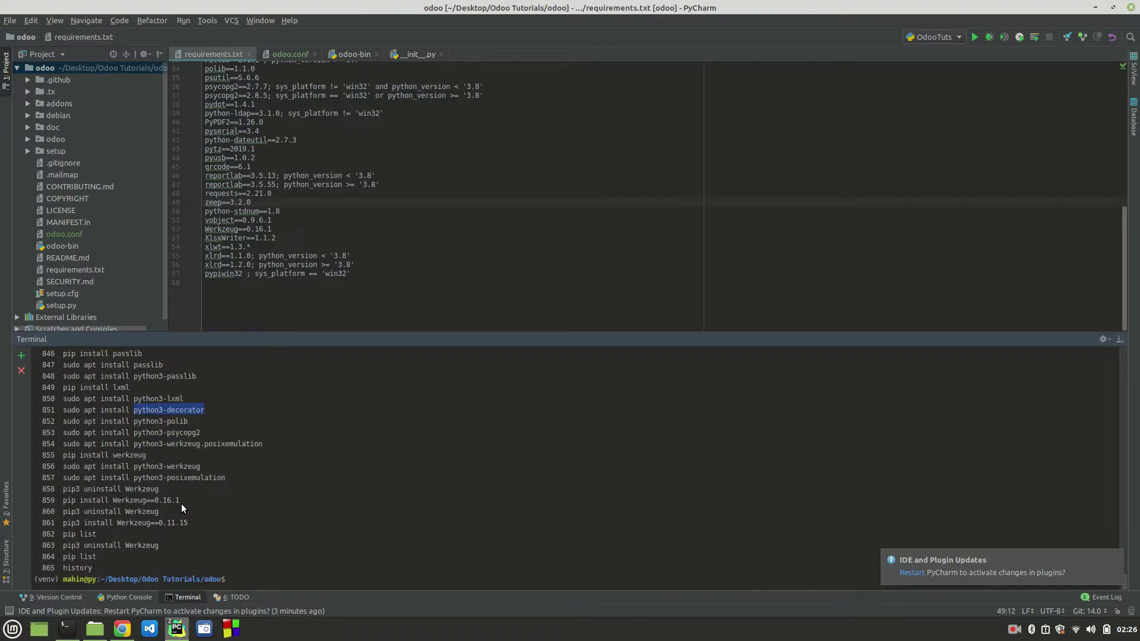
triple_click(173, 433)
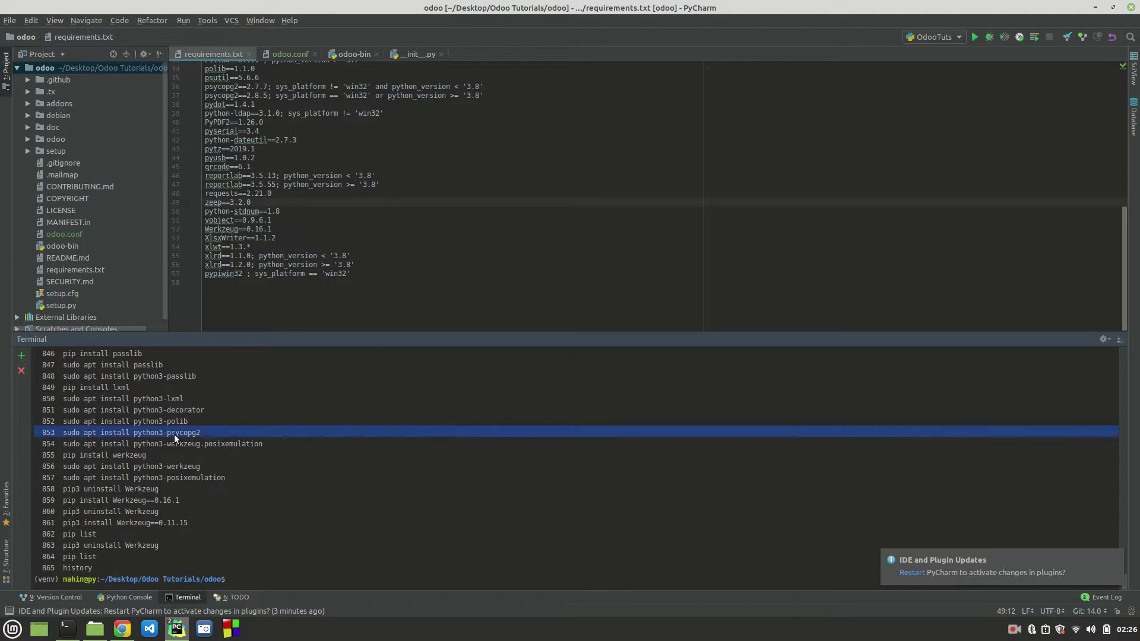
mouse_move(1059, 571)
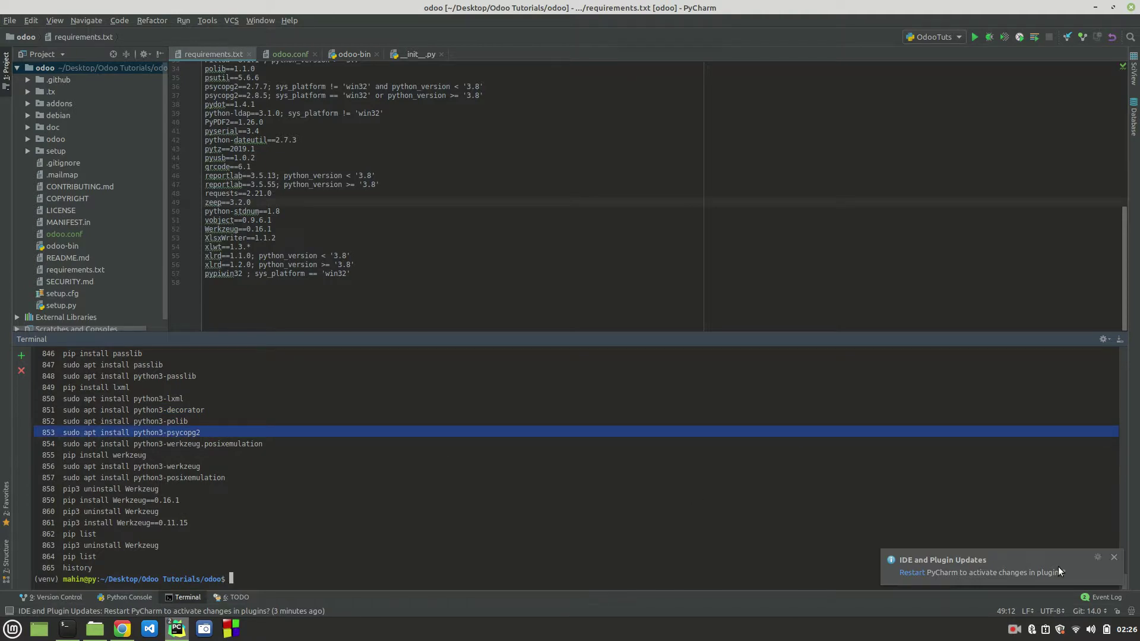
left_click(1113, 557)
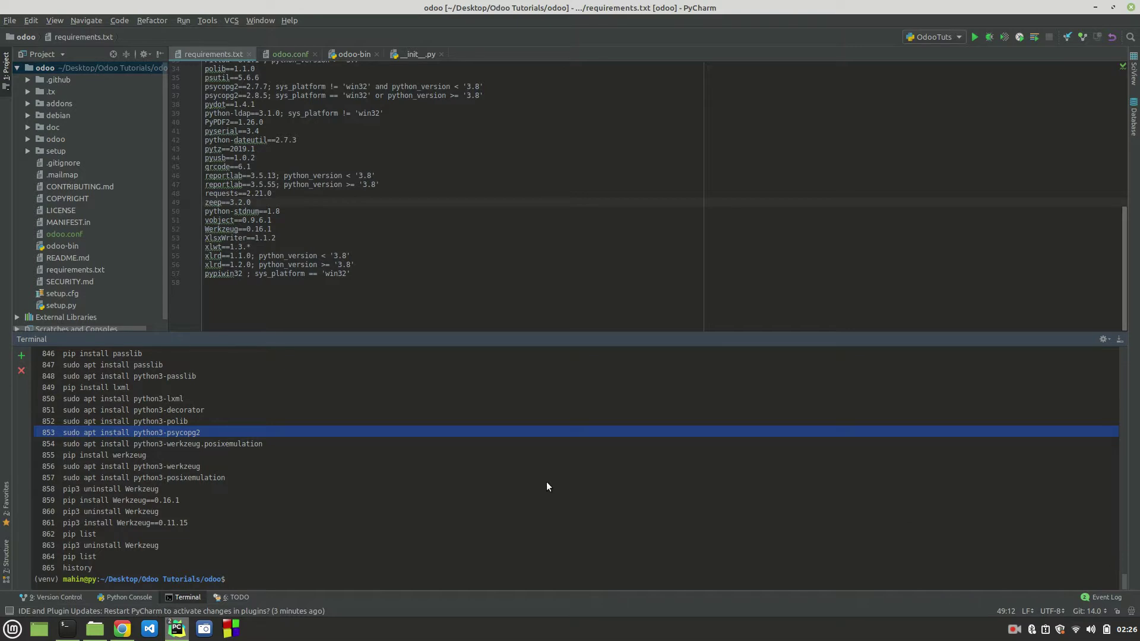
double_click(133, 546)
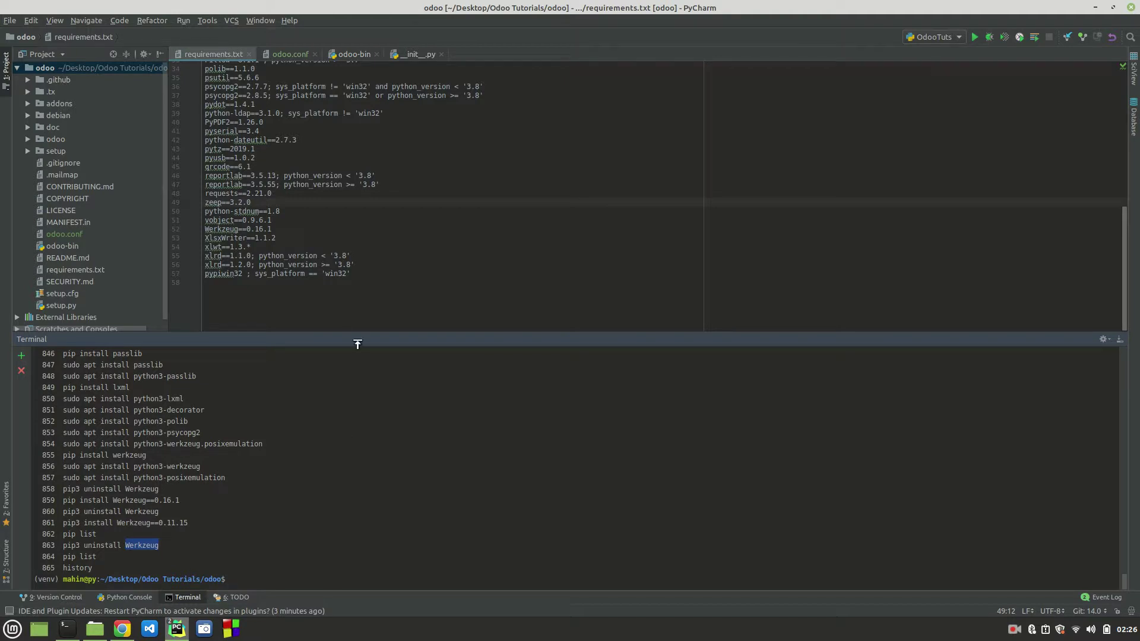
Step: Open requirements.txt (Werkzeug==0.16.1) and drag the terminal divider down to enlarge the editor
left_click_drag(356, 343, 356, 376)
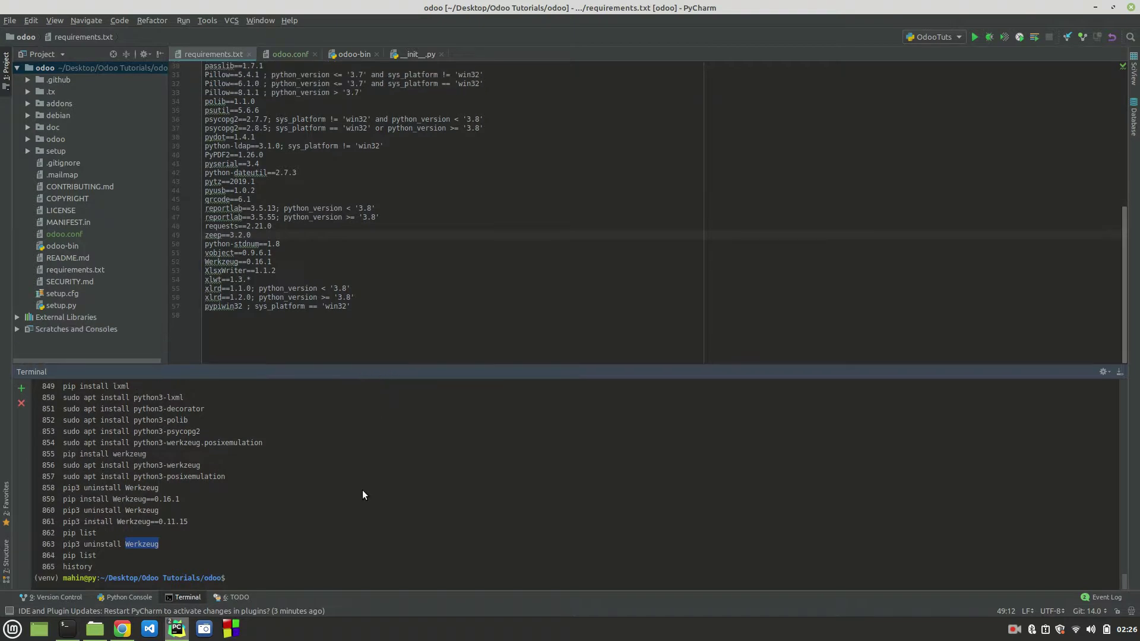
scroll(362, 490, "up", 1)
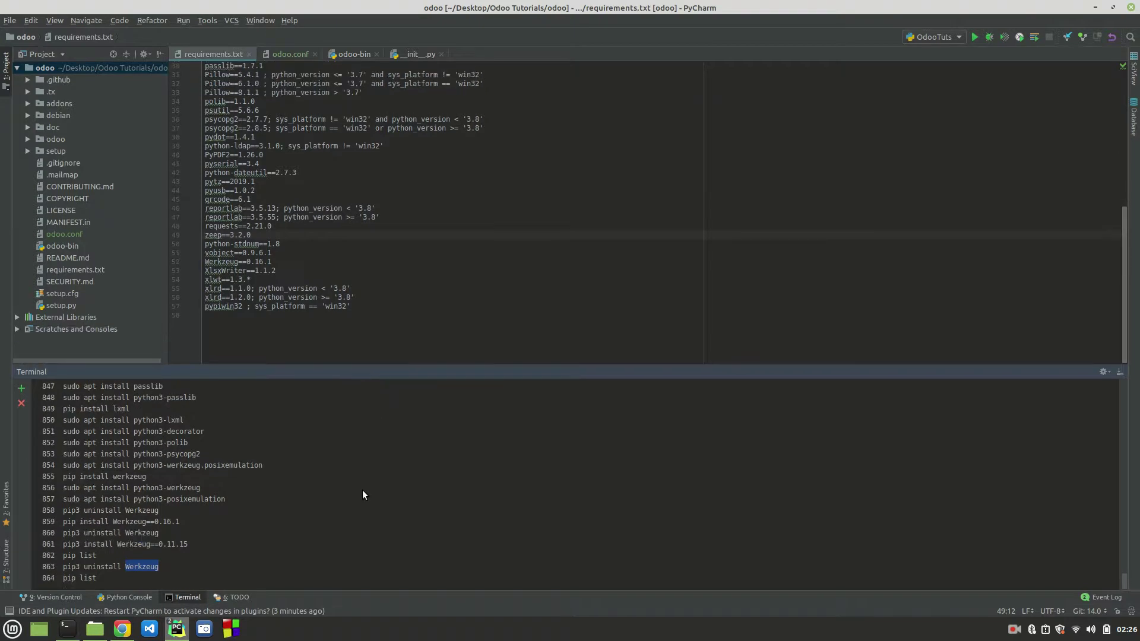
left_click(77, 269)
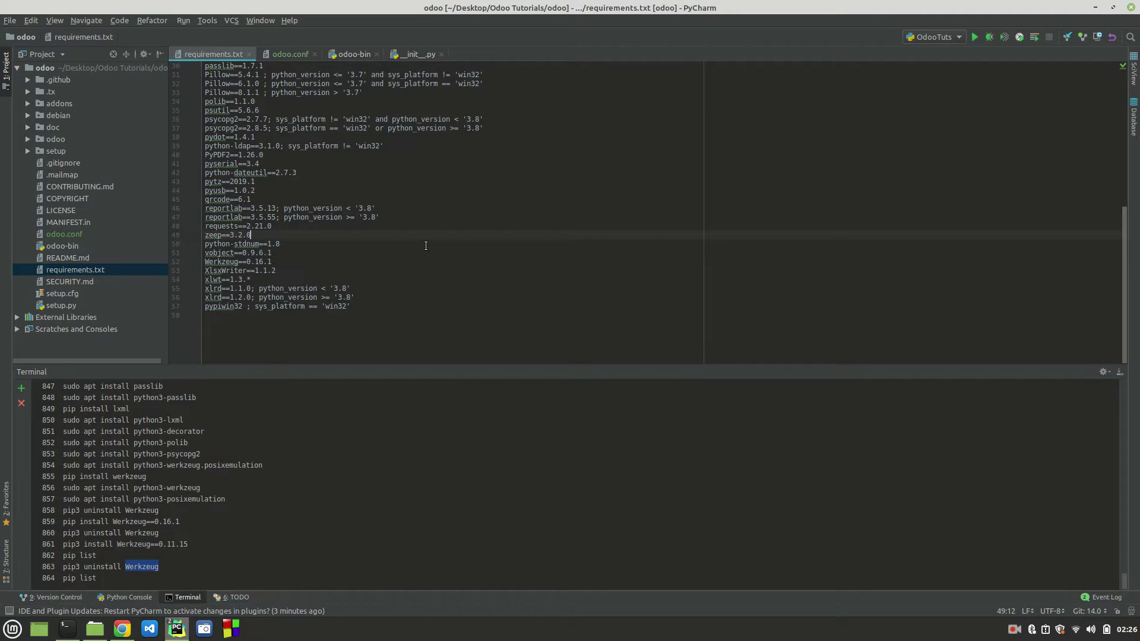
scroll(426, 245, "up", 10)
scroll(426, 245, "down", 10)
left_click(450, 470)
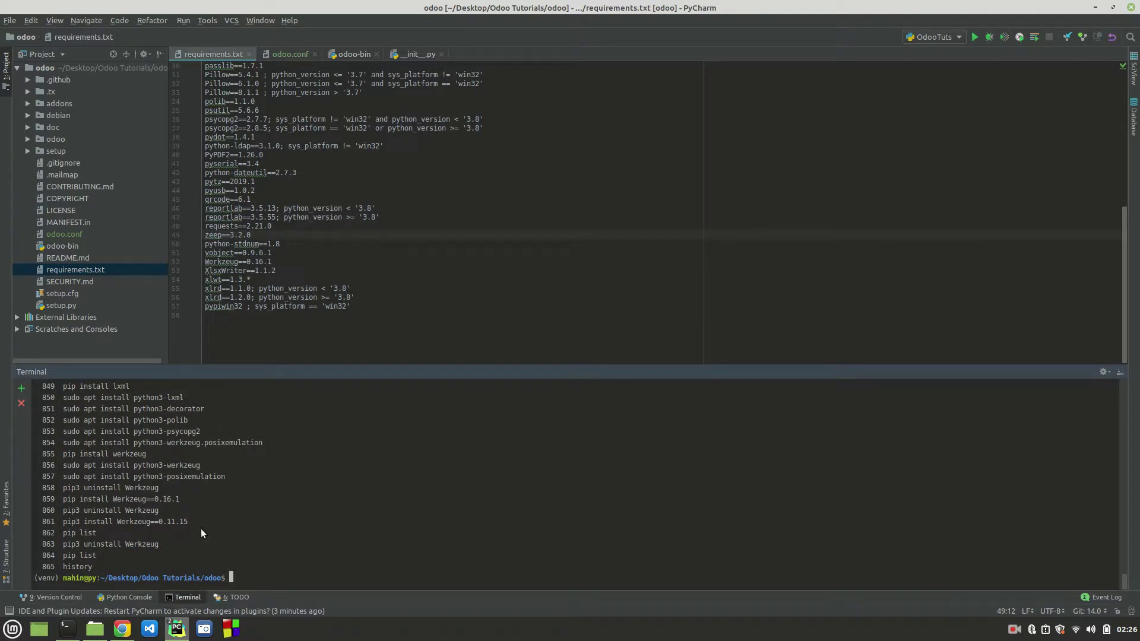
left_click_drag(440, 376, 451, 542)
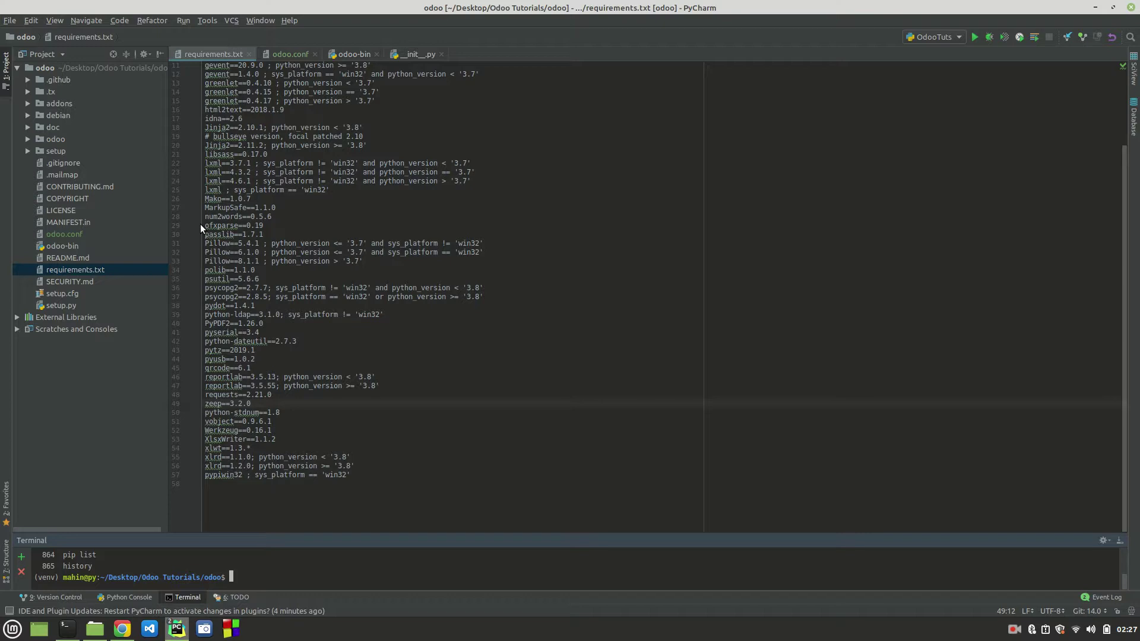
Step: Collapse the odoo project tree, confirm Desktop > Odoo Tutorials holds odoo and venv, then minimize Nemo
left_click(21, 70)
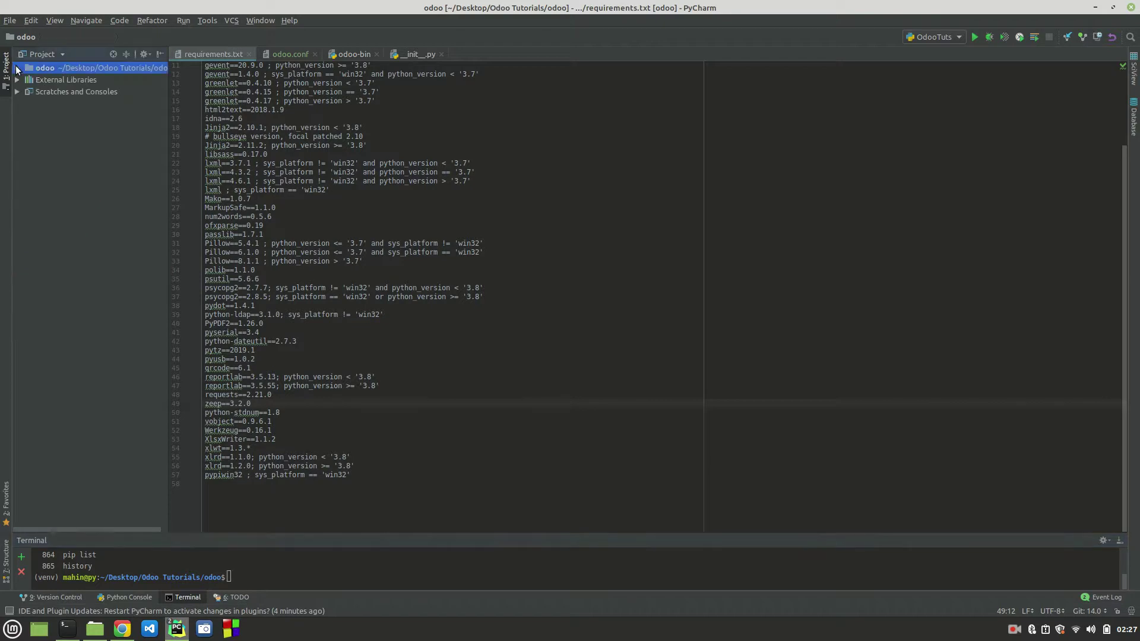
left_click(18, 68)
mouse_move(95, 629)
left_click(95, 576)
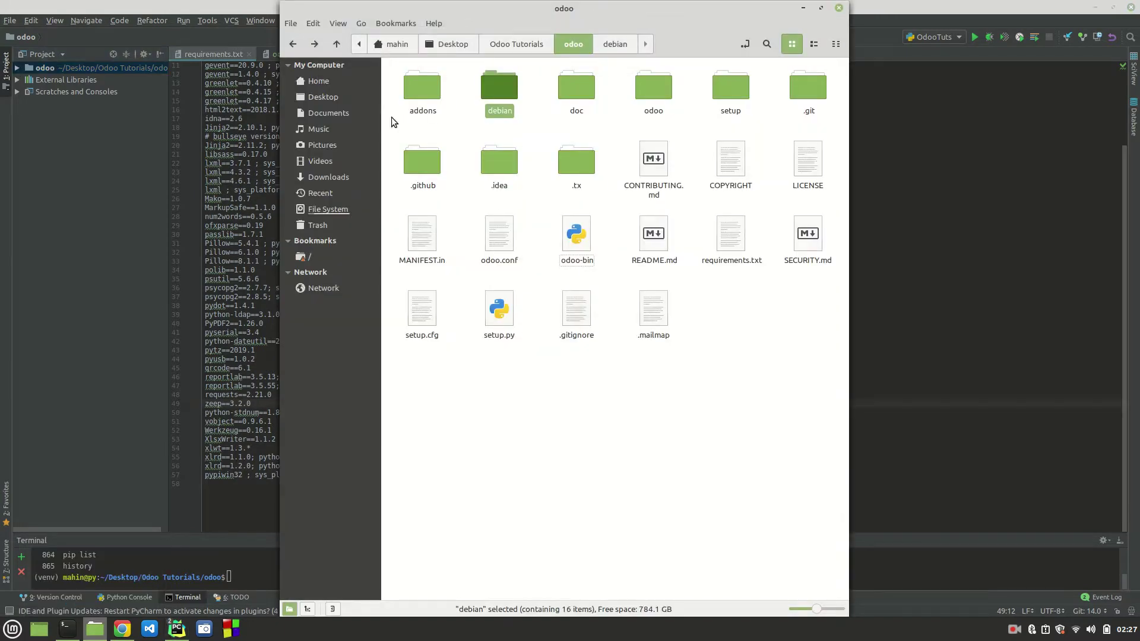
left_click(325, 98)
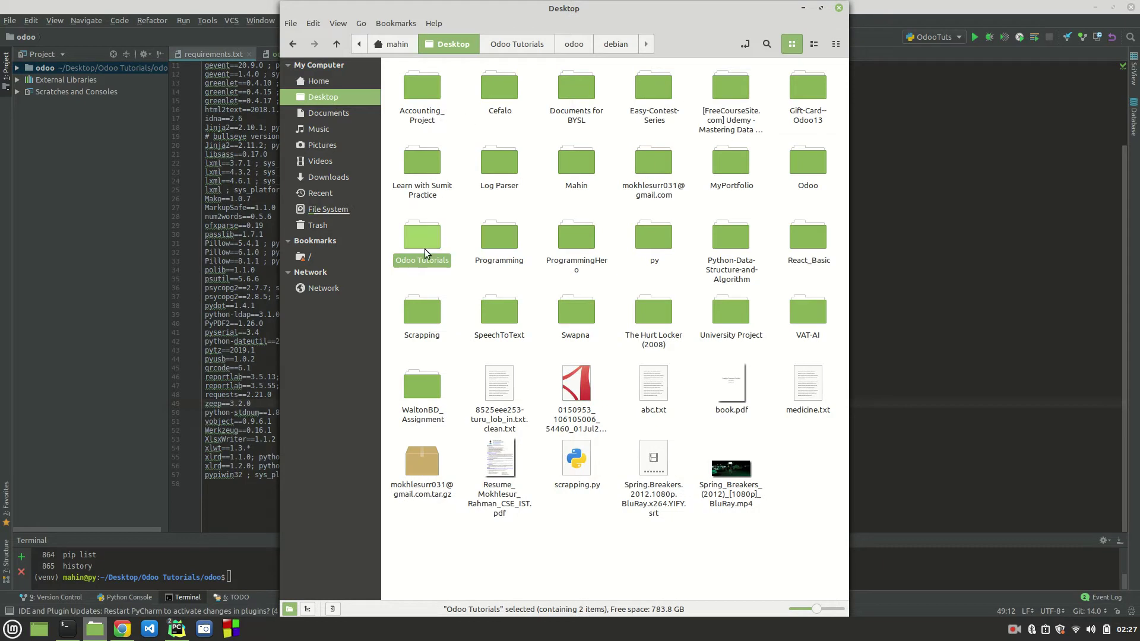
double_click(426, 248)
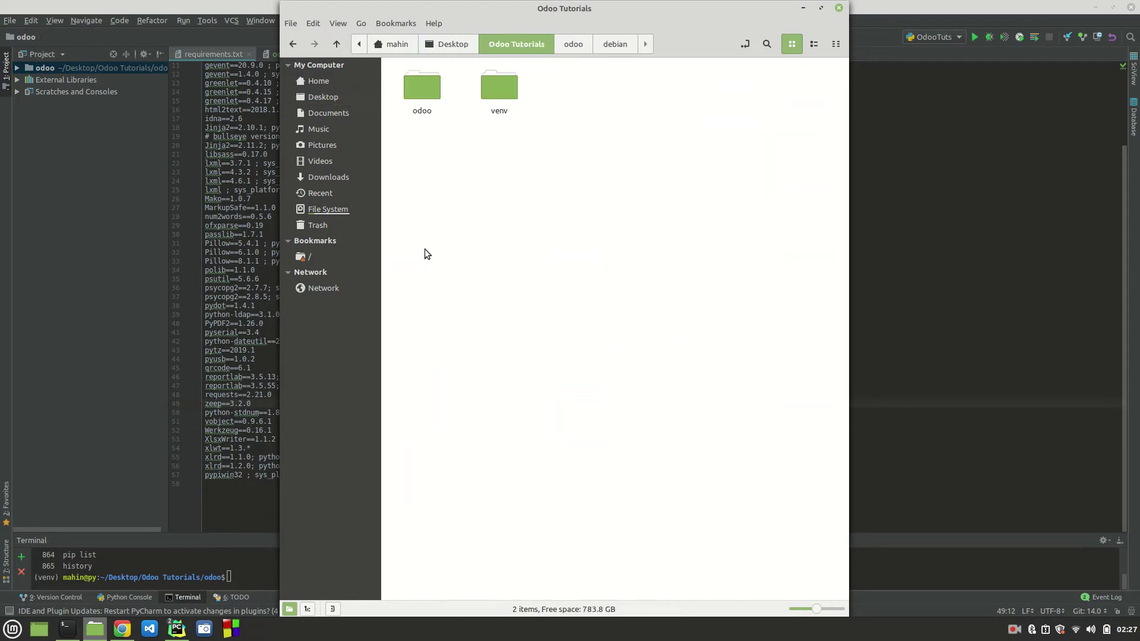
left_click(423, 99)
left_click(496, 107)
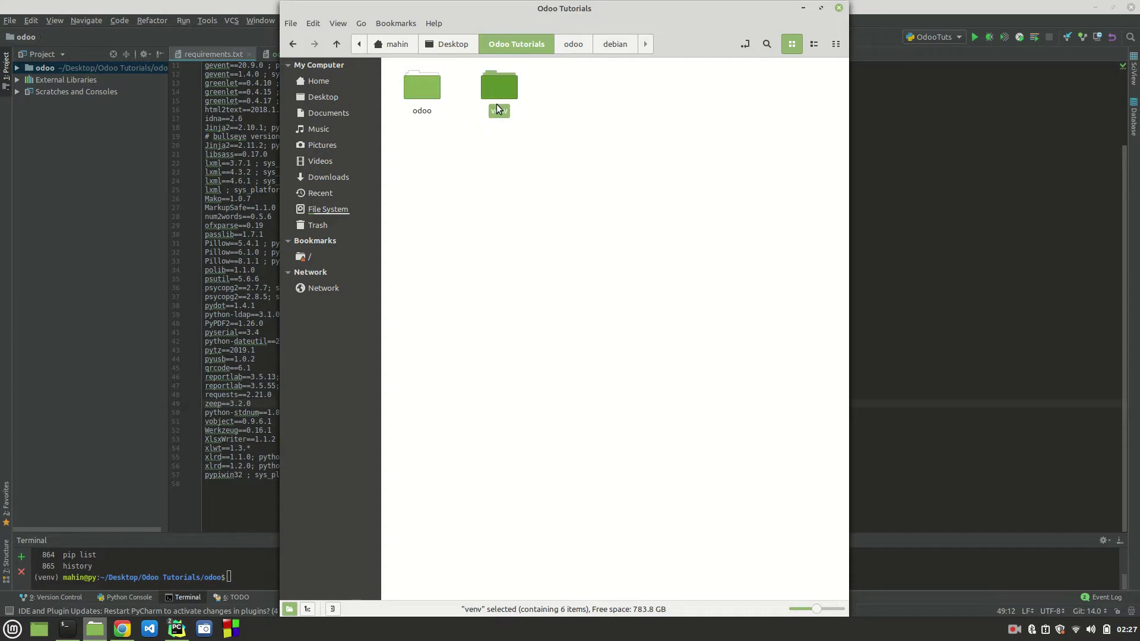
left_click(801, 9)
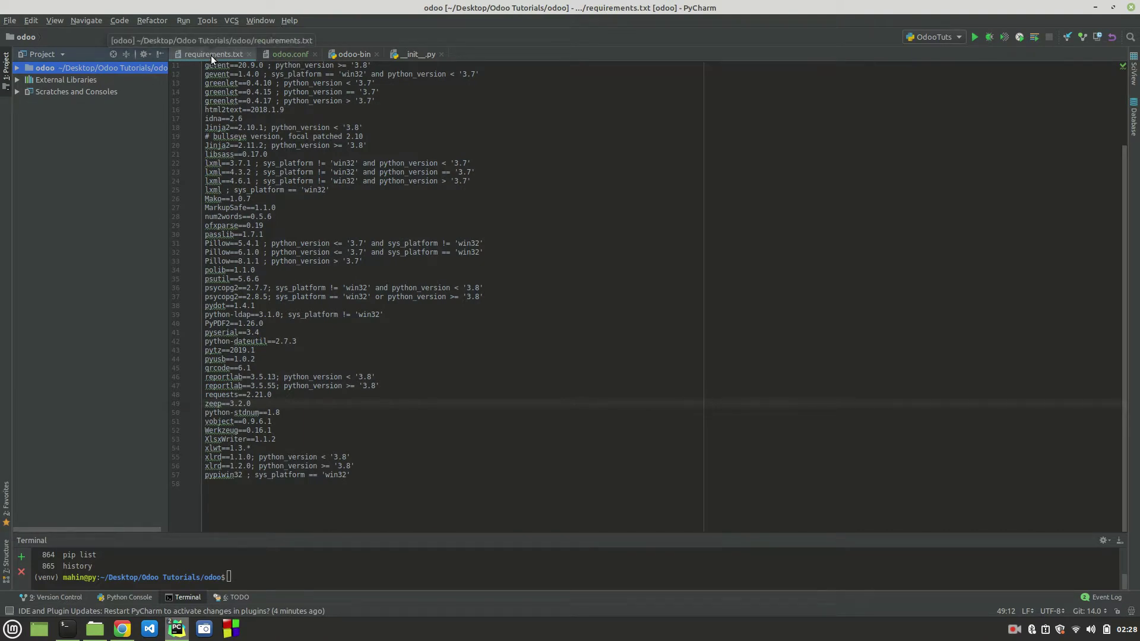
Step: Review the Installing Odoo Linux steps, selecting the apt libraries and pip3 setuptools wheel commands
scroll(431, 273, "up", 3)
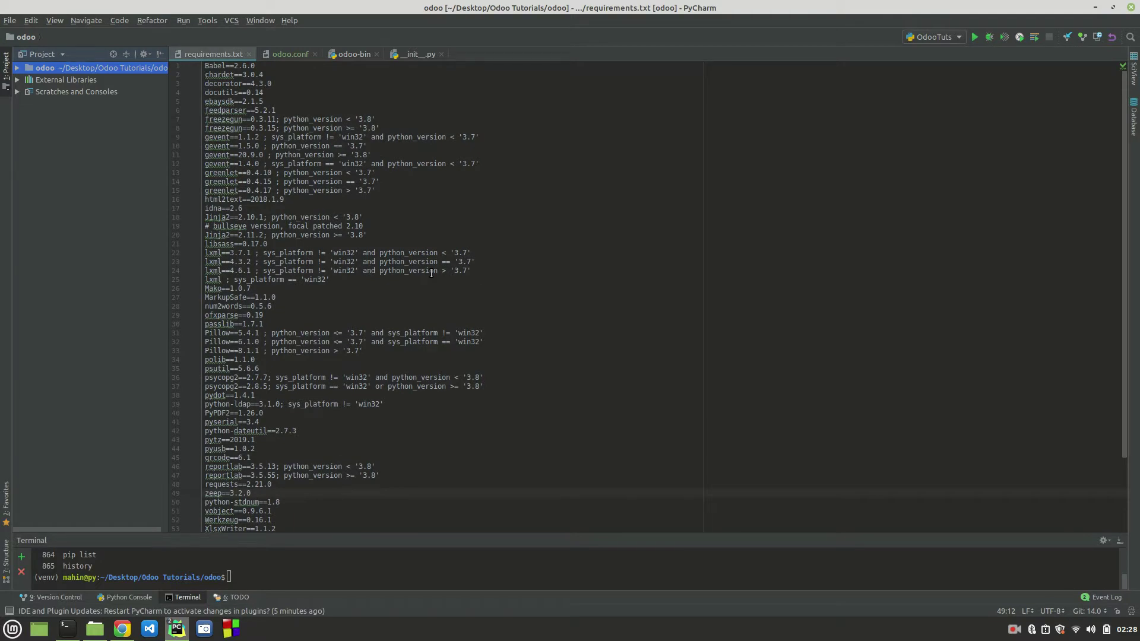
left_click(122, 629)
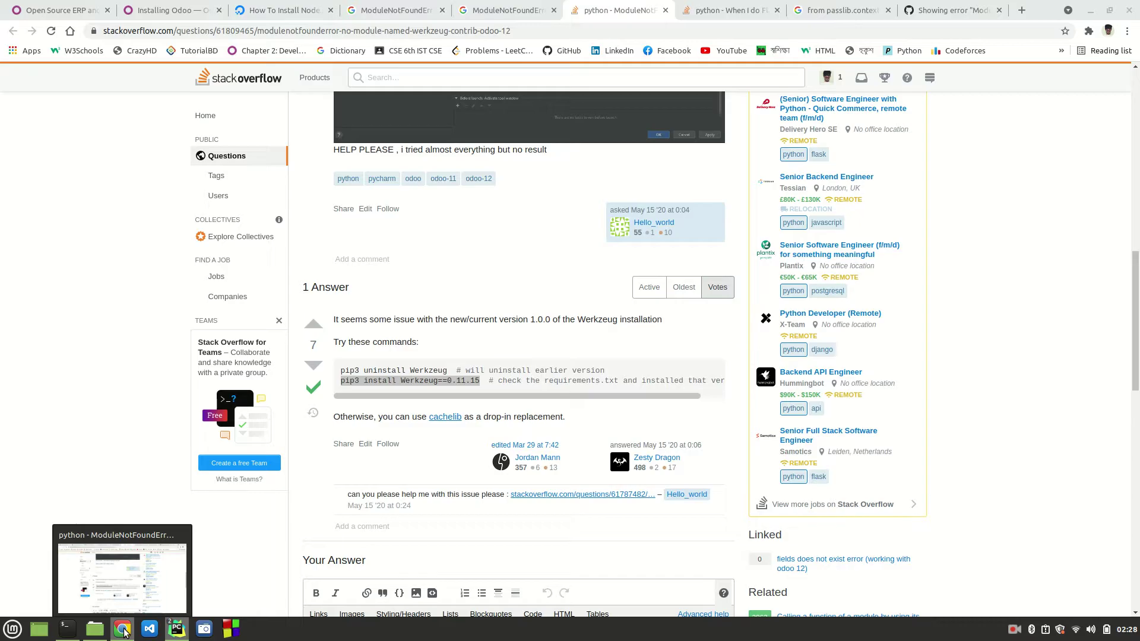
left_click(187, 12)
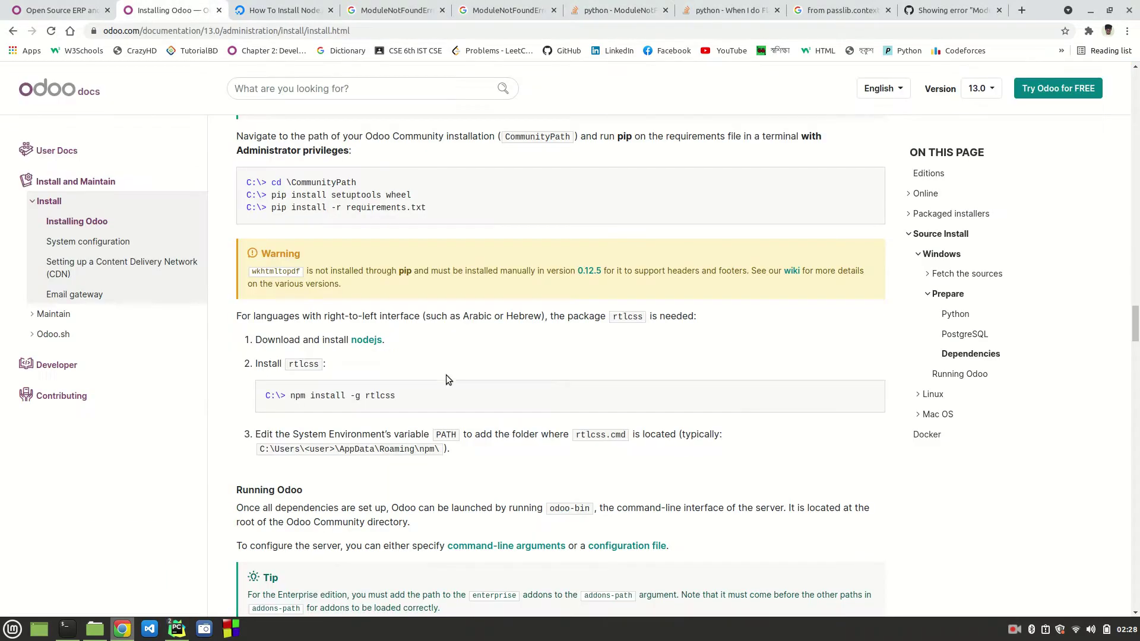
scroll(447, 379, "up", 14)
scroll(447, 379, "down", 18)
scroll(447, 379, "down", 15)
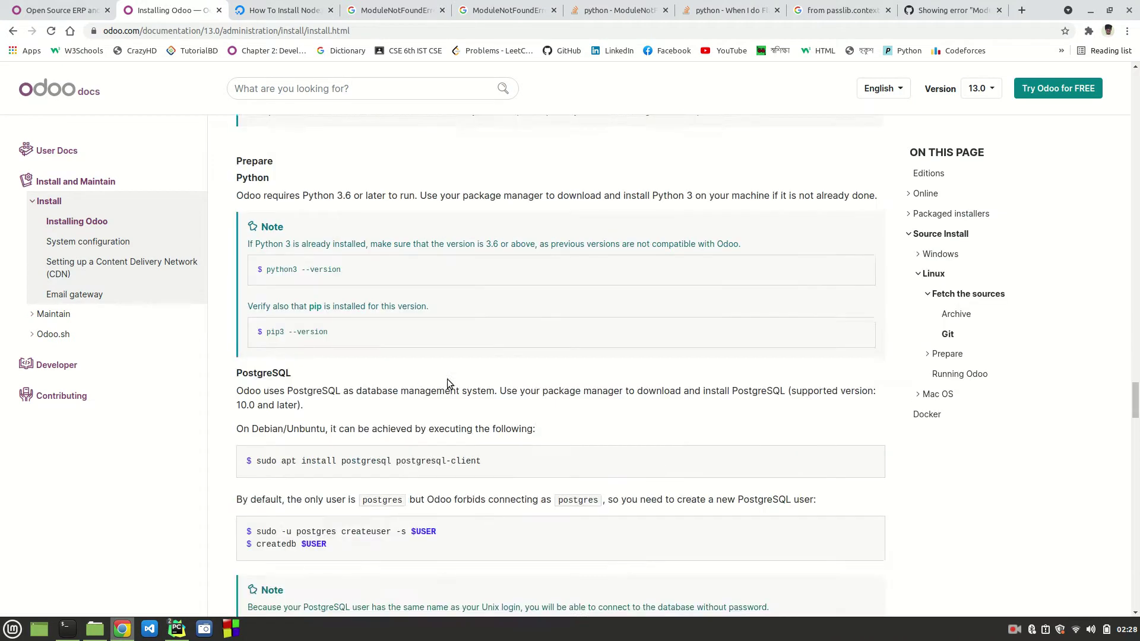
left_click_drag(257, 389, 652, 414)
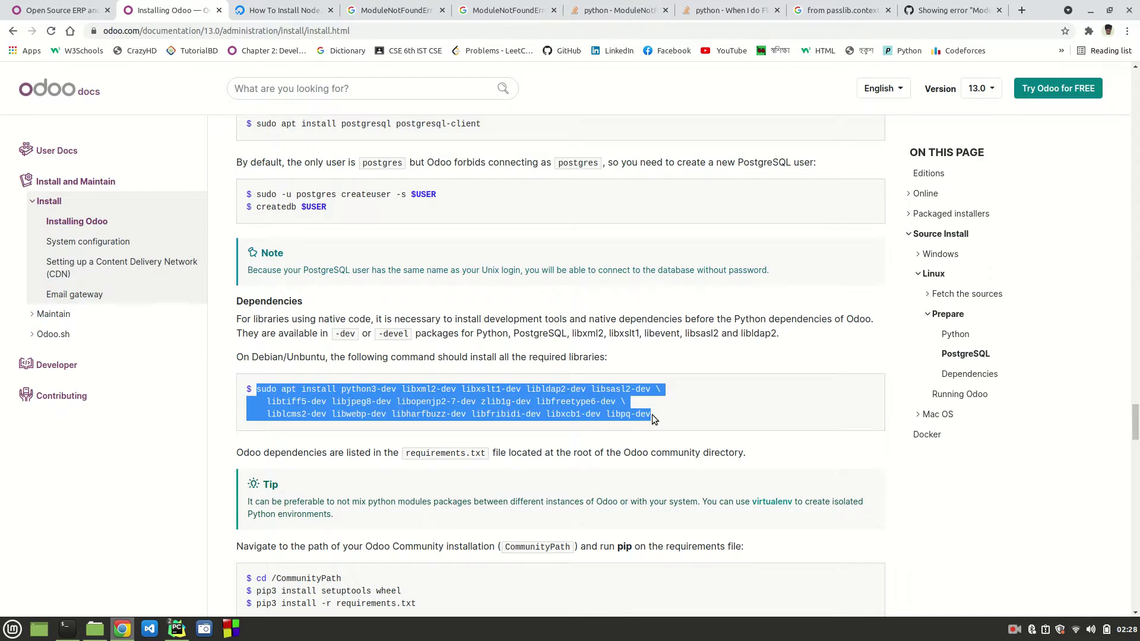
scroll(574, 432, "down", 3)
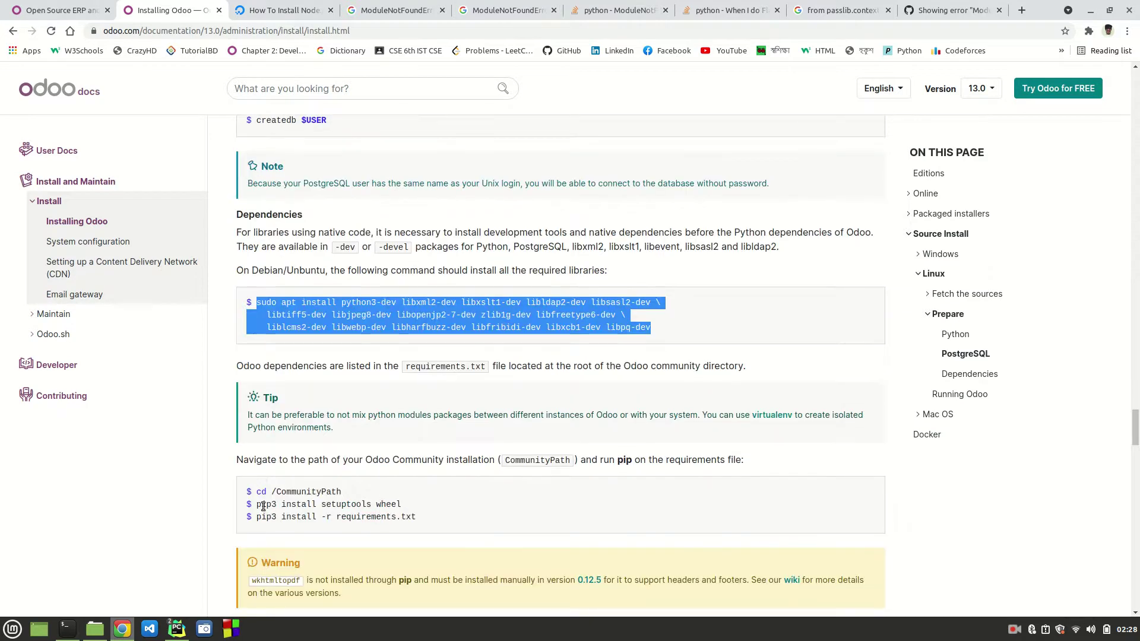
left_click_drag(256, 505, 407, 504)
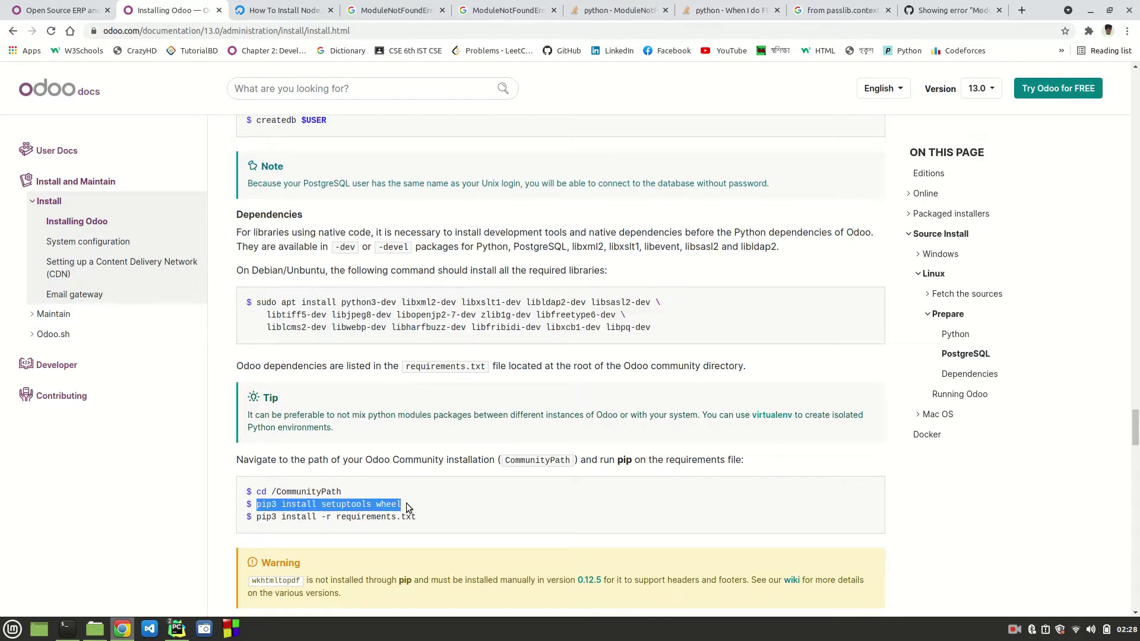
left_click(406, 504)
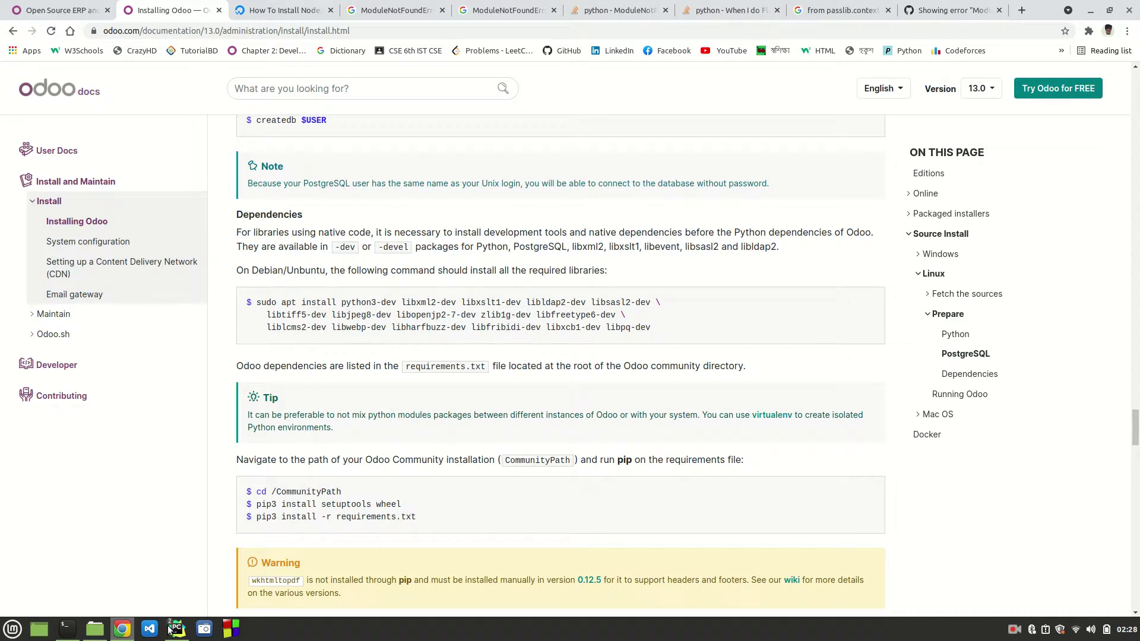
Step: Make PyCharm's terminal taller to show more of the command history
mouse_move(173, 629)
mouse_move(231, 594)
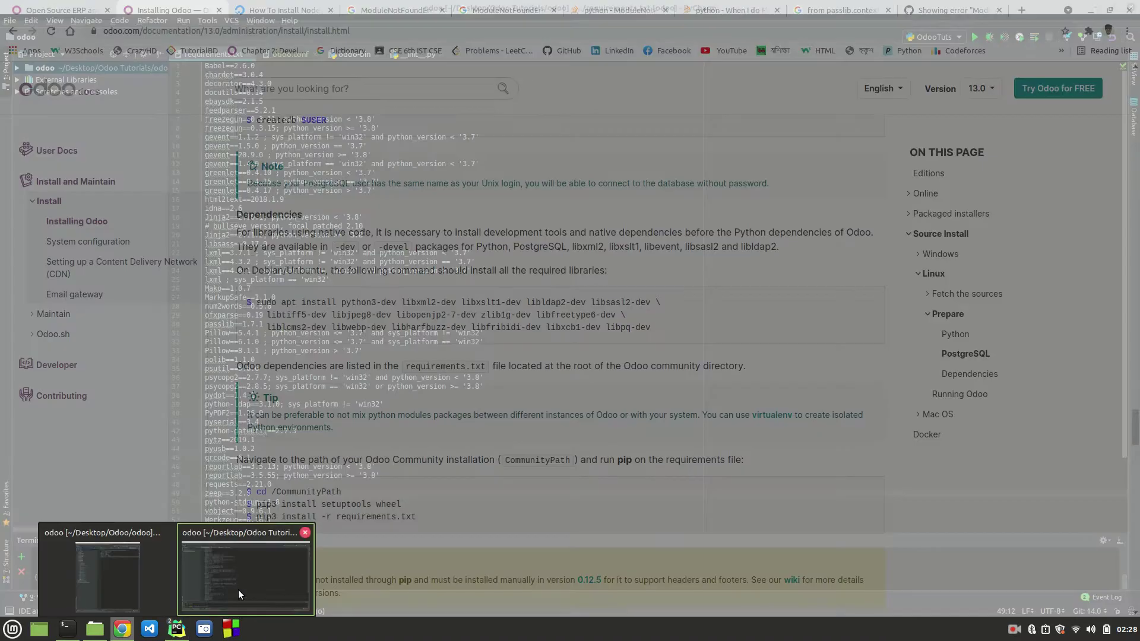
left_click(238, 591)
left_click_drag(274, 551, 345, 449)
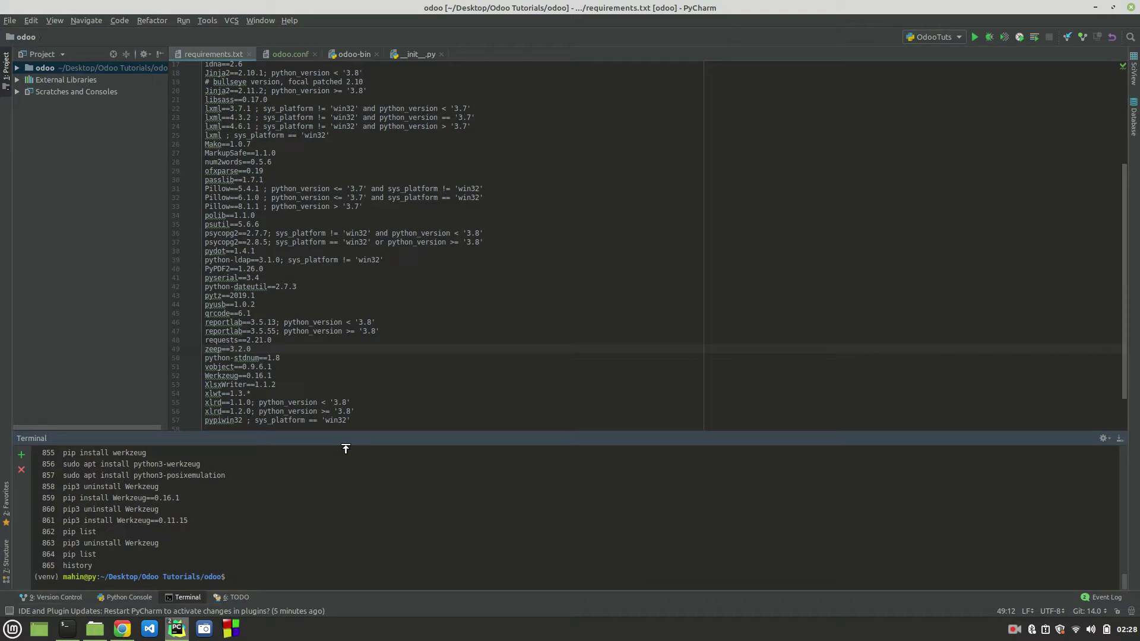
Step: Scroll the install docs to the Dependencies section and select the sudo npm install -g rtlcss command
left_click(121, 629)
scroll(500, 314, "up", 3)
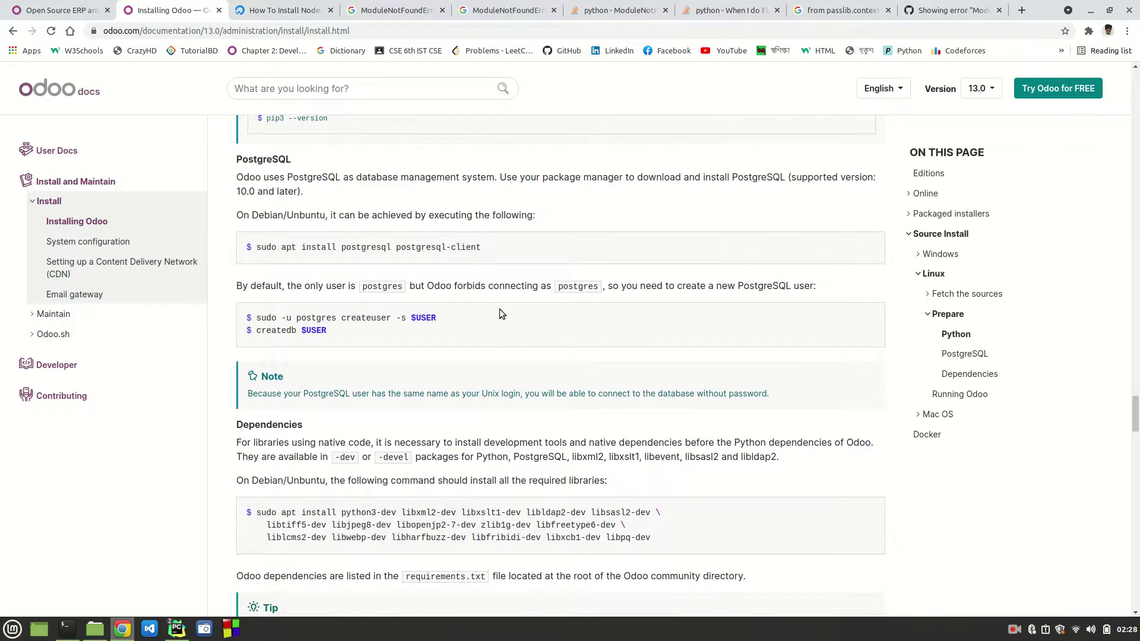
scroll(500, 310, "up", 3)
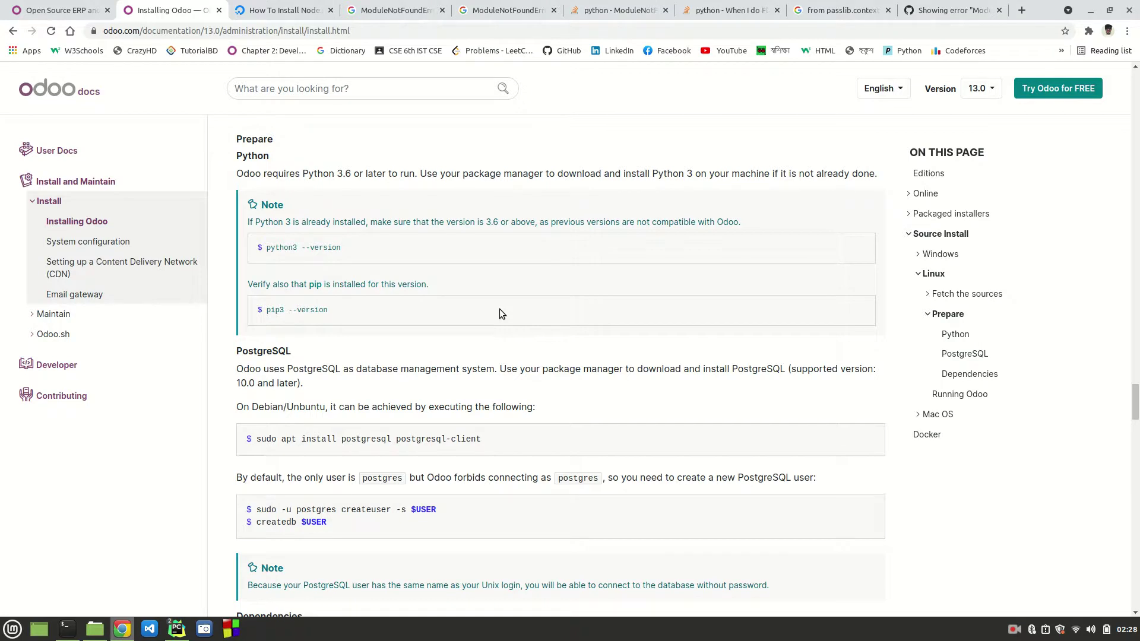
scroll(499, 314, "up", 9)
scroll(500, 313, "down", 15)
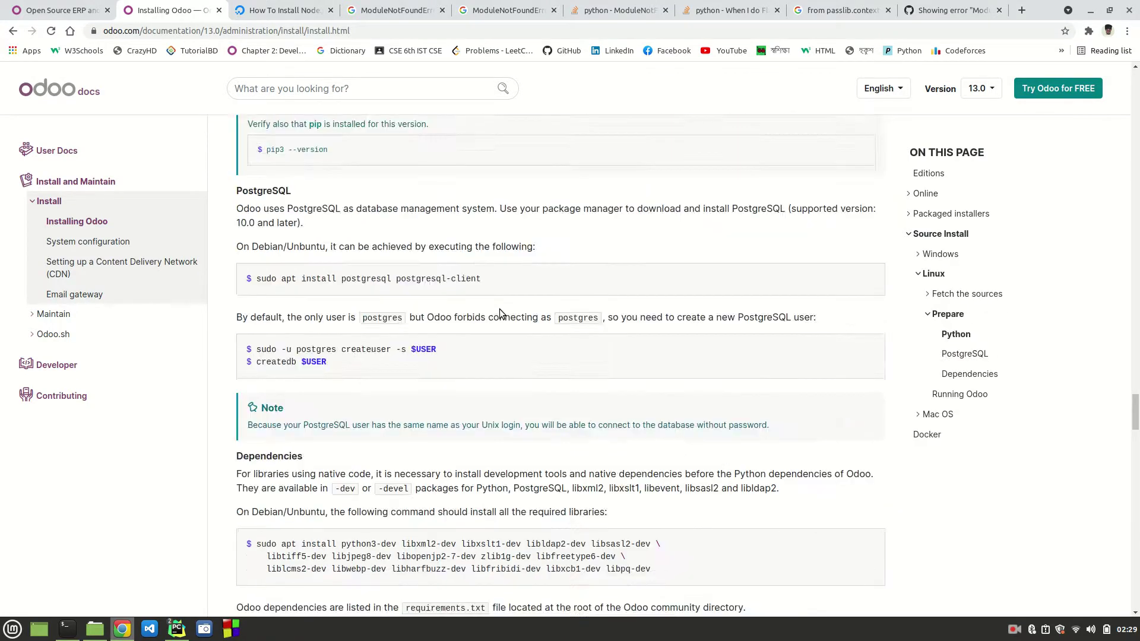
scroll(500, 313, "down", 3)
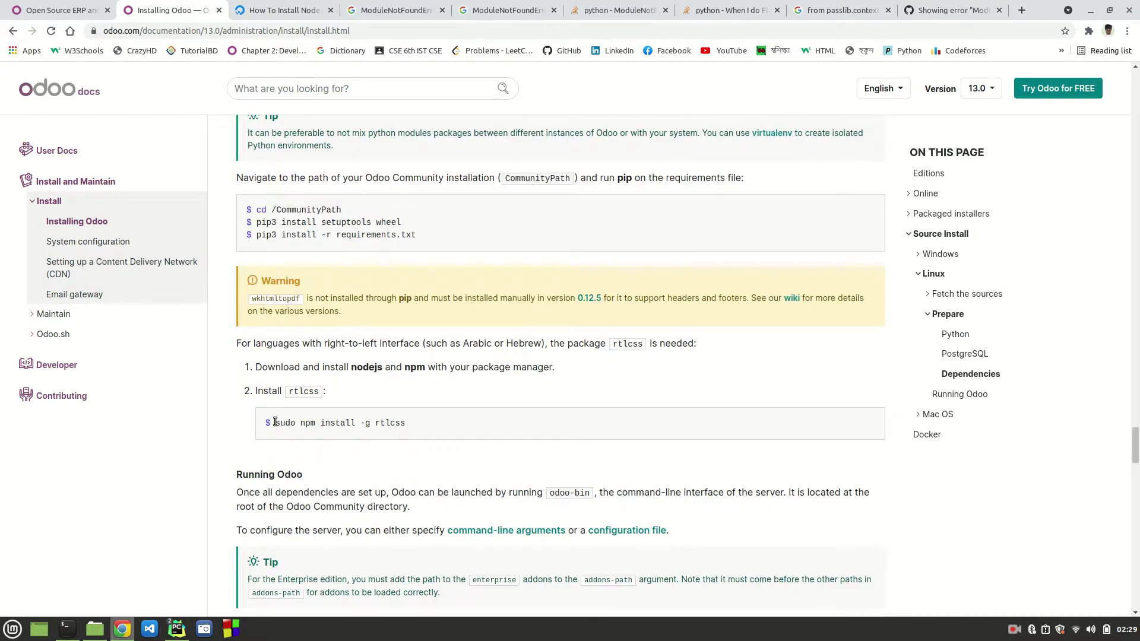
triple_click(368, 423)
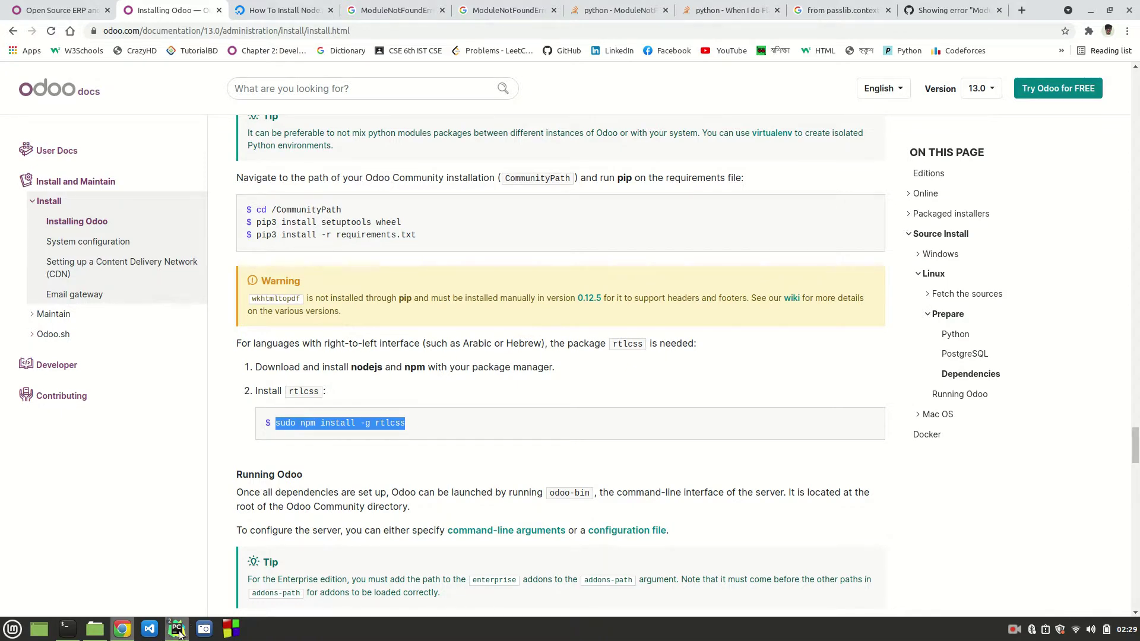
Step: Run the OdooTuts configuration so Odoo 14.0 starts serving on port 8069
mouse_move(180, 632)
left_click(238, 555)
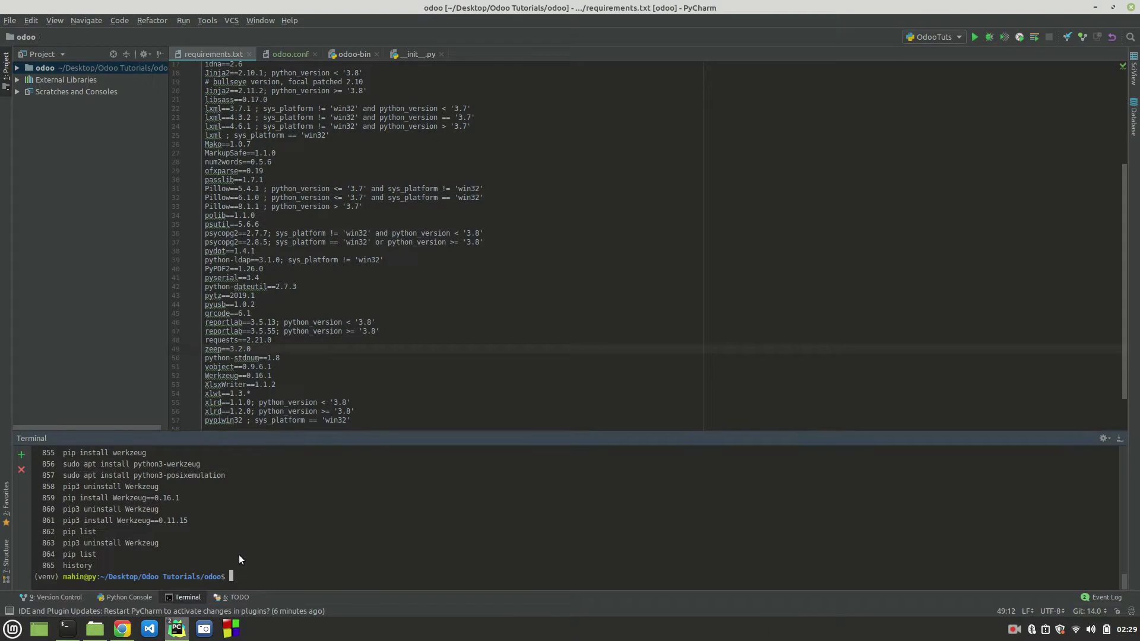
left_click(975, 38)
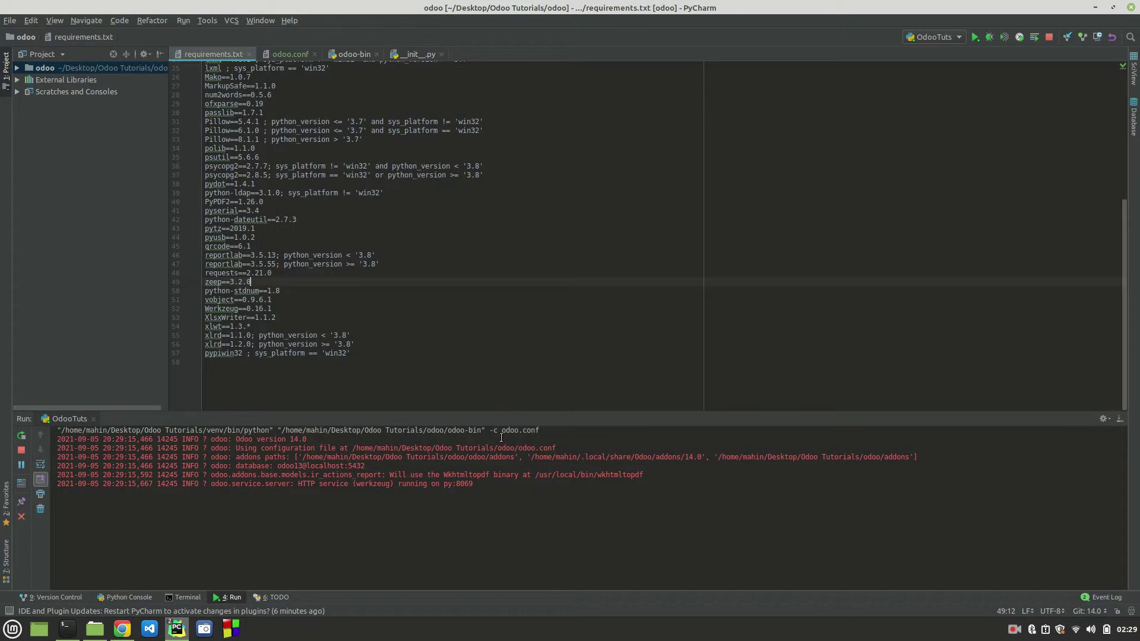
Step: Select port 8069 in the Run log, then close Chrome's six leftover ModuleNotFoundError and question tabs
double_click(464, 485)
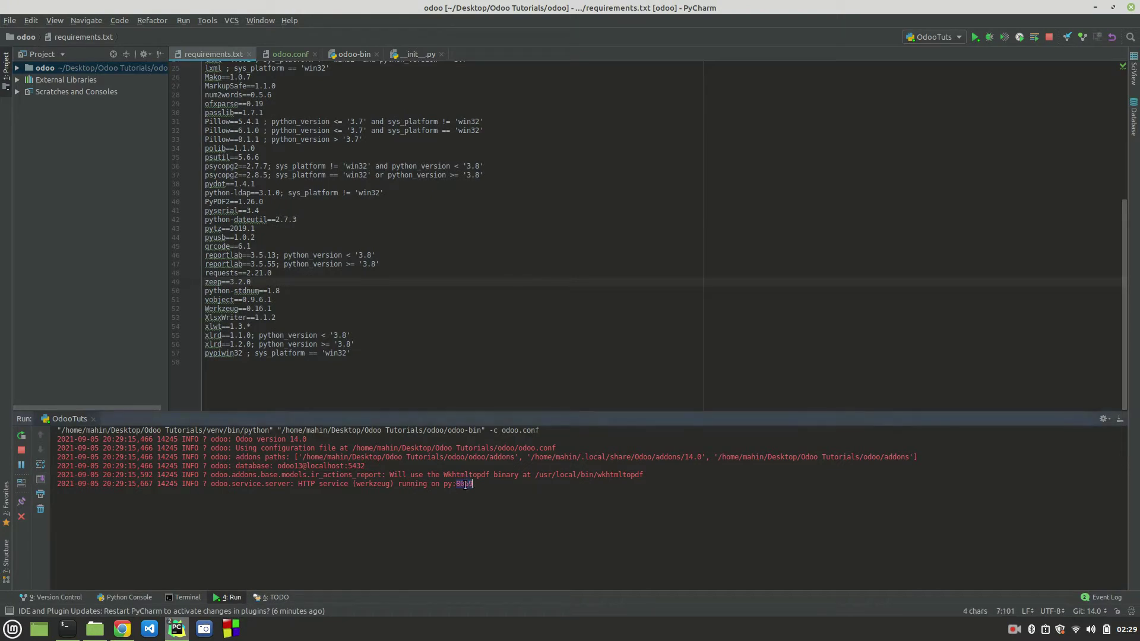
left_click(122, 630)
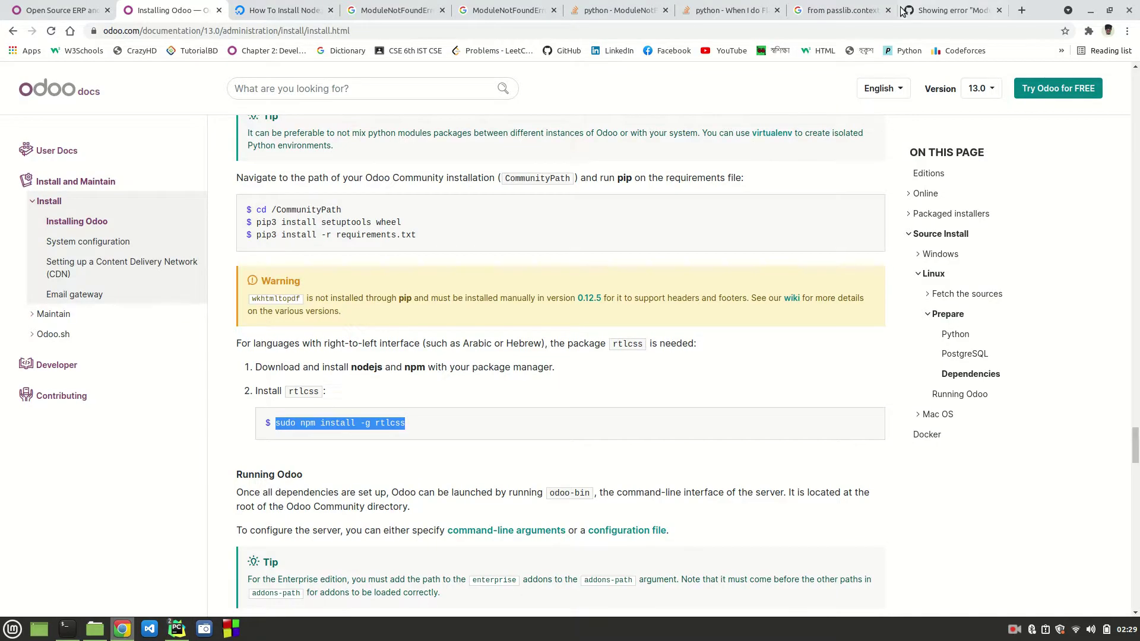
left_click(998, 10)
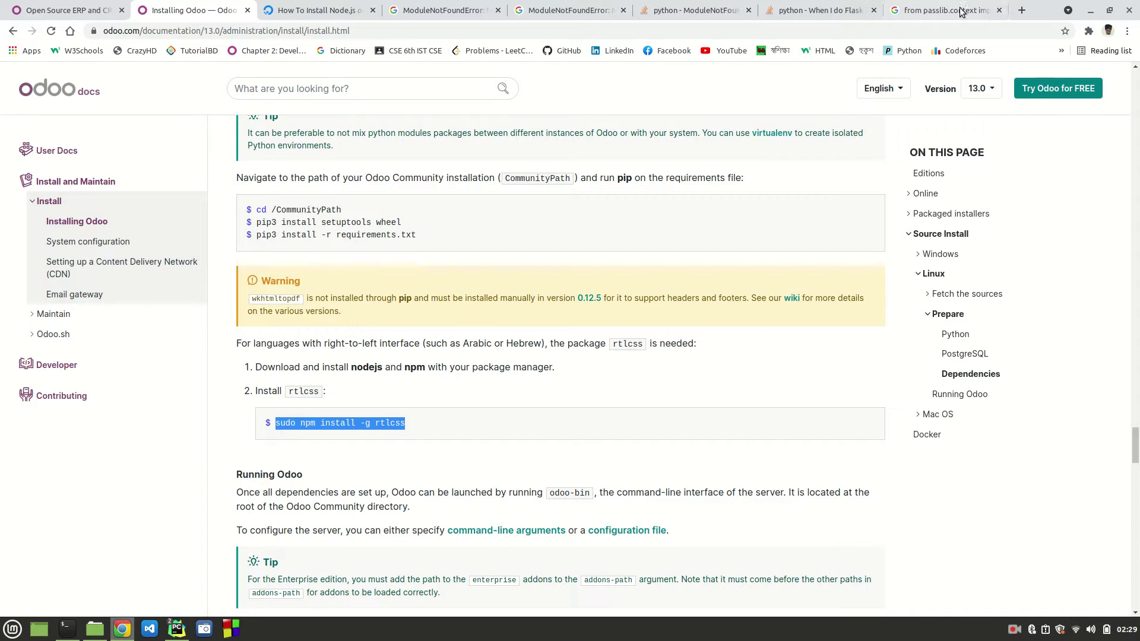
left_click(999, 11)
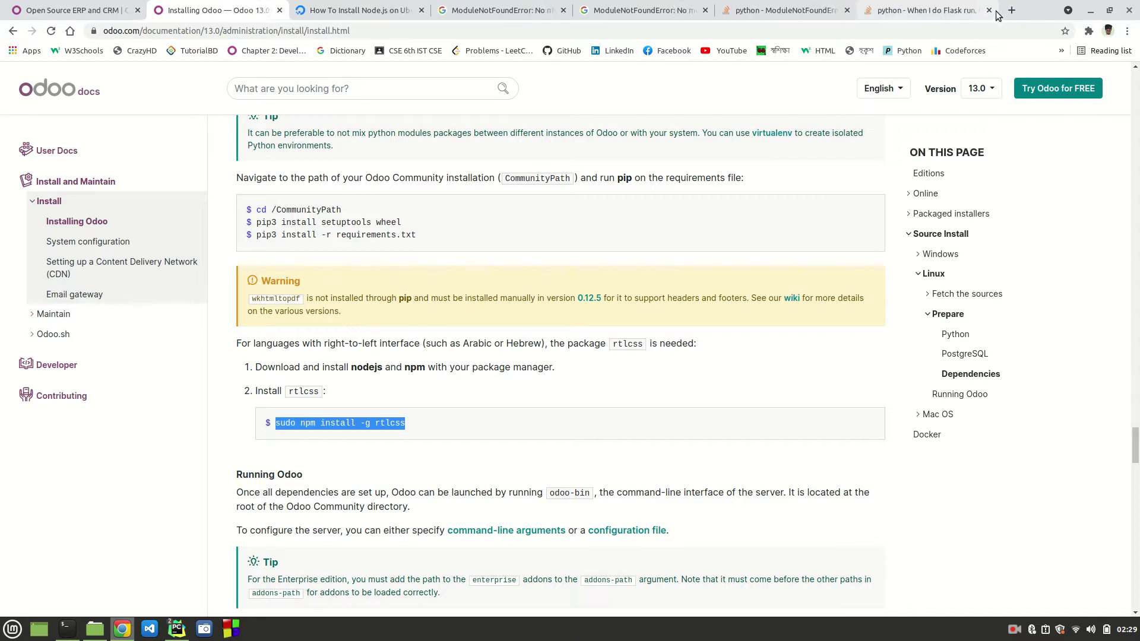
left_click(989, 11)
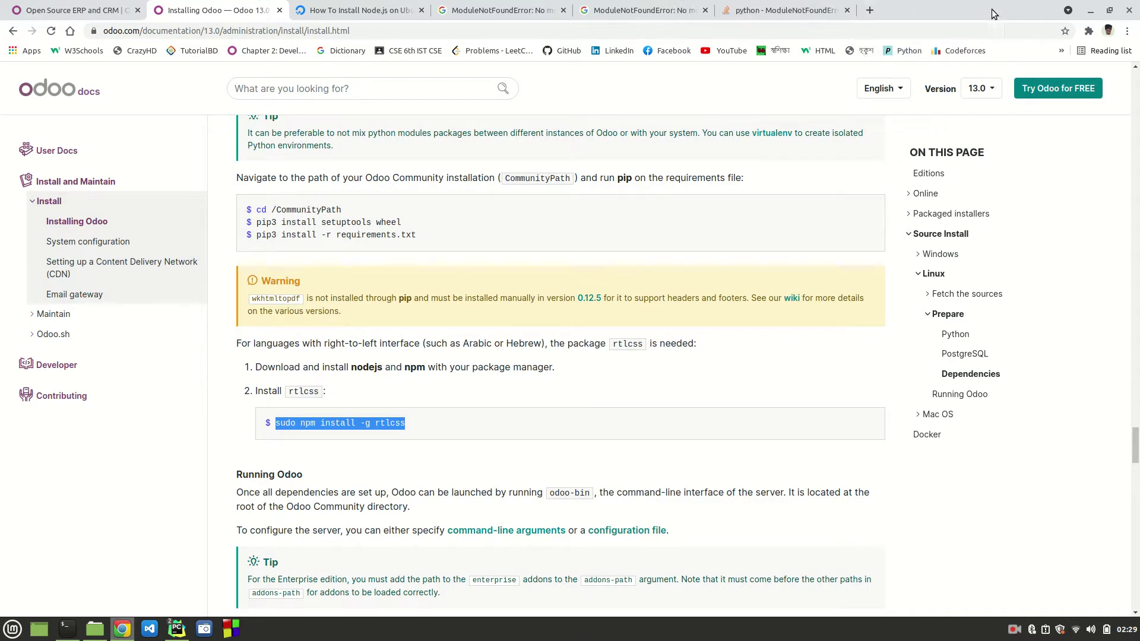
left_click(846, 11)
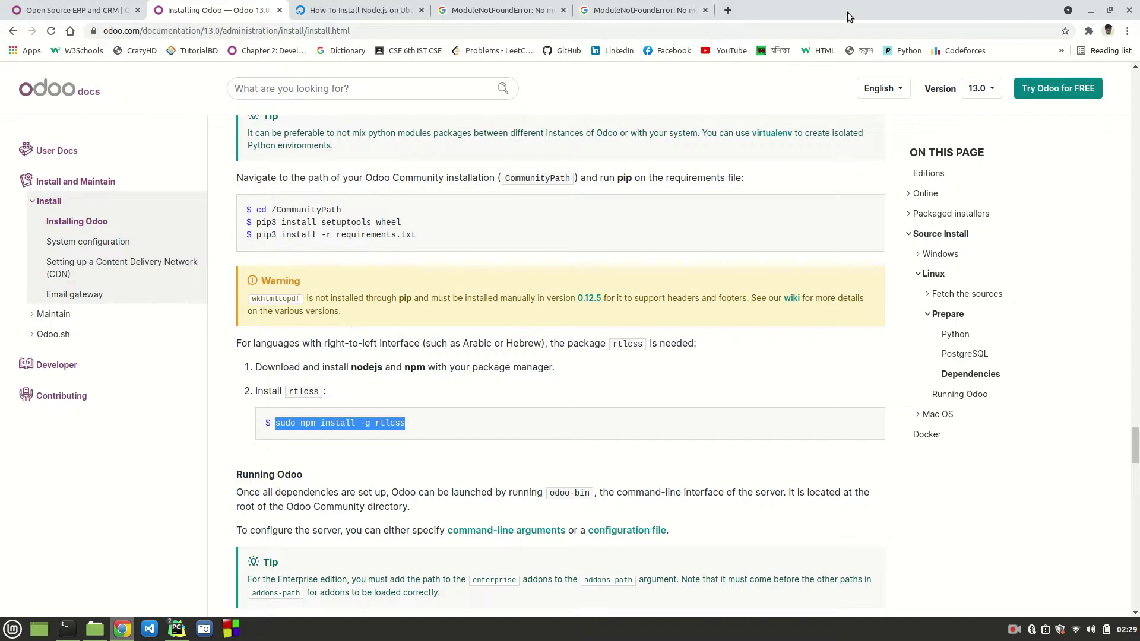
left_click(705, 11)
left_click(564, 11)
Step: Load localhost:8069 in a new tab and read the website.cookies_bar traceback in PyCharm's Run console
left_click(446, 13)
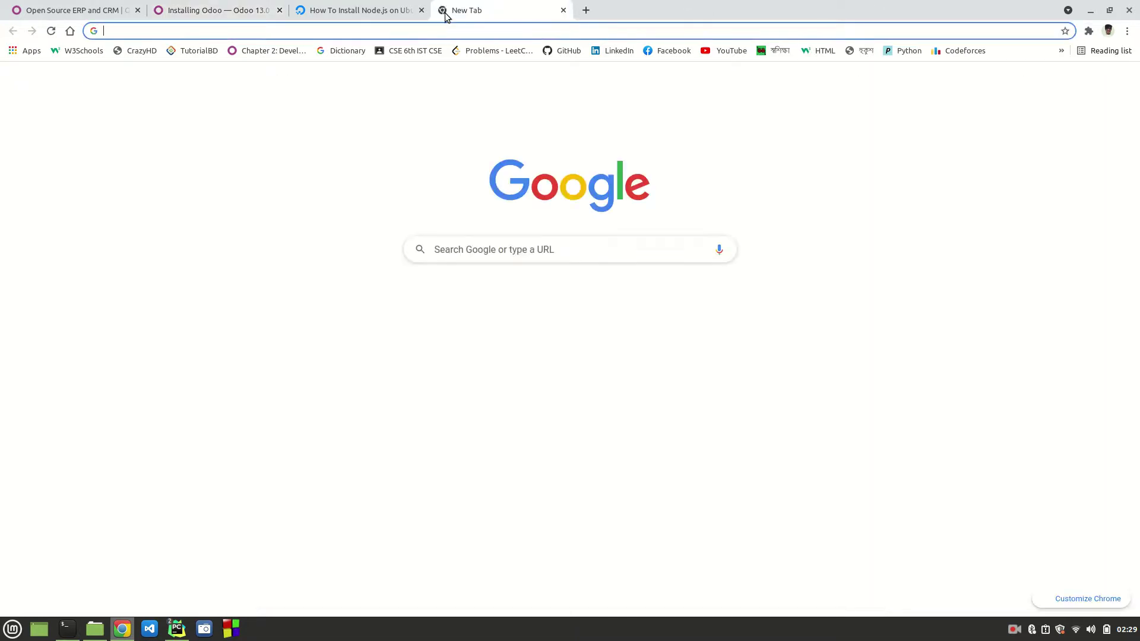
type("local")
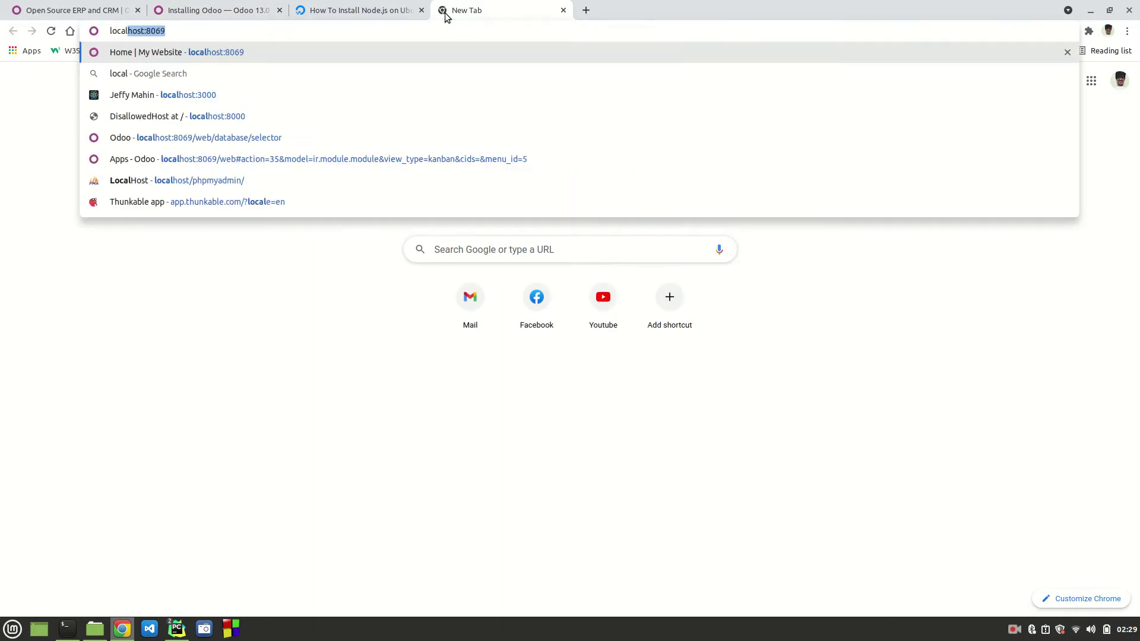
key("Return")
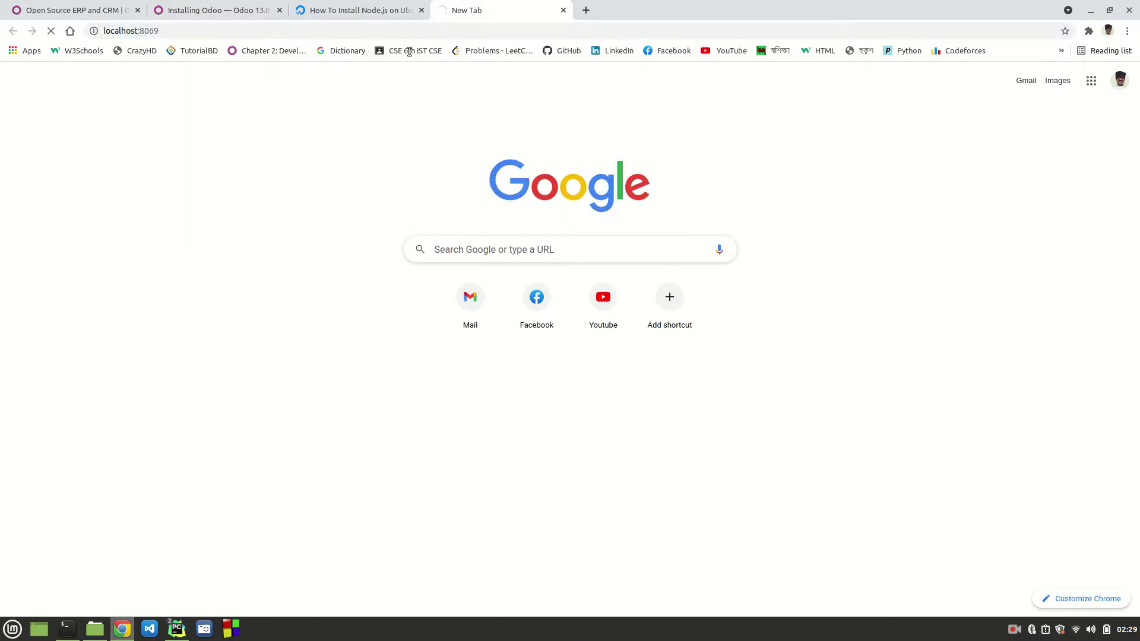
left_click(172, 630)
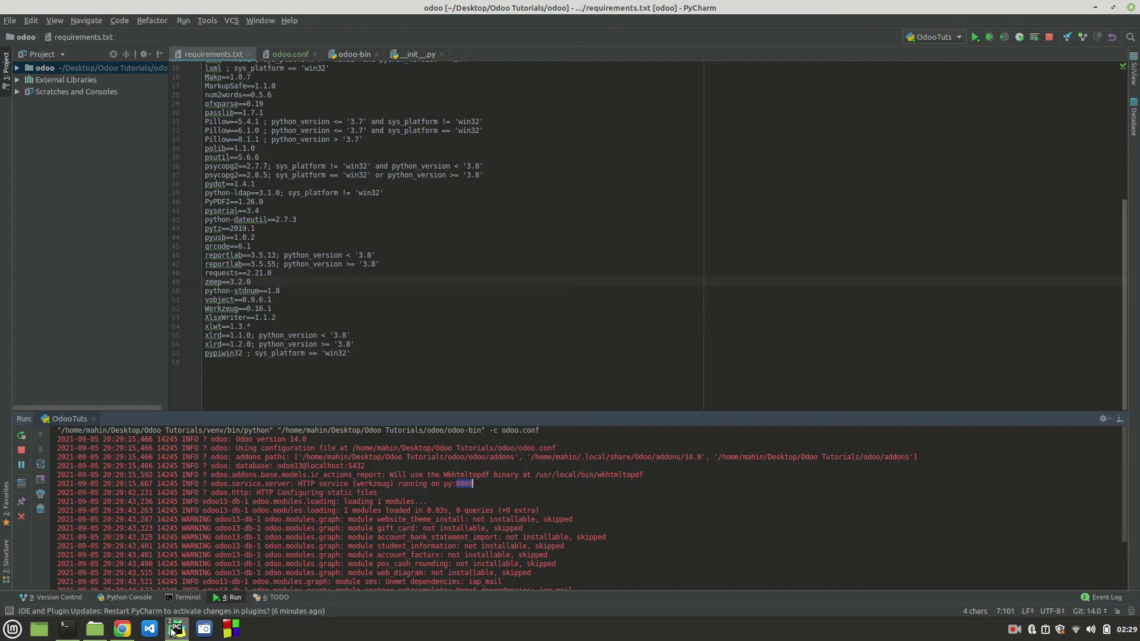
left_click_drag(490, 420, 490, 321)
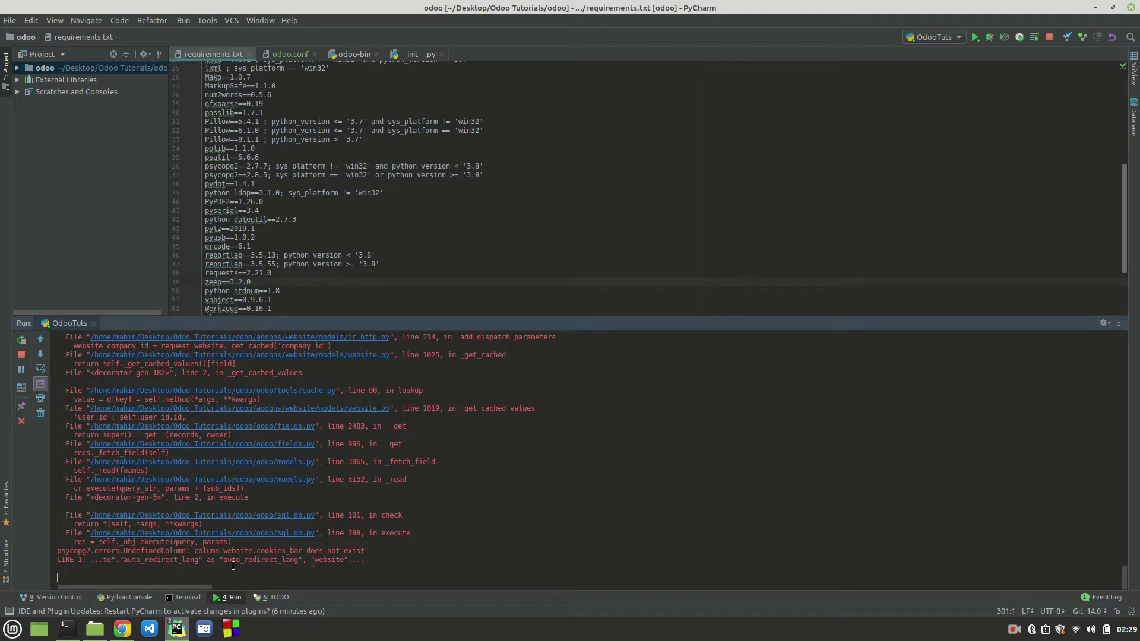
left_click(122, 629)
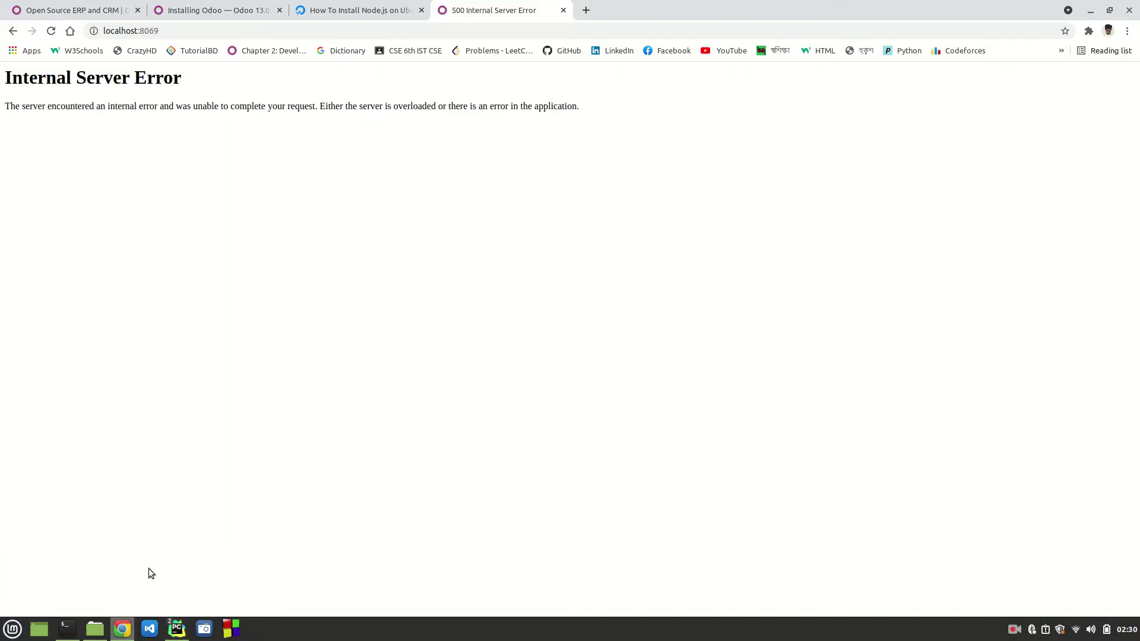
Step: Switch to the postgres user with sudo su postgres and start the psql shell
left_click(65, 633)
type("sudo su postgres")
key("Return")
key("Return")
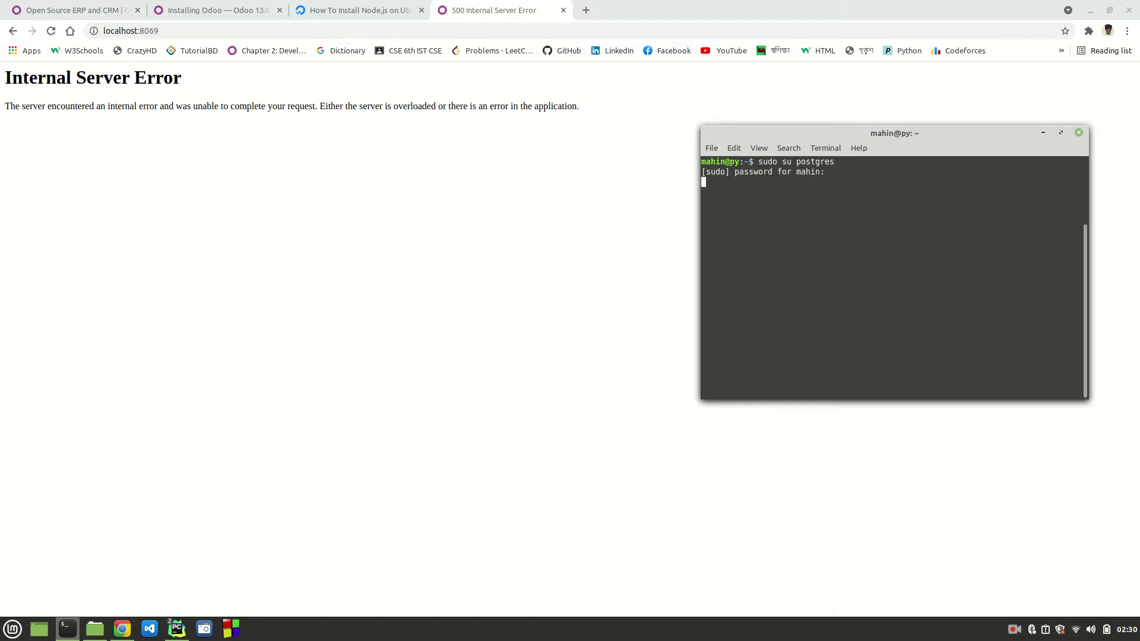
left_click_drag(181, 86, 10, 84)
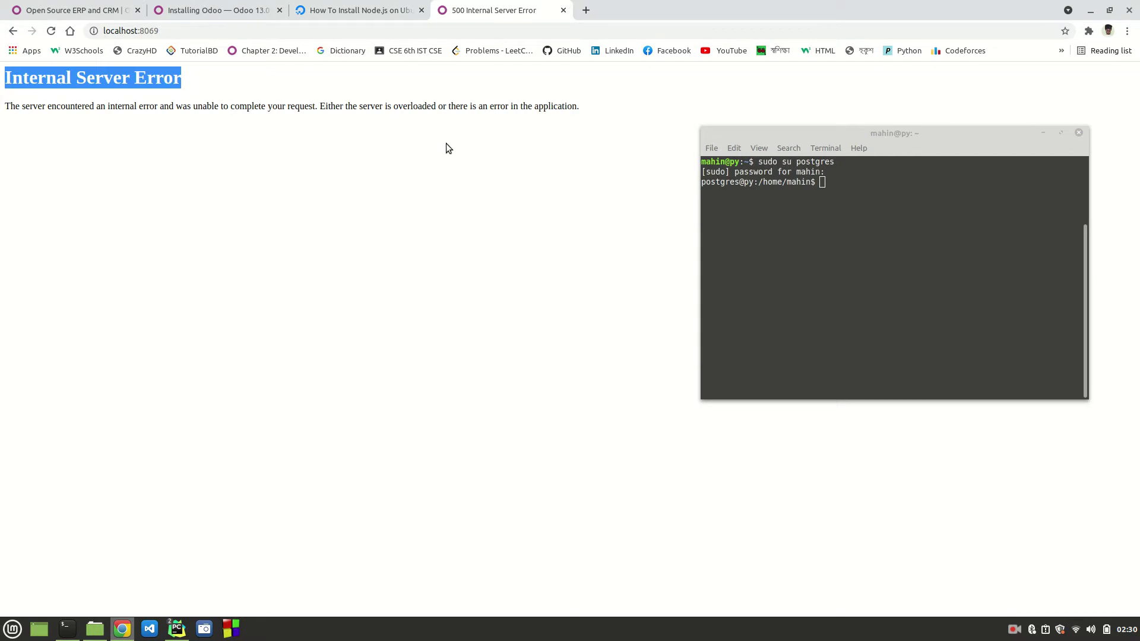
left_click(963, 234)
type("psql")
key("Return")
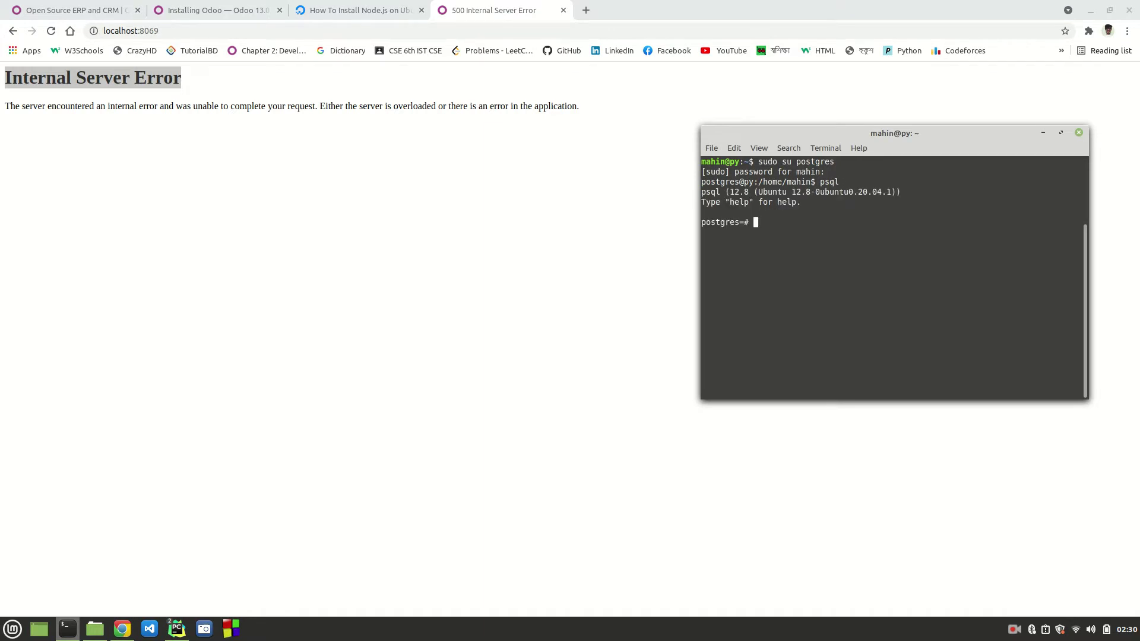
Step: List the 7 databases with \l, quit the pager, and return to the Odoo Tutorials project
type("\\l")
key("Return")
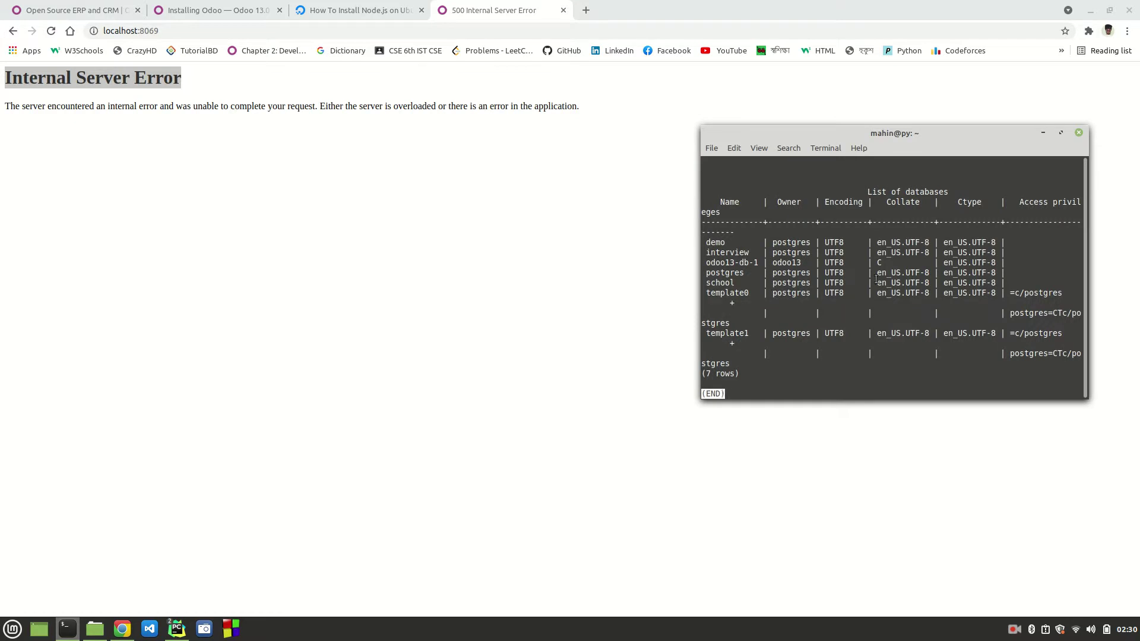
key("1")
key("q")
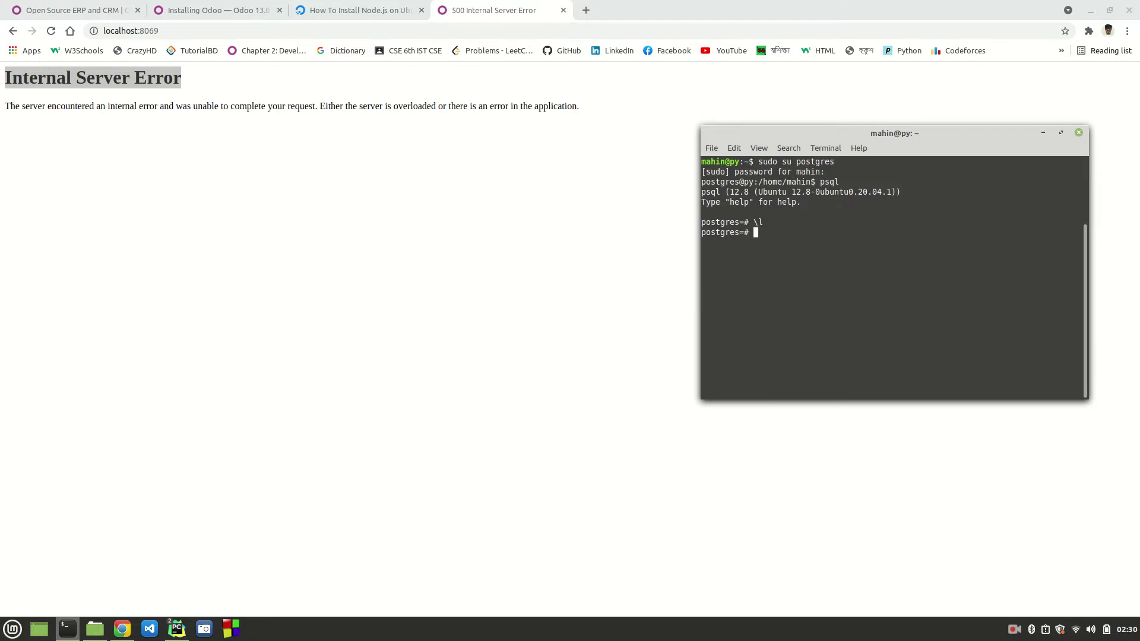
mouse_move(177, 629)
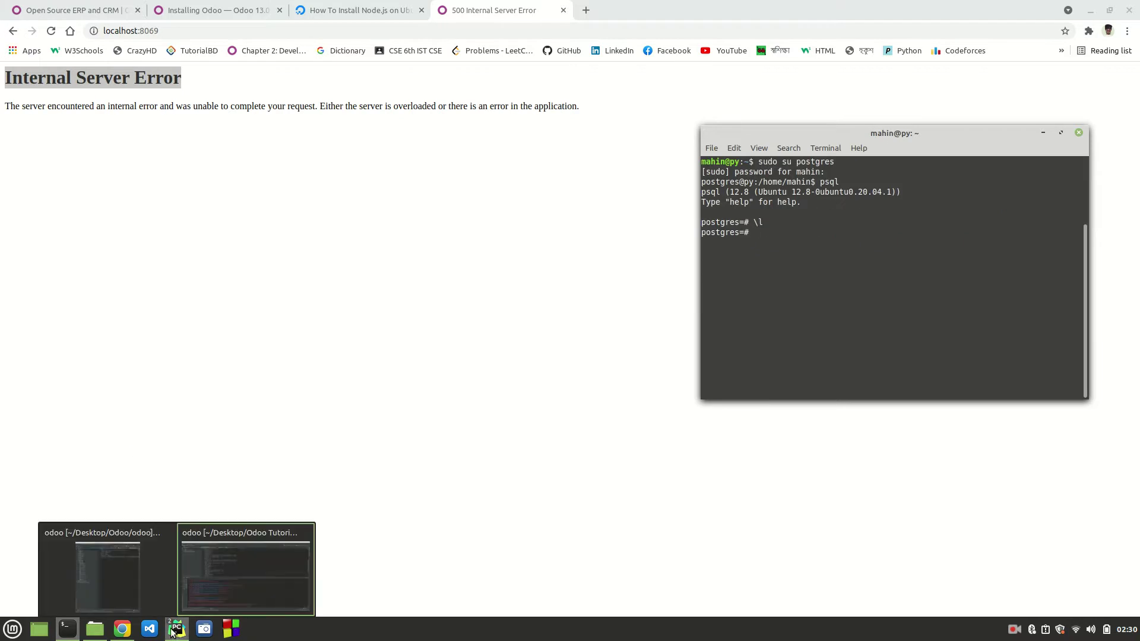
left_click(247, 566)
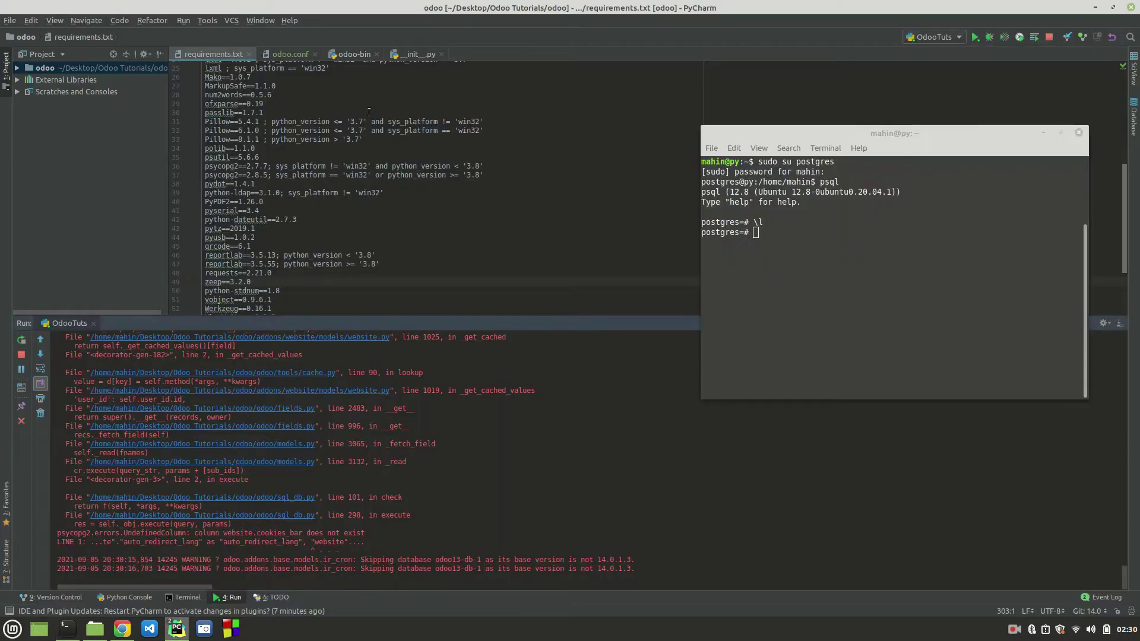
Step: Open odoo.conf and move the terminal window aside, then hide it
left_click(294, 55)
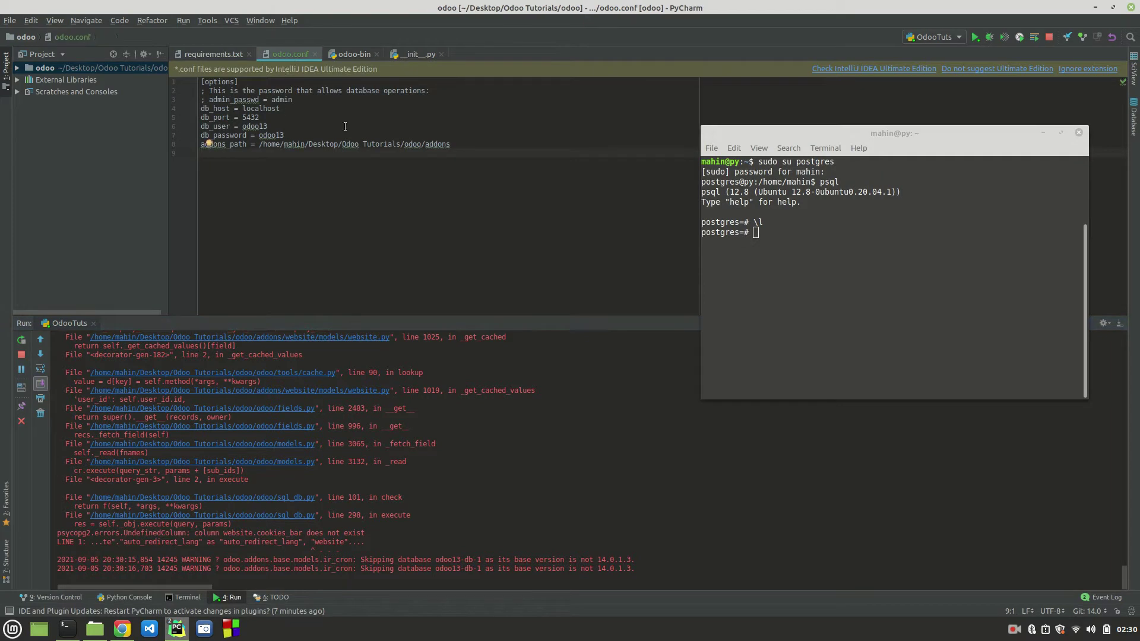
mouse_move(176, 629)
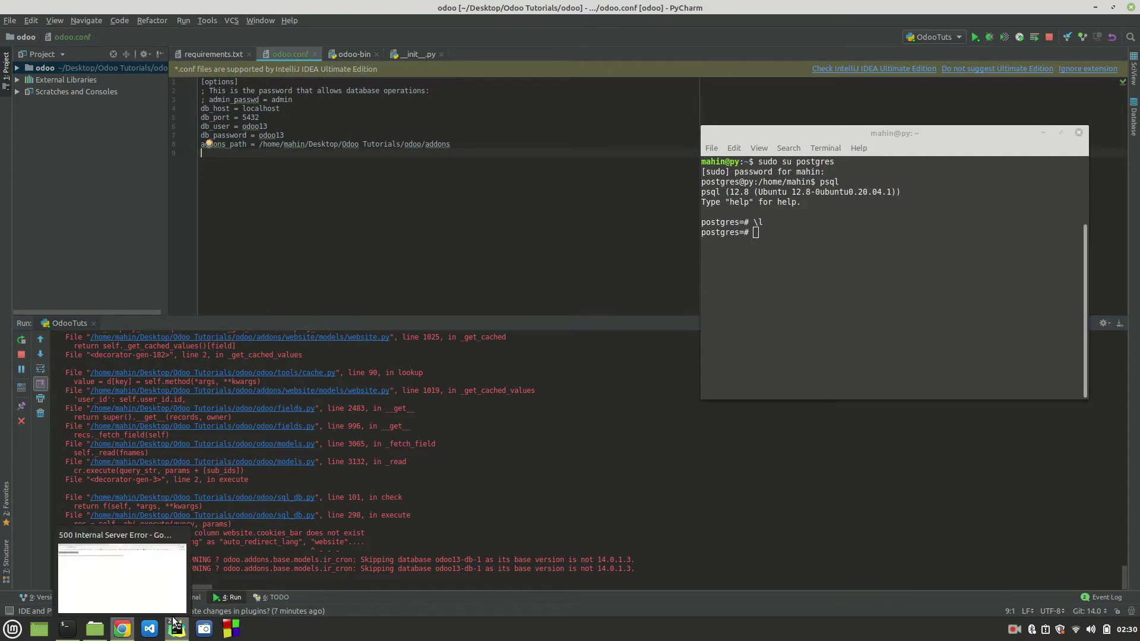
left_click(100, 574)
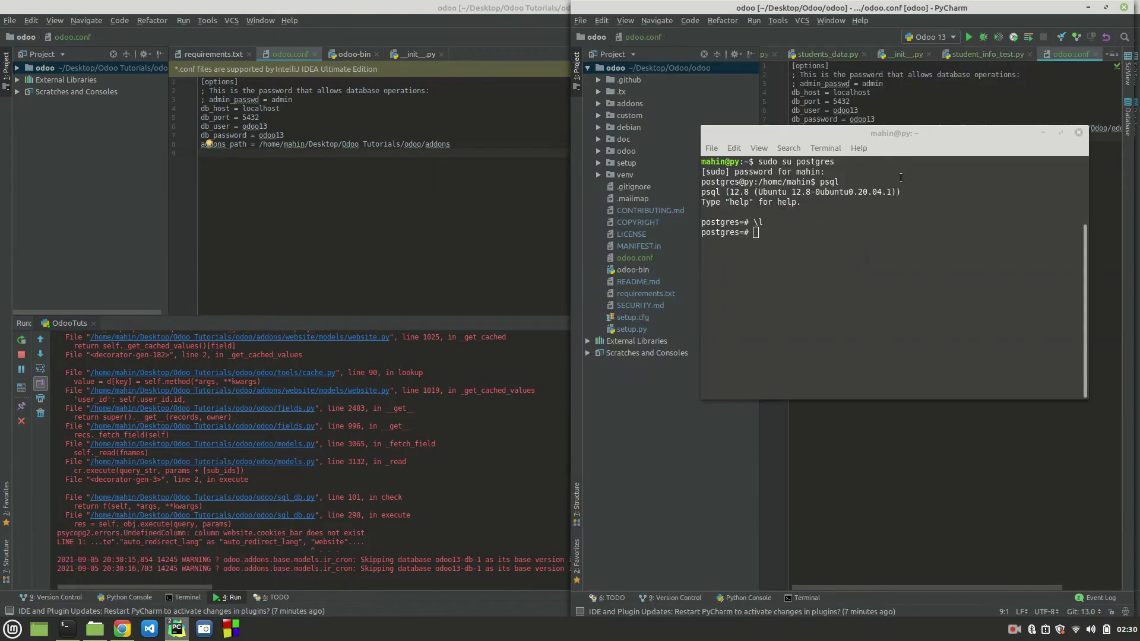
left_click_drag(1000, 129, 608, 270)
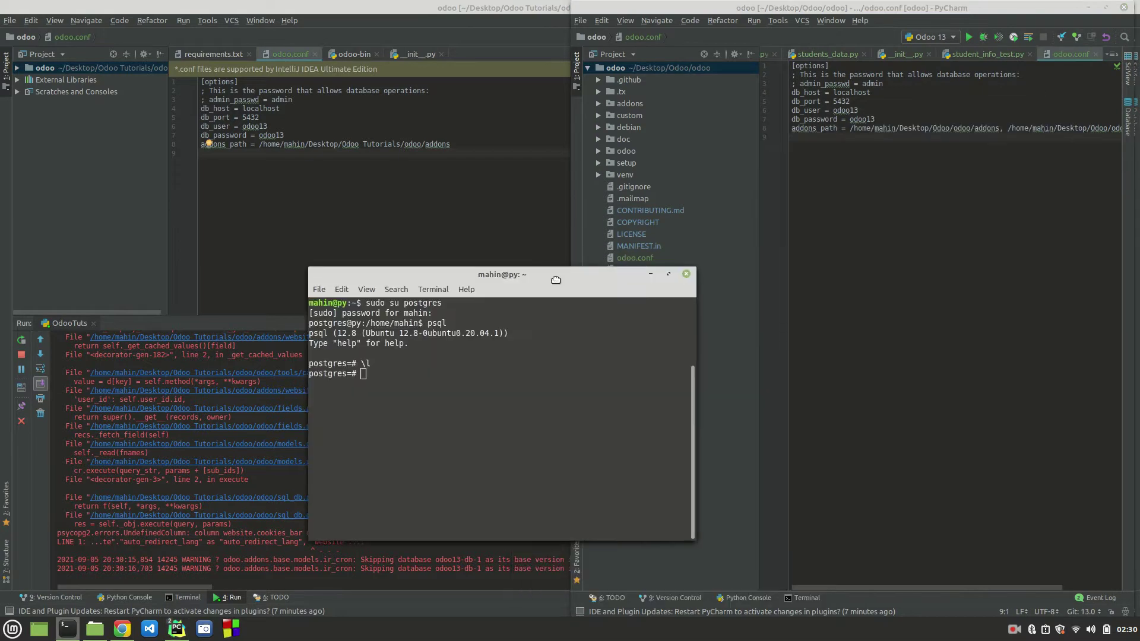
left_click(650, 274)
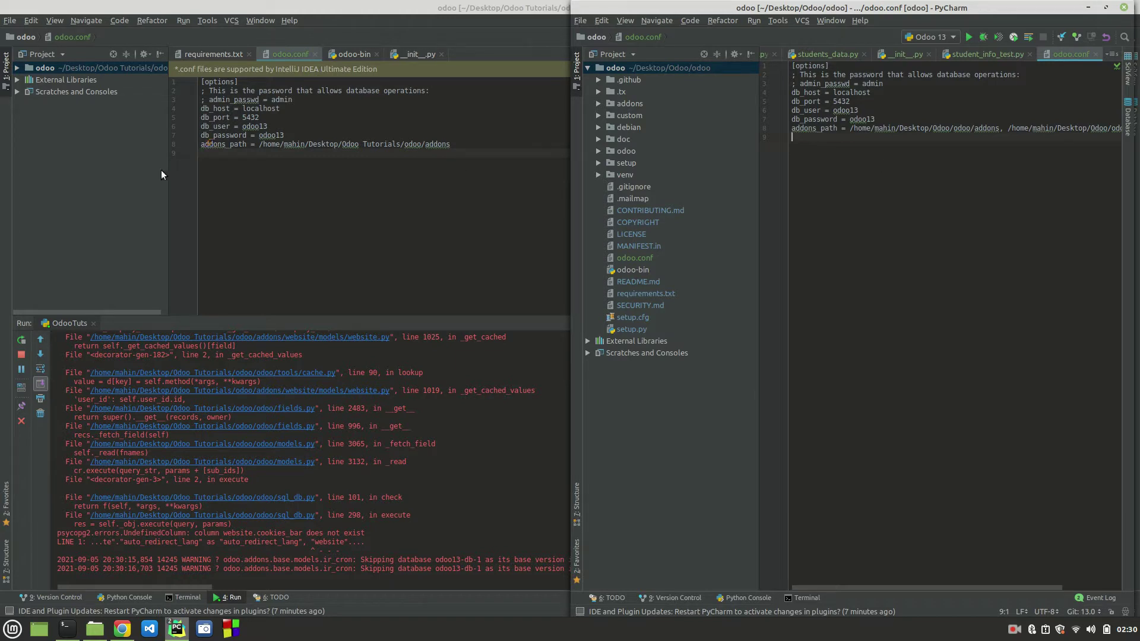
Step: Comment out the addons_path line on line 8 with a leading semicolon
left_click(198, 145)
type(";")
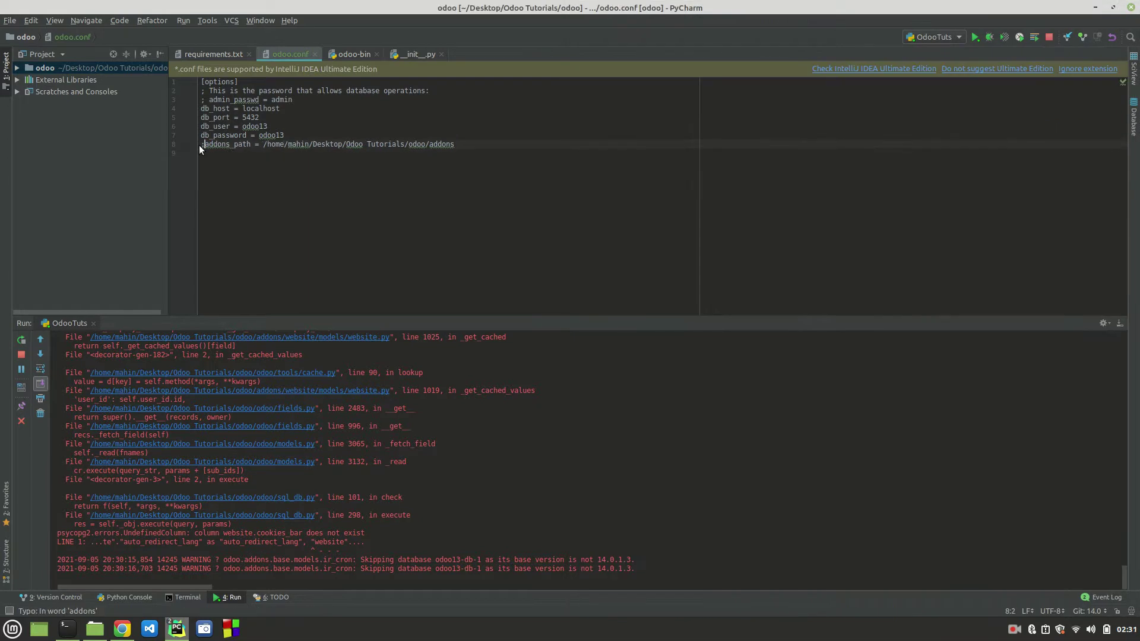
key("BackSpace")
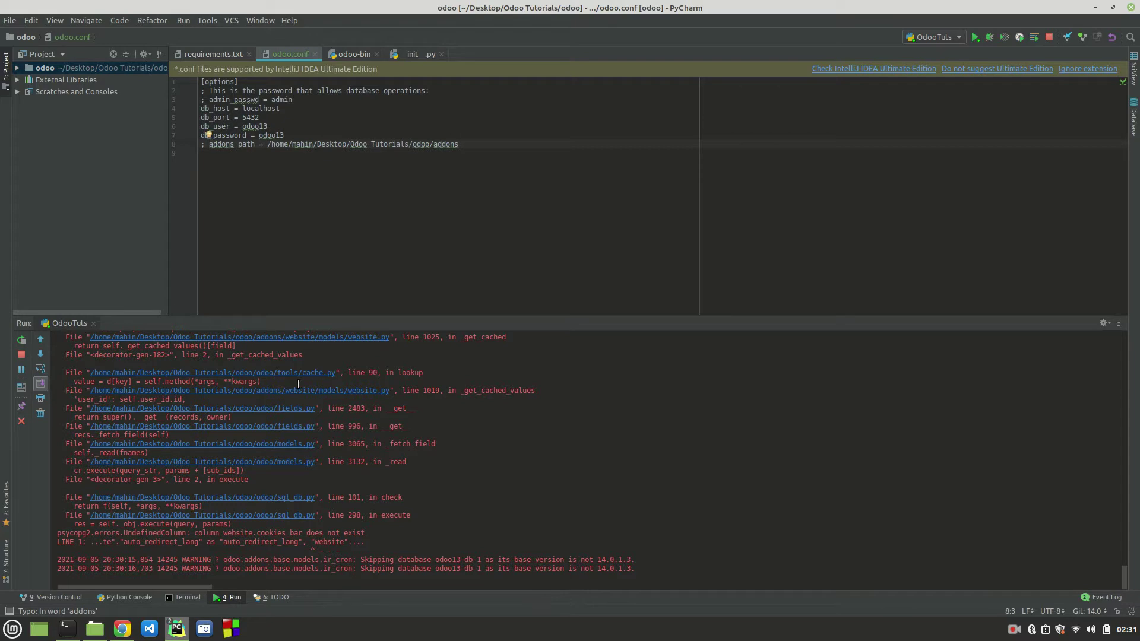
Step: Rerun the Odoo server and reload localhost:8069, which still returns Internal Server Error
left_click(21, 341)
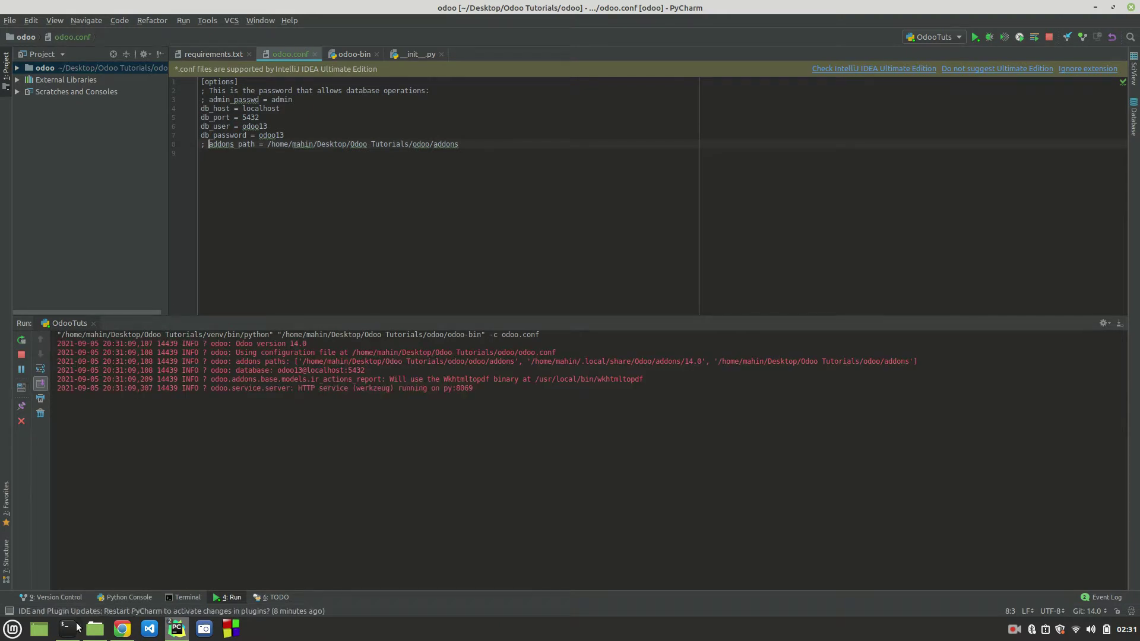
left_click(122, 629)
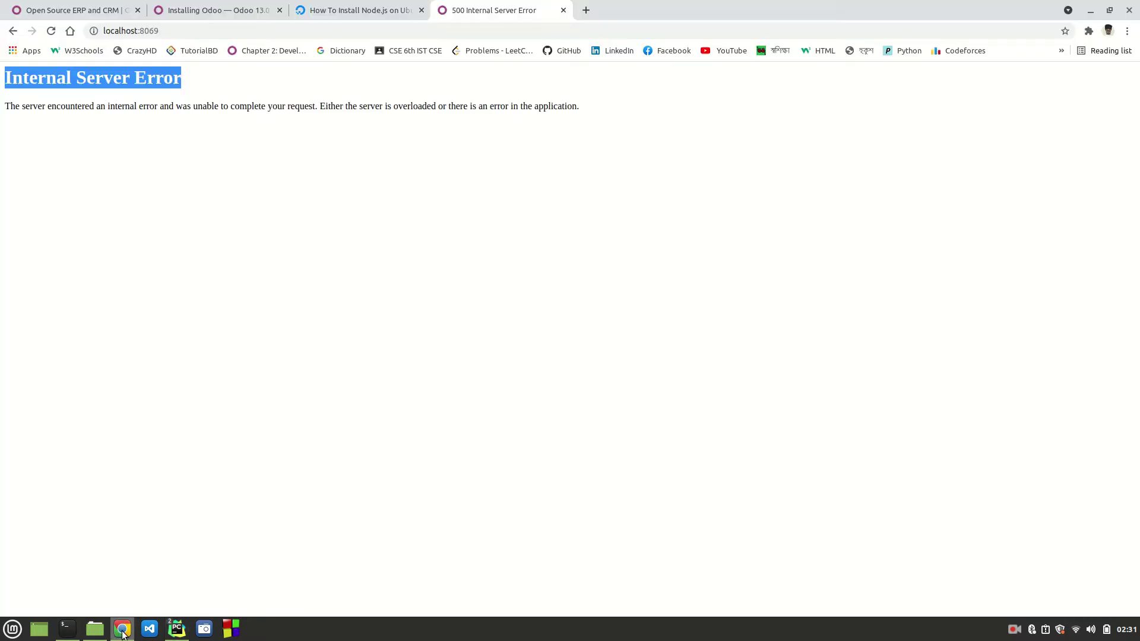
left_click(225, 32)
key("Return")
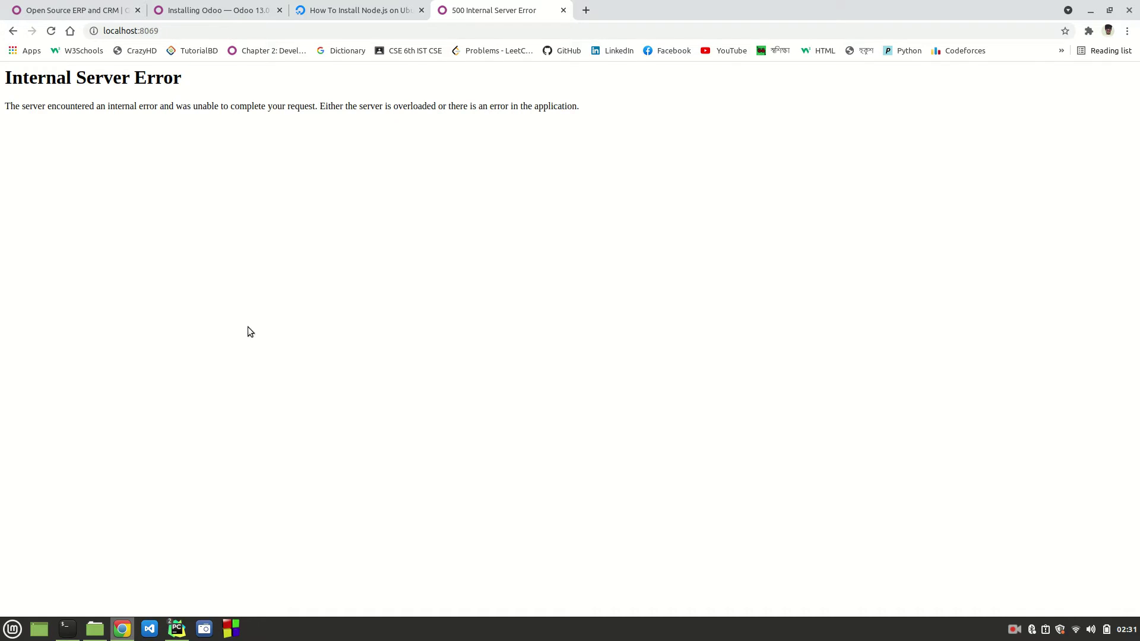
Step: Add the line 'db_name = odootuts' below db_host in odoo.conf
mouse_move(177, 628)
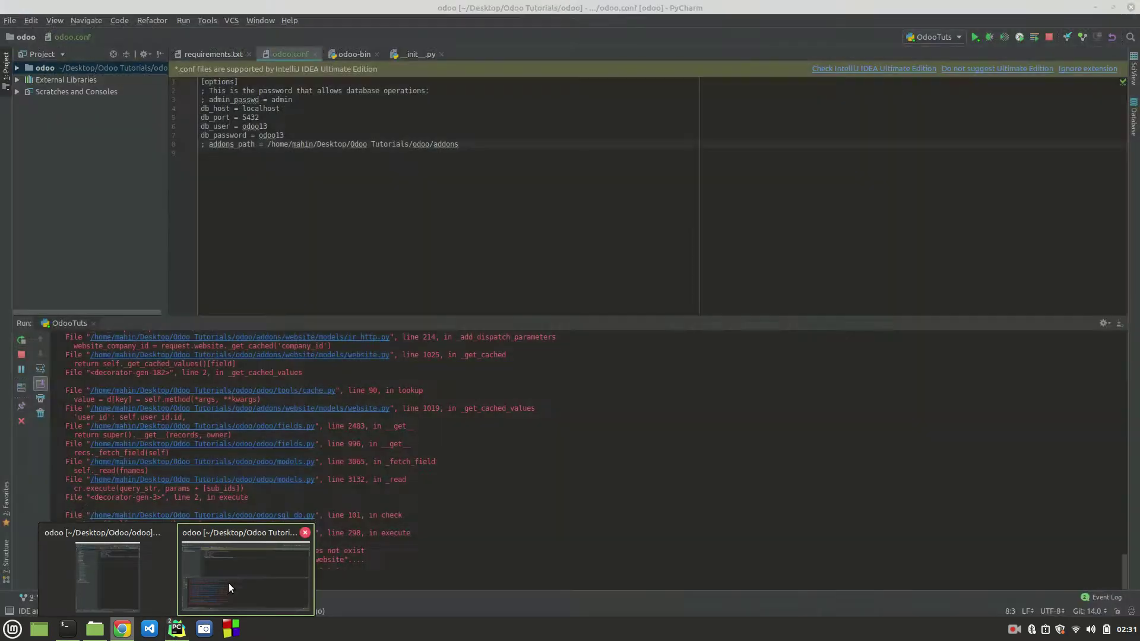
left_click(229, 583)
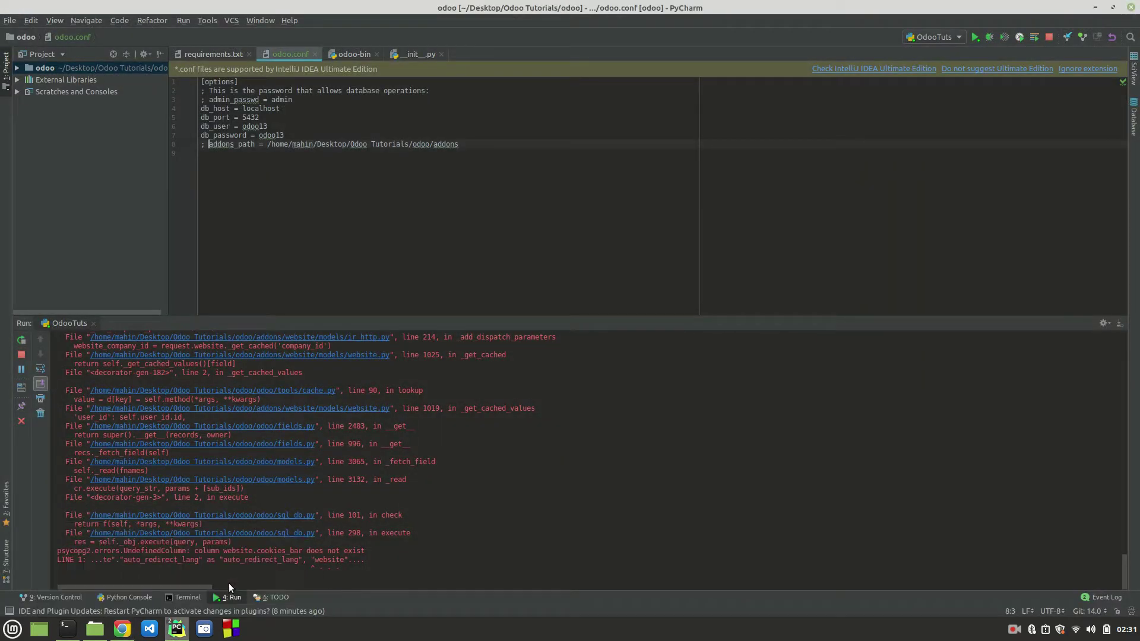
left_click(286, 109)
key("Return")
type("db_name =")
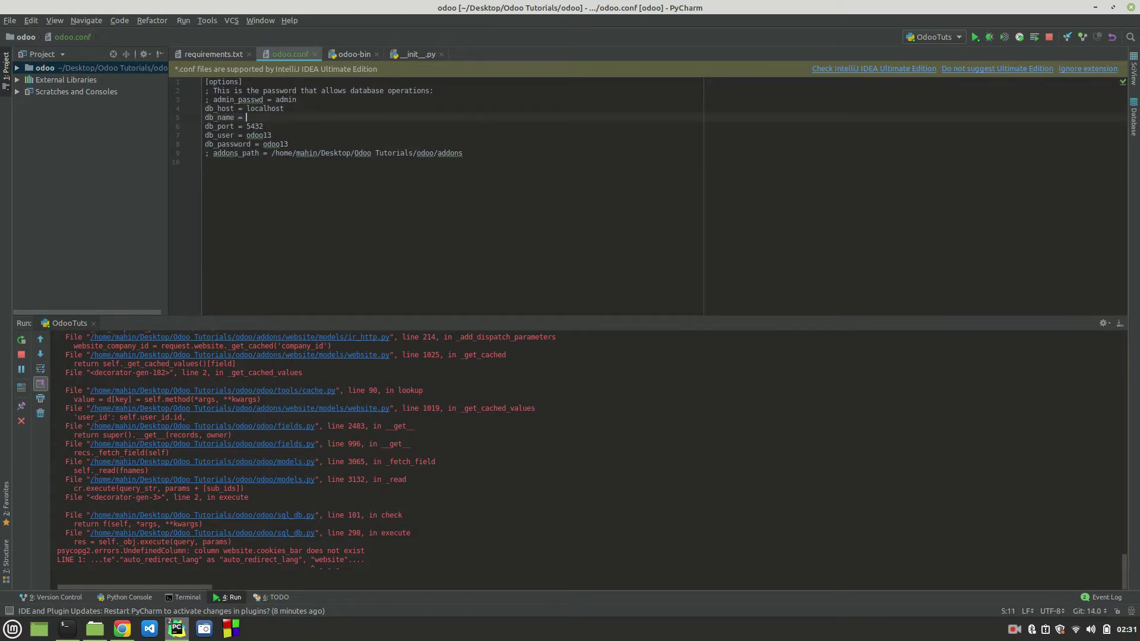
type(" odoo_t")
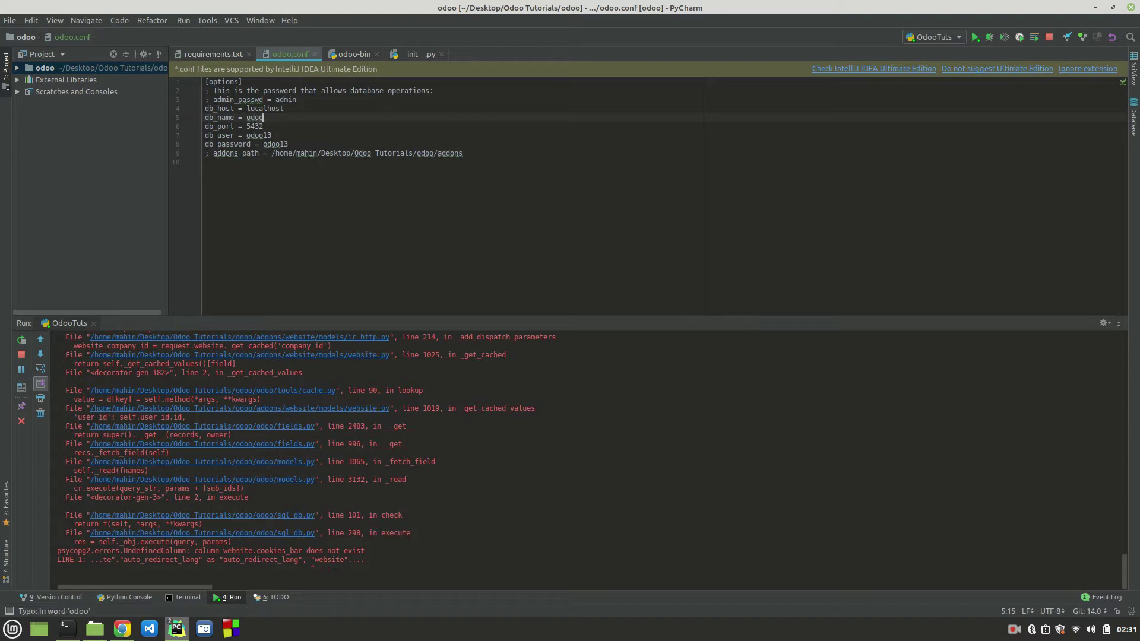
key("BackSpace")
key("BackSpace")
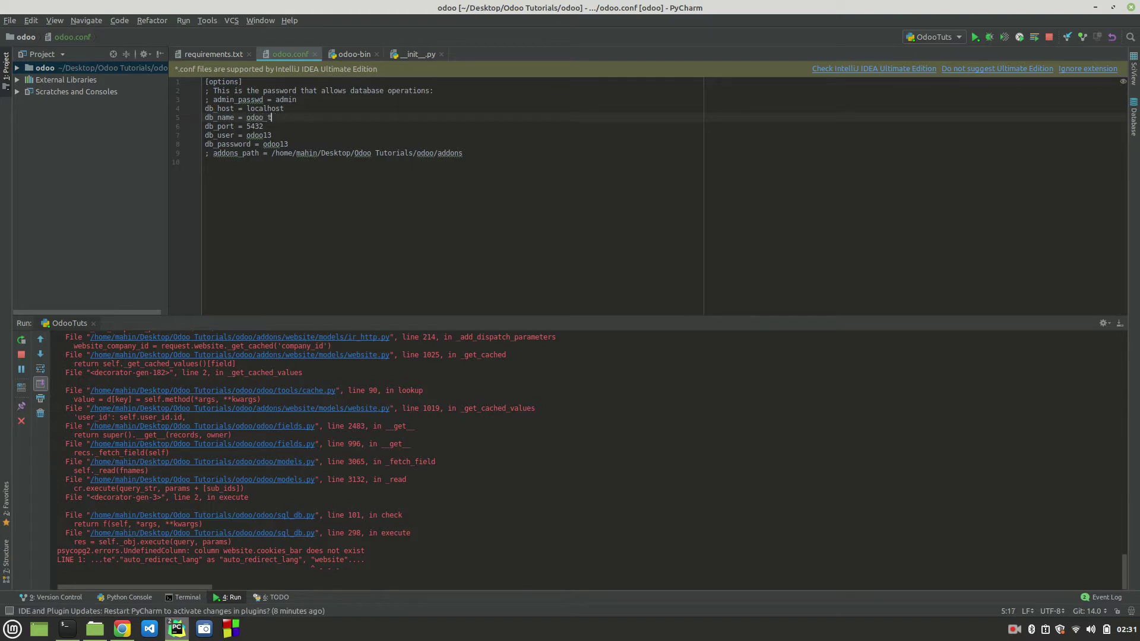
type("tuts")
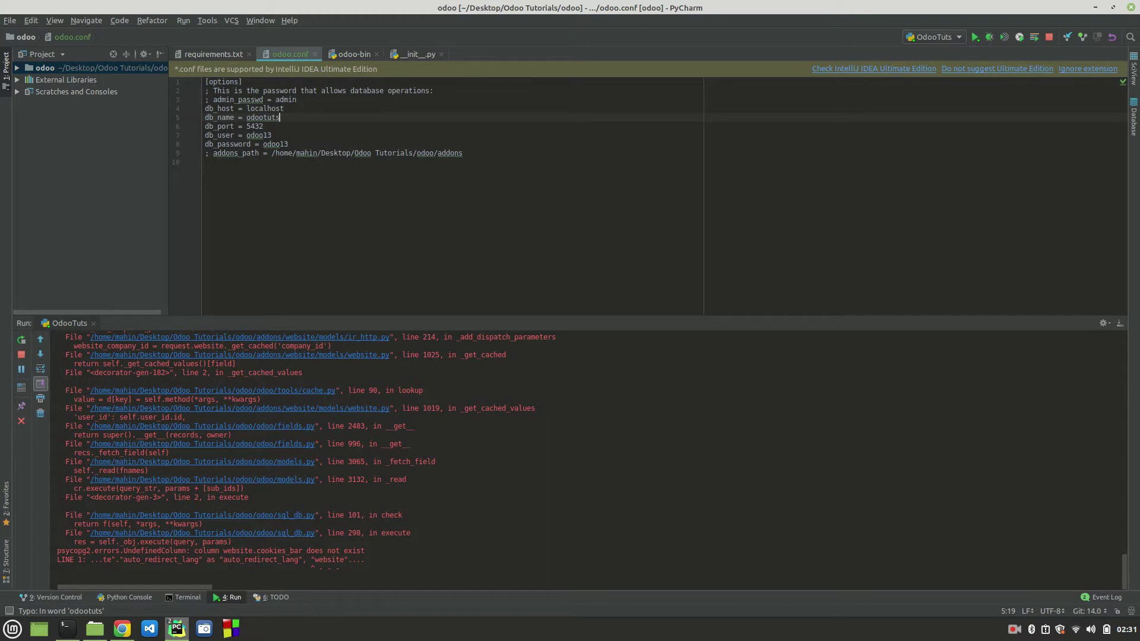
left_click(417, 166)
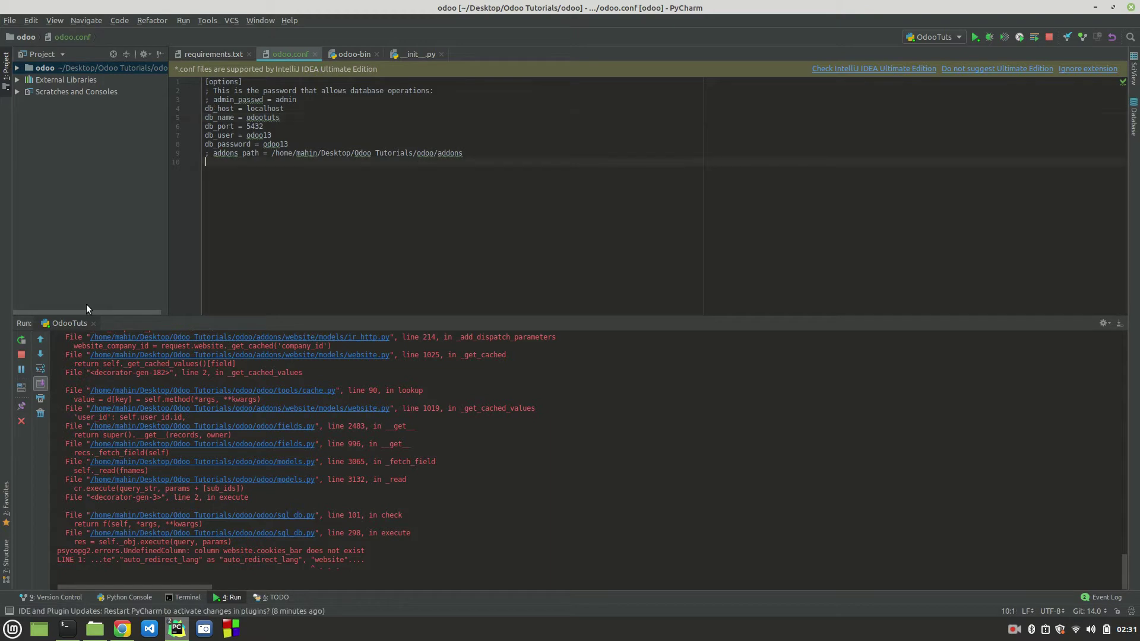
Step: Rerun the Odoo server so it starts on the odootuts database
left_click(21, 341)
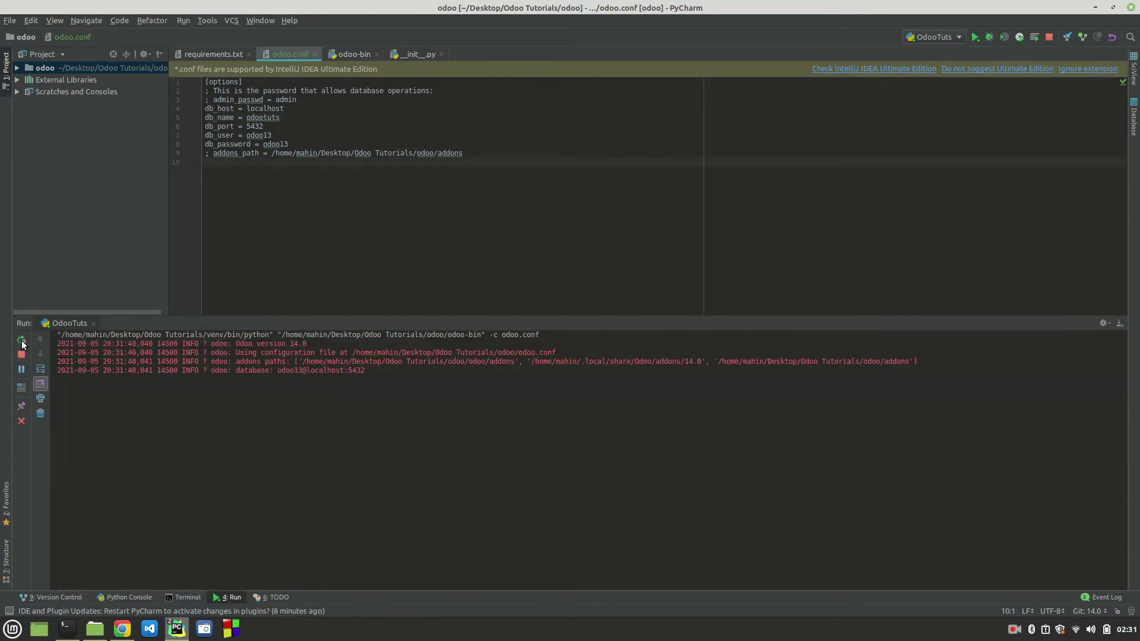
mouse_move(123, 634)
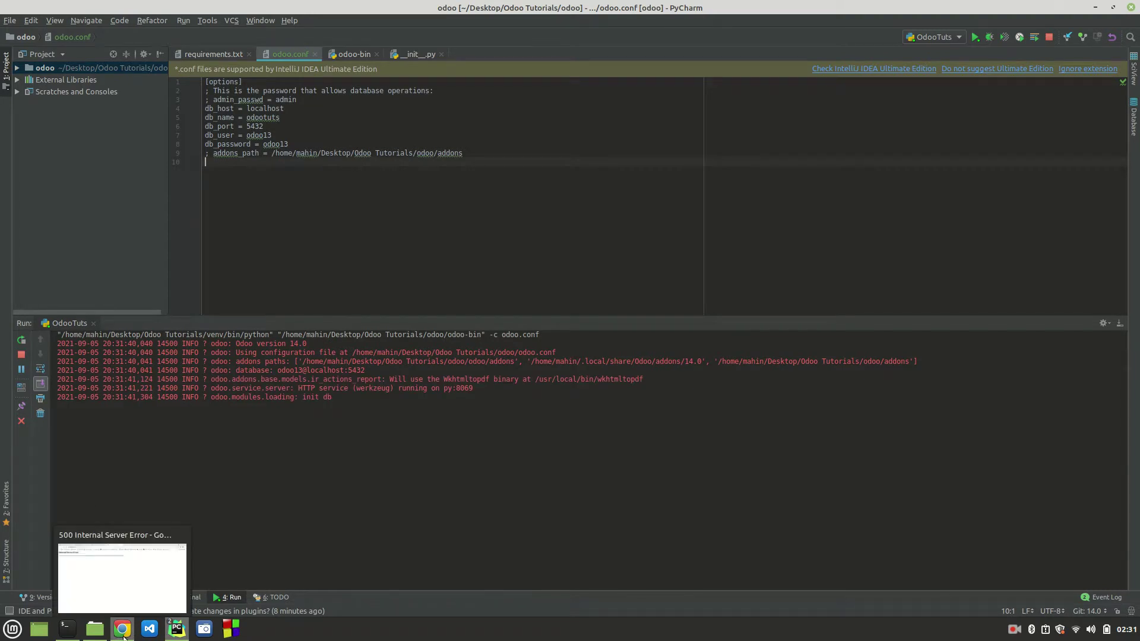
left_click(123, 634)
Step: Reload localhost:8069 and watch odootuts initialize until the Odoo login page appears
left_click(297, 34)
key("Return")
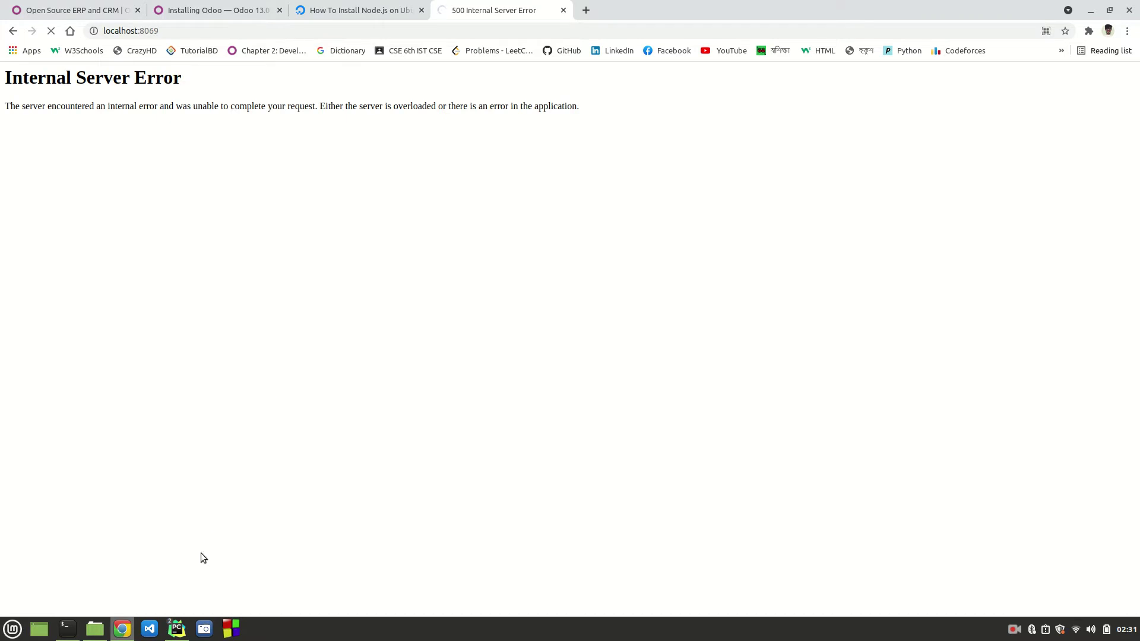
mouse_move(177, 629)
left_click(233, 571)
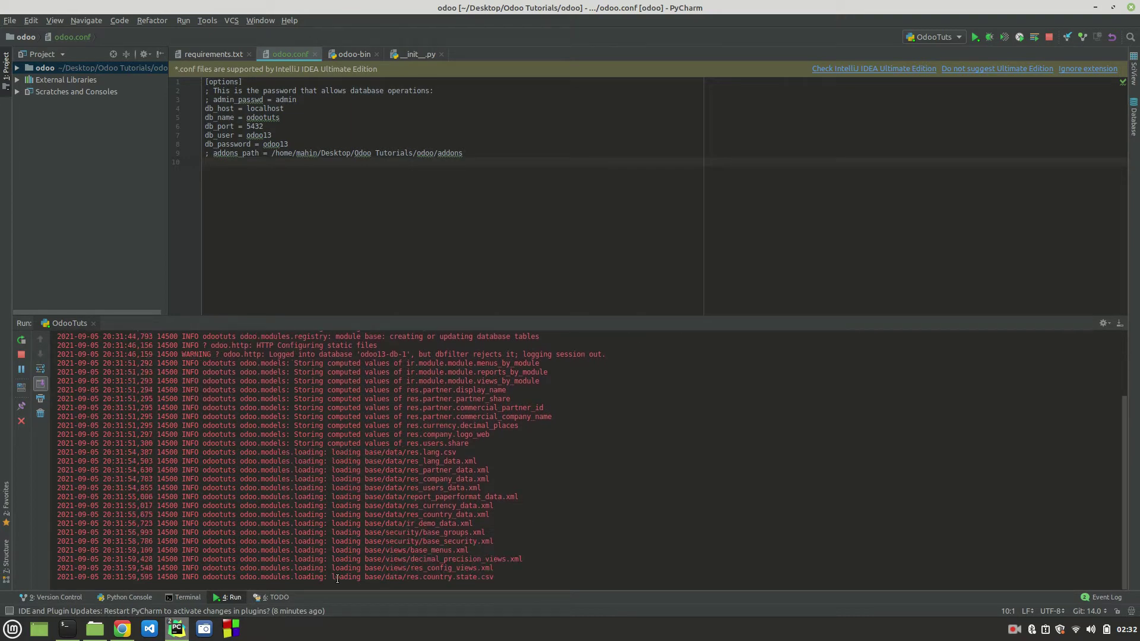
left_click(124, 633)
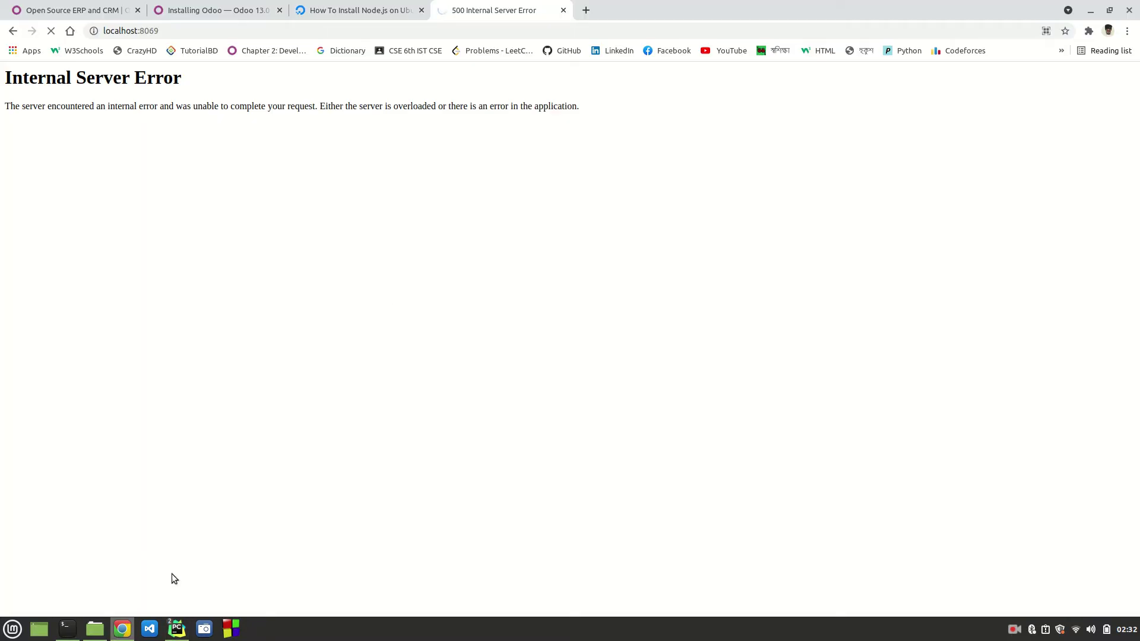
left_click(177, 628)
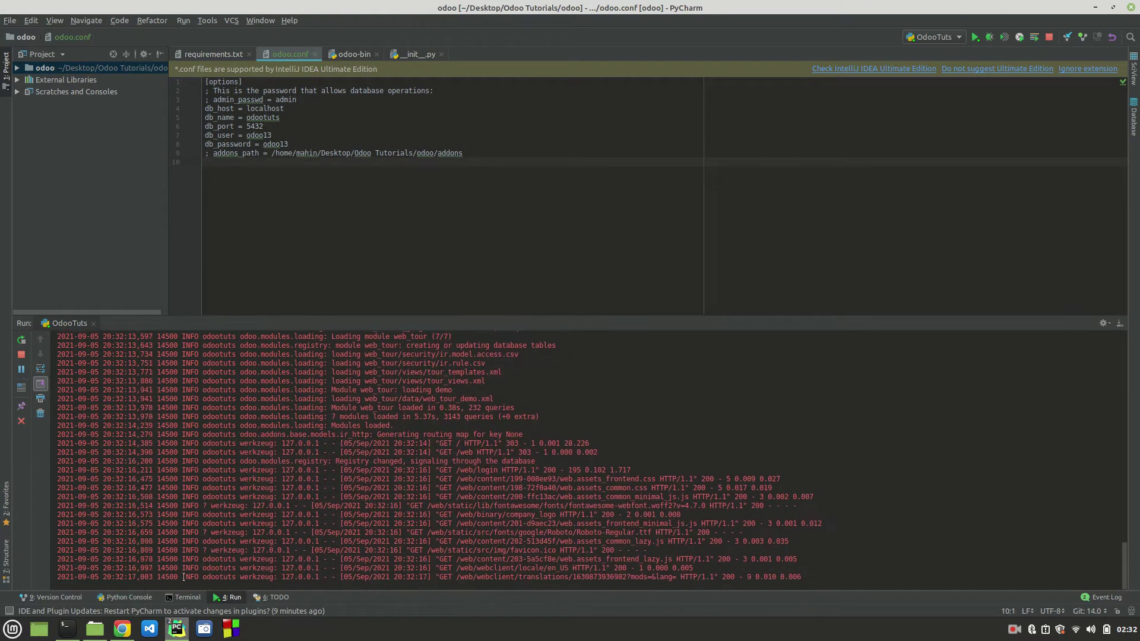
left_click(129, 627)
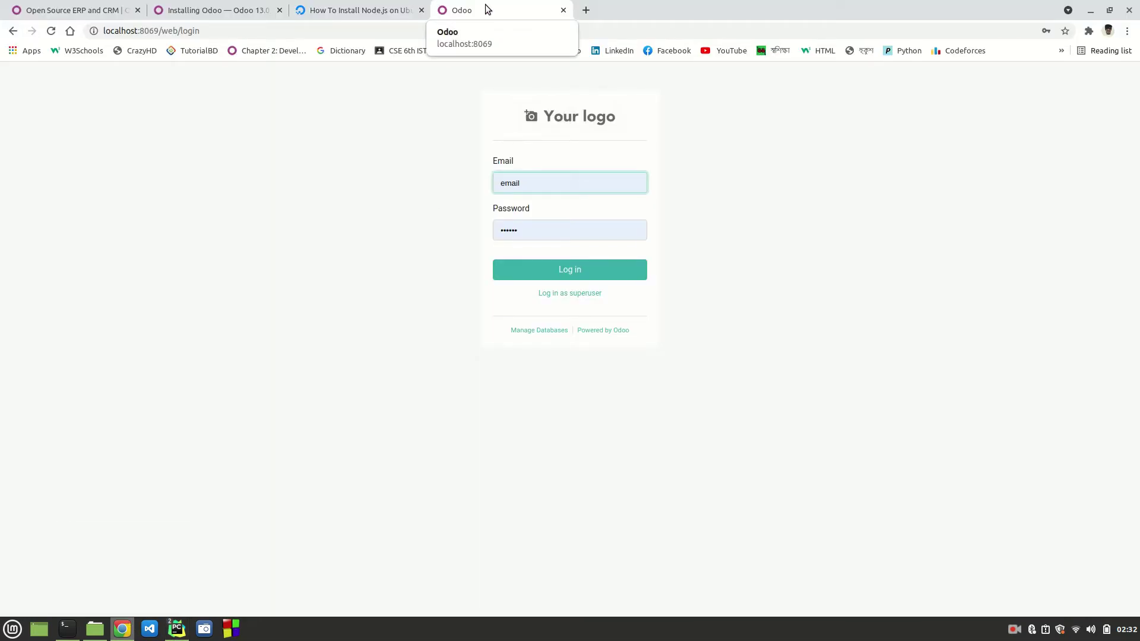
Step: Expand the odoo project tree in PyCharm and select odootuts on the db_name line
mouse_move(177, 628)
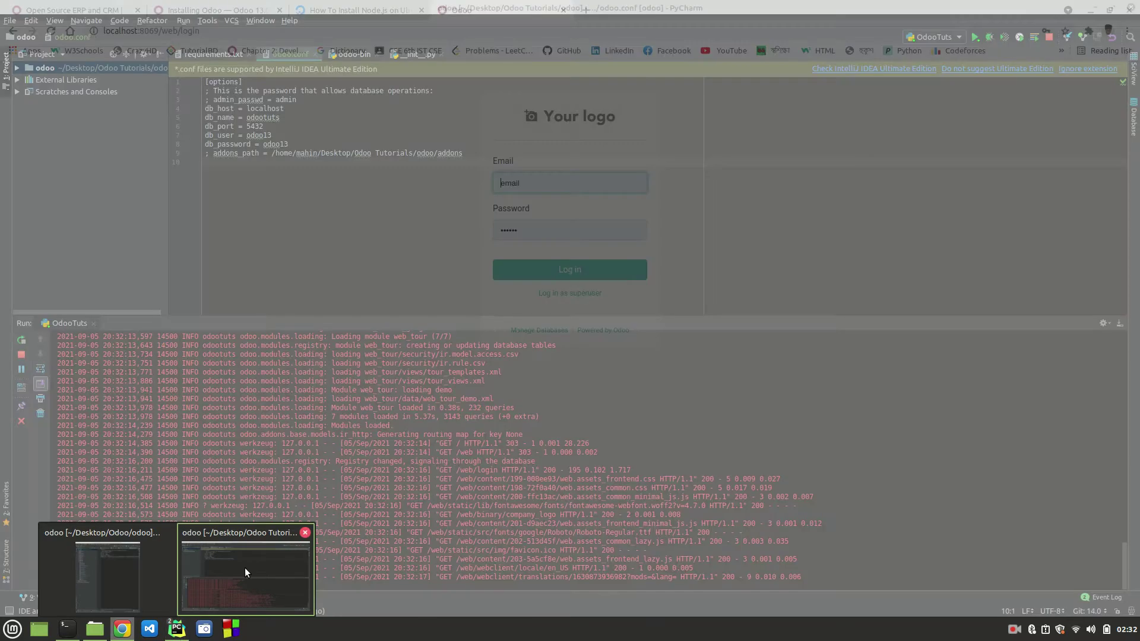
left_click(244, 568)
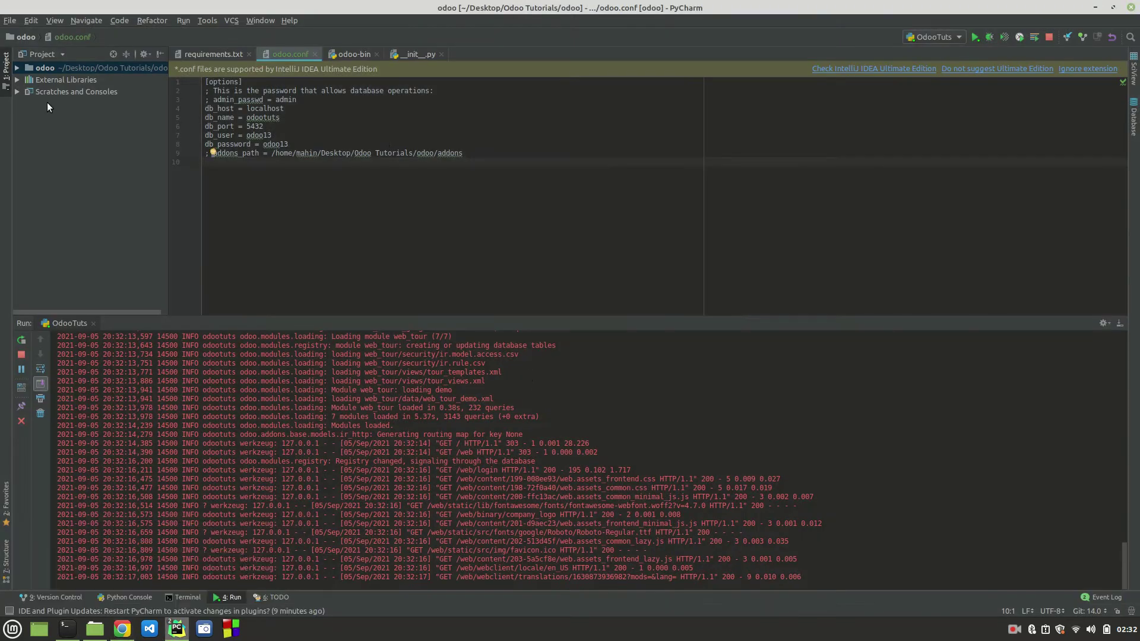
left_click(16, 67)
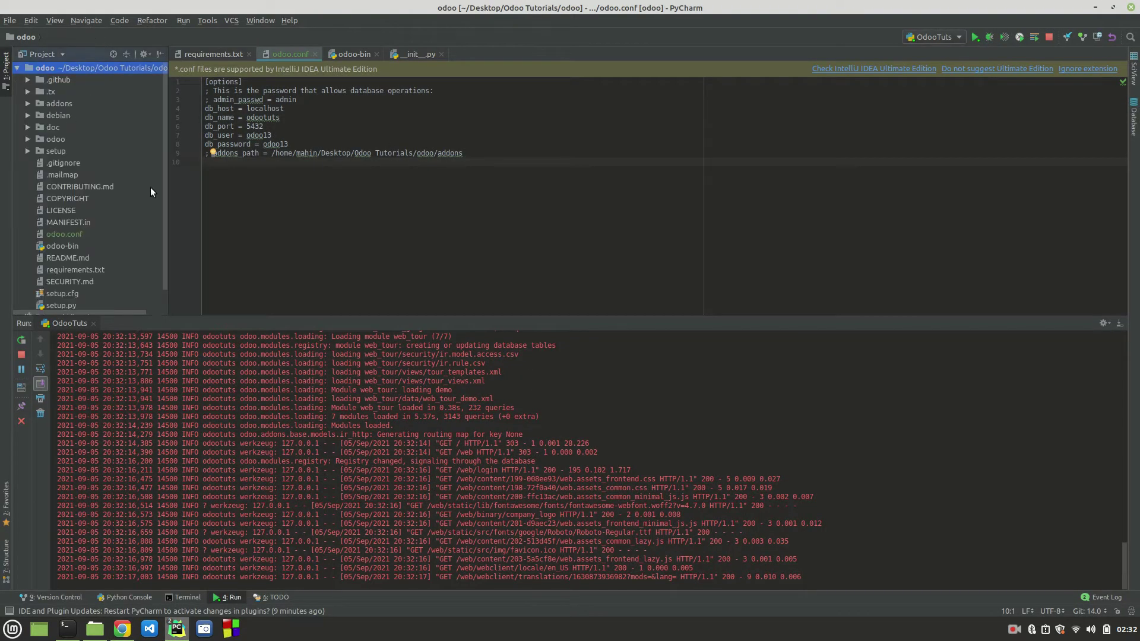
double_click(264, 118)
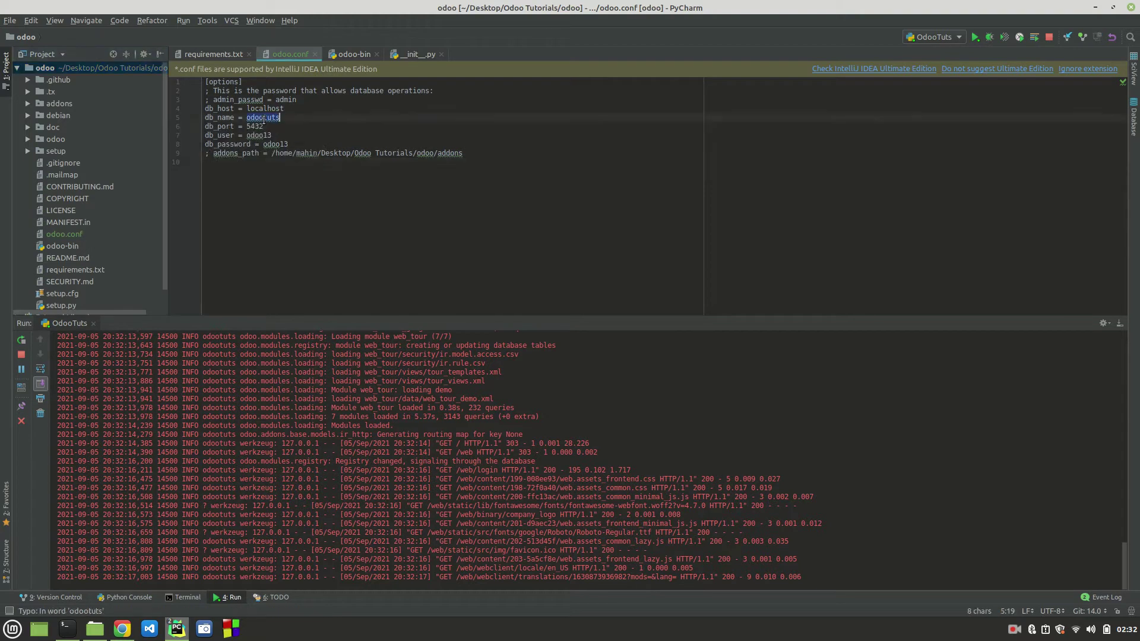
left_click(67, 629)
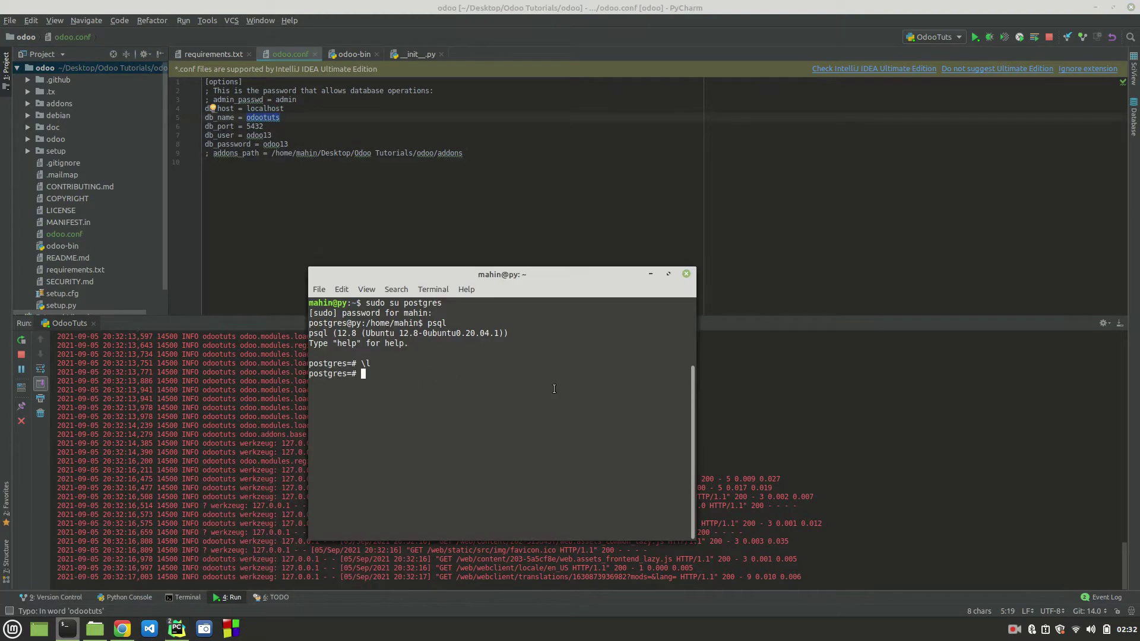
type("\\l")
key("Return")
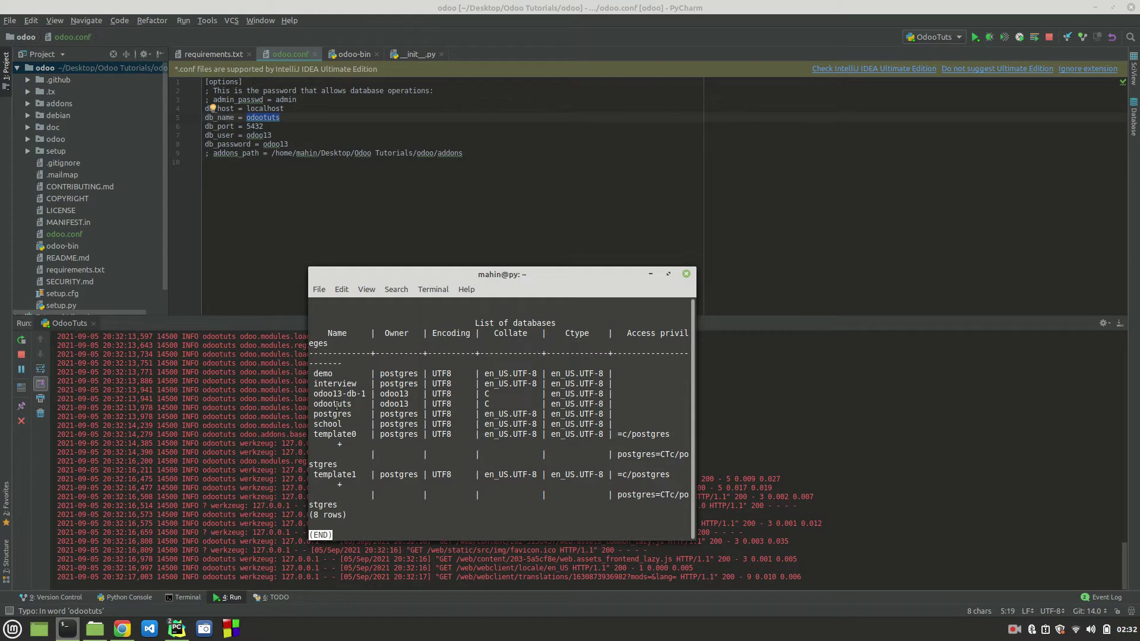
double_click(337, 404)
key("q")
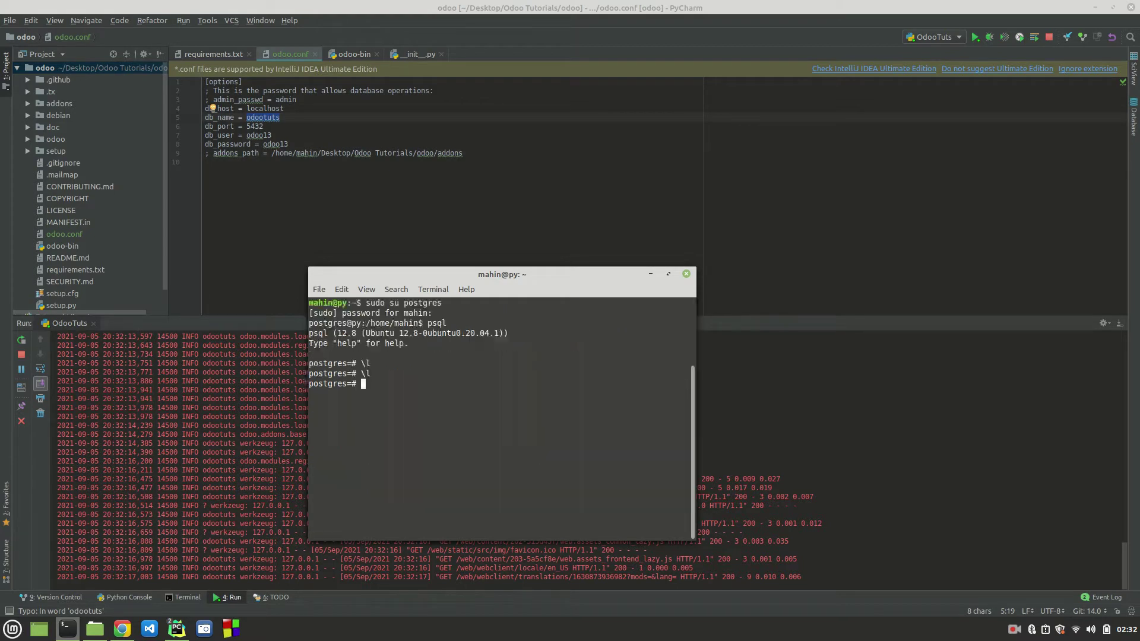
left_click(650, 274)
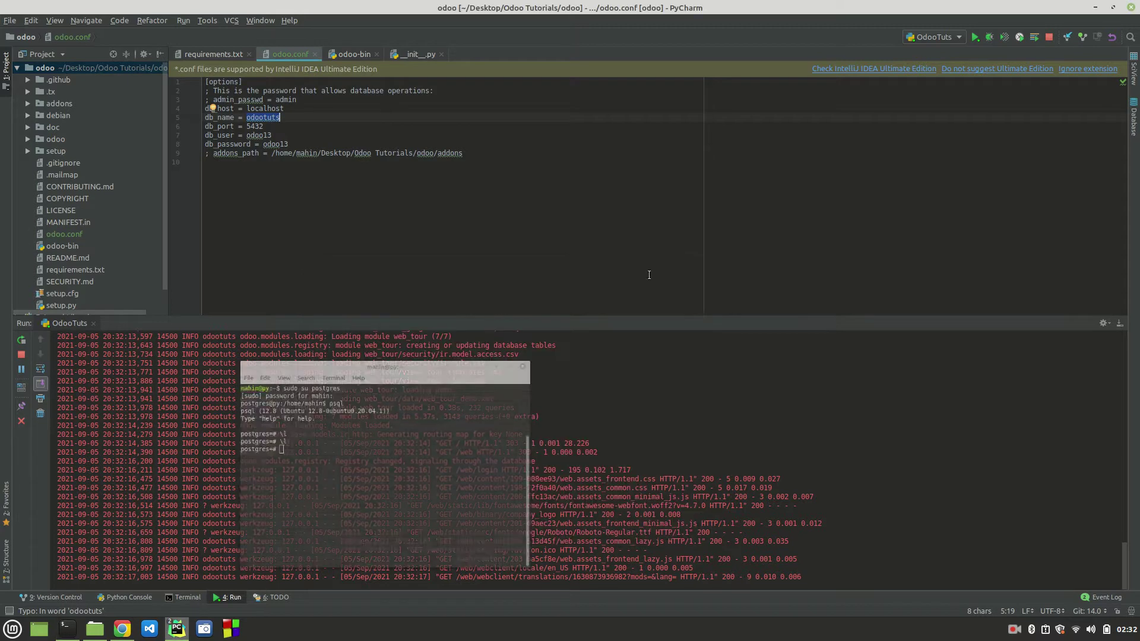
Step: Finish reviewing odoo.conf, then bring up the Odoo login page in Chrome
left_click(279, 119)
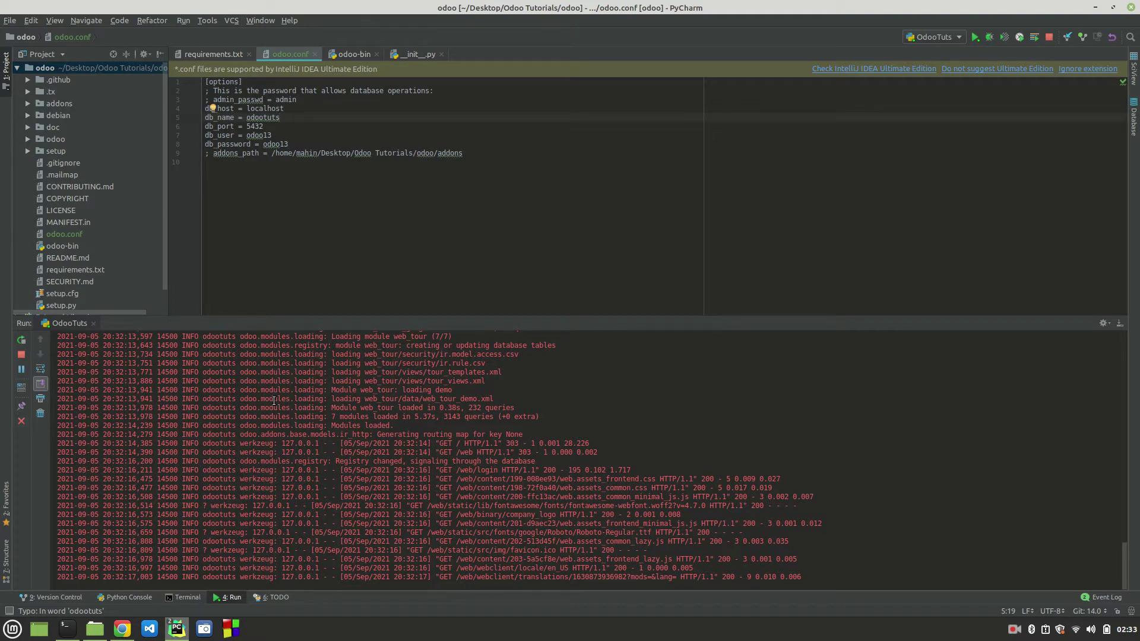
left_click(377, 258)
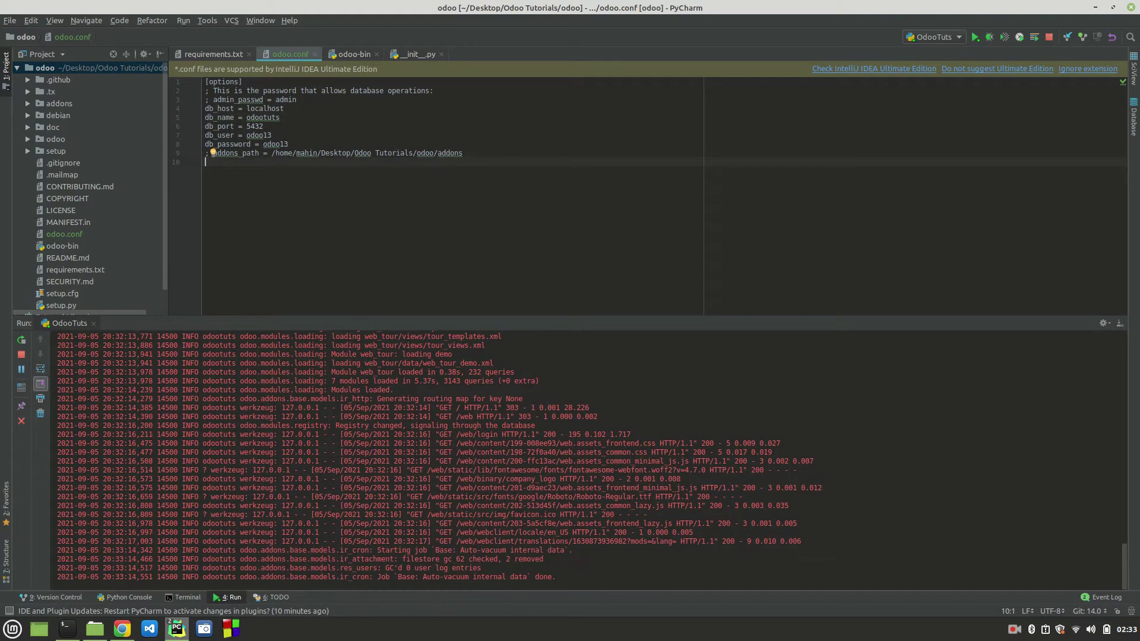
left_click(122, 633)
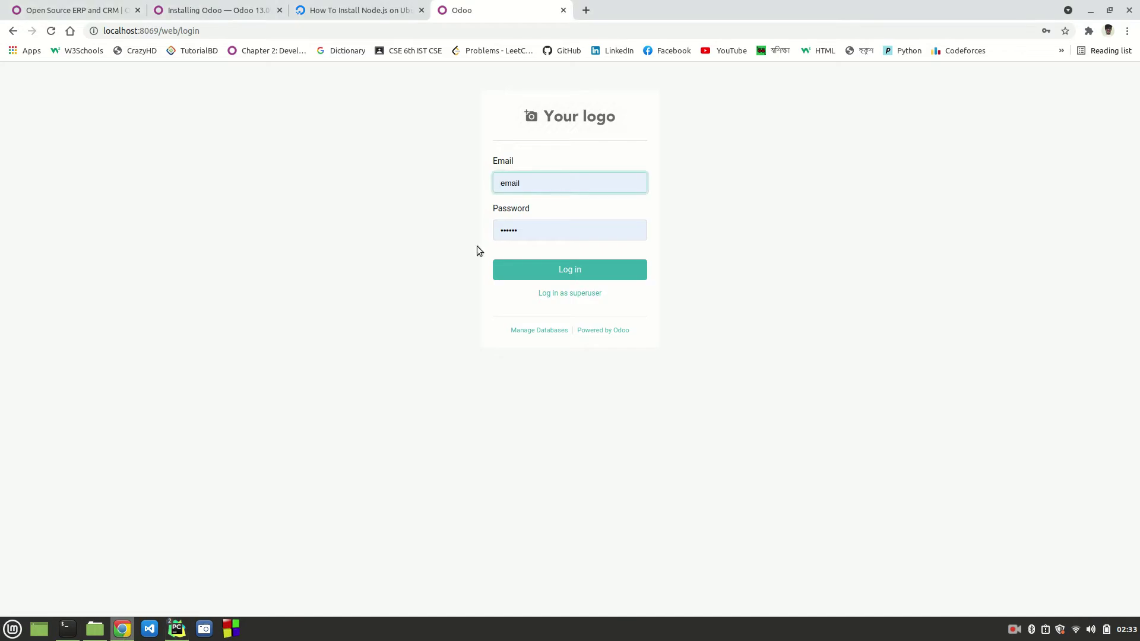
Step: Replace the prefilled email on the Odoo login form with a new login
double_click(502, 179)
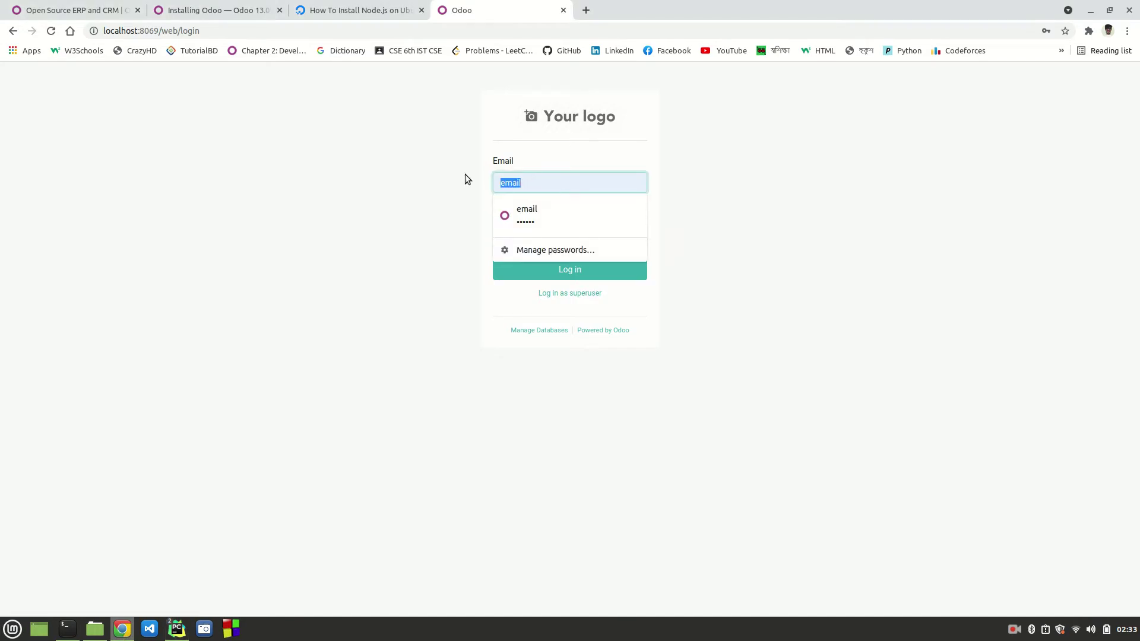
key("BackSpace")
left_click(418, 265)
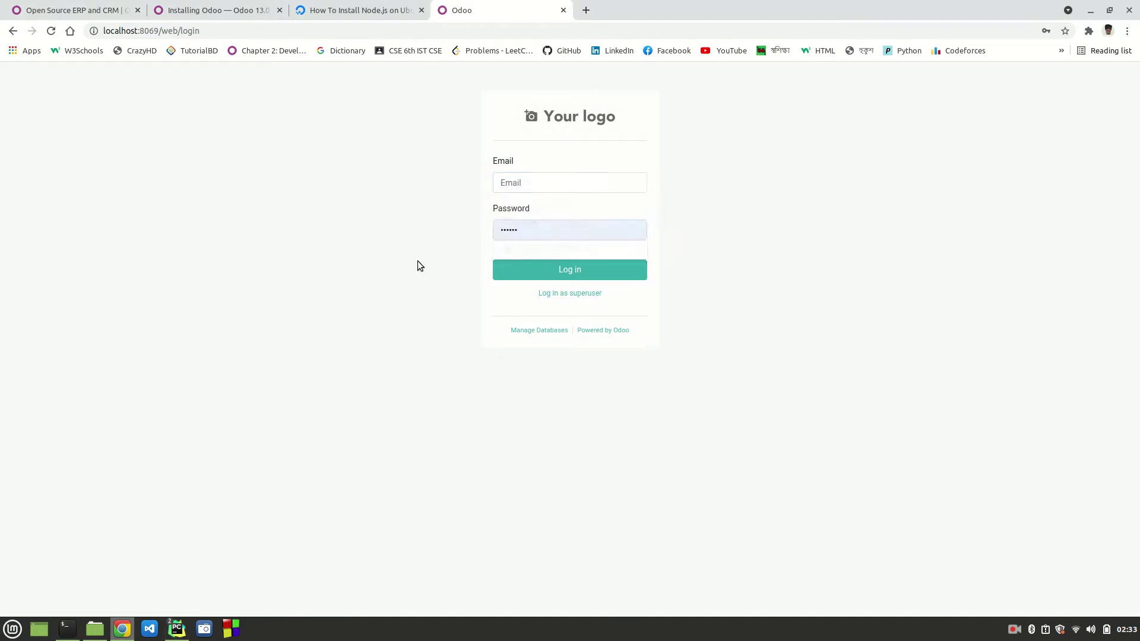
left_click(525, 182)
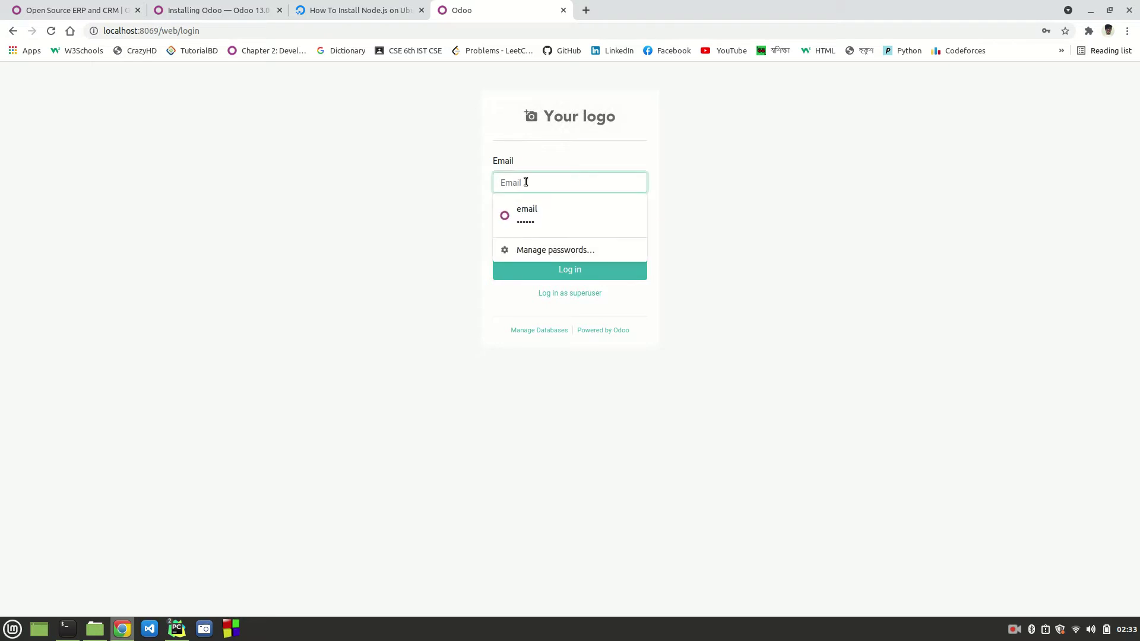
type("abc")
key("BackSpace")
key("BackSpace")
key("BackSpace")
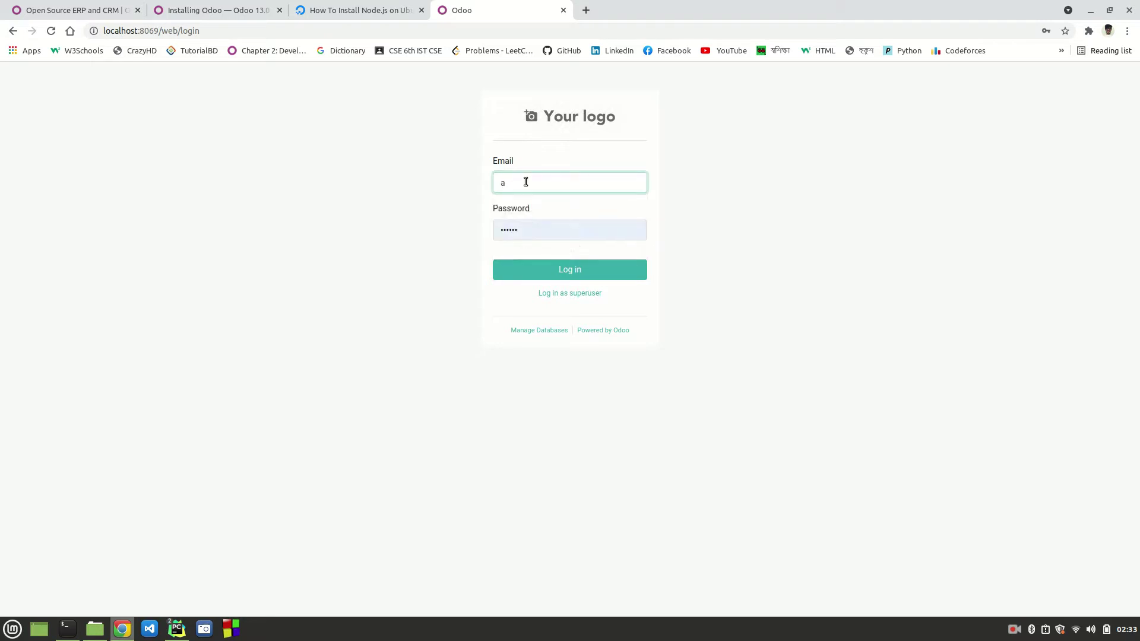
type("adootes")
Step: Enter the password, submit the failed login, and open Manage Databases
double_click(526, 229)
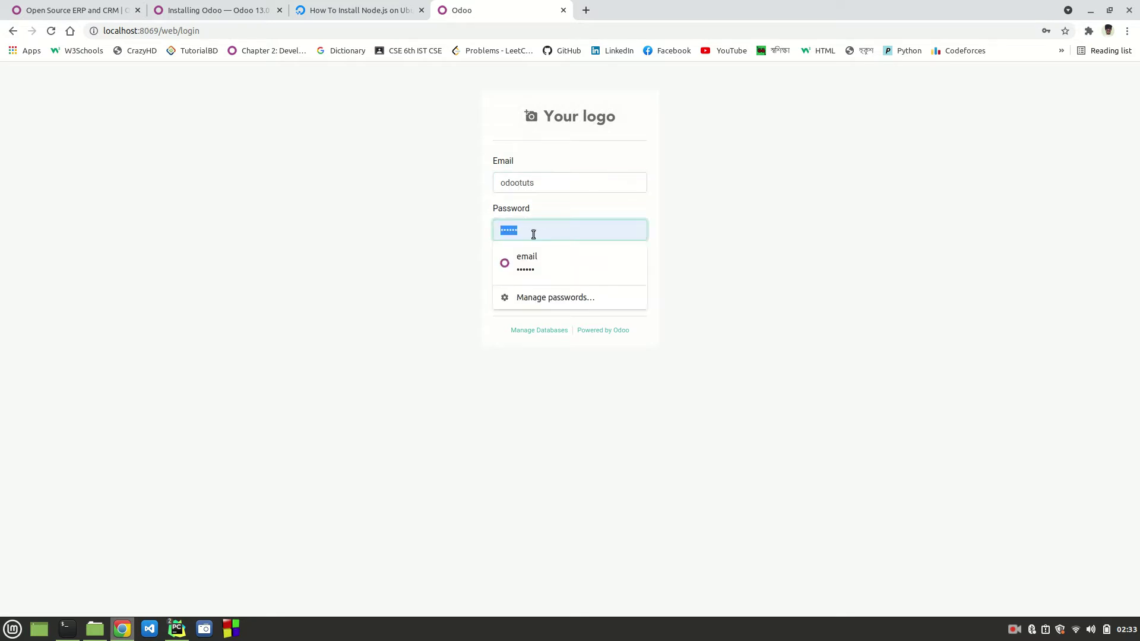
type("••••")
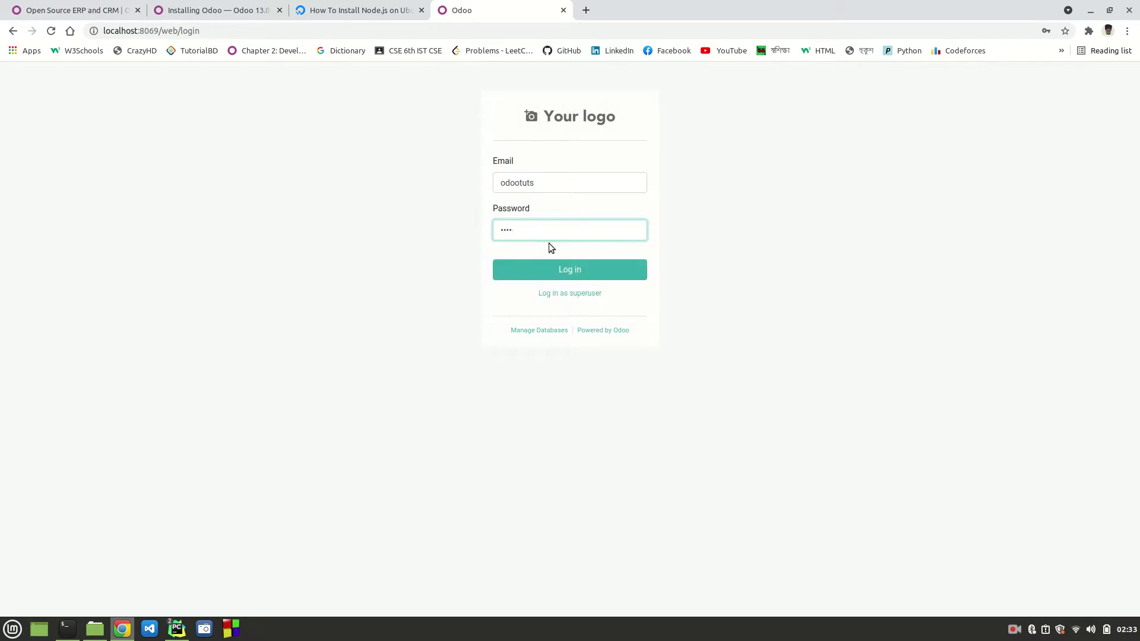
left_click(570, 272)
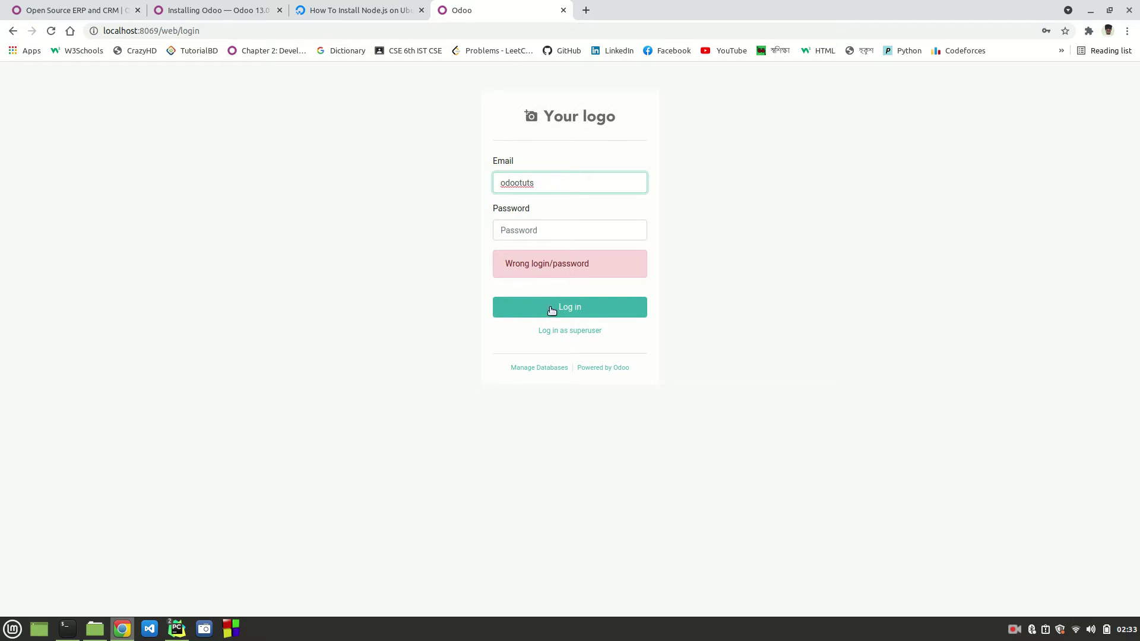
left_click(530, 369)
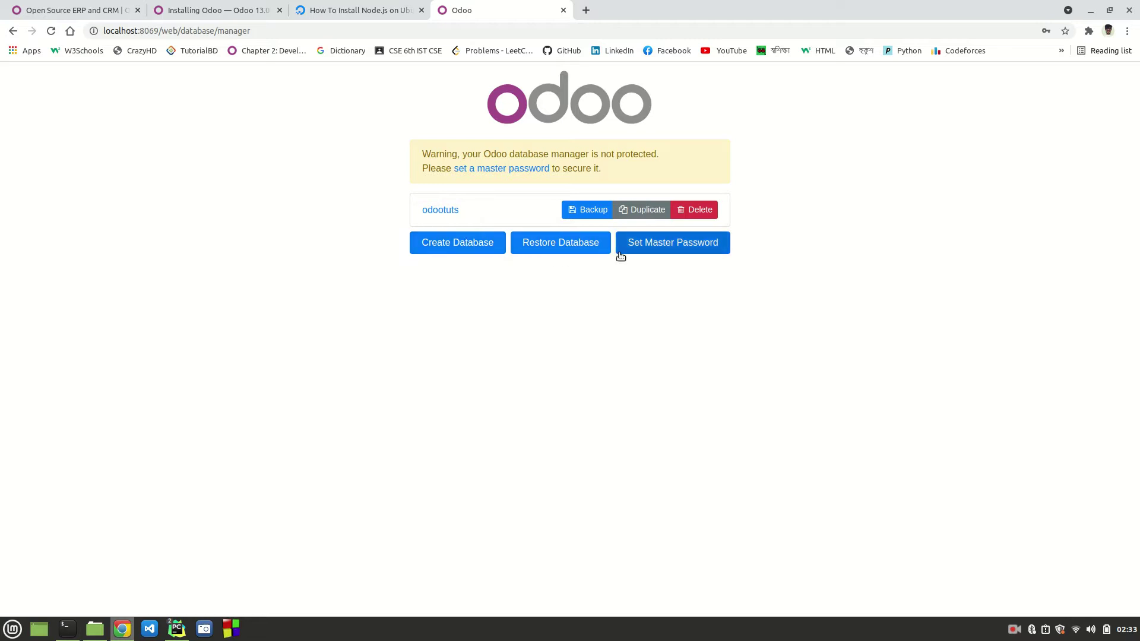
left_click(448, 211)
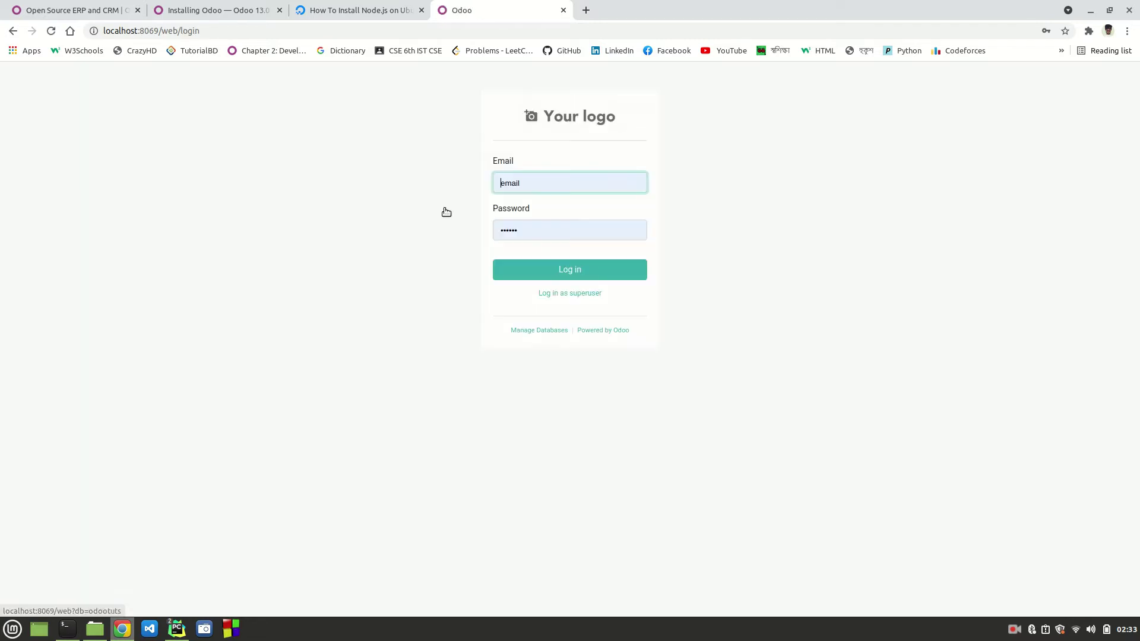
left_click(545, 186)
left_click_drag(542, 186, 495, 184)
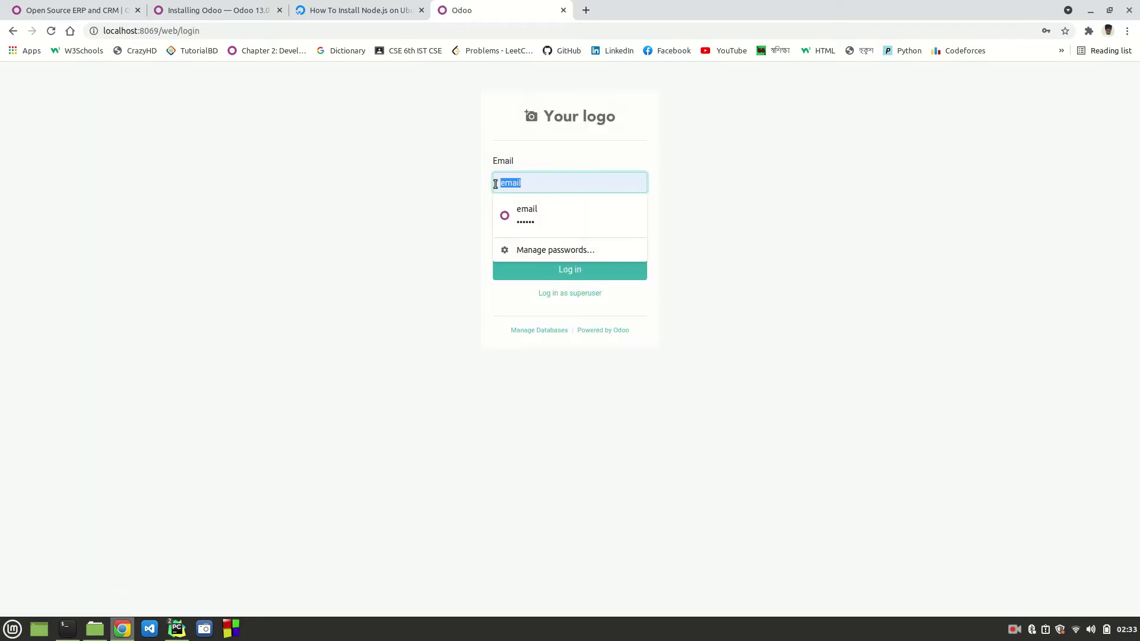
left_click(440, 276)
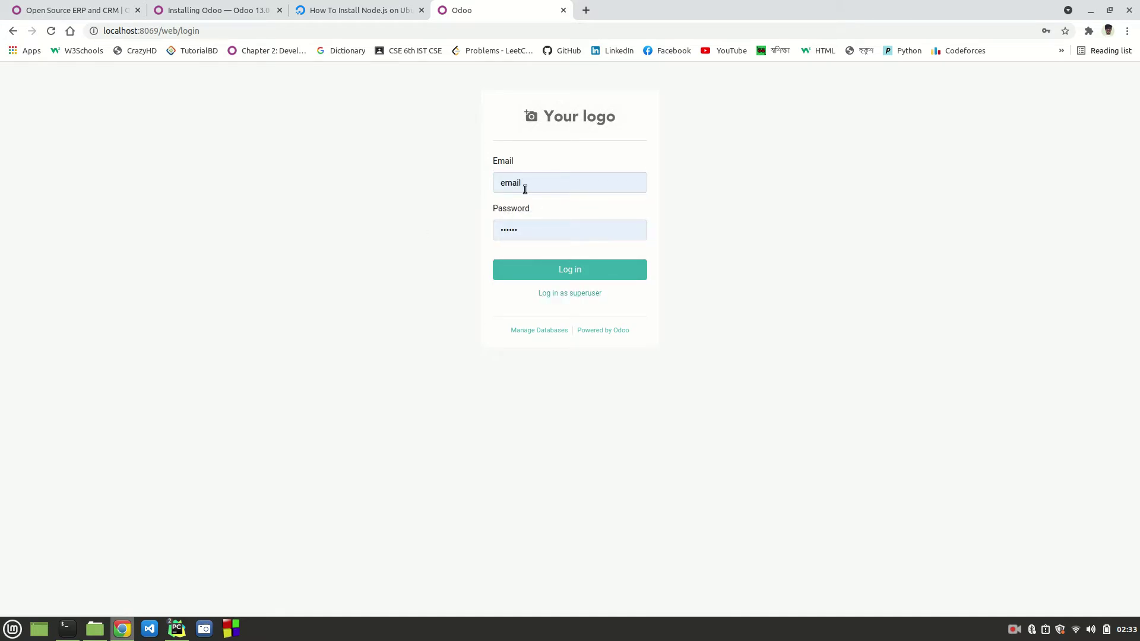
left_click(558, 271)
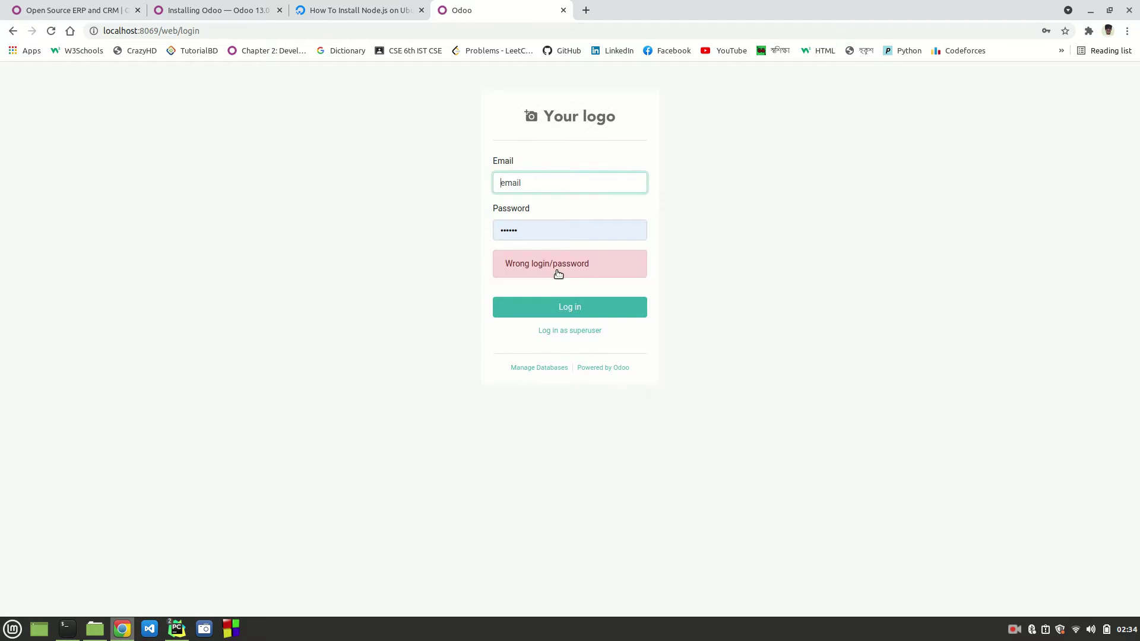
left_click_drag(534, 181, 499, 181)
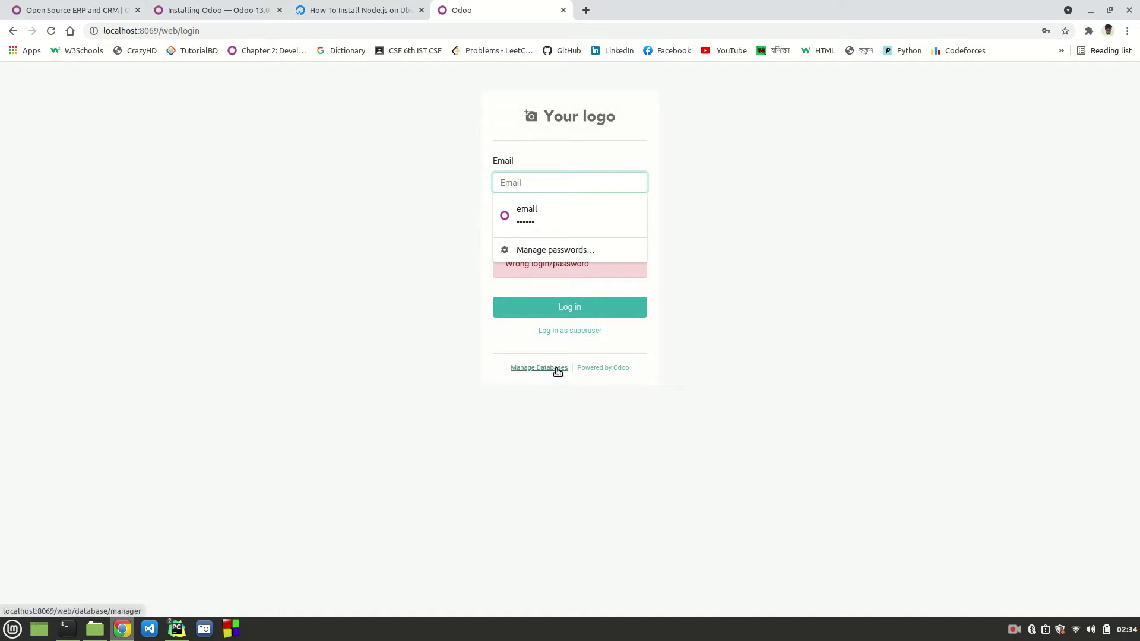
left_click(561, 333)
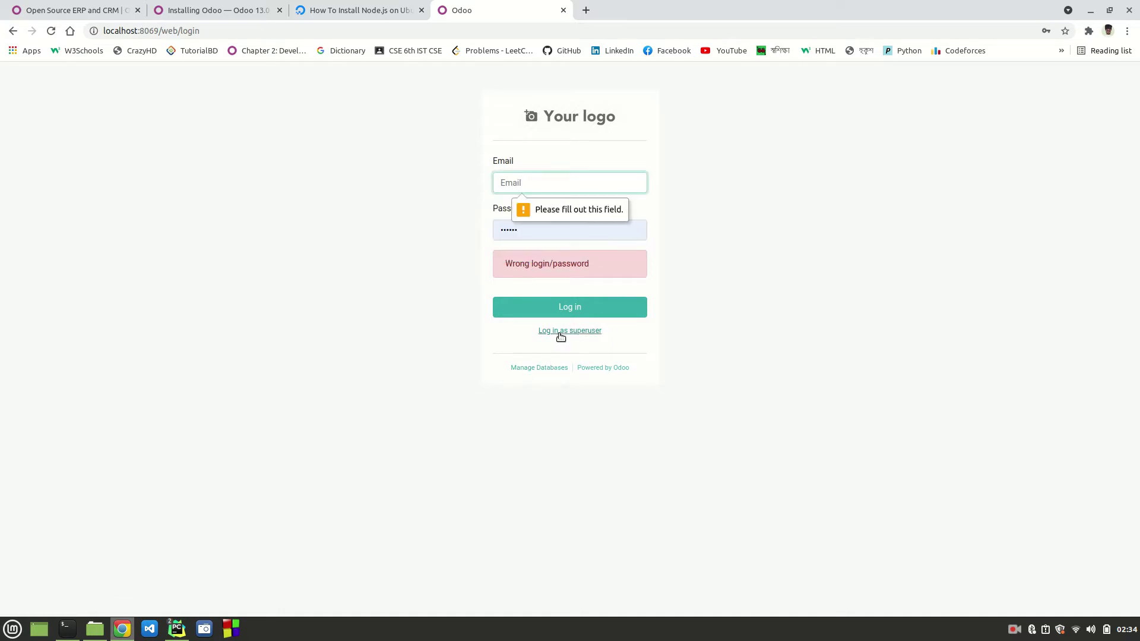
left_click(514, 182)
left_click(514, 182)
left_click(514, 182)
type("od")
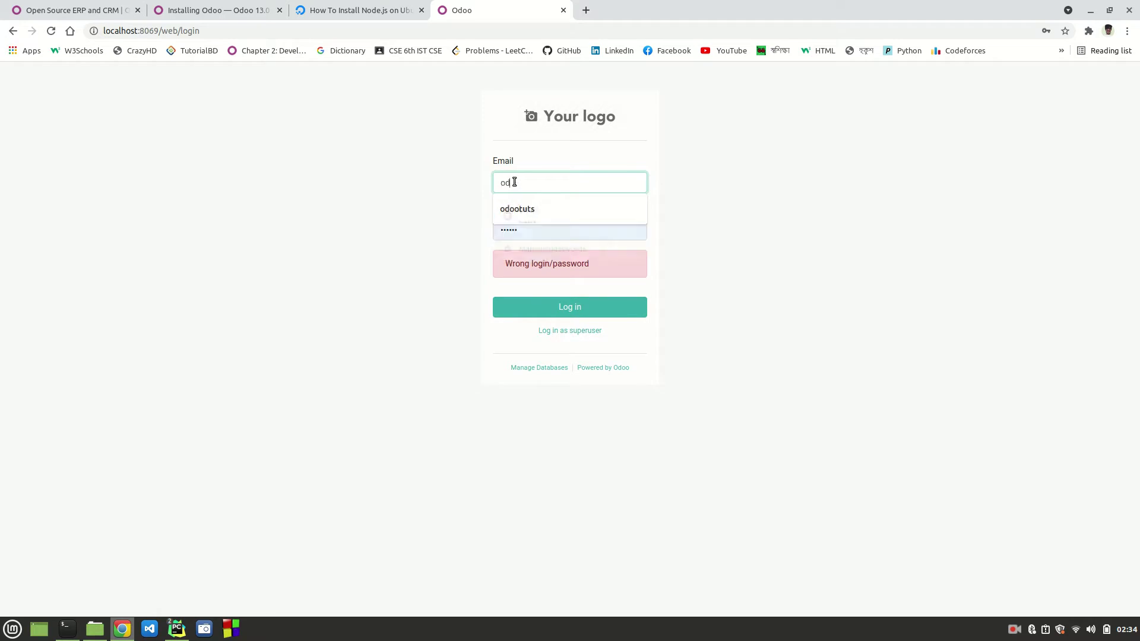
type("oo13")
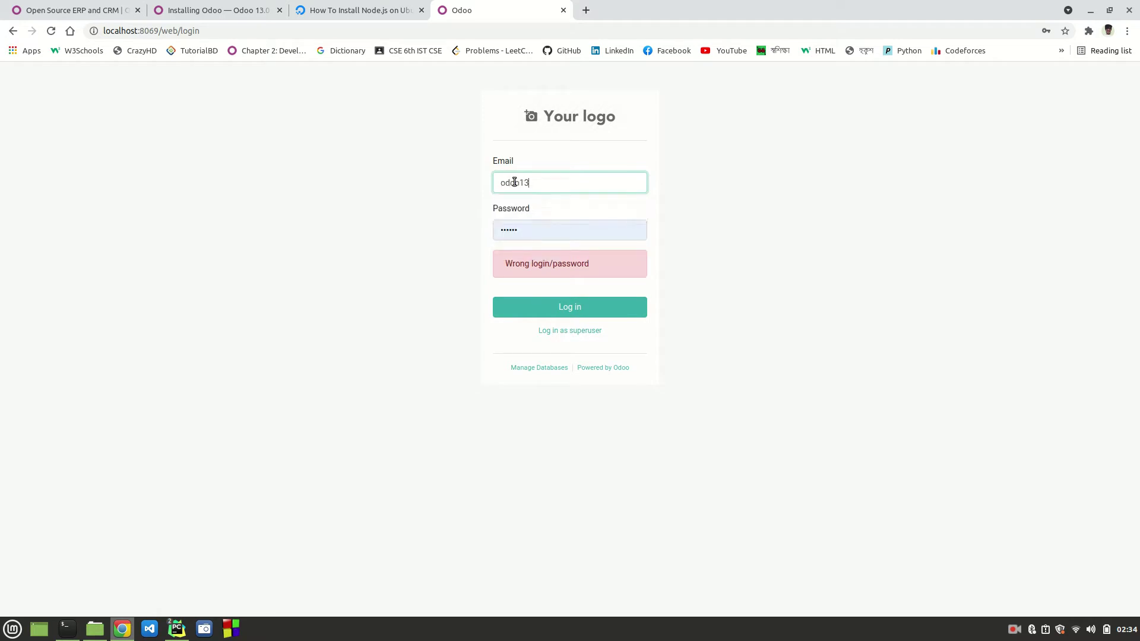
double_click(533, 231)
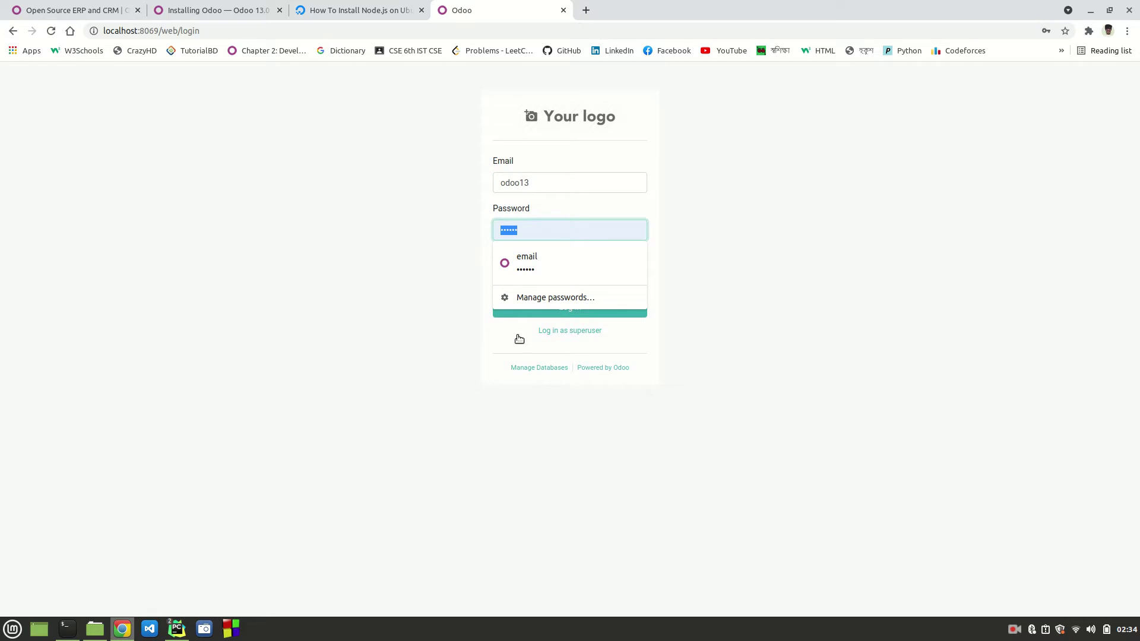
left_click(542, 367)
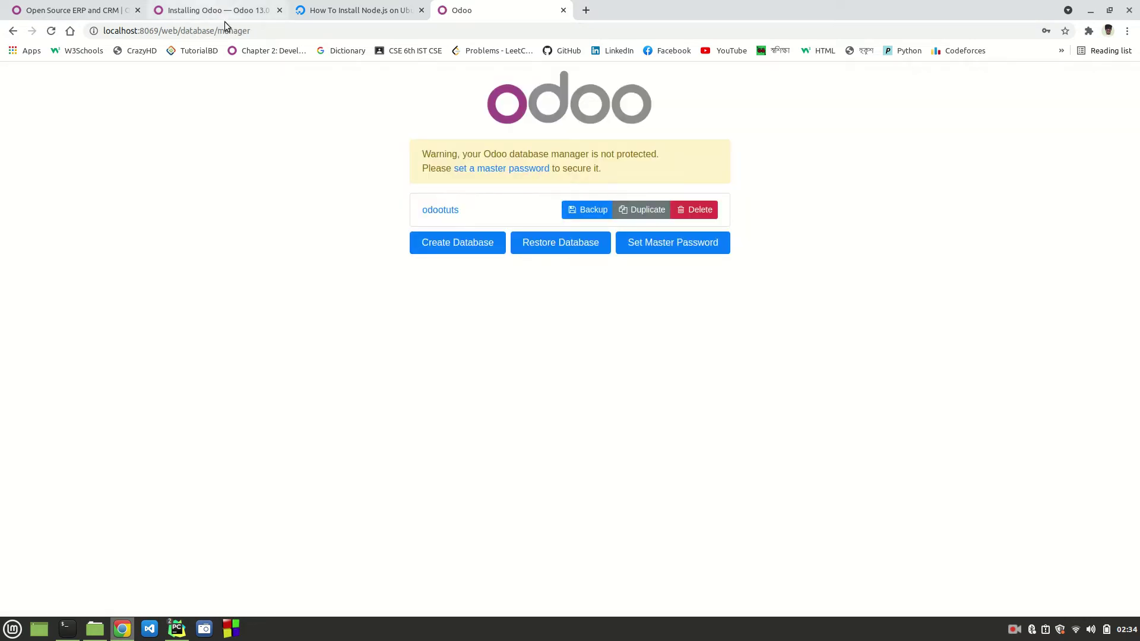
double_click(239, 31)
type("selector")
key("Return")
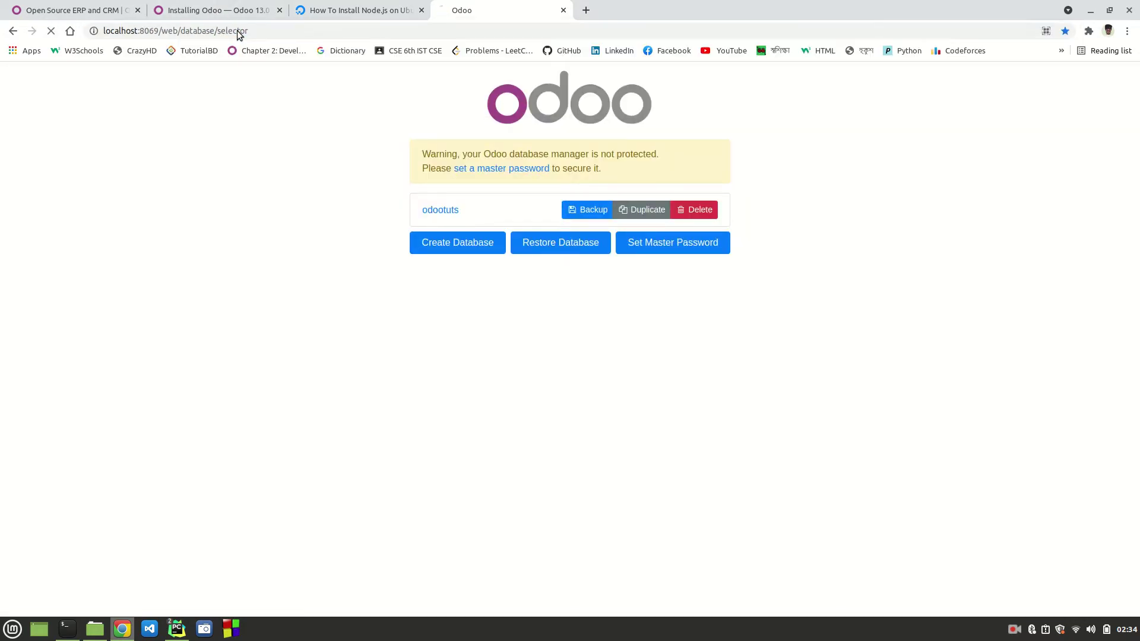
left_click(448, 208)
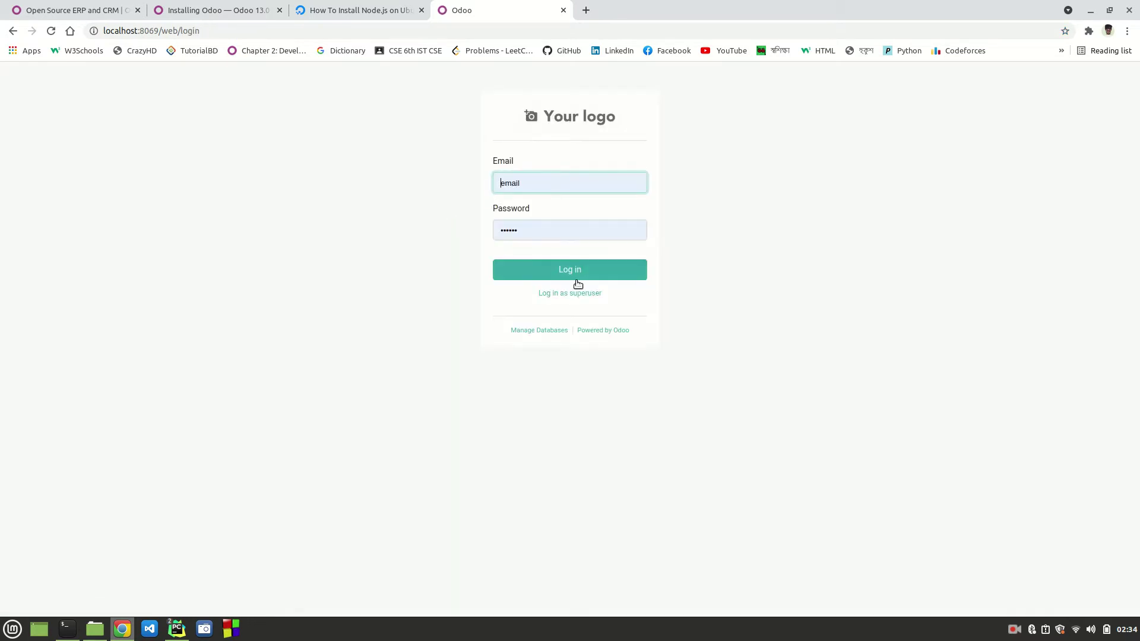
left_click_drag(537, 181, 485, 183)
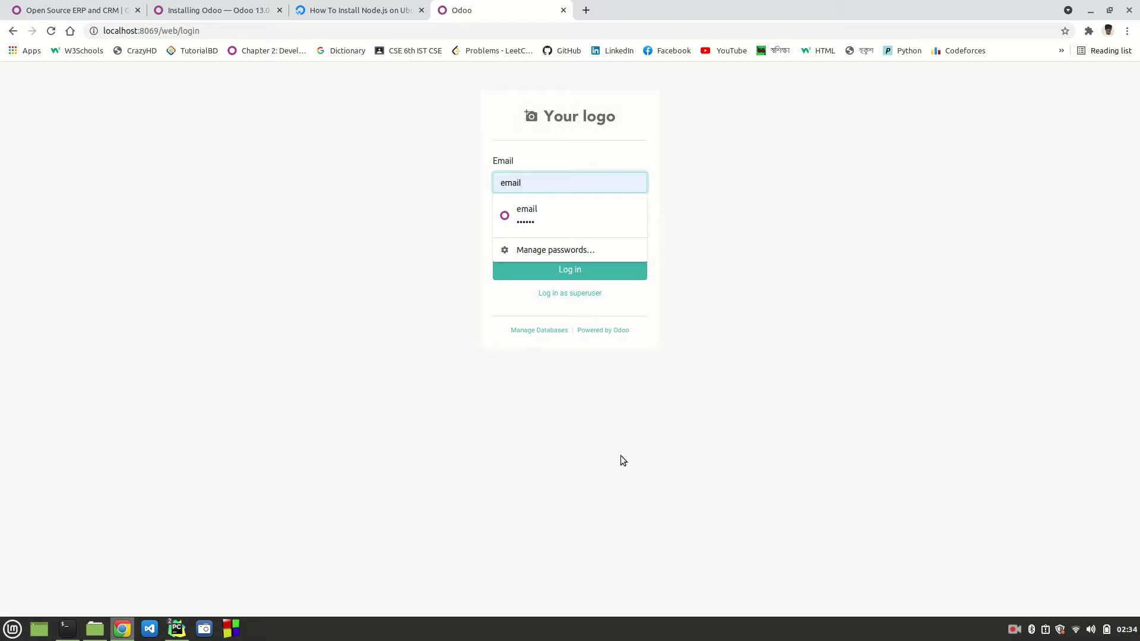
left_click(391, 317)
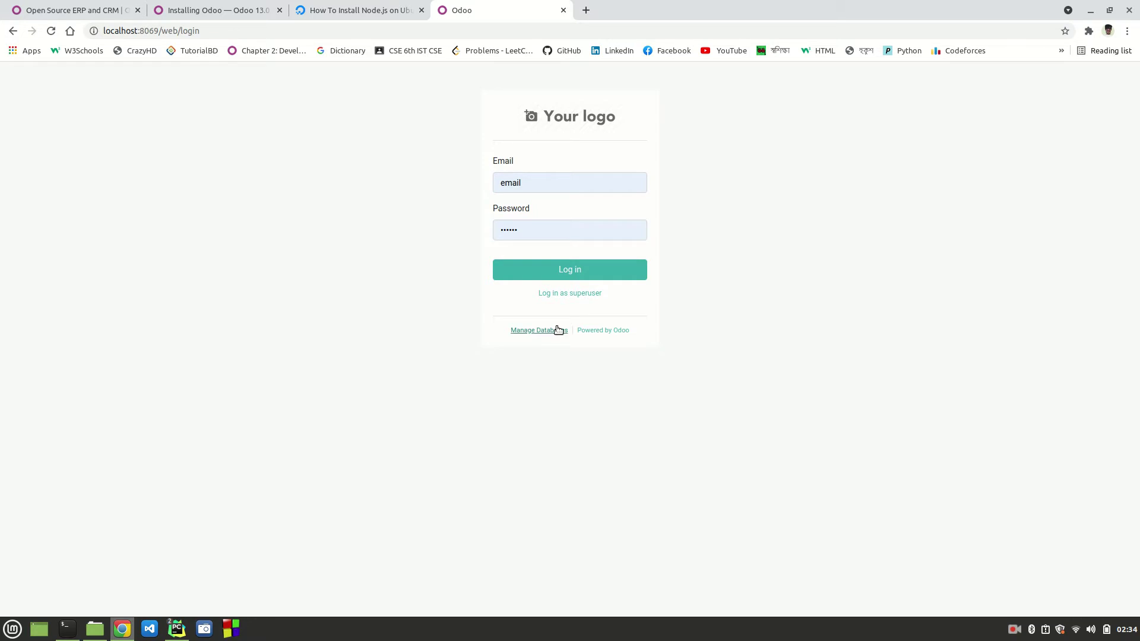
left_click(544, 230)
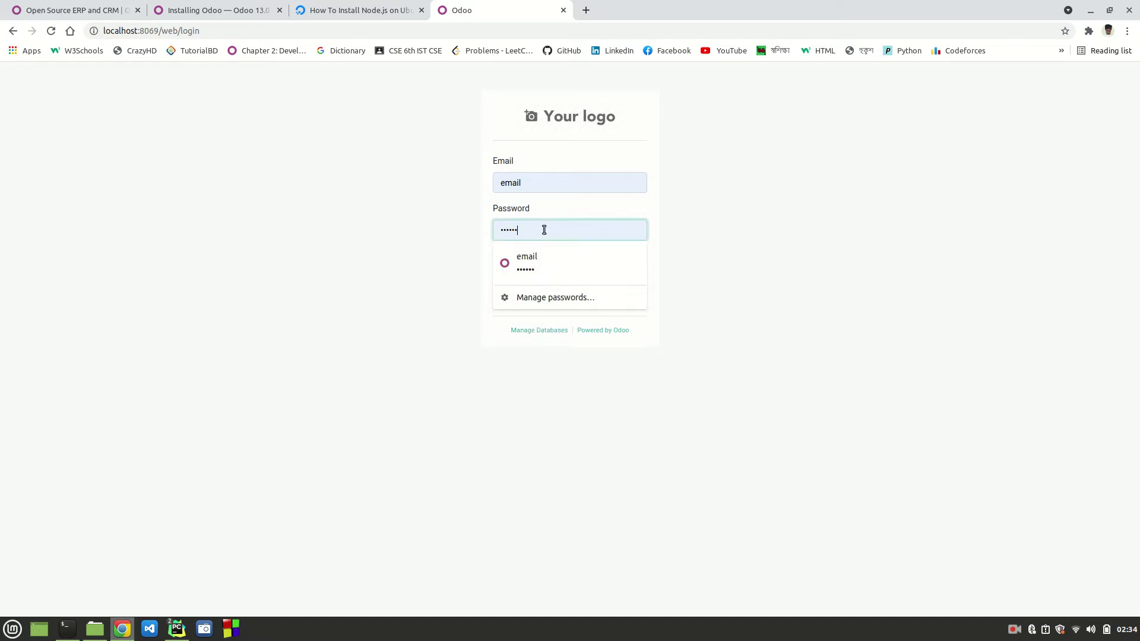
left_click(446, 234)
double_click(524, 184)
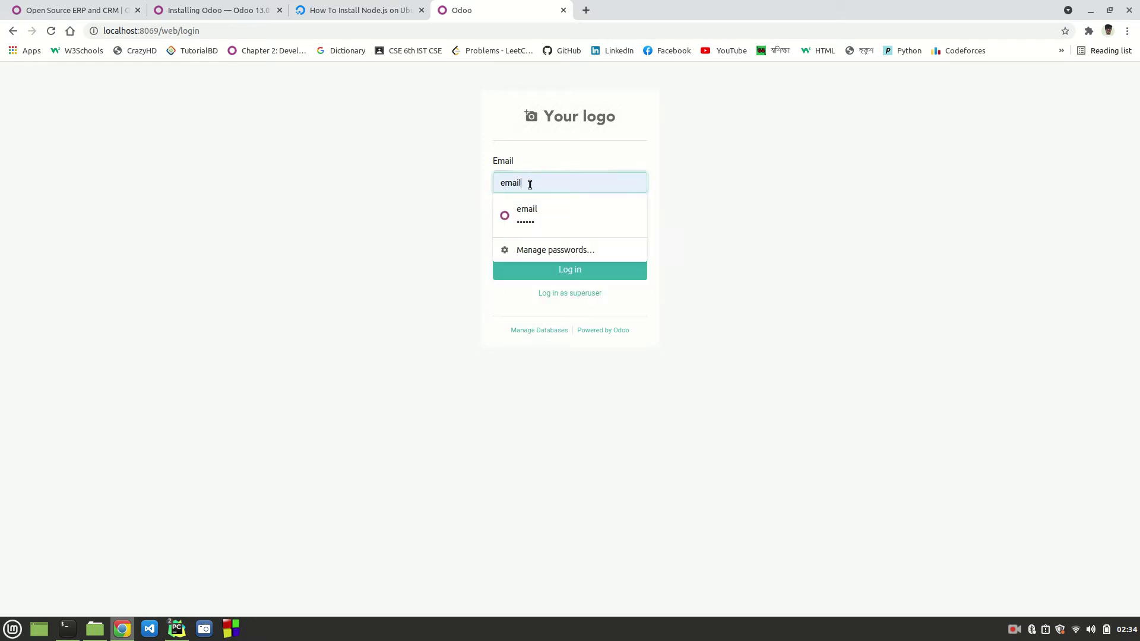
left_click(448, 285)
mouse_move(177, 628)
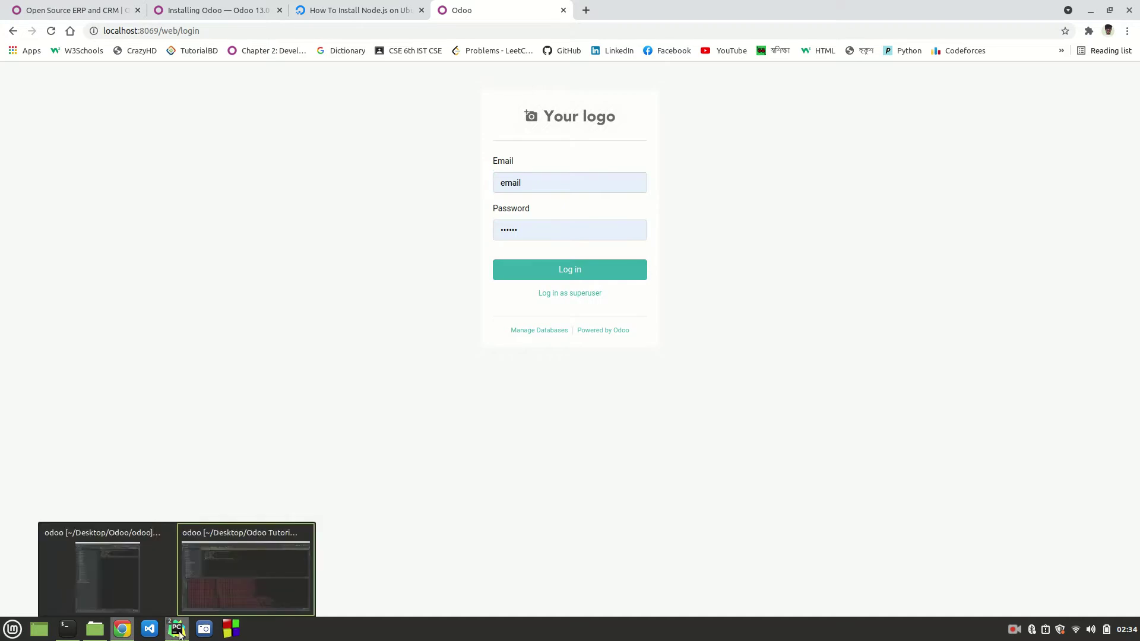
Step: Bring the PyCharm odoo project window forward, showing odoo.conf and the server log
left_click(250, 551)
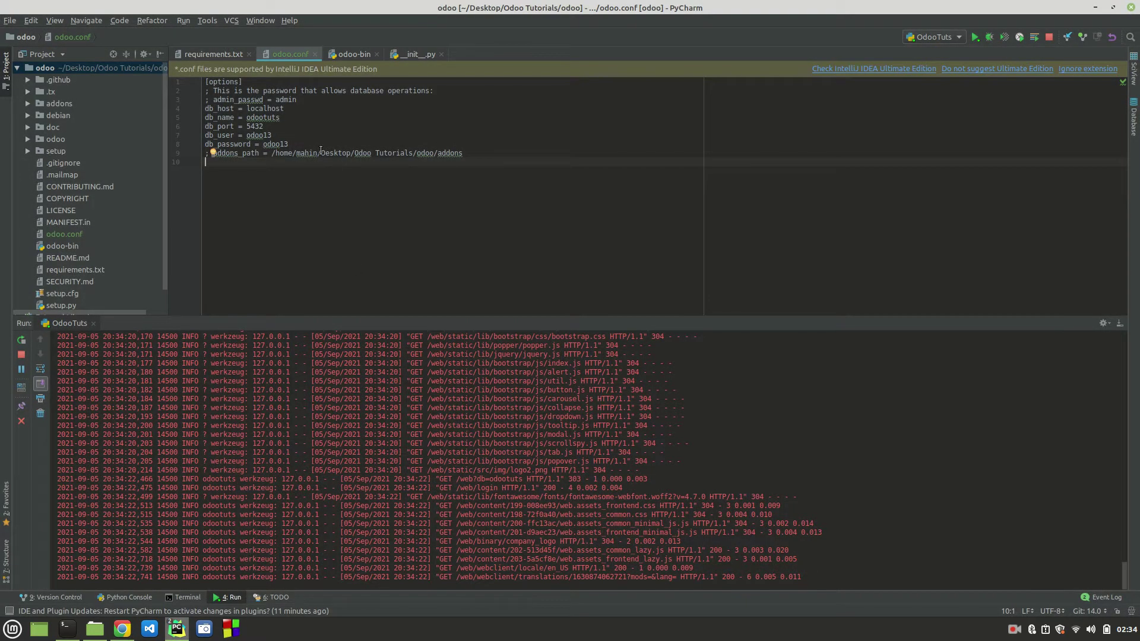
left_click(1014, 634)
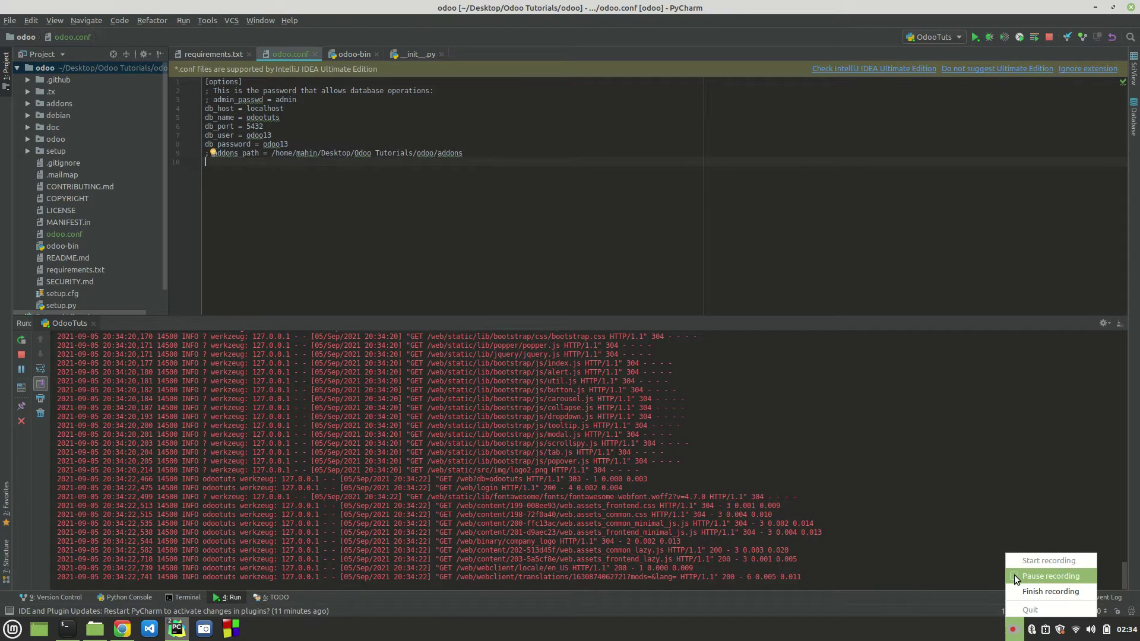
left_click(1014, 575)
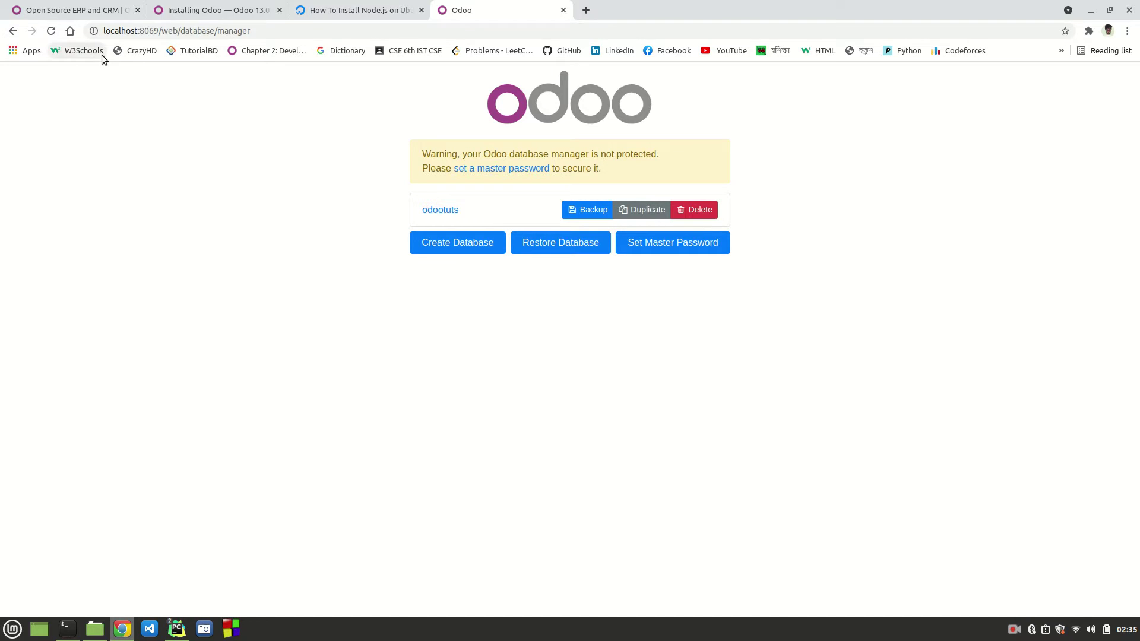
Step: Set a new Odoo master password in the database manager and save it in Chrome
left_click(443, 212)
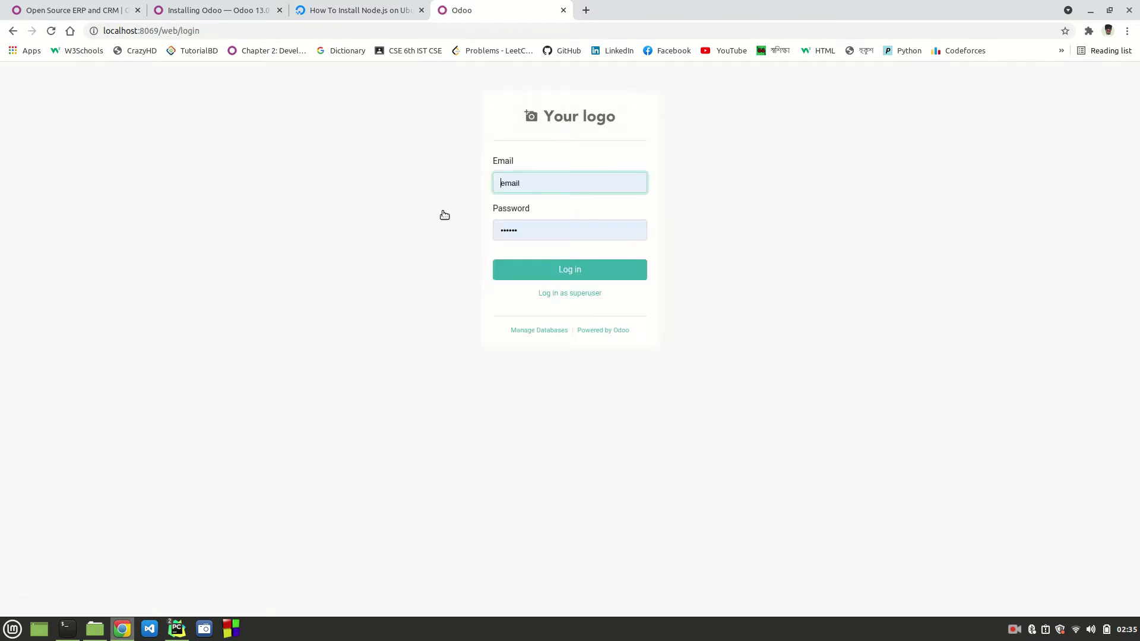
left_click(541, 336)
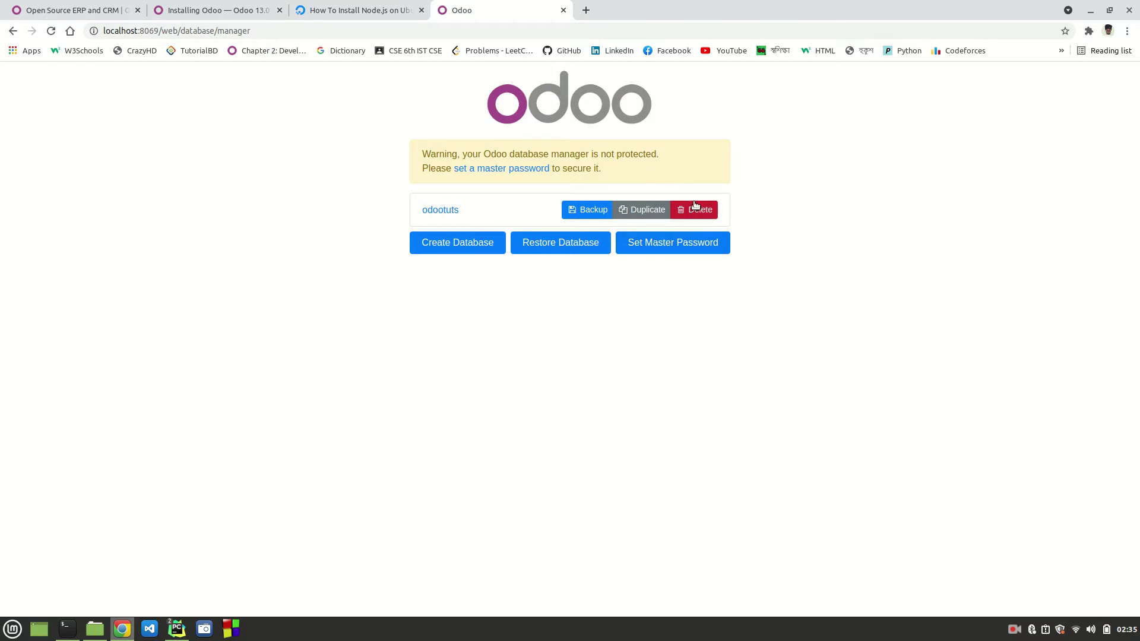
left_click(684, 248)
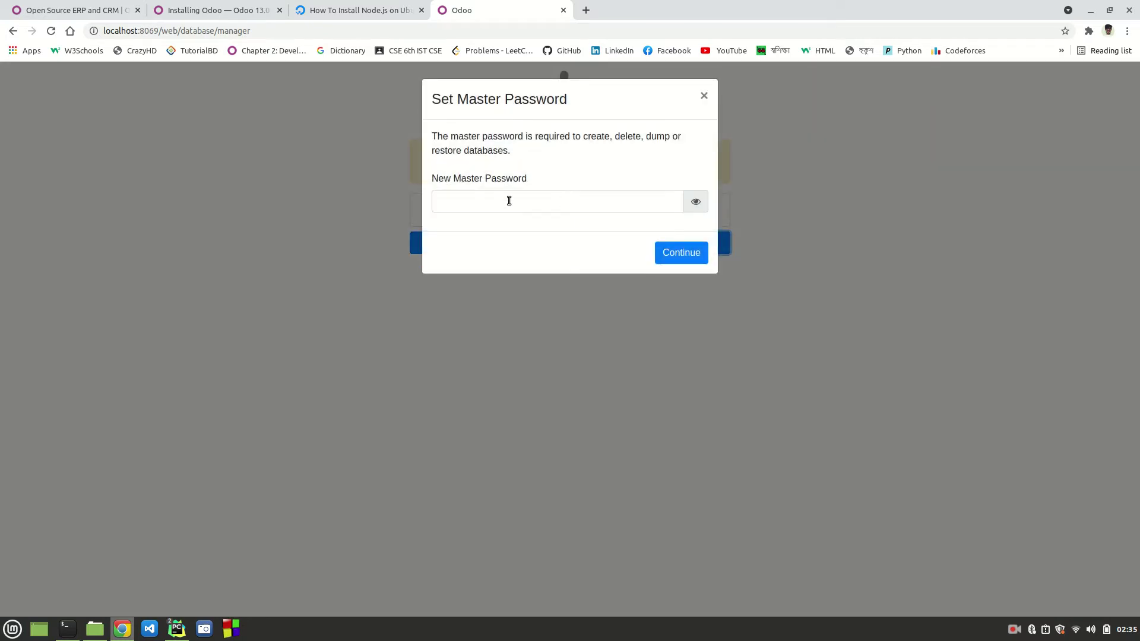
left_click(507, 201)
type("••••")
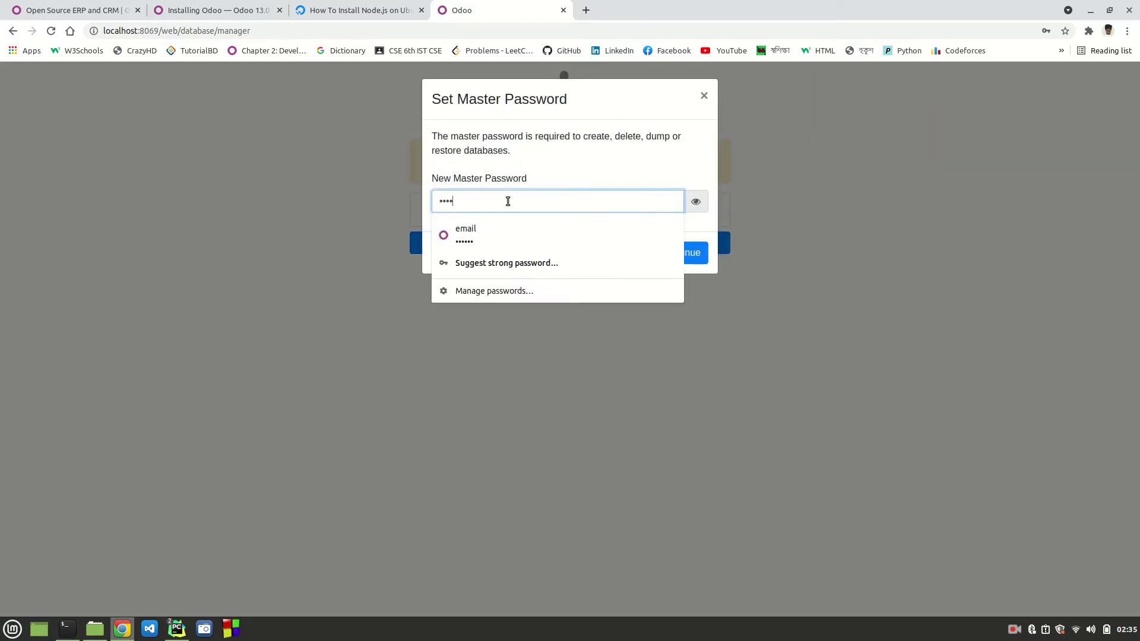
left_click(574, 155)
left_click(696, 203)
left_click(671, 253)
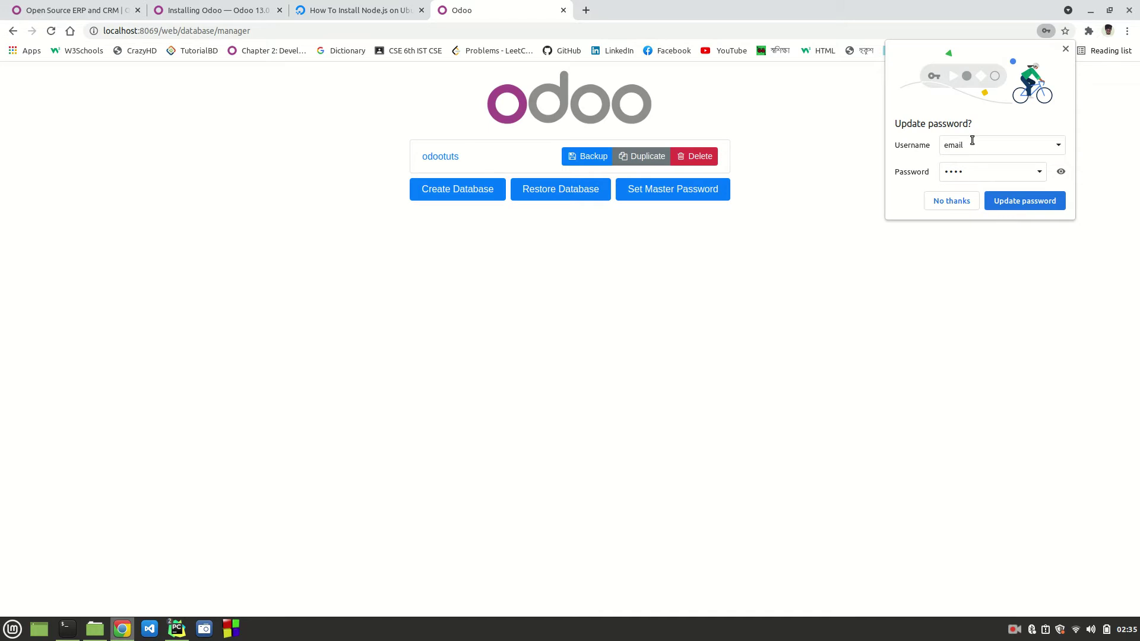
left_click(1018, 201)
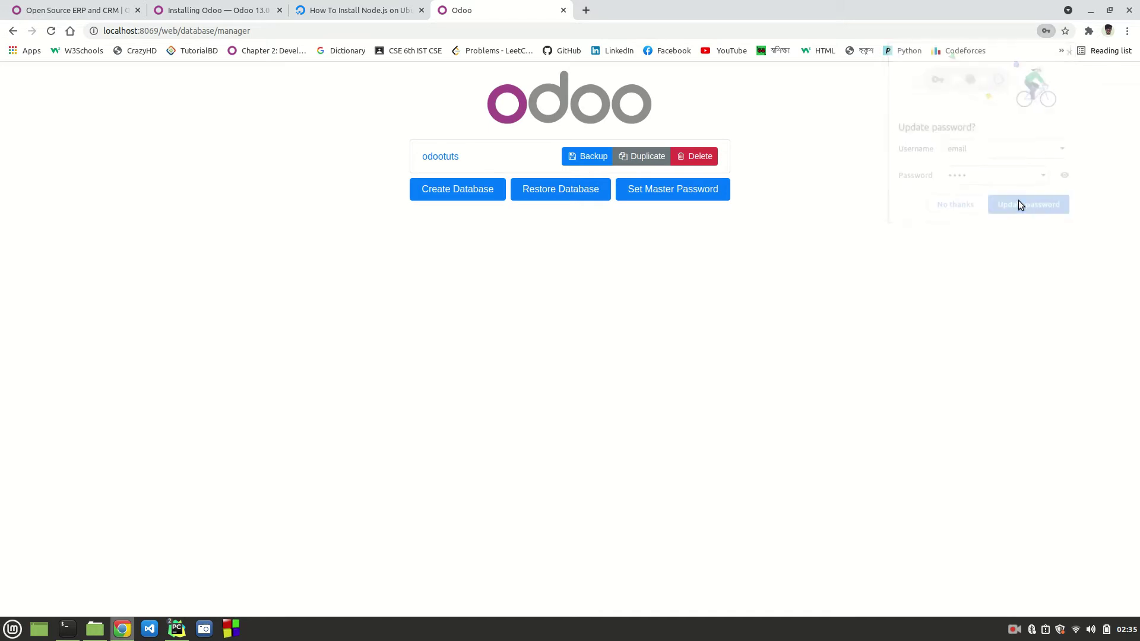
left_click(437, 158)
Step: Retry the login with a new password, then return to the database manager
left_click_drag(520, 232, 469, 233)
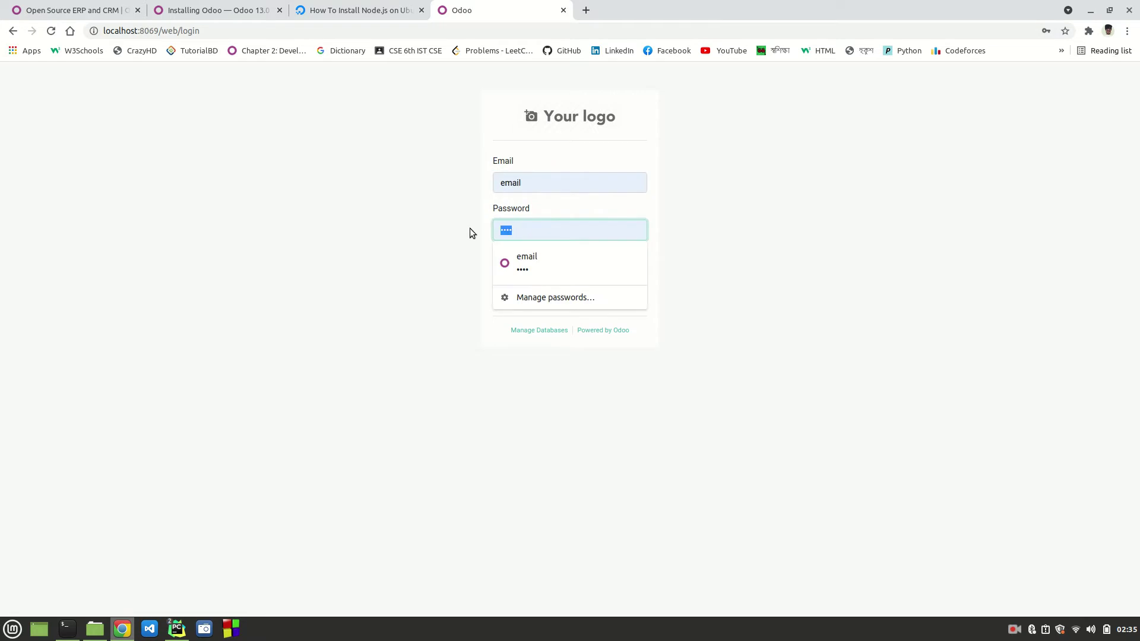
type("••••")
left_click(539, 269)
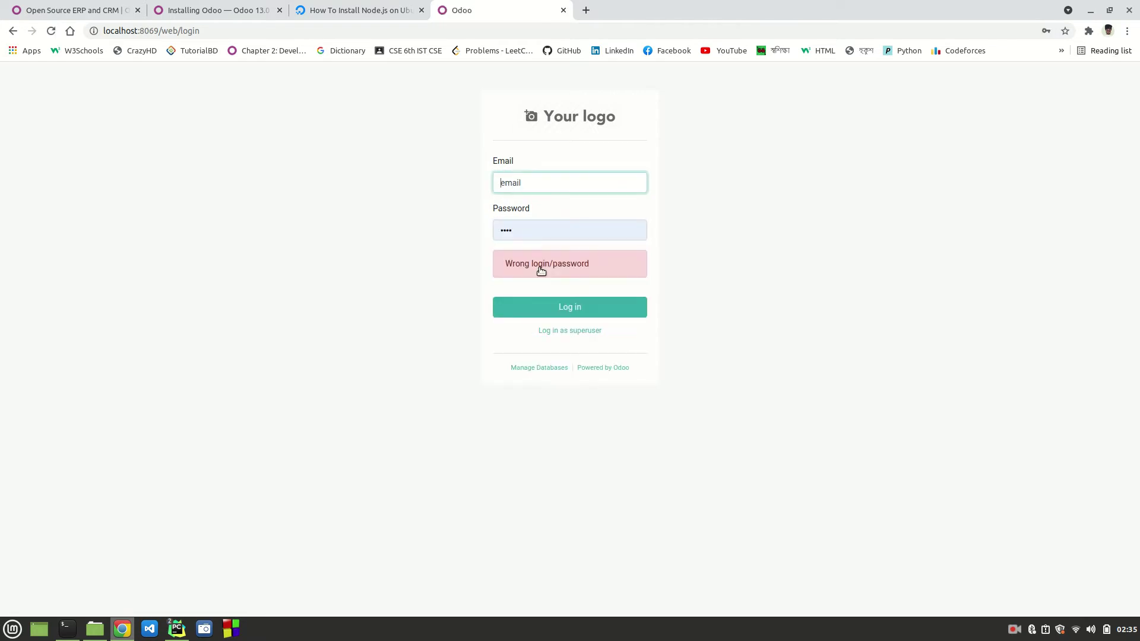
left_click(546, 369)
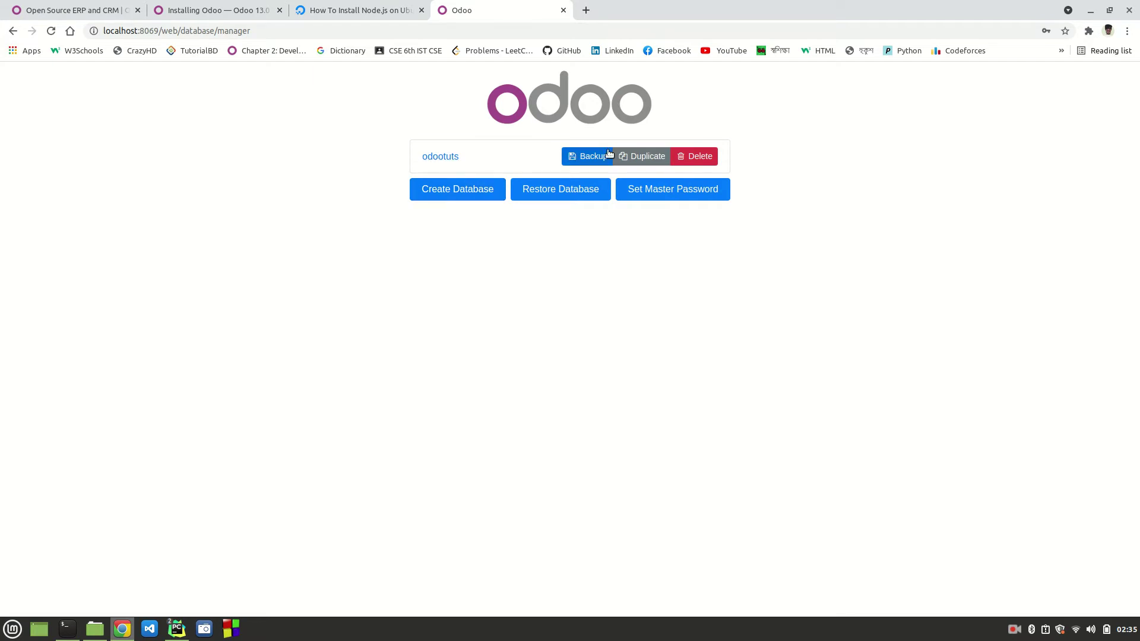
Step: Delete the odootuts database using the master password, then load localhost:8069/web
left_click(699, 157)
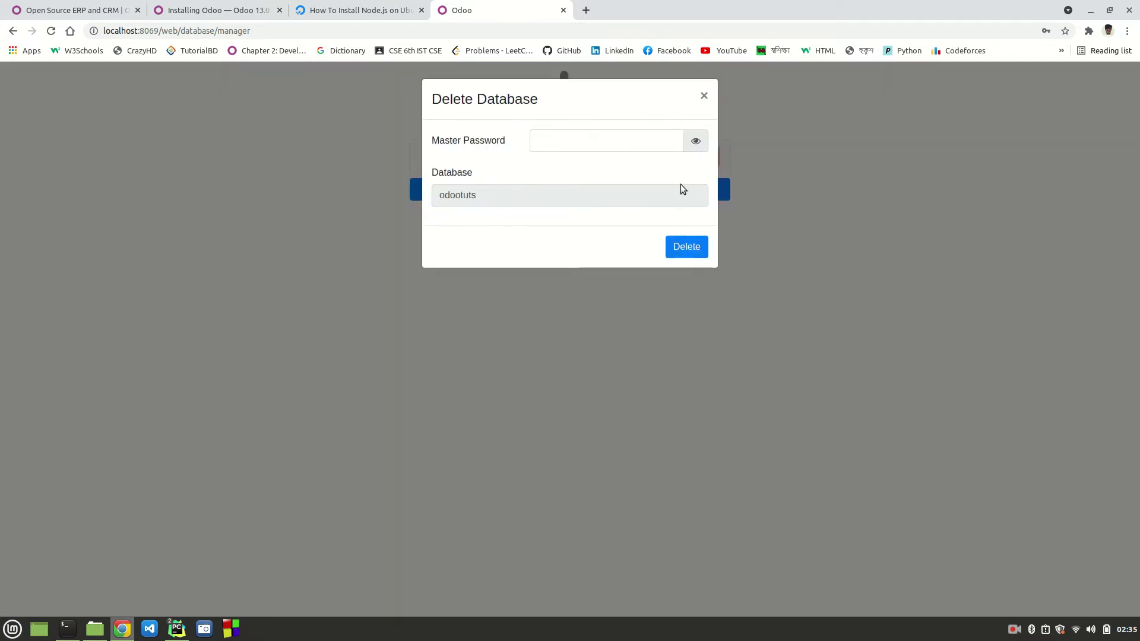
left_click(586, 140)
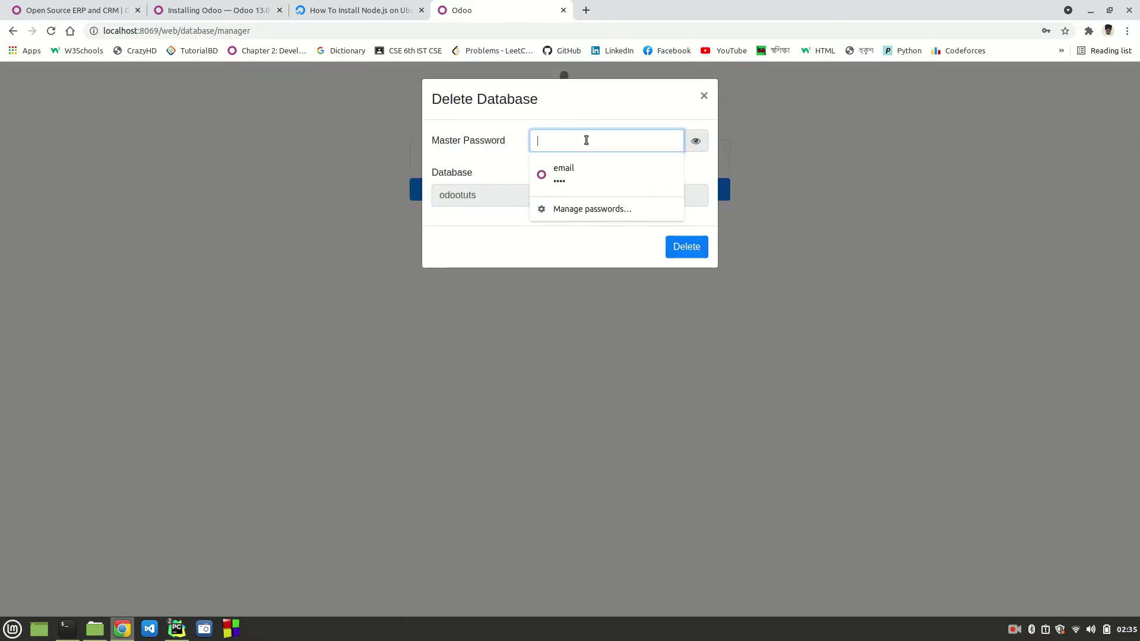
type("1234")
left_click(685, 248)
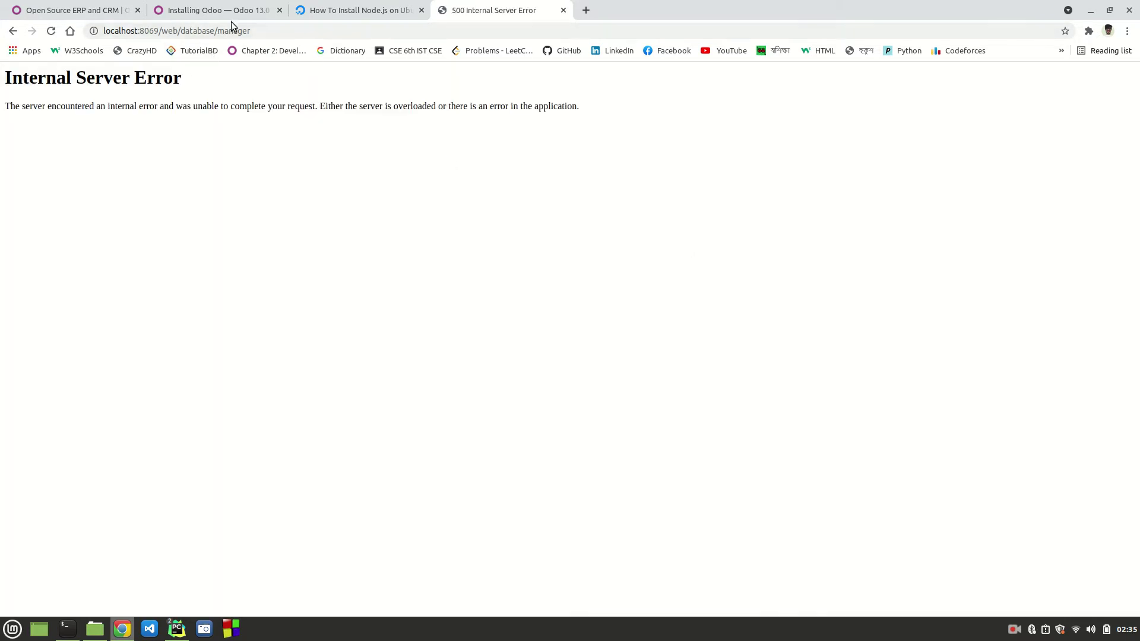
left_click_drag(178, 30, 318, 33)
key("BackSpace")
key("Return")
Step: Rerun the Odoo server and reload localhost:8069 in Chrome
mouse_move(177, 628)
left_click(245, 573)
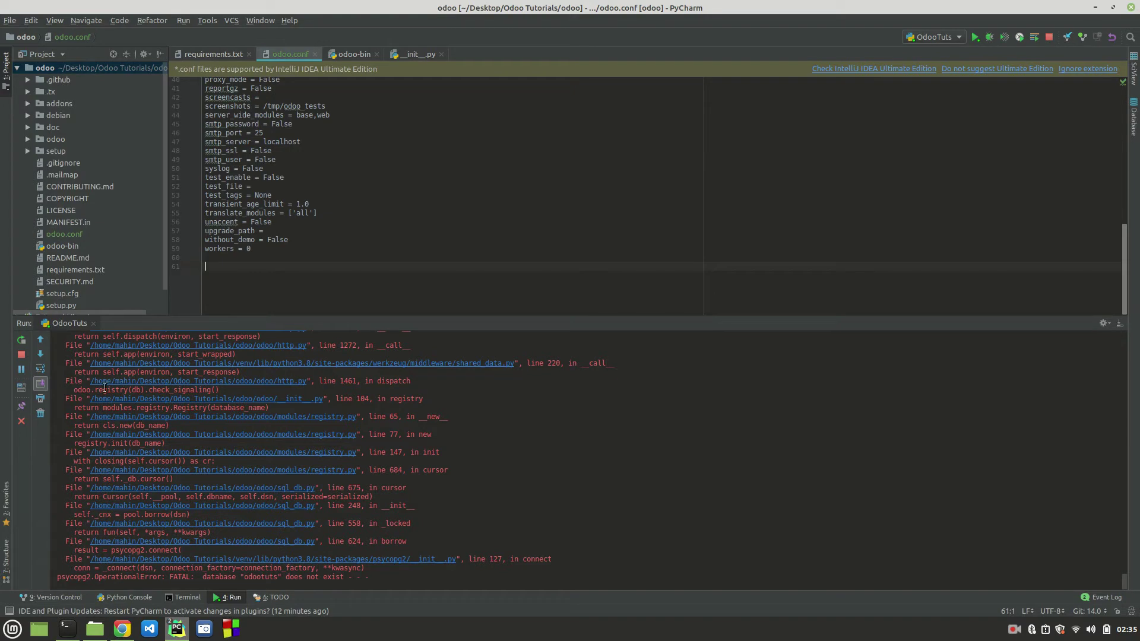
left_click(20, 340)
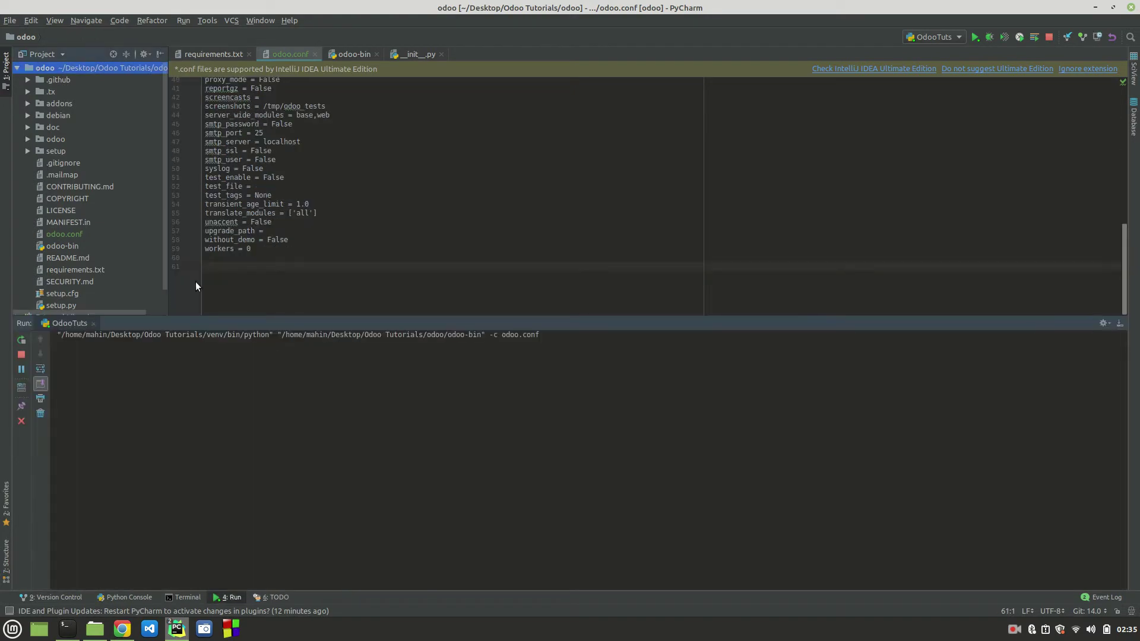
left_click(127, 636)
left_click(349, 28)
key("Return")
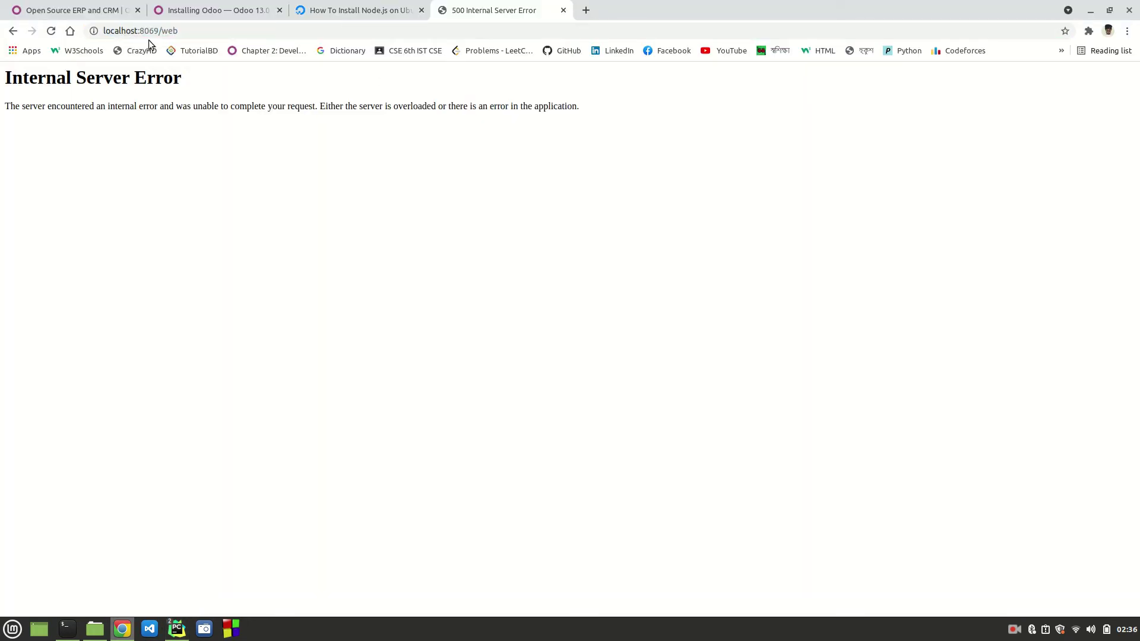
double_click(168, 30)
key("BackSpace")
key("Return")
Step: Follow the odootuts rebuild in PyCharm's log, enlarge the editor, and scroll odoo.conf to the top
mouse_move(177, 628)
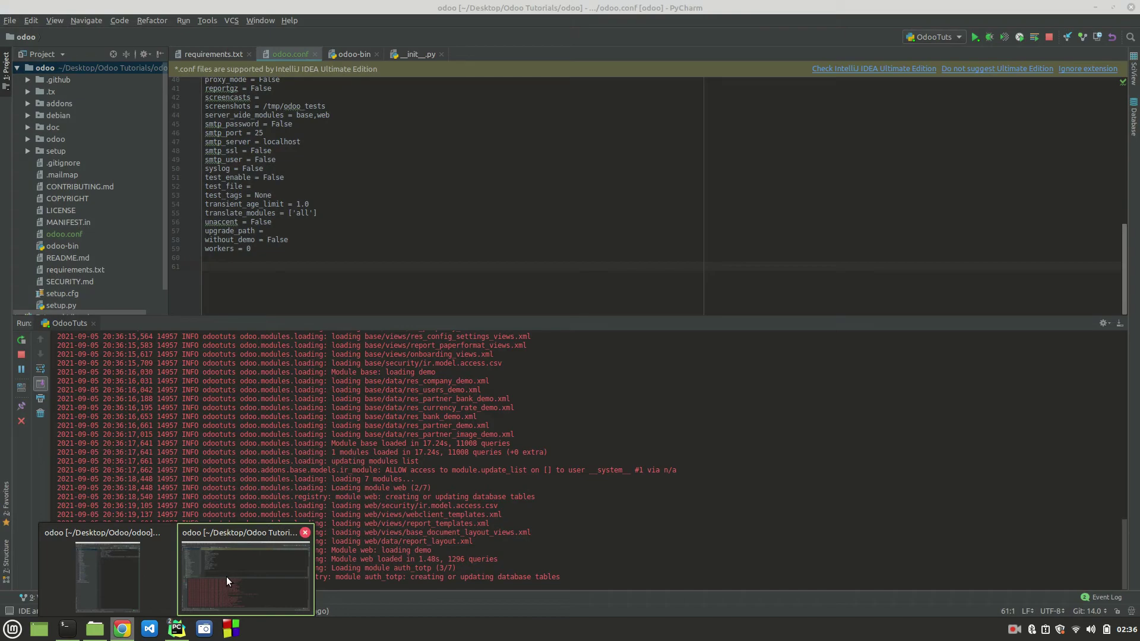
left_click(226, 576)
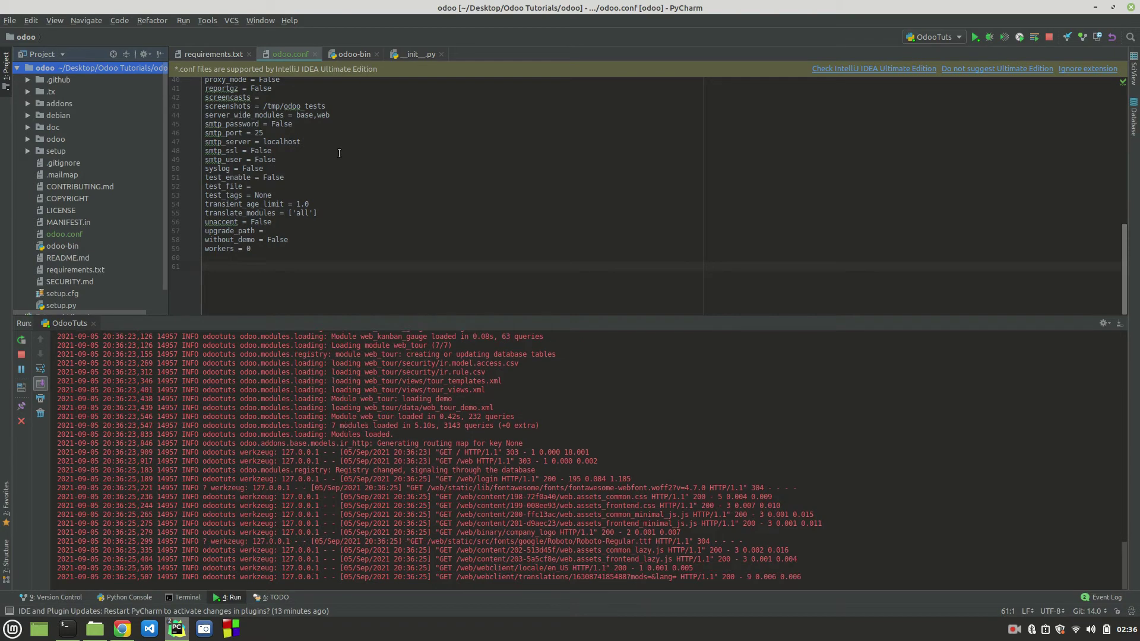
scroll(339, 153, "up", 10)
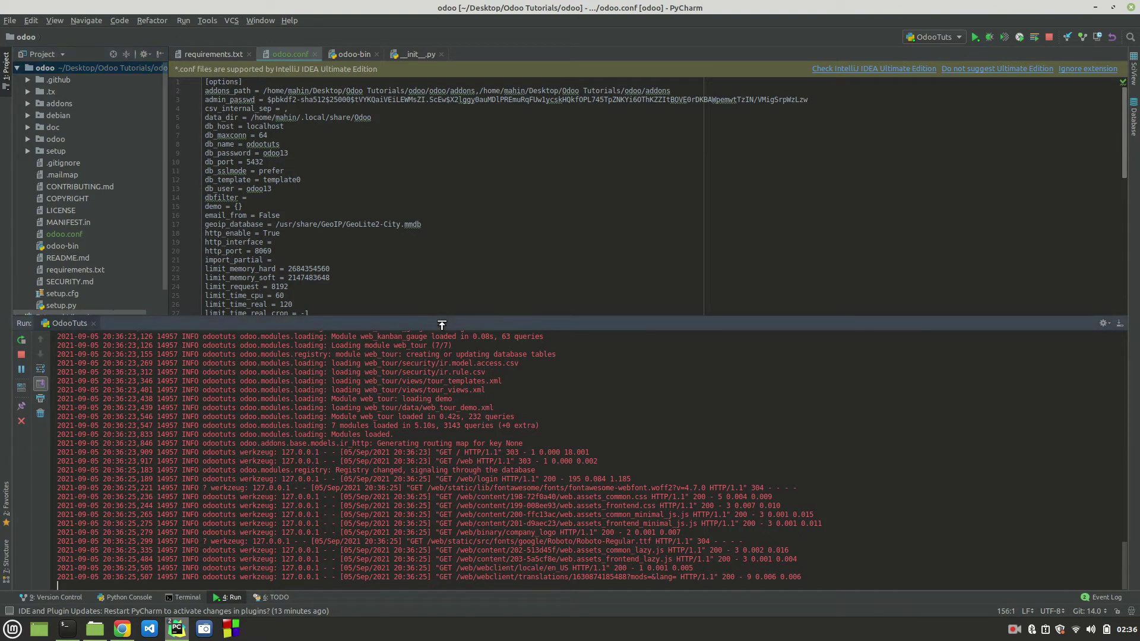
left_click_drag(440, 324, 455, 410)
scroll(402, 193, "down", 10)
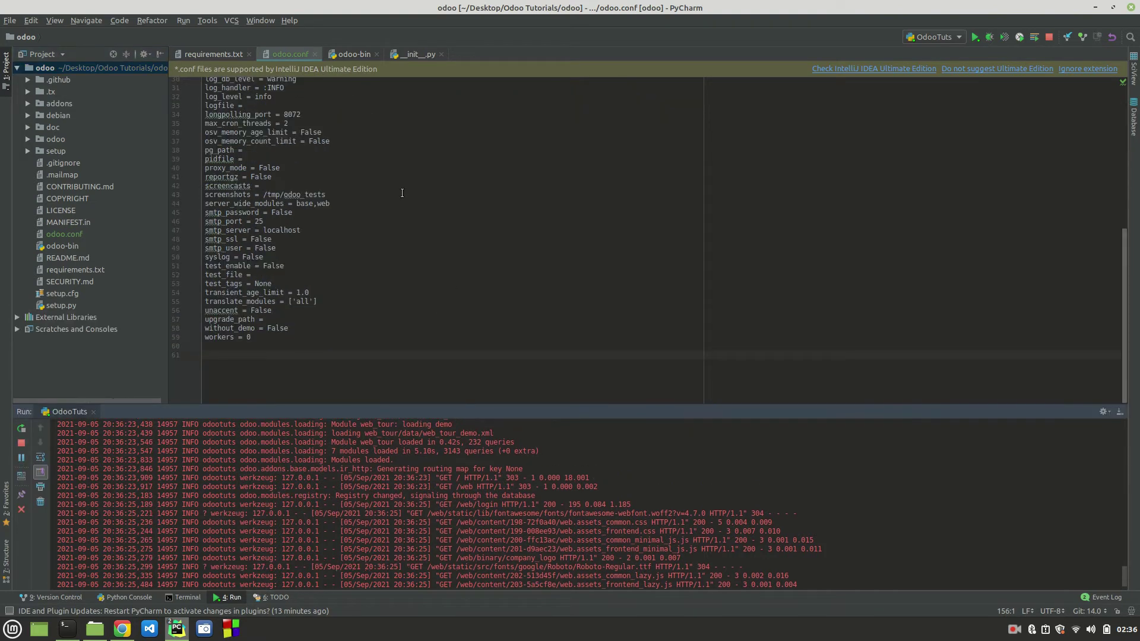
scroll(402, 193, "up", 2)
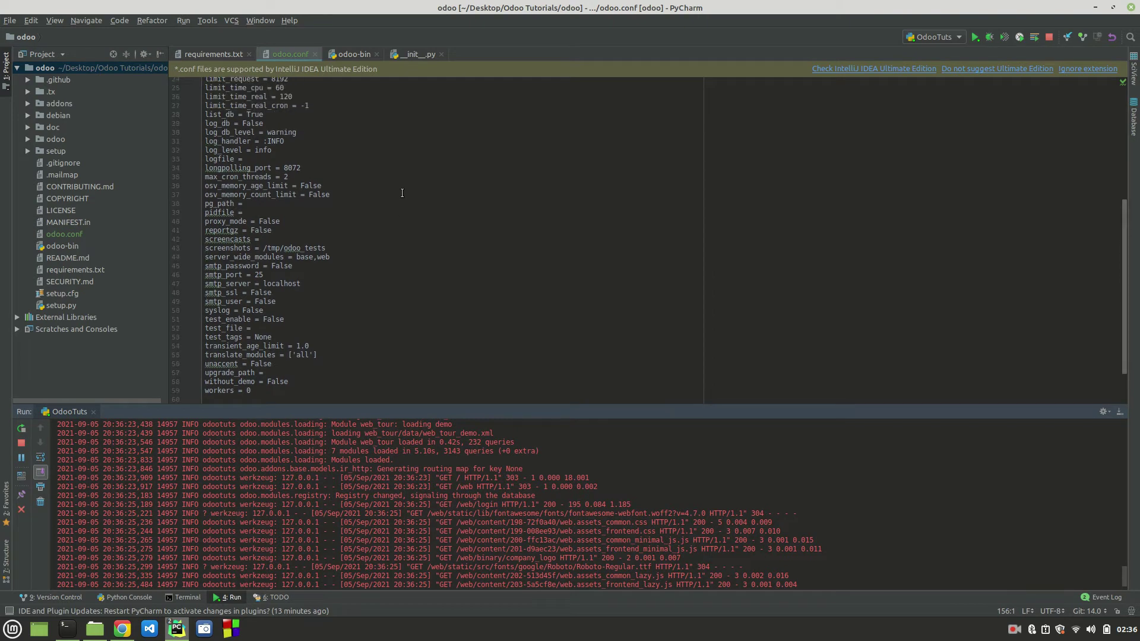
scroll(402, 193, "up", 8)
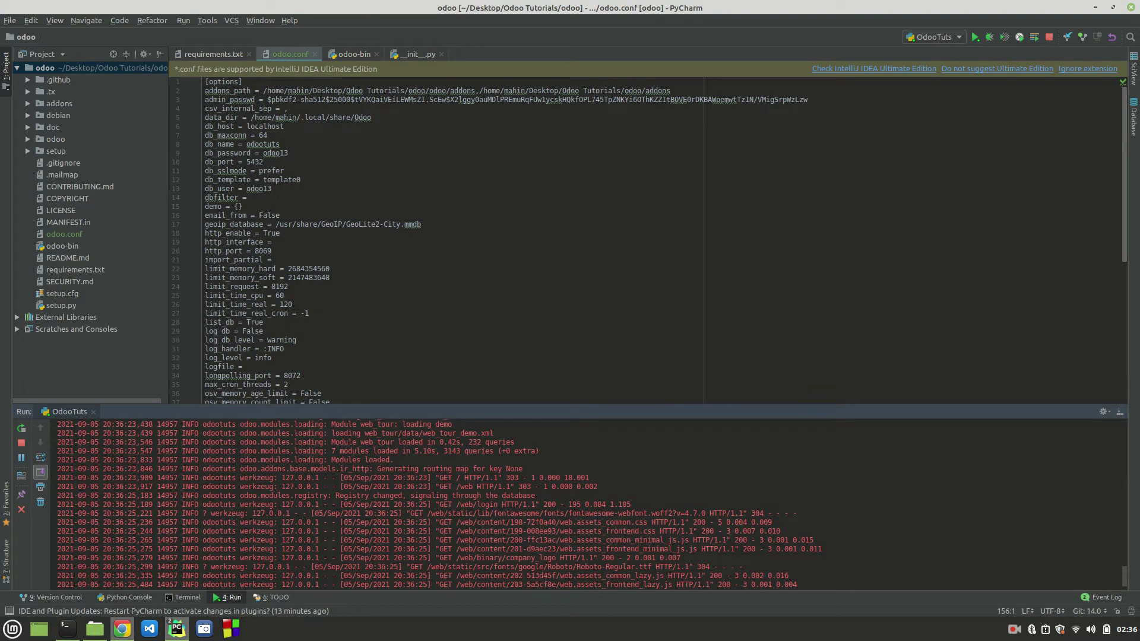
Step: Bring up the Odoo login page in the browser and dismiss the saved-login suggestions
left_click(122, 629)
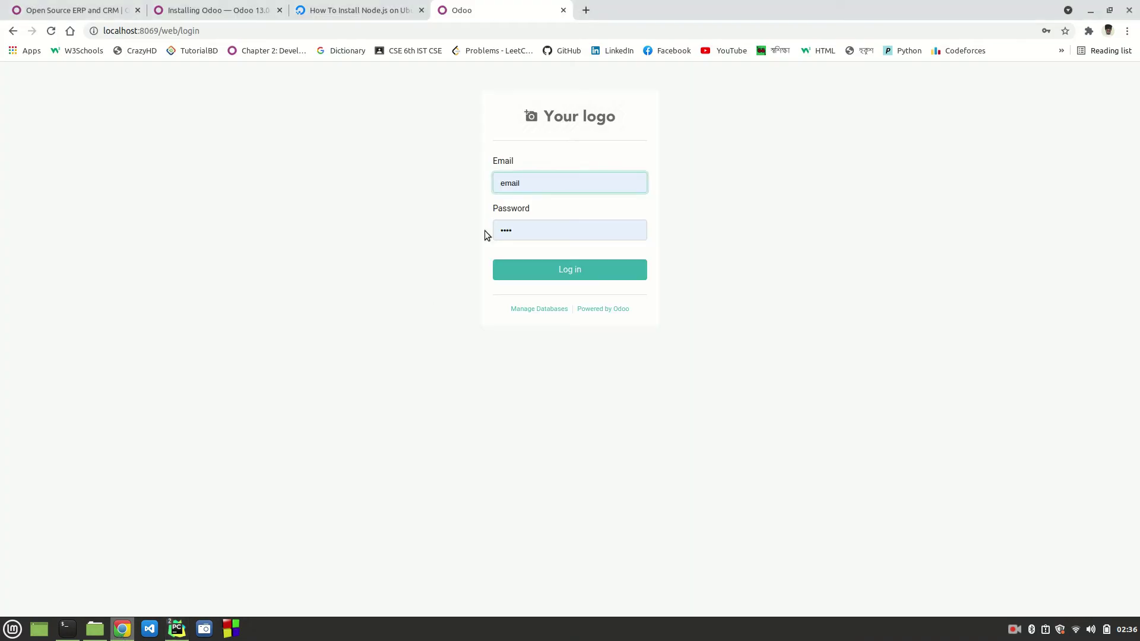
left_click(544, 180)
left_click(451, 410)
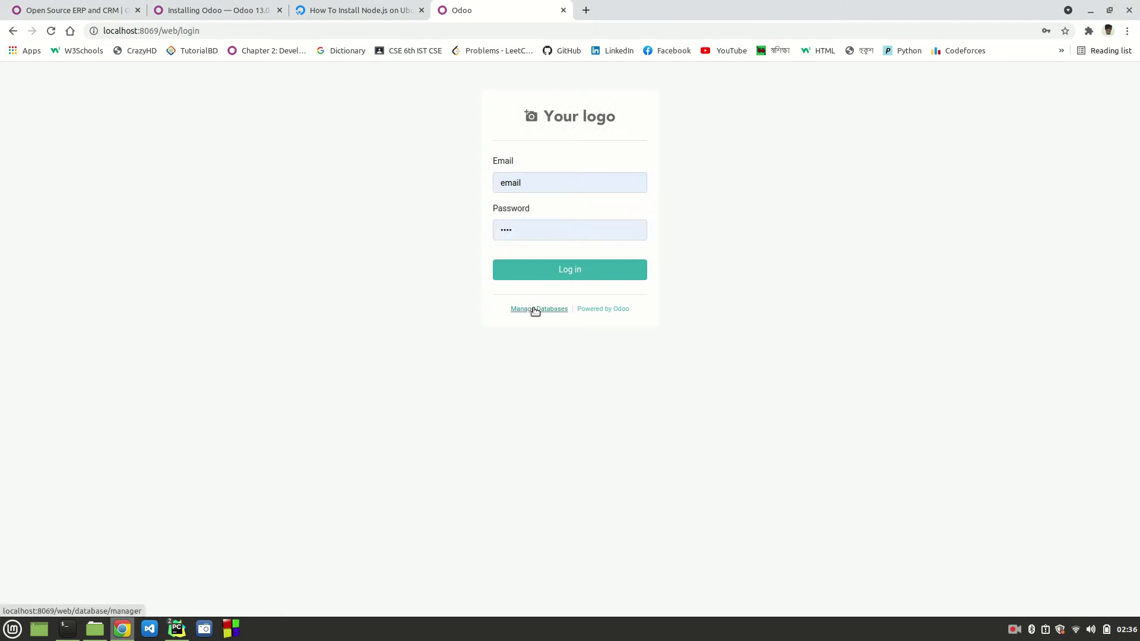
Step: Open the database manager, check Set Master Password without changes, then return via the odootuts login
left_click(535, 310)
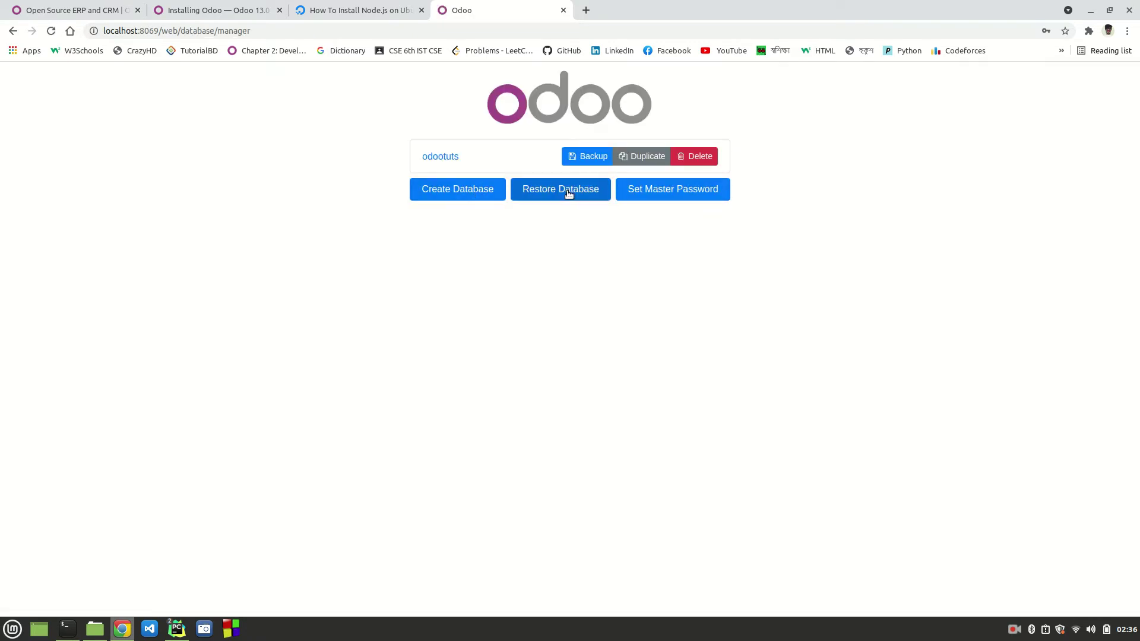
left_click(661, 192)
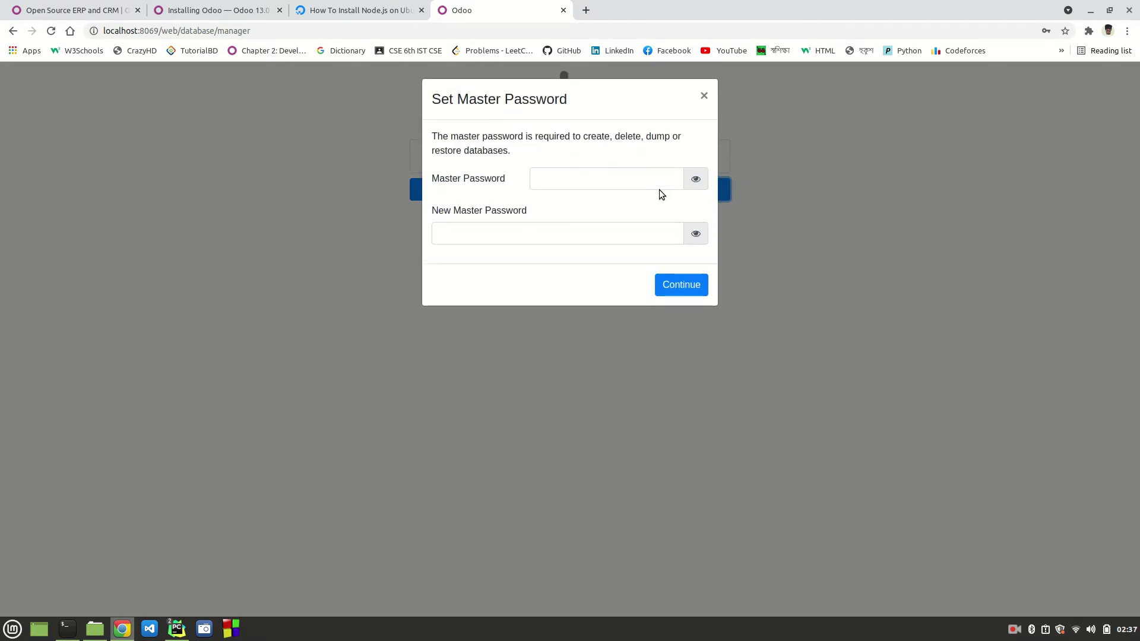
left_click(705, 97)
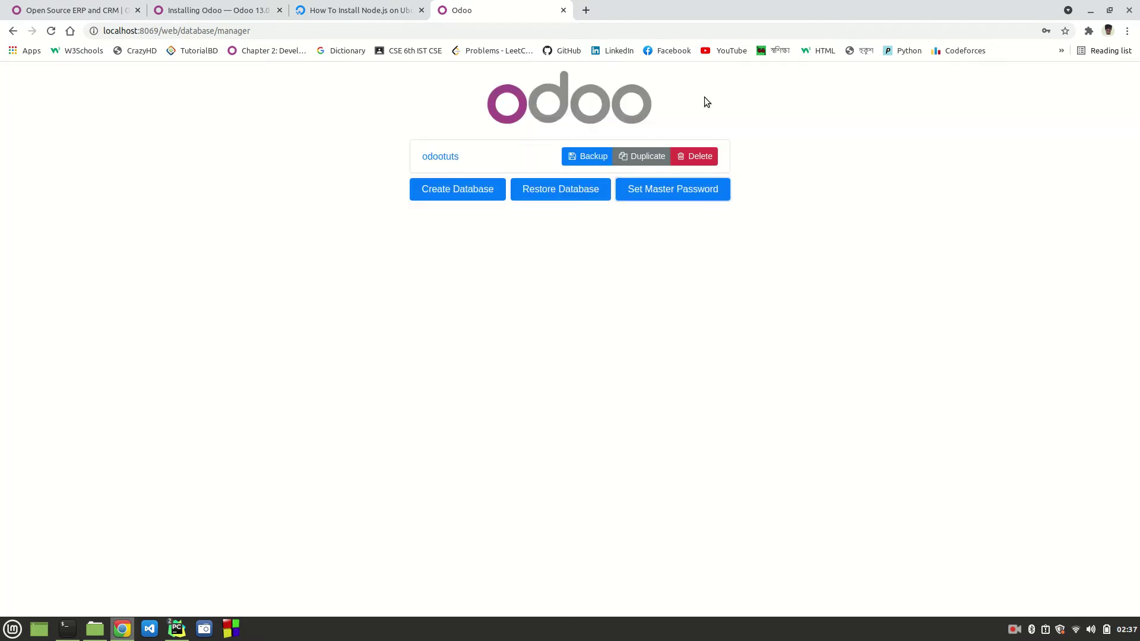
left_click(440, 157)
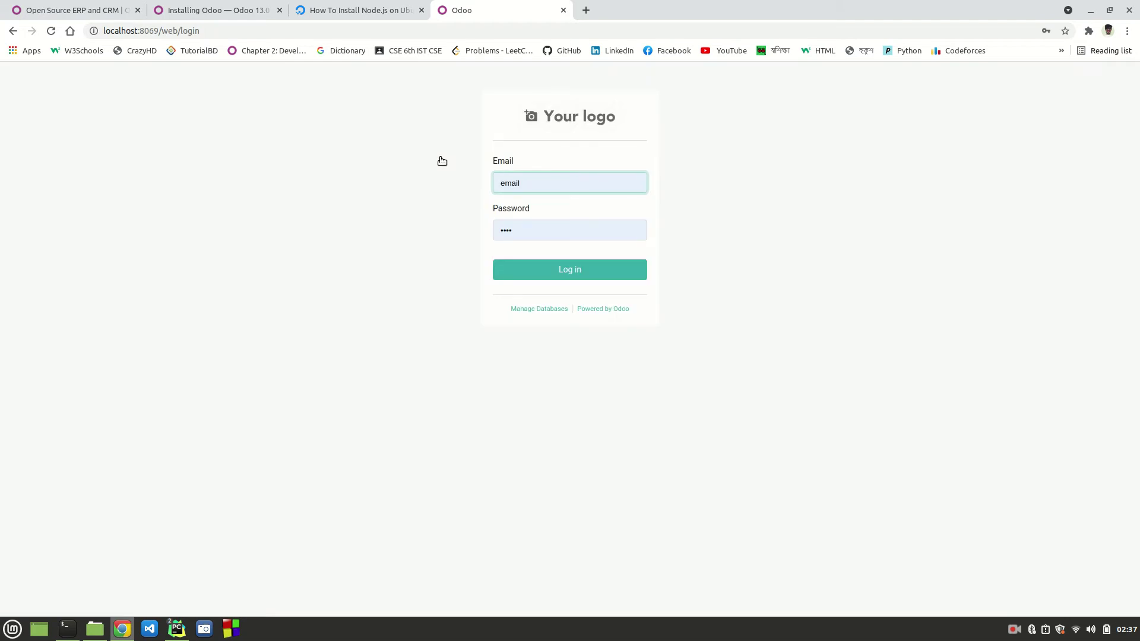
left_click(528, 309)
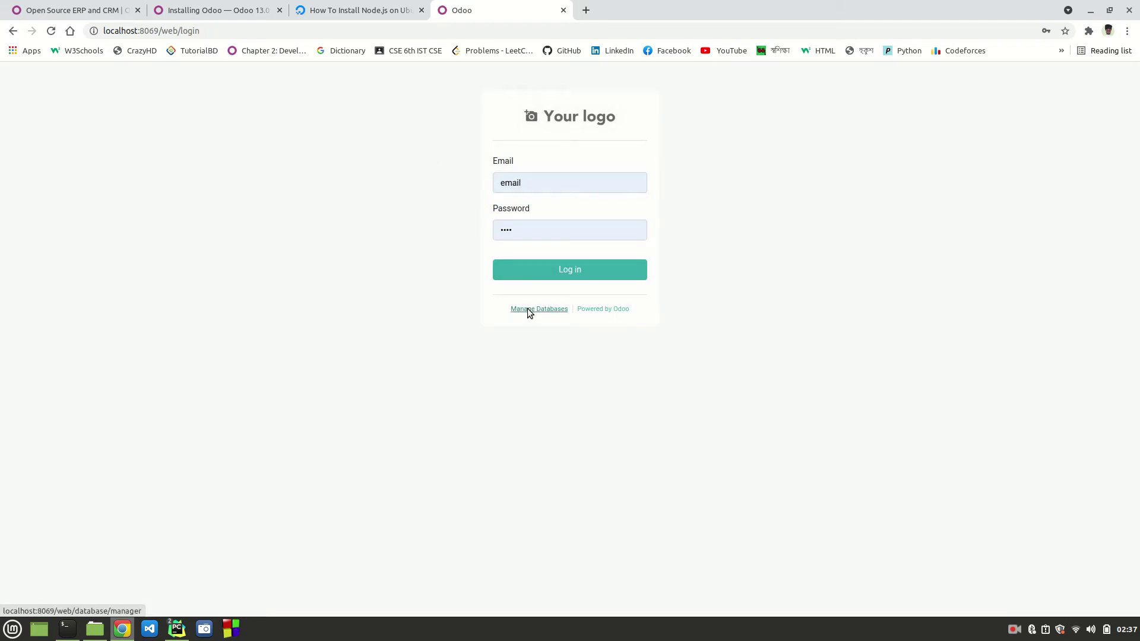
Step: Google 'odoo default email and password' and read the first forum answer
left_click(586, 10)
type("odoo ")
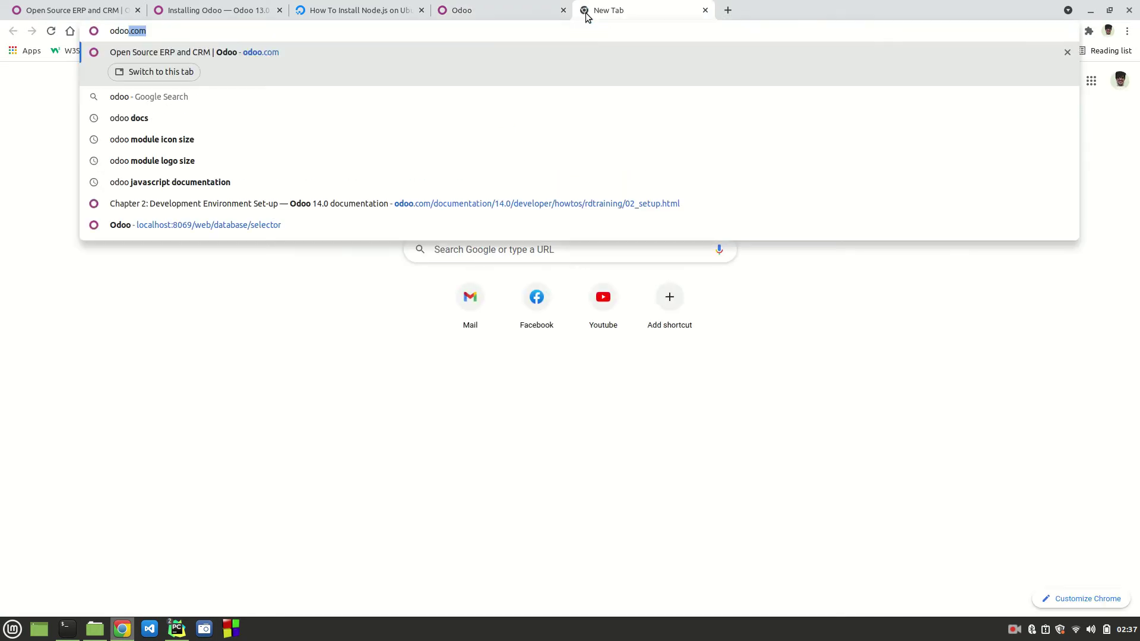
type("defaul")
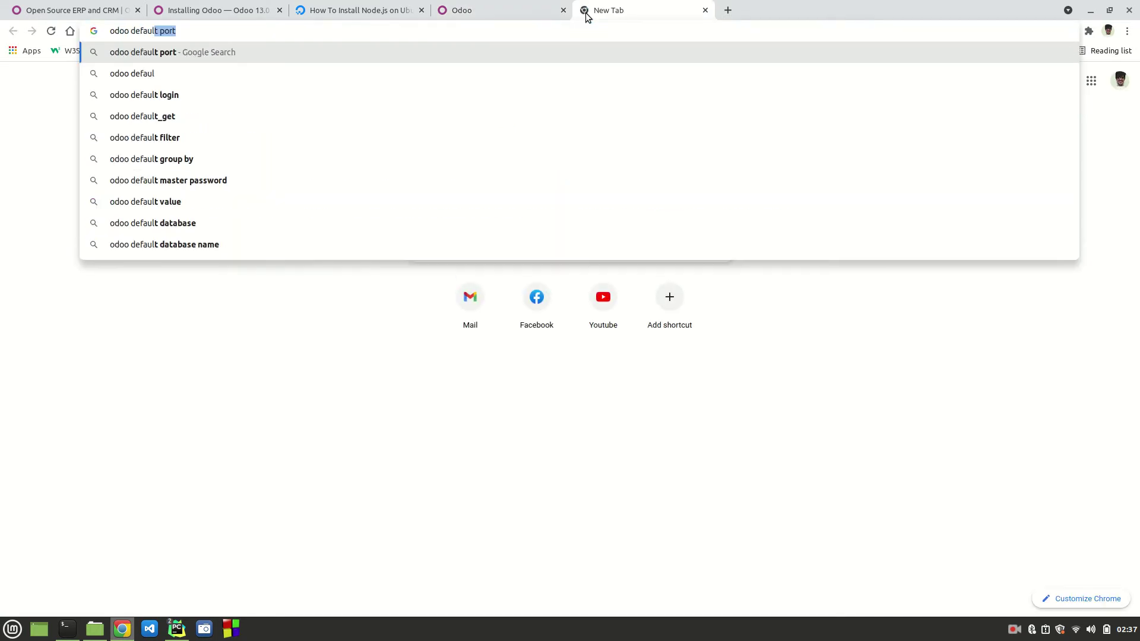
type("t email and")
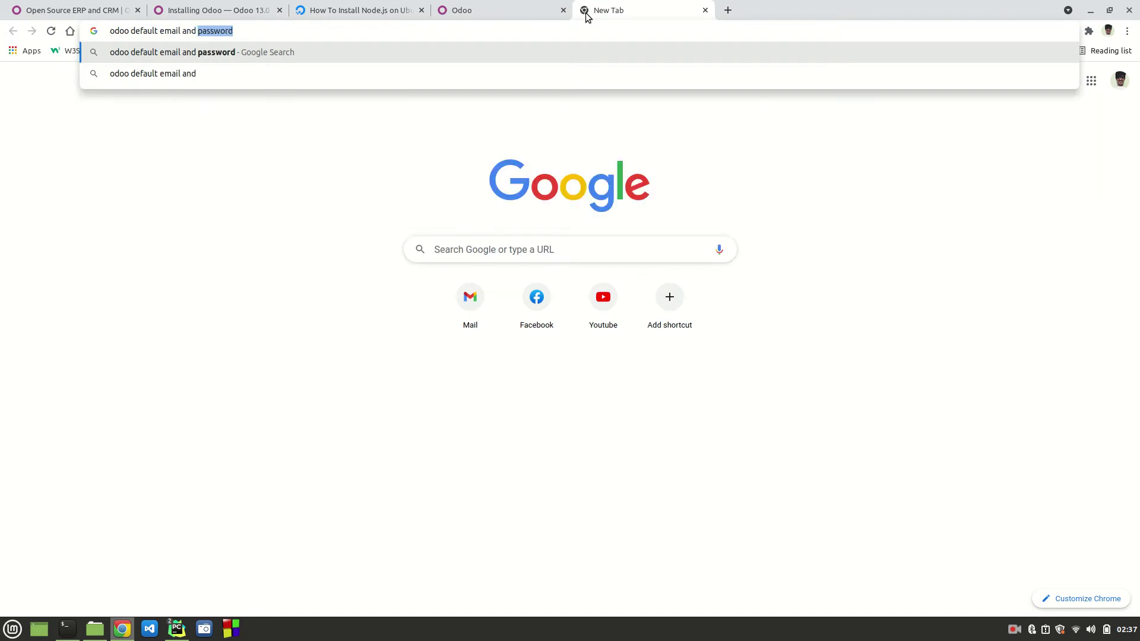
key("Return")
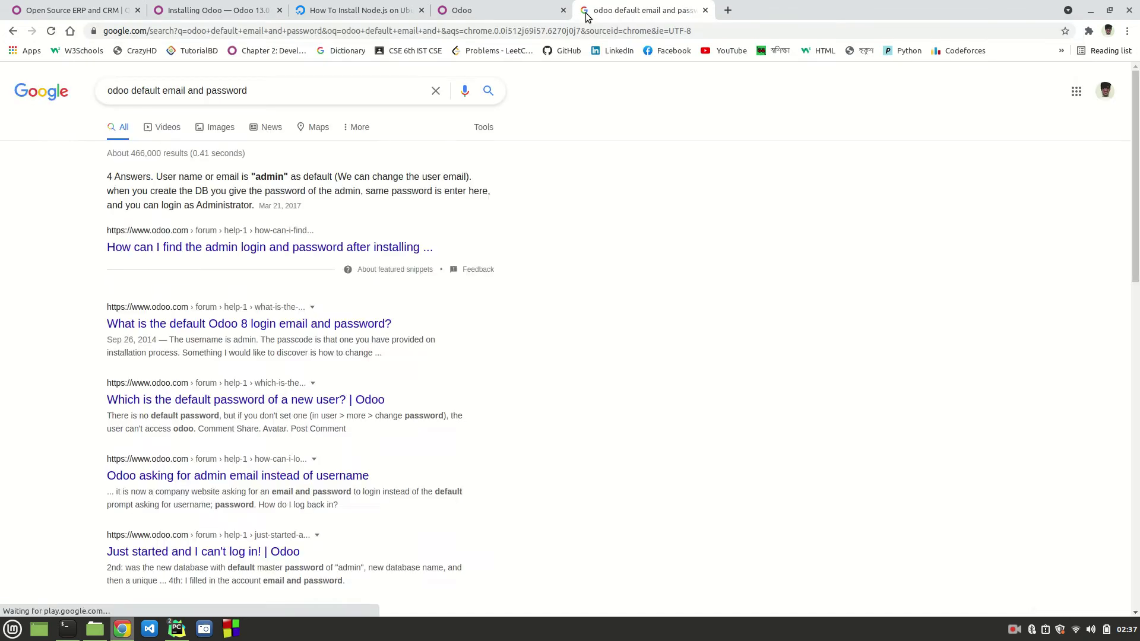
middle_click(215, 248)
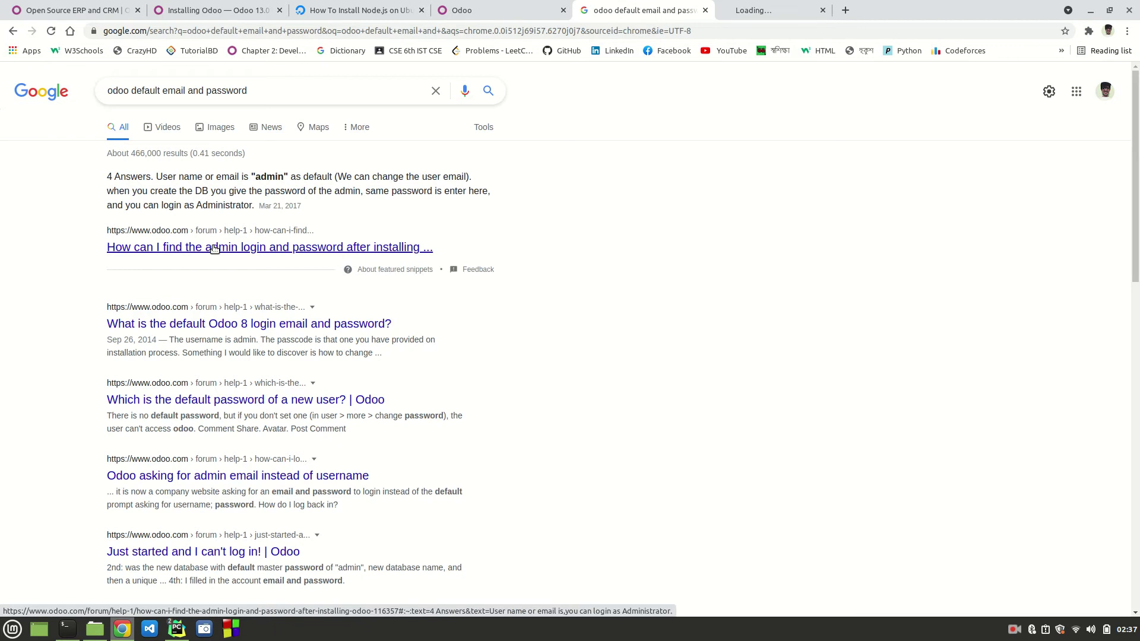
left_click(773, 6)
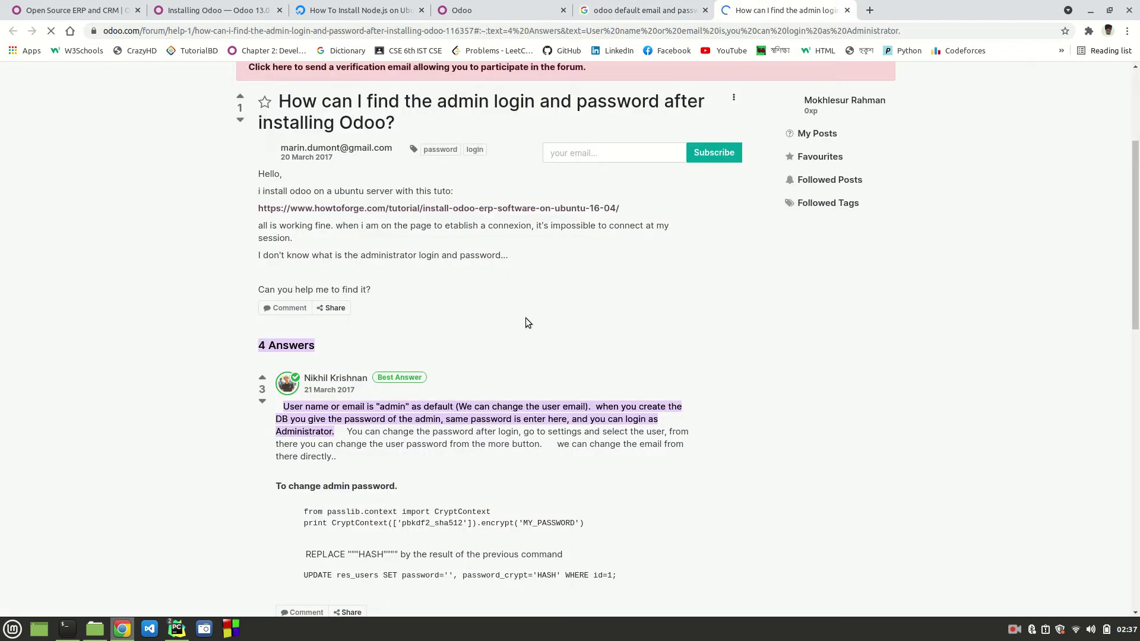
scroll(526, 322, "down", 15)
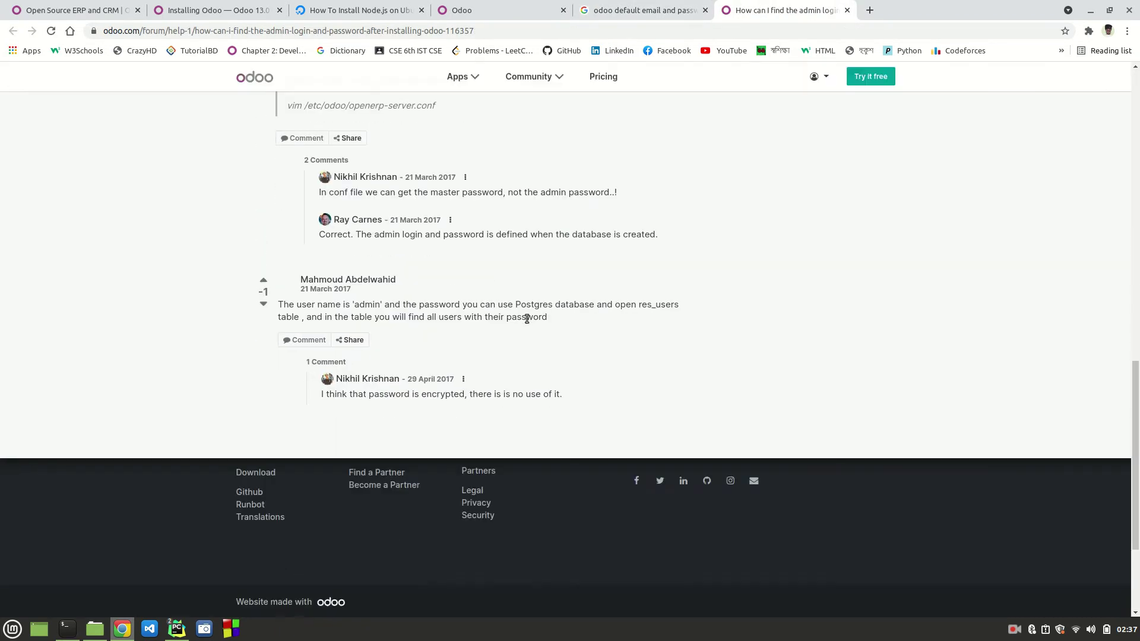
scroll(527, 319, "up", 15)
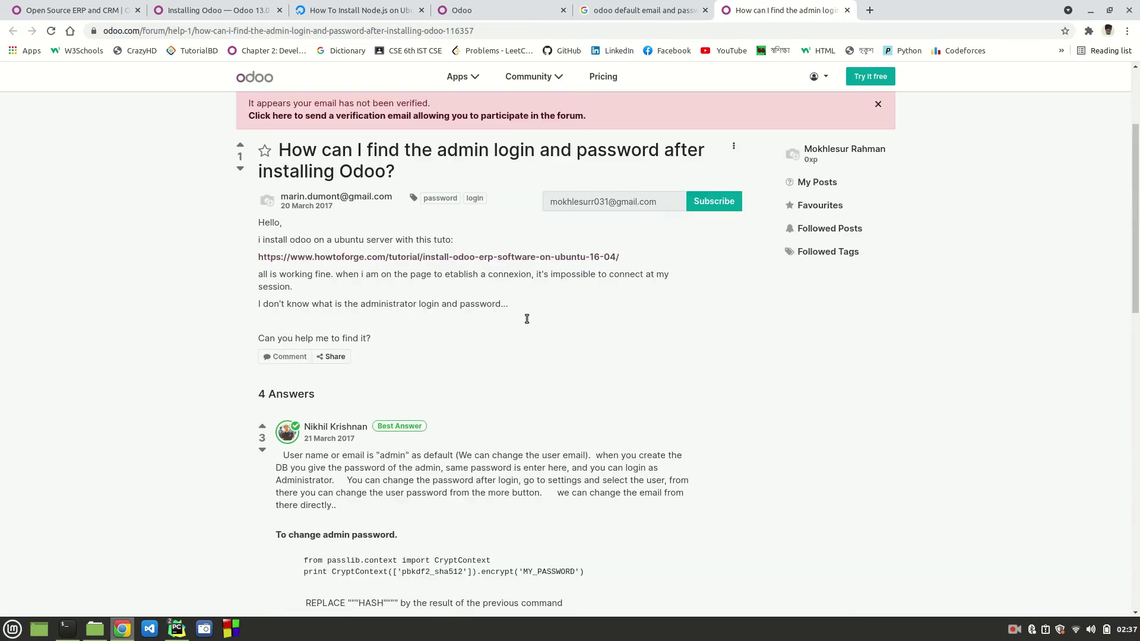
Step: Open two more forum results, read the default Odoo 8 login question, and return to the database manager
left_click(629, 8)
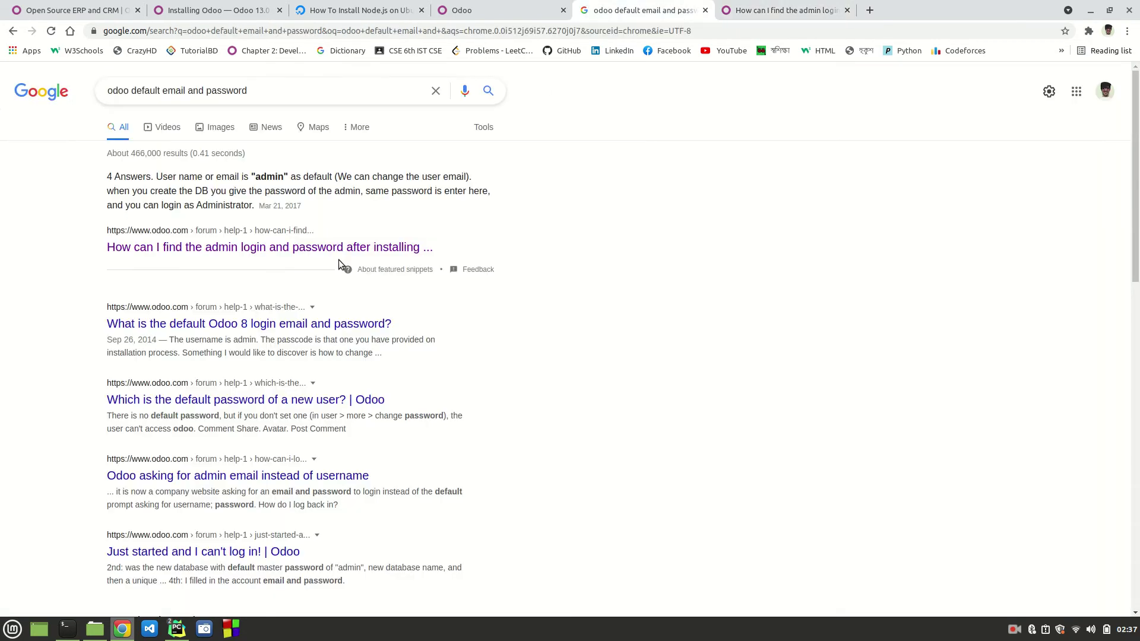
middle_click(206, 326)
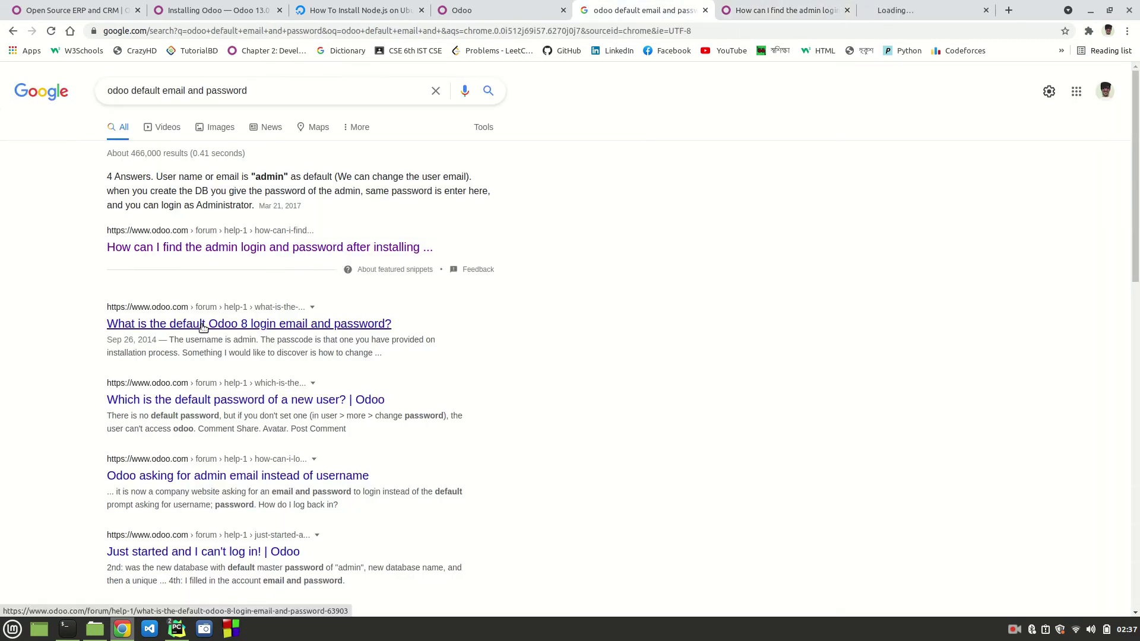
middle_click(207, 401)
left_click(796, 5)
scroll(519, 385, "down", 5)
scroll(519, 386, "down", 2)
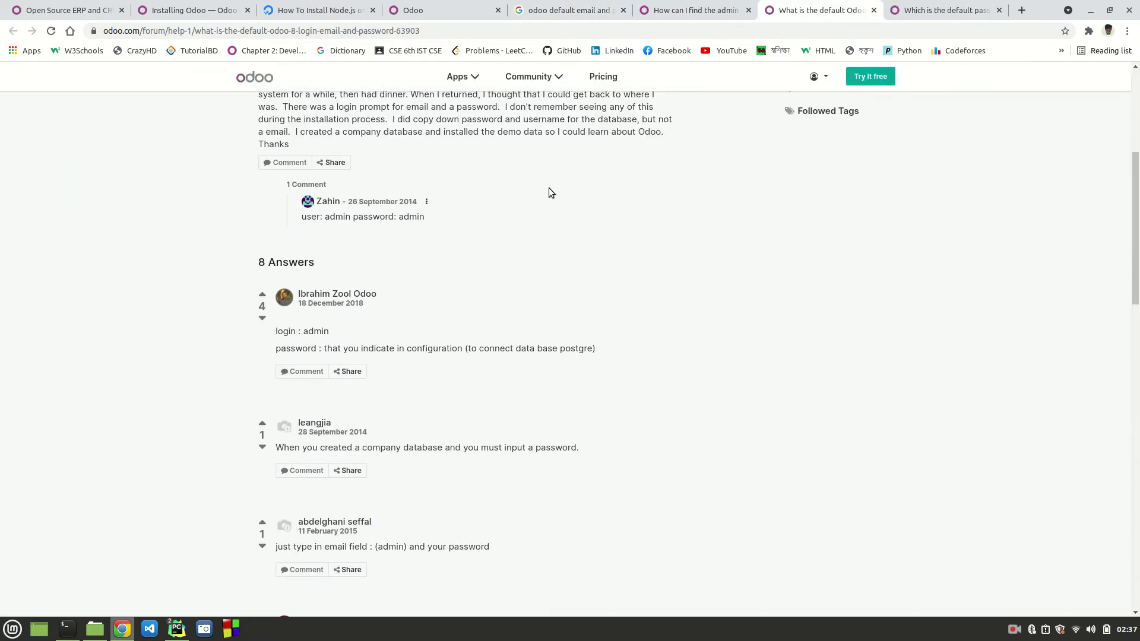
left_click(442, 10)
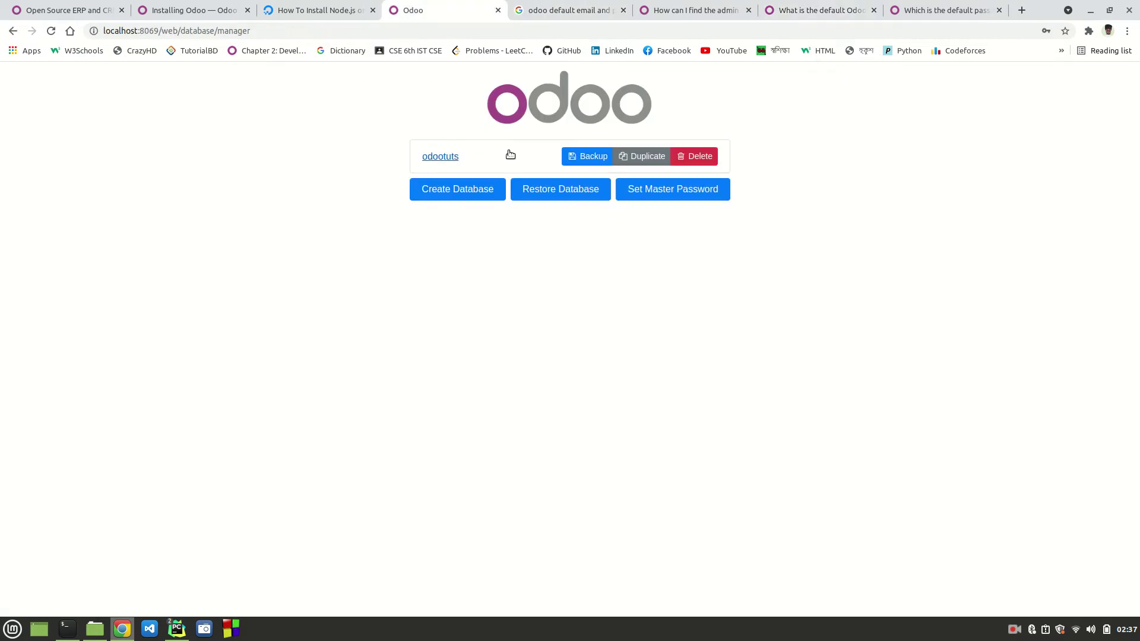
Step: Log into the odootuts database with the admin credentials and save them in Chrome
left_click(440, 156)
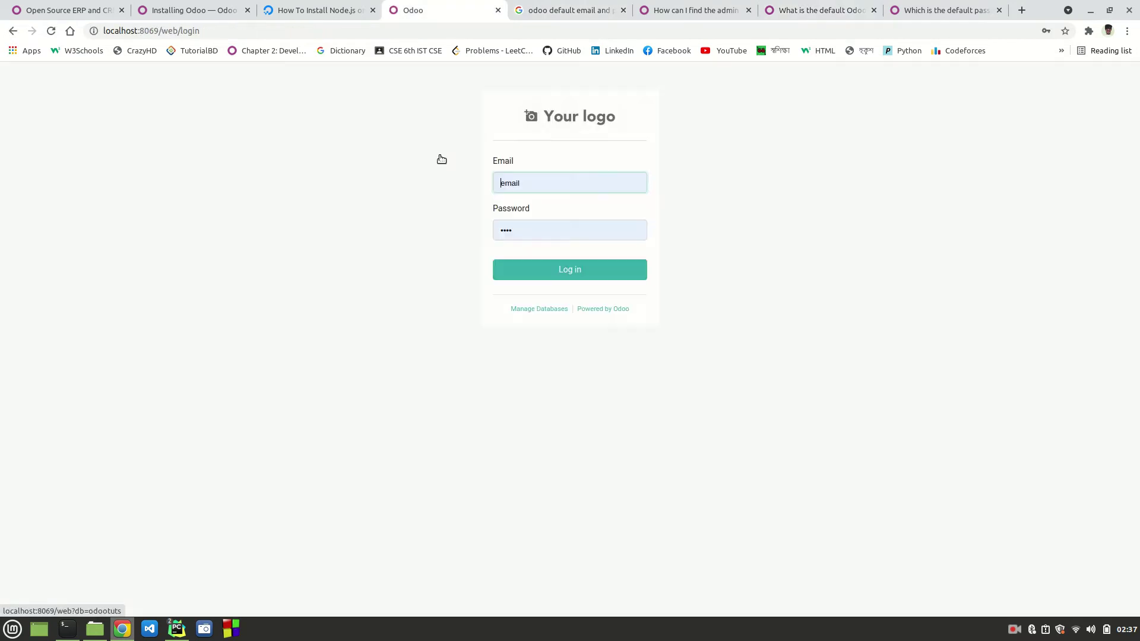
left_click(541, 178)
key("ctrl+a")
type("admin")
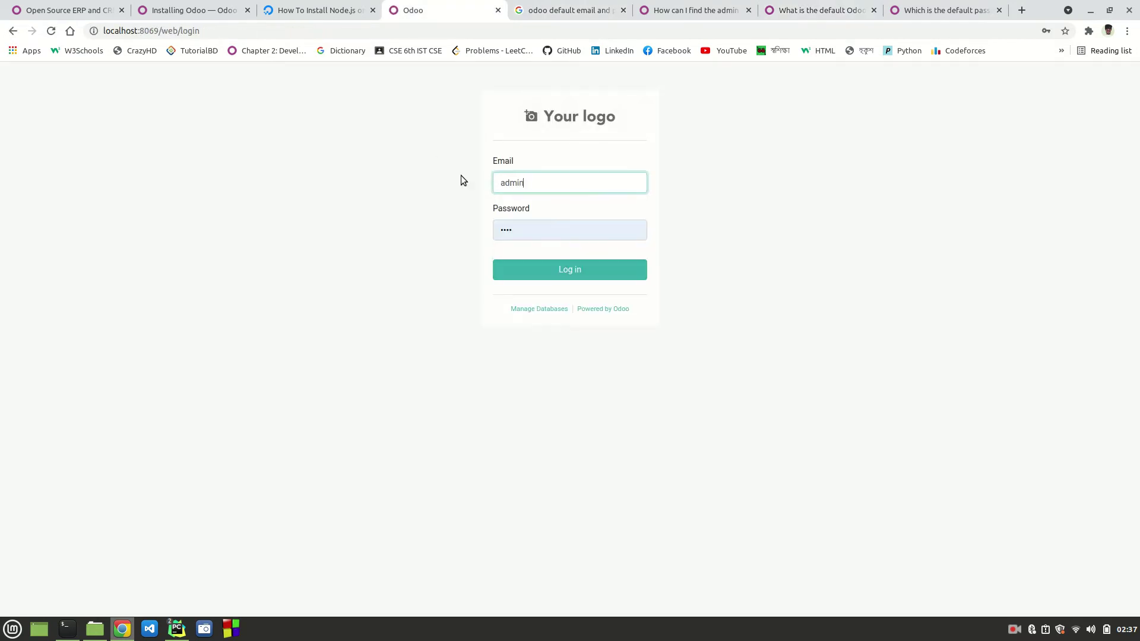
key("Tab")
type("admin")
key("Return")
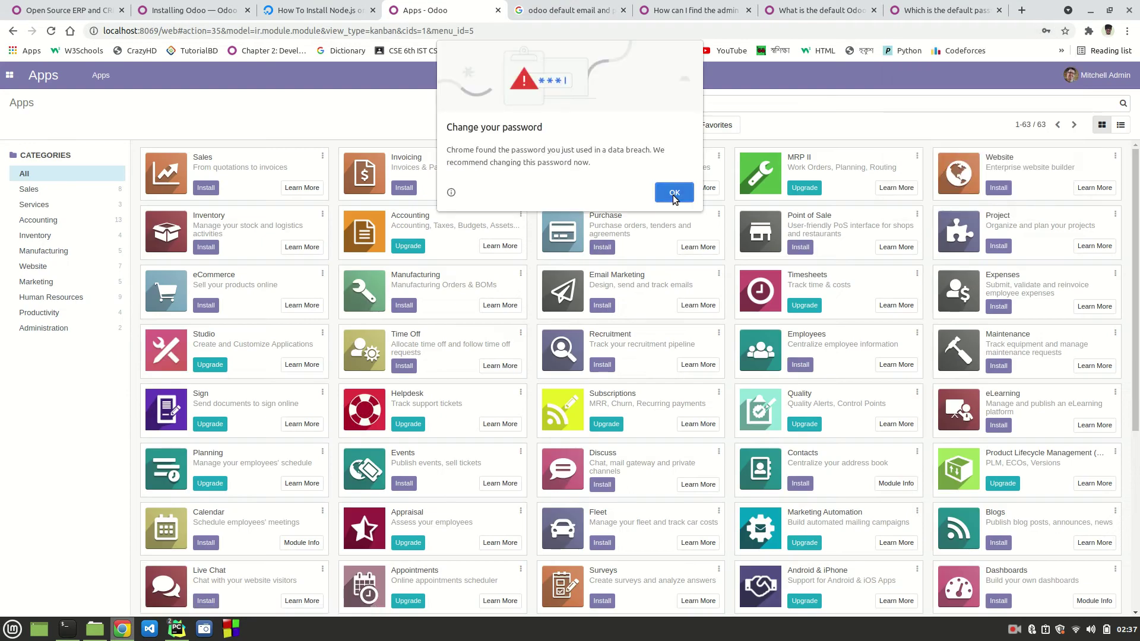
left_click(674, 194)
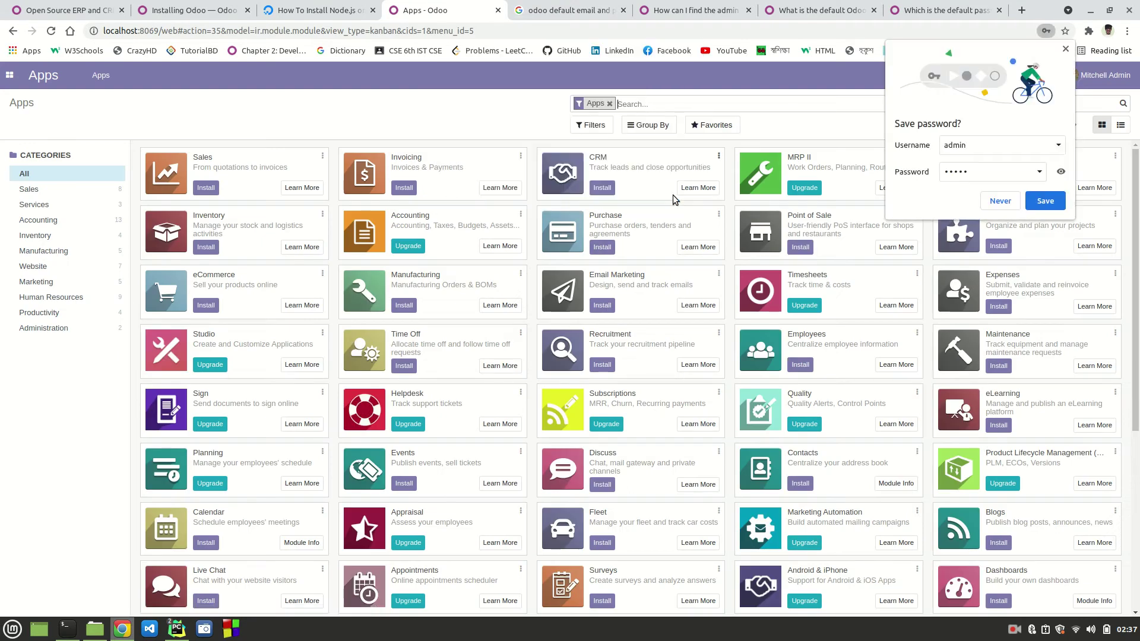
left_click(1034, 203)
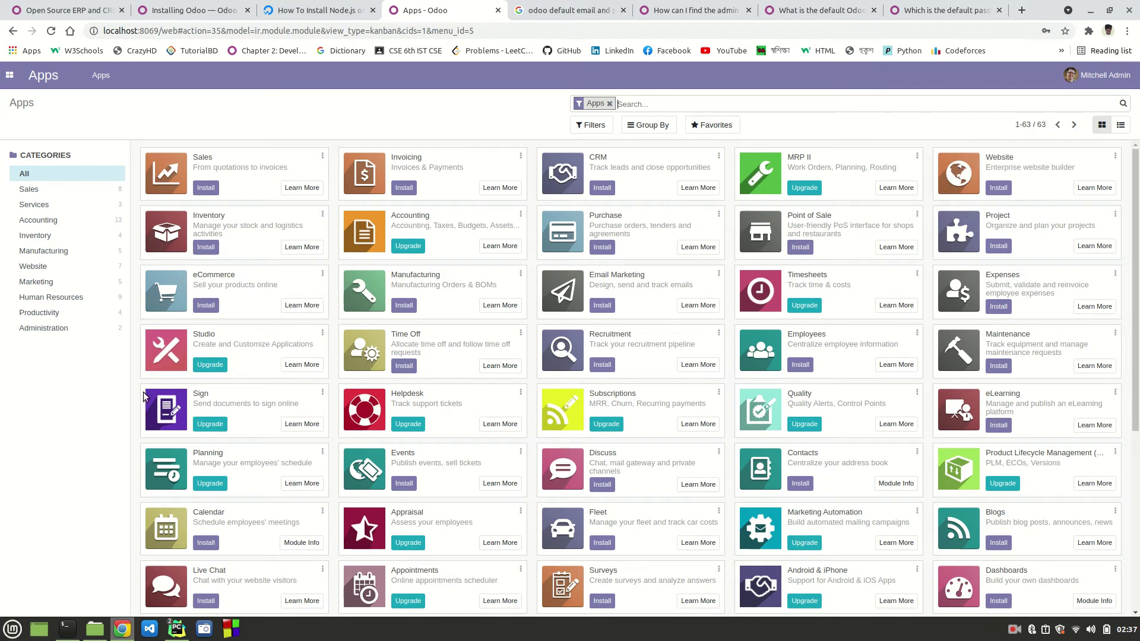
Step: Install the Sales app from the Apps page
scroll(376, 344, "down", 5)
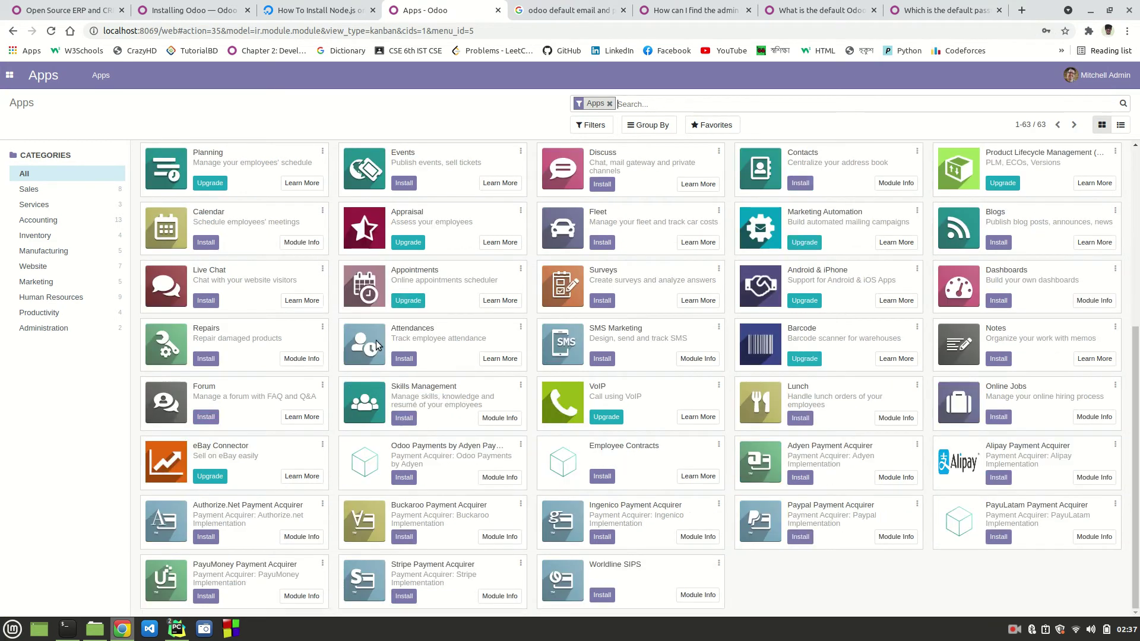
scroll(377, 344, "up", 5)
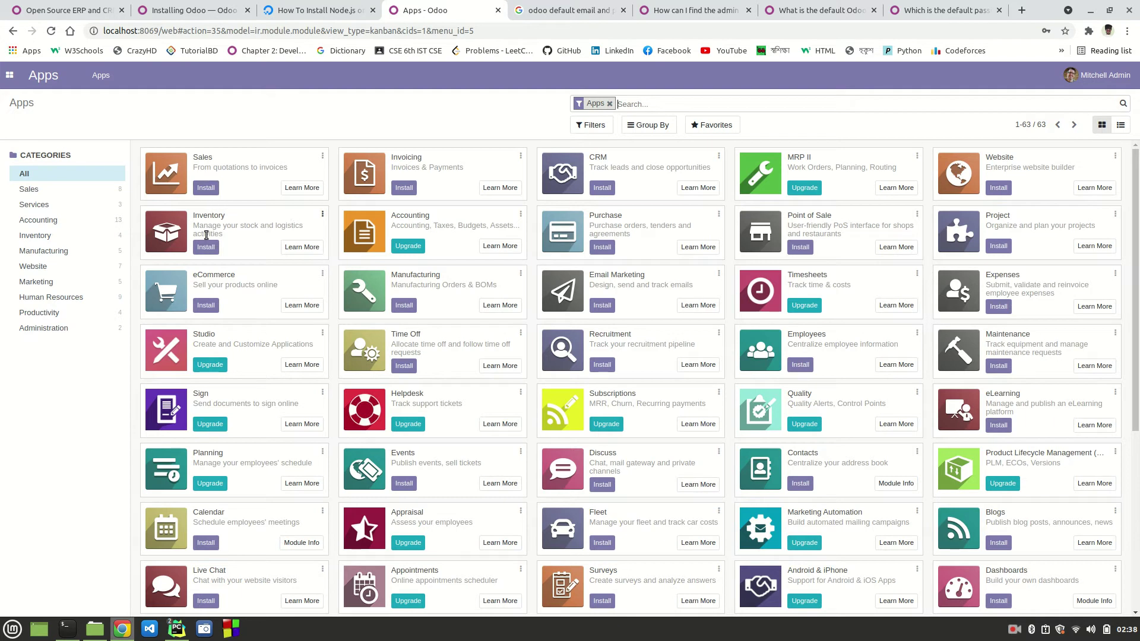
left_click(206, 189)
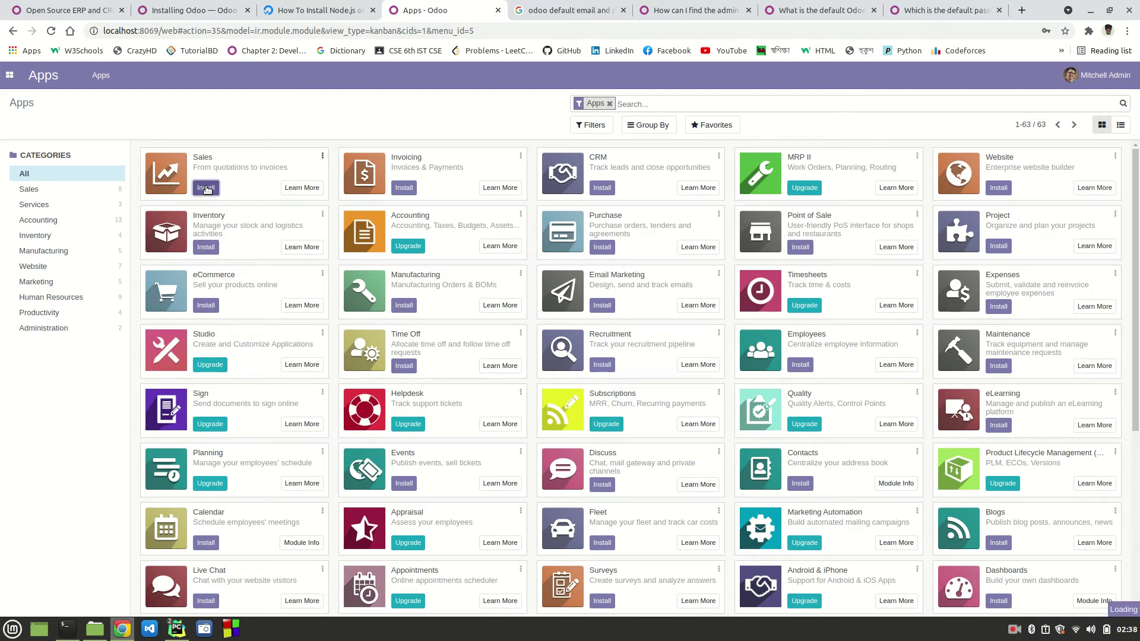
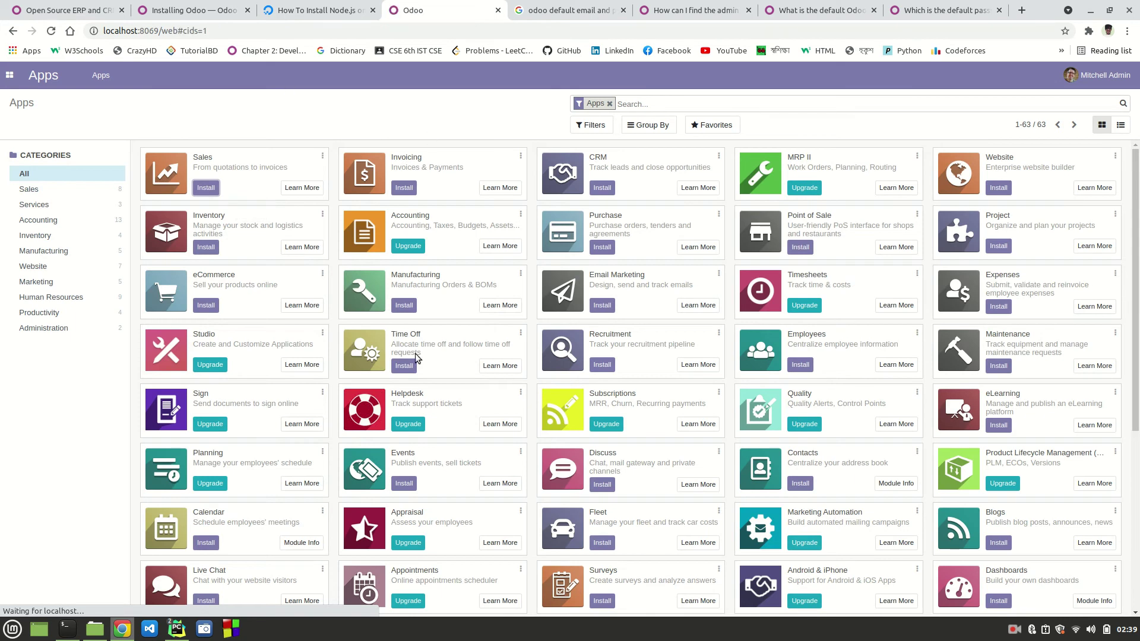
Step: Switch to the Sales app, open the Customers list (Azure Interior, Deco Addict), and check the To Invoice menu
left_click(10, 77)
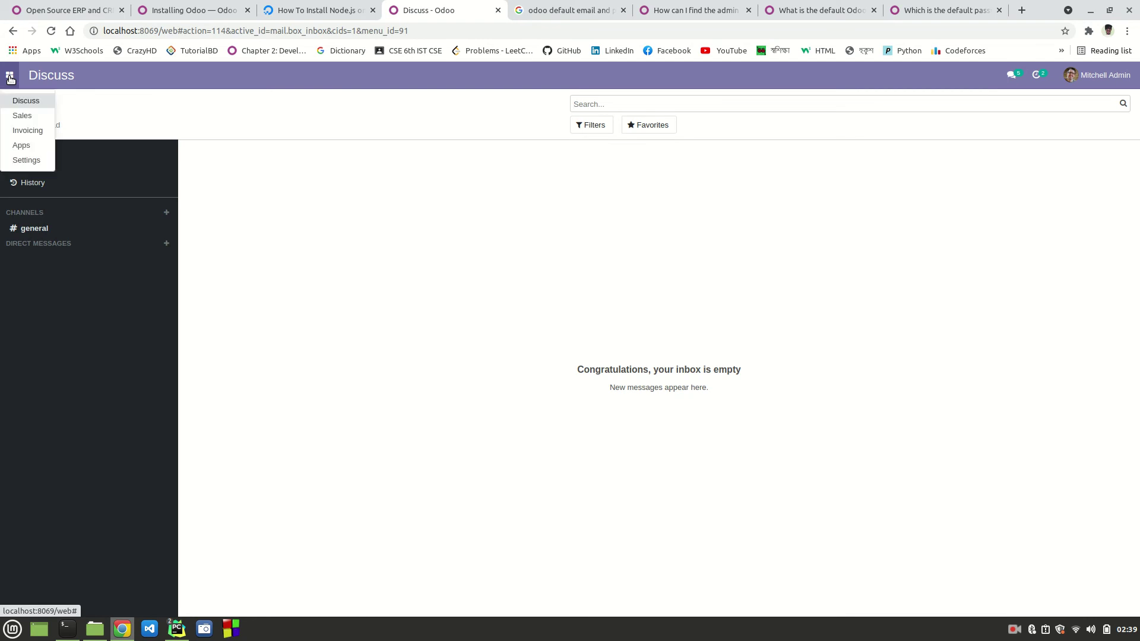
left_click(26, 116)
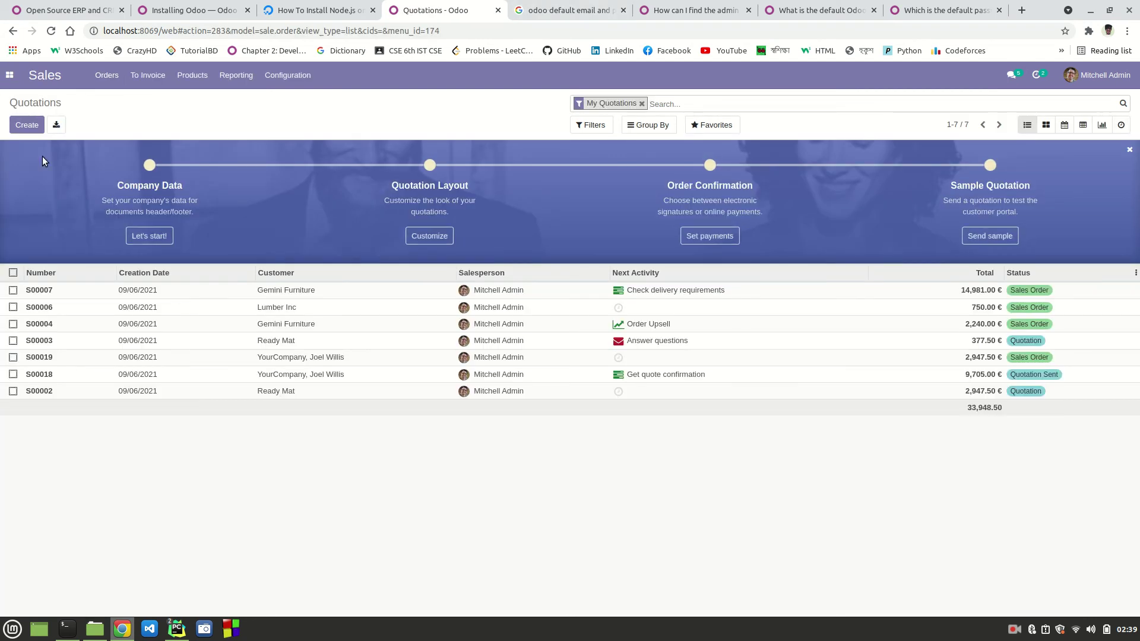
left_click(107, 75)
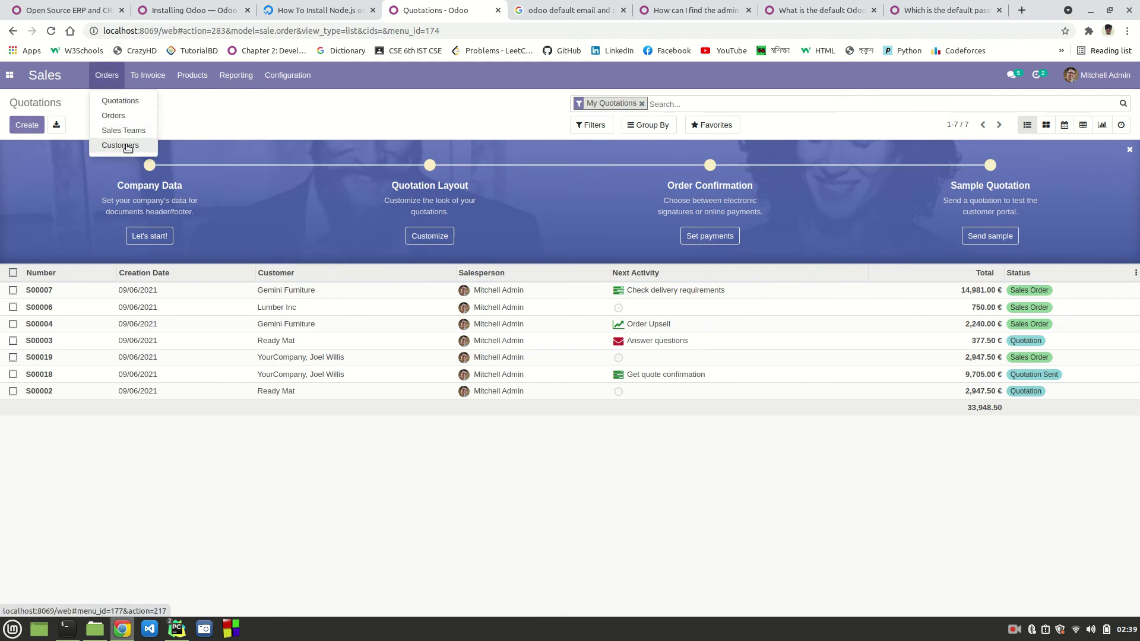
left_click(153, 79)
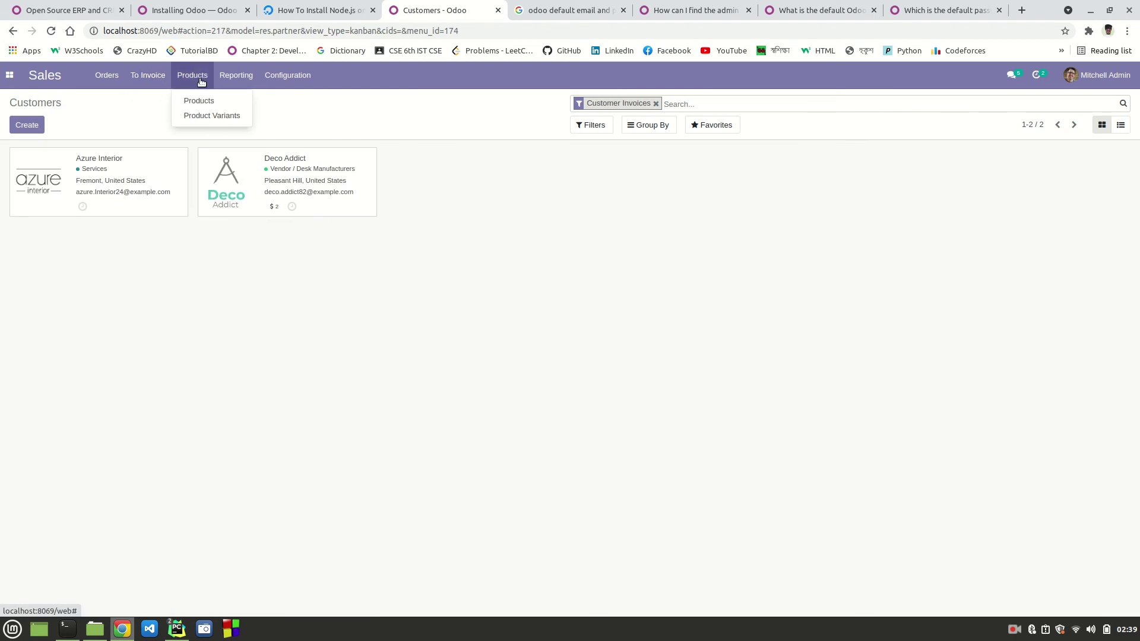
Step: Open the Sales Analysis report, view it as bar, line and pie charts, then return to Quotations
mouse_move(241, 82)
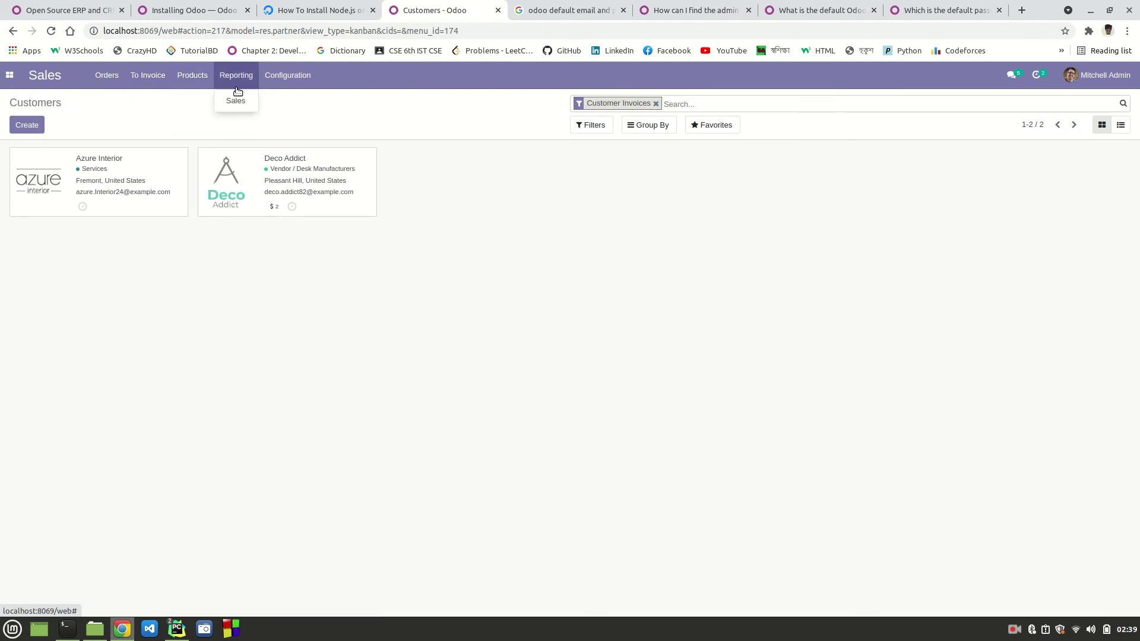
left_click(233, 103)
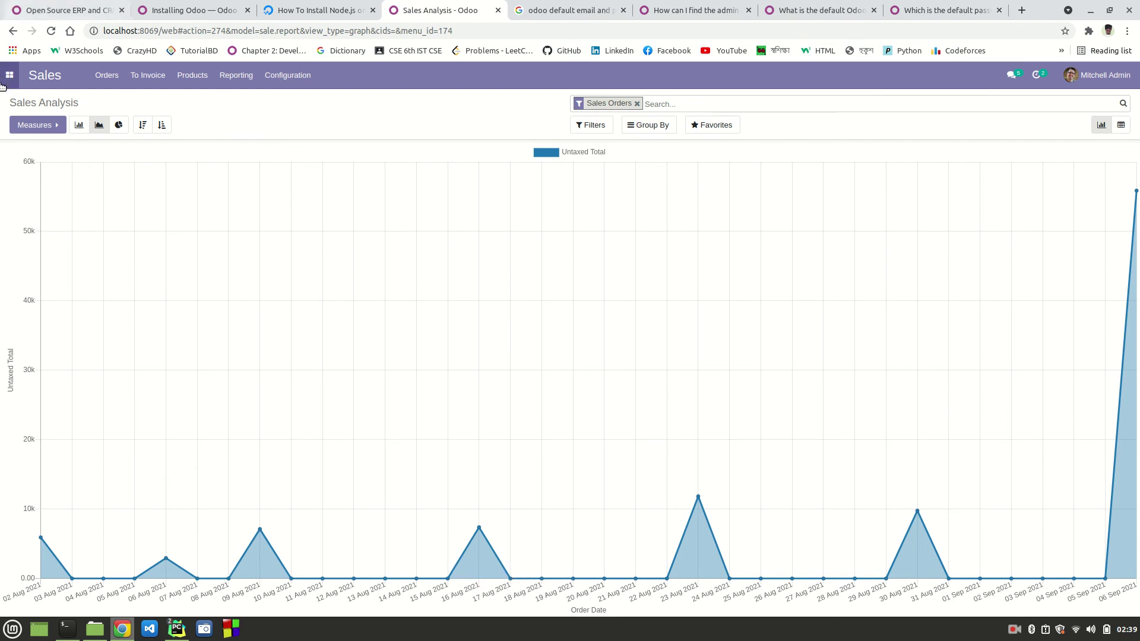
left_click(81, 127)
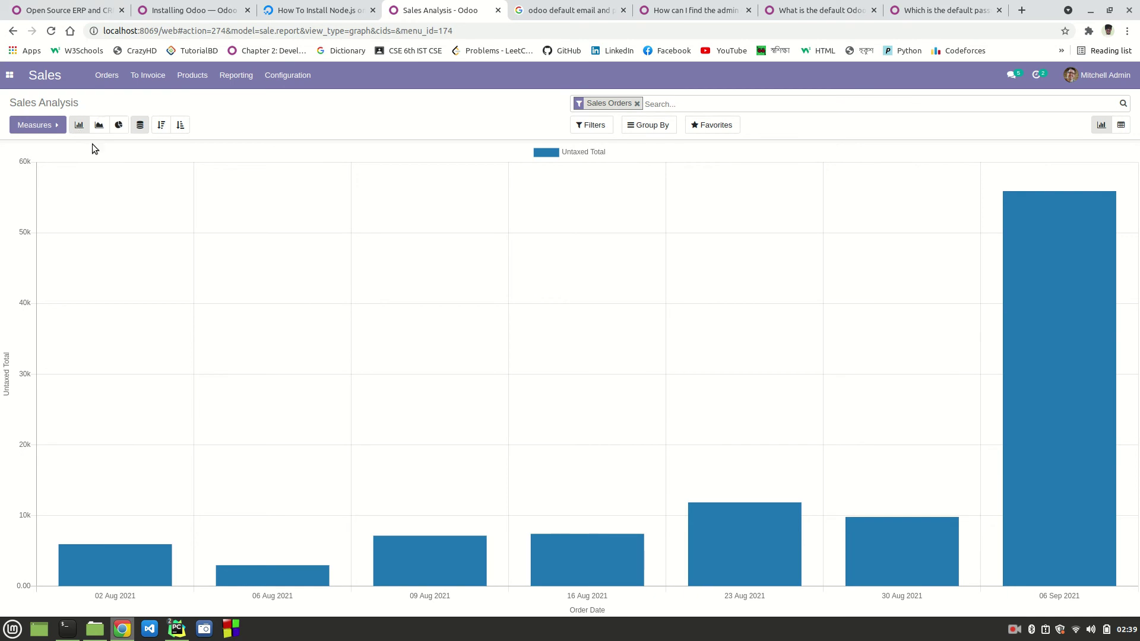
left_click(99, 126)
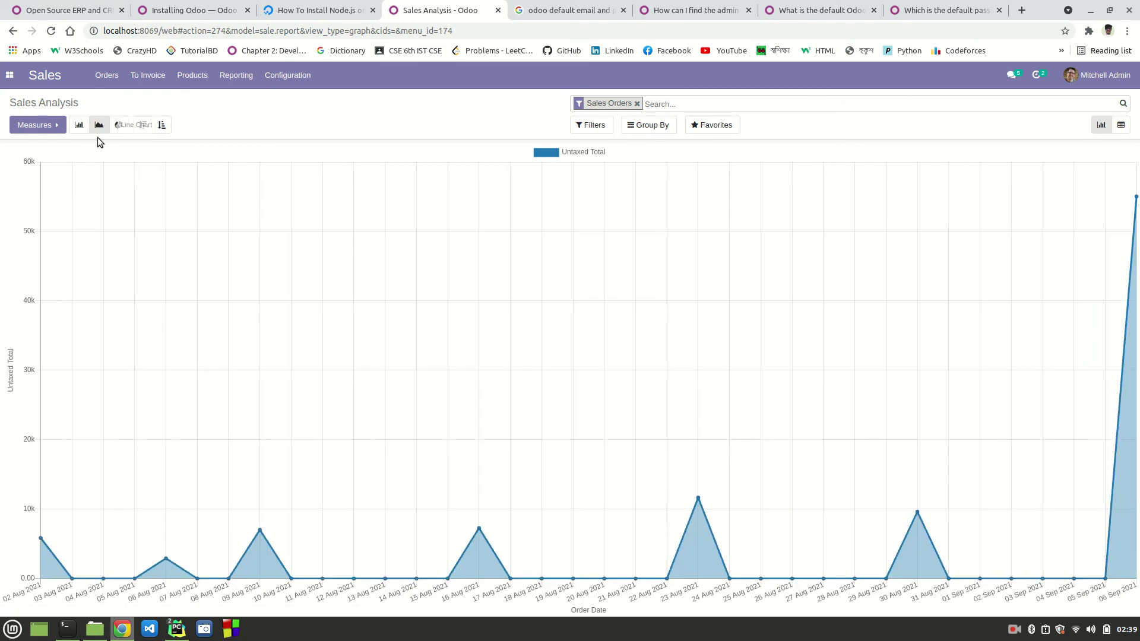
left_click(119, 125)
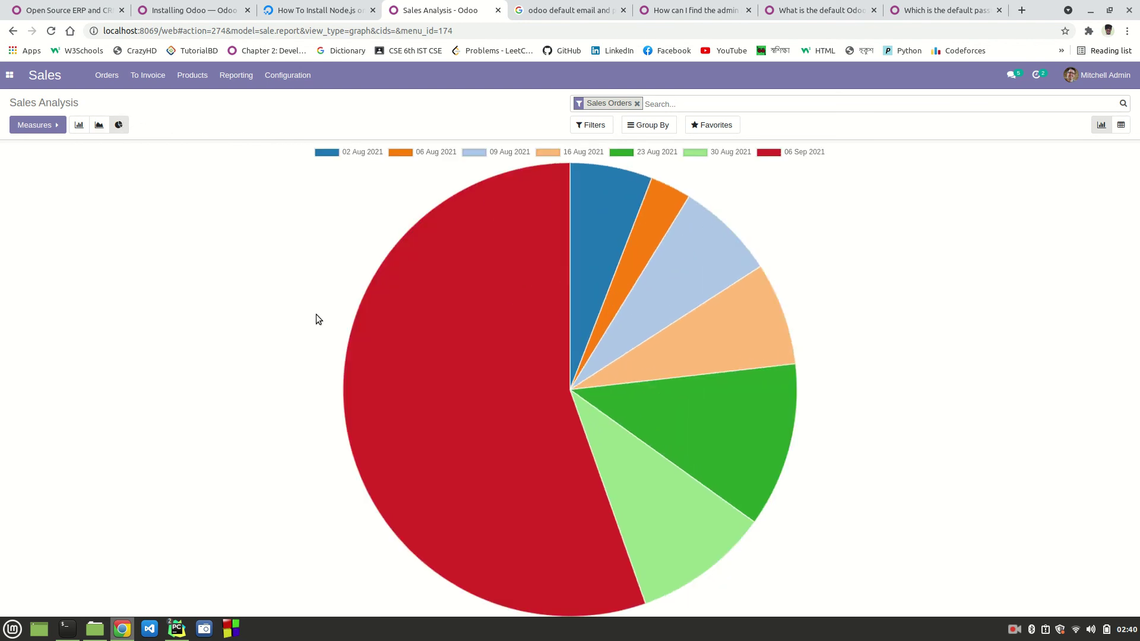
left_click(34, 76)
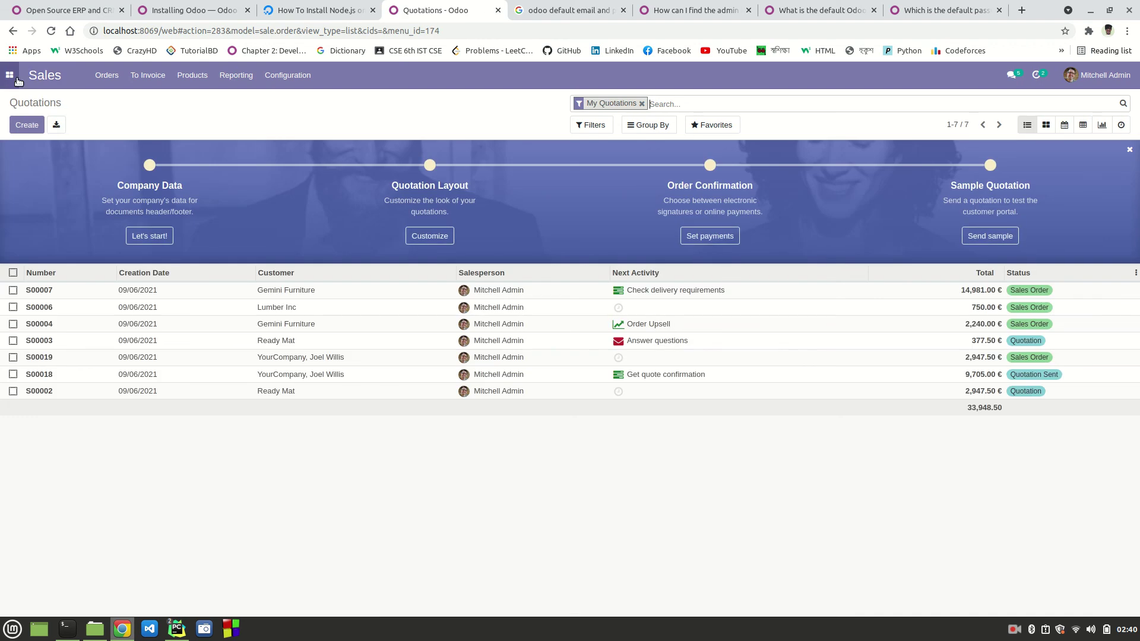
Step: Go to the Apps dashboard and scroll through the 63 listed modules
left_click(13, 78)
left_click(31, 153)
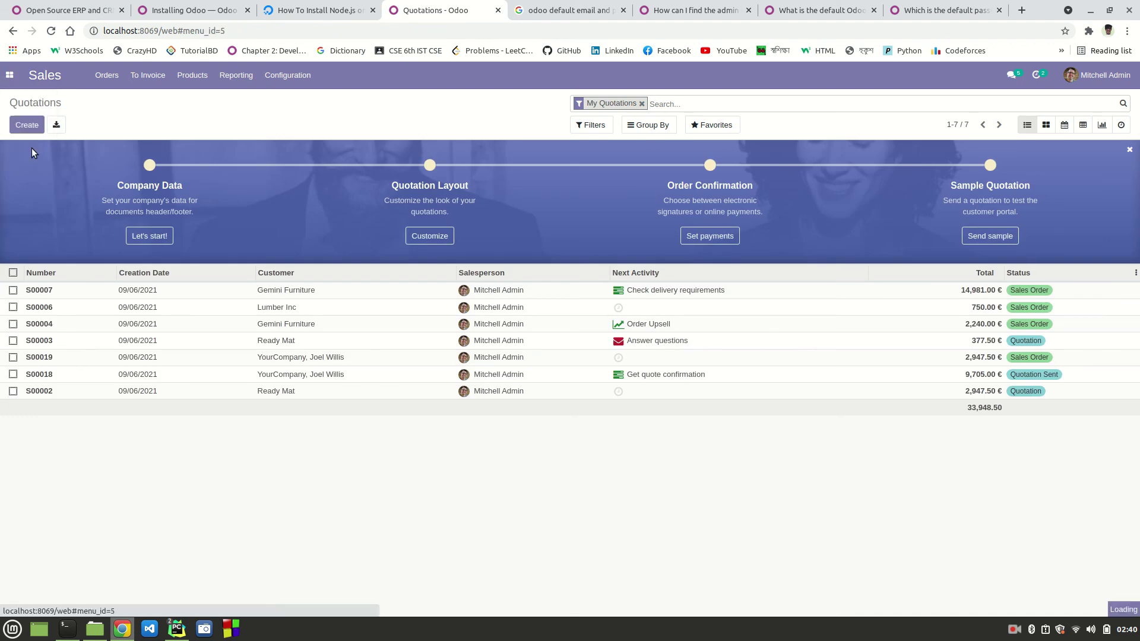
scroll(741, 312, "down", 6)
scroll(740, 311, "up", 5)
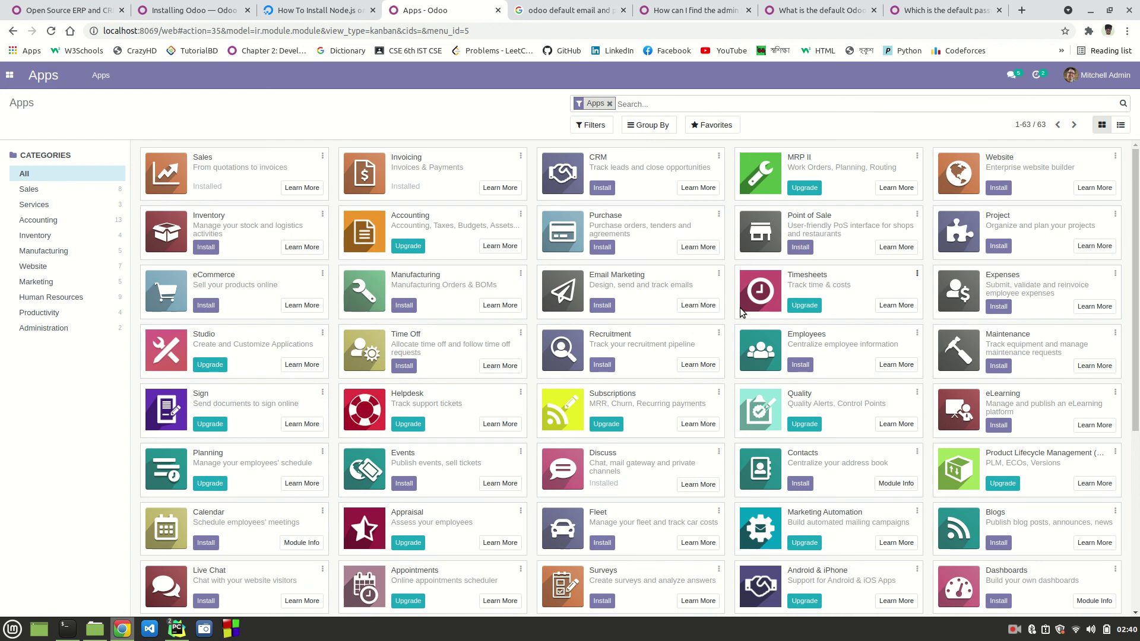
scroll(741, 313, "down", 5)
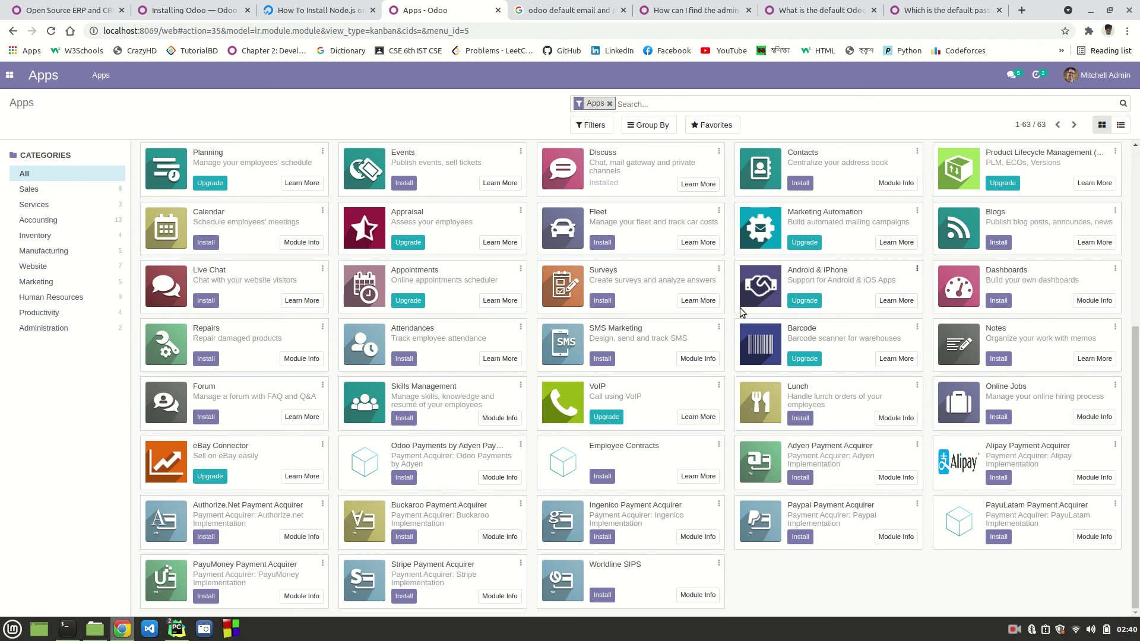
scroll(741, 313, "up", 5)
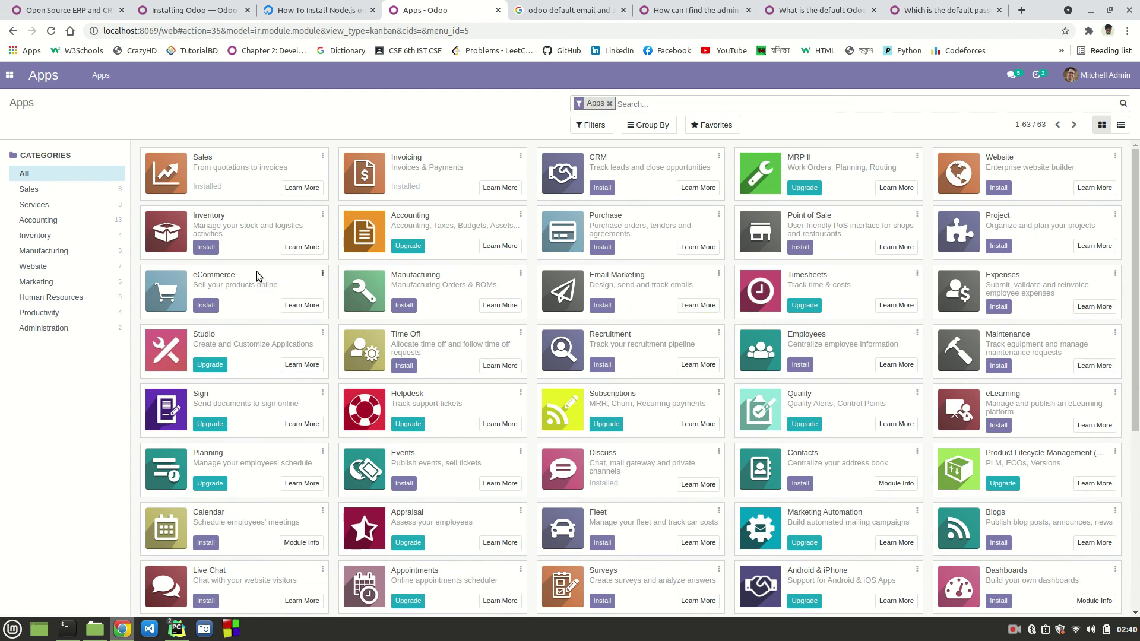
scroll(261, 488, "down", 5)
scroll(261, 488, "up", 5)
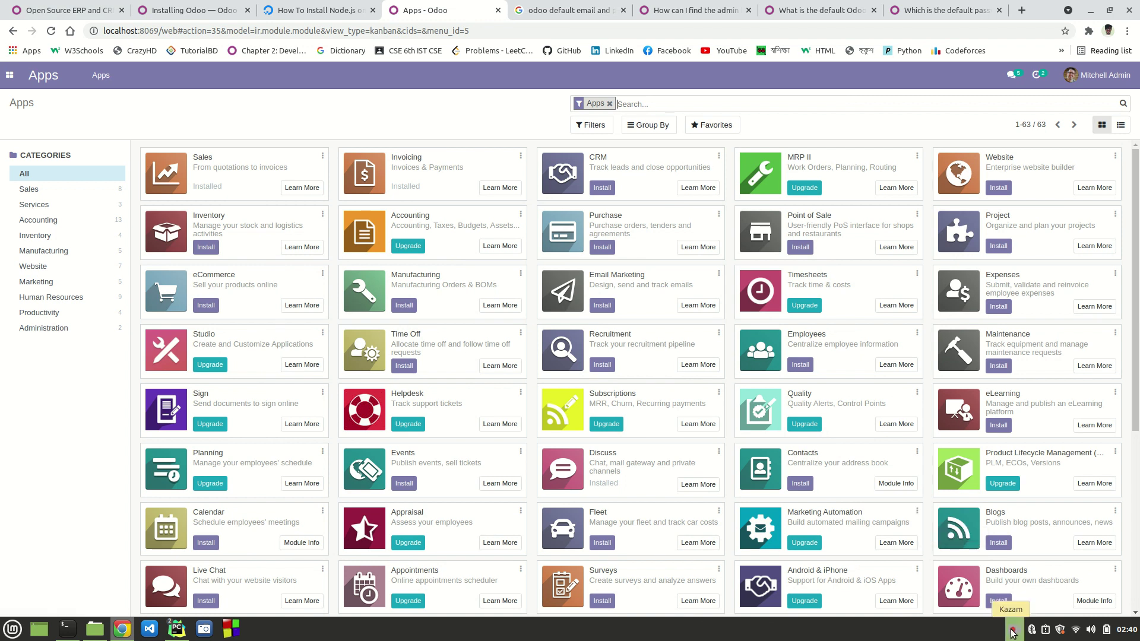
Step: Bring up Kazam's recording menu from the system tray to pause or finish recording
scroll(674, 436, "down", 5)
scroll(674, 437, "up", 5)
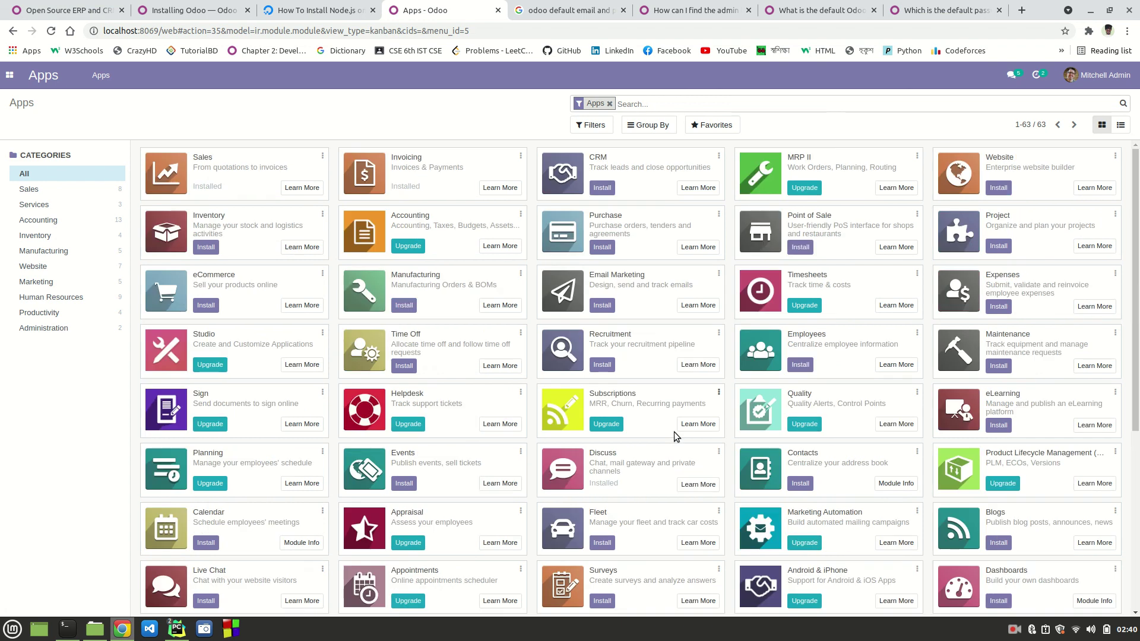
left_click(1016, 626)
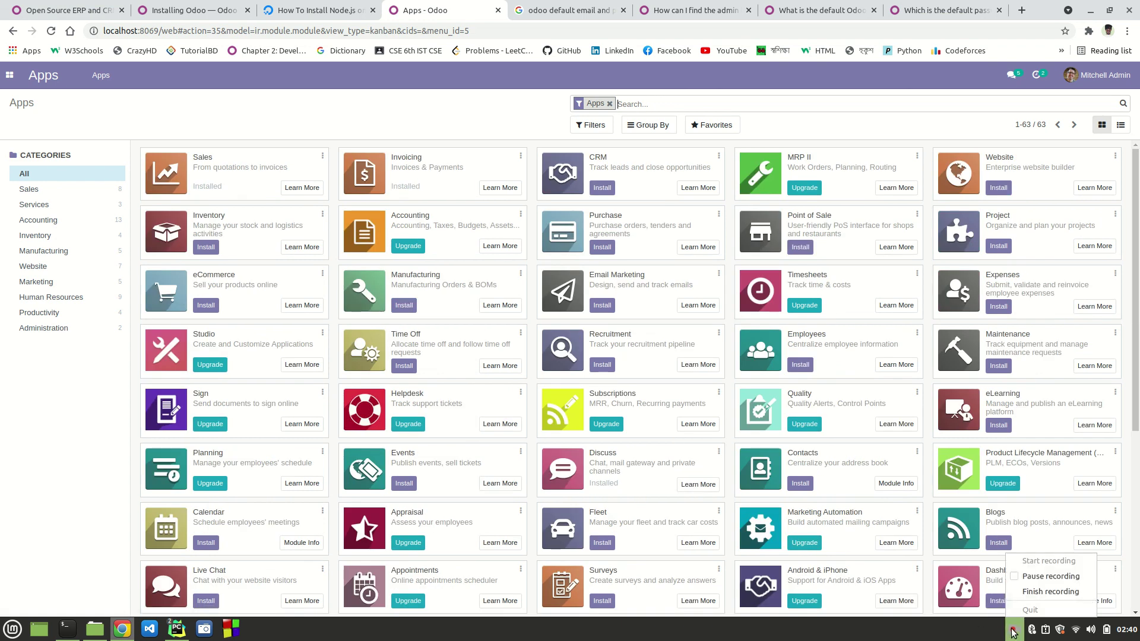